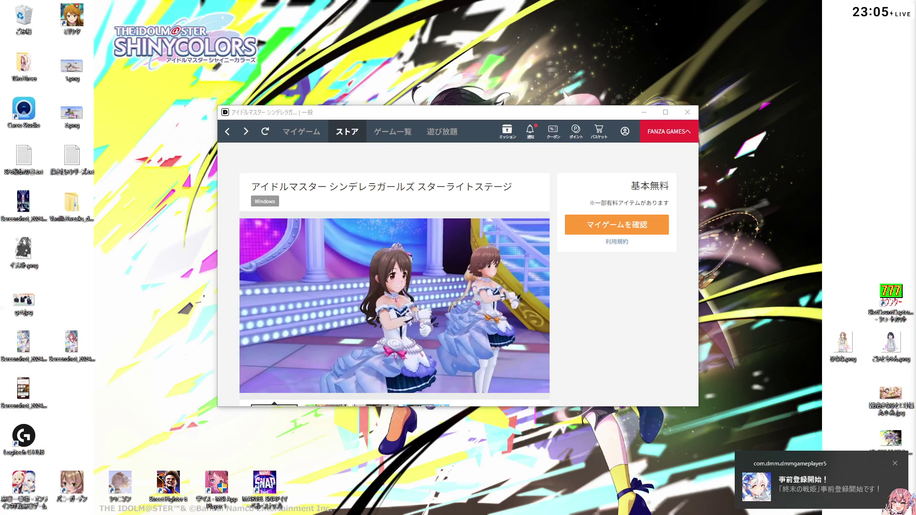
- Close the game store window
{"action": "left_click", "coordinate": [687, 112]}
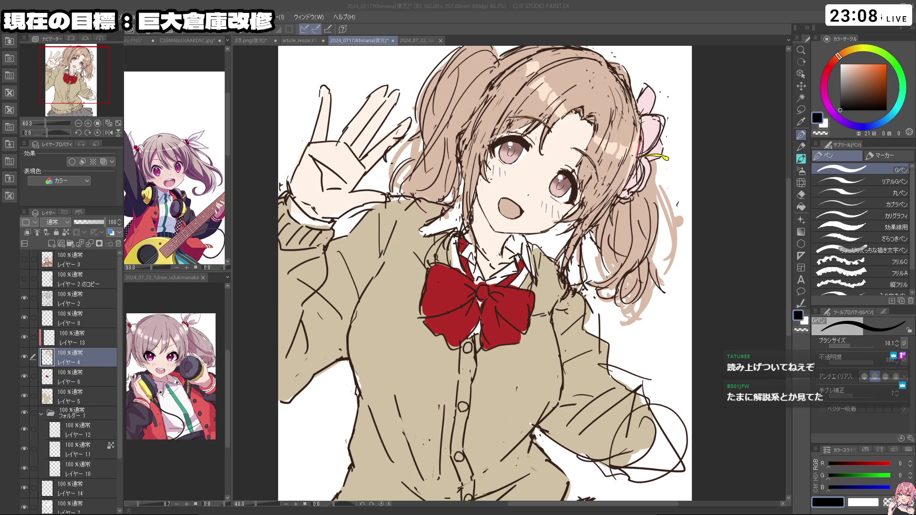
- Examine the 2024_07_22_1draw_udukimanaka illustration in the main canvas area, from its whole composition to the face and headphones
{"action": "left_click", "coordinate": [391, 42]}
{"action": "left_click", "coordinate": [432, 42]}
{"action": "key", "text": "ctrl+space"}
{"action": "left_click_drag", "start_coordinate": [657, 253], "coordinate": [577, 308]}
{"action": "key", "text": "space"}
{"action": "key", "text": "ctrl+space"}
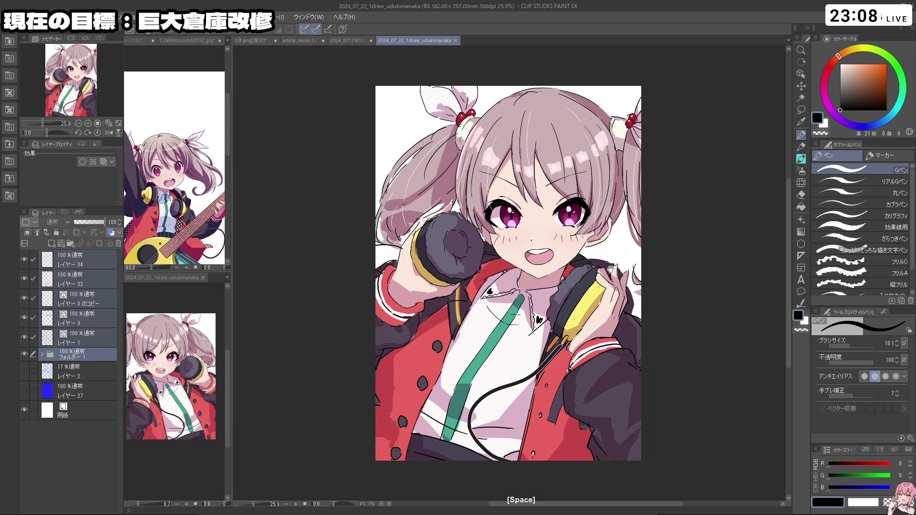
{"action": "left_click_drag", "start_coordinate": [429, 311], "coordinate": [525, 306]}
{"action": "left_click_drag", "start_coordinate": [615, 353], "coordinate": [559, 368]}
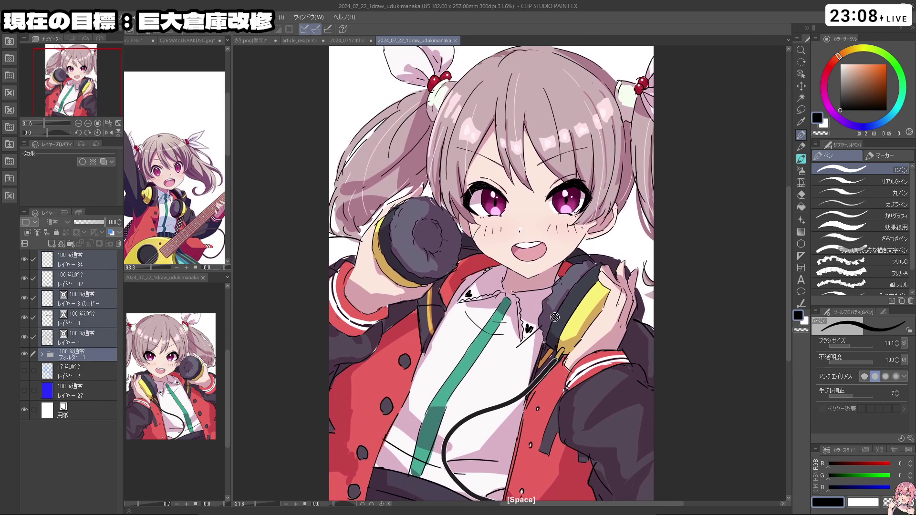
- Close the main-area view of 2024_07_22_1draw_udukimanaka and the C26MAtoUsAAKDSC.jpg reference image
{"action": "left_click", "coordinate": [456, 40]}
{"action": "left_click", "coordinate": [187, 96]}
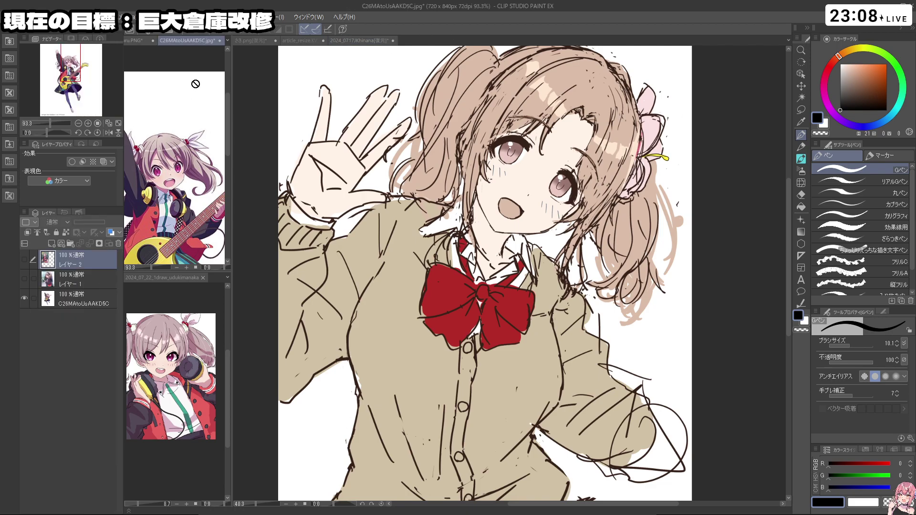
{"action": "left_click", "coordinate": [220, 41]}
{"action": "left_click", "coordinate": [463, 194]}
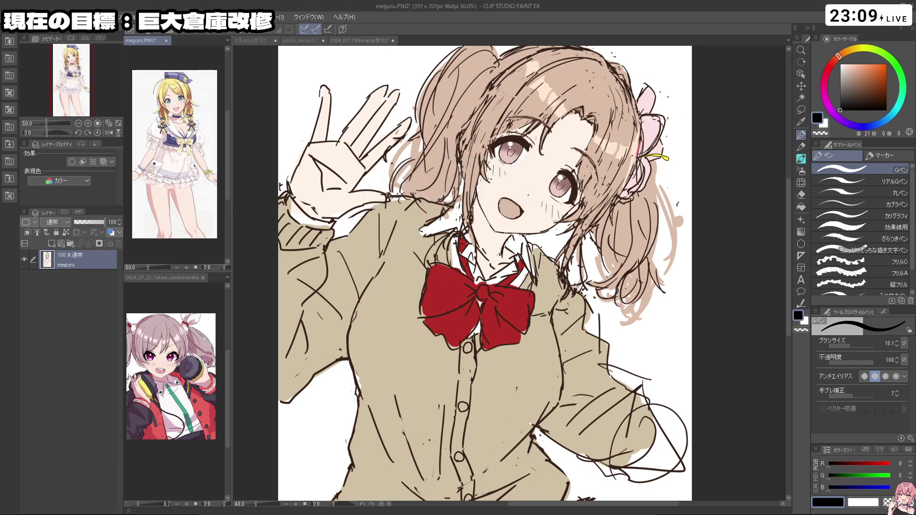
- Create a B5 illustration canvas of 182 × 257 mm at 300 dpi and place it in the main editing area
{"action": "left_click", "coordinate": [12, 16]}
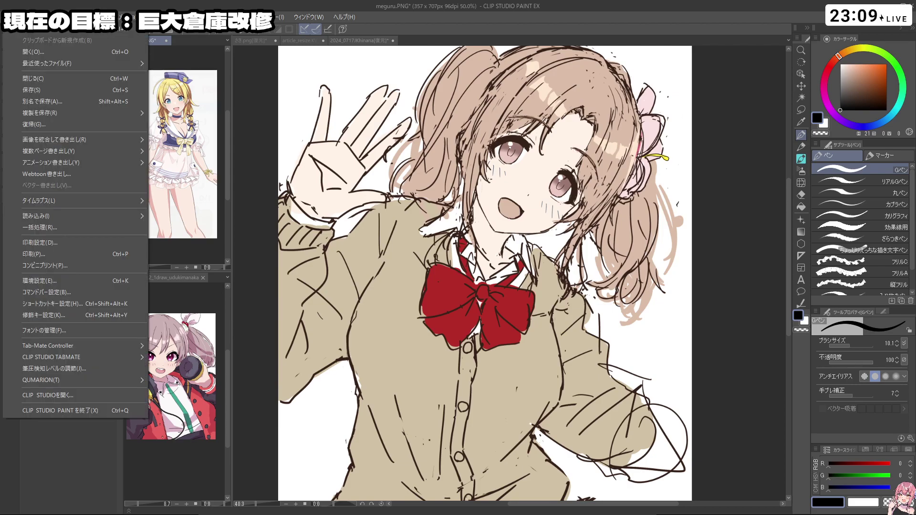
{"action": "left_click", "coordinate": [28, 29]}
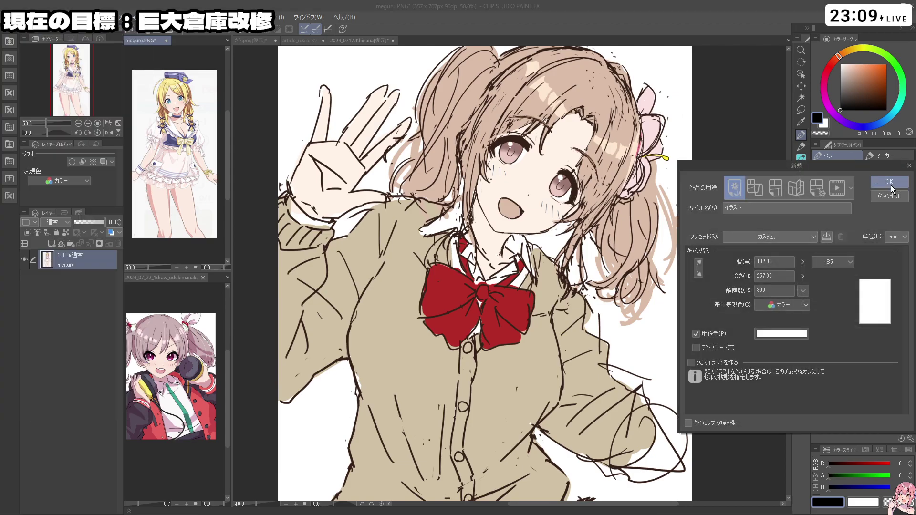
{"action": "left_click", "coordinate": [892, 183]}
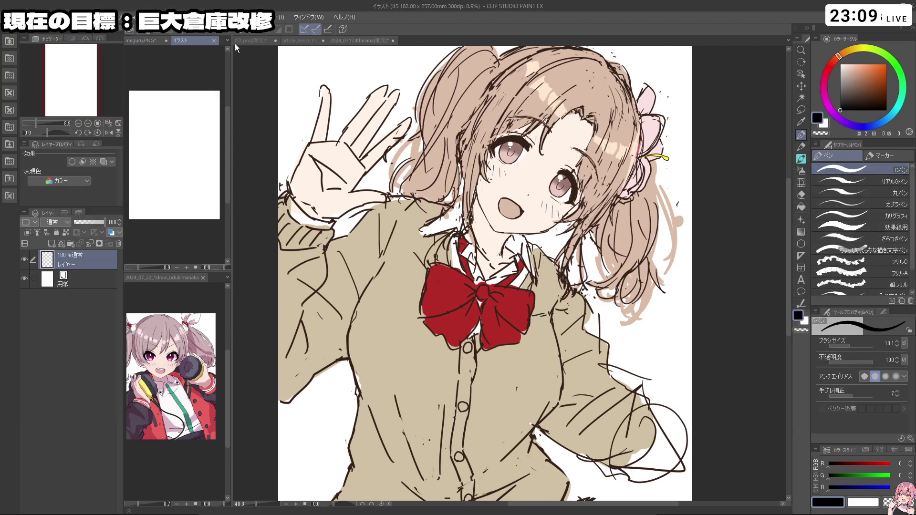
{"action": "left_click_drag", "start_coordinate": [198, 41], "coordinate": [434, 42]}
{"action": "scroll", "coordinate": [444, 339], "scroll_direction": "up", "scroll_amount": 3}
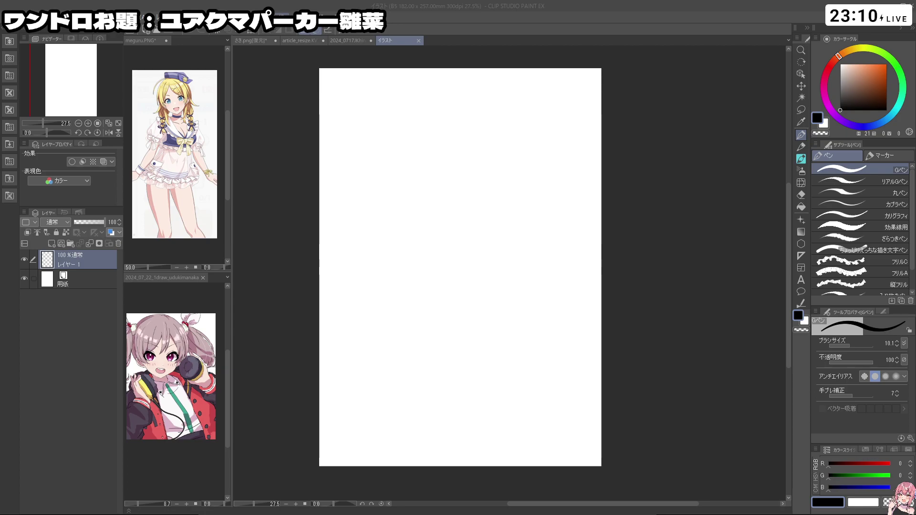
- Dock a second window of the new canvas in the small lower pane as a full-page preview, replacing the old illustration there
{"action": "left_click", "coordinate": [282, 14]}
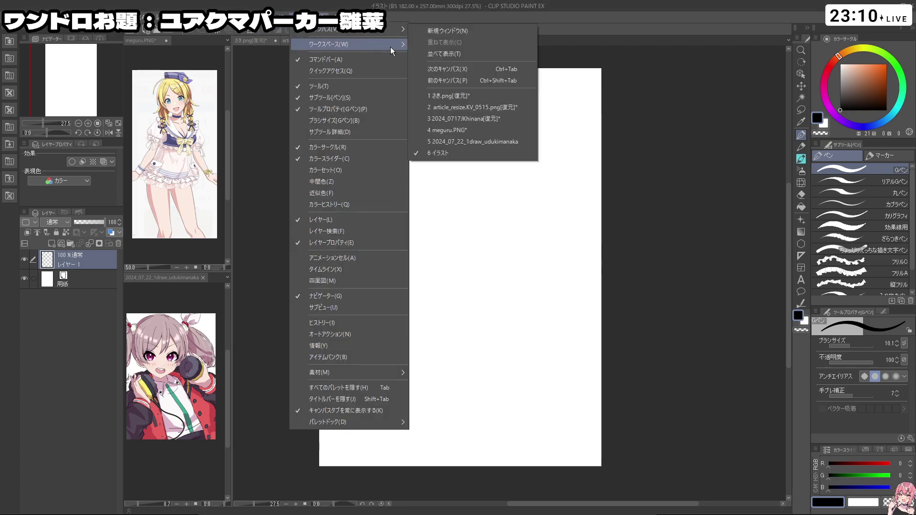
{"action": "left_click", "coordinate": [447, 31]}
{"action": "left_click_drag", "start_coordinate": [445, 41], "coordinate": [210, 356]}
{"action": "left_click", "coordinate": [166, 277]}
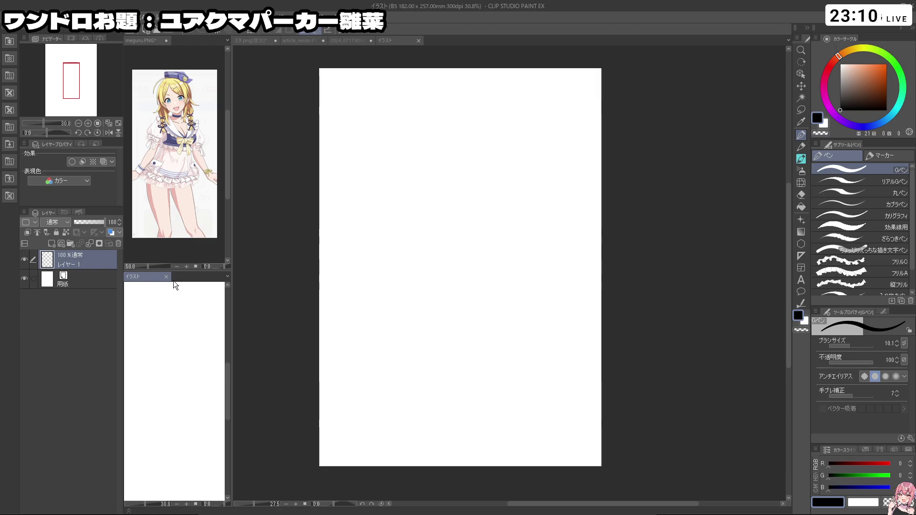
{"action": "left_click", "coordinate": [194, 357]}
{"action": "key", "text": "ctrl+space"}
{"action": "mouse_move", "coordinate": [185, 386]}
{"action": "left_mouse_down"}
{"action": "mouse_move", "coordinate": [190, 367]}
{"action": "mouse_move", "coordinate": [153, 420]}
{"action": "mouse_move", "coordinate": [190, 395]}
{"action": "mouse_move", "coordinate": [180, 391]}
{"action": "left_mouse_up"}
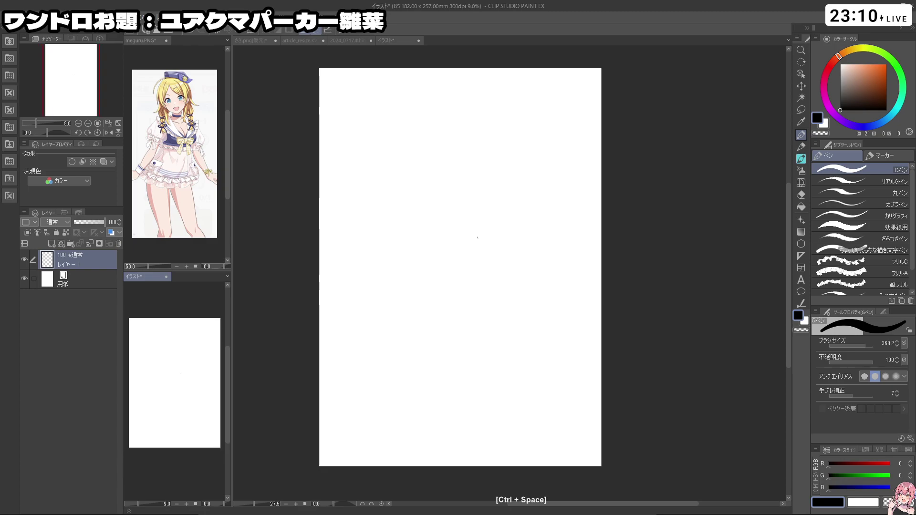
{"action": "left_click", "coordinate": [257, 339]}
{"action": "left_click_drag", "start_coordinate": [481, 246], "coordinate": [474, 230]}
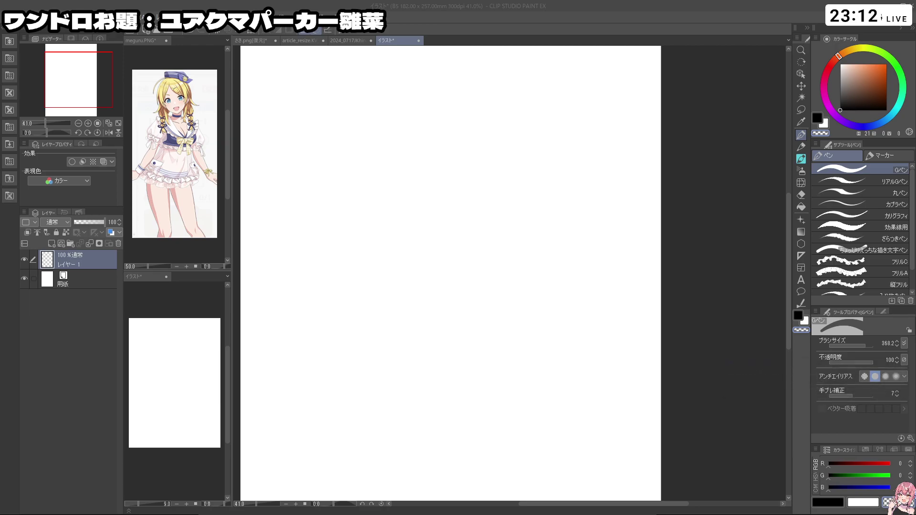
- Open get.jpg in the small upper reference pane and frame the girl in the brown bear hoodie
{"action": "left_click_drag", "start_coordinate": [341, 70], "coordinate": [201, 189]}
{"action": "scroll", "coordinate": [164, 150], "scroll_direction": "up", "scroll_amount": 3}
{"action": "scroll", "coordinate": [162, 161], "scroll_direction": "up", "scroll_amount": 4}
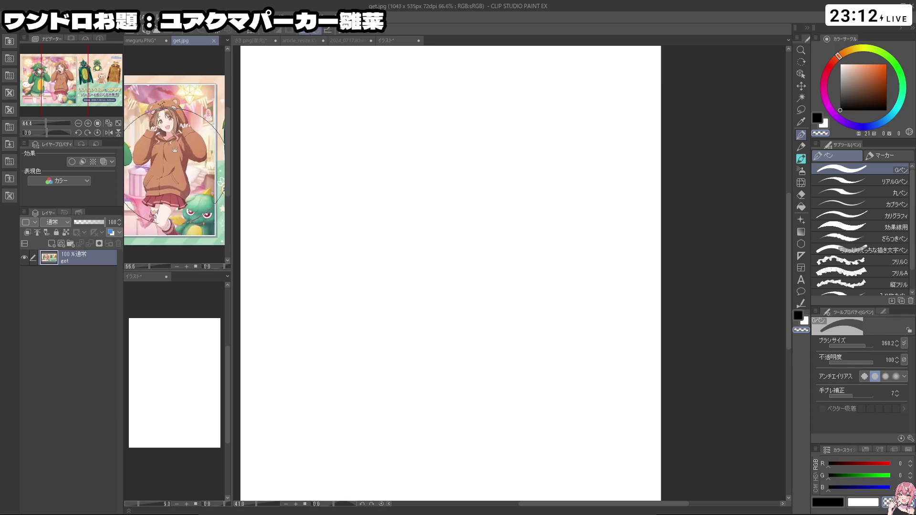
{"action": "scroll", "coordinate": [174, 159], "scroll_direction": "up", "scroll_amount": 1}
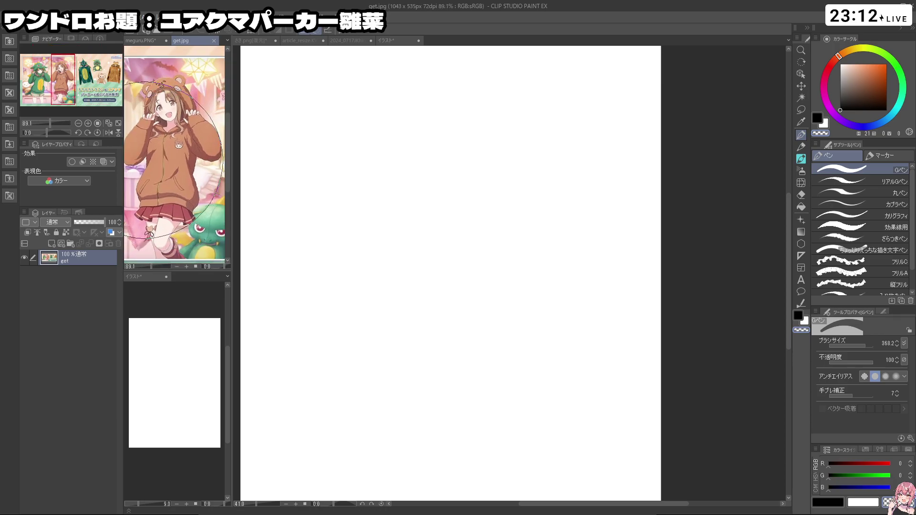
{"action": "left_click", "coordinate": [711, 239]}
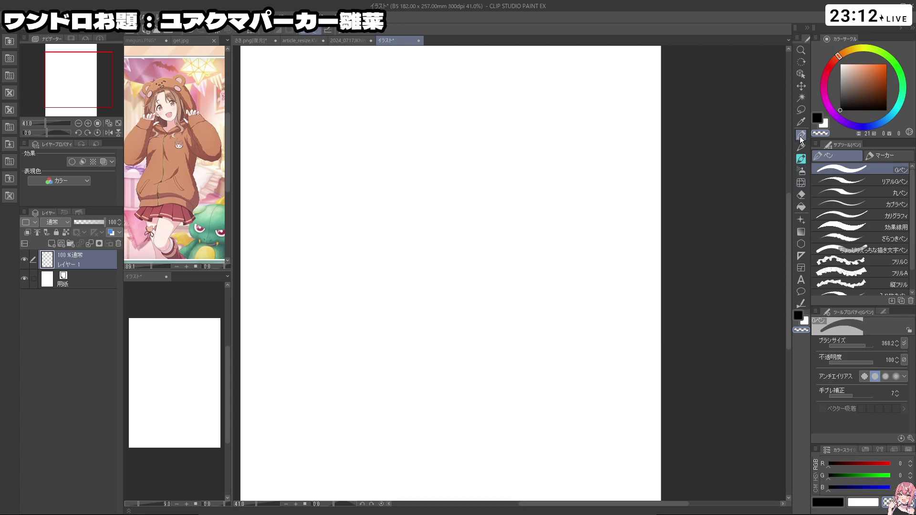
- Set the drawing colour to light blue and the G-pen brush size to 50.6 for the rough sketch
{"action": "key", "text": "space"}
{"action": "left_click", "coordinate": [685, 203], "text": "ctrl"}
{"action": "left_click", "coordinate": [890, 119]}
{"action": "left_click", "coordinate": [870, 64]}
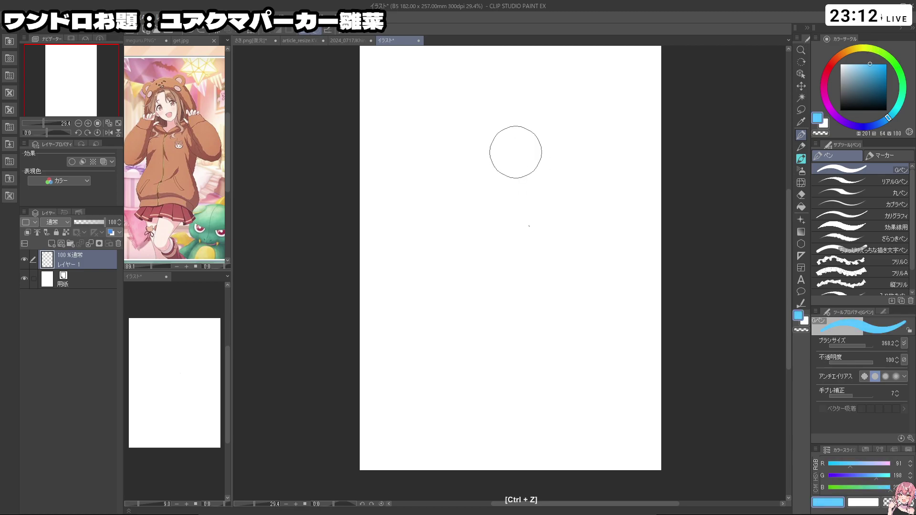
{"action": "left_click_drag", "start_coordinate": [546, 140], "coordinate": [531, 155]}
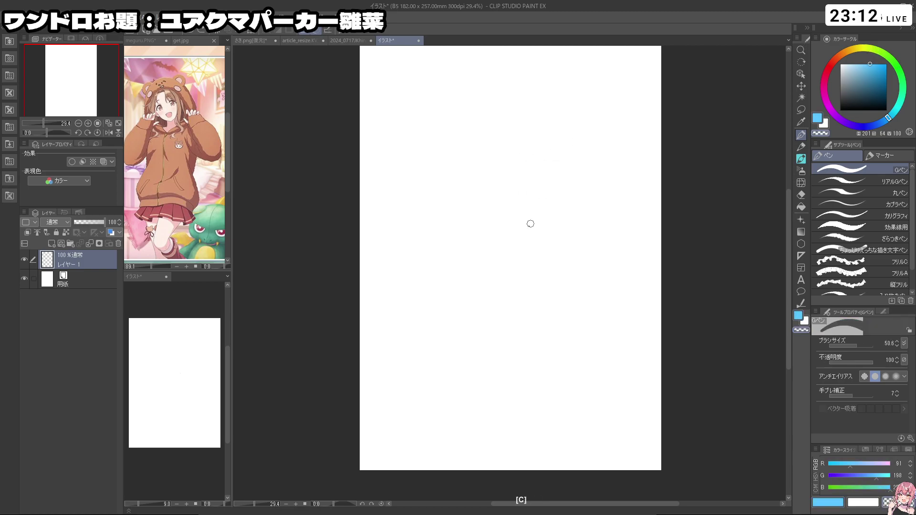
- Sketch the large head circle in light blue on the upper half of the canvas, with a second arc along its left side
{"action": "key", "text": "space"}
{"action": "mouse_move", "coordinate": [472, 178]}
{"action": "left_mouse_down"}
{"action": "mouse_move", "coordinate": [428, 194]}
{"action": "mouse_move", "coordinate": [443, 123]}
{"action": "mouse_move", "coordinate": [394, 233]}
{"action": "left_mouse_up"}
{"action": "key", "text": "c"}
{"action": "key", "text": "ctrl+z"}
{"action": "mouse_move", "coordinate": [379, 193]}
{"action": "left_mouse_down"}
{"action": "mouse_move", "coordinate": [432, 109]}
{"action": "mouse_move", "coordinate": [530, 228]}
{"action": "mouse_move", "coordinate": [454, 289]}
{"action": "mouse_move", "coordinate": [402, 253]}
{"action": "mouse_move", "coordinate": [497, 266]}
{"action": "left_mouse_up"}
{"action": "key", "text": "ctrl+z"}
{"action": "key", "text": "ctrl+z"}
{"action": "mouse_move", "coordinate": [405, 248]}
{"action": "left_mouse_down"}
{"action": "mouse_move", "coordinate": [494, 271]}
{"action": "mouse_move", "coordinate": [507, 253]}
{"action": "left_mouse_up"}
{"action": "key", "text": "ctrl+z"}
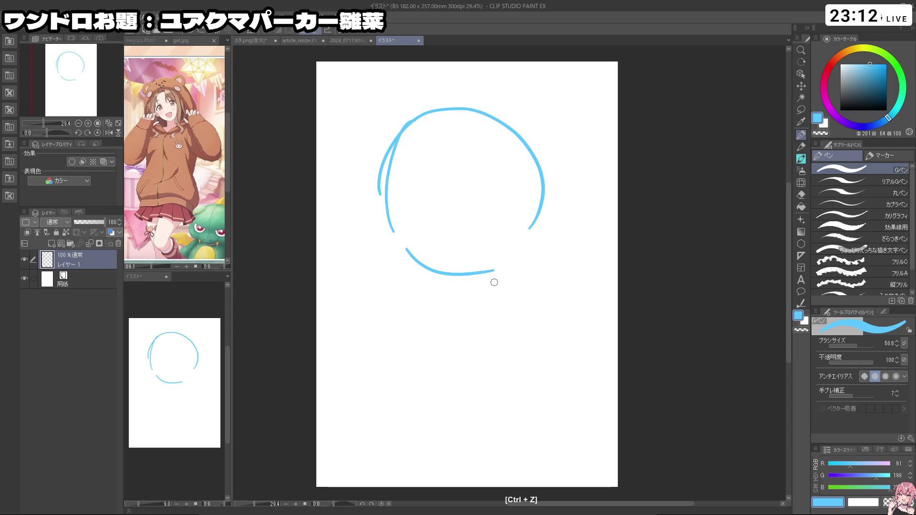
- Sketch the left cheek, jaw and chin lines with a small open mouth above the chin
{"action": "key", "text": "ctrl+z"}
{"action": "left_click_drag", "start_coordinate": [397, 235], "coordinate": [431, 271]}
{"action": "key", "text": "ctrl+z"}
{"action": "left_click_drag", "start_coordinate": [396, 235], "coordinate": [420, 269]}
{"action": "key", "text": "ctrl+z"}
{"action": "left_click_drag", "start_coordinate": [426, 275], "coordinate": [473, 289]}
{"action": "left_click_drag", "start_coordinate": [478, 292], "coordinate": [500, 279]}
{"action": "mouse_move", "coordinate": [529, 237]}
{"action": "left_mouse_down"}
{"action": "mouse_move", "coordinate": [487, 286]}
{"action": "mouse_move", "coordinate": [481, 257]}
{"action": "mouse_move", "coordinate": [475, 270]}
{"action": "left_mouse_up"}
{"action": "key", "text": "ctrl+z"}
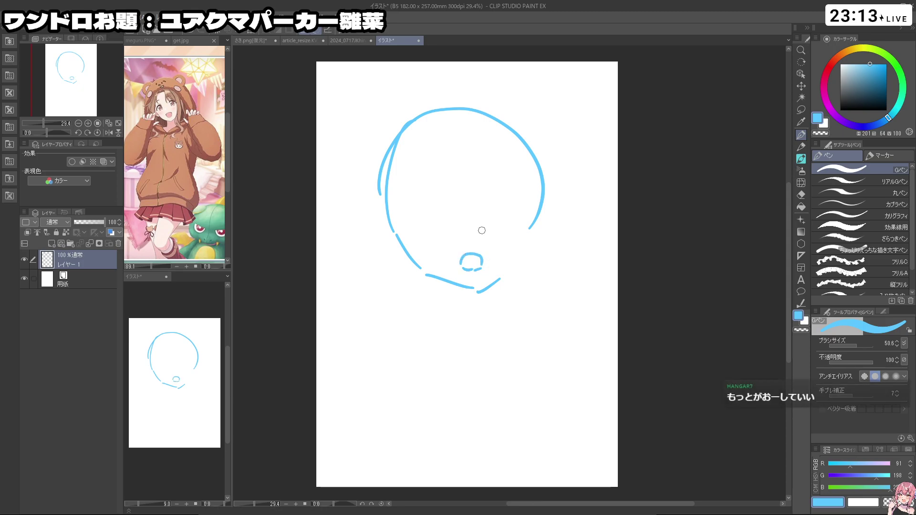
- Block in the two raised hands as large rounded shapes at the left and right edges of the canvas
{"action": "mouse_move", "coordinate": [317, 194]}
{"action": "left_mouse_down"}
{"action": "mouse_move", "coordinate": [348, 191]}
{"action": "mouse_move", "coordinate": [351, 268]}
{"action": "left_mouse_up"}
{"action": "key", "text": "ctrl+z"}
{"action": "left_click_drag", "start_coordinate": [316, 72], "coordinate": [344, 208]}
{"action": "key", "text": "ctrl+z"}
{"action": "mouse_move", "coordinate": [548, 222]}
{"action": "left_mouse_down"}
{"action": "mouse_move", "coordinate": [580, 279]}
{"action": "mouse_move", "coordinate": [605, 202]}
{"action": "left_mouse_up"}
{"action": "key", "text": "ctrl+z"}
{"action": "mouse_move", "coordinate": [565, 276]}
{"action": "left_mouse_down"}
{"action": "mouse_move", "coordinate": [563, 231]}
{"action": "mouse_move", "coordinate": [573, 305]}
{"action": "mouse_move", "coordinate": [545, 294]}
{"action": "left_mouse_up"}
{"action": "mouse_move", "coordinate": [329, 281]}
{"action": "left_mouse_down"}
{"action": "mouse_move", "coordinate": [380, 233]}
{"action": "mouse_move", "coordinate": [319, 300]}
{"action": "left_mouse_up"}
{"action": "key", "text": "ctrl+z"}
{"action": "mouse_move", "coordinate": [308, 260]}
{"action": "left_mouse_down"}
{"action": "mouse_move", "coordinate": [337, 289]}
{"action": "mouse_move", "coordinate": [296, 279]}
{"action": "left_mouse_up"}
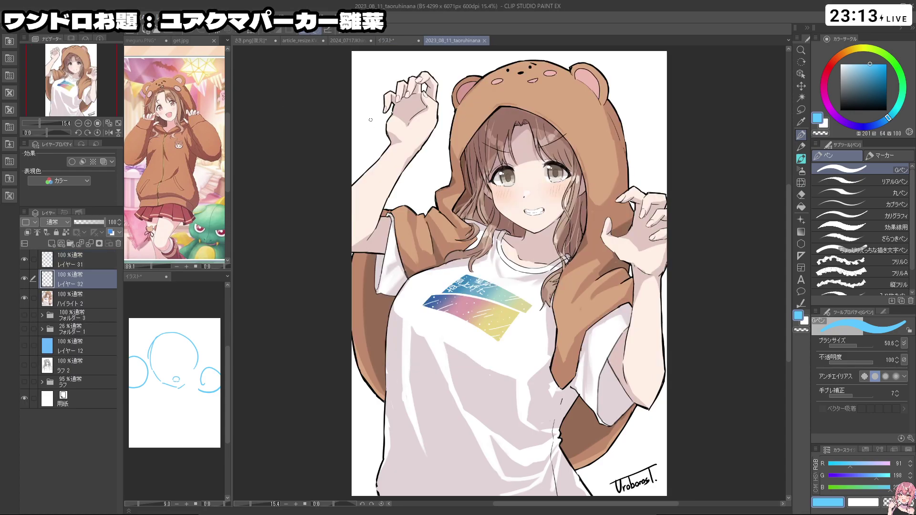
- Compare the rough sketch with the raised-hands pose in the 2023_08_11_taoruhinana illustration
{"action": "left_click", "coordinate": [381, 39]}
{"action": "left_click", "coordinate": [443, 38]}
{"action": "left_click", "coordinate": [399, 38]}
- Lasso the right hand shape, move it up beside the top of the head, and clear the selection
{"action": "key", "text": "m"}
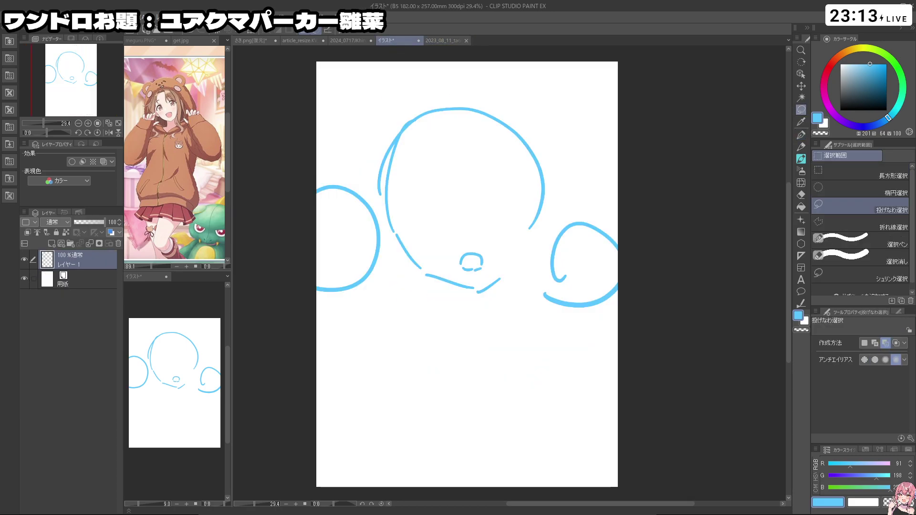
{"action": "mouse_move", "coordinate": [539, 312]}
{"action": "left_mouse_down"}
{"action": "mouse_move", "coordinate": [604, 348]}
{"action": "mouse_move", "coordinate": [553, 324]}
{"action": "left_mouse_up"}
{"action": "left_click", "coordinate": [583, 366]}
{"action": "left_click_drag", "start_coordinate": [575, 268], "coordinate": [576, 154]}
{"action": "left_click", "coordinate": [549, 251]}
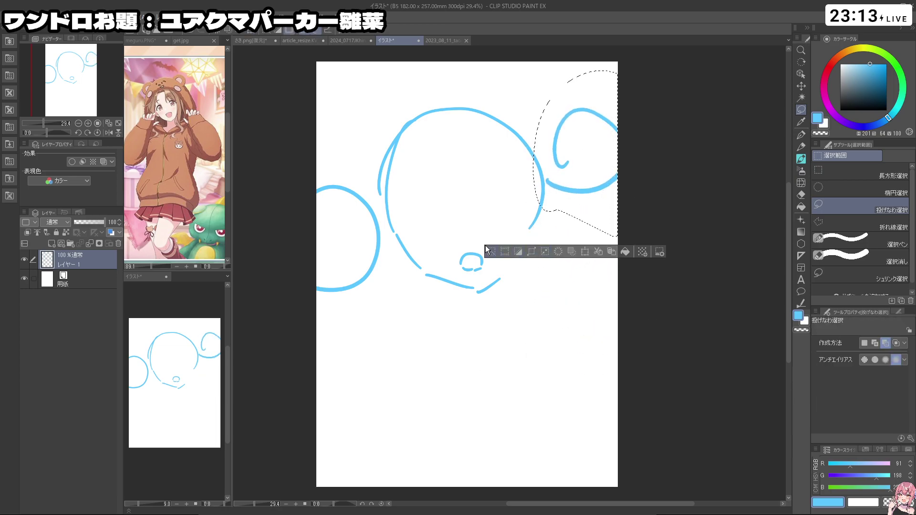
{"action": "left_click", "coordinate": [490, 251]}
- Lasso the left hand shape, move it down beside the jaw, and check the pose against the 2023_08_11_taoruhinana illustration
{"action": "mouse_move", "coordinate": [344, 316]}
{"action": "left_mouse_down"}
{"action": "mouse_move", "coordinate": [261, 214]}
{"action": "mouse_move", "coordinate": [351, 187]}
{"action": "mouse_move", "coordinate": [382, 214]}
{"action": "mouse_move", "coordinate": [384, 294]}
{"action": "left_mouse_up"}
{"action": "left_click", "coordinate": [374, 341]}
{"action": "left_click_drag", "start_coordinate": [370, 337], "coordinate": [366, 335]}
{"action": "left_click", "coordinate": [324, 382]}
{"action": "left_click", "coordinate": [443, 43]}
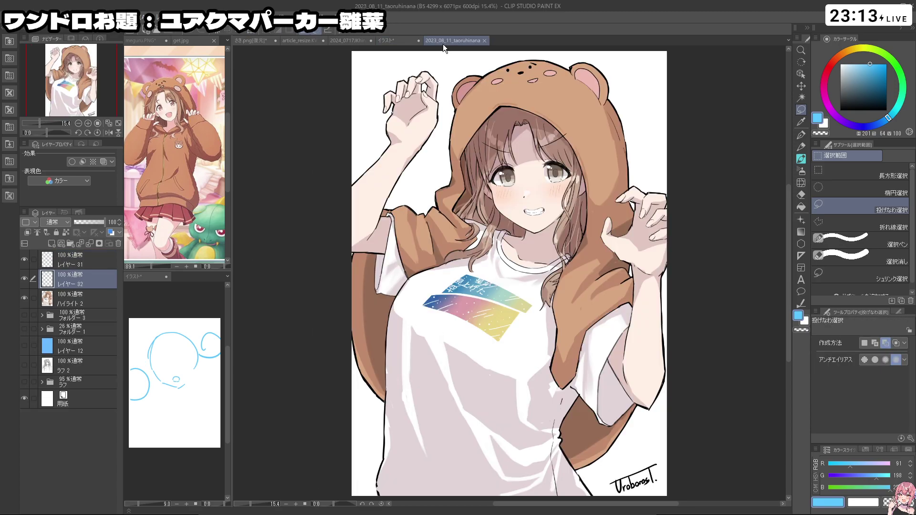
{"action": "left_click", "coordinate": [408, 41]}
{"action": "left_click", "coordinate": [282, 380]}
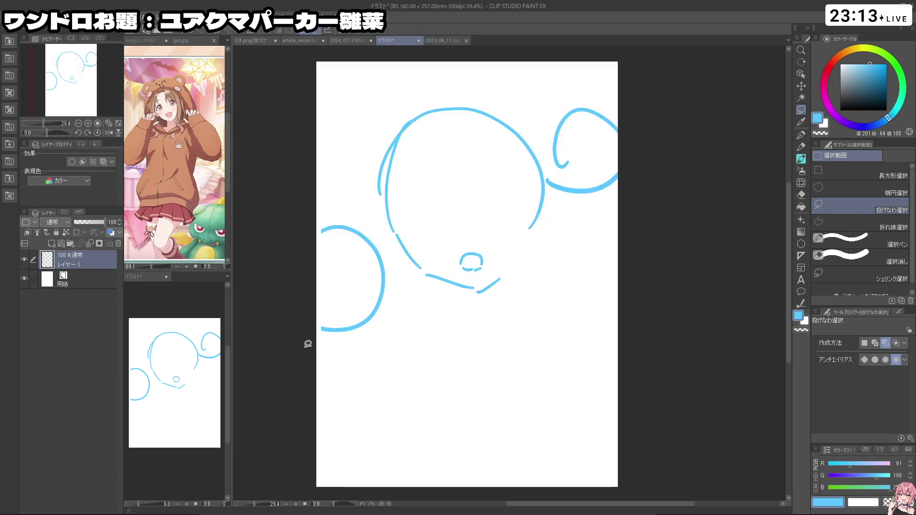
- Sketch the thumb shapes inside the right and left hand circles with the pen
{"action": "key", "text": "p"}
{"action": "left_click_drag", "start_coordinate": [544, 187], "coordinate": [562, 169]}
{"action": "left_click_drag", "start_coordinate": [375, 258], "coordinate": [377, 290]}
{"action": "mouse_move", "coordinate": [342, 241]}
{"action": "left_mouse_down"}
{"action": "mouse_move", "coordinate": [358, 221]}
{"action": "mouse_move", "coordinate": [370, 224]}
{"action": "left_mouse_up"}
{"action": "key", "text": "ctrl+z"}
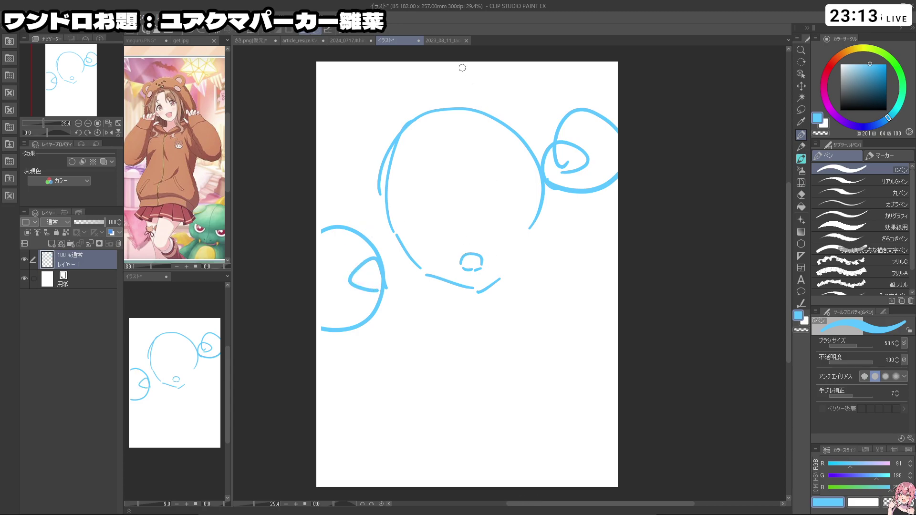
- Check the face in the 2023_08_11_taoruhinana illustration and add a teeth line inside the sketched mouth
{"action": "left_click", "coordinate": [448, 41]}
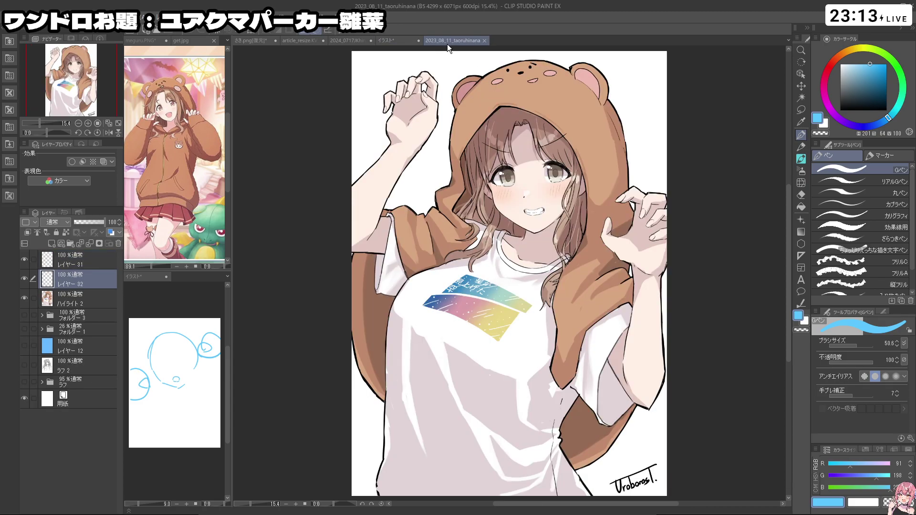
{"action": "left_click", "coordinate": [391, 41]}
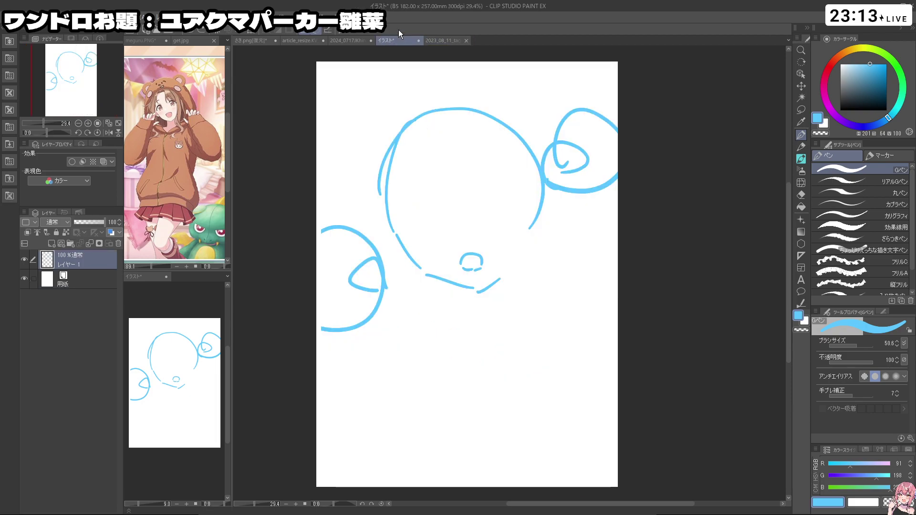
{"action": "key", "text": "ctrl+z"}
{"action": "mouse_move", "coordinate": [462, 264]}
{"action": "left_mouse_down"}
{"action": "mouse_move", "coordinate": [475, 268]}
{"action": "mouse_move", "coordinate": [478, 257]}
{"action": "left_mouse_up"}
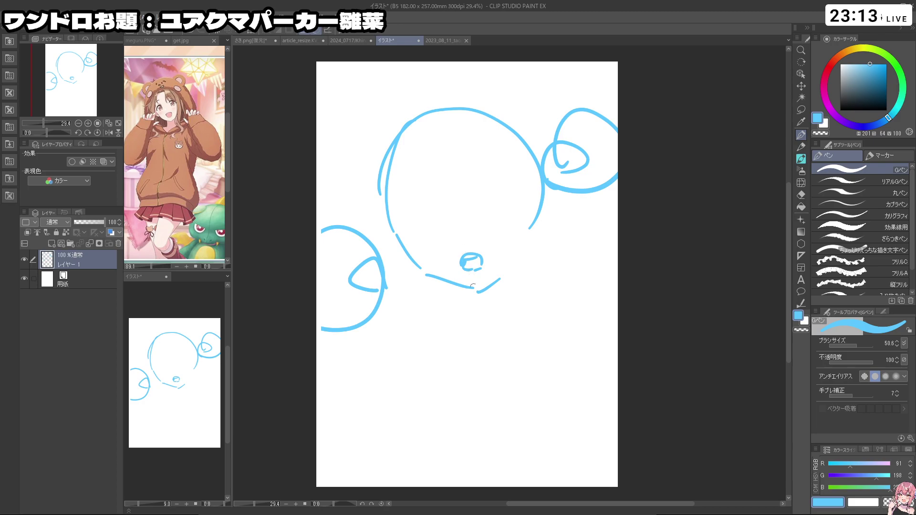
- Sketch the right jaw line and two short neck lines below the chin
{"action": "mouse_move", "coordinate": [526, 238]}
{"action": "left_mouse_down"}
{"action": "mouse_move", "coordinate": [497, 278]}
{"action": "mouse_move", "coordinate": [495, 302]}
{"action": "mouse_move", "coordinate": [458, 313]}
{"action": "left_mouse_up"}
{"action": "key", "text": "ctrl+z"}
{"action": "key", "text": "ctrl+z"}
{"action": "key", "text": "ctrl+z"}
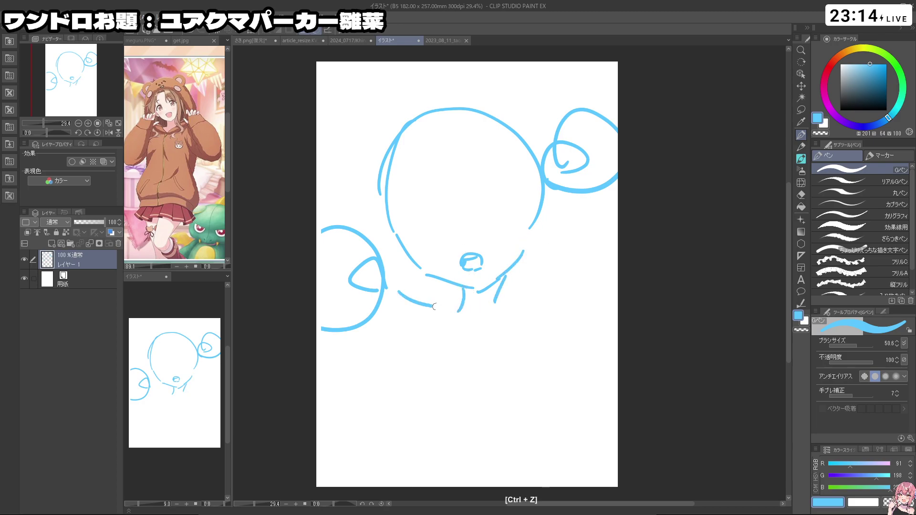
- Sketch the right and left shoulder lines outward from the neck, using the 2023_08_11_taoruhinana illustration as reference
{"action": "left_click", "coordinate": [443, 40]}
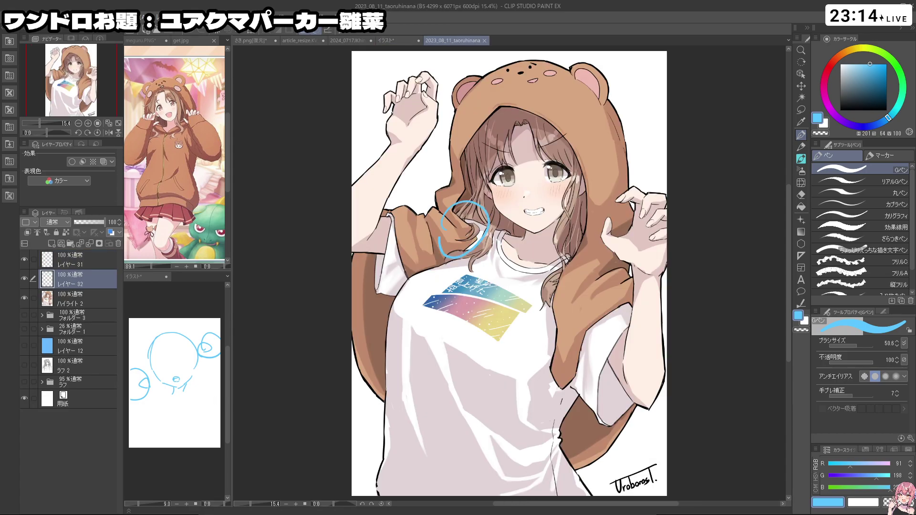
{"action": "left_click", "coordinate": [404, 40]}
{"action": "mouse_move", "coordinate": [498, 300]}
{"action": "left_mouse_down"}
{"action": "mouse_move", "coordinate": [548, 268]}
{"action": "mouse_move", "coordinate": [586, 283]}
{"action": "left_mouse_up"}
{"action": "left_click_drag", "start_coordinate": [453, 304], "coordinate": [421, 323]}
{"action": "key", "text": "ctrl+z"}
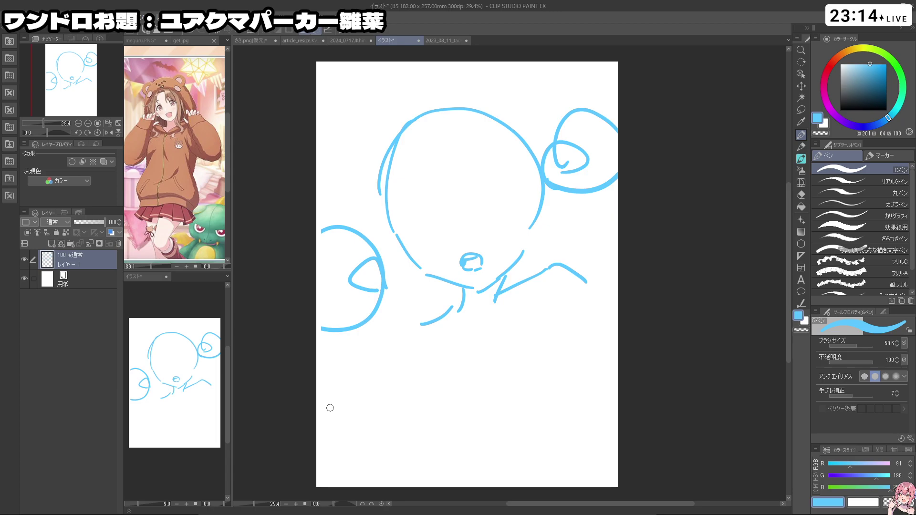
- Sketch the cuff and sleeve lines beneath both raised hands
{"action": "left_click_drag", "start_coordinate": [554, 182], "coordinate": [618, 166]}
{"action": "key", "text": "ctrl+z"}
{"action": "left_click_drag", "start_coordinate": [551, 197], "coordinate": [561, 213]}
{"action": "left_click_drag", "start_coordinate": [331, 340], "coordinate": [381, 358]}
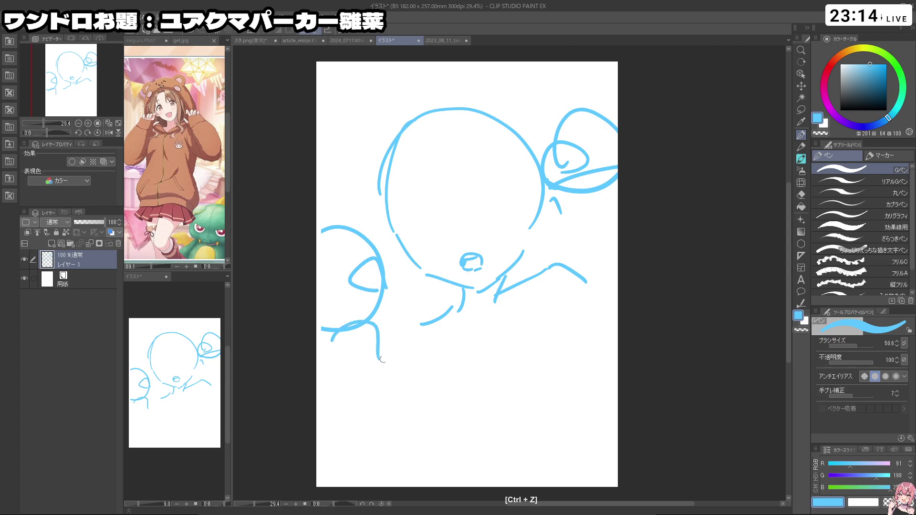
- Compare the sketched shoulders and arms with the 2023_08_11_taoruhinana illustration
{"action": "left_click", "coordinate": [446, 40]}
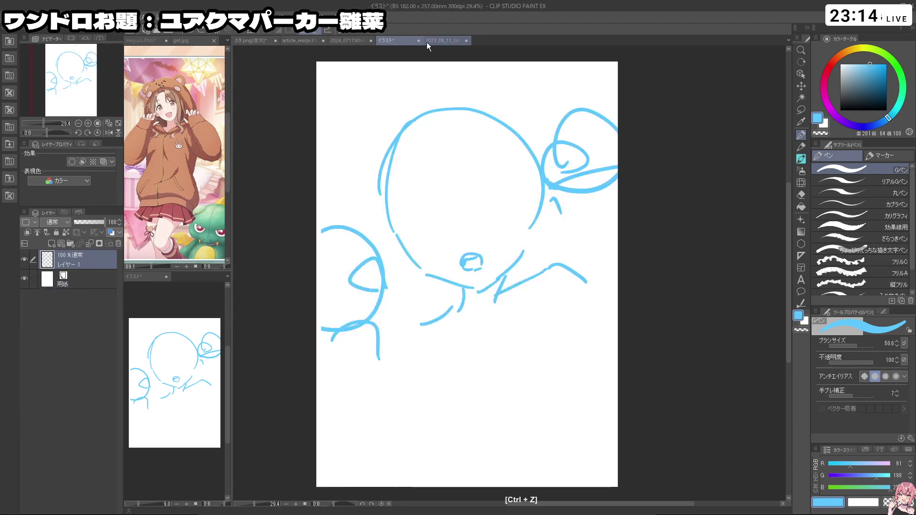
{"action": "left_click", "coordinate": [400, 43]}
{"action": "left_click", "coordinate": [428, 42]}
{"action": "left_click", "coordinate": [405, 43]}
{"action": "left_click", "coordinate": [431, 40]}
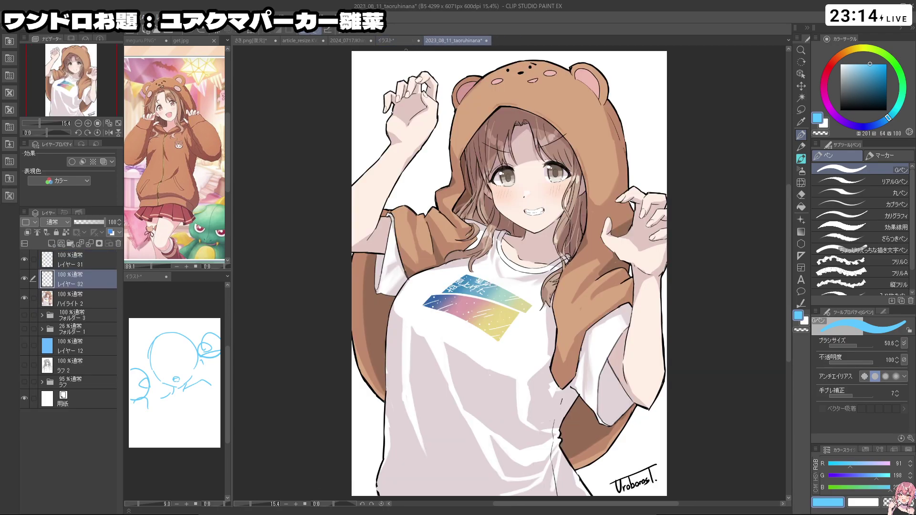
- Return to the blue rough canvas and sketch the neck lines and the left shoulder line curving down beside the hand
{"action": "left_click", "coordinate": [402, 40]}
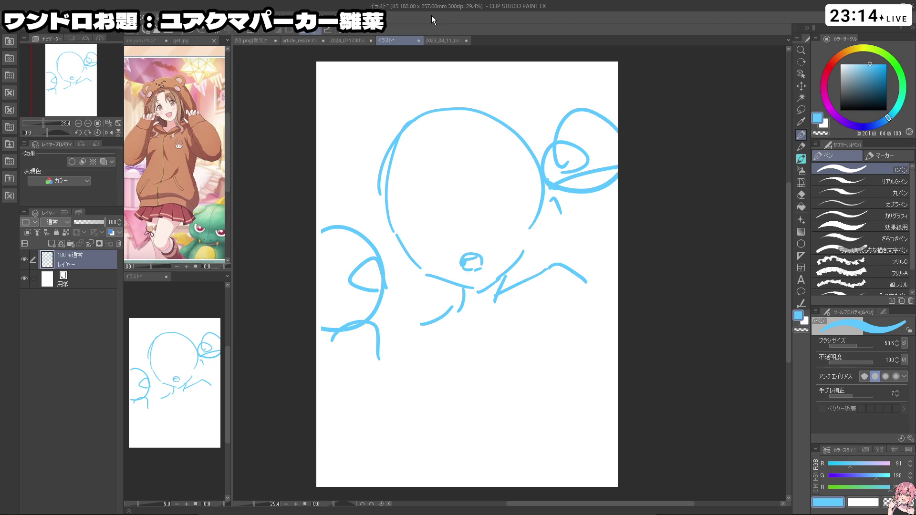
{"action": "key", "text": "ctrl+z"}
{"action": "mouse_move", "coordinate": [500, 281]}
{"action": "left_mouse_down"}
{"action": "mouse_move", "coordinate": [496, 304]}
{"action": "mouse_move", "coordinate": [494, 295]}
{"action": "mouse_move", "coordinate": [460, 302]}
{"action": "left_mouse_up"}
{"action": "key", "text": "ctrl+z"}
{"action": "mouse_move", "coordinate": [458, 286]}
{"action": "left_mouse_down"}
{"action": "mouse_move", "coordinate": [457, 309]}
{"action": "mouse_move", "coordinate": [429, 315]}
{"action": "mouse_move", "coordinate": [395, 362]}
{"action": "left_mouse_up"}
{"action": "key", "text": "ctrl+z"}
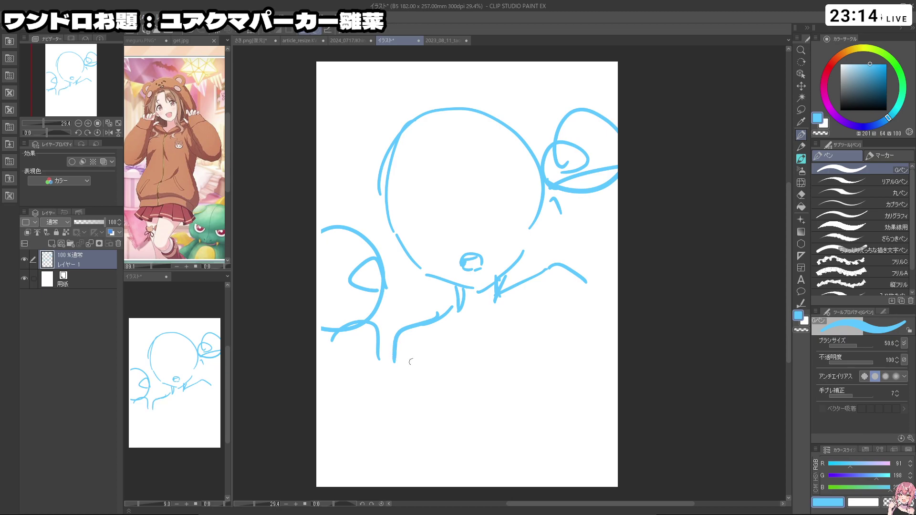
- Extend the right shoulder line to the canvas edge and sketch an underarm line below it
{"action": "key", "text": "ctrl+z"}
{"action": "mouse_move", "coordinate": [576, 276]}
{"action": "left_mouse_down"}
{"action": "mouse_move", "coordinate": [619, 308]}
{"action": "mouse_move", "coordinate": [619, 330]}
{"action": "left_mouse_up"}
{"action": "key", "text": "ctrl+z"}
{"action": "mouse_move", "coordinate": [567, 320]}
{"action": "left_mouse_down"}
{"action": "mouse_move", "coordinate": [619, 343]}
{"action": "mouse_move", "coordinate": [579, 385]}
{"action": "mouse_move", "coordinate": [578, 342]}
{"action": "left_mouse_up"}
{"action": "key", "text": "ctrl+z"}
{"action": "key", "text": "ctrl+z"}
- Try torso side lines running down from the right armpit and from the left side of the body, and undo them
{"action": "left_click_drag", "start_coordinate": [562, 303], "coordinate": [564, 329]}
{"action": "mouse_move", "coordinate": [567, 327]}
{"action": "left_mouse_down"}
{"action": "mouse_move", "coordinate": [595, 368]}
{"action": "mouse_move", "coordinate": [586, 427]}
{"action": "left_mouse_up"}
{"action": "key", "text": "ctrl+z"}
{"action": "key", "text": "ctrl+z"}
{"action": "key", "text": "ctrl+z"}
{"action": "left_click_drag", "start_coordinate": [597, 376], "coordinate": [606, 451]}
{"action": "mouse_move", "coordinate": [571, 298]}
{"action": "left_mouse_down"}
{"action": "mouse_move", "coordinate": [570, 340]}
{"action": "mouse_move", "coordinate": [602, 378]}
{"action": "left_mouse_up"}
{"action": "key", "text": "ctrl+z"}
{"action": "mouse_move", "coordinate": [416, 370]}
{"action": "left_mouse_down"}
{"action": "mouse_move", "coordinate": [425, 408]}
{"action": "mouse_move", "coordinate": [426, 394]}
{"action": "left_mouse_up"}
{"action": "key", "text": "ctrl+z"}
{"action": "key", "text": "ctrl+z"}
{"action": "key", "text": "ctrl+z"}
{"action": "key", "text": "ctrl+z"}
{"action": "key", "text": "ctrl+z"}
{"action": "key", "text": "ctrl+z"}
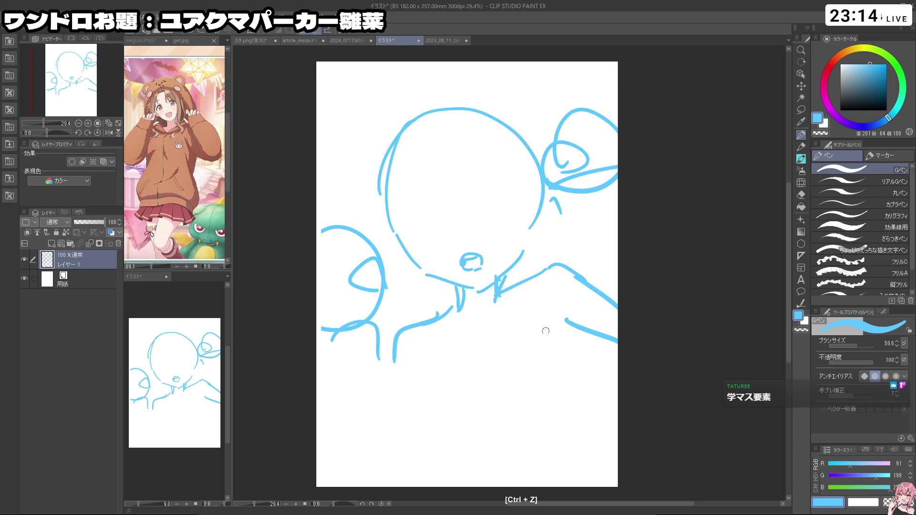
- Resketch the neck and the slopes connecting it to both shoulders
{"action": "left_click_drag", "start_coordinate": [461, 289], "coordinate": [466, 312]}
{"action": "mouse_move", "coordinate": [464, 299]}
{"action": "left_mouse_down"}
{"action": "mouse_move", "coordinate": [416, 323]}
{"action": "mouse_move", "coordinate": [431, 320]}
{"action": "left_mouse_up"}
{"action": "key", "text": "ctrl+z"}
{"action": "key", "text": "ctrl+z"}
{"action": "left_click_drag", "start_coordinate": [499, 287], "coordinate": [563, 262]}
{"action": "key", "text": "ctrl+z"}
- Sketch the collarbone line across the upper chest and short marks near the right side of the neck
{"action": "left_click_drag", "start_coordinate": [495, 298], "coordinate": [519, 293]}
{"action": "mouse_move", "coordinate": [510, 294]}
{"action": "left_mouse_down"}
{"action": "mouse_move", "coordinate": [563, 262]}
{"action": "mouse_move", "coordinate": [496, 328]}
{"action": "left_mouse_up"}
{"action": "key", "text": "ctrl+z"}
{"action": "left_click_drag", "start_coordinate": [532, 285], "coordinate": [517, 311]}
{"action": "left_click_drag", "start_coordinate": [405, 337], "coordinate": [489, 328]}
{"action": "key", "text": "ctrl+z"}
{"action": "left_click_drag", "start_coordinate": [492, 330], "coordinate": [516, 323]}
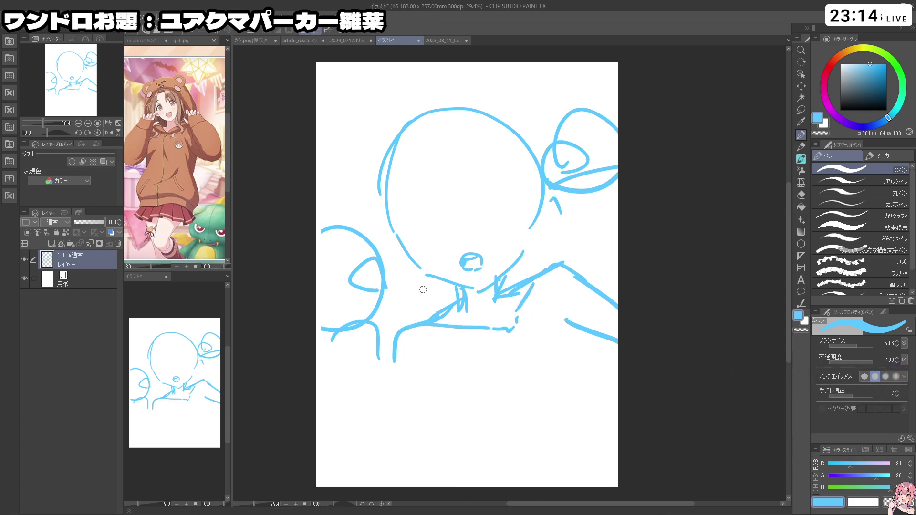
- Shift the whole sketch slightly up and left, and move the lassoed left hand lower with a slight tilt
{"action": "left_click", "coordinate": [801, 86]}
{"action": "mouse_move", "coordinate": [541, 202]}
{"action": "left_mouse_down"}
{"action": "mouse_move", "coordinate": [536, 188]}
{"action": "mouse_move", "coordinate": [519, 238]}
{"action": "left_mouse_up"}
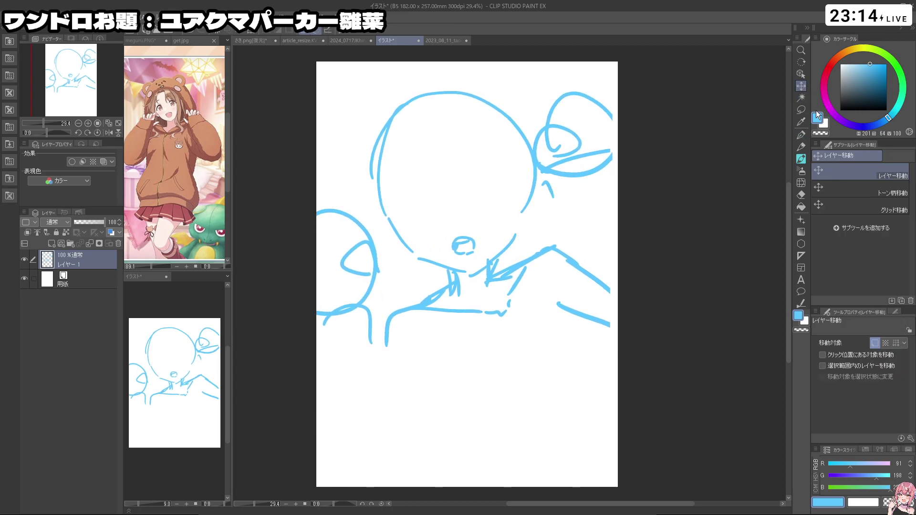
{"action": "left_click", "coordinate": [801, 109]}
{"action": "mouse_move", "coordinate": [362, 367]}
{"action": "left_mouse_down"}
{"action": "mouse_move", "coordinate": [282, 356]}
{"action": "mouse_move", "coordinate": [282, 268]}
{"action": "left_mouse_up"}
{"action": "mouse_move", "coordinate": [277, 223]}
{"action": "left_mouse_down"}
{"action": "mouse_move", "coordinate": [396, 247]}
{"action": "mouse_move", "coordinate": [383, 354]}
{"action": "left_mouse_up"}
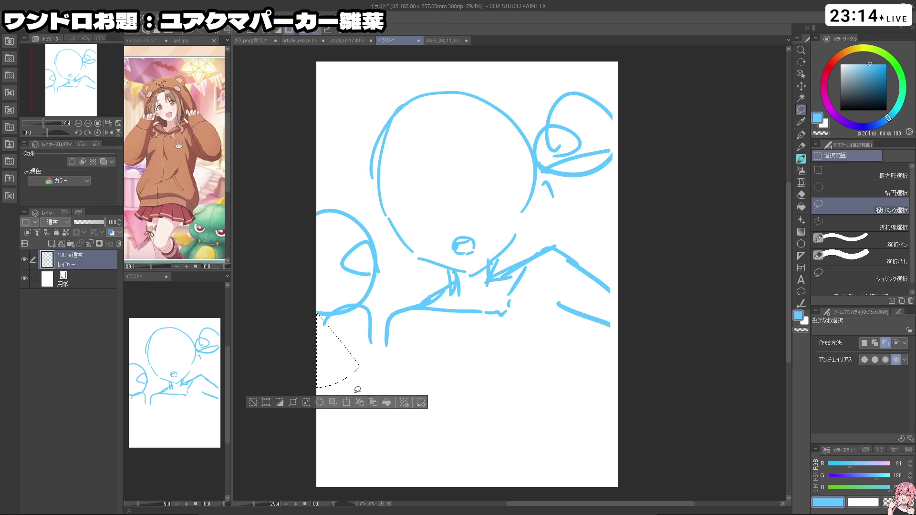
{"action": "mouse_move", "coordinate": [310, 396]}
{"action": "left_mouse_down"}
{"action": "mouse_move", "coordinate": [272, 280]}
{"action": "mouse_move", "coordinate": [395, 285]}
{"action": "mouse_move", "coordinate": [334, 387]}
{"action": "mouse_move", "coordinate": [372, 389]}
{"action": "left_mouse_up"}
{"action": "left_click", "coordinate": [364, 409]}
{"action": "left_click_drag", "start_coordinate": [427, 400], "coordinate": [408, 413]}
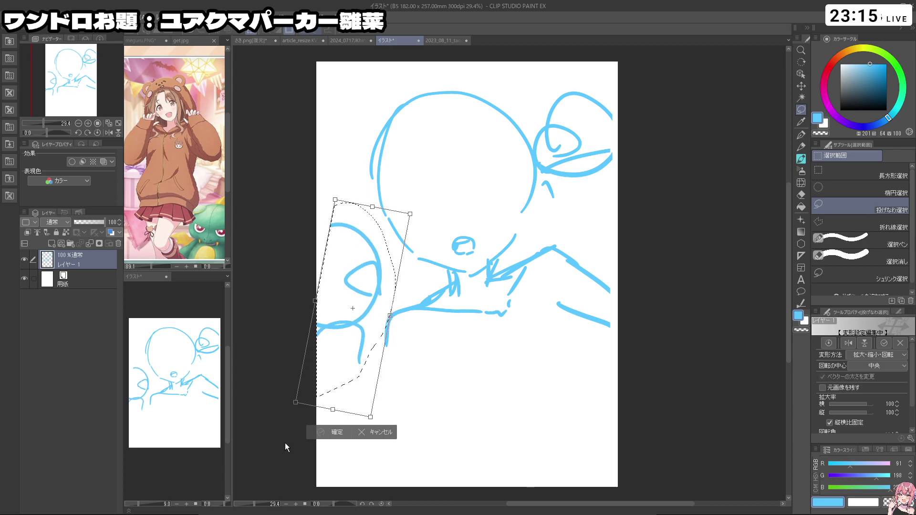
{"action": "key", "text": "Return"}
{"action": "key", "text": "ctrl+d"}
{"action": "left_click", "coordinate": [801, 135]}
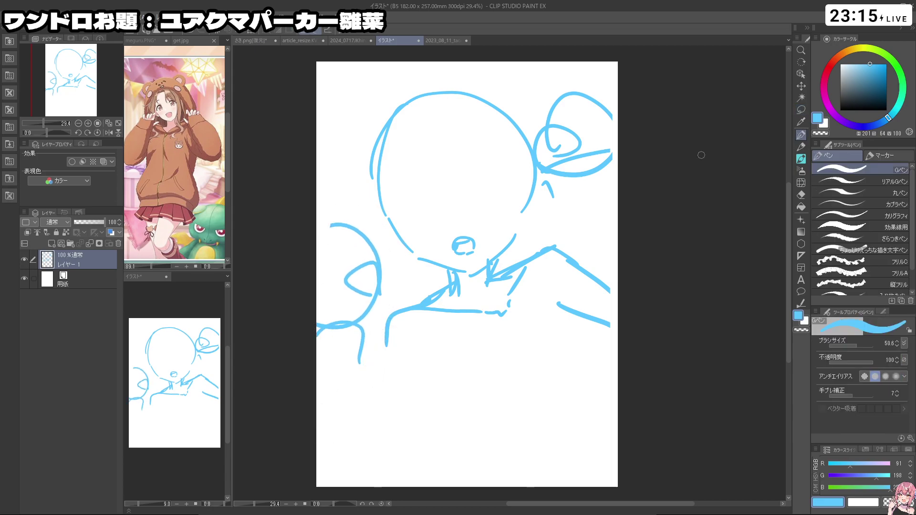
- Try torso and arm outline curves in the lower half of the canvas
{"action": "key", "text": "ctrl+z"}
{"action": "mouse_move", "coordinate": [615, 341]}
{"action": "left_mouse_down"}
{"action": "mouse_move", "coordinate": [614, 382]}
{"action": "mouse_move", "coordinate": [585, 431]}
{"action": "left_mouse_up"}
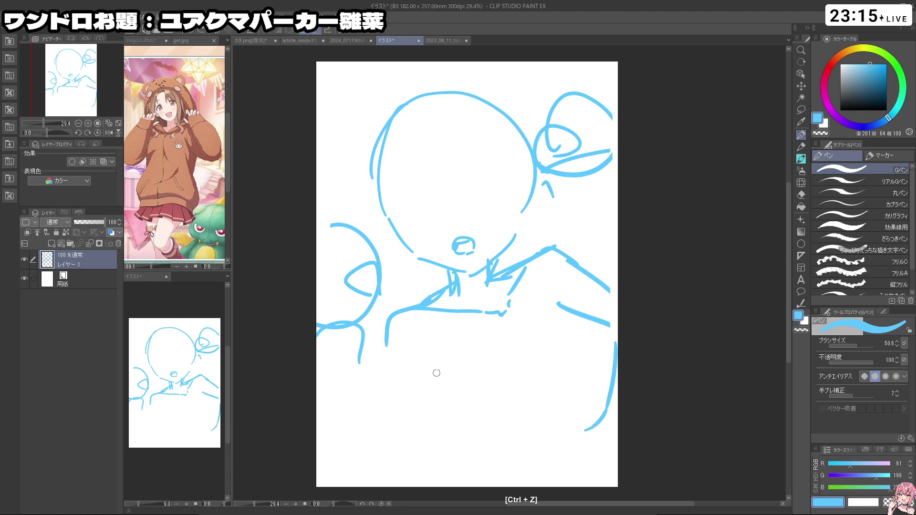
{"action": "mouse_move", "coordinate": [424, 365]}
{"action": "left_mouse_down"}
{"action": "mouse_move", "coordinate": [434, 472]}
{"action": "mouse_move", "coordinate": [436, 446]}
{"action": "mouse_move", "coordinate": [457, 451]}
{"action": "mouse_move", "coordinate": [447, 473]}
{"action": "left_mouse_up"}
{"action": "key", "text": "ctrl+z"}
{"action": "key", "text": "ctrl+z"}
{"action": "left_click_drag", "start_coordinate": [433, 438], "coordinate": [442, 440]}
- Undo the lower body curves and the repositioning of the left hand
{"action": "key", "text": "ctrl+z"}
{"action": "key", "text": "ctrl+z"}
{"action": "key", "text": "ctrl+z"}
{"action": "key", "text": "ctrl+z"}
{"action": "key", "text": "ctrl+z"}
{"action": "key", "text": "ctrl+z"}
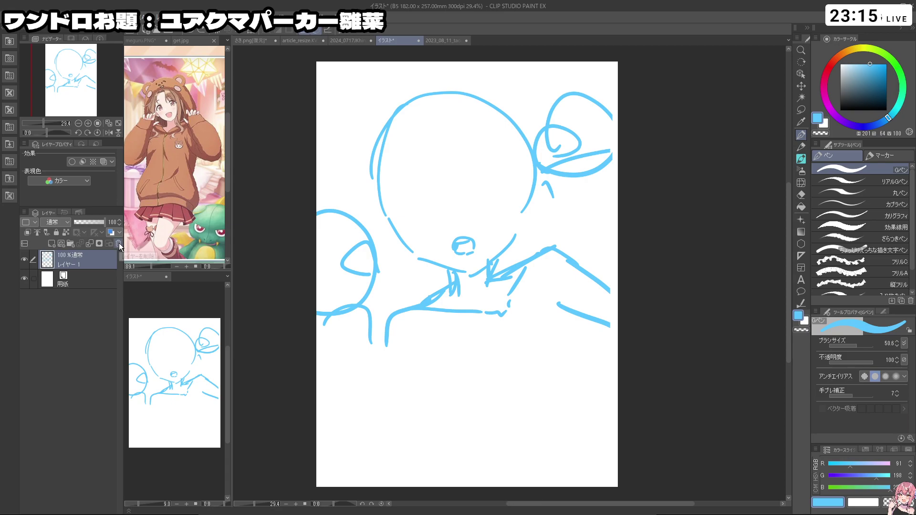
- Replace the sketch layer with a new empty layer and sketch a round head outline with a small mouth near the chin
{"action": "left_click", "coordinate": [118, 243]}
{"action": "left_click", "coordinate": [51, 243]}
{"action": "mouse_move", "coordinate": [407, 244]}
{"action": "left_mouse_down"}
{"action": "mouse_move", "coordinate": [505, 119]}
{"action": "mouse_move", "coordinate": [505, 272]}
{"action": "mouse_move", "coordinate": [477, 309]}
{"action": "left_mouse_up"}
{"action": "key", "text": "ctrl+z"}
{"action": "left_click_drag", "start_coordinate": [414, 260], "coordinate": [464, 288]}
{"action": "mouse_move", "coordinate": [460, 274]}
{"action": "left_mouse_down"}
{"action": "mouse_move", "coordinate": [483, 274]}
{"action": "mouse_move", "coordinate": [461, 267]}
{"action": "mouse_move", "coordinate": [470, 277]}
{"action": "mouse_move", "coordinate": [478, 263]}
{"action": "left_mouse_up"}
{"action": "key", "text": "ctrl+z"}
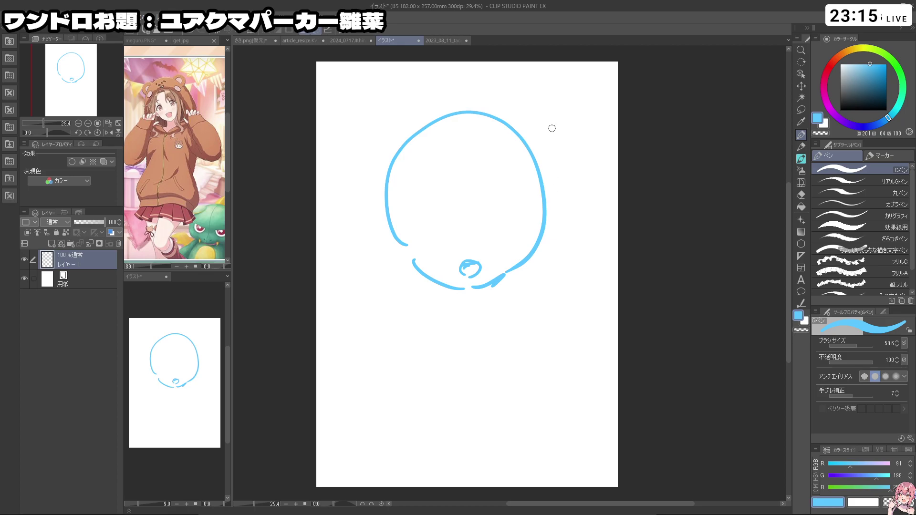
- Sketch a boxy raised hand overlapping the left edge of the head
{"action": "key", "text": "ctrl+z"}
{"action": "mouse_move", "coordinate": [336, 128]}
{"action": "left_mouse_down"}
{"action": "mouse_move", "coordinate": [320, 191]}
{"action": "mouse_move", "coordinate": [374, 212]}
{"action": "mouse_move", "coordinate": [318, 233]}
{"action": "left_mouse_up"}
{"action": "mouse_move", "coordinate": [582, 200]}
{"action": "left_mouse_down"}
{"action": "mouse_move", "coordinate": [626, 198]}
{"action": "mouse_move", "coordinate": [594, 218]}
{"action": "left_mouse_up"}
{"action": "key", "text": "ctrl+z"}
{"action": "key", "text": "ctrl+z"}
{"action": "mouse_move", "coordinate": [334, 227]}
{"action": "left_mouse_down"}
{"action": "mouse_move", "coordinate": [396, 193]}
{"action": "mouse_move", "coordinate": [382, 238]}
{"action": "mouse_move", "coordinate": [389, 234]}
{"action": "left_mouse_up"}
{"action": "mouse_move", "coordinate": [547, 191]}
{"action": "left_mouse_down"}
{"action": "mouse_move", "coordinate": [495, 175]}
{"action": "mouse_move", "coordinate": [529, 233]}
{"action": "left_mouse_up"}
{"action": "left_click_drag", "start_coordinate": [553, 203], "coordinate": [563, 246]}
{"action": "key", "text": "ctrl+z"}
{"action": "key", "text": "ctrl+z"}
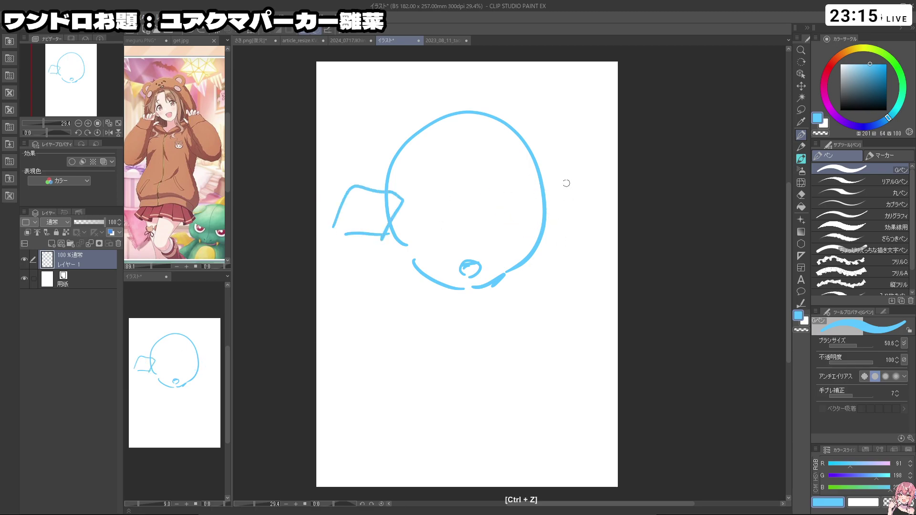
- Add a finger shape above the boxy hand and sketch two diagonal lines sloping down either side of the forehead
{"action": "mouse_move", "coordinate": [354, 186]}
{"action": "left_mouse_down"}
{"action": "mouse_move", "coordinate": [386, 183]}
{"action": "mouse_move", "coordinate": [373, 186]}
{"action": "left_mouse_up"}
{"action": "left_click_drag", "start_coordinate": [392, 172], "coordinate": [402, 154]}
{"action": "key", "text": "ctrl+z"}
{"action": "mouse_move", "coordinate": [374, 184]}
{"action": "left_mouse_down"}
{"action": "mouse_move", "coordinate": [383, 129]}
{"action": "mouse_move", "coordinate": [432, 142]}
{"action": "left_mouse_up"}
{"action": "key", "text": "ctrl+z"}
{"action": "left_click_drag", "start_coordinate": [431, 142], "coordinate": [487, 175]}
{"action": "key", "text": "ctrl+z"}
{"action": "left_click_drag", "start_coordinate": [460, 139], "coordinate": [533, 222]}
{"action": "left_click_drag", "start_coordinate": [533, 222], "coordinate": [533, 257]}
{"action": "left_click_drag", "start_coordinate": [533, 258], "coordinate": [548, 274]}
- Sketch the right hand beside the chin with a round palm, a thumb and raised fingers
{"action": "key", "text": "ctrl+z"}
{"action": "mouse_move", "coordinate": [520, 336]}
{"action": "left_mouse_down"}
{"action": "mouse_move", "coordinate": [563, 317]}
{"action": "mouse_move", "coordinate": [524, 305]}
{"action": "left_mouse_up"}
{"action": "key", "text": "ctrl+z"}
{"action": "mouse_move", "coordinate": [543, 360]}
{"action": "left_mouse_down"}
{"action": "mouse_move", "coordinate": [580, 349]}
{"action": "mouse_move", "coordinate": [545, 361]}
{"action": "left_mouse_up"}
{"action": "mouse_move", "coordinate": [527, 333]}
{"action": "left_mouse_down"}
{"action": "mouse_move", "coordinate": [507, 331]}
{"action": "mouse_move", "coordinate": [531, 352]}
{"action": "mouse_move", "coordinate": [492, 345]}
{"action": "mouse_move", "coordinate": [532, 349]}
{"action": "mouse_move", "coordinate": [548, 281]}
{"action": "mouse_move", "coordinate": [580, 322]}
{"action": "mouse_move", "coordinate": [503, 309]}
{"action": "mouse_move", "coordinate": [516, 295]}
{"action": "mouse_move", "coordinate": [545, 310]}
{"action": "mouse_move", "coordinate": [549, 295]}
{"action": "mouse_move", "coordinate": [534, 309]}
{"action": "left_mouse_up"}
{"action": "key", "text": "ctrl+z"}
{"action": "key", "text": "ctrl+z"}
{"action": "key", "text": "ctrl+z"}
{"action": "key", "text": "ctrl+z"}
{"action": "mouse_move", "coordinate": [552, 284]}
{"action": "left_mouse_down"}
{"action": "mouse_move", "coordinate": [565, 311]}
{"action": "mouse_move", "coordinate": [581, 301]}
{"action": "mouse_move", "coordinate": [582, 314]}
{"action": "left_mouse_up"}
- Sketch a new left hand below the jaw and erase the boxy hand beside the head
{"action": "mouse_move", "coordinate": [365, 318]}
{"action": "left_mouse_down"}
{"action": "mouse_move", "coordinate": [399, 310]}
{"action": "mouse_move", "coordinate": [392, 340]}
{"action": "left_mouse_up"}
{"action": "key", "text": "ctrl+z"}
{"action": "left_click_drag", "start_coordinate": [392, 342], "coordinate": [340, 344]}
{"action": "mouse_move", "coordinate": [382, 324]}
{"action": "left_mouse_down"}
{"action": "mouse_move", "coordinate": [397, 299]}
{"action": "mouse_move", "coordinate": [404, 322]}
{"action": "left_mouse_up"}
{"action": "key", "text": "ctrl+z"}
{"action": "mouse_move", "coordinate": [477, 288]}
{"action": "left_mouse_down"}
{"action": "mouse_move", "coordinate": [471, 302]}
{"action": "mouse_move", "coordinate": [494, 298]}
{"action": "mouse_move", "coordinate": [492, 309]}
{"action": "left_mouse_up"}
{"action": "key", "text": "ctrl+z"}
{"action": "key", "text": "c"}
{"action": "mouse_move", "coordinate": [331, 210]}
{"action": "left_mouse_down"}
{"action": "mouse_move", "coordinate": [334, 224]}
{"action": "mouse_move", "coordinate": [343, 186]}
{"action": "mouse_move", "coordinate": [365, 180]}
{"action": "mouse_move", "coordinate": [368, 234]}
{"action": "mouse_move", "coordinate": [396, 215]}
{"action": "mouse_move", "coordinate": [401, 196]}
{"action": "left_mouse_up"}
{"action": "key", "text": "c"}
- Sketch the neck and the shoulder line toward the left hand, and finish the outer fingers of the right hand
{"action": "left_click_drag", "start_coordinate": [470, 303], "coordinate": [468, 324]}
{"action": "key", "text": "ctrl+z"}
{"action": "mouse_move", "coordinate": [467, 291]}
{"action": "left_mouse_down"}
{"action": "mouse_move", "coordinate": [475, 312]}
{"action": "mouse_move", "coordinate": [458, 312]}
{"action": "mouse_move", "coordinate": [461, 292]}
{"action": "mouse_move", "coordinate": [445, 307]}
{"action": "mouse_move", "coordinate": [403, 308]}
{"action": "left_mouse_up"}
{"action": "key", "text": "ctrl+z"}
{"action": "left_click_drag", "start_coordinate": [514, 292], "coordinate": [544, 280]}
{"action": "left_click_drag", "start_coordinate": [557, 285], "coordinate": [582, 291]}
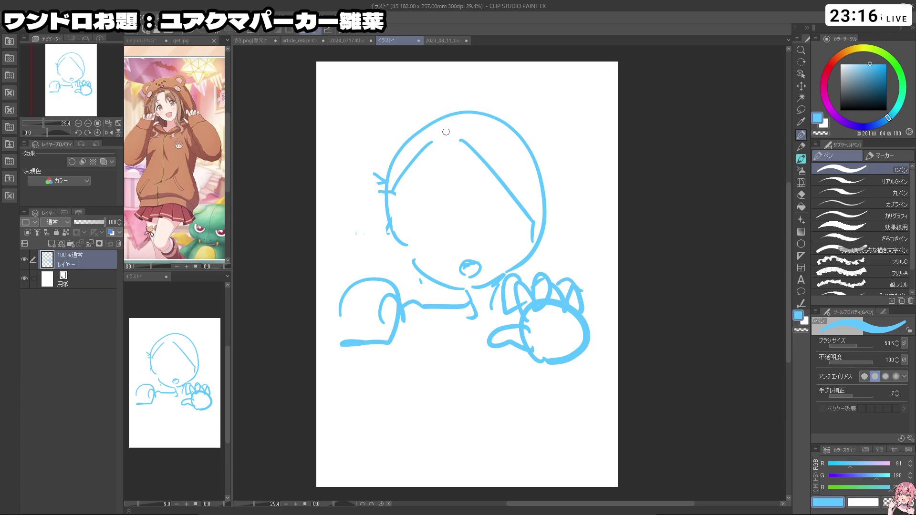
- Sketch bangs strands falling from the middle of the forehead
{"action": "key", "text": "ctrl+z"}
{"action": "mouse_move", "coordinate": [462, 149]}
{"action": "left_mouse_down"}
{"action": "mouse_move", "coordinate": [481, 196]}
{"action": "mouse_move", "coordinate": [477, 217]}
{"action": "left_mouse_up"}
{"action": "left_click_drag", "start_coordinate": [486, 173], "coordinate": [477, 215]}
{"action": "left_click_drag", "start_coordinate": [440, 165], "coordinate": [448, 160]}
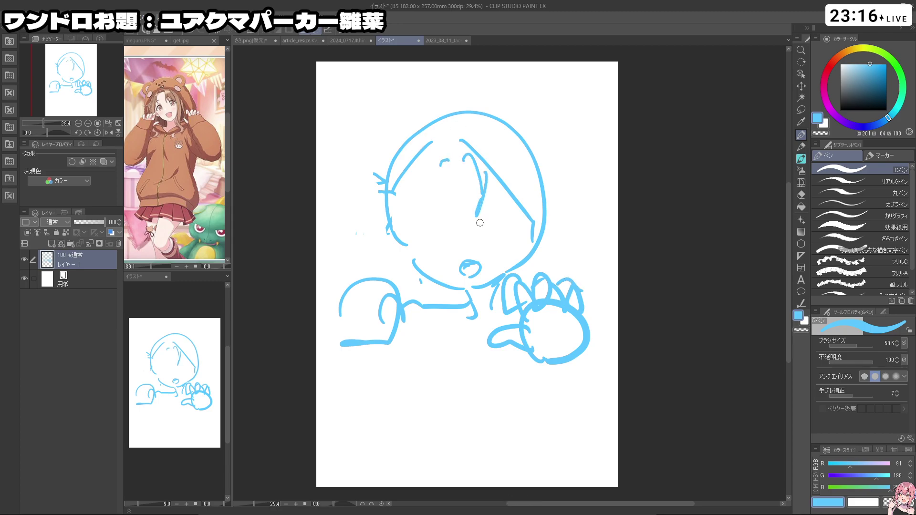
- Sketch pairs of forearm lines running outward below both hands
{"action": "key", "text": "ctrl+z"}
{"action": "mouse_move", "coordinate": [372, 350]}
{"action": "left_mouse_down"}
{"action": "mouse_move", "coordinate": [351, 402]}
{"action": "mouse_move", "coordinate": [333, 397]}
{"action": "left_mouse_up"}
{"action": "key", "text": "ctrl+z"}
{"action": "left_click_drag", "start_coordinate": [347, 339], "coordinate": [325, 358]}
{"action": "left_click_drag", "start_coordinate": [584, 355], "coordinate": [603, 389]}
{"action": "key", "text": "ctrl+z"}
{"action": "left_click_drag", "start_coordinate": [553, 366], "coordinate": [575, 399]}
{"action": "left_click_drag", "start_coordinate": [580, 356], "coordinate": [604, 388]}
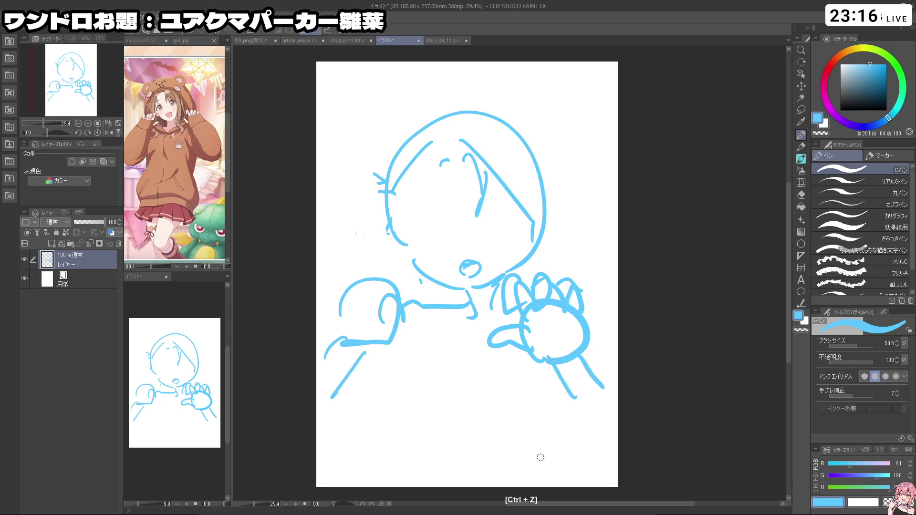
- Undo the arms, bangs, neck, hands and forehead lines back to the plain head outline with its mouth
{"action": "left_click_drag", "start_coordinate": [461, 249], "coordinate": [463, 250]}
{"action": "key", "text": "ctrl+z"}
{"action": "key", "text": "ctrl+z"}
{"action": "key", "text": "ctrl+z"}
{"action": "key", "text": "ctrl+z"}
{"action": "key", "text": "ctrl+z"}
{"action": "key", "text": "ctrl+z"}
{"action": "key", "text": "ctrl+z"}
{"action": "key", "text": "ctrl+z"}
{"action": "key", "text": "ctrl+z"}
{"action": "key", "text": "ctrl+z"}
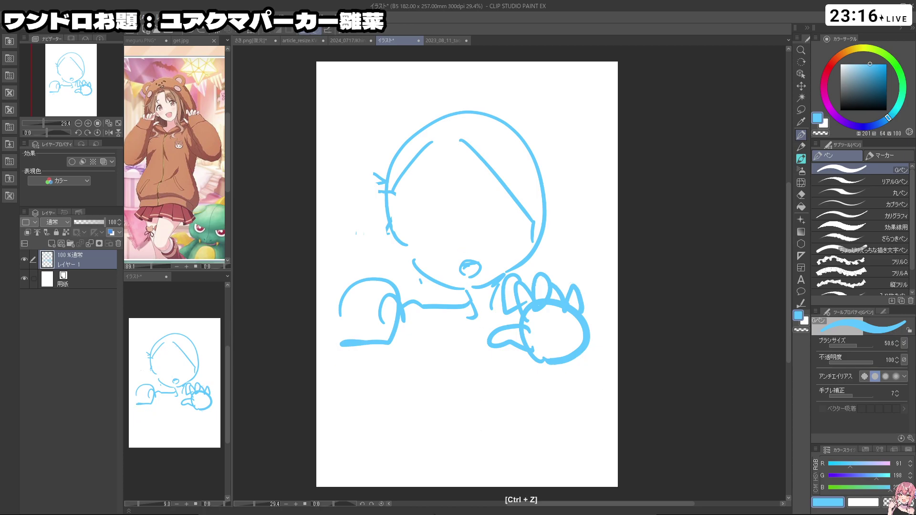
{"action": "left_click_drag", "start_coordinate": [392, 192], "coordinate": [390, 221]}
{"action": "left_click_drag", "start_coordinate": [333, 227], "coordinate": [386, 183]}
{"action": "left_click_drag", "start_coordinate": [345, 233], "coordinate": [388, 234]}
{"action": "key", "text": "ctrl+z"}
{"action": "key", "text": "ctrl+z"}
{"action": "key", "text": "ctrl+z"}
{"action": "key", "text": "ctrl+z"}
{"action": "key", "text": "ctrl+z"}
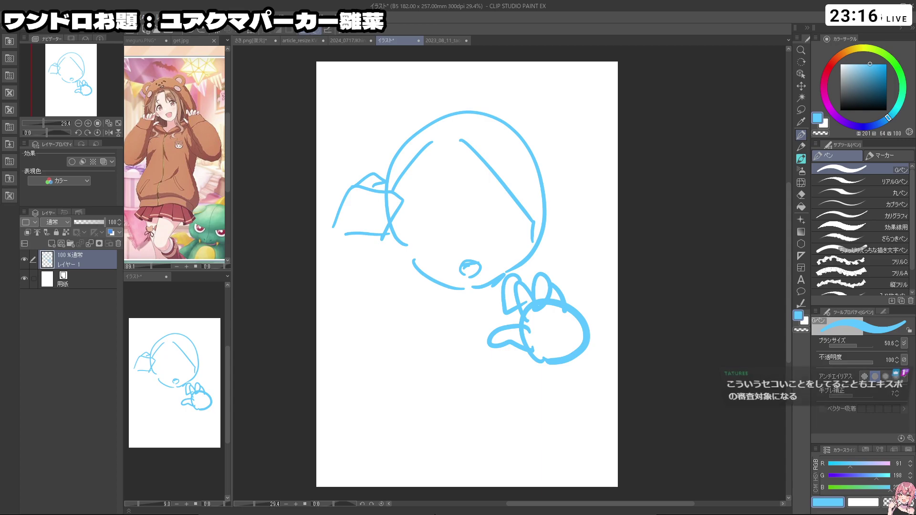
{"action": "key", "text": "ctrl+z"}
{"action": "key", "text": "ctrl+z"}
{"action": "key", "text": "ctrl+z"}
{"action": "key", "text": "ctrl+z"}
{"action": "key", "text": "ctrl+z"}
{"action": "key", "text": "ctrl+z"}
{"action": "key", "text": "ctrl+z"}
{"action": "key", "text": "ctrl+z"}
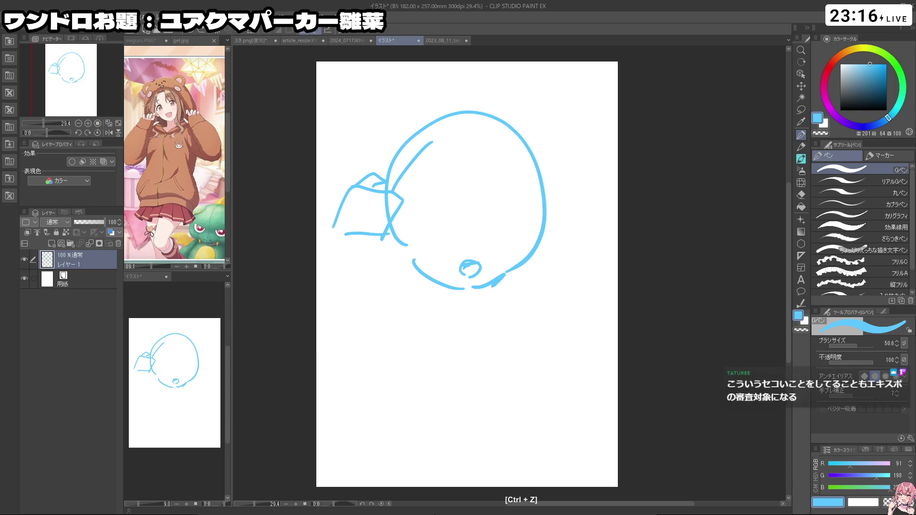
{"action": "key", "text": "ctrl+z"}
{"action": "key", "text": "ctrl+z"}
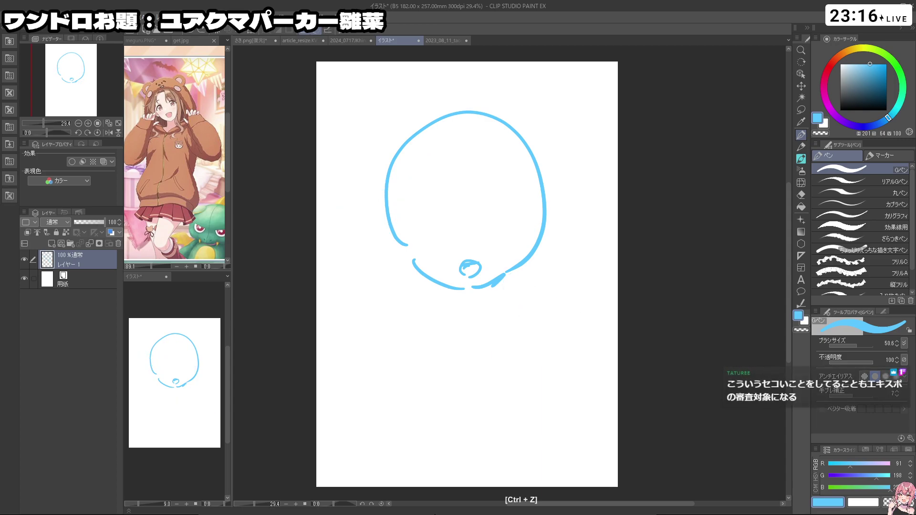
- Try contour strokes for the raised hands and an arm beside the head, and undo them together with the old mouth
{"action": "mouse_move", "coordinate": [542, 142]}
{"action": "left_mouse_down"}
{"action": "mouse_move", "coordinate": [554, 171]}
{"action": "mouse_move", "coordinate": [597, 110]}
{"action": "mouse_move", "coordinate": [576, 196]}
{"action": "mouse_move", "coordinate": [559, 108]}
{"action": "mouse_move", "coordinate": [577, 180]}
{"action": "left_mouse_up"}
{"action": "key", "text": "ctrl+z"}
{"action": "mouse_move", "coordinate": [355, 289]}
{"action": "left_mouse_down"}
{"action": "mouse_move", "coordinate": [341, 328]}
{"action": "mouse_move", "coordinate": [370, 356]}
{"action": "left_mouse_up"}
{"action": "key", "text": "ctrl+z"}
{"action": "mouse_move", "coordinate": [334, 201]}
{"action": "left_mouse_down"}
{"action": "mouse_move", "coordinate": [398, 243]}
{"action": "mouse_move", "coordinate": [348, 246]}
{"action": "left_mouse_up"}
{"action": "key", "text": "ctrl+z"}
{"action": "mouse_move", "coordinate": [327, 175]}
{"action": "left_mouse_down"}
{"action": "mouse_move", "coordinate": [375, 176]}
{"action": "mouse_move", "coordinate": [334, 205]}
{"action": "left_mouse_up"}
{"action": "key", "text": "ctrl+z"}
{"action": "key", "text": "ctrl+z"}
{"action": "key", "text": "ctrl+z"}
- Sketch a round open mouth in the lower face and a small nose dot above it
{"action": "mouse_move", "coordinate": [455, 228]}
{"action": "left_mouse_down"}
{"action": "mouse_move", "coordinate": [450, 247]}
{"action": "mouse_move", "coordinate": [470, 256]}
{"action": "left_mouse_up"}
{"action": "key", "text": "ctrl+z"}
{"action": "left_click", "coordinate": [470, 204]}
- Sketch large rounded palm outlines for the raised hands, one up beside the forehead and one beside the right cheek
{"action": "mouse_move", "coordinate": [332, 138]}
{"action": "left_mouse_down"}
{"action": "mouse_move", "coordinate": [410, 117]}
{"action": "mouse_move", "coordinate": [332, 86]}
{"action": "mouse_move", "coordinate": [341, 151]}
{"action": "left_mouse_up"}
{"action": "key", "text": "ctrl+z"}
{"action": "mouse_move", "coordinate": [571, 210]}
{"action": "left_mouse_down"}
{"action": "mouse_move", "coordinate": [625, 225]}
{"action": "mouse_move", "coordinate": [593, 208]}
{"action": "mouse_move", "coordinate": [603, 205]}
{"action": "mouse_move", "coordinate": [563, 273]}
{"action": "left_mouse_up"}
{"action": "key", "text": "ctrl+z"}
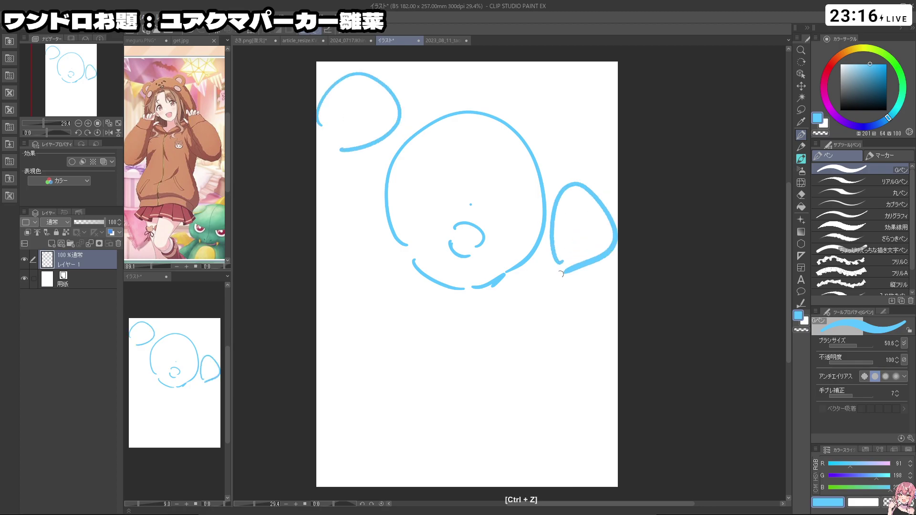
- Sketch the left eye with an arched upper lash line and a first iris curve
{"action": "left_click_drag", "start_coordinate": [405, 183], "coordinate": [525, 215]}
{"action": "left_click_drag", "start_coordinate": [477, 150], "coordinate": [475, 211]}
{"action": "key", "text": "ctrl+z"}
{"action": "key", "text": "ctrl+z"}
{"action": "left_click_drag", "start_coordinate": [421, 184], "coordinate": [449, 173]}
{"action": "mouse_move", "coordinate": [450, 168]}
{"action": "left_mouse_down"}
{"action": "mouse_move", "coordinate": [418, 174]}
{"action": "mouse_move", "coordinate": [416, 187]}
{"action": "left_mouse_up"}
{"action": "mouse_move", "coordinate": [440, 169]}
{"action": "left_mouse_down"}
{"action": "mouse_move", "coordinate": [429, 191]}
{"action": "mouse_move", "coordinate": [441, 179]}
{"action": "mouse_move", "coordinate": [435, 195]}
{"action": "mouse_move", "coordinate": [446, 195]}
{"action": "left_mouse_up"}
{"action": "key", "text": "ctrl+z"}
{"action": "left_click_drag", "start_coordinate": [450, 185], "coordinate": [451, 190]}
- Try strokes for the right eye and the lower edge of the left iris, and undo them
{"action": "mouse_move", "coordinate": [503, 175]}
{"action": "left_mouse_down"}
{"action": "mouse_move", "coordinate": [516, 175]}
{"action": "mouse_move", "coordinate": [518, 204]}
{"action": "left_mouse_up"}
{"action": "key", "text": "ctrl+z"}
{"action": "key", "text": "ctrl+z"}
{"action": "key", "text": "ctrl+z"}
{"action": "key", "text": "ctrl+z"}
{"action": "mouse_move", "coordinate": [431, 191]}
{"action": "left_mouse_down"}
{"action": "mouse_move", "coordinate": [439, 165]}
{"action": "mouse_move", "coordinate": [448, 192]}
{"action": "left_mouse_up"}
{"action": "mouse_move", "coordinate": [436, 193]}
{"action": "left_mouse_down"}
{"action": "mouse_move", "coordinate": [448, 189]}
{"action": "mouse_move", "coordinate": [434, 190]}
{"action": "mouse_move", "coordinate": [443, 166]}
{"action": "mouse_move", "coordinate": [447, 192]}
{"action": "left_mouse_up"}
{"action": "key", "text": "ctrl+z"}
{"action": "key", "text": "ctrl+z"}
{"action": "left_click_drag", "start_coordinate": [492, 170], "coordinate": [515, 169]}
{"action": "key", "text": "ctrl+z"}
{"action": "key", "text": "ctrl+z"}
{"action": "key", "text": "ctrl+z"}
{"action": "key", "text": "ctrl+z"}
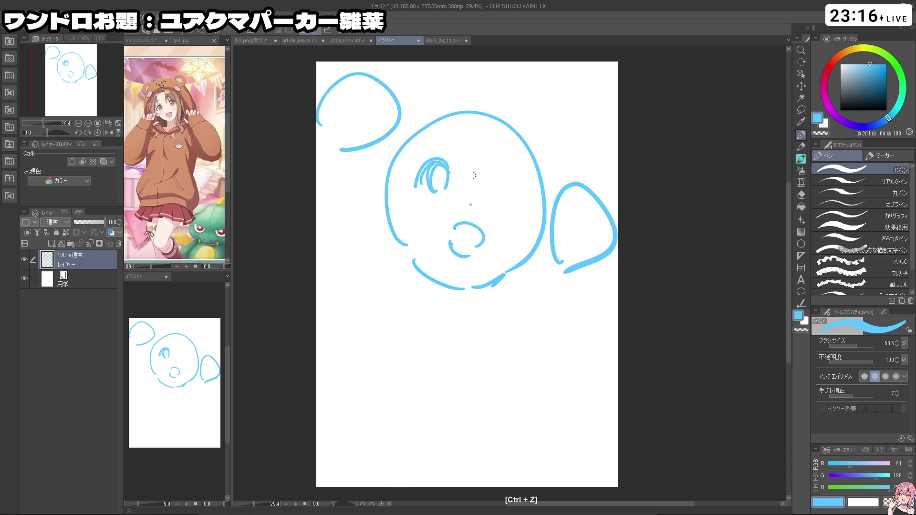
- Redraw the sides of the left iris, and try an upper lash curve for the right eye
{"action": "key", "text": "ctrl+z"}
{"action": "left_click_drag", "start_coordinate": [434, 192], "coordinate": [433, 171]}
{"action": "left_click_drag", "start_coordinate": [440, 165], "coordinate": [446, 193]}
{"action": "left_click_drag", "start_coordinate": [504, 182], "coordinate": [504, 172]}
{"action": "key", "text": "ctrl+z"}
{"action": "key", "text": "ctrl+z"}
{"action": "key", "text": "ctrl+z"}
- Close the left iris into an oval and sketch the right eye with its oval iris and arched lash line
{"action": "left_click_drag", "start_coordinate": [449, 176], "coordinate": [448, 196]}
{"action": "key", "text": "ctrl+z"}
{"action": "key", "text": "ctrl+z"}
{"action": "key", "text": "ctrl+z"}
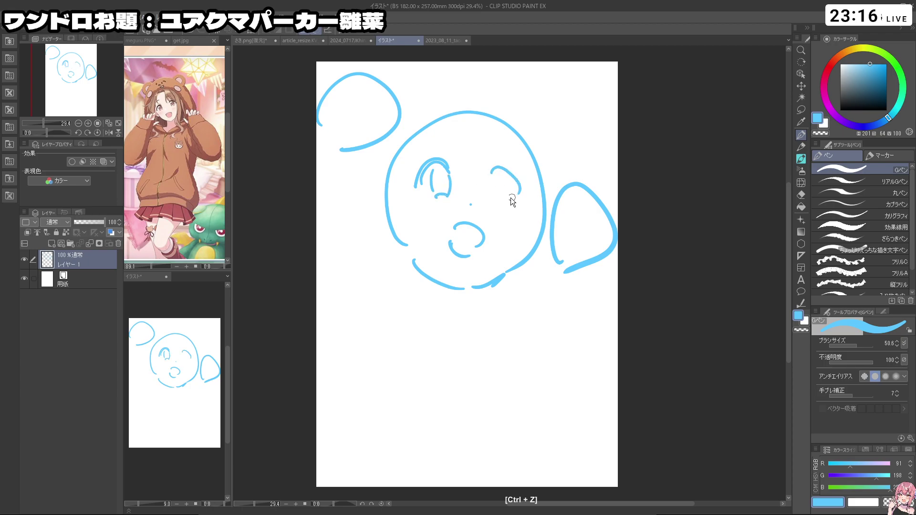
{"action": "mouse_move", "coordinate": [433, 197]}
{"action": "left_mouse_down"}
{"action": "mouse_move", "coordinate": [496, 171]}
{"action": "mouse_move", "coordinate": [508, 202]}
{"action": "mouse_move", "coordinate": [499, 208]}
{"action": "mouse_move", "coordinate": [510, 206]}
{"action": "left_mouse_up"}
{"action": "key", "text": "ctrl+z"}
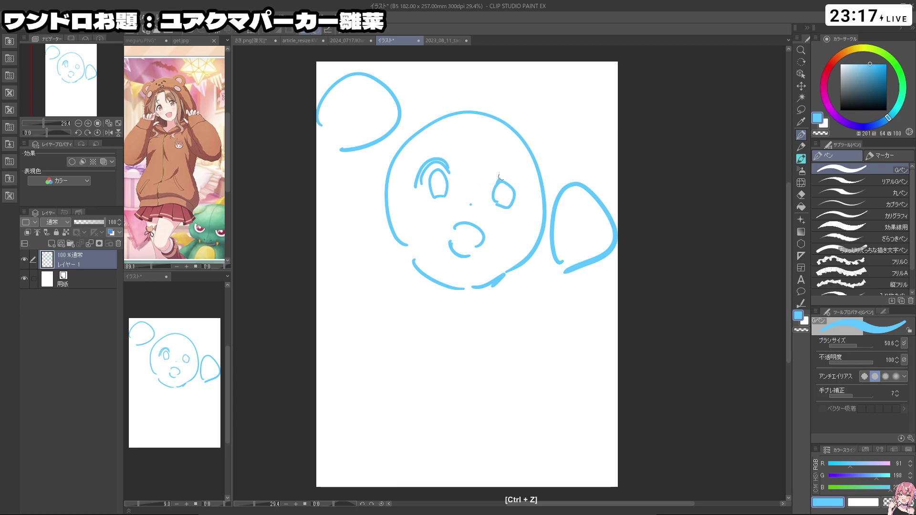
{"action": "mouse_move", "coordinate": [507, 174]}
{"action": "left_mouse_down"}
{"action": "mouse_move", "coordinate": [523, 202]}
{"action": "mouse_move", "coordinate": [510, 171]}
{"action": "left_mouse_up"}
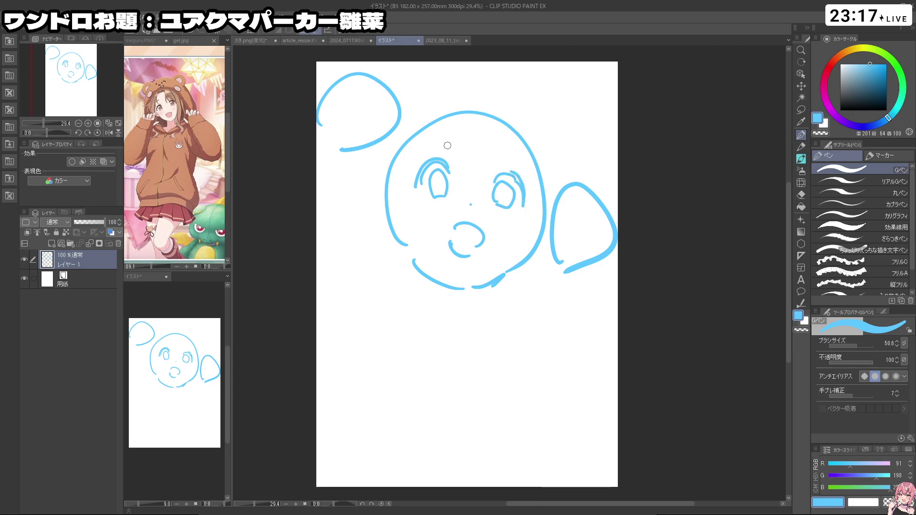
{"action": "key", "text": "ctrl+z"}
- Sketch the left side of the neck and add looped fingers to both raised hands
{"action": "left_click_drag", "start_coordinate": [447, 285], "coordinate": [449, 304]}
{"action": "mouse_move", "coordinate": [563, 249]}
{"action": "left_mouse_down"}
{"action": "mouse_move", "coordinate": [526, 260]}
{"action": "mouse_move", "coordinate": [562, 195]}
{"action": "mouse_move", "coordinate": [593, 174]}
{"action": "mouse_move", "coordinate": [571, 195]}
{"action": "left_mouse_up"}
{"action": "key", "text": "ctrl+z"}
{"action": "key", "text": "ctrl+z"}
{"action": "mouse_move", "coordinate": [584, 195]}
{"action": "left_mouse_down"}
{"action": "mouse_move", "coordinate": [586, 184]}
{"action": "mouse_move", "coordinate": [600, 200]}
{"action": "left_mouse_up"}
{"action": "left_click_drag", "start_coordinate": [395, 104], "coordinate": [382, 125]}
{"action": "mouse_move", "coordinate": [390, 79]}
{"action": "left_mouse_down"}
{"action": "mouse_move", "coordinate": [381, 101]}
{"action": "mouse_move", "coordinate": [373, 92]}
{"action": "left_mouse_up"}
- Sketch the left shoulder line running from the neck out toward the canvas edge below the left hand
{"action": "mouse_move", "coordinate": [354, 146]}
{"action": "left_mouse_down"}
{"action": "mouse_move", "coordinate": [344, 160]}
{"action": "mouse_move", "coordinate": [359, 160]}
{"action": "mouse_move", "coordinate": [317, 201]}
{"action": "mouse_move", "coordinate": [336, 246]}
{"action": "mouse_move", "coordinate": [384, 294]}
{"action": "left_mouse_up"}
{"action": "key", "text": "ctrl+z"}
{"action": "key", "text": "ctrl+z"}
{"action": "key", "text": "ctrl+z"}
{"action": "mouse_move", "coordinate": [439, 296]}
{"action": "left_mouse_down"}
{"action": "mouse_move", "coordinate": [402, 286]}
{"action": "mouse_move", "coordinate": [386, 263]}
{"action": "mouse_move", "coordinate": [397, 292]}
{"action": "mouse_move", "coordinate": [353, 265]}
{"action": "left_mouse_up"}
{"action": "key", "text": "ctrl+z"}
{"action": "key", "text": "ctrl+z"}
{"action": "key", "text": "ctrl+z"}
{"action": "key", "text": "ctrl+z"}
{"action": "left_click_drag", "start_coordinate": [432, 295], "coordinate": [388, 282]}
{"action": "left_click_drag", "start_coordinate": [385, 281], "coordinate": [334, 258]}
- Sketch the right side of the neck and a short right shoulder line
{"action": "left_click_drag", "start_coordinate": [509, 288], "coordinate": [503, 307]}
{"action": "key", "text": "ctrl+z"}
{"action": "mouse_move", "coordinate": [481, 288]}
{"action": "left_mouse_down"}
{"action": "mouse_move", "coordinate": [477, 306]}
{"action": "mouse_move", "coordinate": [525, 289]}
{"action": "left_mouse_up"}
{"action": "key", "text": "ctrl+z"}
{"action": "left_click_drag", "start_coordinate": [478, 306], "coordinate": [520, 302]}
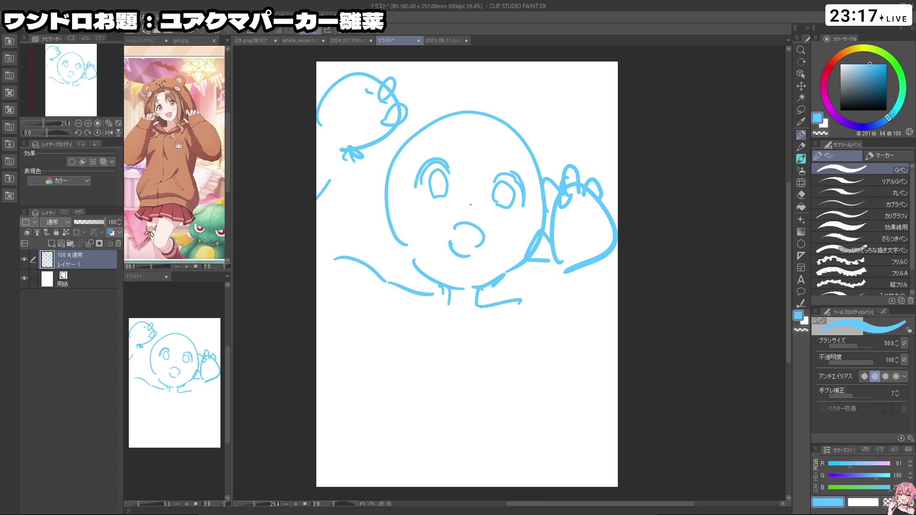
{"action": "key", "text": "ctrl+z"}
- Sketch the left side of the torso from the shoulder to the waist, with double lines flaring outward toward the hem
{"action": "left_click_drag", "start_coordinate": [363, 313], "coordinate": [357, 336]}
{"action": "mouse_move", "coordinate": [354, 345]}
{"action": "left_mouse_down"}
{"action": "mouse_move", "coordinate": [341, 401]}
{"action": "mouse_move", "coordinate": [352, 408]}
{"action": "left_mouse_up"}
{"action": "key", "text": "ctrl+z"}
{"action": "key", "text": "ctrl+z"}
{"action": "key", "text": "ctrl+z"}
{"action": "left_click_drag", "start_coordinate": [373, 298], "coordinate": [376, 342]}
{"action": "key", "text": "ctrl+z"}
{"action": "key", "text": "ctrl+z"}
{"action": "mouse_move", "coordinate": [375, 287]}
{"action": "left_mouse_down"}
{"action": "mouse_move", "coordinate": [380, 336]}
{"action": "mouse_move", "coordinate": [364, 405]}
{"action": "left_mouse_up"}
{"action": "key", "text": "ctrl+z"}
{"action": "key", "text": "ctrl+z"}
{"action": "left_click_drag", "start_coordinate": [375, 346], "coordinate": [355, 431]}
{"action": "left_click_drag", "start_coordinate": [370, 366], "coordinate": [344, 456]}
- Sketch the right side of the torso flaring outward down to the hem
{"action": "left_click_drag", "start_coordinate": [524, 302], "coordinate": [549, 394]}
{"action": "key", "text": "ctrl+z"}
{"action": "key", "text": "ctrl+z"}
{"action": "key", "text": "ctrl+z"}
{"action": "mouse_move", "coordinate": [531, 351]}
{"action": "left_mouse_down"}
{"action": "mouse_move", "coordinate": [561, 409]}
{"action": "mouse_move", "coordinate": [551, 415]}
{"action": "left_mouse_up"}
{"action": "mouse_move", "coordinate": [547, 411]}
{"action": "left_mouse_down"}
{"action": "mouse_move", "coordinate": [555, 436]}
{"action": "mouse_move", "coordinate": [546, 451]}
{"action": "left_mouse_up"}
- Sketch the bent right sleeve with its cuff below the right hand, and add a short arm line below the left hand
{"action": "left_click_drag", "start_coordinate": [525, 301], "coordinate": [544, 285]}
{"action": "key", "text": "ctrl+z"}
{"action": "mouse_move", "coordinate": [519, 304]}
{"action": "left_mouse_down"}
{"action": "mouse_move", "coordinate": [526, 285]}
{"action": "mouse_move", "coordinate": [544, 278]}
{"action": "left_mouse_up"}
{"action": "left_click_drag", "start_coordinate": [523, 295], "coordinate": [569, 264]}
{"action": "key", "text": "ctrl+z"}
{"action": "left_click_drag", "start_coordinate": [525, 291], "coordinate": [591, 270]}
{"action": "key", "text": "ctrl+z"}
{"action": "left_click_drag", "start_coordinate": [536, 340], "coordinate": [621, 309]}
{"action": "left_click_drag", "start_coordinate": [591, 268], "coordinate": [620, 285]}
{"action": "left_click_drag", "start_coordinate": [589, 275], "coordinate": [620, 311]}
{"action": "left_click_drag", "start_coordinate": [335, 201], "coordinate": [325, 216]}
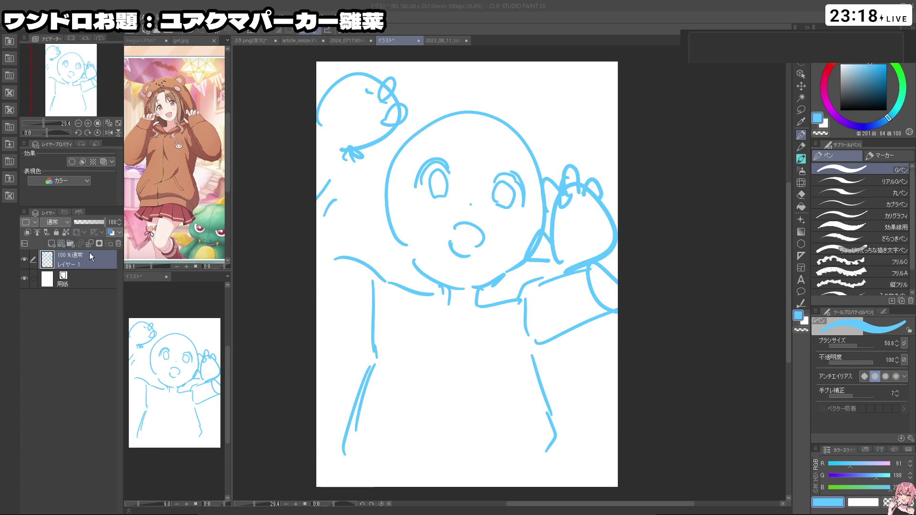
- Delete the layer holding the rough sketch and add a new empty raster layer
{"action": "left_click", "coordinate": [118, 244]}
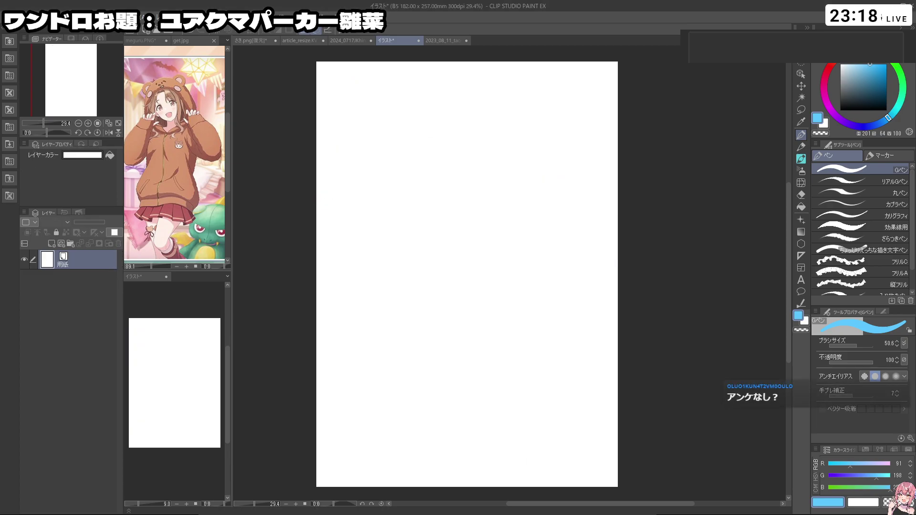
{"action": "key", "text": "ctrl+z"}
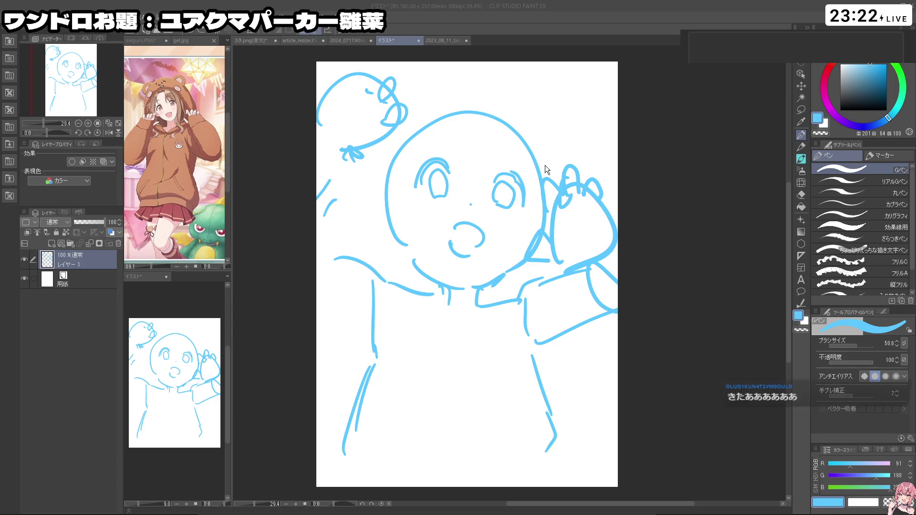
{"action": "left_click", "coordinate": [117, 244]}
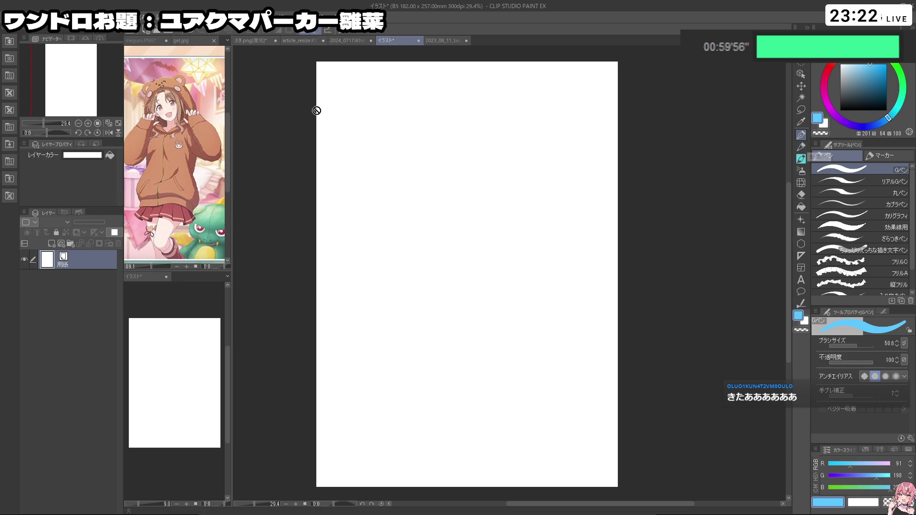
{"action": "left_click", "coordinate": [51, 243]}
- Sketch the left side of a new head outline with two overlapping curved strokes
{"action": "key", "text": "ctrl+z"}
{"action": "mouse_move", "coordinate": [445, 137]}
{"action": "left_mouse_down"}
{"action": "mouse_move", "coordinate": [426, 224]}
{"action": "mouse_move", "coordinate": [407, 239]}
{"action": "left_mouse_up"}
{"action": "left_click_drag", "start_coordinate": [403, 165], "coordinate": [397, 205]}
{"action": "key", "text": "ctrl+z"}
{"action": "key", "text": "ctrl+z"}
{"action": "left_click_drag", "start_coordinate": [428, 143], "coordinate": [392, 264]}
{"action": "mouse_move", "coordinate": [398, 171]}
{"action": "left_mouse_down"}
{"action": "mouse_move", "coordinate": [423, 142]}
{"action": "mouse_move", "coordinate": [470, 137]}
{"action": "mouse_move", "coordinate": [394, 246]}
{"action": "left_mouse_up"}
{"action": "key", "text": "ctrl+z"}
{"action": "key", "text": "ctrl+z"}
{"action": "key", "text": "ctrl+z"}
{"action": "left_click_drag", "start_coordinate": [407, 154], "coordinate": [405, 250]}
{"action": "left_click_drag", "start_coordinate": [396, 169], "coordinate": [398, 235]}
- Sketch the crown of the head with overlapping arcs and add the right side of the head outline
{"action": "left_click_drag", "start_coordinate": [413, 146], "coordinate": [478, 128]}
{"action": "mouse_move", "coordinate": [405, 164]}
{"action": "left_mouse_down"}
{"action": "mouse_move", "coordinate": [513, 134]}
{"action": "mouse_move", "coordinate": [468, 127]}
{"action": "mouse_move", "coordinate": [527, 157]}
{"action": "left_mouse_up"}
{"action": "left_click_drag", "start_coordinate": [531, 164], "coordinate": [534, 231]}
{"action": "key", "text": "ctrl+z"}
{"action": "left_click_drag", "start_coordinate": [531, 180], "coordinate": [528, 258]}
- Sketch the jaw as two lines meeting in a pointed chin
{"action": "left_click_drag", "start_coordinate": [407, 258], "coordinate": [461, 300]}
{"action": "key", "text": "ctrl+z"}
{"action": "key", "text": "ctrl+z"}
{"action": "mouse_move", "coordinate": [406, 257]}
{"action": "left_mouse_down"}
{"action": "mouse_move", "coordinate": [475, 291]}
{"action": "mouse_move", "coordinate": [521, 268]}
{"action": "left_mouse_up"}
{"action": "key", "text": "ctrl+z"}
{"action": "key", "text": "ctrl+z"}
{"action": "left_click_drag", "start_coordinate": [465, 292], "coordinate": [520, 268]}
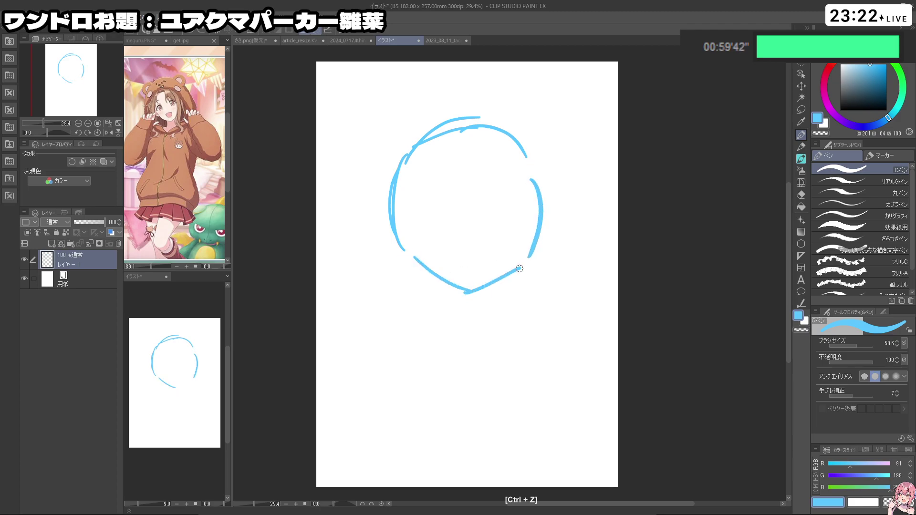
- Sketch two short neck lines under the chin and an arched outline for the raised left hand
{"action": "mouse_move", "coordinate": [454, 288]}
{"action": "left_mouse_down"}
{"action": "mouse_move", "coordinate": [454, 303]}
{"action": "mouse_move", "coordinate": [490, 310]}
{"action": "left_mouse_up"}
{"action": "key", "text": "ctrl+z"}
{"action": "mouse_move", "coordinate": [334, 149]}
{"action": "left_mouse_down"}
{"action": "mouse_move", "coordinate": [339, 181]}
{"action": "mouse_move", "coordinate": [400, 128]}
{"action": "mouse_move", "coordinate": [344, 176]}
{"action": "mouse_move", "coordinate": [368, 210]}
{"action": "mouse_move", "coordinate": [322, 231]}
{"action": "left_mouse_up"}
{"action": "key", "text": "ctrl+z"}
{"action": "key", "text": "ctrl+z"}
{"action": "key", "text": "ctrl+z"}
{"action": "mouse_move", "coordinate": [317, 200]}
{"action": "left_mouse_down"}
{"action": "mouse_move", "coordinate": [370, 159]}
{"action": "mouse_move", "coordinate": [377, 181]}
{"action": "left_mouse_up"}
- Sketch a small oval open mouth with a tongue curve just above the chin
{"action": "mouse_move", "coordinate": [462, 256]}
{"action": "left_mouse_down"}
{"action": "mouse_move", "coordinate": [480, 261]}
{"action": "mouse_move", "coordinate": [459, 248]}
{"action": "mouse_move", "coordinate": [475, 264]}
{"action": "left_mouse_up"}
{"action": "key", "text": "ctrl+z"}
{"action": "key", "text": "ctrl+z"}
{"action": "key", "text": "ctrl+z"}
{"action": "left_click_drag", "start_coordinate": [463, 260], "coordinate": [476, 266]}
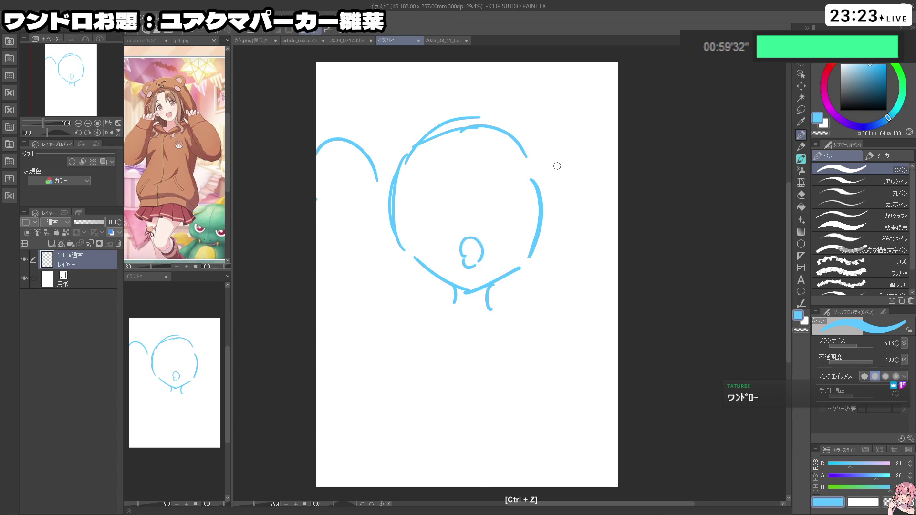
- Sketch a large oval around the arch of the raised left hand and a smaller round outline for the right hand
{"action": "key", "text": "m"}
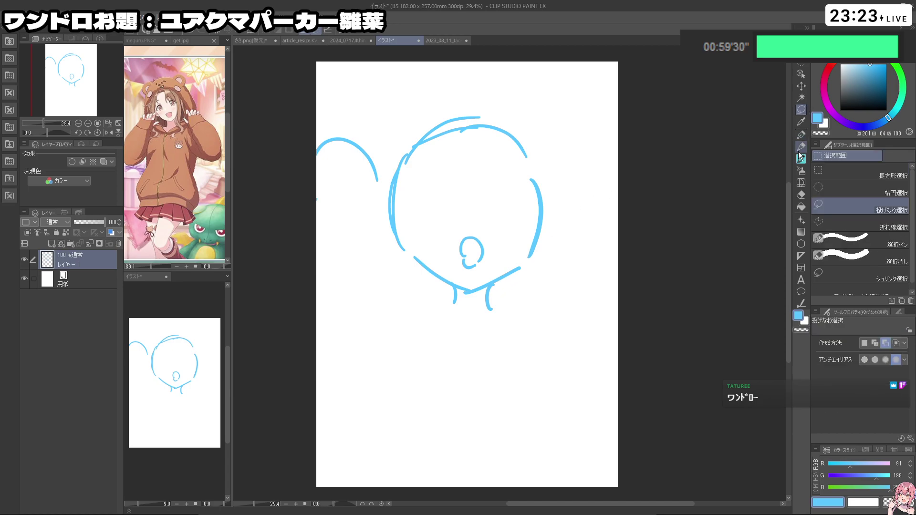
{"action": "mouse_move", "coordinate": [319, 181]}
{"action": "left_mouse_down"}
{"action": "mouse_move", "coordinate": [384, 176]}
{"action": "mouse_move", "coordinate": [305, 205]}
{"action": "left_mouse_up"}
{"action": "key", "text": "ctrl+z"}
{"action": "left_click", "coordinate": [801, 135]}
{"action": "left_click_drag", "start_coordinate": [320, 143], "coordinate": [317, 198]}
{"action": "mouse_move", "coordinate": [568, 263]}
{"action": "left_mouse_down"}
{"action": "mouse_move", "coordinate": [589, 266]}
{"action": "mouse_move", "coordinate": [612, 236]}
{"action": "mouse_move", "coordinate": [588, 269]}
{"action": "left_mouse_up"}
{"action": "key", "text": "ctrl+z"}
- Redraw the two neck lines under the chin and sketch a short shoulder line on each side of the neck
{"action": "left_click_drag", "start_coordinate": [455, 298], "coordinate": [453, 309]}
{"action": "left_click_drag", "start_coordinate": [426, 302], "coordinate": [444, 305]}
{"action": "key", "text": "ctrl+z"}
{"action": "mouse_move", "coordinate": [492, 286]}
{"action": "left_mouse_down"}
{"action": "mouse_move", "coordinate": [478, 319]}
{"action": "mouse_move", "coordinate": [489, 309]}
{"action": "left_mouse_up"}
{"action": "key", "text": "c"}
{"action": "mouse_move", "coordinate": [459, 294]}
{"action": "left_mouse_down"}
{"action": "mouse_move", "coordinate": [447, 308]}
{"action": "mouse_move", "coordinate": [539, 317]}
{"action": "mouse_move", "coordinate": [408, 301]}
{"action": "left_mouse_up"}
{"action": "key", "text": "c"}
{"action": "key", "text": "ctrl+z"}
{"action": "key", "text": "ctrl+z"}
- Sketch the left eye with a thick curved upper lash line and an arched iris
{"action": "mouse_move", "coordinate": [421, 212]}
{"action": "left_mouse_down"}
{"action": "mouse_move", "coordinate": [455, 204]}
{"action": "mouse_move", "coordinate": [437, 189]}
{"action": "mouse_move", "coordinate": [448, 206]}
{"action": "mouse_move", "coordinate": [444, 182]}
{"action": "mouse_move", "coordinate": [452, 189]}
{"action": "left_mouse_up"}
{"action": "key", "text": "ctrl+z"}
{"action": "key", "text": "ctrl+z"}
{"action": "key", "text": "ctrl+z"}
{"action": "key", "text": "ctrl+z"}
{"action": "mouse_move", "coordinate": [442, 182]}
{"action": "left_mouse_down"}
{"action": "mouse_move", "coordinate": [424, 211]}
{"action": "mouse_move", "coordinate": [437, 193]}
{"action": "mouse_move", "coordinate": [445, 209]}
{"action": "mouse_move", "coordinate": [436, 188]}
{"action": "mouse_move", "coordinate": [450, 211]}
{"action": "left_mouse_up"}
{"action": "key", "text": "ctrl+z"}
{"action": "key", "text": "ctrl+z"}
{"action": "key", "text": "ctrl+z"}
{"action": "mouse_move", "coordinate": [434, 210]}
{"action": "left_mouse_down"}
{"action": "mouse_move", "coordinate": [450, 210]}
{"action": "mouse_move", "coordinate": [442, 186]}
{"action": "mouse_move", "coordinate": [447, 209]}
{"action": "left_mouse_up"}
{"action": "key", "text": "ctrl+z"}
{"action": "key", "text": "ctrl+z"}
{"action": "key", "text": "ctrl+z"}
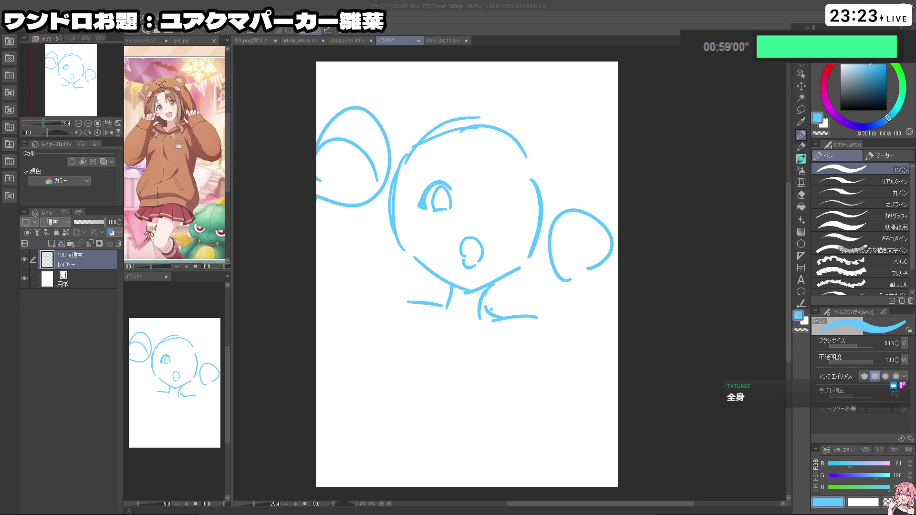
- Examine the full-body reference image idol02.png, enlarging it around the character's face and hoodie
{"action": "left_click", "coordinate": [161, 151]}
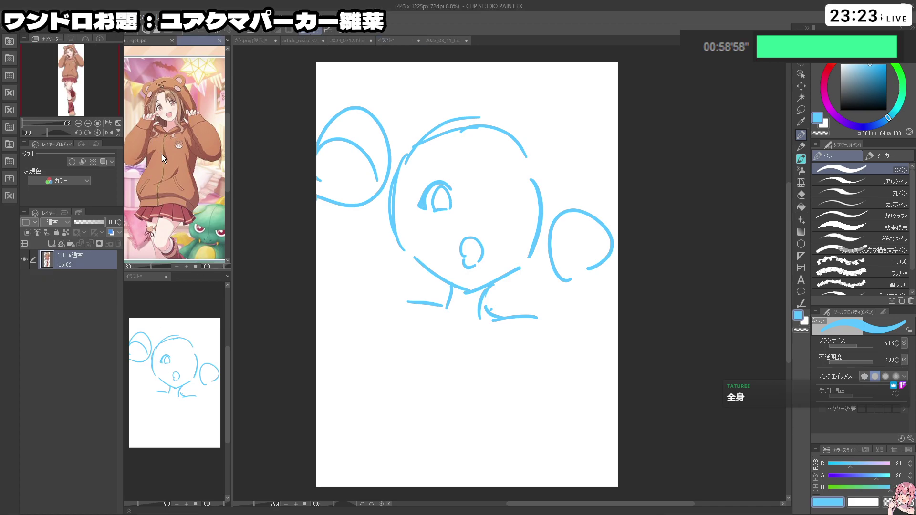
{"action": "scroll", "coordinate": [162, 153], "scroll_direction": "up", "scroll_amount": 2}
{"action": "scroll", "coordinate": [164, 167], "scroll_direction": "down", "scroll_amount": 2}
{"action": "scroll", "coordinate": [172, 223], "scroll_direction": "up", "scroll_amount": 2}
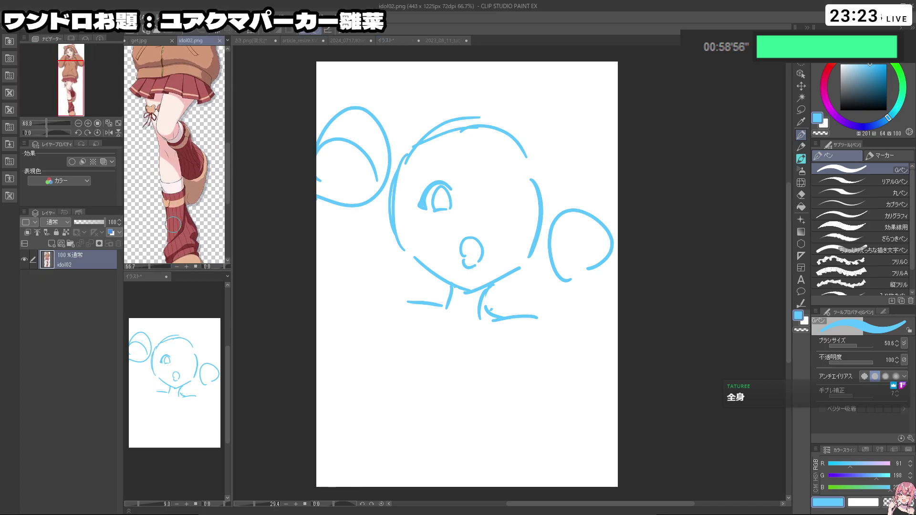
{"action": "scroll", "coordinate": [173, 221], "scroll_direction": "down", "scroll_amount": 4}
{"action": "scroll", "coordinate": [162, 129], "scroll_direction": "up", "scroll_amount": 3}
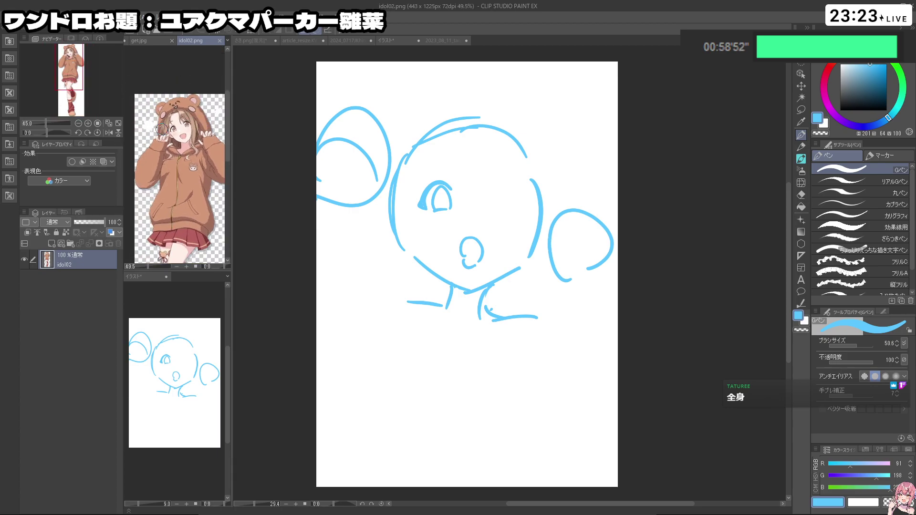
{"action": "scroll", "coordinate": [162, 128], "scroll_direction": "up", "scroll_amount": 3}
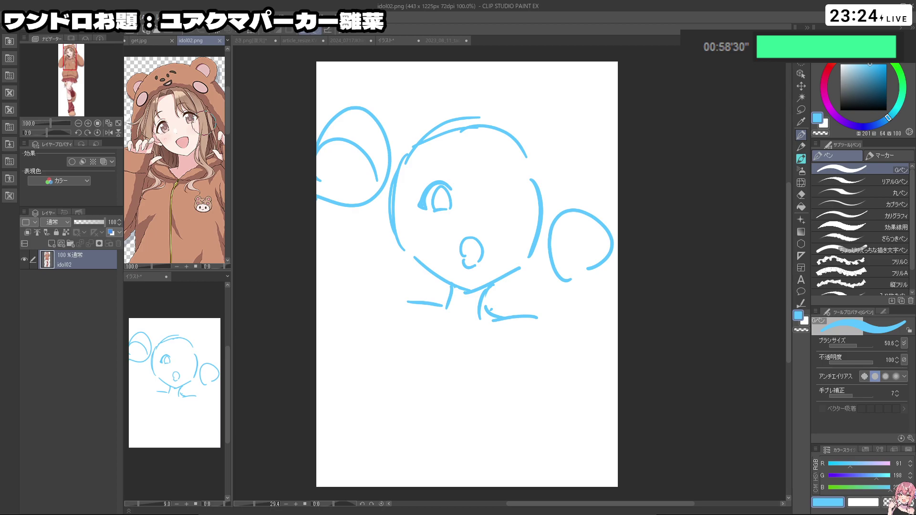
- Sketch the right eye to match the left one and add a small nose dot between them
{"action": "mouse_move", "coordinate": [487, 217]}
{"action": "left_mouse_down"}
{"action": "mouse_move", "coordinate": [484, 176]}
{"action": "mouse_move", "coordinate": [509, 146]}
{"action": "mouse_move", "coordinate": [529, 152]}
{"action": "mouse_move", "coordinate": [523, 165]}
{"action": "mouse_move", "coordinate": [518, 148]}
{"action": "mouse_move", "coordinate": [531, 175]}
{"action": "left_mouse_up"}
{"action": "left_click", "coordinate": [498, 178], "text": "ctrl"}
{"action": "key", "text": "ctrl+z"}
{"action": "key", "text": "ctrl+z"}
{"action": "key", "text": "ctrl+z"}
{"action": "mouse_move", "coordinate": [525, 156]}
{"action": "left_mouse_down"}
{"action": "mouse_move", "coordinate": [532, 180]}
{"action": "mouse_move", "coordinate": [499, 148]}
{"action": "mouse_move", "coordinate": [511, 178]}
{"action": "left_mouse_up"}
{"action": "key", "text": "ctrl+z"}
{"action": "key", "text": "ctrl+z"}
{"action": "left_click", "coordinate": [465, 195]}
{"action": "key", "text": "ctrl+z"}
{"action": "left_click", "coordinate": [464, 197]}
- Reduce the brush size to 37.5 and sketch short blush strokes beneath both eyes
{"action": "left_click_drag", "start_coordinate": [409, 195], "coordinate": [405, 197], "text": "ctrl+alt"}
{"action": "left_click_drag", "start_coordinate": [406, 192], "coordinate": [397, 208]}
{"action": "key", "text": "ctrl+z"}
{"action": "left_click_drag", "start_coordinate": [411, 196], "coordinate": [409, 203]}
{"action": "left_click_drag", "start_coordinate": [419, 195], "coordinate": [420, 196]}
{"action": "left_click_drag", "start_coordinate": [517, 198], "coordinate": [524, 196]}
{"action": "left_click_drag", "start_coordinate": [528, 197], "coordinate": [536, 201]}
{"action": "key", "text": "ctrl+z"}
- Rework the mouth by erasing and redrawing it as a clean, rounder open oval without the tongue curve
{"action": "mouse_move", "coordinate": [457, 225]}
{"action": "left_mouse_down"}
{"action": "mouse_move", "coordinate": [476, 226]}
{"action": "mouse_move", "coordinate": [458, 242]}
{"action": "mouse_move", "coordinate": [471, 262]}
{"action": "mouse_move", "coordinate": [461, 238]}
{"action": "mouse_move", "coordinate": [482, 230]}
{"action": "mouse_move", "coordinate": [472, 255]}
{"action": "mouse_move", "coordinate": [446, 243]}
{"action": "mouse_move", "coordinate": [460, 241]}
{"action": "mouse_move", "coordinate": [452, 243]}
{"action": "mouse_move", "coordinate": [458, 253]}
{"action": "mouse_move", "coordinate": [470, 247]}
{"action": "mouse_move", "coordinate": [454, 239]}
{"action": "mouse_move", "coordinate": [465, 246]}
{"action": "mouse_move", "coordinate": [455, 227]}
{"action": "mouse_move", "coordinate": [450, 244]}
{"action": "mouse_move", "coordinate": [480, 243]}
{"action": "mouse_move", "coordinate": [468, 223]}
{"action": "mouse_move", "coordinate": [477, 247]}
{"action": "mouse_move", "coordinate": [482, 229]}
{"action": "mouse_move", "coordinate": [451, 240]}
{"action": "mouse_move", "coordinate": [475, 241]}
{"action": "mouse_move", "coordinate": [454, 247]}
{"action": "mouse_move", "coordinate": [472, 257]}
{"action": "left_mouse_up"}
{"action": "key", "text": "c"}
{"action": "key", "text": "c"}
{"action": "key", "text": "ctrl+z"}
{"action": "key", "text": "ctrl+z"}
{"action": "key", "text": "c"}
{"action": "key", "text": "c"}
{"action": "key", "text": "c"}
{"action": "key", "text": "c"}
{"action": "key", "text": "ctrl+z"}
{"action": "key", "text": "ctrl+z"}
{"action": "key", "text": "c"}
{"action": "key", "text": "c"}
{"action": "key", "text": "c"}
{"action": "key", "text": "ctrl+z"}
{"action": "key", "text": "c"}
{"action": "key", "text": "ctrl+z"}
{"action": "left_click_drag", "start_coordinate": [481, 225], "coordinate": [474, 247]}
{"action": "left_click_drag", "start_coordinate": [475, 221], "coordinate": [484, 235]}
{"action": "left_click_drag", "start_coordinate": [532, 209], "coordinate": [518, 212]}
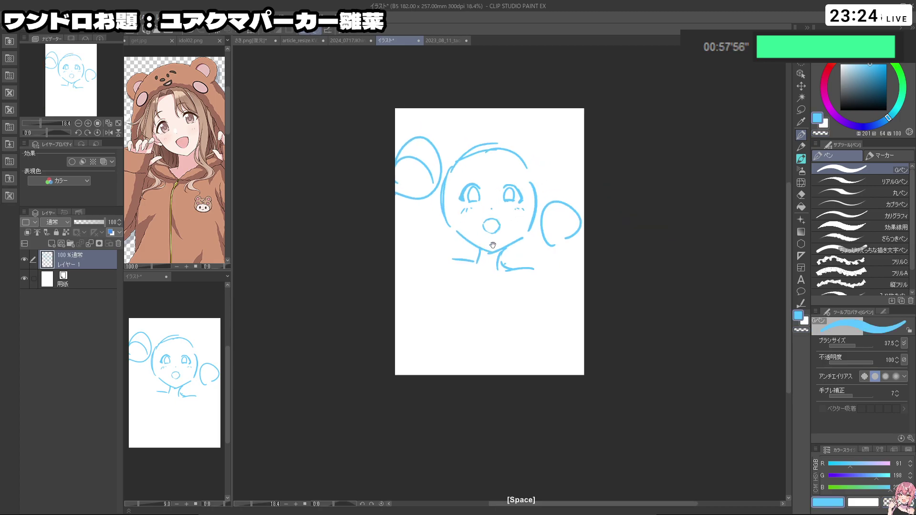
- Sketch the left side hair falling from the crown past the cheek to beside the jaw
{"action": "left_click", "coordinate": [479, 256], "text": "ctrl"}
{"action": "key", "text": "ctrl+z"}
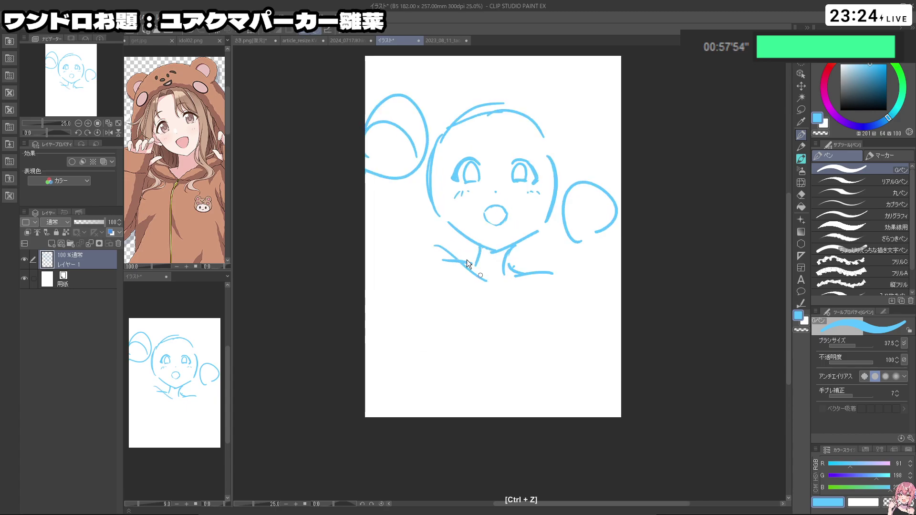
{"action": "left_click_drag", "start_coordinate": [459, 127], "coordinate": [437, 167]}
{"action": "left_click_drag", "start_coordinate": [442, 165], "coordinate": [429, 237]}
{"action": "mouse_move", "coordinate": [466, 119]}
{"action": "left_mouse_down"}
{"action": "mouse_move", "coordinate": [494, 111]}
{"action": "mouse_move", "coordinate": [552, 188]}
{"action": "left_mouse_up"}
{"action": "key", "text": "ctrl+z"}
- Sketch the parted bangs as tapered locks falling from the crown over the forehead towards both eyes
{"action": "key", "text": "space"}
{"action": "key", "text": "ctrl+z"}
{"action": "left_click_drag", "start_coordinate": [512, 112], "coordinate": [517, 160]}
{"action": "key", "text": "ctrl+z"}
{"action": "key", "text": "ctrl+z"}
{"action": "left_click_drag", "start_coordinate": [517, 128], "coordinate": [511, 161]}
{"action": "mouse_move", "coordinate": [518, 138]}
{"action": "left_mouse_down"}
{"action": "mouse_move", "coordinate": [513, 162]}
{"action": "mouse_move", "coordinate": [525, 151]}
{"action": "left_mouse_up"}
{"action": "left_click_drag", "start_coordinate": [524, 145], "coordinate": [542, 162]}
{"action": "key", "text": "ctrl+z"}
{"action": "left_click_drag", "start_coordinate": [501, 111], "coordinate": [449, 197]}
{"action": "key", "text": "ctrl+z"}
{"action": "key", "text": "ctrl+z"}
{"action": "key", "text": "ctrl+z"}
{"action": "key", "text": "ctrl+z"}
- Redraw the left cheek contour inside the hair and retrace the jaw on both sides of the chin
{"action": "left_click_drag", "start_coordinate": [440, 164], "coordinate": [450, 199]}
{"action": "key", "text": "ctrl+z"}
{"action": "key", "text": "ctrl+z"}
{"action": "mouse_move", "coordinate": [440, 162]}
{"action": "left_mouse_down"}
{"action": "mouse_move", "coordinate": [449, 214]}
{"action": "mouse_move", "coordinate": [478, 242]}
{"action": "left_mouse_up"}
{"action": "key", "text": "ctrl+z"}
{"action": "left_click_drag", "start_coordinate": [448, 201], "coordinate": [480, 245]}
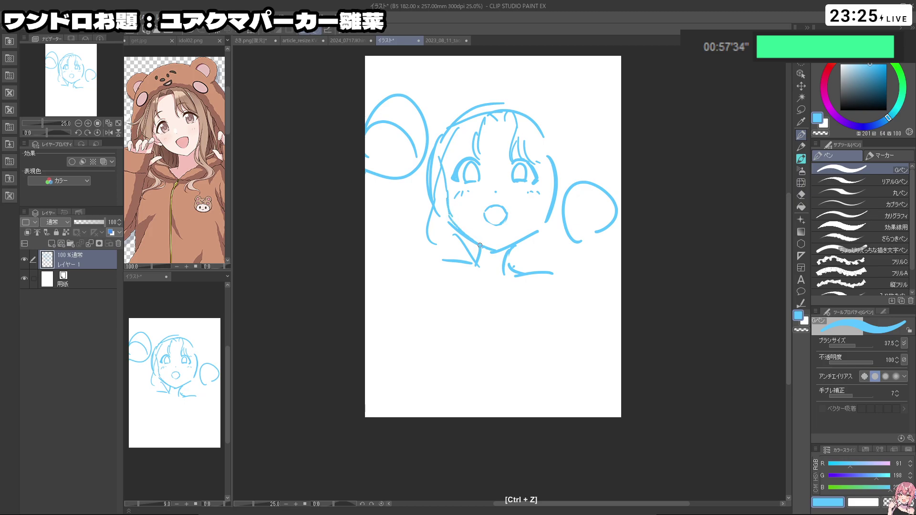
{"action": "left_click_drag", "start_coordinate": [541, 227], "coordinate": [514, 249]}
- Sketch the hair strands running down the right side of the face from the temple to the jaw
{"action": "left_click_drag", "start_coordinate": [558, 155], "coordinate": [546, 205]}
{"action": "key", "text": "ctrl+z"}
{"action": "key", "text": "ctrl+z"}
{"action": "key", "text": "ctrl+z"}
{"action": "left_click_drag", "start_coordinate": [559, 154], "coordinate": [543, 208]}
{"action": "left_click_drag", "start_coordinate": [541, 151], "coordinate": [537, 224]}
{"action": "key", "text": "ctrl+z"}
{"action": "key", "text": "ctrl+z"}
{"action": "left_click_drag", "start_coordinate": [549, 139], "coordinate": [543, 242]}
- Extend the side hair on both sides into long wavy ends reaching below the shoulder lines
{"action": "left_click_drag", "start_coordinate": [554, 196], "coordinate": [568, 289]}
{"action": "left_click_drag", "start_coordinate": [557, 246], "coordinate": [549, 292]}
{"action": "mouse_move", "coordinate": [440, 222]}
{"action": "left_mouse_down"}
{"action": "mouse_move", "coordinate": [429, 279]}
{"action": "mouse_move", "coordinate": [449, 289]}
{"action": "left_mouse_up"}
- Lasso the facial features together with the bangs and shift them slightly lower on the face
{"action": "left_click_drag", "start_coordinate": [497, 378], "coordinate": [544, 359]}
{"action": "key", "text": "m"}
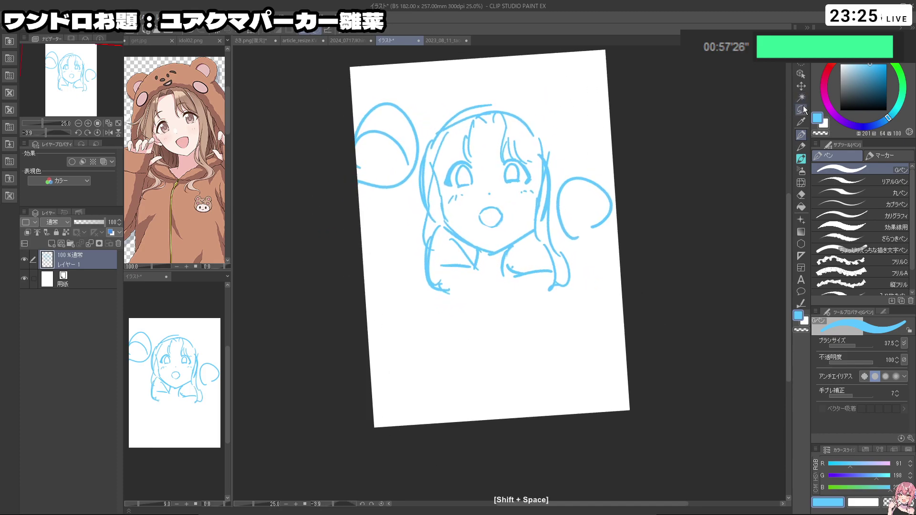
{"action": "mouse_move", "coordinate": [517, 221]}
{"action": "left_mouse_down"}
{"action": "mouse_move", "coordinate": [463, 233]}
{"action": "mouse_move", "coordinate": [443, 190]}
{"action": "mouse_move", "coordinate": [475, 118]}
{"action": "mouse_move", "coordinate": [520, 129]}
{"action": "mouse_move", "coordinate": [537, 191]}
{"action": "mouse_move", "coordinate": [510, 233]}
{"action": "left_mouse_up"}
{"action": "left_click", "coordinate": [514, 260]}
- Lasso the mouth alone and adjust its placement with a transform
{"action": "mouse_move", "coordinate": [511, 232]}
{"action": "left_mouse_down"}
{"action": "mouse_move", "coordinate": [495, 247]}
{"action": "mouse_move", "coordinate": [473, 228]}
{"action": "left_mouse_up"}
{"action": "left_click", "coordinate": [460, 265]}
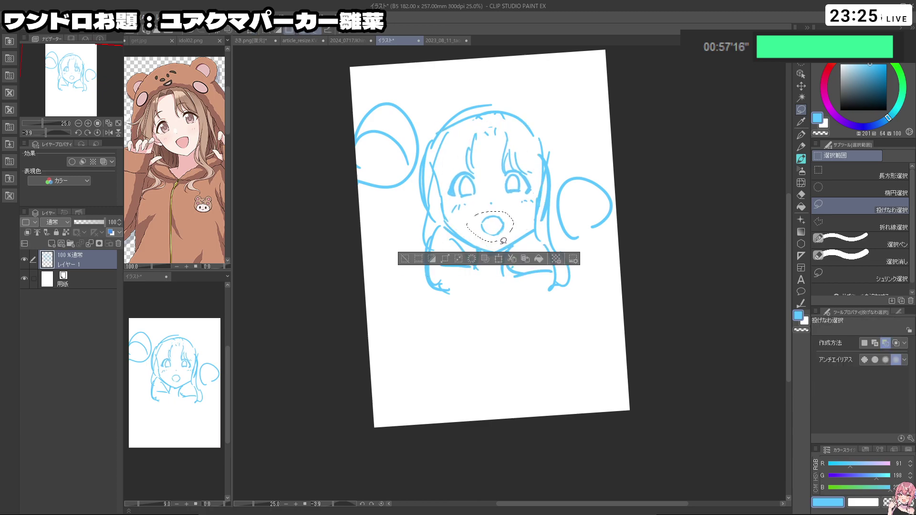
{"action": "key", "text": "ctrl+t"}
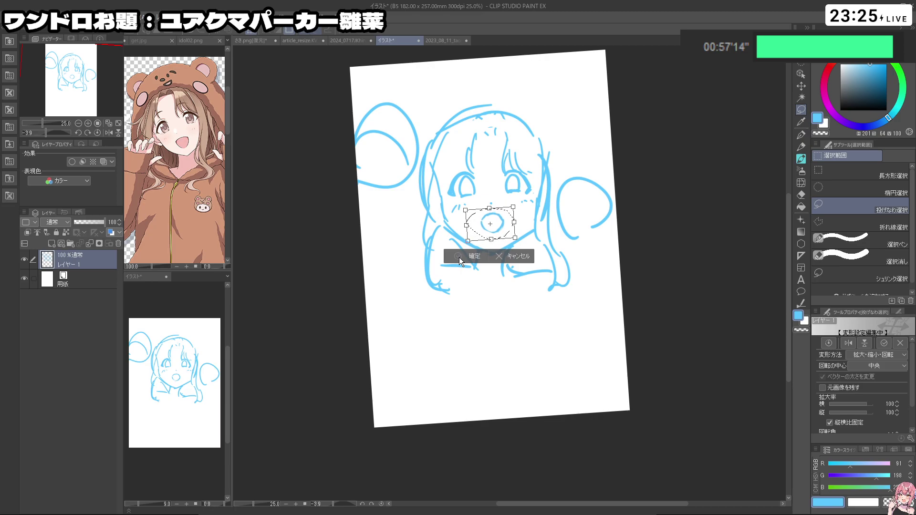
{"action": "left_click", "coordinate": [459, 256]}
{"action": "key", "text": "ctrl+space"}
{"action": "left_click_drag", "start_coordinate": [489, 239], "coordinate": [470, 239]}
{"action": "left_click_drag", "start_coordinate": [490, 230], "coordinate": [477, 227]}
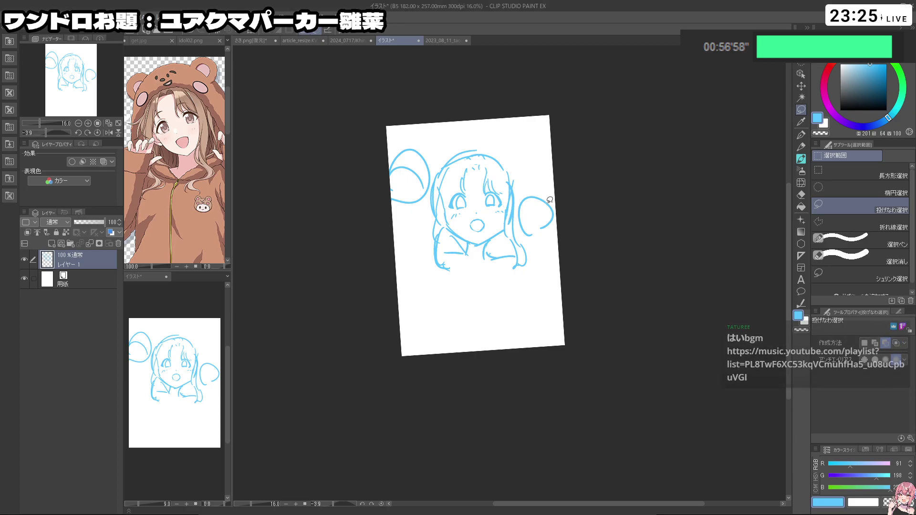
{"action": "key", "text": "ctrl+z"}
- With the pen, sketch the outer line beside the left hair and a V-shaped hoodie neckline below the neck
{"action": "key", "text": "p"}
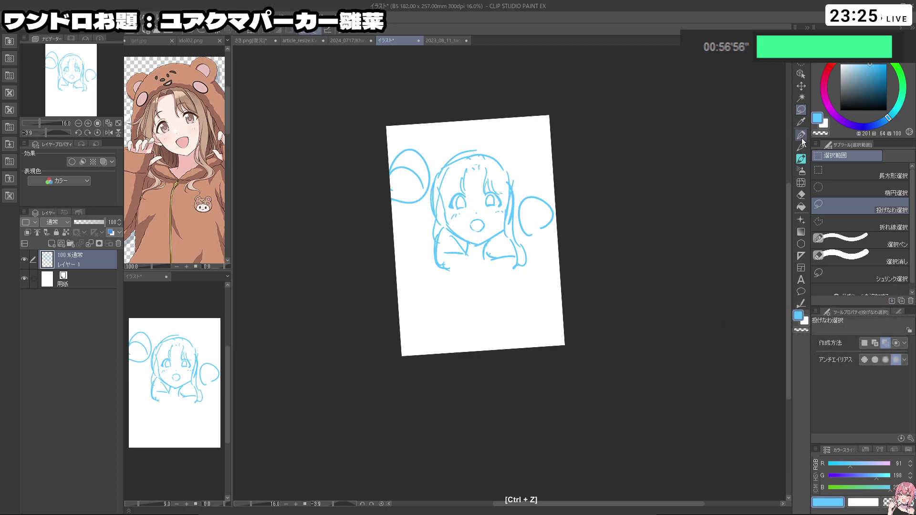
{"action": "key", "text": "ctrl+z"}
{"action": "left_click_drag", "start_coordinate": [430, 181], "coordinate": [425, 230]}
{"action": "mouse_move", "coordinate": [426, 220]}
{"action": "left_mouse_down"}
{"action": "mouse_move", "coordinate": [420, 259]}
{"action": "mouse_move", "coordinate": [429, 209]}
{"action": "mouse_move", "coordinate": [422, 240]}
{"action": "mouse_move", "coordinate": [463, 260]}
{"action": "mouse_move", "coordinate": [445, 265]}
{"action": "mouse_move", "coordinate": [443, 245]}
{"action": "mouse_move", "coordinate": [480, 279]}
{"action": "left_mouse_up"}
{"action": "key", "text": "ctrl+z"}
{"action": "key", "text": "ctrl+z"}
{"action": "key", "text": "ctrl+z"}
{"action": "key", "text": "ctrl+z"}
{"action": "left_click_drag", "start_coordinate": [445, 242], "coordinate": [480, 276]}
{"action": "mouse_move", "coordinate": [509, 176]}
{"action": "left_mouse_down"}
{"action": "mouse_move", "coordinate": [519, 206]}
{"action": "mouse_move", "coordinate": [516, 275]}
{"action": "left_mouse_up"}
{"action": "key", "text": "ctrl+z"}
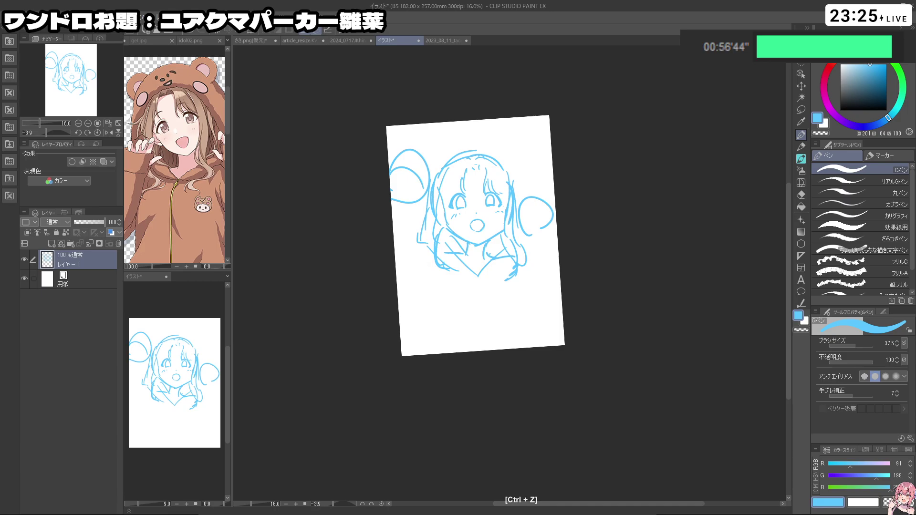
- Reshape the open mouth with a flatter upper edge and add a tongue curve inside it
{"action": "key", "text": "shift+space"}
{"action": "left_click_drag", "start_coordinate": [462, 326], "coordinate": [478, 337]}
{"action": "key", "text": "ctrl+space"}
{"action": "mouse_move", "coordinate": [479, 205]}
{"action": "left_mouse_down"}
{"action": "mouse_move", "coordinate": [524, 205]}
{"action": "mouse_move", "coordinate": [498, 247]}
{"action": "mouse_move", "coordinate": [492, 276]}
{"action": "left_mouse_up"}
{"action": "key", "text": "ctrl+z"}
{"action": "key", "text": "shift+space"}
{"action": "mouse_move", "coordinate": [495, 403]}
{"action": "left_mouse_down"}
{"action": "mouse_move", "coordinate": [589, 268]}
{"action": "mouse_move", "coordinate": [443, 368]}
{"action": "left_mouse_up"}
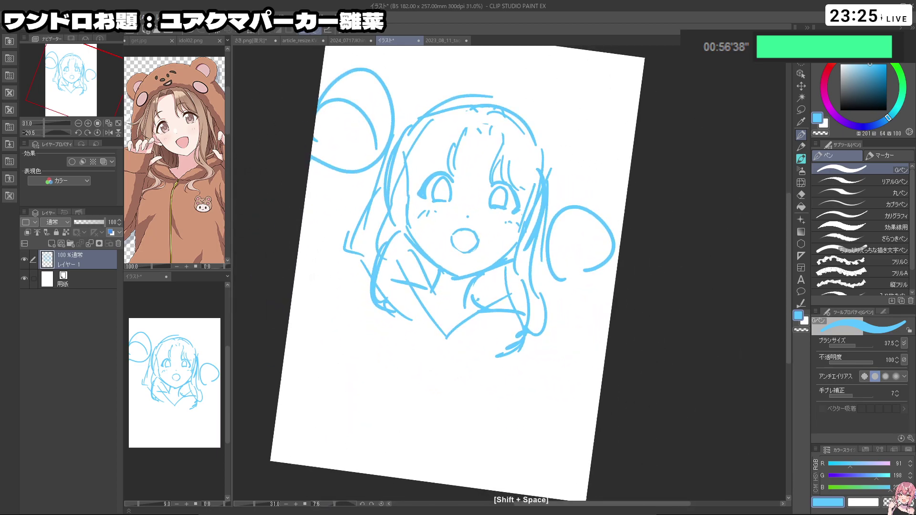
{"action": "key", "text": "ctrl+z"}
{"action": "mouse_move", "coordinate": [454, 236]}
{"action": "left_mouse_down"}
{"action": "mouse_move", "coordinate": [461, 232]}
{"action": "mouse_move", "coordinate": [476, 242]}
{"action": "mouse_move", "coordinate": [452, 234]}
{"action": "mouse_move", "coordinate": [473, 239]}
{"action": "mouse_move", "coordinate": [463, 234]}
{"action": "mouse_move", "coordinate": [554, 367]}
{"action": "mouse_move", "coordinate": [448, 282]}
{"action": "mouse_move", "coordinate": [457, 272]}
{"action": "mouse_move", "coordinate": [445, 282]}
{"action": "mouse_move", "coordinate": [464, 266]}
{"action": "left_mouse_up"}
{"action": "key", "text": "ctrl+z"}
{"action": "key", "text": "ctrl+z"}
{"action": "key", "text": "ctrl+z"}
{"action": "key", "text": "ctrl+z"}
{"action": "key", "text": "ctrl+z"}
{"action": "key", "text": "ctrl+z"}
{"action": "key", "text": "ctrl+z"}
{"action": "key", "text": "ctrl+z"}
{"action": "scroll", "coordinate": [480, 243], "scroll_direction": "down", "scroll_amount": 2}
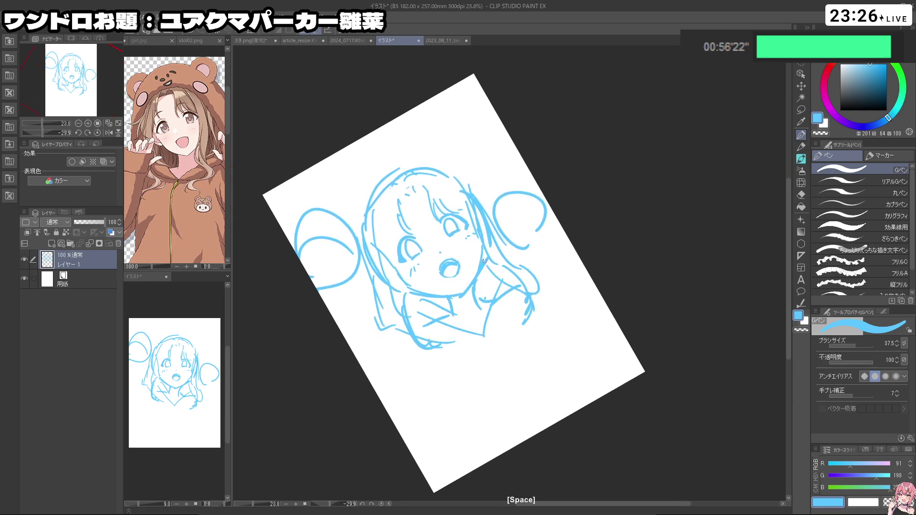
{"action": "left_click_drag", "start_coordinate": [545, 300], "coordinate": [542, 337]}
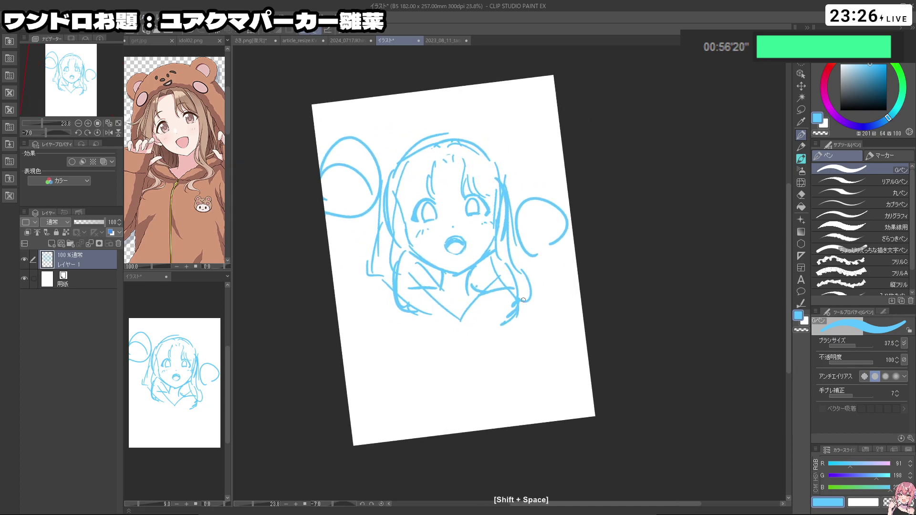
- Clean up the jawline between the left cheek and the chin by erasing stray marks
{"action": "key", "text": "ctrl+z"}
{"action": "key", "text": "c"}
{"action": "mouse_move", "coordinate": [405, 230]}
{"action": "left_mouse_down"}
{"action": "mouse_move", "coordinate": [413, 254]}
{"action": "mouse_move", "coordinate": [450, 269]}
{"action": "left_mouse_up"}
{"action": "key", "text": "c"}
{"action": "key", "text": "ctrl+z"}
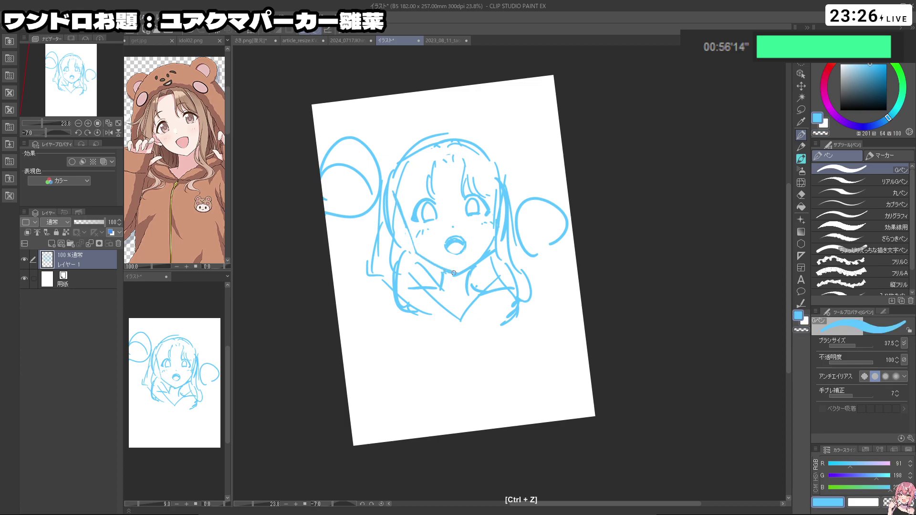
- Erase the crossing lines below the chin and sketch the neck with a curved neckline at its base
{"action": "key", "text": "shift+space"}
{"action": "left_click_drag", "start_coordinate": [563, 334], "coordinate": [443, 277]}
{"action": "key", "text": "ctrl+space"}
{"action": "left_click_drag", "start_coordinate": [482, 238], "coordinate": [549, 227]}
{"action": "left_click_drag", "start_coordinate": [609, 214], "coordinate": [549, 209]}
{"action": "key", "text": "space"}
{"action": "left_click_drag", "start_coordinate": [585, 208], "coordinate": [506, 128]}
{"action": "key", "text": "ctrl+space"}
{"action": "key", "text": "shift+space"}
{"action": "mouse_move", "coordinate": [496, 328]}
{"action": "left_mouse_down"}
{"action": "mouse_move", "coordinate": [519, 329]}
{"action": "mouse_move", "coordinate": [574, 262]}
{"action": "mouse_move", "coordinate": [554, 315]}
{"action": "mouse_move", "coordinate": [516, 364]}
{"action": "mouse_move", "coordinate": [460, 393]}
{"action": "left_mouse_up"}
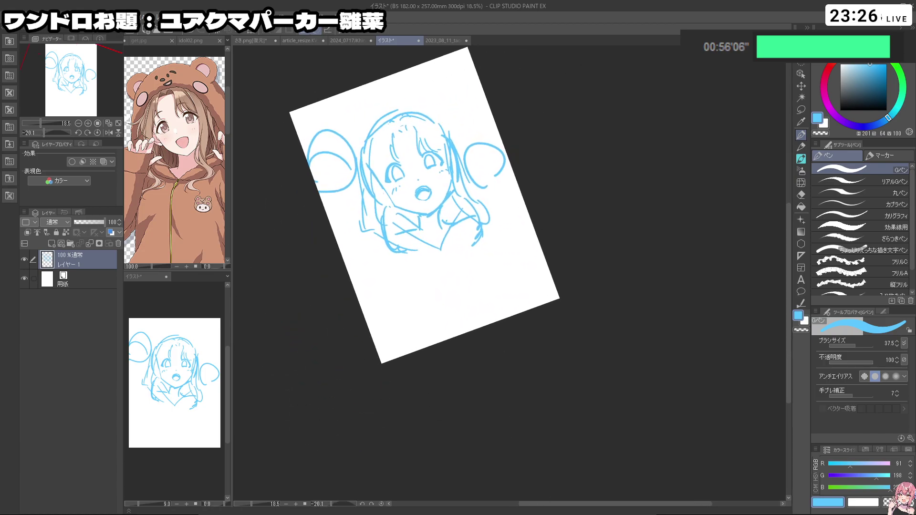
{"action": "key", "text": "c"}
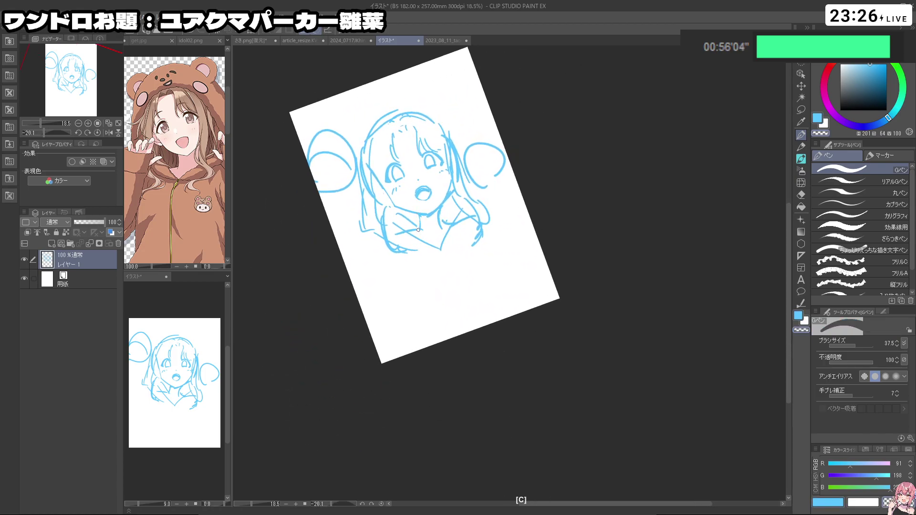
{"action": "key", "text": "ctrl+z"}
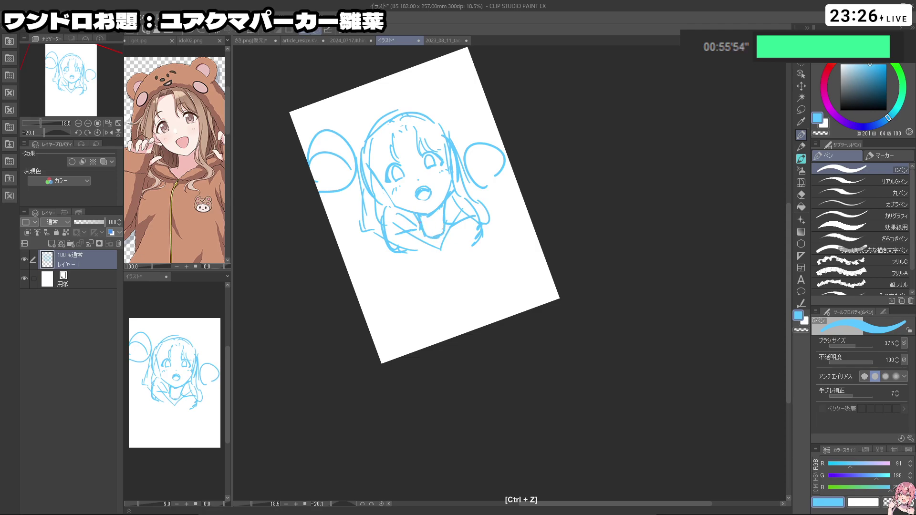
{"action": "left_click_drag", "start_coordinate": [421, 222], "coordinate": [443, 332]}
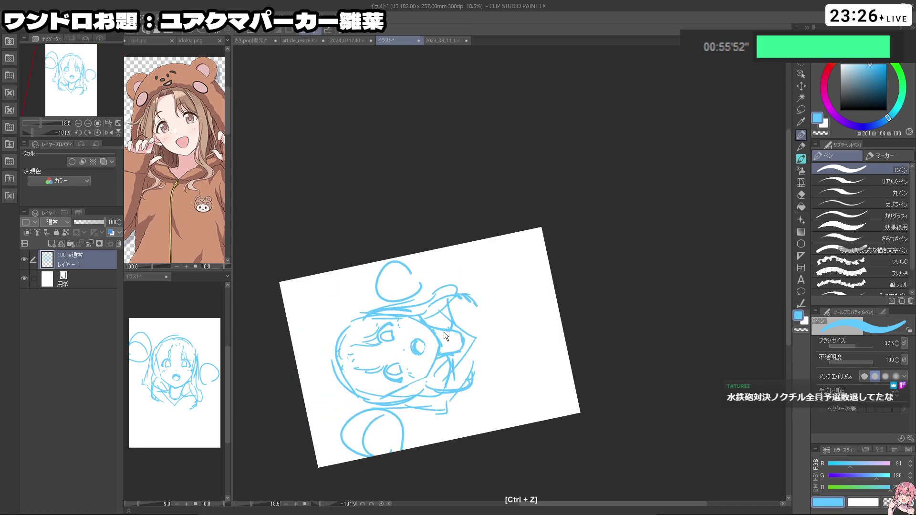
{"action": "left_click_drag", "start_coordinate": [455, 277], "coordinate": [375, 420]}
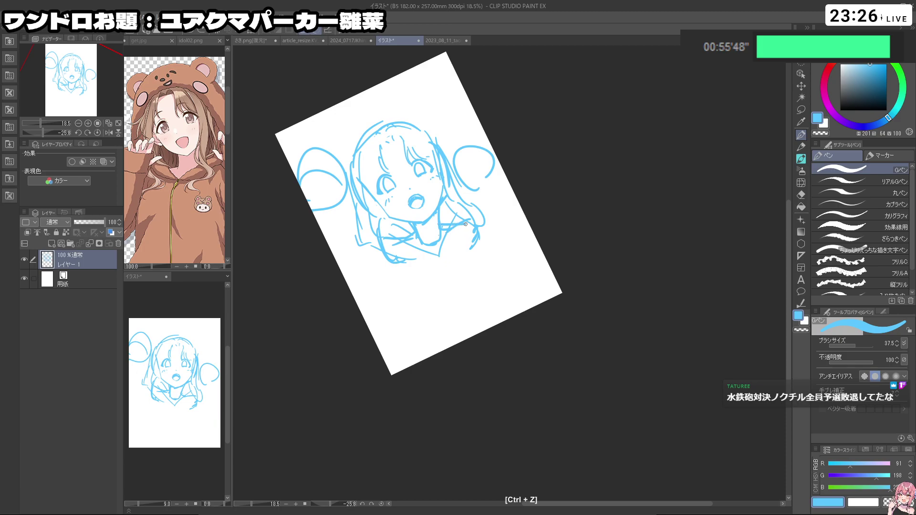
{"action": "left_click_drag", "start_coordinate": [491, 224], "coordinate": [468, 377]}
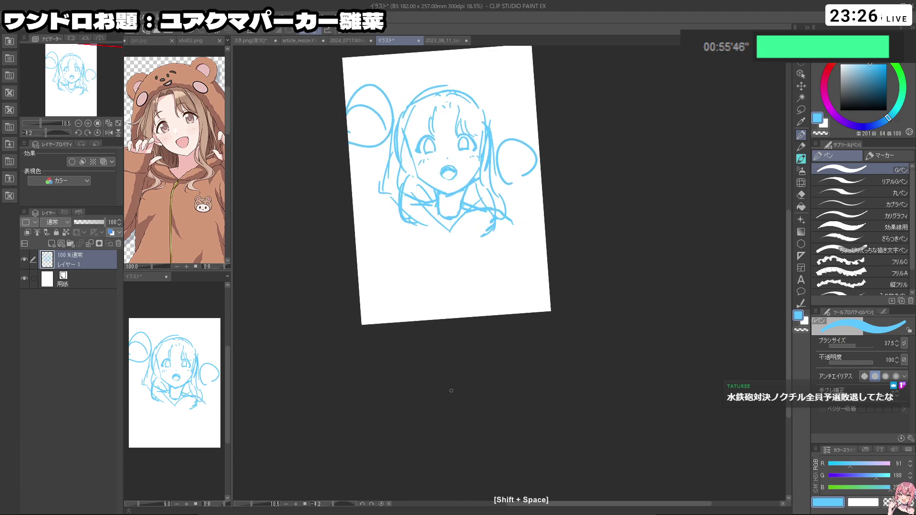
- With the pen, sketch a short diagonal line below the left bear ear at the page's edge
{"action": "left_click", "coordinate": [801, 109]}
{"action": "key", "text": "space"}
{"action": "left_click_drag", "start_coordinate": [499, 255], "coordinate": [499, 297]}
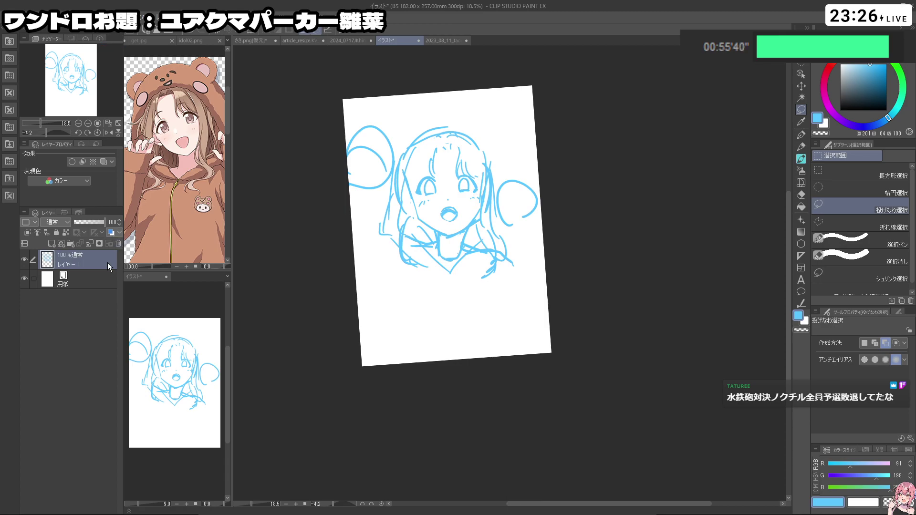
{"action": "key", "text": "p"}
{"action": "key", "text": "ctrl+z"}
{"action": "key", "text": "ctrl+z"}
{"action": "key", "text": "ctrl+z"}
{"action": "left_click_drag", "start_coordinate": [351, 211], "coordinate": [364, 198]}
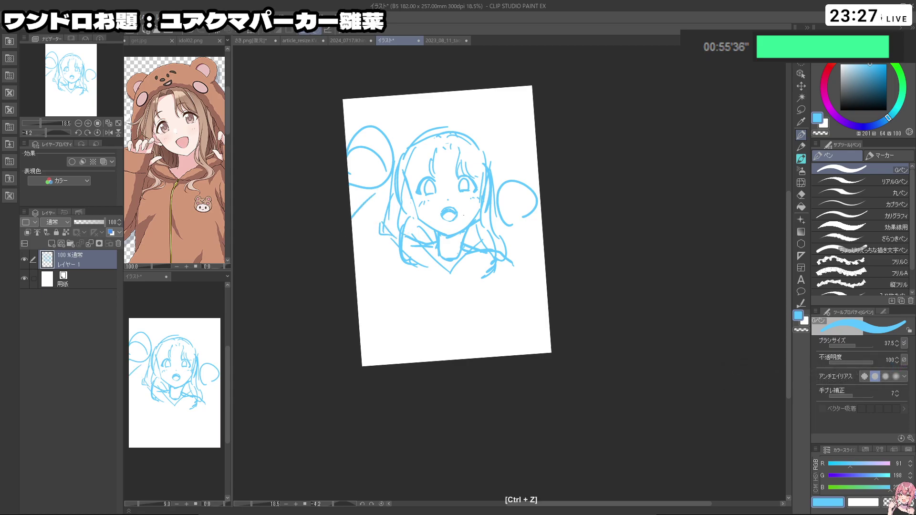
- Touch up the facial lines around the eyes with short strokes and small erasures
{"action": "key", "text": "ctrl+space"}
{"action": "mouse_move", "coordinate": [448, 184]}
{"action": "left_mouse_down"}
{"action": "mouse_move", "coordinate": [486, 196]}
{"action": "mouse_move", "coordinate": [471, 195]}
{"action": "mouse_move", "coordinate": [483, 184]}
{"action": "mouse_move", "coordinate": [466, 184]}
{"action": "mouse_move", "coordinate": [477, 175]}
{"action": "mouse_move", "coordinate": [479, 199]}
{"action": "left_mouse_up"}
{"action": "key", "text": "c"}
{"action": "key", "text": "c"}
{"action": "key", "text": "ctrl+z"}
{"action": "key", "text": "ctrl+z"}
{"action": "key", "text": "ctrl+z"}
{"action": "key", "text": "ctrl+z"}
{"action": "key", "text": "c"}
{"action": "key", "text": "c"}
{"action": "key", "text": "c"}
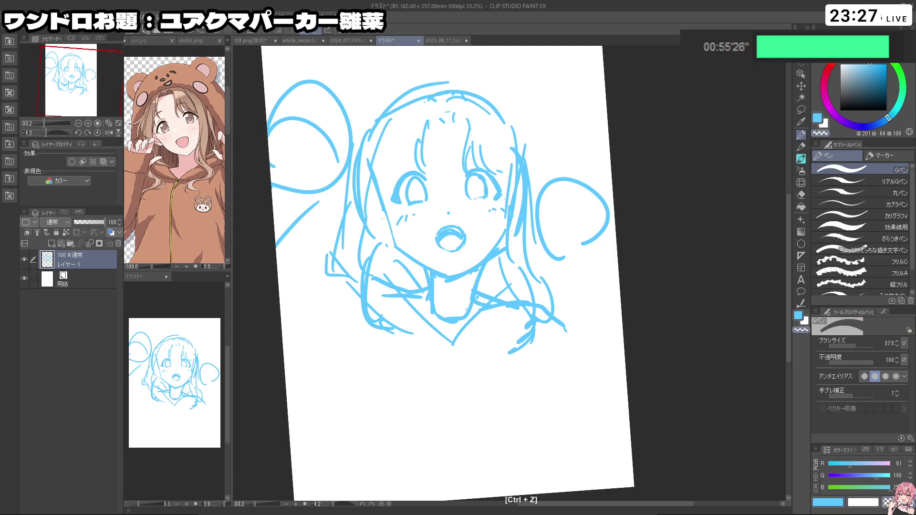
{"action": "key", "text": "c"}
{"action": "key", "text": "space"}
{"action": "key", "text": "ctrl+space"}
{"action": "key", "text": "space"}
{"action": "left_click_drag", "start_coordinate": [541, 197], "coordinate": [473, 188]}
- Rework the left eye's iris and upper lid line
{"action": "key", "text": "ctrl+space"}
{"action": "key", "text": "c"}
{"action": "key", "text": "c"}
{"action": "left_click_drag", "start_coordinate": [435, 153], "coordinate": [430, 170]}
{"action": "key", "text": "ctrl+z"}
{"action": "key", "text": "c"}
{"action": "key", "text": "c"}
{"action": "key", "text": "c"}
{"action": "key", "text": "ctrl+z"}
{"action": "key", "text": "c"}
{"action": "key", "text": "c"}
{"action": "key", "text": "ctrl+z"}
{"action": "key", "text": "ctrl+z"}
{"action": "key", "text": "ctrl+z"}
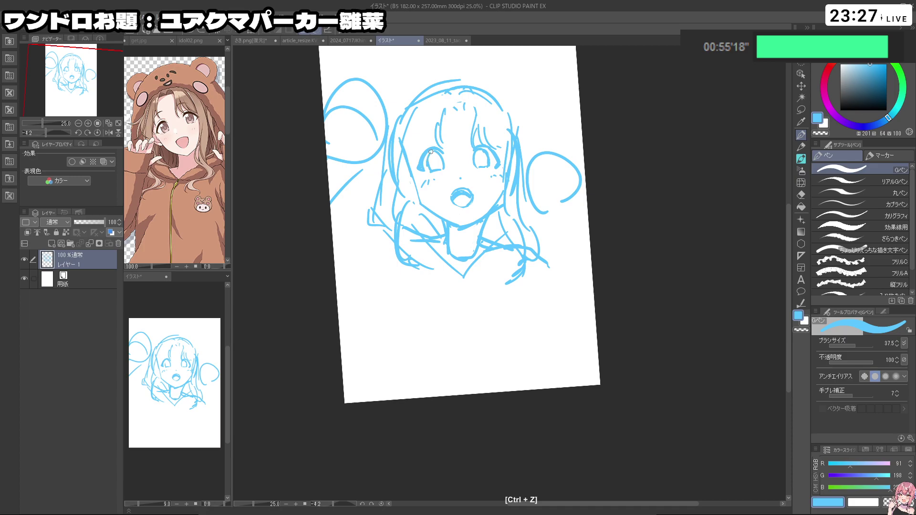
- Erase the jawline and the neck lines below the mouth to make room for a new chin
{"action": "key", "text": "ctrl+space"}
{"action": "left_click_drag", "start_coordinate": [582, 148], "coordinate": [560, 144]}
{"action": "key", "text": "space"}
{"action": "left_click_drag", "start_coordinate": [580, 134], "coordinate": [546, 144]}
{"action": "key", "text": "ctrl+space"}
{"action": "mouse_move", "coordinate": [492, 190]}
{"action": "left_mouse_down"}
{"action": "mouse_move", "coordinate": [512, 190]}
{"action": "mouse_move", "coordinate": [475, 185]}
{"action": "mouse_move", "coordinate": [517, 177]}
{"action": "mouse_move", "coordinate": [489, 191]}
{"action": "left_mouse_up"}
{"action": "key", "text": "c"}
{"action": "key", "text": "ctrl+z"}
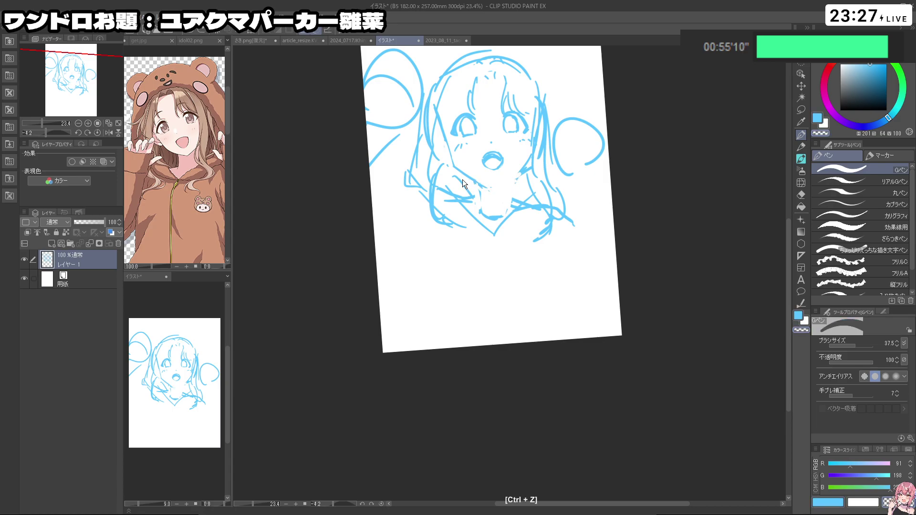
{"action": "key", "text": "c"}
{"action": "key", "text": "ctrl+z"}
- Redraw the jaw tapering to a pointed chin and restate the short neck lines beneath it
{"action": "key", "text": "c"}
{"action": "mouse_move", "coordinate": [480, 185]}
{"action": "left_mouse_down"}
{"action": "mouse_move", "coordinate": [517, 180]}
{"action": "mouse_move", "coordinate": [461, 173]}
{"action": "mouse_move", "coordinate": [497, 190]}
{"action": "mouse_move", "coordinate": [516, 176]}
{"action": "left_mouse_up"}
{"action": "key", "text": "c"}
{"action": "key", "text": "ctrl+z"}
{"action": "key", "text": "ctrl+z"}
{"action": "key", "text": "ctrl+z"}
{"action": "key", "text": "ctrl+z"}
{"action": "key", "text": "ctrl+z"}
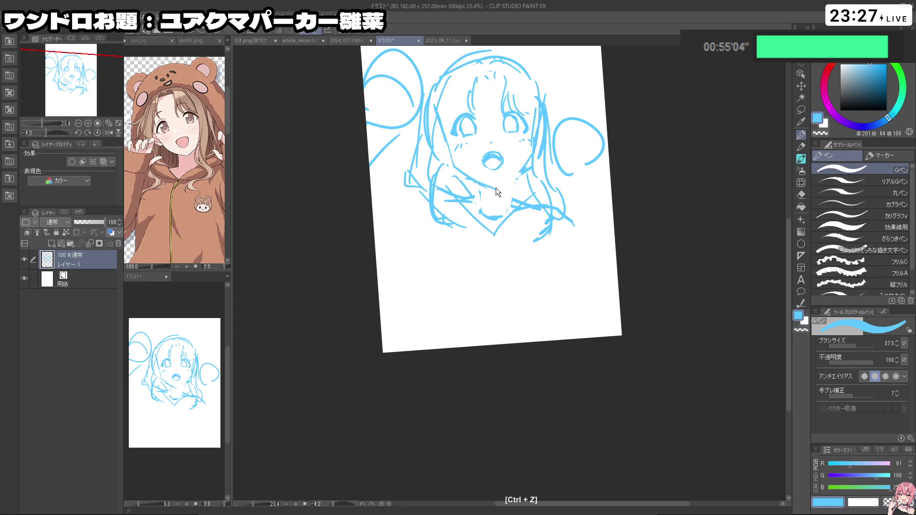
{"action": "key", "text": "ctrl+z"}
{"action": "left_click_drag", "start_coordinate": [480, 205], "coordinate": [586, 298]}
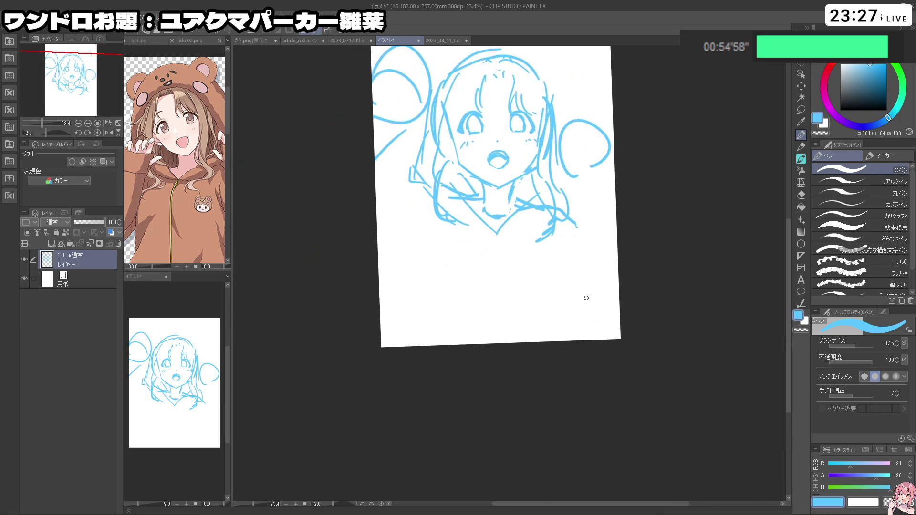
- Sketch the right arm as a curve sloping from the shoulder to the page's edge, with a lower line and rounded elbow
{"action": "key", "text": "ctrl+z"}
{"action": "mouse_move", "coordinate": [532, 207]}
{"action": "left_mouse_down"}
{"action": "mouse_move", "coordinate": [560, 203]}
{"action": "mouse_move", "coordinate": [604, 251]}
{"action": "left_mouse_up"}
{"action": "key", "text": "ctrl+z"}
{"action": "mouse_move", "coordinate": [569, 219]}
{"action": "left_mouse_down"}
{"action": "mouse_move", "coordinate": [606, 246]}
{"action": "mouse_move", "coordinate": [602, 276]}
{"action": "left_mouse_up"}
{"action": "key", "text": "ctrl+z"}
{"action": "key", "text": "ctrl+z"}
{"action": "left_click_drag", "start_coordinate": [560, 254], "coordinate": [618, 299]}
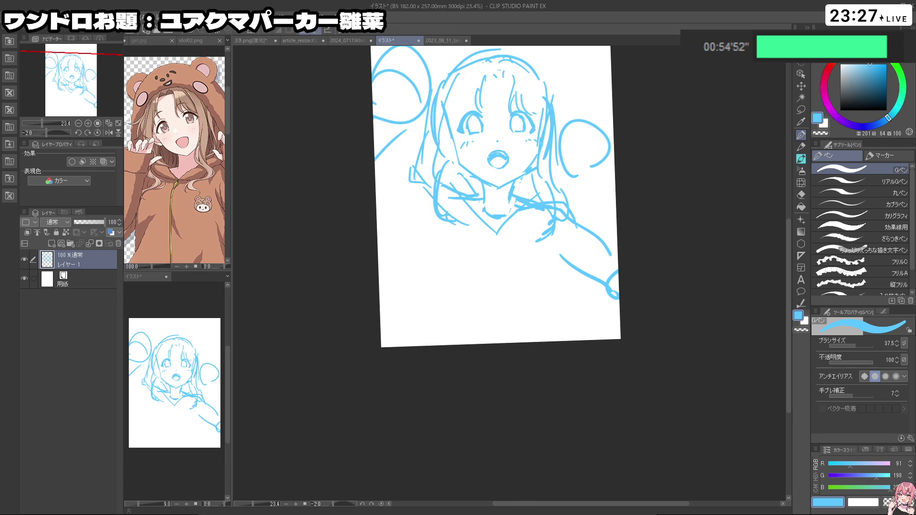
{"action": "key", "text": "ctrl+z"}
- Add a long line down from beneath the right bear ear and a flared sleeve shape with a wavy lower edge
{"action": "left_click_drag", "start_coordinate": [571, 183], "coordinate": [613, 274]}
{"action": "mouse_move", "coordinate": [565, 220]}
{"action": "left_mouse_down"}
{"action": "mouse_move", "coordinate": [588, 222]}
{"action": "mouse_move", "coordinate": [587, 289]}
{"action": "left_mouse_up"}
{"action": "key", "text": "ctrl+z"}
{"action": "mouse_move", "coordinate": [587, 241]}
{"action": "left_mouse_down"}
{"action": "mouse_move", "coordinate": [595, 295]}
{"action": "mouse_move", "coordinate": [571, 296]}
{"action": "mouse_move", "coordinate": [567, 306]}
{"action": "mouse_move", "coordinate": [569, 296]}
{"action": "mouse_move", "coordinate": [593, 315]}
{"action": "left_mouse_up"}
{"action": "key", "text": "ctrl+z"}
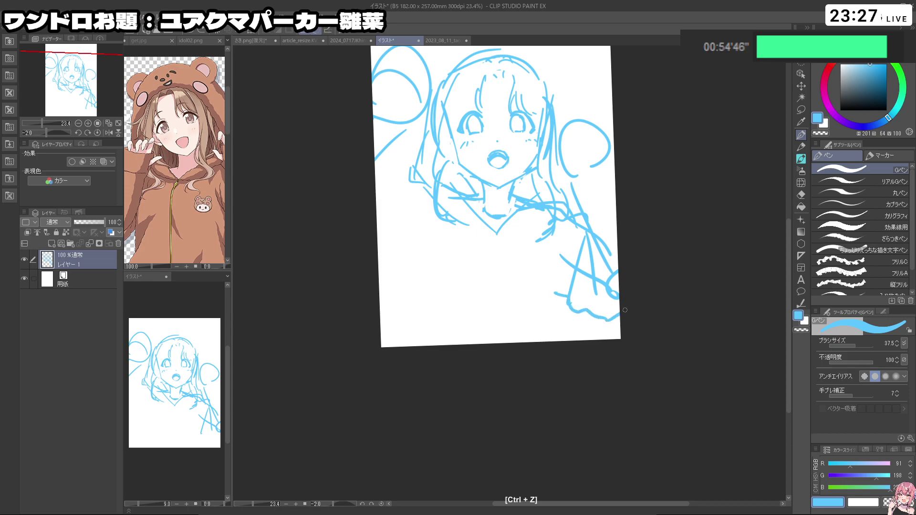
{"action": "mouse_move", "coordinate": [569, 180]}
{"action": "left_mouse_down"}
{"action": "mouse_move", "coordinate": [581, 157]}
{"action": "mouse_move", "coordinate": [583, 379]}
{"action": "mouse_move", "coordinate": [568, 360]}
{"action": "mouse_move", "coordinate": [483, 315]}
{"action": "left_mouse_up"}
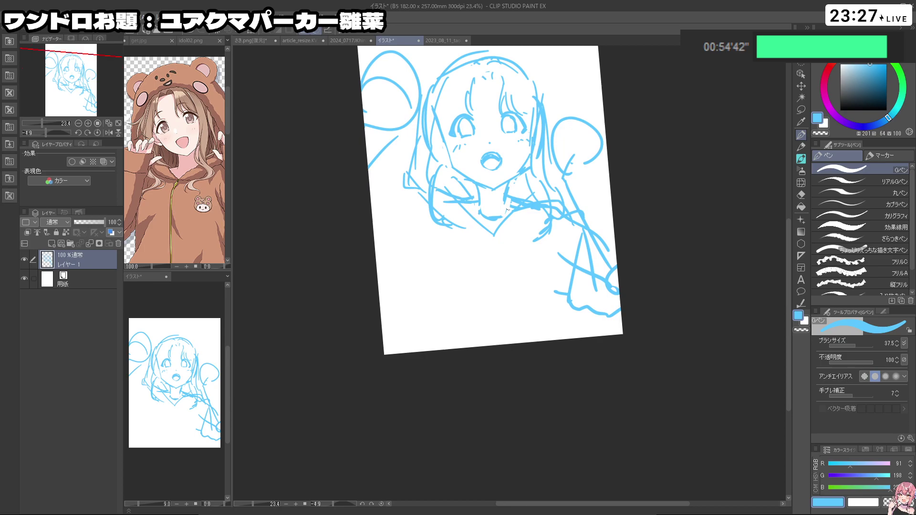
- Sketch extra strands in the hair on both sides of the face and a line along the V-shaped collar
{"action": "key", "text": "ctrl+z"}
{"action": "key", "text": "ctrl+z"}
{"action": "left_click_drag", "start_coordinate": [443, 143], "coordinate": [447, 194]}
{"action": "key", "text": "ctrl+z"}
{"action": "key", "text": "ctrl+z"}
{"action": "mouse_move", "coordinate": [443, 123]}
{"action": "left_mouse_down"}
{"action": "mouse_move", "coordinate": [454, 220]}
{"action": "mouse_move", "coordinate": [495, 231]}
{"action": "left_mouse_up"}
{"action": "key", "text": "ctrl+z"}
{"action": "mouse_move", "coordinate": [500, 240]}
{"action": "left_mouse_down"}
{"action": "mouse_move", "coordinate": [538, 210]}
{"action": "mouse_move", "coordinate": [522, 216]}
{"action": "left_mouse_up"}
{"action": "key", "text": "ctrl+z"}
{"action": "key", "text": "ctrl+z"}
{"action": "left_click_drag", "start_coordinate": [545, 144], "coordinate": [553, 192]}
{"action": "left_click_drag", "start_coordinate": [547, 117], "coordinate": [553, 154]}
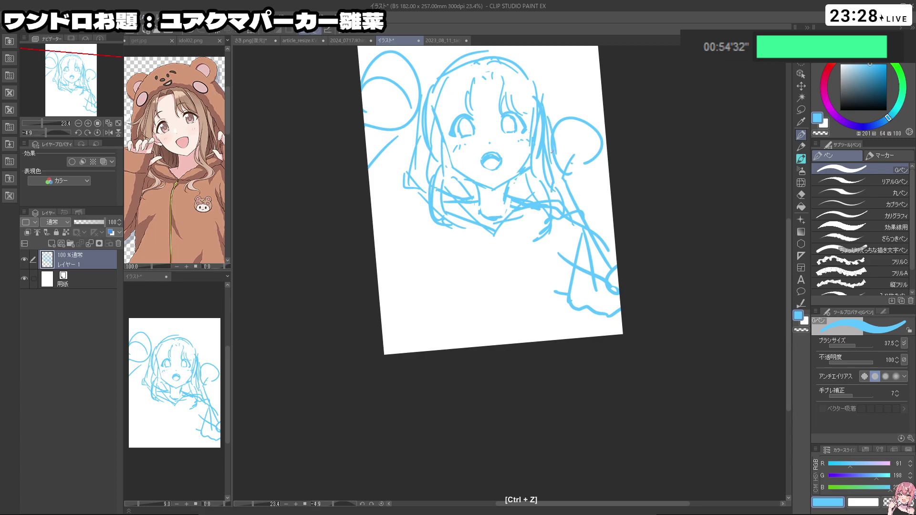
- Set the pen size to 17.9 and erase the heavy lower outline of the left eye
{"action": "mouse_move", "coordinate": [504, 108]}
{"action": "left_mouse_down"}
{"action": "mouse_move", "coordinate": [531, 114]}
{"action": "mouse_move", "coordinate": [498, 102]}
{"action": "left_mouse_up"}
{"action": "key", "text": "ctrl+z"}
{"action": "left_click_drag", "start_coordinate": [497, 101], "coordinate": [577, 150]}
{"action": "key", "text": "c"}
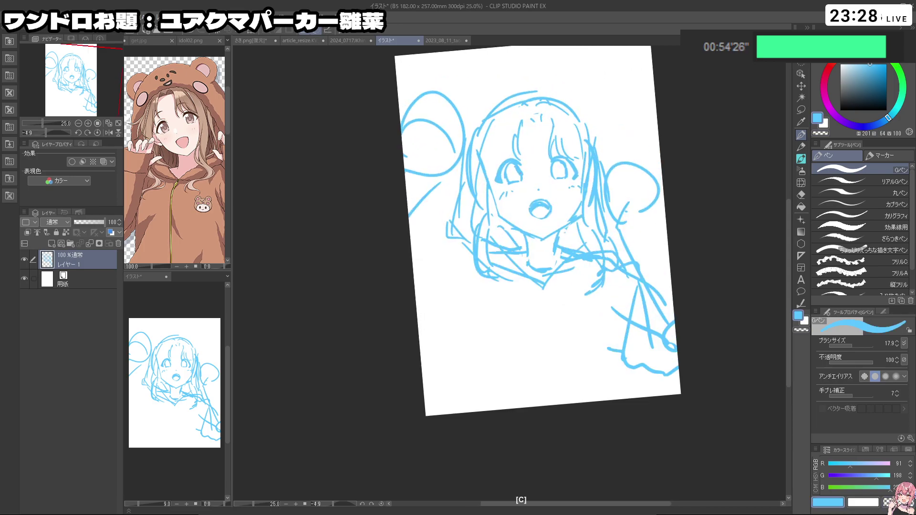
{"action": "key", "text": "c"}
{"action": "key", "text": "c"}
{"action": "key", "text": "ctrl+z"}
{"action": "key", "text": "c"}
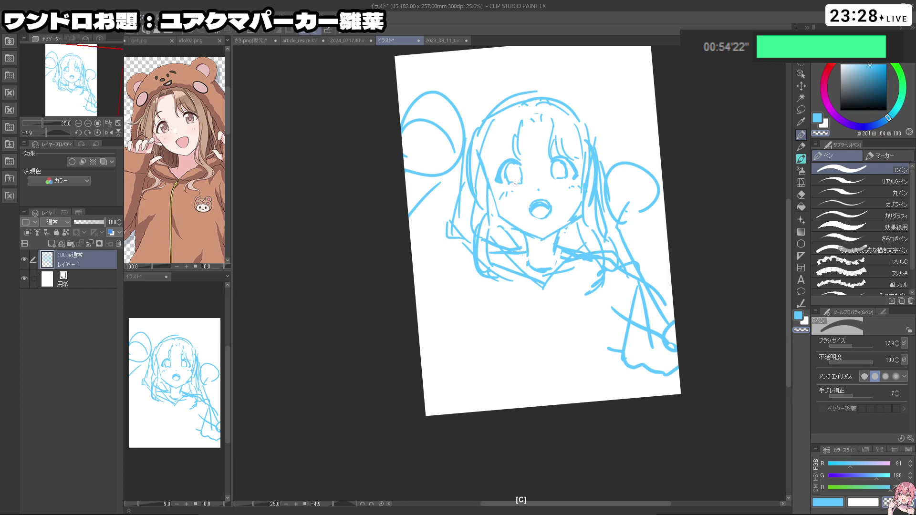
{"action": "key", "text": "c"}
- Redraw the lower edges of the eyes with finer, broken strokes
{"action": "left_click_drag", "start_coordinate": [510, 185], "coordinate": [522, 192]}
{"action": "key", "text": "ctrl+z"}
{"action": "mouse_move", "coordinate": [631, 185]}
{"action": "left_mouse_down"}
{"action": "mouse_move", "coordinate": [616, 185]}
{"action": "mouse_move", "coordinate": [533, 119]}
{"action": "mouse_move", "coordinate": [502, 121]}
{"action": "mouse_move", "coordinate": [503, 146]}
{"action": "mouse_move", "coordinate": [509, 129]}
{"action": "left_mouse_up"}
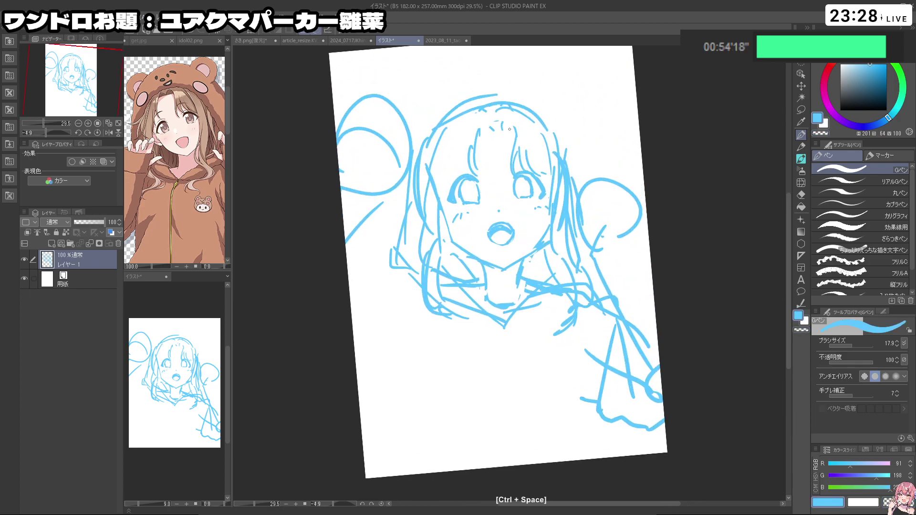
{"action": "key", "text": "ctrl+z"}
{"action": "key", "text": "c"}
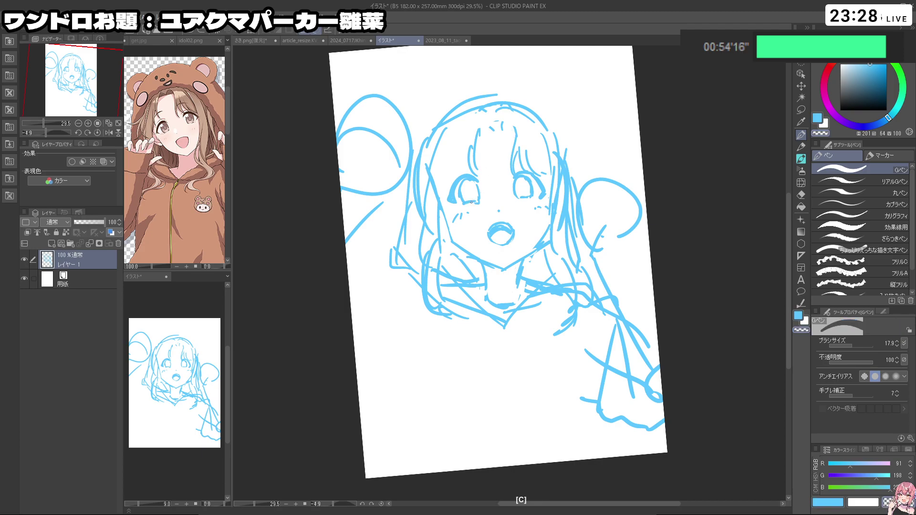
{"action": "key", "text": "c"}
{"action": "key", "text": "ctrl+z"}
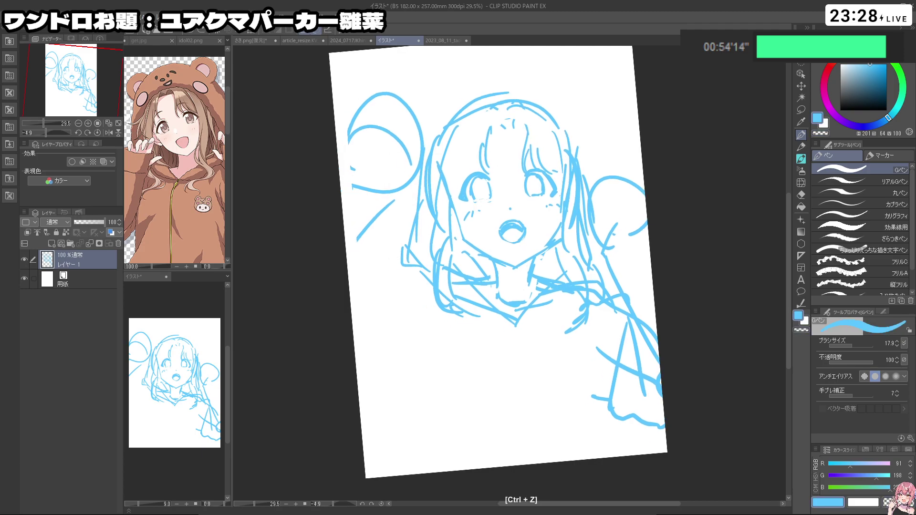
{"action": "key", "text": "ctrl+z"}
- Sketch long side-hair strands falling from beside the left eye past the jaw to the collar
{"action": "mouse_move", "coordinate": [468, 137]}
{"action": "left_mouse_down"}
{"action": "mouse_move", "coordinate": [455, 181]}
{"action": "mouse_move", "coordinate": [439, 178]}
{"action": "mouse_move", "coordinate": [442, 198]}
{"action": "mouse_move", "coordinate": [424, 202]}
{"action": "left_mouse_up"}
{"action": "key", "text": "ctrl+z"}
{"action": "mouse_move", "coordinate": [451, 157]}
{"action": "left_mouse_down"}
{"action": "mouse_move", "coordinate": [453, 215]}
{"action": "mouse_move", "coordinate": [463, 188]}
{"action": "left_mouse_up"}
{"action": "key", "text": "ctrl+z"}
{"action": "left_click_drag", "start_coordinate": [453, 159], "coordinate": [462, 229]}
{"action": "left_click_drag", "start_coordinate": [453, 158], "coordinate": [456, 180]}
{"action": "left_click_drag", "start_coordinate": [447, 220], "coordinate": [452, 307]}
{"action": "key", "text": "ctrl+z"}
{"action": "mouse_move", "coordinate": [576, 367]}
{"action": "left_mouse_down"}
{"action": "mouse_move", "coordinate": [608, 333]}
{"action": "mouse_move", "coordinate": [579, 364]}
{"action": "left_mouse_up"}
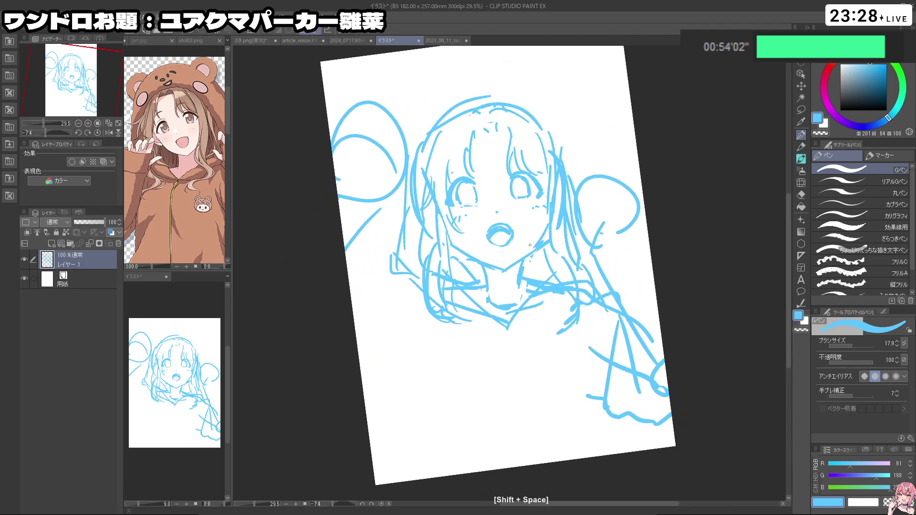
- Lasso the bangs, eyes and mouth without the left cheek strands, lower them slightly with a transform, and clear the selection
{"action": "left_click", "coordinate": [804, 110]}
{"action": "left_click_drag", "start_coordinate": [513, 250], "coordinate": [485, 243]}
{"action": "mouse_move", "coordinate": [466, 216]}
{"action": "left_mouse_down"}
{"action": "mouse_move", "coordinate": [451, 228]}
{"action": "mouse_move", "coordinate": [448, 156]}
{"action": "mouse_move", "coordinate": [469, 127]}
{"action": "mouse_move", "coordinate": [497, 115]}
{"action": "mouse_move", "coordinate": [531, 140]}
{"action": "mouse_move", "coordinate": [543, 170]}
{"action": "mouse_move", "coordinate": [549, 209]}
{"action": "mouse_move", "coordinate": [529, 236]}
{"action": "left_mouse_up"}
{"action": "key", "text": "ctrl+t"}
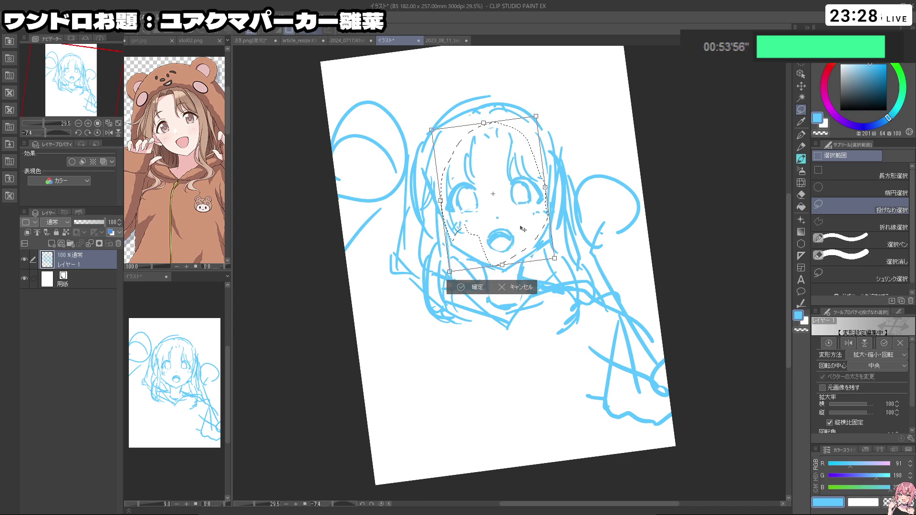
{"action": "left_click", "coordinate": [475, 288]}
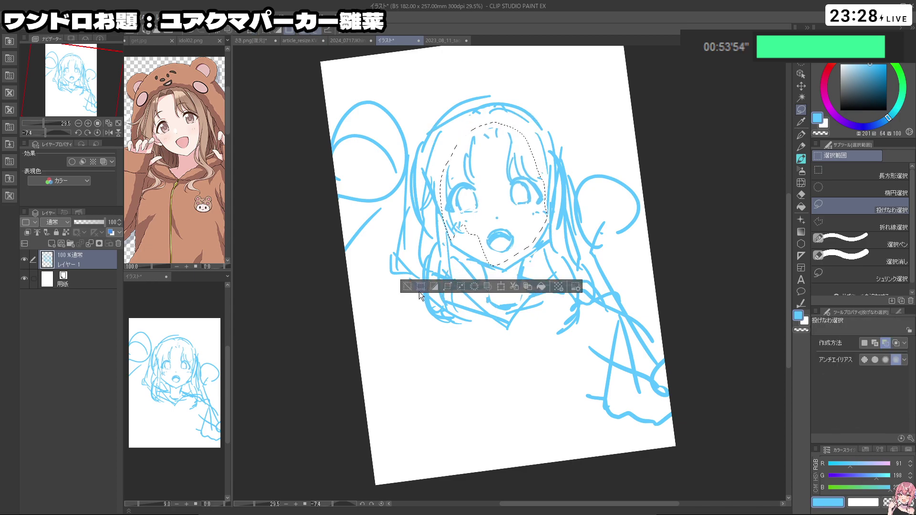
{"action": "left_click", "coordinate": [421, 292]}
{"action": "key", "text": "space"}
{"action": "left_click", "coordinate": [801, 136]}
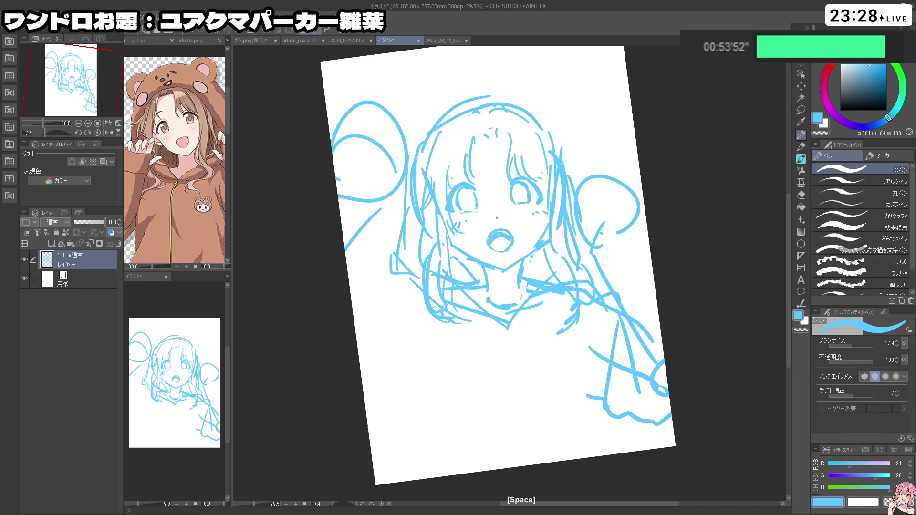
- Touch up the left eye's iris outline with fine strokes and erasing
{"action": "left_click_drag", "start_coordinate": [514, 203], "coordinate": [549, 203], "text": "ctrl"}
{"action": "key", "text": "c"}
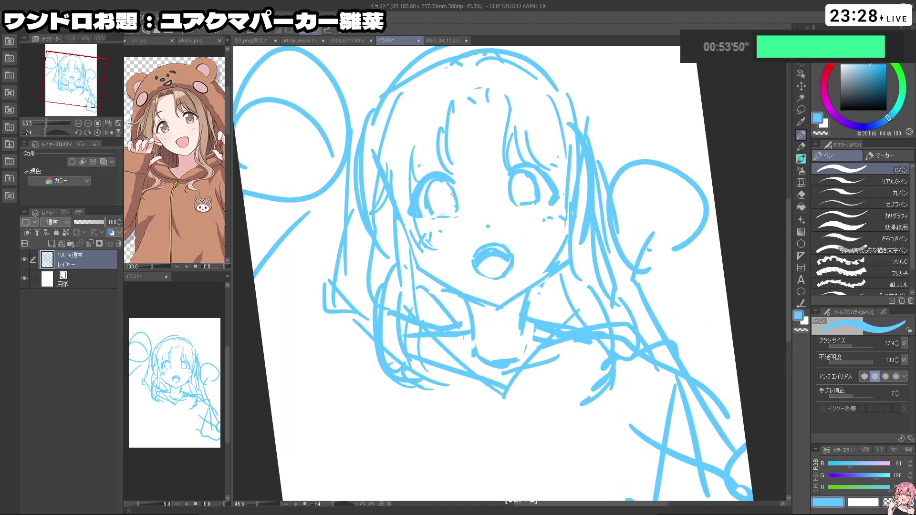
{"action": "key", "text": "ctrl+z"}
{"action": "left_click_drag", "start_coordinate": [562, 204], "coordinate": [536, 201], "text": "ctrl"}
{"action": "left_click_drag", "start_coordinate": [563, 316], "coordinate": [513, 314], "text": "shift"}
{"action": "key", "text": "ctrl+z"}
{"action": "left_click_drag", "start_coordinate": [537, 200], "coordinate": [527, 195]}
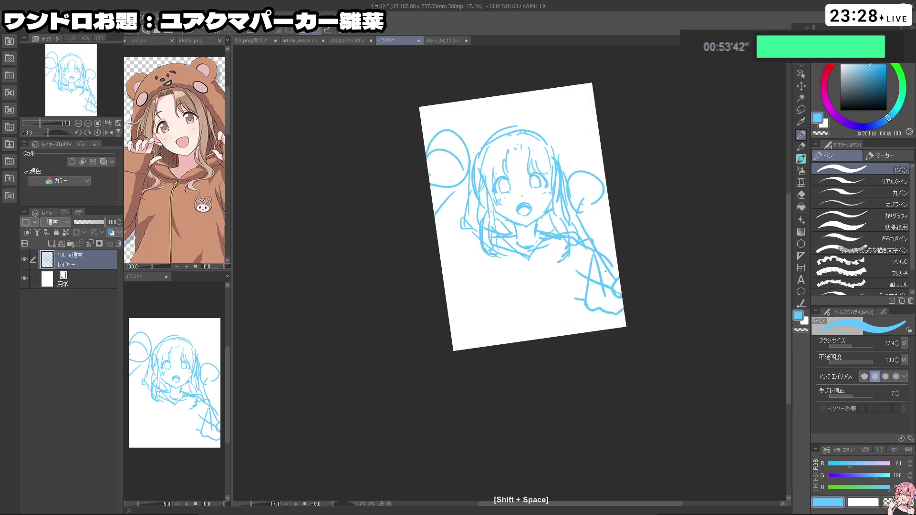
- Sketch curved hood outline strokes arching over the top of the head, undoing the stray ones
{"action": "key", "text": "ctrl+z"}
{"action": "key", "text": "ctrl+z"}
{"action": "left_click_drag", "start_coordinate": [471, 171], "coordinate": [502, 123]}
{"action": "mouse_move", "coordinate": [492, 131]}
{"action": "left_mouse_down"}
{"action": "mouse_move", "coordinate": [531, 123]}
{"action": "mouse_move", "coordinate": [563, 149]}
{"action": "mouse_move", "coordinate": [524, 120]}
{"action": "left_mouse_up"}
{"action": "key", "text": "ctrl+z"}
{"action": "key", "text": "ctrl+z"}
{"action": "key", "text": "ctrl+z"}
{"action": "mouse_move", "coordinate": [475, 150]}
{"action": "left_mouse_down"}
{"action": "mouse_move", "coordinate": [513, 121]}
{"action": "mouse_move", "coordinate": [543, 125]}
{"action": "left_mouse_up"}
{"action": "mouse_move", "coordinate": [544, 126]}
{"action": "left_mouse_down"}
{"action": "mouse_move", "coordinate": [564, 154]}
{"action": "mouse_move", "coordinate": [566, 175]}
{"action": "left_mouse_up"}
{"action": "key", "text": "ctrl+z"}
{"action": "key", "text": "ctrl+z"}
{"action": "key", "text": "ctrl+z"}
{"action": "key", "text": "ctrl+z"}
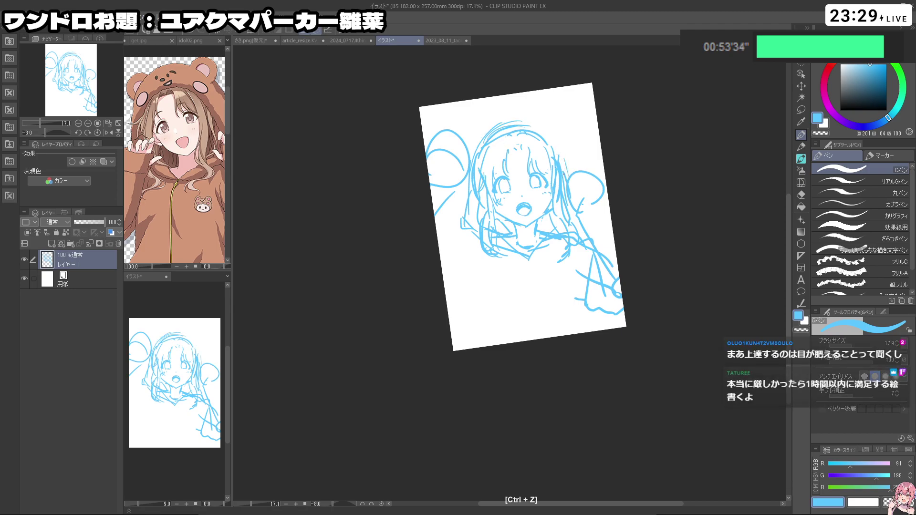
{"action": "key", "text": "ctrl+z"}
- Sketch thin shoulder and sleeve lines for the raised arm beneath the large bear ear on the left
{"action": "left_click_drag", "start_coordinate": [496, 204], "coordinate": [502, 216]}
{"action": "key", "text": "ctrl+z"}
{"action": "key", "text": "c"}
{"action": "key", "text": "c"}
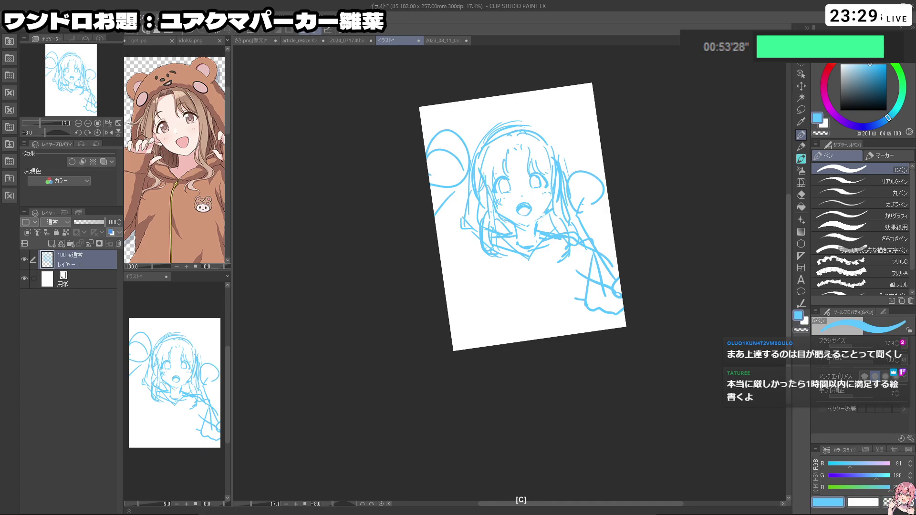
{"action": "key", "text": "shift+space"}
{"action": "left_click_drag", "start_coordinate": [632, 203], "coordinate": [638, 219]}
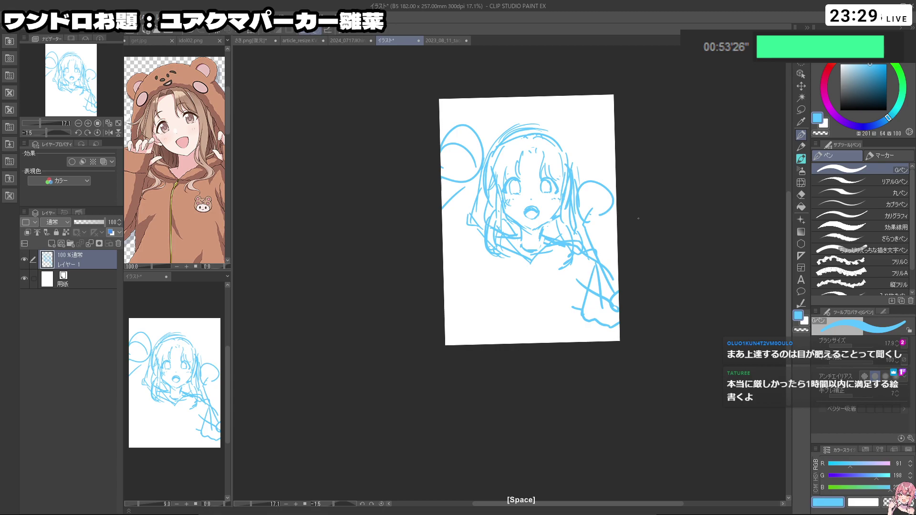
{"action": "key", "text": "ctrl+z"}
{"action": "left_click_drag", "start_coordinate": [470, 225], "coordinate": [455, 229]}
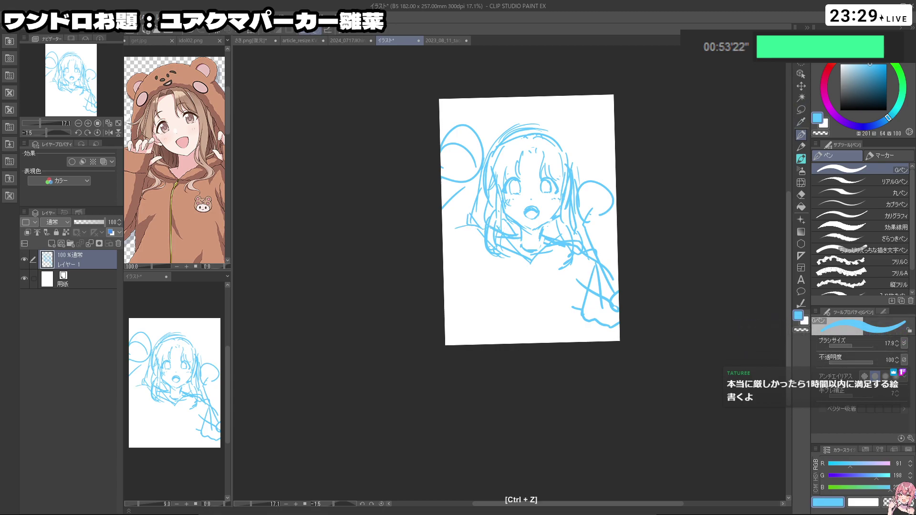
{"action": "mouse_move", "coordinate": [468, 184]}
{"action": "left_mouse_down"}
{"action": "mouse_move", "coordinate": [446, 225]}
{"action": "mouse_move", "coordinate": [465, 223]}
{"action": "mouse_move", "coordinate": [444, 237]}
{"action": "left_mouse_up"}
{"action": "key", "text": "ctrl+z"}
{"action": "key", "text": "c"}
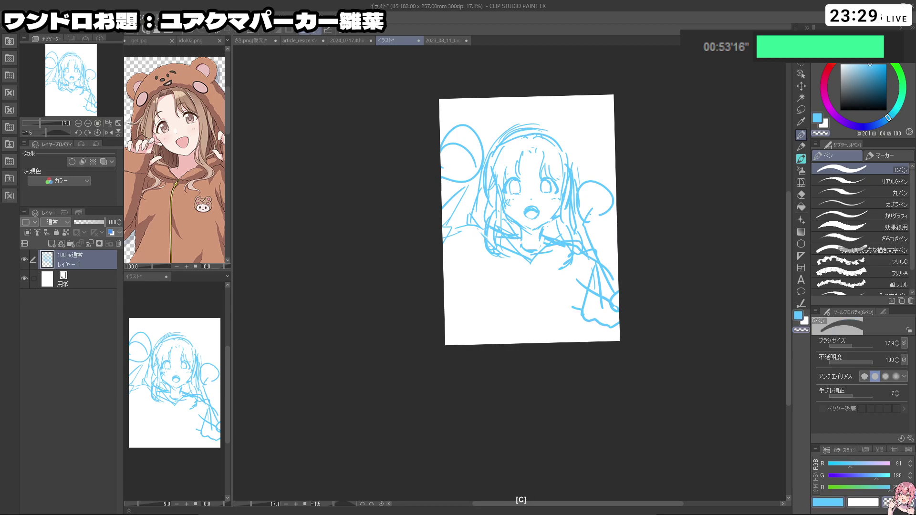
{"action": "key", "text": "ctrl+z"}
- Sketch the front zipper with its pull and a small bear-face emblem on the chest of the hoodie
{"action": "key", "text": "shift+space"}
{"action": "mouse_move", "coordinate": [578, 371]}
{"action": "left_mouse_down"}
{"action": "mouse_move", "coordinate": [627, 304]}
{"action": "mouse_move", "coordinate": [619, 322]}
{"action": "left_mouse_up"}
{"action": "left_click_drag", "start_coordinate": [556, 240], "coordinate": [553, 277]}
{"action": "key", "text": "ctrl+z"}
{"action": "left_click_drag", "start_coordinate": [563, 244], "coordinate": [566, 248]}
{"action": "key", "text": "ctrl+z"}
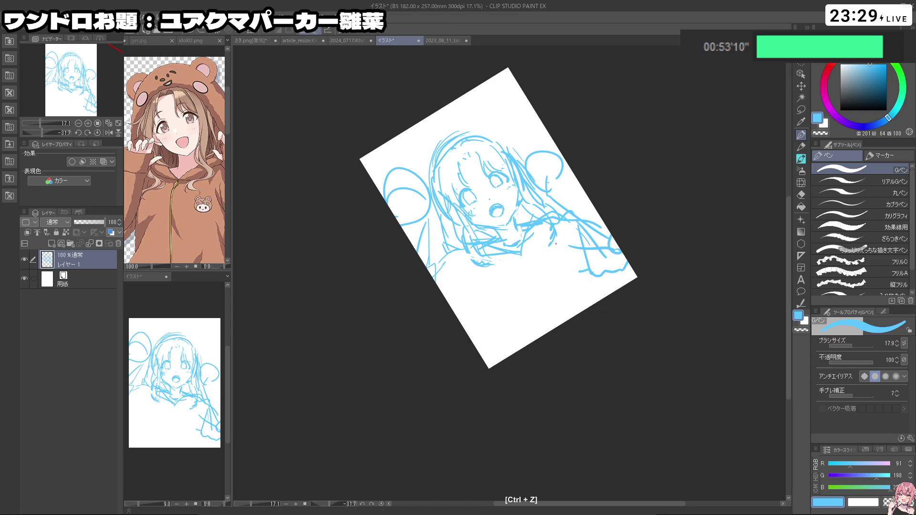
{"action": "left_click_drag", "start_coordinate": [555, 242], "coordinate": [591, 286]}
{"action": "key", "text": "ctrl+z"}
{"action": "key", "text": "ctrl+z"}
{"action": "mouse_move", "coordinate": [515, 262]}
{"action": "left_mouse_down"}
{"action": "mouse_move", "coordinate": [553, 311]}
{"action": "mouse_move", "coordinate": [558, 257]}
{"action": "mouse_move", "coordinate": [564, 260]}
{"action": "mouse_move", "coordinate": [548, 270]}
{"action": "mouse_move", "coordinate": [543, 260]}
{"action": "mouse_move", "coordinate": [574, 273]}
{"action": "left_mouse_up"}
{"action": "key", "text": "ctrl+z"}
{"action": "key", "text": "ctrl+z"}
{"action": "key", "text": "ctrl+z"}
{"action": "key", "text": "ctrl+z"}
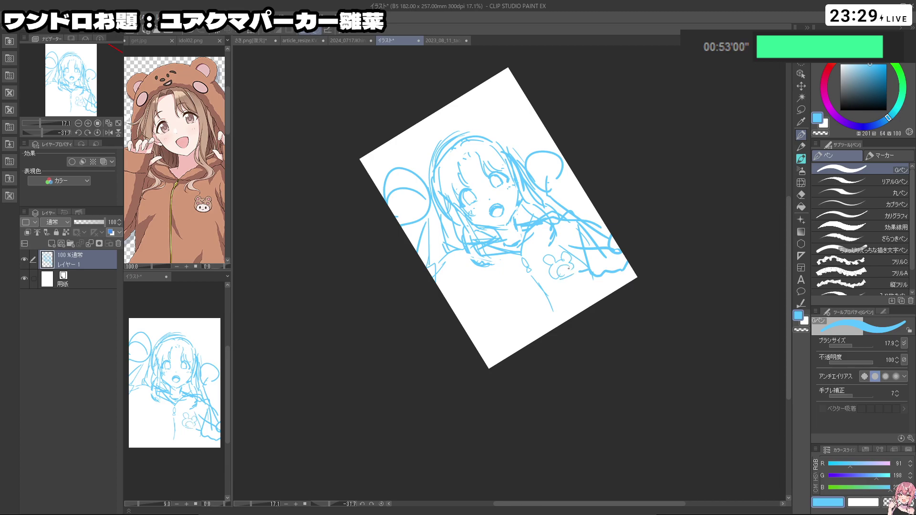
{"action": "key", "text": "ctrl+z"}
{"action": "left_click_drag", "start_coordinate": [563, 270], "coordinate": [562, 458]}
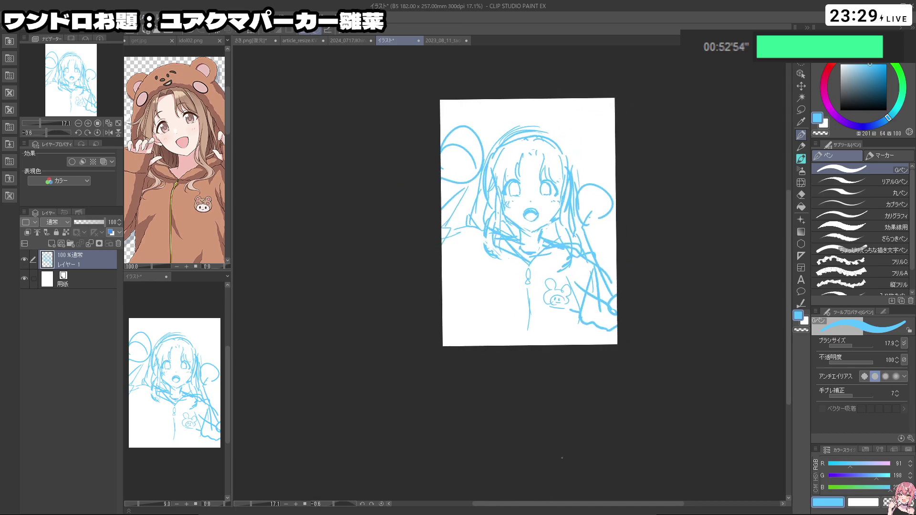
{"action": "key", "text": "m"}
{"action": "mouse_move", "coordinate": [578, 177]}
{"action": "left_mouse_down"}
{"action": "mouse_move", "coordinate": [575, 252]}
{"action": "mouse_move", "coordinate": [558, 227]}
{"action": "mouse_move", "coordinate": [537, 234]}
{"action": "mouse_move", "coordinate": [516, 222]}
{"action": "mouse_move", "coordinate": [497, 259]}
{"action": "mouse_move", "coordinate": [484, 235]}
{"action": "mouse_move", "coordinate": [489, 185]}
{"action": "mouse_move", "coordinate": [522, 137]}
{"action": "mouse_move", "coordinate": [562, 139]}
{"action": "mouse_move", "coordinate": [576, 161]}
{"action": "left_mouse_up"}
{"action": "key", "text": "ctrl+t"}
{"action": "left_click_drag", "start_coordinate": [617, 256], "coordinate": [624, 234]}
{"action": "left_click_drag", "start_coordinate": [568, 226], "coordinate": [566, 227]}
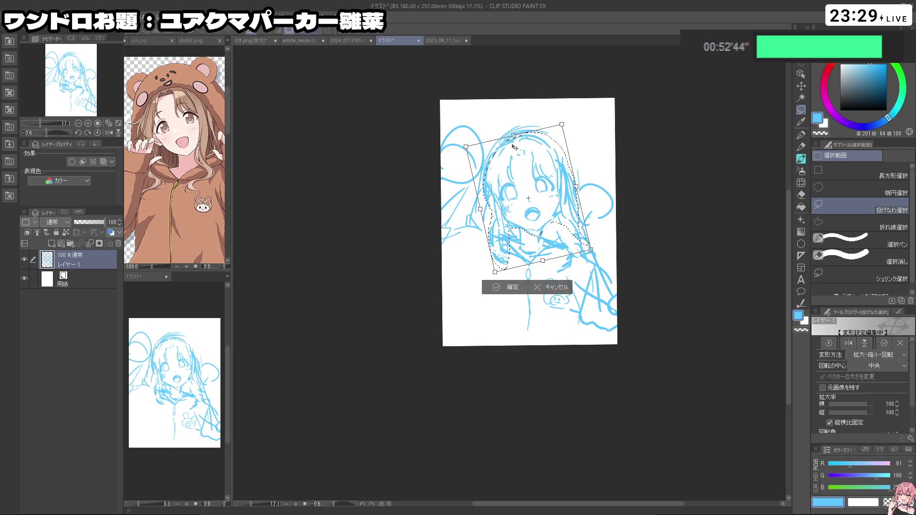
{"action": "left_click", "coordinate": [552, 288]}
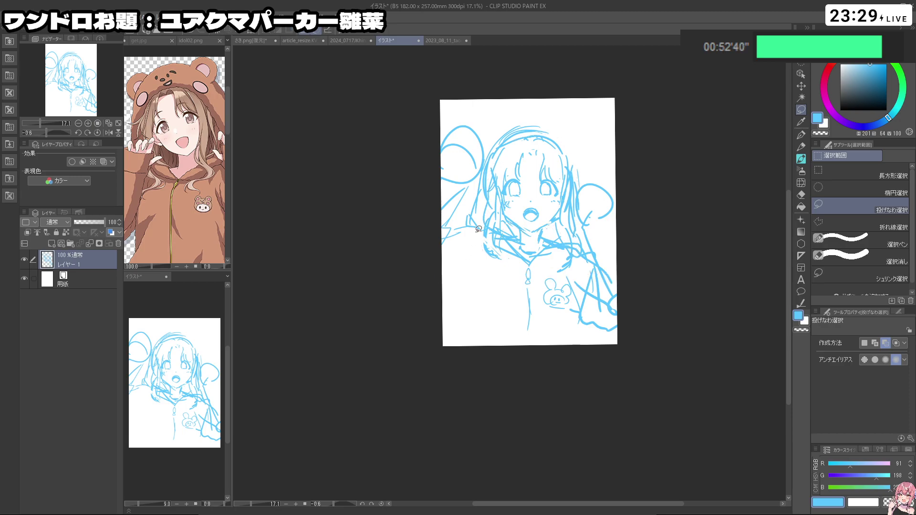
{"action": "left_click", "coordinate": [801, 134]}
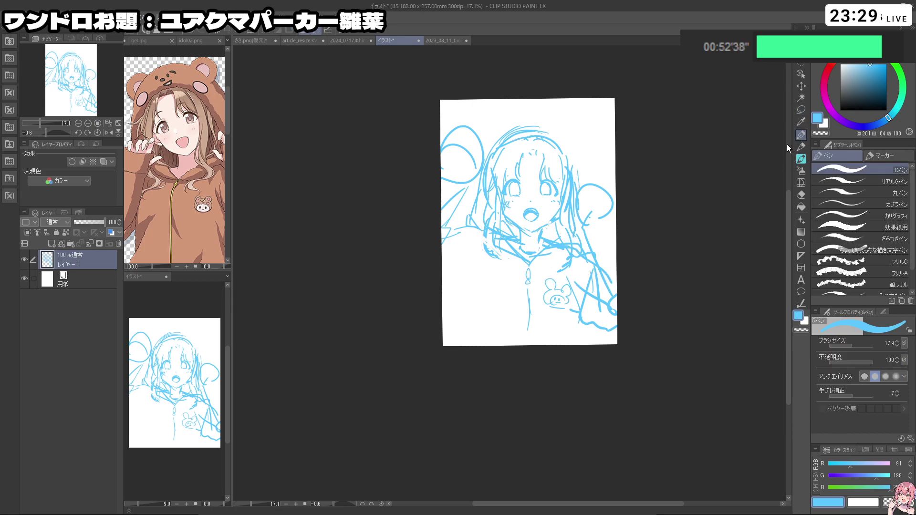
{"action": "key", "text": "ctrl+z"}
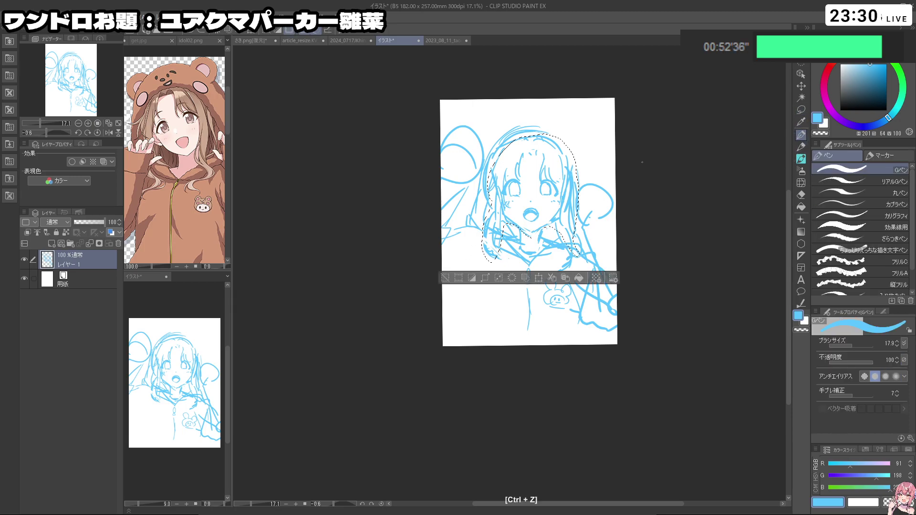
{"action": "key", "text": "ctrl+z"}
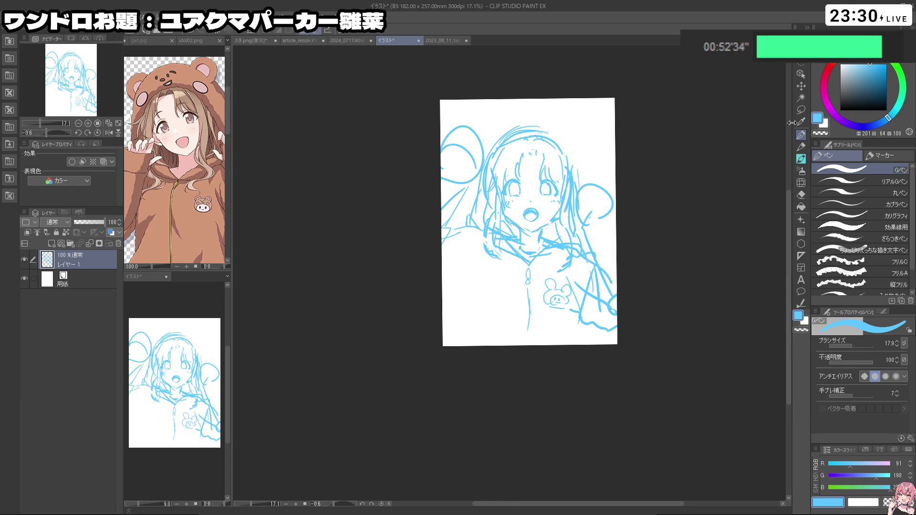
- Draw a curved hair guideline from the crown of the head down along the inside of the hood on the right
{"action": "key", "text": "space"}
{"action": "left_click", "coordinate": [537, 134], "text": "ctrl"}
{"action": "key", "text": "ctrl+z"}
{"action": "left_click_drag", "start_coordinate": [580, 235], "coordinate": [579, 262]}
{"action": "left_click_drag", "start_coordinate": [527, 144], "coordinate": [578, 216]}
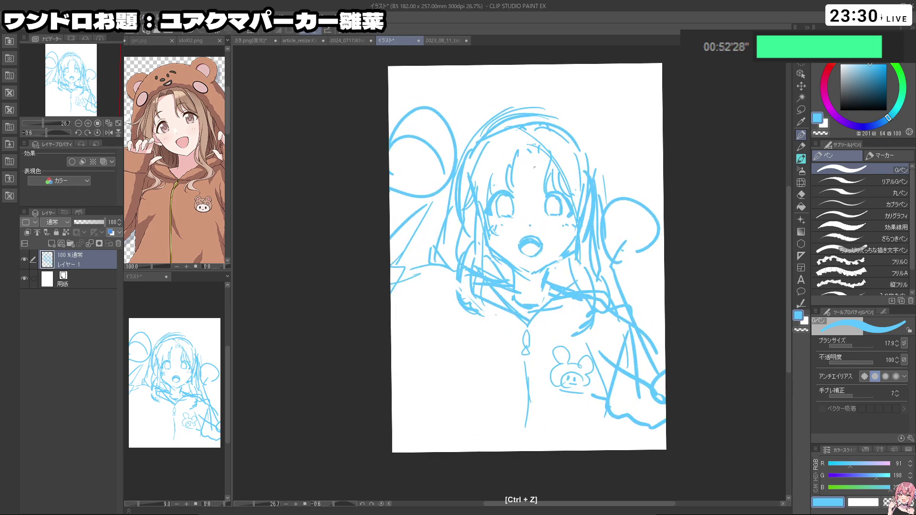
- Erase the eyes, mouth and most of the bangs inside the face outline
{"action": "key", "text": "c"}
{"action": "mouse_move", "coordinate": [485, 196]}
{"action": "left_mouse_down", "text": "ctrl+alt"}
{"action": "mouse_move", "coordinate": [533, 210]}
{"action": "mouse_move", "coordinate": [514, 244]}
{"action": "mouse_move", "coordinate": [543, 249]}
{"action": "left_mouse_up", "text": "ctrl+alt"}
{"action": "key", "text": "c"}
{"action": "mouse_move", "coordinate": [519, 199]}
{"action": "left_mouse_down", "text": "ctrl+alt"}
{"action": "mouse_move", "coordinate": [516, 183]}
{"action": "mouse_move", "coordinate": [543, 162]}
{"action": "mouse_move", "coordinate": [567, 218]}
{"action": "mouse_move", "coordinate": [496, 188]}
{"action": "left_mouse_up", "text": "ctrl+alt"}
{"action": "key", "text": "c"}
{"action": "key", "text": "c"}
- Redraw a central bang strand and the upper lid of the eye on the right for a turned face
{"action": "key", "text": "ctrl+z"}
{"action": "mouse_move", "coordinate": [529, 160]}
{"action": "left_mouse_down"}
{"action": "mouse_move", "coordinate": [527, 206]}
{"action": "mouse_move", "coordinate": [550, 199]}
{"action": "mouse_move", "coordinate": [562, 215]}
{"action": "left_mouse_up"}
{"action": "key", "text": "ctrl+z"}
{"action": "key", "text": "ctrl+z"}
{"action": "key", "text": "ctrl+z"}
{"action": "key", "text": "ctrl+z"}
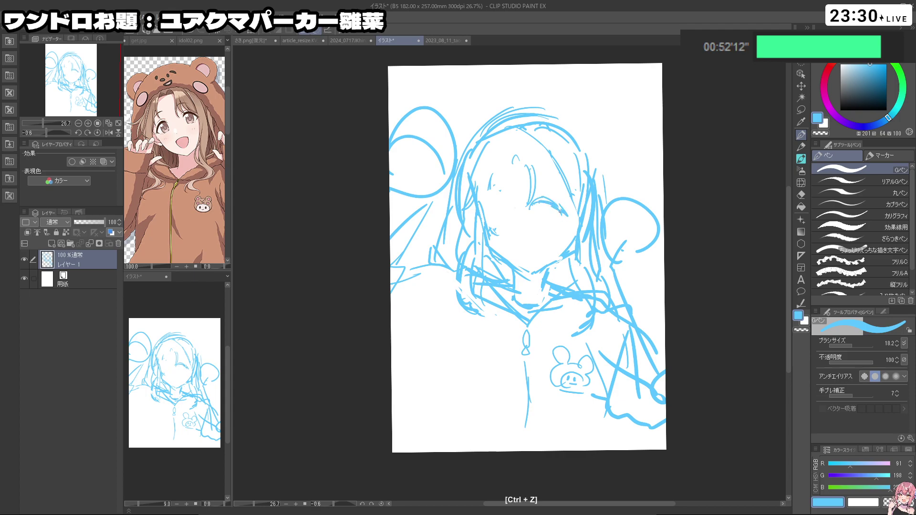
- Sketch the iris and outline of the eye on the right and clean up the strands by the left cheek
{"action": "mouse_move", "coordinate": [540, 205]}
{"action": "left_mouse_down"}
{"action": "mouse_move", "coordinate": [543, 223]}
{"action": "mouse_move", "coordinate": [549, 218]}
{"action": "left_mouse_up"}
{"action": "key", "text": "ctrl+z"}
{"action": "key", "text": "ctrl+z"}
{"action": "key", "text": "c"}
{"action": "mouse_move", "coordinate": [480, 205]}
{"action": "left_mouse_down"}
{"action": "mouse_move", "coordinate": [490, 247]}
{"action": "mouse_move", "coordinate": [468, 212]}
{"action": "mouse_move", "coordinate": [495, 251]}
{"action": "left_mouse_up"}
{"action": "key", "text": "c"}
{"action": "key", "text": "ctrl+z"}
{"action": "key", "text": "ctrl+z"}
{"action": "key", "text": "ctrl+z"}
{"action": "key", "text": "ctrl+z"}
{"action": "key", "text": "ctrl+z"}
{"action": "key", "text": "ctrl+z"}
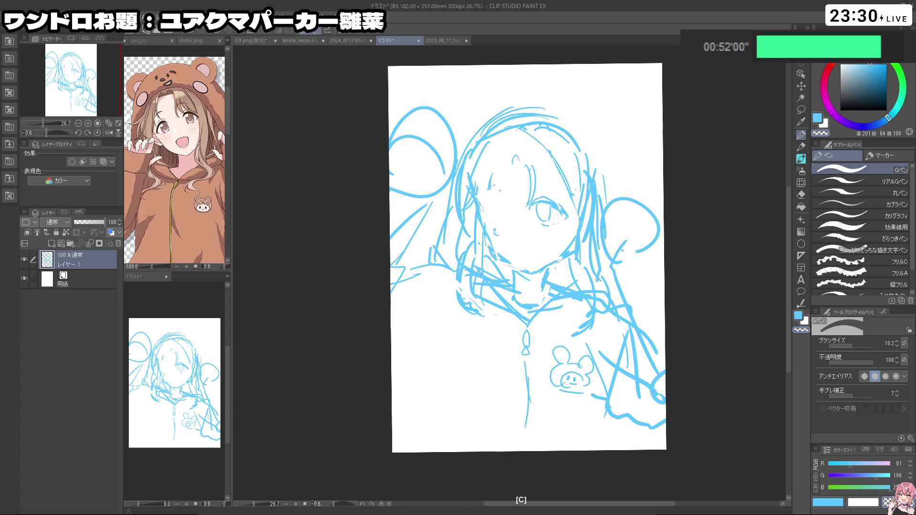
- Touch up the jawline and sketch a small rounded open mouth above the chin
{"action": "key", "text": "ctrl+z"}
{"action": "key", "text": "ctrl+z"}
{"action": "key", "text": "ctrl+z"}
{"action": "key", "text": "ctrl+z"}
{"action": "key", "text": "ctrl+z"}
{"action": "key", "text": "ctrl+z"}
{"action": "key", "text": "ctrl+z"}
{"action": "key", "text": "ctrl+z"}
{"action": "key", "text": "ctrl+z"}
{"action": "key", "text": "ctrl+z"}
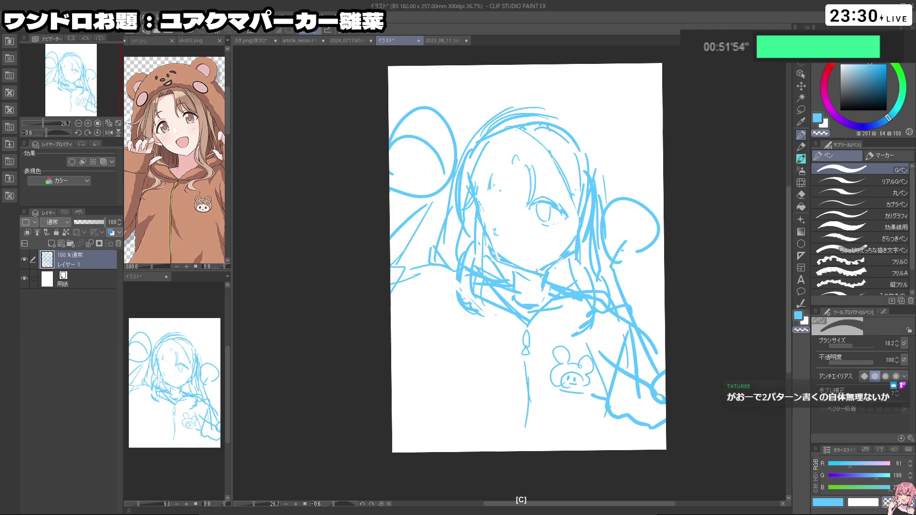
{"action": "mouse_move", "coordinate": [527, 248]}
{"action": "left_mouse_down"}
{"action": "mouse_move", "coordinate": [546, 240]}
{"action": "mouse_move", "coordinate": [542, 250]}
{"action": "left_mouse_up"}
{"action": "key", "text": "ctrl+z"}
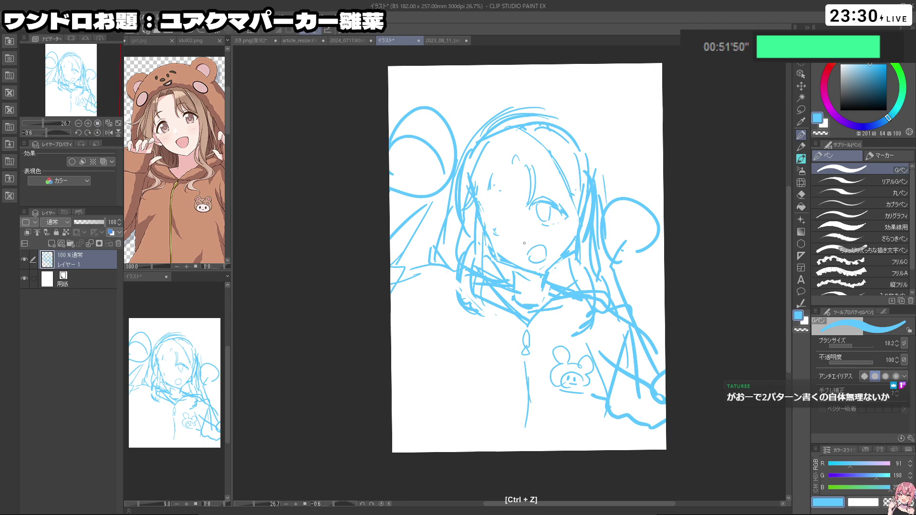
- Sketch the eye on the left side of the face with its lashes and iris
{"action": "mouse_move", "coordinate": [489, 230]}
{"action": "left_mouse_down"}
{"action": "mouse_move", "coordinate": [500, 211]}
{"action": "mouse_move", "coordinate": [501, 234]}
{"action": "mouse_move", "coordinate": [512, 227]}
{"action": "left_mouse_up"}
{"action": "key", "text": "ctrl+z"}
{"action": "mouse_move", "coordinate": [512, 224]}
{"action": "left_mouse_down"}
{"action": "mouse_move", "coordinate": [463, 258]}
{"action": "mouse_move", "coordinate": [533, 231]}
{"action": "mouse_move", "coordinate": [536, 238]}
{"action": "left_mouse_up"}
{"action": "key", "text": "ctrl+z"}
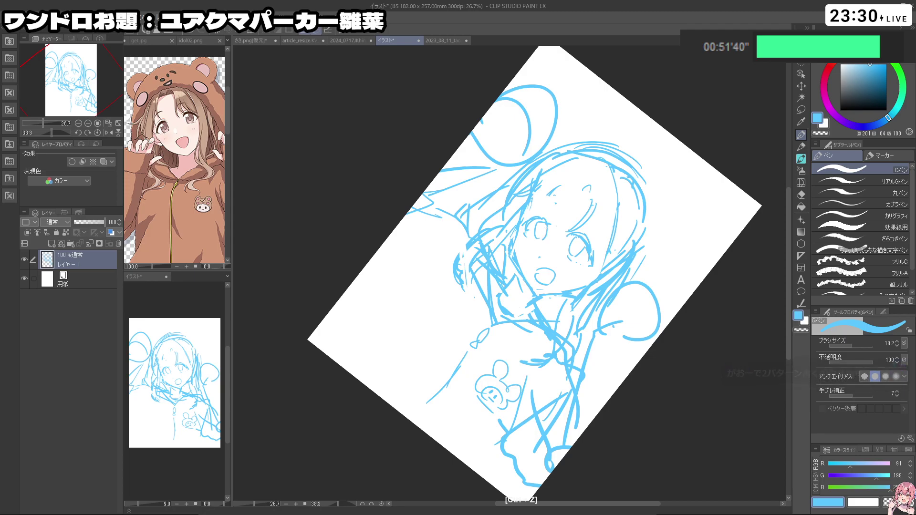
{"action": "key", "text": "ctrl+z"}
{"action": "key", "text": "shift+space"}
{"action": "left_click_drag", "start_coordinate": [583, 192], "coordinate": [513, 163]}
{"action": "key", "text": "ctrl+z"}
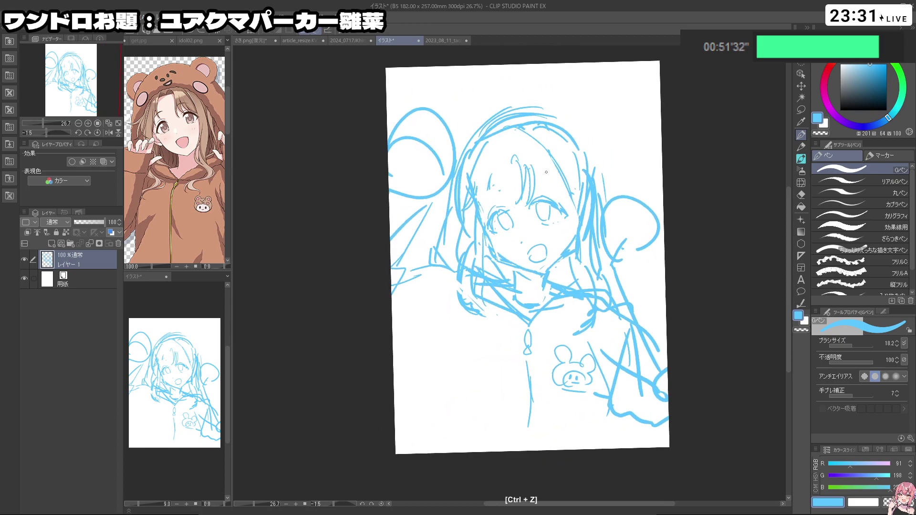
- Sketch pointed bang strands over the forehead and side hair beside the left temple
{"action": "left_click_drag", "start_coordinate": [542, 172], "coordinate": [564, 196]}
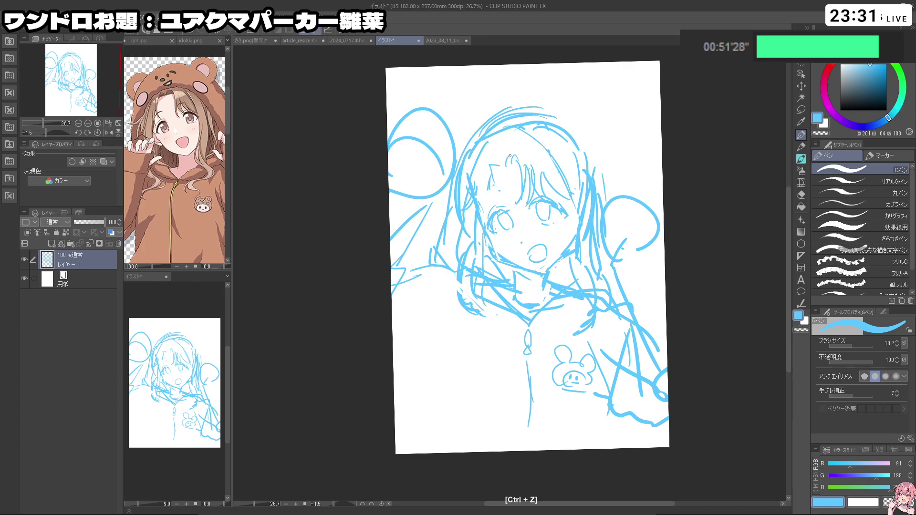
{"action": "left_click_drag", "start_coordinate": [498, 168], "coordinate": [494, 205]}
{"action": "key", "text": "ctrl+space"}
{"action": "left_click_drag", "start_coordinate": [626, 204], "coordinate": [579, 201]}
{"action": "key", "text": "space"}
{"action": "left_click_drag", "start_coordinate": [599, 169], "coordinate": [497, 160]}
{"action": "key", "text": "ctrl+space"}
{"action": "mouse_move", "coordinate": [512, 202]}
{"action": "left_mouse_down"}
{"action": "mouse_move", "coordinate": [531, 201]}
{"action": "mouse_move", "coordinate": [534, 185]}
{"action": "left_mouse_up"}
{"action": "key", "text": "ctrl+space"}
{"action": "left_click", "coordinate": [801, 110]}
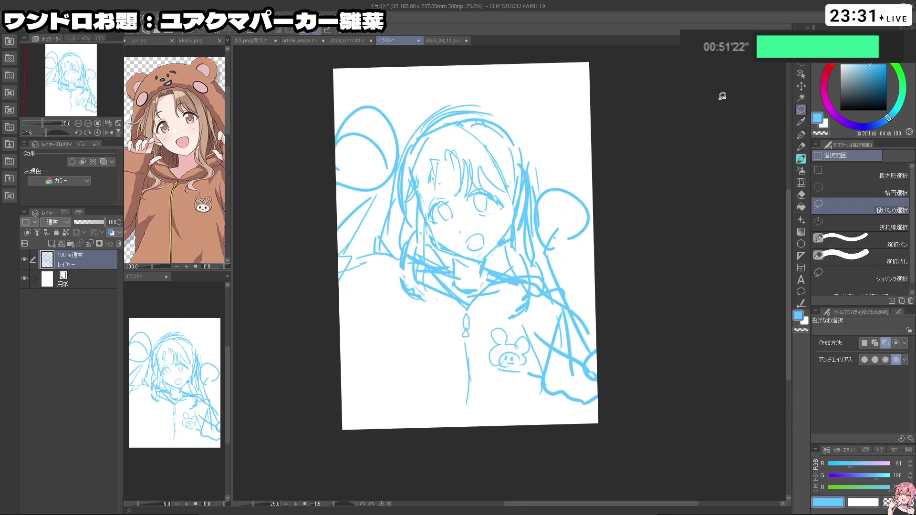
{"action": "key", "text": "c"}
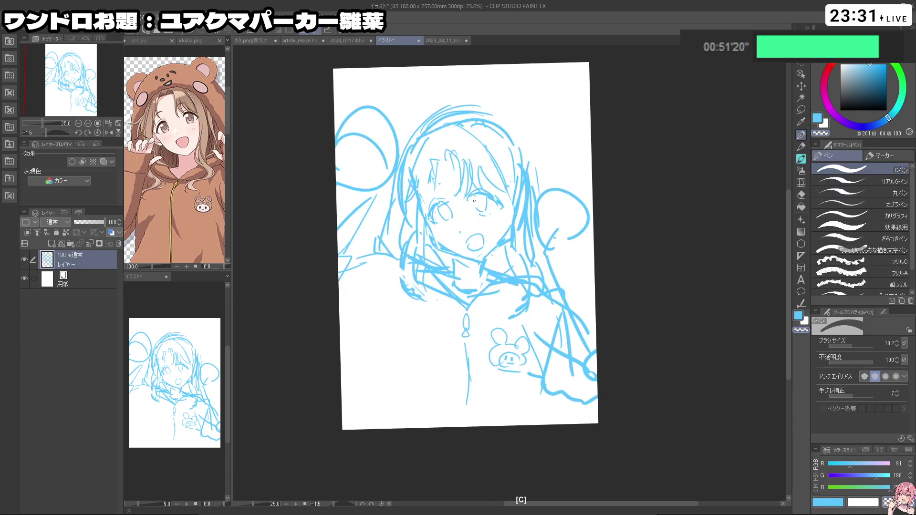
- Erase the neck, collar, zipper, chest emblem and right arm with an enlarged eraser
{"action": "mouse_move", "coordinate": [481, 197]}
{"action": "left_mouse_down"}
{"action": "mouse_move", "coordinate": [482, 209]}
{"action": "mouse_move", "coordinate": [609, 344]}
{"action": "left_mouse_up"}
{"action": "key", "text": "ctrl+z"}
{"action": "key", "text": "shift+space"}
{"action": "key", "text": "c"}
{"action": "key", "text": "ctrl+alt"}
{"action": "left_click_drag", "start_coordinate": [490, 309], "coordinate": [515, 309]}
{"action": "mouse_move", "coordinate": [444, 282]}
{"action": "left_mouse_down"}
{"action": "mouse_move", "coordinate": [476, 303]}
{"action": "mouse_move", "coordinate": [496, 363]}
{"action": "mouse_move", "coordinate": [590, 293]}
{"action": "mouse_move", "coordinate": [536, 305]}
{"action": "mouse_move", "coordinate": [465, 377]}
{"action": "left_mouse_up"}
{"action": "key", "text": "c"}
- Sketch new thick neck and collar strokes below the jaw on the right
{"action": "key", "text": "ctrl+alt"}
{"action": "mouse_move", "coordinate": [435, 252]}
{"action": "left_mouse_down"}
{"action": "mouse_move", "coordinate": [438, 262]}
{"action": "mouse_move", "coordinate": [437, 254]}
{"action": "left_mouse_up"}
{"action": "left_click_drag", "start_coordinate": [509, 232], "coordinate": [517, 251]}
{"action": "key", "text": "ctrl+z"}
{"action": "key", "text": "ctrl+z"}
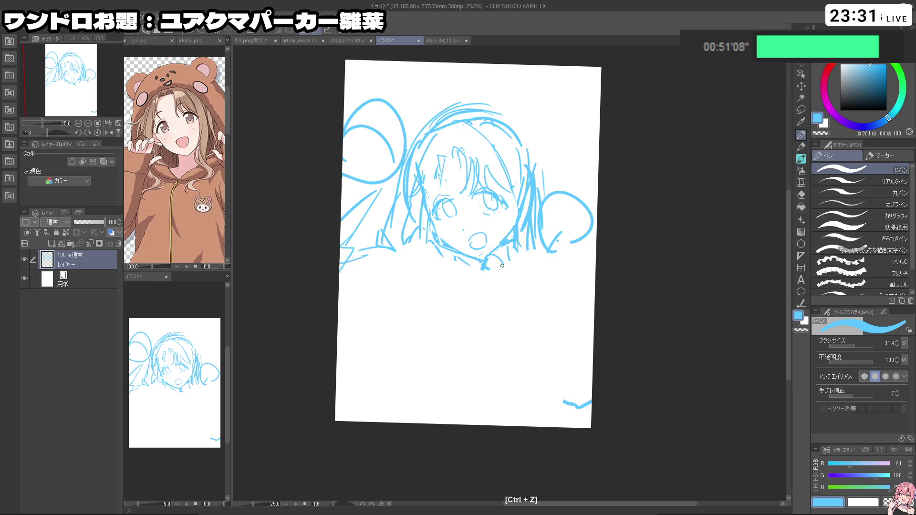
{"action": "left_click_drag", "start_coordinate": [520, 238], "coordinate": [528, 252]}
{"action": "key", "text": "ctrl+z"}
{"action": "left_click_drag", "start_coordinate": [523, 254], "coordinate": [489, 281]}
{"action": "key", "text": "ctrl+z"}
{"action": "key", "text": "ctrl+z"}
{"action": "key", "text": "shift+space"}
{"action": "left_click_drag", "start_coordinate": [575, 279], "coordinate": [535, 411]}
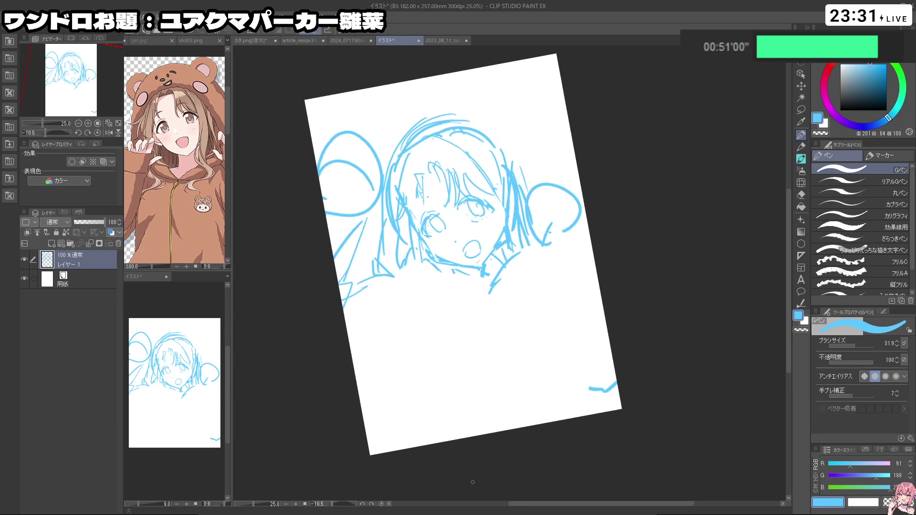
{"action": "key", "text": "shift+space"}
{"action": "left_click_drag", "start_coordinate": [444, 345], "coordinate": [442, 345]}
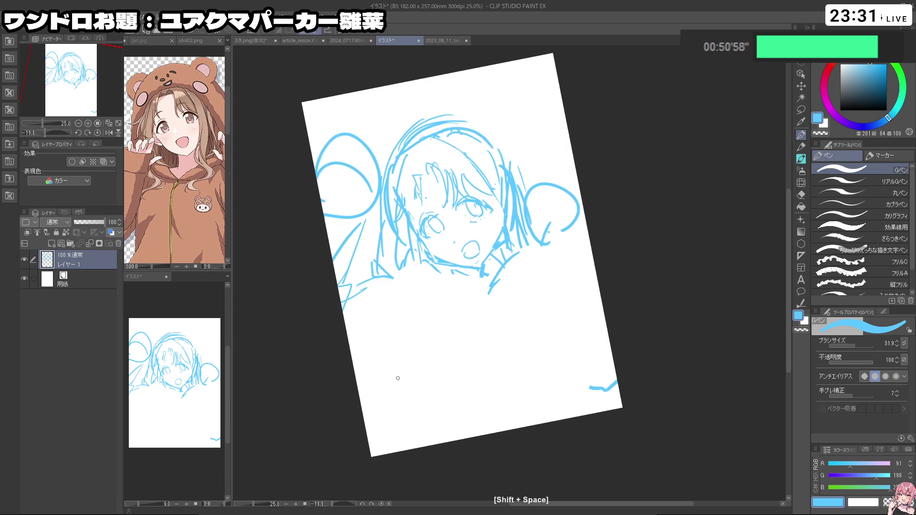
{"action": "key", "text": "shift+space"}
{"action": "mouse_move", "coordinate": [475, 425]}
{"action": "left_mouse_down"}
{"action": "mouse_move", "coordinate": [485, 444]}
{"action": "mouse_move", "coordinate": [472, 441]}
{"action": "left_mouse_up"}
{"action": "left_click", "coordinate": [801, 109]}
{"action": "mouse_move", "coordinate": [492, 300]}
{"action": "left_mouse_down"}
{"action": "mouse_move", "coordinate": [432, 314]}
{"action": "mouse_move", "coordinate": [390, 224]}
{"action": "mouse_move", "coordinate": [470, 95]}
{"action": "mouse_move", "coordinate": [525, 203]}
{"action": "mouse_move", "coordinate": [512, 302]}
{"action": "left_mouse_up"}
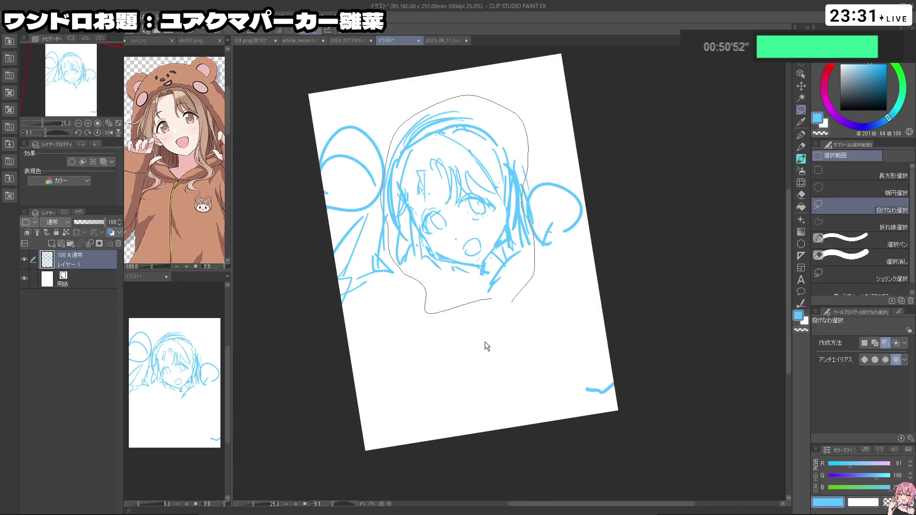
{"action": "left_click", "coordinate": [477, 349]}
{"action": "mouse_move", "coordinate": [584, 328]}
{"action": "left_mouse_down"}
{"action": "mouse_move", "coordinate": [547, 305]}
{"action": "mouse_move", "coordinate": [528, 315]}
{"action": "mouse_move", "coordinate": [506, 305]}
{"action": "left_mouse_up"}
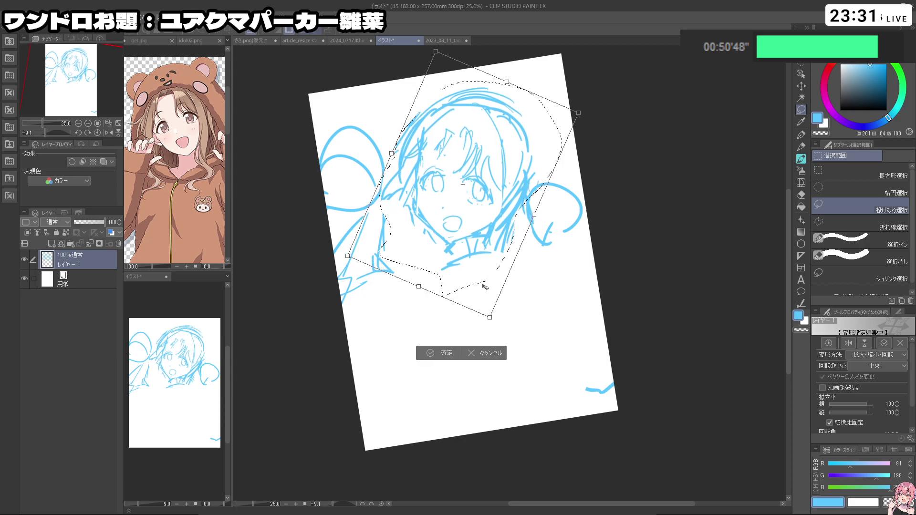
{"action": "left_click", "coordinate": [474, 373]}
{"action": "left_click", "coordinate": [373, 347]}
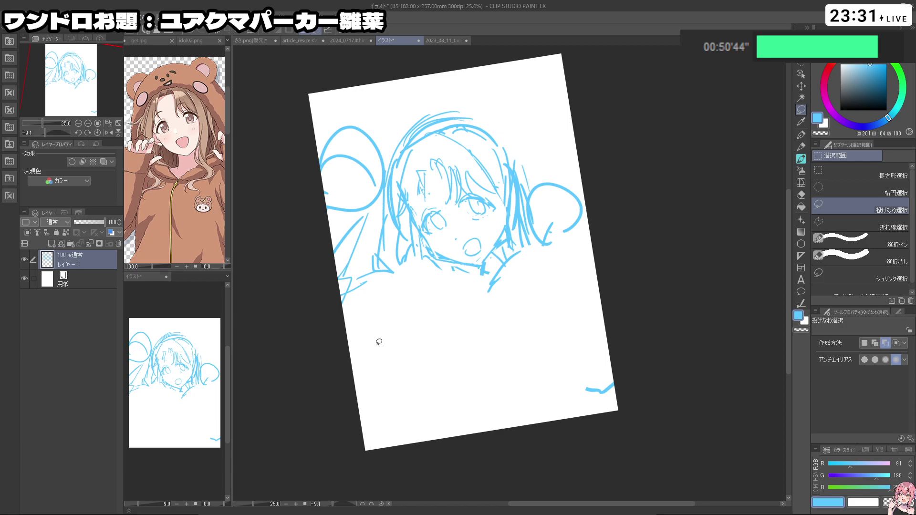
- Delete the existing rough layer and add a new empty layer, ready for a fresh pen sketch
{"action": "left_click", "coordinate": [119, 244]}
{"action": "left_click", "coordinate": [52, 244]}
{"action": "left_click", "coordinate": [801, 135]}
- Sketch an oval head outline in the upper middle of the page with a rounded jaw
{"action": "left_click_drag", "start_coordinate": [407, 237], "coordinate": [472, 253]}
{"action": "key", "text": "ctrl+z"}
{"action": "mouse_move", "coordinate": [424, 120]}
{"action": "left_mouse_down"}
{"action": "mouse_move", "coordinate": [400, 146]}
{"action": "mouse_move", "coordinate": [422, 239]}
{"action": "left_mouse_up"}
{"action": "mouse_move", "coordinate": [399, 186]}
{"action": "left_mouse_down"}
{"action": "mouse_move", "coordinate": [484, 124]}
{"action": "mouse_move", "coordinate": [482, 234]}
{"action": "left_mouse_up"}
{"action": "mouse_move", "coordinate": [406, 219]}
{"action": "left_mouse_down"}
{"action": "mouse_move", "coordinate": [466, 251]}
{"action": "mouse_move", "coordinate": [491, 241]}
{"action": "left_mouse_up"}
{"action": "left_click_drag", "start_coordinate": [507, 218], "coordinate": [484, 250]}
{"action": "mouse_move", "coordinate": [351, 227]}
{"action": "left_mouse_down"}
{"action": "mouse_move", "coordinate": [337, 273]}
{"action": "mouse_move", "coordinate": [388, 249]}
{"action": "mouse_move", "coordinate": [338, 261]}
{"action": "mouse_move", "coordinate": [339, 283]}
{"action": "mouse_move", "coordinate": [382, 309]}
{"action": "mouse_move", "coordinate": [370, 324]}
{"action": "left_mouse_up"}
{"action": "key", "text": "ctrl+z"}
{"action": "key", "text": "ctrl+z"}
- Try a neck, sloping shoulders and round hand shapes on both sides below the head
{"action": "left_click_drag", "start_coordinate": [372, 257], "coordinate": [395, 275]}
{"action": "mouse_move", "coordinate": [579, 224]}
{"action": "left_mouse_down"}
{"action": "mouse_move", "coordinate": [525, 268]}
{"action": "mouse_move", "coordinate": [590, 234]}
{"action": "left_mouse_up"}
{"action": "mouse_move", "coordinate": [446, 222]}
{"action": "left_mouse_down"}
{"action": "mouse_move", "coordinate": [472, 219]}
{"action": "mouse_move", "coordinate": [447, 228]}
{"action": "mouse_move", "coordinate": [465, 231]}
{"action": "left_mouse_up"}
{"action": "key", "text": "ctrl+z"}
{"action": "left_click_drag", "start_coordinate": [348, 260], "coordinate": [377, 305]}
{"action": "key", "text": "ctrl+z"}
{"action": "left_click_drag", "start_coordinate": [465, 254], "coordinate": [462, 276]}
{"action": "mouse_move", "coordinate": [480, 250]}
{"action": "left_mouse_down"}
{"action": "mouse_move", "coordinate": [462, 270]}
{"action": "mouse_move", "coordinate": [467, 278]}
{"action": "mouse_move", "coordinate": [456, 259]}
{"action": "mouse_move", "coordinate": [476, 280]}
{"action": "left_mouse_up"}
{"action": "key", "text": "ctrl+z"}
{"action": "key", "text": "ctrl+z"}
{"action": "key", "text": "ctrl+z"}
{"action": "key", "text": "ctrl+z"}
{"action": "key", "text": "ctrl+z"}
{"action": "mouse_move", "coordinate": [452, 268]}
{"action": "left_mouse_down"}
{"action": "mouse_move", "coordinate": [440, 277]}
{"action": "mouse_move", "coordinate": [429, 261]}
{"action": "mouse_move", "coordinate": [393, 252]}
{"action": "left_mouse_up"}
{"action": "key", "text": "ctrl+z"}
{"action": "left_click_drag", "start_coordinate": [391, 261], "coordinate": [381, 275]}
{"action": "key", "text": "ctrl+z"}
{"action": "left_click_drag", "start_coordinate": [479, 255], "coordinate": [518, 249]}
{"action": "left_click_drag", "start_coordinate": [384, 276], "coordinate": [378, 298]}
{"action": "key", "text": "ctrl+z"}
{"action": "key", "text": "shift+space"}
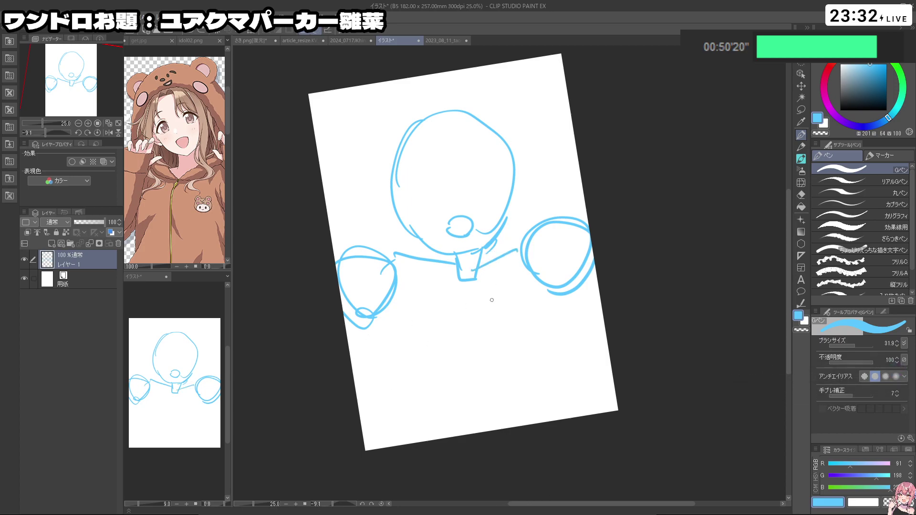
- Undo the neck, shoulders, hands and most of the head oval
{"action": "key", "text": "ctrl+z"}
{"action": "key", "text": "ctrl+z"}
{"action": "key", "text": "ctrl+z"}
{"action": "key", "text": "ctrl+z"}
{"action": "key", "text": "ctrl+z"}
{"action": "key", "text": "ctrl+z"}
{"action": "key", "text": "ctrl+z"}
{"action": "key", "text": "ctrl+z"}
{"action": "key", "text": "ctrl+z"}
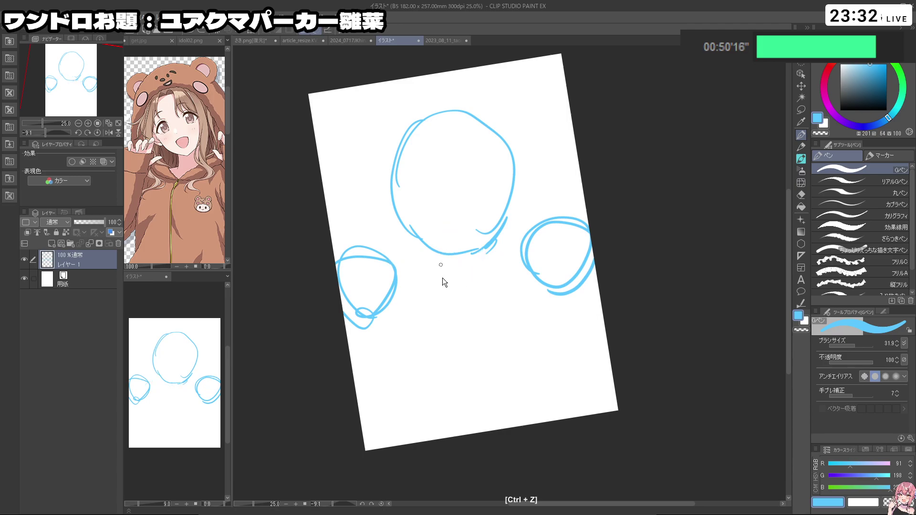
{"action": "key", "text": "ctrl+z"}
{"action": "key", "text": "ctrl+z"}
{"action": "key", "text": "ctrl+z"}
{"action": "key", "text": "ctrl+z"}
{"action": "key", "text": "ctrl+z"}
{"action": "key", "text": "ctrl+z"}
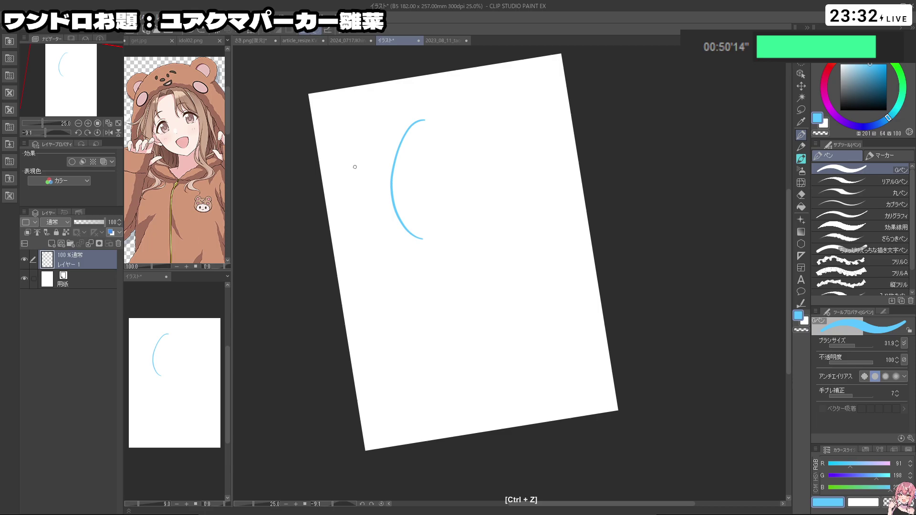
- Sketch a round head in the upper left of the page with a small mouth shape near its lower edge
{"action": "mouse_move", "coordinate": [371, 242]}
{"action": "left_mouse_down"}
{"action": "mouse_move", "coordinate": [419, 247]}
{"action": "mouse_move", "coordinate": [421, 119]}
{"action": "mouse_move", "coordinate": [443, 251]}
{"action": "left_mouse_up"}
{"action": "key", "text": "ctrl+z"}
{"action": "mouse_move", "coordinate": [453, 289]}
{"action": "left_mouse_down"}
{"action": "mouse_move", "coordinate": [543, 295]}
{"action": "mouse_move", "coordinate": [513, 203]}
{"action": "mouse_move", "coordinate": [477, 318]}
{"action": "mouse_move", "coordinate": [465, 299]}
{"action": "mouse_move", "coordinate": [522, 290]}
{"action": "left_mouse_up"}
{"action": "key", "text": "ctrl+z"}
{"action": "left_click_drag", "start_coordinate": [397, 228], "coordinate": [438, 236]}
{"action": "key", "text": "ctrl+z"}
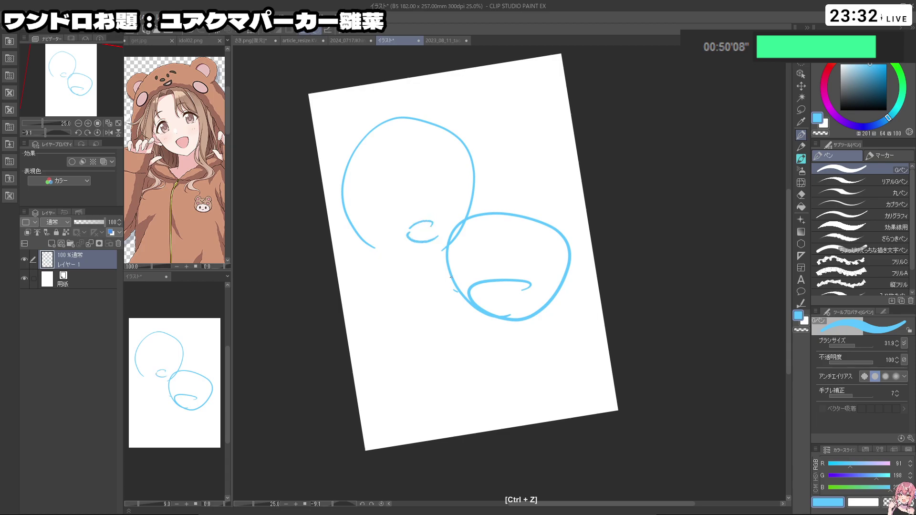
{"action": "key", "text": "ctrl+z"}
{"action": "key", "text": "ctrl+z"}
{"action": "key", "text": "ctrl+z"}
- Sketch the plush bear's hooded head and inner face outline below and to the right of the girl's head
{"action": "mouse_move", "coordinate": [513, 354]}
{"action": "left_mouse_down"}
{"action": "mouse_move", "coordinate": [500, 357]}
{"action": "mouse_move", "coordinate": [461, 338]}
{"action": "mouse_move", "coordinate": [568, 258]}
{"action": "left_mouse_up"}
{"action": "key", "text": "ctrl+z"}
{"action": "mouse_move", "coordinate": [527, 332]}
{"action": "left_mouse_down"}
{"action": "mouse_move", "coordinate": [506, 341]}
{"action": "mouse_move", "coordinate": [435, 279]}
{"action": "mouse_move", "coordinate": [513, 263]}
{"action": "mouse_move", "coordinate": [527, 303]}
{"action": "left_mouse_up"}
{"action": "mouse_move", "coordinate": [504, 322]}
{"action": "left_mouse_down"}
{"action": "mouse_move", "coordinate": [487, 319]}
{"action": "mouse_move", "coordinate": [547, 311]}
{"action": "left_mouse_up"}
{"action": "key", "text": "ctrl+z"}
{"action": "key", "text": "ctrl+z"}
{"action": "mouse_move", "coordinate": [476, 329]}
{"action": "left_mouse_down"}
{"action": "mouse_move", "coordinate": [462, 313]}
{"action": "mouse_move", "coordinate": [543, 254]}
{"action": "left_mouse_up"}
{"action": "mouse_move", "coordinate": [551, 268]}
{"action": "left_mouse_down"}
{"action": "mouse_move", "coordinate": [555, 312]}
{"action": "mouse_move", "coordinate": [514, 333]}
{"action": "left_mouse_up"}
{"action": "left_click_drag", "start_coordinate": [426, 280], "coordinate": [490, 338]}
{"action": "mouse_move", "coordinate": [442, 258]}
{"action": "left_mouse_down"}
{"action": "mouse_move", "coordinate": [426, 241]}
{"action": "mouse_move", "coordinate": [481, 252]}
{"action": "mouse_move", "coordinate": [506, 232]}
{"action": "mouse_move", "coordinate": [533, 233]}
{"action": "left_mouse_up"}
- Add rounded ears on both sides of the plush bear's head
{"action": "left_click_drag", "start_coordinate": [521, 233], "coordinate": [574, 241]}
{"action": "key", "text": "ctrl+z"}
{"action": "key", "text": "ctrl+z"}
{"action": "mouse_move", "coordinate": [432, 256]}
{"action": "left_mouse_down"}
{"action": "mouse_move", "coordinate": [458, 209]}
{"action": "mouse_move", "coordinate": [487, 246]}
{"action": "left_mouse_up"}
{"action": "left_click_drag", "start_coordinate": [456, 259], "coordinate": [471, 254]}
{"action": "key", "text": "ctrl+z"}
{"action": "mouse_move", "coordinate": [532, 235]}
{"action": "left_mouse_down"}
{"action": "mouse_move", "coordinate": [496, 233]}
{"action": "mouse_move", "coordinate": [545, 234]}
{"action": "left_mouse_up"}
{"action": "mouse_move", "coordinate": [540, 230]}
{"action": "left_mouse_down"}
{"action": "mouse_move", "coordinate": [566, 215]}
{"action": "mouse_move", "coordinate": [558, 258]}
{"action": "left_mouse_up"}
{"action": "key", "text": "ctrl+z"}
{"action": "mouse_move", "coordinate": [559, 259]}
{"action": "left_mouse_down"}
{"action": "mouse_move", "coordinate": [573, 285]}
{"action": "mouse_move", "coordinate": [567, 276]}
{"action": "mouse_move", "coordinate": [566, 290]}
{"action": "left_mouse_up"}
{"action": "key", "text": "ctrl+z"}
- Sketch the girl's shoulder and the upper outline of her sleeve beside the plush
{"action": "mouse_move", "coordinate": [403, 245]}
{"action": "left_mouse_down"}
{"action": "mouse_move", "coordinate": [427, 261]}
{"action": "mouse_move", "coordinate": [417, 265]}
{"action": "mouse_move", "coordinate": [432, 258]}
{"action": "left_mouse_up"}
{"action": "key", "text": "ctrl+z"}
{"action": "key", "text": "ctrl+z"}
{"action": "left_click_drag", "start_coordinate": [397, 227], "coordinate": [429, 219]}
{"action": "key", "text": "ctrl+z"}
{"action": "mouse_move", "coordinate": [411, 222]}
{"action": "left_mouse_down"}
{"action": "mouse_move", "coordinate": [430, 245]}
{"action": "mouse_move", "coordinate": [427, 275]}
{"action": "mouse_move", "coordinate": [393, 275]}
{"action": "mouse_move", "coordinate": [355, 309]}
{"action": "left_mouse_up"}
{"action": "key", "text": "ctrl+z"}
{"action": "key", "text": "ctrl+z"}
{"action": "left_click_drag", "start_coordinate": [420, 285], "coordinate": [370, 320]}
{"action": "left_click_drag", "start_coordinate": [373, 326], "coordinate": [374, 330]}
{"action": "key", "text": "ctrl+z"}
{"action": "left_click_drag", "start_coordinate": [425, 270], "coordinate": [368, 327]}
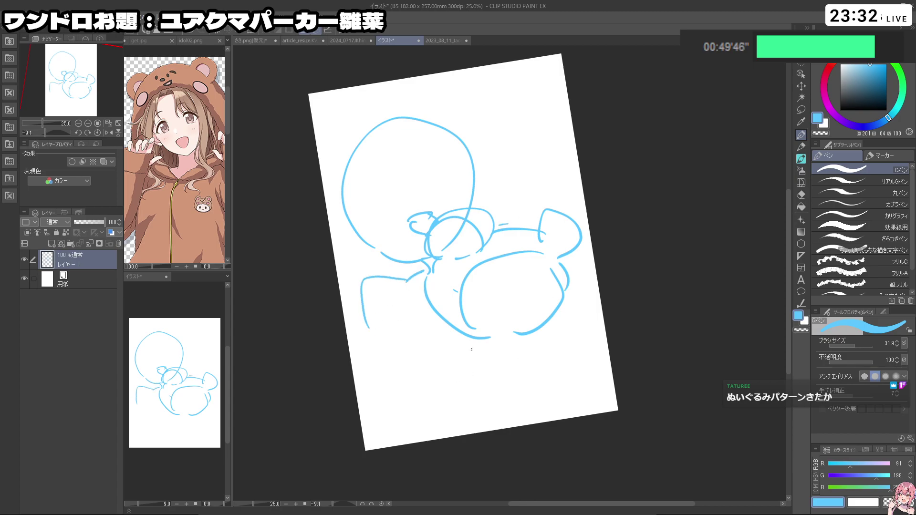
- Draw a small smile and two filled oval eyes on the plush bear's face
{"action": "left_click_drag", "start_coordinate": [504, 317], "coordinate": [523, 314]}
{"action": "mouse_move", "coordinate": [494, 286]}
{"action": "left_mouse_down"}
{"action": "mouse_move", "coordinate": [527, 295]}
{"action": "mouse_move", "coordinate": [528, 286]}
{"action": "mouse_move", "coordinate": [521, 300]}
{"action": "mouse_move", "coordinate": [484, 304]}
{"action": "left_mouse_up"}
{"action": "key", "text": "ctrl+z"}
{"action": "key", "text": "ctrl+z"}
{"action": "key", "text": "ctrl+z"}
{"action": "key", "text": "ctrl+z"}
{"action": "left_click_drag", "start_coordinate": [536, 283], "coordinate": [536, 300]}
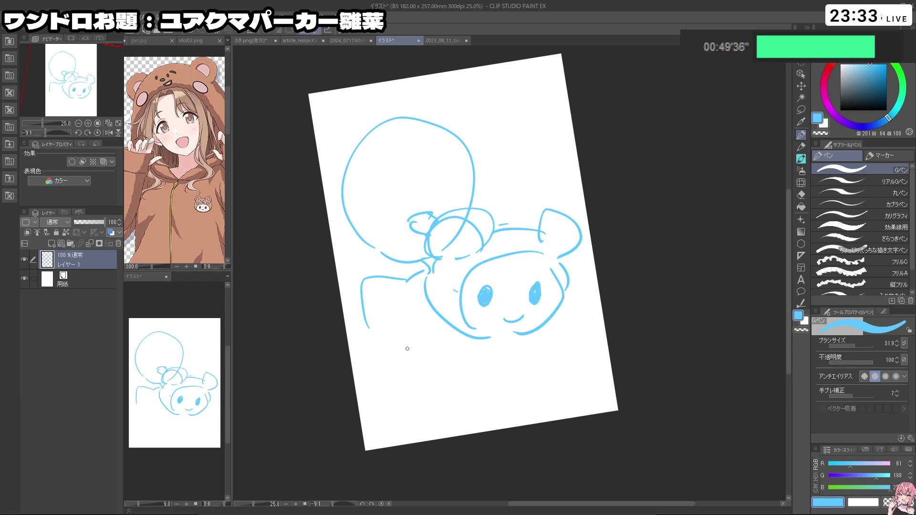
{"action": "key", "text": "ctrl+z"}
- Sketch the girl's arm wrapping under the plush bear's chin, with her hand at its lower right
{"action": "mouse_move", "coordinate": [368, 285]}
{"action": "left_mouse_down"}
{"action": "mouse_move", "coordinate": [359, 308]}
{"action": "mouse_move", "coordinate": [395, 406]}
{"action": "mouse_move", "coordinate": [469, 373]}
{"action": "left_mouse_up"}
{"action": "left_click_drag", "start_coordinate": [422, 405], "coordinate": [551, 347]}
{"action": "mouse_move", "coordinate": [557, 340]}
{"action": "left_mouse_down"}
{"action": "mouse_move", "coordinate": [574, 347]}
{"action": "mouse_move", "coordinate": [587, 379]}
{"action": "left_mouse_up"}
{"action": "key", "text": "ctrl+z"}
{"action": "mouse_move", "coordinate": [547, 337]}
{"action": "left_mouse_down"}
{"action": "mouse_move", "coordinate": [576, 342]}
{"action": "mouse_move", "coordinate": [589, 376]}
{"action": "mouse_move", "coordinate": [581, 371]}
{"action": "left_mouse_up"}
{"action": "key", "text": "ctrl+z"}
{"action": "left_click_drag", "start_coordinate": [510, 352], "coordinate": [452, 360]}
{"action": "key", "text": "ctrl+z"}
{"action": "mouse_move", "coordinate": [405, 343]}
{"action": "left_mouse_down"}
{"action": "mouse_move", "coordinate": [461, 362]}
{"action": "mouse_move", "coordinate": [469, 383]}
{"action": "mouse_move", "coordinate": [525, 348]}
{"action": "mouse_move", "coordinate": [597, 364]}
{"action": "mouse_move", "coordinate": [600, 379]}
{"action": "left_mouse_up"}
{"action": "key", "text": "ctrl+z"}
{"action": "key", "text": "ctrl+z"}
- Sketch the girl's hair falling along both sides of her head
{"action": "left_click_drag", "start_coordinate": [399, 287], "coordinate": [401, 289]}
{"action": "left_click_drag", "start_coordinate": [364, 248], "coordinate": [346, 274]}
{"action": "key", "text": "ctrl+z"}
{"action": "key", "text": "ctrl+z"}
{"action": "mouse_move", "coordinate": [338, 238]}
{"action": "left_mouse_down"}
{"action": "mouse_move", "coordinate": [338, 172]}
{"action": "mouse_move", "coordinate": [344, 278]}
{"action": "left_mouse_up"}
{"action": "left_click_drag", "start_coordinate": [350, 279], "coordinate": [361, 287]}
{"action": "mouse_move", "coordinate": [433, 137]}
{"action": "left_mouse_down"}
{"action": "mouse_move", "coordinate": [494, 190]}
{"action": "mouse_move", "coordinate": [488, 228]}
{"action": "left_mouse_up"}
{"action": "key", "text": "ctrl+z"}
{"action": "mouse_move", "coordinate": [499, 219]}
{"action": "left_mouse_down"}
{"action": "mouse_move", "coordinate": [510, 226]}
{"action": "mouse_move", "coordinate": [504, 238]}
{"action": "left_mouse_up"}
- Draw the hoodie's collar line across the shoulder below the girl's head
{"action": "left_click_drag", "start_coordinate": [380, 265], "coordinate": [414, 276]}
{"action": "key", "text": "ctrl+z"}
{"action": "left_click_drag", "start_coordinate": [351, 254], "coordinate": [433, 282]}
{"action": "left_click_drag", "start_coordinate": [381, 299], "coordinate": [433, 326]}
{"action": "key", "text": "ctrl+z"}
{"action": "key", "text": "ctrl+z"}
{"action": "mouse_move", "coordinate": [375, 283]}
{"action": "left_mouse_down"}
{"action": "mouse_move", "coordinate": [427, 291]}
{"action": "mouse_move", "coordinate": [424, 364]}
{"action": "left_mouse_up"}
{"action": "key", "text": "ctrl+z"}
- Add sleeve fold lines around the elbow and the lower contours at the bottom of the page
{"action": "key", "text": "ctrl+z"}
{"action": "left_click_drag", "start_coordinate": [385, 340], "coordinate": [422, 377]}
{"action": "mouse_move", "coordinate": [418, 363]}
{"action": "left_mouse_down"}
{"action": "mouse_move", "coordinate": [410, 385]}
{"action": "mouse_move", "coordinate": [381, 375]}
{"action": "left_mouse_up"}
{"action": "key", "text": "ctrl+z"}
{"action": "key", "text": "ctrl+z"}
{"action": "mouse_move", "coordinate": [419, 354]}
{"action": "left_mouse_down"}
{"action": "mouse_move", "coordinate": [445, 355]}
{"action": "mouse_move", "coordinate": [447, 367]}
{"action": "left_mouse_up"}
{"action": "mouse_move", "coordinate": [387, 396]}
{"action": "left_mouse_down"}
{"action": "mouse_move", "coordinate": [378, 403]}
{"action": "mouse_move", "coordinate": [386, 425]}
{"action": "left_mouse_up"}
{"action": "mouse_move", "coordinate": [384, 393]}
{"action": "left_mouse_down"}
{"action": "mouse_move", "coordinate": [418, 427]}
{"action": "mouse_move", "coordinate": [435, 428]}
{"action": "left_mouse_up"}
{"action": "left_click_drag", "start_coordinate": [440, 431], "coordinate": [477, 413]}
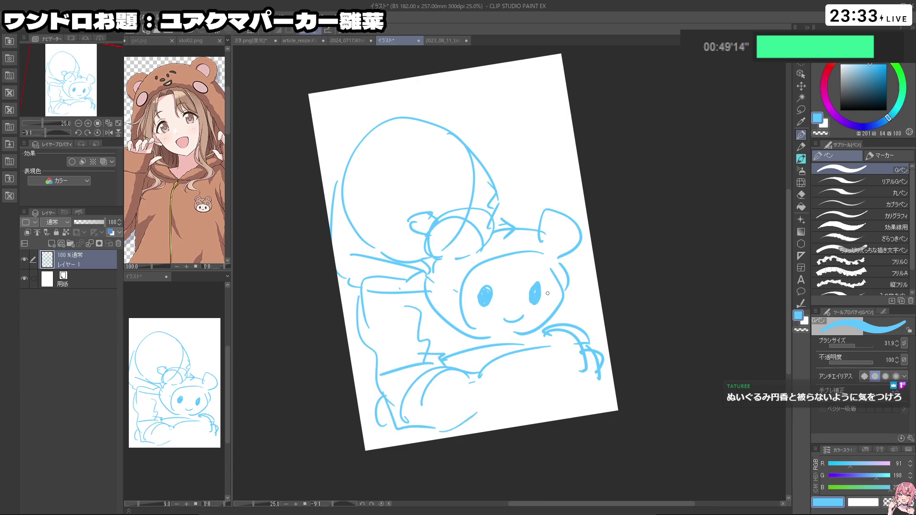
- Lasso the girl's head, tilt and reposition it slightly, and shift the whole sketch up and to the right
{"action": "left_click", "coordinate": [801, 110]}
{"action": "mouse_move", "coordinate": [488, 186]}
{"action": "left_mouse_down"}
{"action": "mouse_move", "coordinate": [446, 250]}
{"action": "mouse_move", "coordinate": [351, 230]}
{"action": "mouse_move", "coordinate": [492, 189]}
{"action": "mouse_move", "coordinate": [464, 207]}
{"action": "left_mouse_up"}
{"action": "key", "text": "ctrl+t"}
{"action": "left_click_drag", "start_coordinate": [521, 215], "coordinate": [525, 203]}
{"action": "left_click_drag", "start_coordinate": [460, 211], "coordinate": [461, 208]}
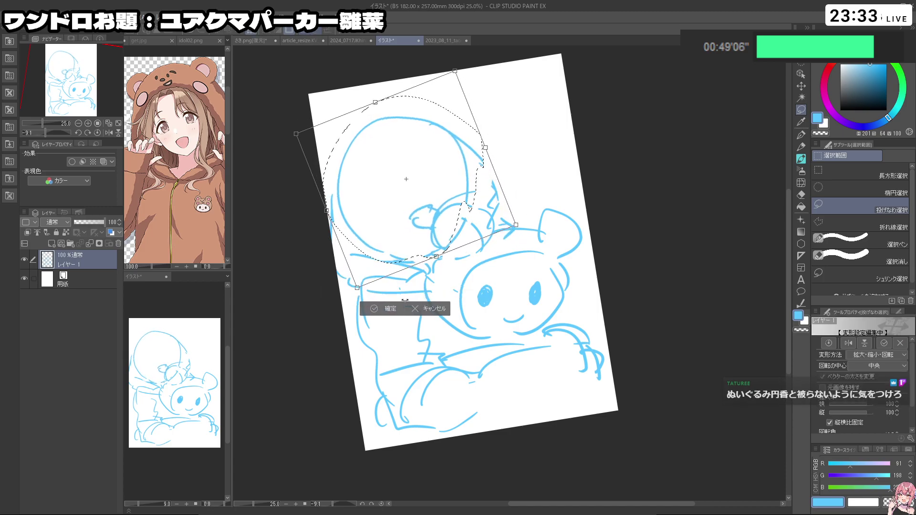
{"action": "left_click_drag", "start_coordinate": [407, 301], "coordinate": [390, 305]}
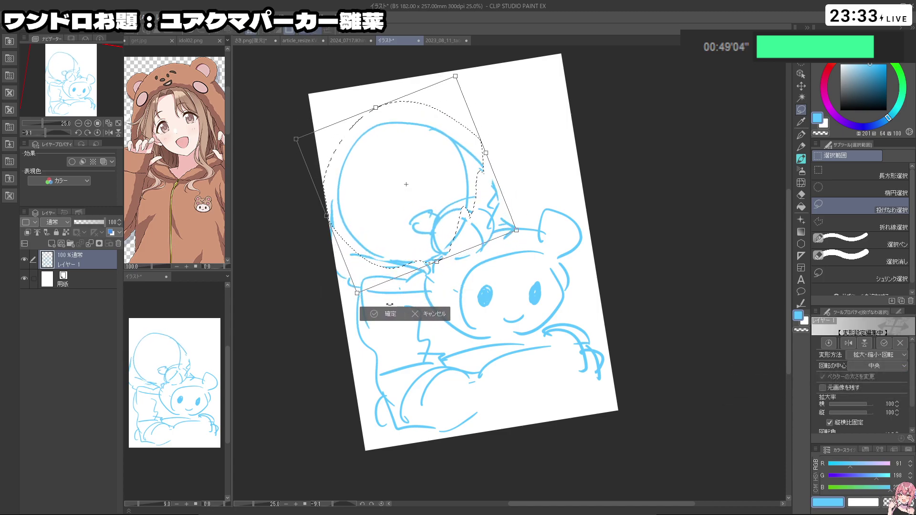
{"action": "key", "text": "Return"}
{"action": "key", "text": "ctrl+d"}
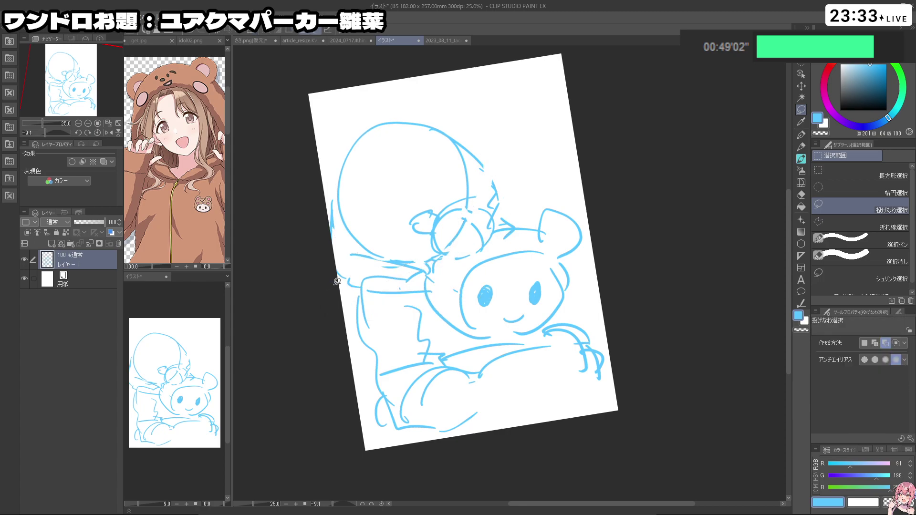
{"action": "key", "text": "k"}
{"action": "mouse_move", "coordinate": [538, 255]}
{"action": "left_mouse_down"}
{"action": "mouse_move", "coordinate": [555, 238]}
{"action": "mouse_move", "coordinate": [549, 222]}
{"action": "left_mouse_up"}
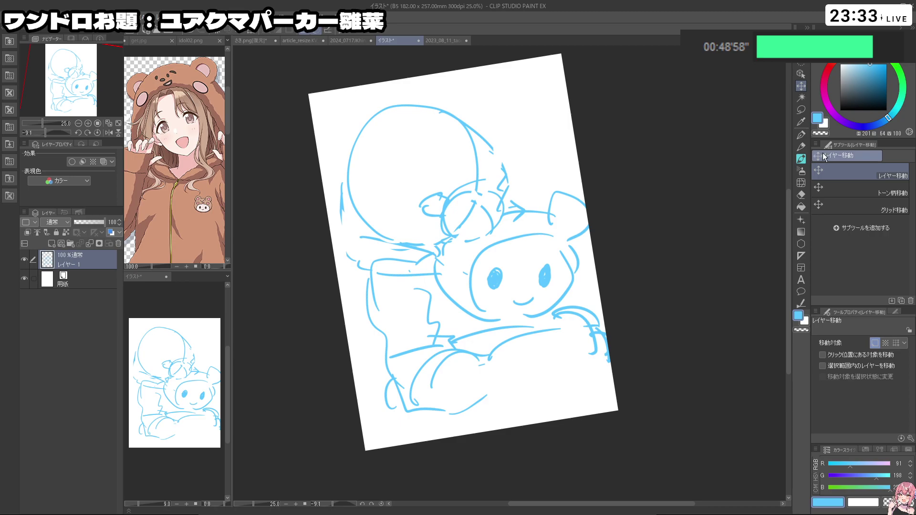
- Sketch the upper lids and irises of both of the girl's eyes inside the head circle with the G-pen
{"action": "key", "text": "p"}
{"action": "key", "text": "ctrl+z"}
{"action": "mouse_move", "coordinate": [372, 183]}
{"action": "left_mouse_down"}
{"action": "mouse_move", "coordinate": [385, 170]}
{"action": "mouse_move", "coordinate": [376, 195]}
{"action": "mouse_move", "coordinate": [399, 191]}
{"action": "left_mouse_up"}
{"action": "key", "text": "ctrl+z"}
{"action": "key", "text": "ctrl+z"}
{"action": "key", "text": "ctrl+z"}
{"action": "mouse_move", "coordinate": [423, 158]}
{"action": "left_mouse_down"}
{"action": "mouse_move", "coordinate": [435, 145]}
{"action": "mouse_move", "coordinate": [449, 160]}
{"action": "left_mouse_up"}
{"action": "key", "text": "ctrl+z"}
{"action": "key", "text": "ctrl+z"}
{"action": "left_click_drag", "start_coordinate": [424, 156], "coordinate": [437, 170]}
{"action": "key", "text": "ctrl+z"}
{"action": "left_click_drag", "start_coordinate": [434, 151], "coordinate": [442, 169]}
{"action": "key", "text": "ctrl+z"}
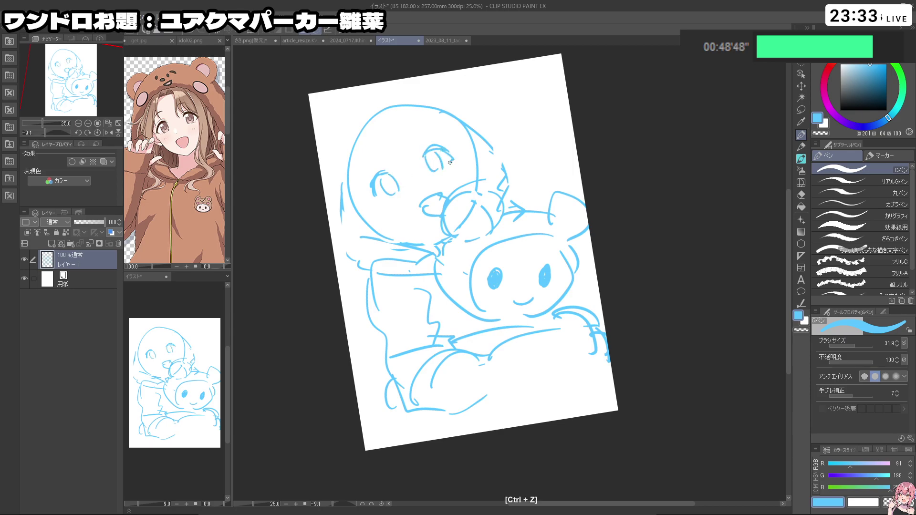
- Add the lower and outer lines of both eyes, erasing stray parts with the transparent colour
{"action": "key", "text": "ctrl+z"}
{"action": "left_click_drag", "start_coordinate": [374, 198], "coordinate": [380, 198]}
{"action": "left_click_drag", "start_coordinate": [387, 203], "coordinate": [397, 199]}
{"action": "key", "text": "c"}
{"action": "key", "text": "c"}
{"action": "key", "text": "c"}
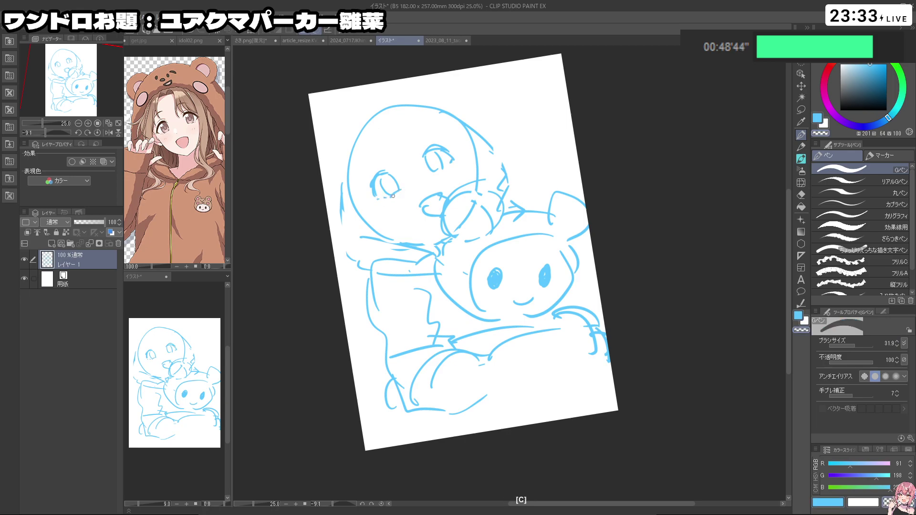
{"action": "key", "text": "c"}
{"action": "key", "text": "c"}
{"action": "key", "text": "c"}
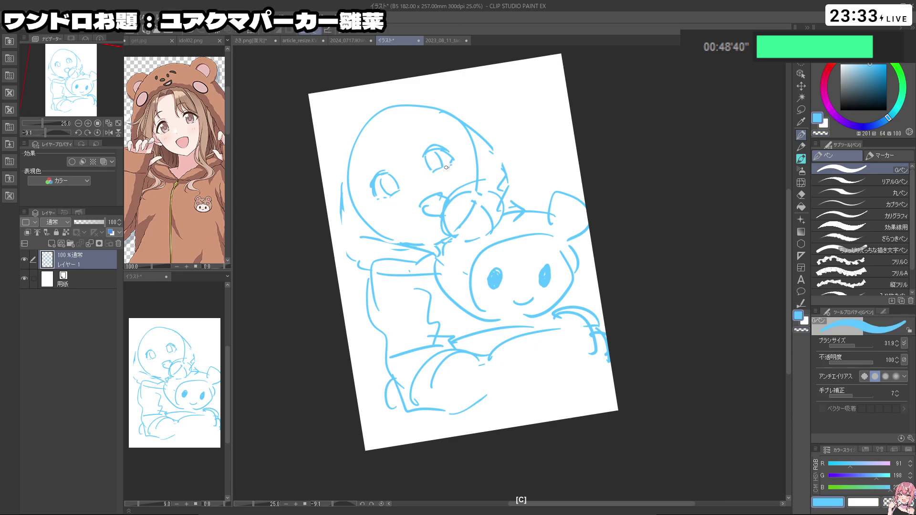
- Erase and redraw the iris of the girl's eye on the page's left side
{"action": "key", "text": "c"}
{"action": "key", "text": "c"}
{"action": "key", "text": "c"}
{"action": "key", "text": "c"}
{"action": "key", "text": "ctrl+z"}
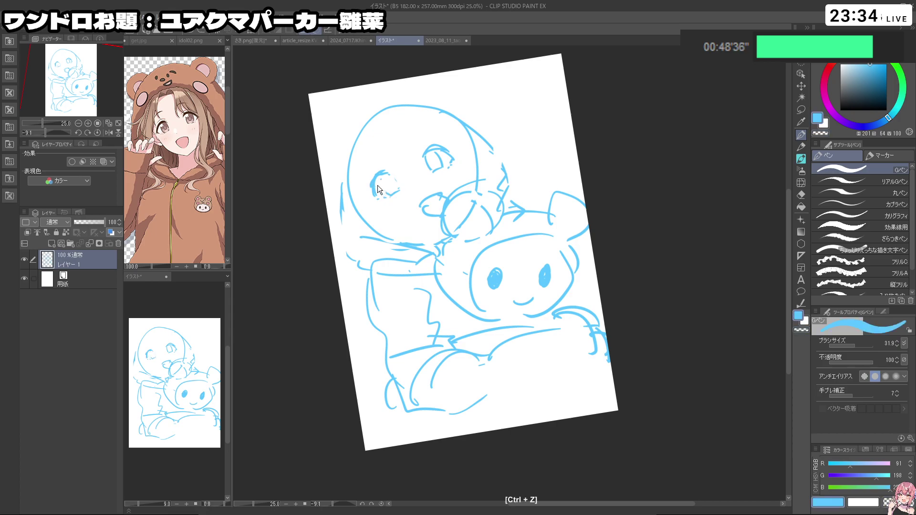
{"action": "key", "text": "ctrl+z"}
{"action": "left_click_drag", "start_coordinate": [378, 180], "coordinate": [394, 193]}
{"action": "key", "text": "ctrl+z"}
{"action": "key", "text": "ctrl+z"}
{"action": "left_click_drag", "start_coordinate": [376, 185], "coordinate": [388, 196]}
{"action": "key", "text": "ctrl+z"}
- Draw a long diagonal contour near the bottom of the page and start the hand shape below the plush's chin
{"action": "left_click_drag", "start_coordinate": [489, 406], "coordinate": [523, 399]}
{"action": "key", "text": "ctrl+z"}
{"action": "mouse_move", "coordinate": [435, 401]}
{"action": "left_mouse_down"}
{"action": "mouse_move", "coordinate": [472, 422]}
{"action": "mouse_move", "coordinate": [550, 383]}
{"action": "left_mouse_up"}
{"action": "key", "text": "ctrl+z"}
{"action": "left_click_drag", "start_coordinate": [485, 321], "coordinate": [500, 328]}
{"action": "left_click_drag", "start_coordinate": [475, 317], "coordinate": [463, 351]}
{"action": "key", "text": "ctrl+z"}
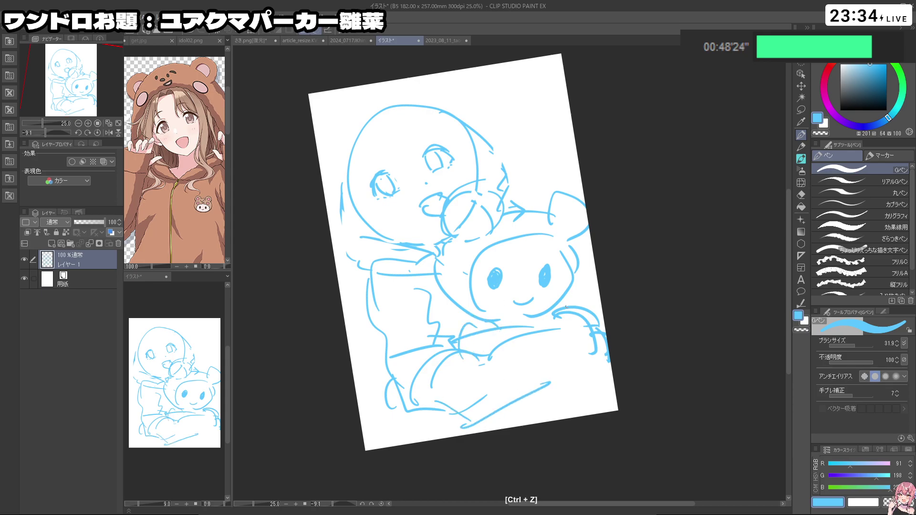
- Add a curve at the page edge beside the plush's face and round out the hand shape below its chin
{"action": "left_click_drag", "start_coordinate": [598, 274], "coordinate": [599, 274]}
{"action": "key", "text": "ctrl+z"}
{"action": "left_click_drag", "start_coordinate": [457, 336], "coordinate": [509, 371]}
{"action": "mouse_move", "coordinate": [458, 358]}
{"action": "left_mouse_down"}
{"action": "mouse_move", "coordinate": [483, 395]}
{"action": "mouse_move", "coordinate": [508, 370]}
{"action": "mouse_move", "coordinate": [492, 376]}
{"action": "left_mouse_up"}
{"action": "key", "text": "ctrl+z"}
{"action": "left_click_drag", "start_coordinate": [622, 300], "coordinate": [622, 318]}
{"action": "left_click_drag", "start_coordinate": [641, 401], "coordinate": [619, 354]}
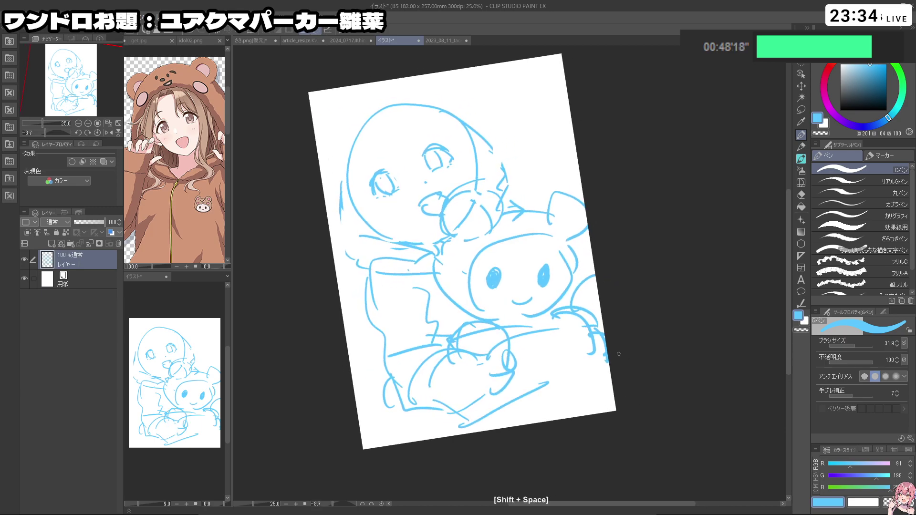
- Draw a long hair strand down the side of the girl's face past the plush's ear and touch up the chin
{"action": "left_click_drag", "start_coordinate": [456, 118], "coordinate": [473, 179]}
{"action": "key", "text": "ctrl+z"}
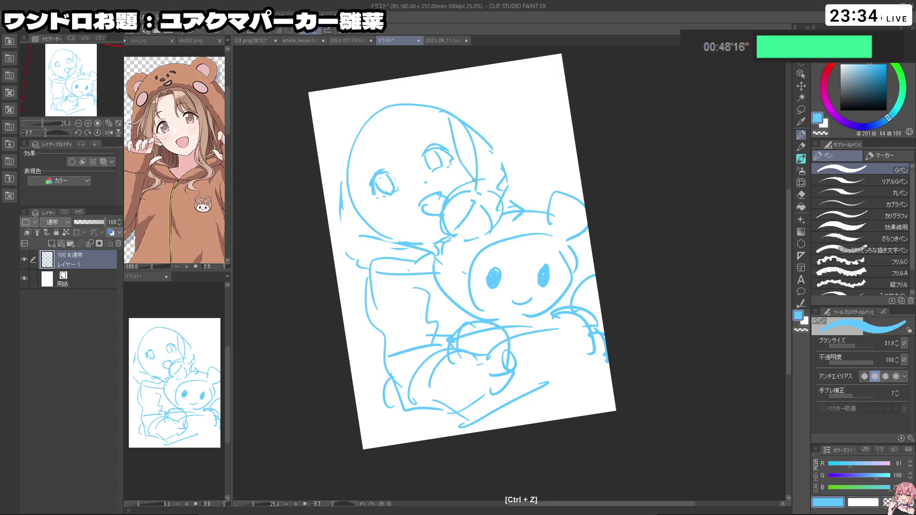
{"action": "key", "text": "ctrl+z"}
{"action": "key", "text": "ctrl+z"}
{"action": "key", "text": "ctrl+z"}
{"action": "mouse_move", "coordinate": [448, 115]}
{"action": "left_mouse_down"}
{"action": "mouse_move", "coordinate": [469, 179]}
{"action": "mouse_move", "coordinate": [457, 232]}
{"action": "left_mouse_up"}
{"action": "key", "text": "ctrl+z"}
{"action": "left_click_drag", "start_coordinate": [405, 243], "coordinate": [431, 240]}
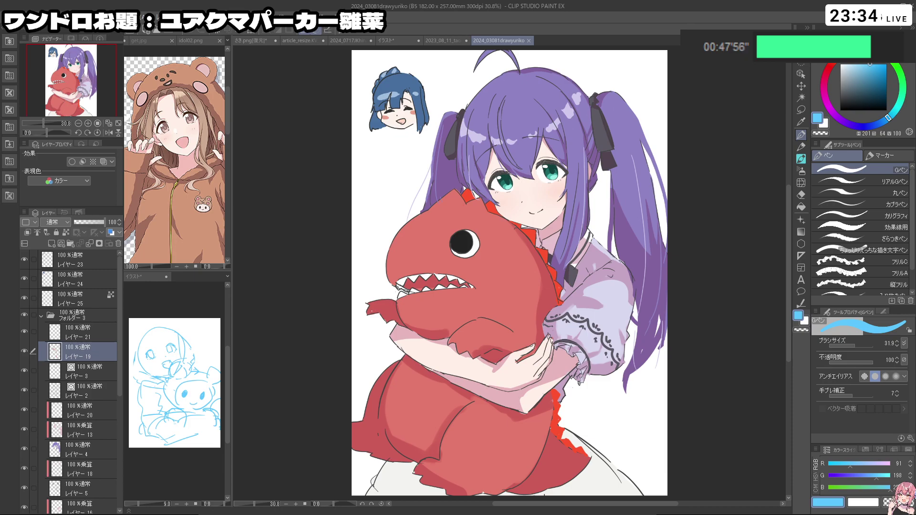
- Examine earlier illustrations of characters hugging plush toys for the pose, close them, and return to the sketch
{"action": "left_click", "coordinate": [528, 40]}
{"action": "left_click", "coordinate": [394, 41]}
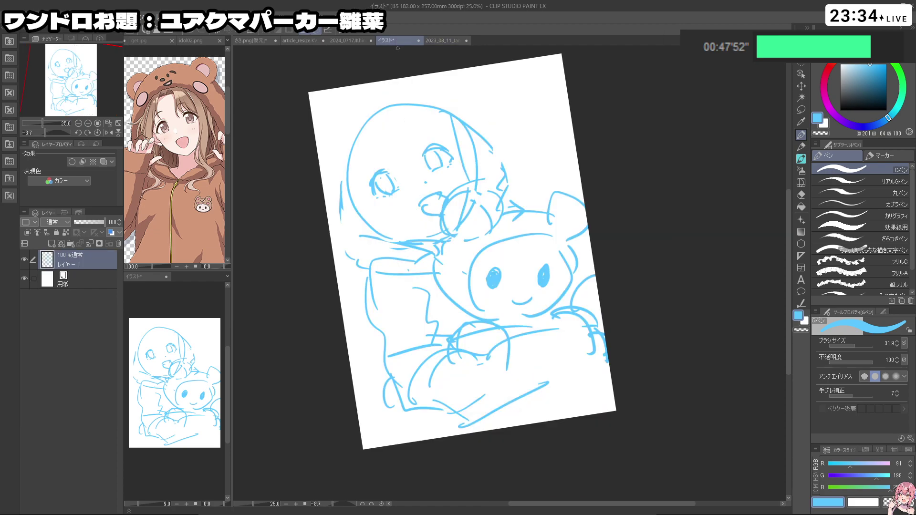
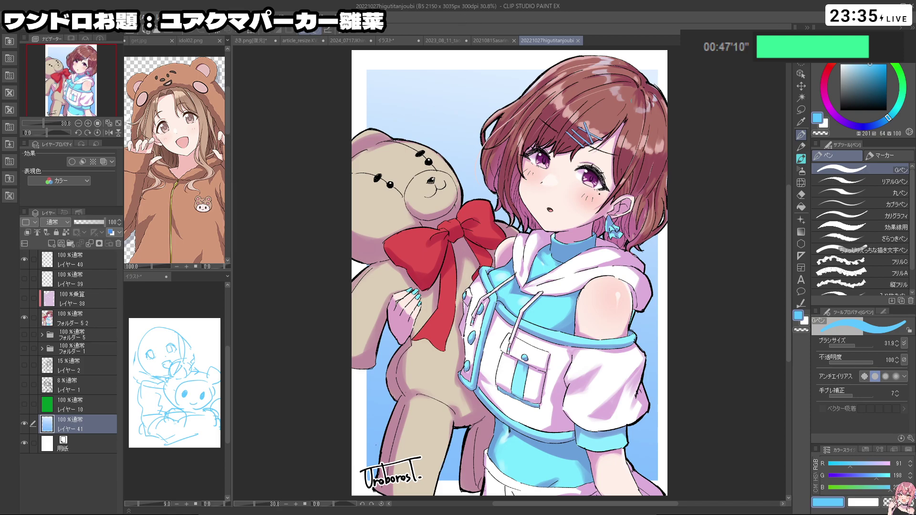
{"action": "left_click", "coordinate": [510, 40]}
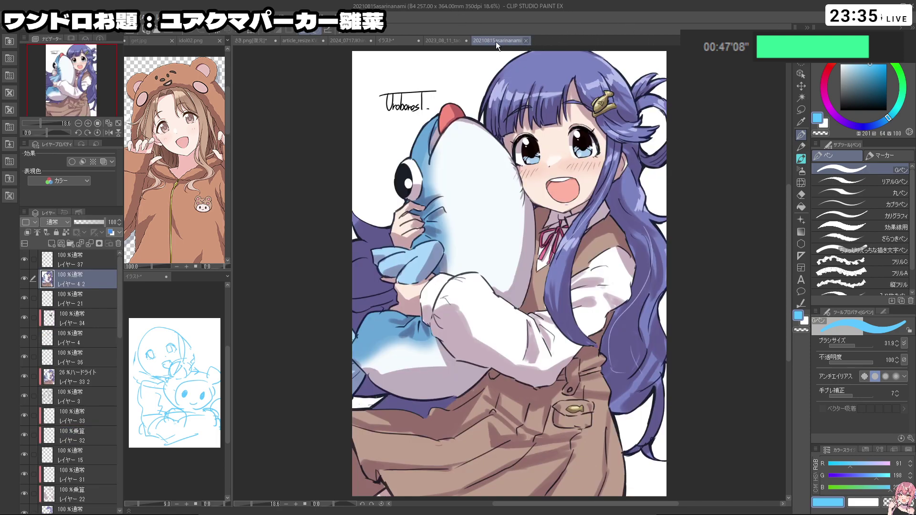
{"action": "left_click", "coordinate": [526, 41]}
{"action": "left_click", "coordinate": [484, 41]}
{"action": "left_click", "coordinate": [469, 197]}
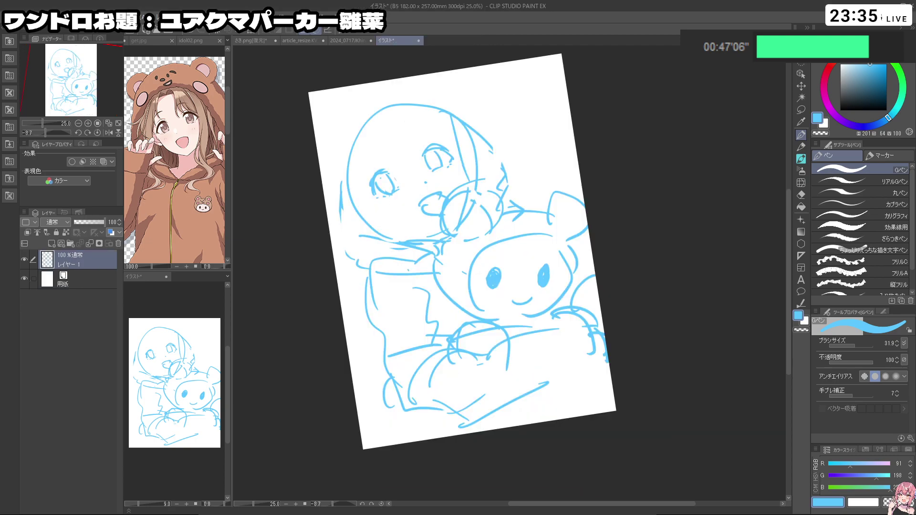
- Rough in a raised hand beside the girl's head with a round palm, a thumb and the first finger
{"action": "left_click_drag", "start_coordinate": [605, 158], "coordinate": [665, 257]}
{"action": "key", "text": "ctrl+z"}
{"action": "mouse_move", "coordinate": [530, 195]}
{"action": "left_mouse_down"}
{"action": "mouse_move", "coordinate": [519, 169]}
{"action": "mouse_move", "coordinate": [543, 182]}
{"action": "mouse_move", "coordinate": [530, 149]}
{"action": "mouse_move", "coordinate": [513, 169]}
{"action": "mouse_move", "coordinate": [519, 164]}
{"action": "mouse_move", "coordinate": [498, 163]}
{"action": "mouse_move", "coordinate": [515, 181]}
{"action": "left_mouse_up"}
{"action": "key", "text": "ctrl+z"}
{"action": "key", "text": "ctrl+z"}
{"action": "left_click_drag", "start_coordinate": [520, 130], "coordinate": [508, 150]}
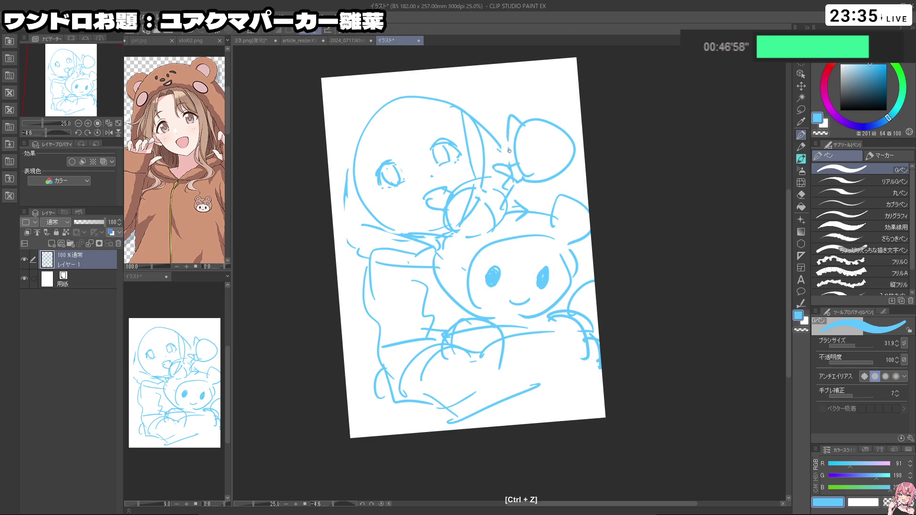
- Draw the fingers of the raised hand over the palm circle and add the sleeve line at the page edge
{"action": "key", "text": "ctrl+z"}
{"action": "mouse_move", "coordinate": [540, 122]}
{"action": "left_mouse_down"}
{"action": "mouse_move", "coordinate": [525, 147]}
{"action": "mouse_move", "coordinate": [536, 114]}
{"action": "mouse_move", "coordinate": [529, 145]}
{"action": "mouse_move", "coordinate": [553, 137]}
{"action": "mouse_move", "coordinate": [566, 153]}
{"action": "mouse_move", "coordinate": [561, 183]}
{"action": "mouse_move", "coordinate": [568, 179]}
{"action": "left_mouse_up"}
{"action": "key", "text": "ctrl+z"}
{"action": "key", "text": "ctrl+z"}
{"action": "key", "text": "ctrl+z"}
{"action": "key", "text": "ctrl+z"}
{"action": "key", "text": "ctrl+z"}
{"action": "mouse_move", "coordinate": [519, 147]}
{"action": "left_mouse_down"}
{"action": "mouse_move", "coordinate": [535, 194]}
{"action": "mouse_move", "coordinate": [542, 182]}
{"action": "left_mouse_up"}
{"action": "key", "text": "ctrl+z"}
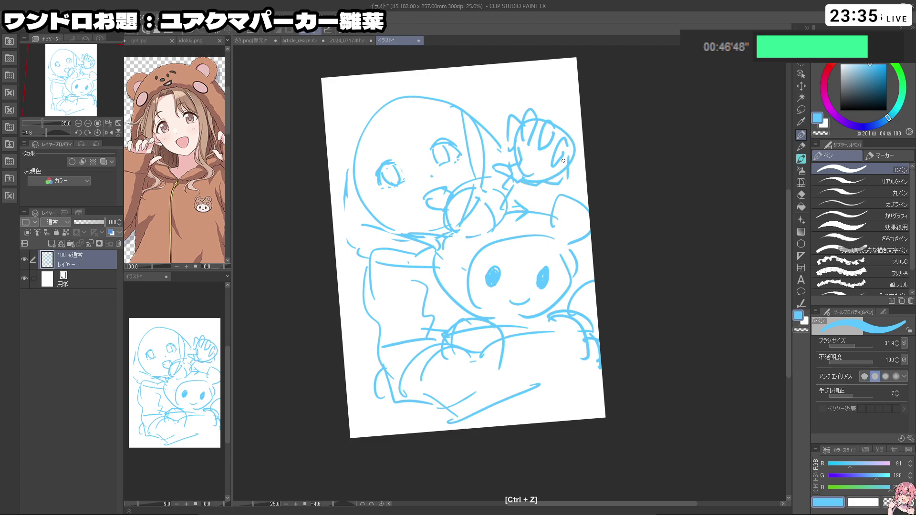
{"action": "left_click_drag", "start_coordinate": [570, 142], "coordinate": [584, 154]}
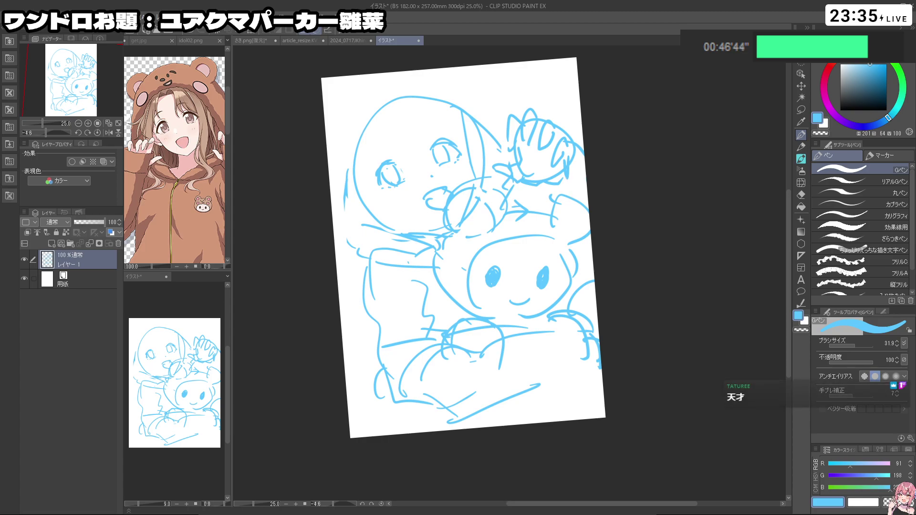
- Mirror the canvas view and erase most of the eye farther from the raised hand
{"action": "left_click", "coordinate": [108, 133]}
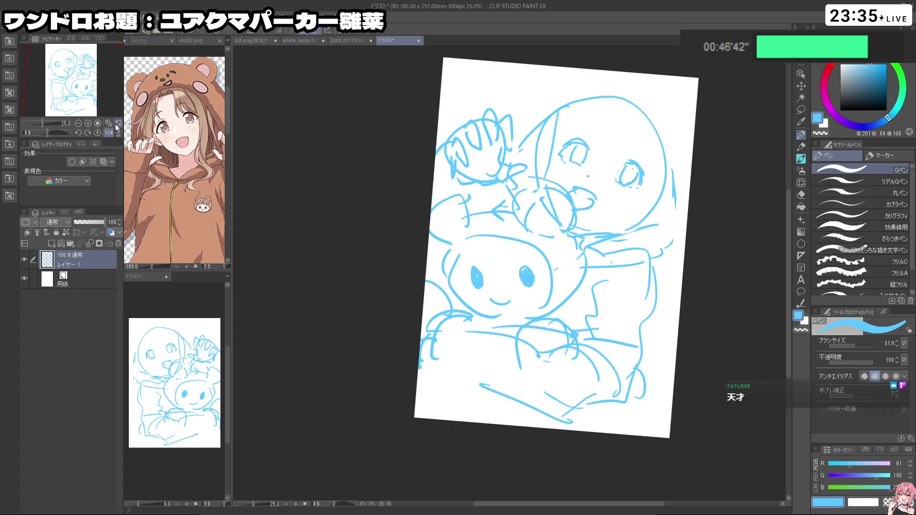
{"action": "key", "text": "space"}
{"action": "key", "text": "shift+space"}
{"action": "left_click_drag", "start_coordinate": [613, 470], "coordinate": [697, 388]}
{"action": "key", "text": "space"}
{"action": "left_click_drag", "start_coordinate": [570, 210], "coordinate": [575, 275]}
{"action": "key", "text": "ctrl+space"}
{"action": "mouse_move", "coordinate": [538, 183]}
{"action": "left_mouse_down"}
{"action": "mouse_move", "coordinate": [589, 196]}
{"action": "mouse_move", "coordinate": [563, 210]}
{"action": "mouse_move", "coordinate": [597, 184]}
{"action": "mouse_move", "coordinate": [573, 212]}
{"action": "mouse_move", "coordinate": [578, 180]}
{"action": "mouse_move", "coordinate": [594, 200]}
{"action": "left_mouse_up"}
{"action": "left_click", "coordinate": [559, 185], "text": "ctrl"}
{"action": "key", "text": "c"}
{"action": "key", "text": "ctrl+z"}
{"action": "key", "text": "ctrl+z"}
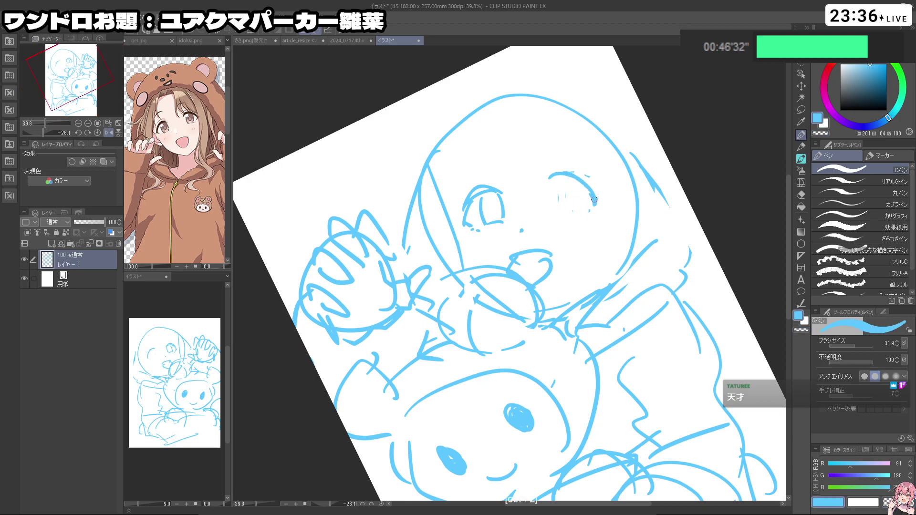
- Redraw the eye farther from the raised hand with lashes and an oval iris, using a brush size of 18.6
{"action": "key", "text": "ctrl+z"}
{"action": "mouse_move", "coordinate": [549, 180]}
{"action": "left_mouse_down"}
{"action": "mouse_move", "coordinate": [582, 193]}
{"action": "mouse_move", "coordinate": [556, 174]}
{"action": "mouse_move", "coordinate": [577, 182]}
{"action": "mouse_move", "coordinate": [560, 180]}
{"action": "mouse_move", "coordinate": [595, 199]}
{"action": "mouse_move", "coordinate": [585, 206]}
{"action": "mouse_move", "coordinate": [558, 186]}
{"action": "mouse_move", "coordinate": [565, 212]}
{"action": "mouse_move", "coordinate": [577, 187]}
{"action": "mouse_move", "coordinate": [564, 193]}
{"action": "mouse_move", "coordinate": [557, 182]}
{"action": "mouse_move", "coordinate": [565, 210]}
{"action": "left_mouse_up"}
{"action": "key", "text": "ctrl+z"}
{"action": "key", "text": "ctrl+z"}
{"action": "key", "text": "ctrl+z"}
{"action": "key", "text": "ctrl+z"}
{"action": "key", "text": "ctrl+z"}
{"action": "key", "text": "ctrl+z"}
{"action": "key", "text": "ctrl+z"}
{"action": "key", "text": "ctrl+z"}
{"action": "left_click_drag", "start_coordinate": [575, 186], "coordinate": [571, 211]}
{"action": "key", "text": "shift+space"}
{"action": "mouse_move", "coordinate": [586, 330]}
{"action": "left_mouse_down"}
{"action": "mouse_move", "coordinate": [534, 286]}
{"action": "mouse_move", "coordinate": [568, 182]}
{"action": "mouse_move", "coordinate": [568, 201]}
{"action": "mouse_move", "coordinate": [542, 174]}
{"action": "left_mouse_up"}
{"action": "key", "text": "ctrl+z"}
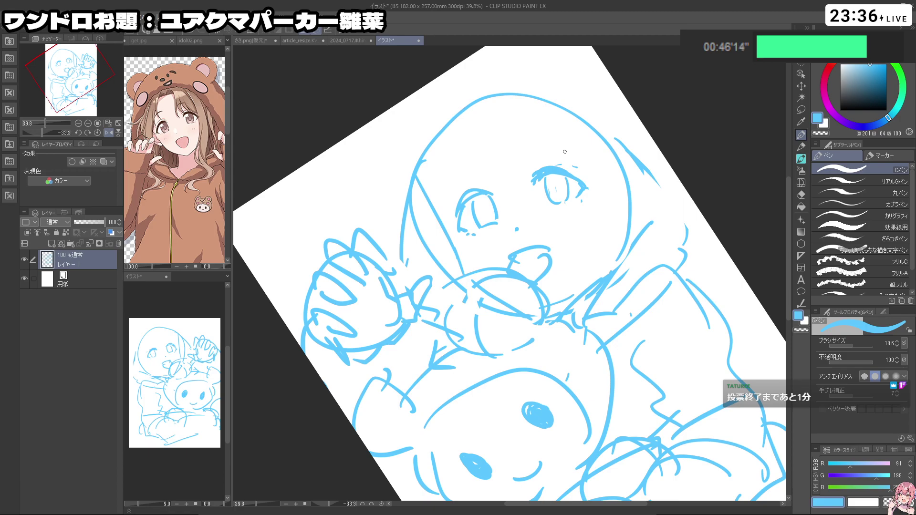
- Refine the outer line of the eye nearer the raised hand and the upper lashes of the other eye
{"action": "mouse_move", "coordinate": [463, 200]}
{"action": "left_mouse_down"}
{"action": "mouse_move", "coordinate": [494, 190]}
{"action": "mouse_move", "coordinate": [464, 208]}
{"action": "mouse_move", "coordinate": [498, 196]}
{"action": "mouse_move", "coordinate": [457, 222]}
{"action": "left_mouse_up"}
{"action": "key", "text": "ctrl+z"}
{"action": "key", "text": "ctrl+z"}
{"action": "key", "text": "ctrl+z"}
{"action": "left_click_drag", "start_coordinate": [534, 173], "coordinate": [550, 162]}
{"action": "mouse_move", "coordinate": [606, 194]}
{"action": "left_mouse_down"}
{"action": "mouse_move", "coordinate": [652, 234]}
{"action": "mouse_move", "coordinate": [594, 239]}
{"action": "left_mouse_up"}
{"action": "mouse_move", "coordinate": [594, 238]}
{"action": "left_mouse_down"}
{"action": "mouse_move", "coordinate": [554, 214]}
{"action": "mouse_move", "coordinate": [598, 215]}
{"action": "left_mouse_up"}
{"action": "key", "text": "c"}
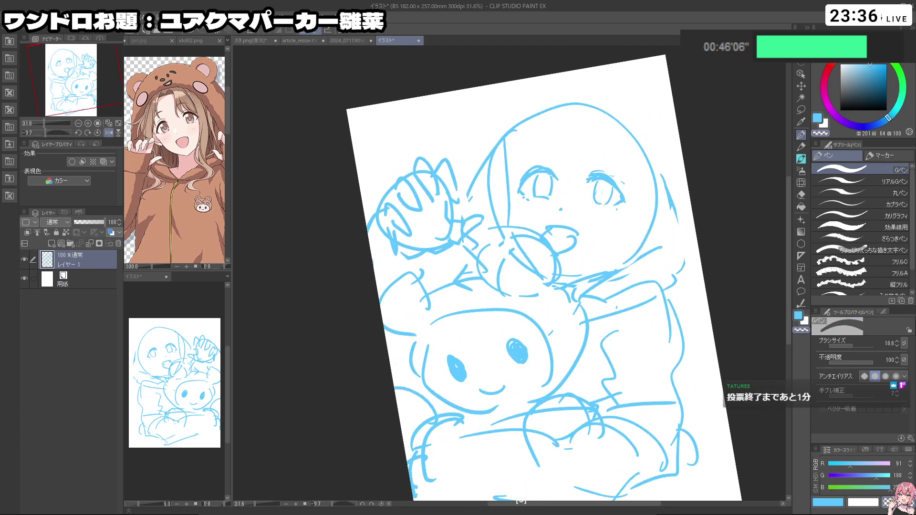
{"action": "key", "text": "ctrl+z"}
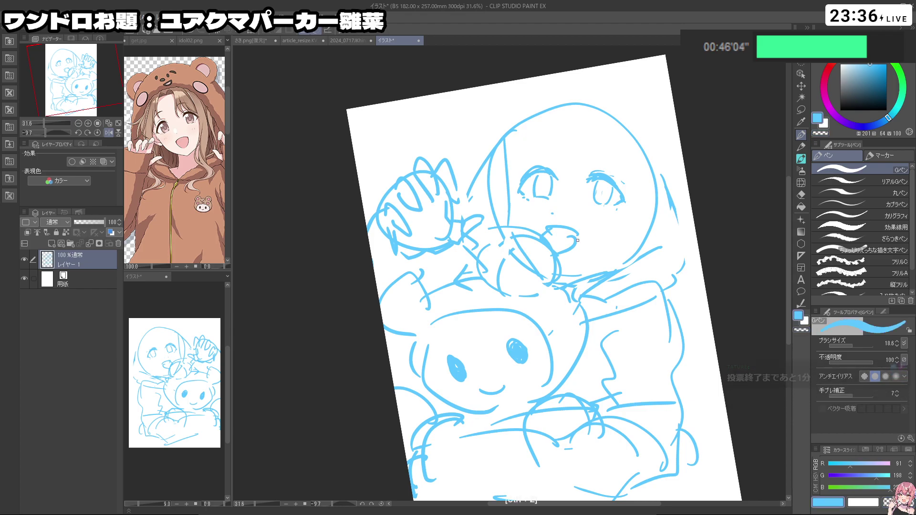
- Sketch the centre parting of the bangs on the girl's forehead with a lock curving down between the eyes
{"action": "left_click_drag", "start_coordinate": [632, 280], "coordinate": [632, 287]}
{"action": "left_click_drag", "start_coordinate": [580, 139], "coordinate": [584, 128]}
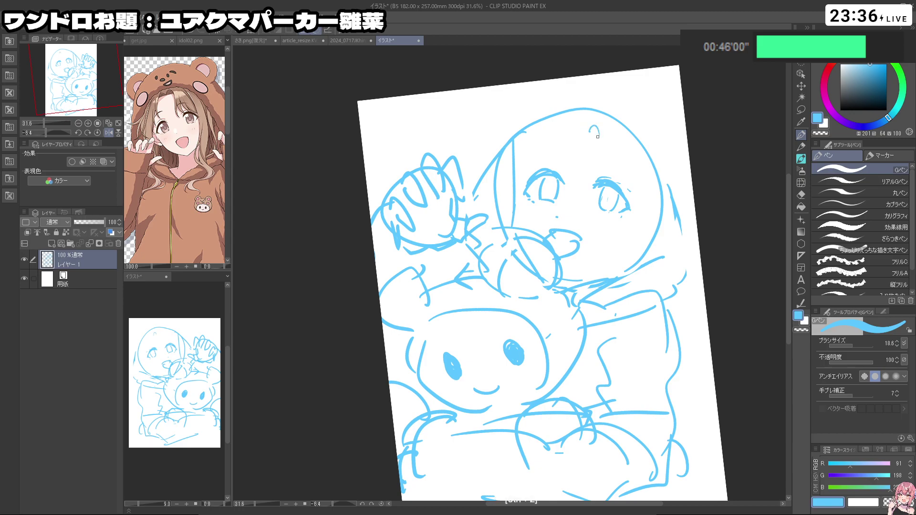
{"action": "left_click_drag", "start_coordinate": [515, 155], "coordinate": [509, 207]}
{"action": "key", "text": "ctrl+z"}
{"action": "key", "text": "ctrl+z"}
{"action": "left_click_drag", "start_coordinate": [602, 134], "coordinate": [579, 183]}
{"action": "key", "text": "ctrl+z"}
- Draw the remaining bangs strands falling over both eyes on either side of the parting
{"action": "mouse_move", "coordinate": [613, 132]}
{"action": "left_mouse_down"}
{"action": "mouse_move", "coordinate": [626, 173]}
{"action": "mouse_move", "coordinate": [605, 179]}
{"action": "left_mouse_up"}
{"action": "mouse_move", "coordinate": [613, 152]}
{"action": "left_mouse_down"}
{"action": "mouse_move", "coordinate": [610, 181]}
{"action": "mouse_move", "coordinate": [628, 188]}
{"action": "left_mouse_up"}
{"action": "mouse_move", "coordinate": [627, 144]}
{"action": "left_mouse_down"}
{"action": "mouse_move", "coordinate": [623, 200]}
{"action": "mouse_move", "coordinate": [637, 216]}
{"action": "mouse_move", "coordinate": [625, 194]}
{"action": "left_mouse_up"}
{"action": "key", "text": "ctrl+z"}
{"action": "left_click_drag", "start_coordinate": [557, 113], "coordinate": [539, 163]}
{"action": "key", "text": "ctrl+z"}
{"action": "key", "text": "ctrl+z"}
{"action": "mouse_move", "coordinate": [548, 121]}
{"action": "left_mouse_down"}
{"action": "mouse_move", "coordinate": [537, 161]}
{"action": "mouse_move", "coordinate": [516, 171]}
{"action": "left_mouse_up"}
{"action": "key", "text": "ctrl+z"}
{"action": "left_click_drag", "start_coordinate": [518, 137], "coordinate": [513, 185]}
{"action": "left_click_drag", "start_coordinate": [619, 145], "coordinate": [610, 187]}
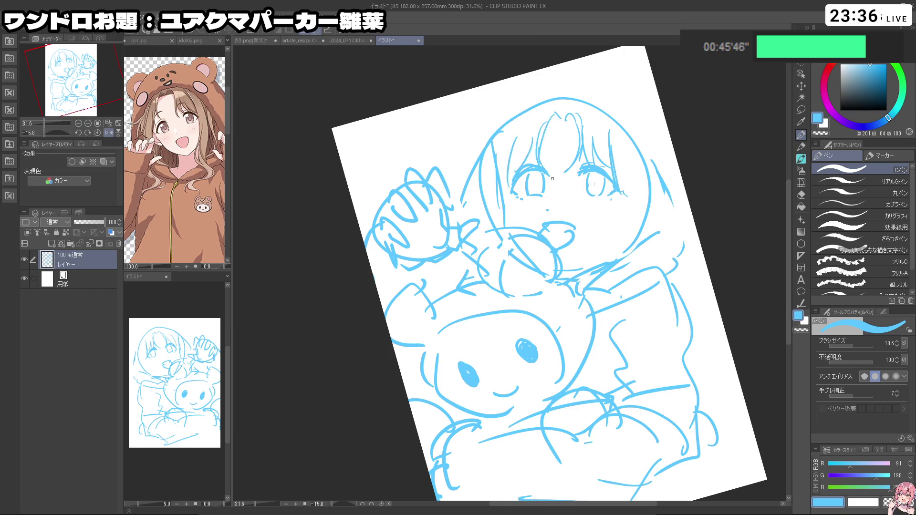
- Erase and redraw the iris of the eye nearer the raised hand as a rounder oval
{"action": "key", "text": "c"}
{"action": "key", "text": "c"}
{"action": "left_click_drag", "start_coordinate": [529, 193], "coordinate": [542, 195]}
{"action": "key", "text": "ctrl+z"}
{"action": "key", "text": "c"}
{"action": "key", "text": "c"}
{"action": "key", "text": "c"}
{"action": "key", "text": "c"}
{"action": "key", "text": "c"}
{"action": "key", "text": "c"}
{"action": "key", "text": "ctrl+z"}
{"action": "key", "text": "c"}
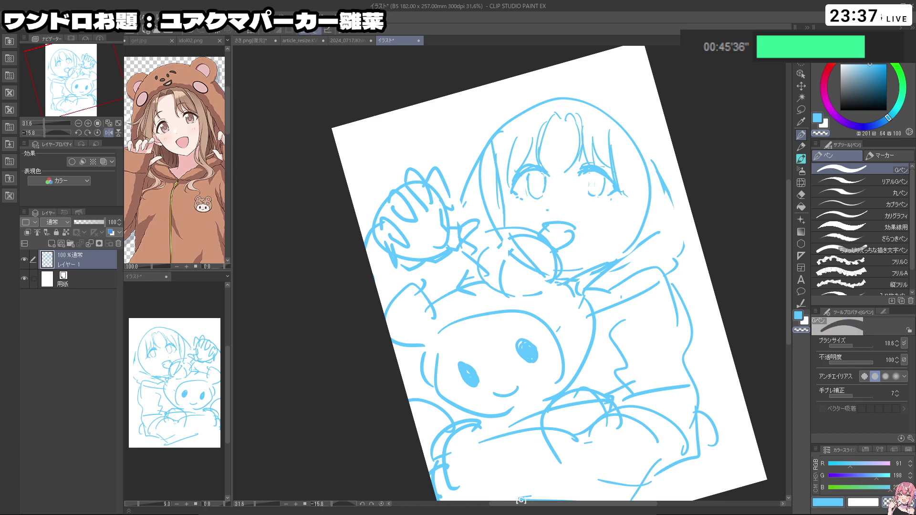
- Redraw the iris of the eye farther from the raised hand as a matching larger oval
{"action": "mouse_move", "coordinate": [604, 177]}
{"action": "left_mouse_down"}
{"action": "mouse_move", "coordinate": [598, 197]}
{"action": "mouse_move", "coordinate": [525, 167]}
{"action": "mouse_move", "coordinate": [596, 209]}
{"action": "left_mouse_up"}
{"action": "key", "text": "c"}
{"action": "key", "text": "c"}
{"action": "key", "text": "ctrl+z"}
{"action": "key", "text": "c"}
{"action": "key", "text": "ctrl+z"}
{"action": "key", "text": "ctrl+z"}
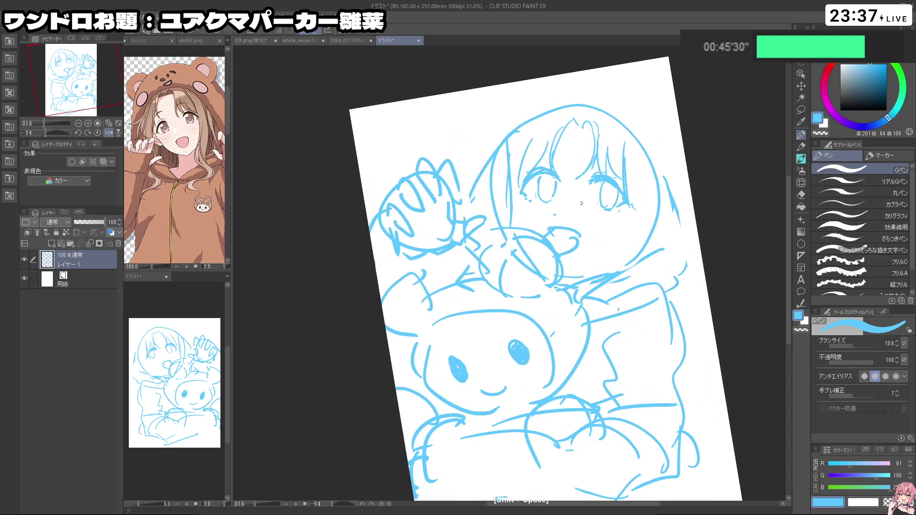
- Erase the old mouth and redraw it as a smaller open mouth below the nose
{"action": "key", "text": "c"}
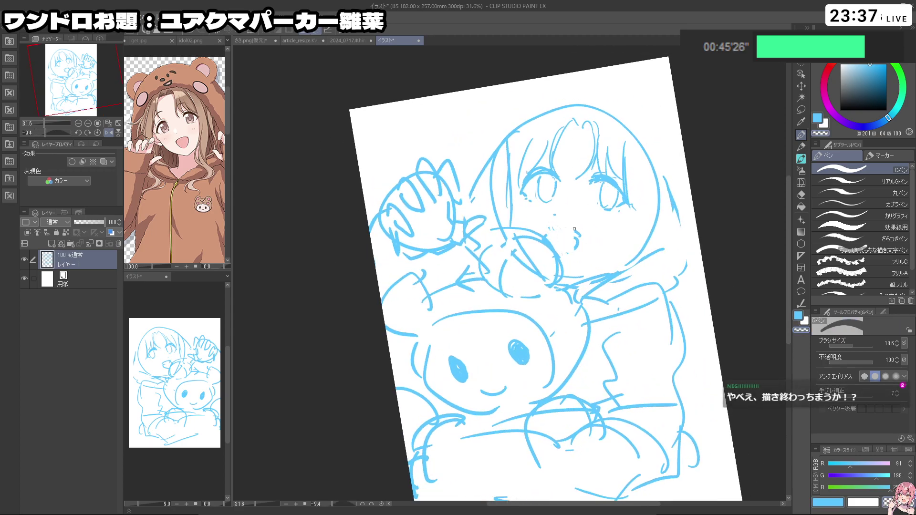
{"action": "key", "text": "c"}
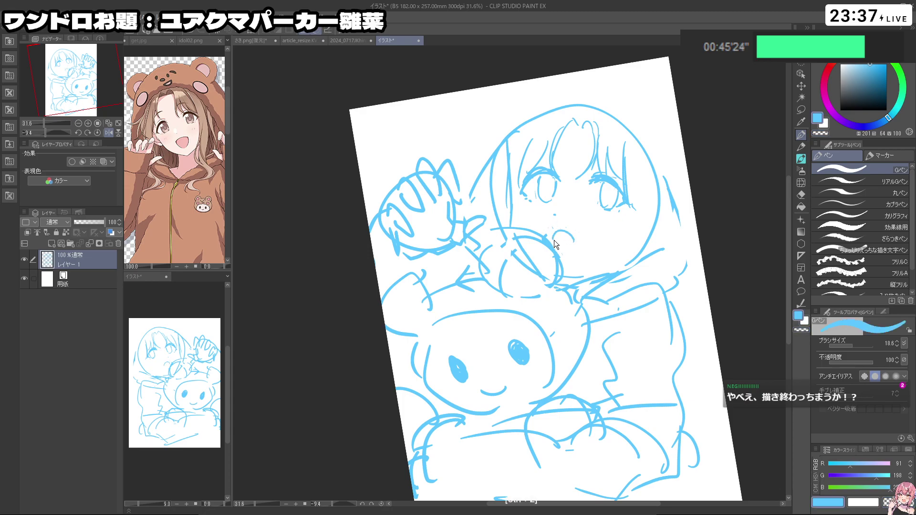
{"action": "key", "text": "ctrl+z"}
{"action": "left_click_drag", "start_coordinate": [571, 252], "coordinate": [555, 251]}
{"action": "mouse_move", "coordinate": [671, 289]}
{"action": "left_mouse_down"}
{"action": "mouse_move", "coordinate": [665, 229]}
{"action": "mouse_move", "coordinate": [670, 332]}
{"action": "left_mouse_up"}
- Lasso the girl's eyes and adjust their placement with Transform, including the eye farther from the raised hand on its own
{"action": "left_click", "coordinate": [801, 110]}
{"action": "mouse_move", "coordinate": [553, 215]}
{"action": "left_mouse_down"}
{"action": "mouse_move", "coordinate": [535, 192]}
{"action": "mouse_move", "coordinate": [554, 168]}
{"action": "mouse_move", "coordinate": [572, 172]}
{"action": "mouse_move", "coordinate": [568, 209]}
{"action": "left_mouse_up"}
{"action": "left_click", "coordinate": [565, 230]}
{"action": "left_click", "coordinate": [522, 230]}
{"action": "key", "text": "ctrl+d"}
{"action": "mouse_move", "coordinate": [614, 226]}
{"action": "left_mouse_down"}
{"action": "mouse_move", "coordinate": [597, 168]}
{"action": "mouse_move", "coordinate": [633, 202]}
{"action": "mouse_move", "coordinate": [618, 218]}
{"action": "left_mouse_up"}
{"action": "left_click", "coordinate": [616, 242]}
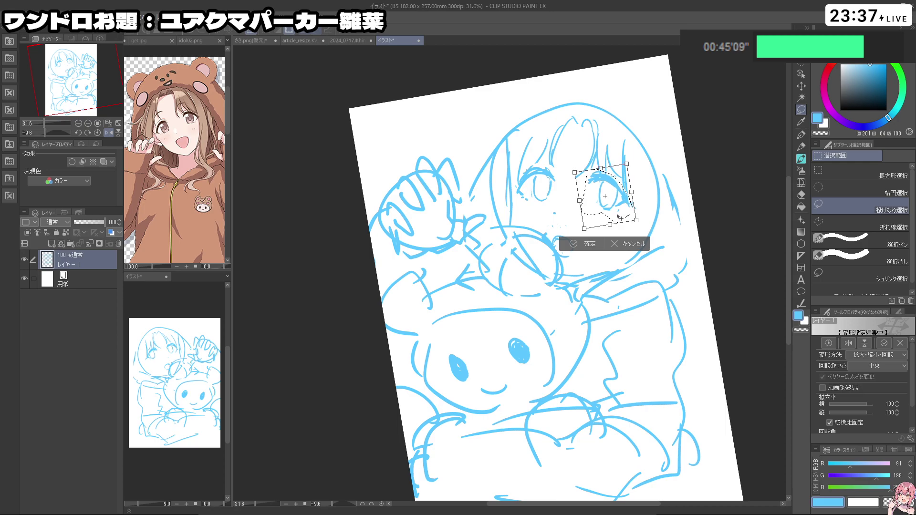
{"action": "left_click", "coordinate": [591, 244]}
{"action": "left_click", "coordinate": [523, 243]}
- Lasso and reposition the mouth and the nose separately with Transform
{"action": "mouse_move", "coordinate": [641, 247]}
{"action": "left_mouse_down"}
{"action": "mouse_move", "coordinate": [577, 212]}
{"action": "mouse_move", "coordinate": [579, 234]}
{"action": "left_mouse_up"}
{"action": "mouse_move", "coordinate": [555, 275]}
{"action": "left_mouse_down"}
{"action": "mouse_move", "coordinate": [513, 253]}
{"action": "mouse_move", "coordinate": [560, 271]}
{"action": "mouse_move", "coordinate": [544, 274]}
{"action": "left_mouse_up"}
{"action": "left_click", "coordinate": [545, 300]}
{"action": "left_click", "coordinate": [490, 299]}
{"action": "left_click", "coordinate": [447, 302]}
{"action": "left_click_drag", "start_coordinate": [529, 222], "coordinate": [526, 220]}
{"action": "left_click", "coordinate": [527, 258]}
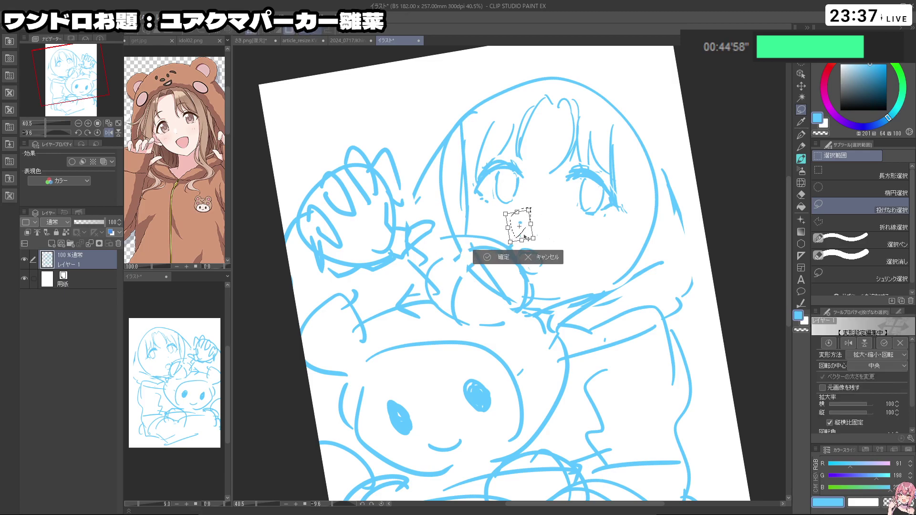
{"action": "left_click", "coordinate": [496, 257]}
{"action": "left_click", "coordinate": [434, 257]}
- Lasso the eyes, nose and mouth together and scale them to 95 percent
{"action": "mouse_move", "coordinate": [588, 234]}
{"action": "left_mouse_down"}
{"action": "mouse_move", "coordinate": [571, 206]}
{"action": "mouse_move", "coordinate": [557, 207]}
{"action": "mouse_move", "coordinate": [575, 210]}
{"action": "left_mouse_up"}
{"action": "mouse_move", "coordinate": [574, 219]}
{"action": "left_mouse_down"}
{"action": "mouse_move", "coordinate": [552, 201]}
{"action": "mouse_move", "coordinate": [557, 172]}
{"action": "left_mouse_up"}
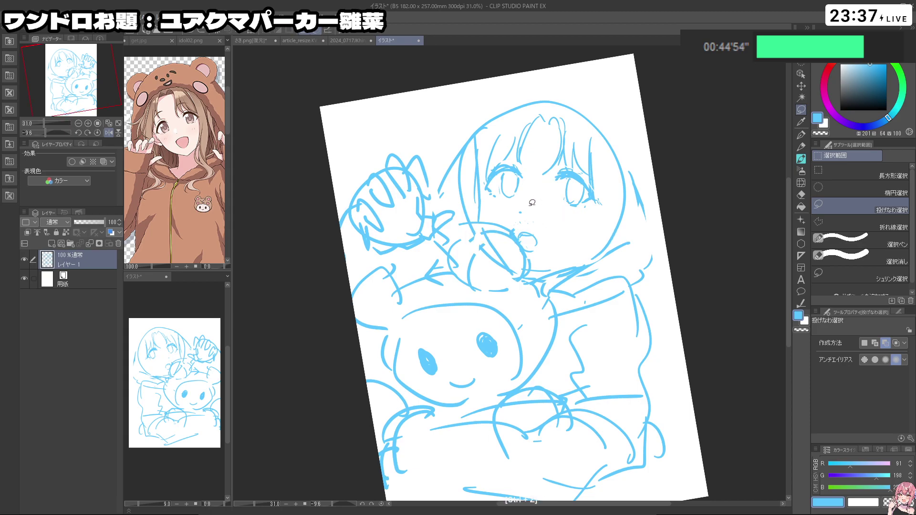
{"action": "mouse_move", "coordinate": [519, 203]}
{"action": "left_mouse_down"}
{"action": "mouse_move", "coordinate": [493, 169]}
{"action": "mouse_move", "coordinate": [539, 194]}
{"action": "mouse_move", "coordinate": [580, 166]}
{"action": "mouse_move", "coordinate": [598, 220]}
{"action": "mouse_move", "coordinate": [530, 205]}
{"action": "left_mouse_up"}
{"action": "key", "text": "ctrl+t"}
{"action": "left_click_drag", "start_coordinate": [599, 226], "coordinate": [594, 229]}
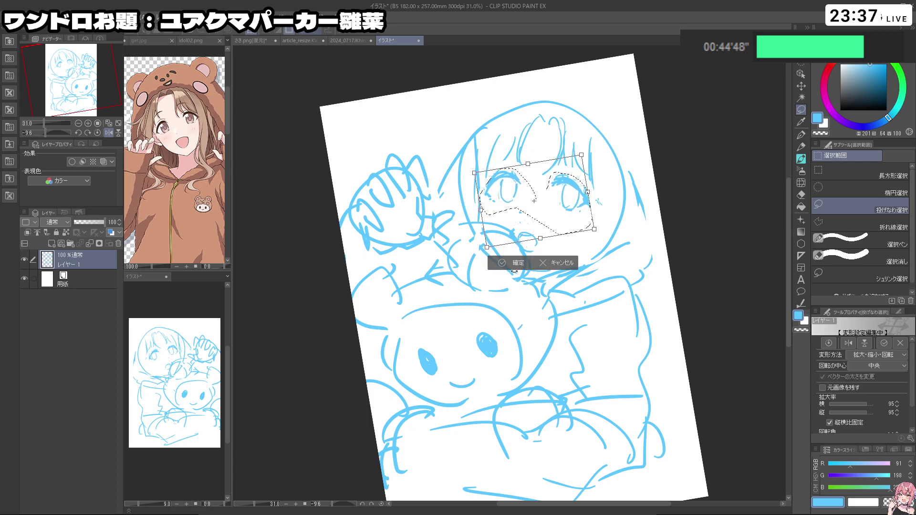
{"action": "left_click", "coordinate": [517, 263]}
{"action": "left_click", "coordinate": [456, 262]}
- Sketch extra bangs strands beside the eye farther from the raised hand, undoing unwanted strokes
{"action": "mouse_move", "coordinate": [592, 270]}
{"action": "left_mouse_down"}
{"action": "mouse_move", "coordinate": [585, 236]}
{"action": "mouse_move", "coordinate": [592, 281]}
{"action": "left_mouse_up"}
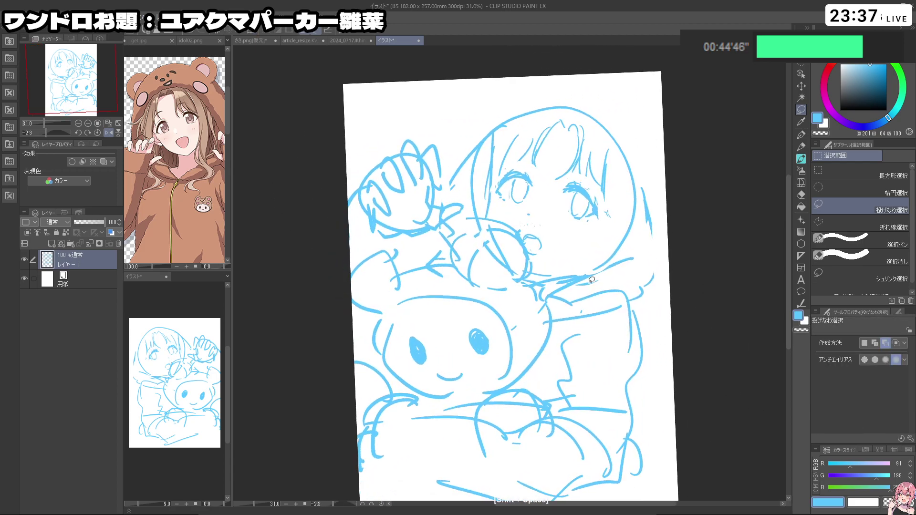
{"action": "left_click", "coordinate": [802, 135]}
{"action": "key", "text": "ctrl+z"}
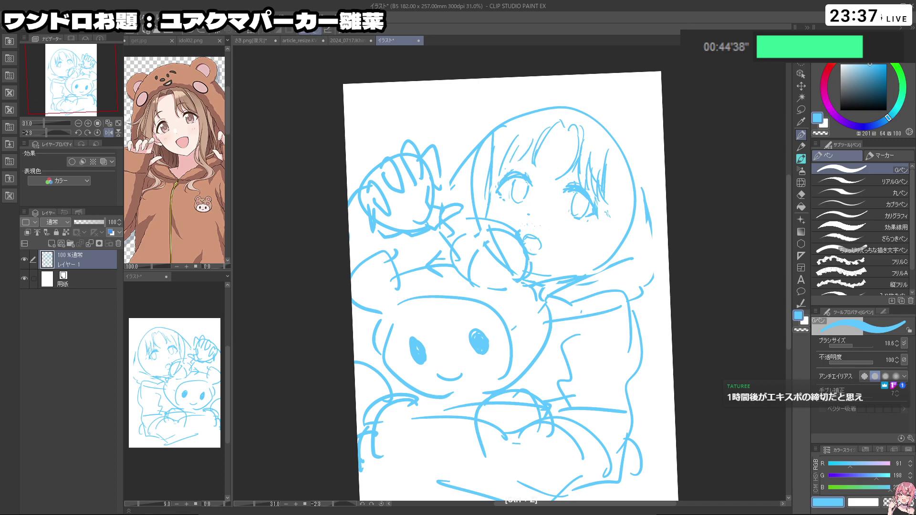
{"action": "key", "text": "ctrl+z"}
- Sketch the top of the girl's hair inside the hood and the hair contour down the side away from the raised hand
{"action": "left_click_drag", "start_coordinate": [494, 146], "coordinate": [558, 113]}
{"action": "key", "text": "ctrl+z"}
{"action": "mouse_move", "coordinate": [494, 159]}
{"action": "left_mouse_down"}
{"action": "mouse_move", "coordinate": [520, 122]}
{"action": "mouse_move", "coordinate": [565, 102]}
{"action": "left_mouse_up"}
{"action": "left_click_drag", "start_coordinate": [570, 103], "coordinate": [618, 189]}
{"action": "key", "text": "ctrl+z"}
{"action": "left_click_drag", "start_coordinate": [600, 116], "coordinate": [624, 233]}
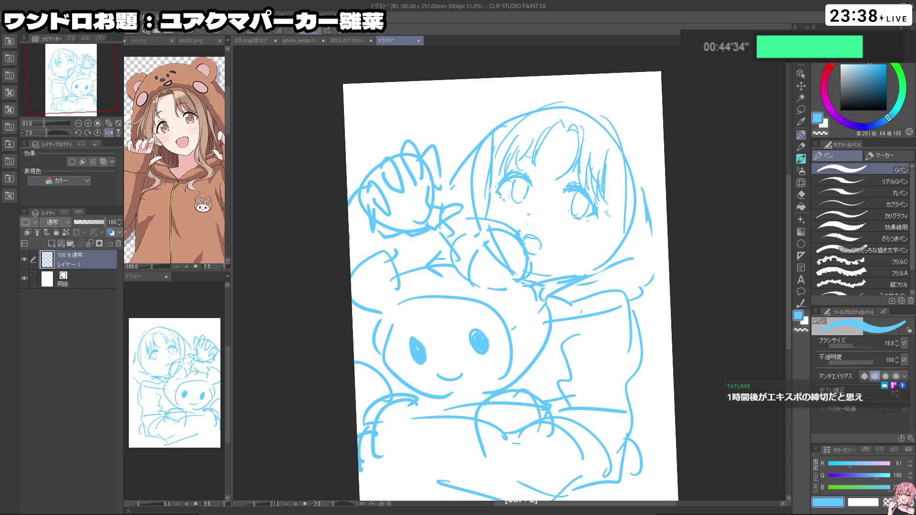
- Draw side locks framing the face, with long strands falling past the neck onto the chest
{"action": "left_click_drag", "start_coordinate": [490, 158], "coordinate": [481, 217]}
{"action": "key", "text": "ctrl+z"}
{"action": "mouse_move", "coordinate": [502, 171]}
{"action": "left_mouse_down"}
{"action": "mouse_move", "coordinate": [492, 229]}
{"action": "mouse_move", "coordinate": [457, 222]}
{"action": "mouse_move", "coordinate": [489, 202]}
{"action": "left_mouse_up"}
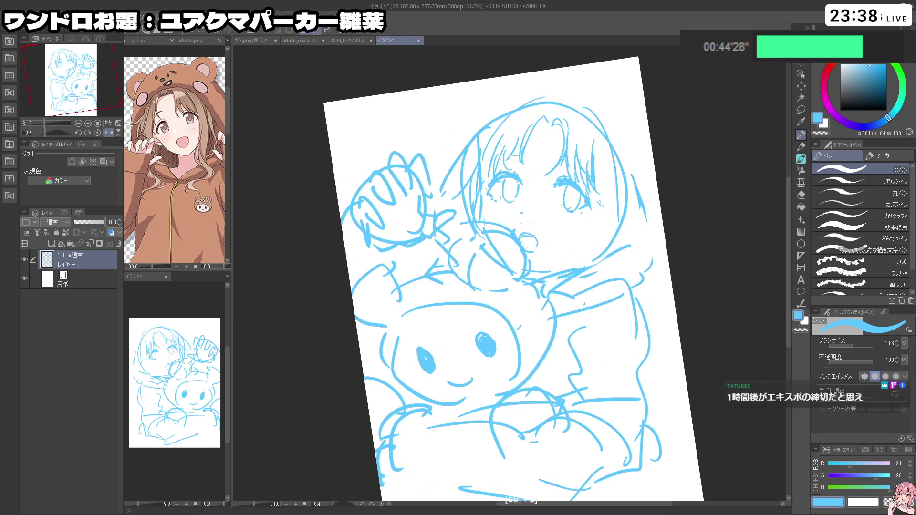
{"action": "left_click_drag", "start_coordinate": [590, 239], "coordinate": [573, 339]}
{"action": "key", "text": "ctrl+z"}
{"action": "mouse_move", "coordinate": [581, 261]}
{"action": "left_mouse_down"}
{"action": "mouse_move", "coordinate": [578, 344]}
{"action": "mouse_move", "coordinate": [592, 319]}
{"action": "mouse_move", "coordinate": [571, 344]}
{"action": "left_mouse_up"}
{"action": "left_click_drag", "start_coordinate": [477, 180], "coordinate": [481, 217]}
{"action": "key", "text": "ctrl+z"}
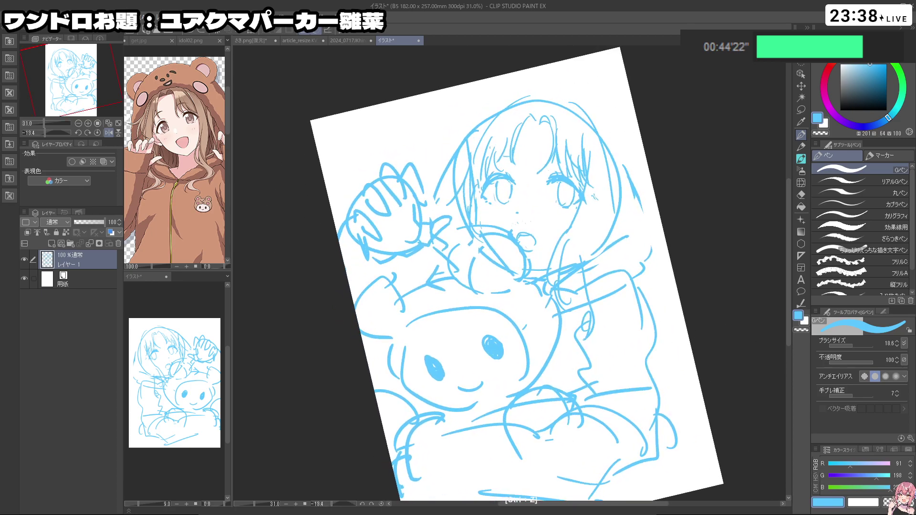
{"action": "left_click_drag", "start_coordinate": [477, 181], "coordinate": [481, 214]}
- Redraw the face line from the cheek on the raised-hand side down toward the chin
{"action": "mouse_move", "coordinate": [635, 420]}
{"action": "left_mouse_down"}
{"action": "mouse_move", "coordinate": [689, 351]}
{"action": "mouse_move", "coordinate": [479, 300]}
{"action": "left_mouse_up"}
{"action": "key", "text": "ctrl+z"}
{"action": "left_click_drag", "start_coordinate": [502, 246], "coordinate": [526, 285]}
{"action": "key", "text": "ctrl+z"}
{"action": "key", "text": "ctrl+z"}
{"action": "left_click_drag", "start_coordinate": [499, 230], "coordinate": [521, 281]}
- Clean up the cheek line where it crosses the plush bear's ear and connect it to the chin
{"action": "key", "text": "c"}
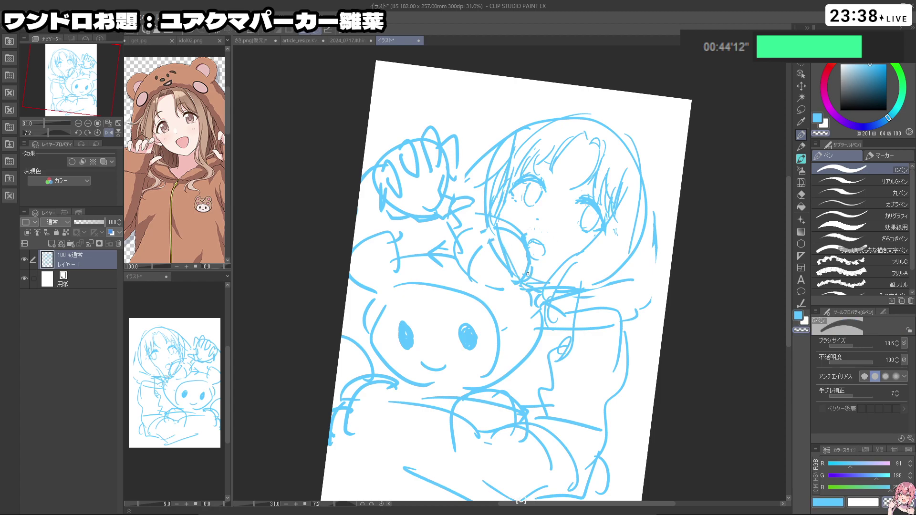
{"action": "left_click_drag", "start_coordinate": [497, 239], "coordinate": [514, 274]}
{"action": "key", "text": "c"}
{"action": "key", "text": "c"}
{"action": "key", "text": "ctrl+z"}
{"action": "key", "text": "c"}
{"action": "left_click_drag", "start_coordinate": [501, 243], "coordinate": [520, 285]}
{"action": "key", "text": "ctrl+z"}
{"action": "key", "text": "ctrl+z"}
{"action": "left_click_drag", "start_coordinate": [529, 378], "coordinate": [598, 333]}
{"action": "key", "text": "ctrl+z"}
{"action": "mouse_move", "coordinate": [526, 269]}
{"action": "left_mouse_down"}
{"action": "mouse_move", "coordinate": [543, 254]}
{"action": "mouse_move", "coordinate": [542, 261]}
{"action": "left_mouse_up"}
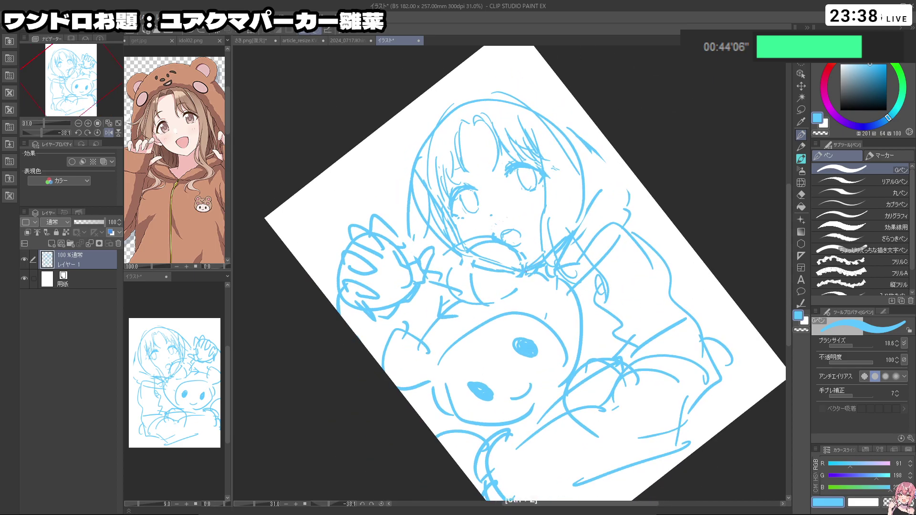
- Sketch a larger outer hood curve above the head on the raised-hand side
{"action": "left_click_drag", "start_coordinate": [596, 334], "coordinate": [578, 355]}
{"action": "mouse_move", "coordinate": [468, 110]}
{"action": "left_mouse_down"}
{"action": "mouse_move", "coordinate": [437, 166]}
{"action": "mouse_move", "coordinate": [482, 88]}
{"action": "mouse_move", "coordinate": [513, 72]}
{"action": "left_mouse_up"}
{"action": "key", "text": "ctrl+z"}
{"action": "key", "text": "ctrl+z"}
{"action": "key", "text": "ctrl+z"}
{"action": "left_click_drag", "start_coordinate": [440, 143], "coordinate": [497, 79]}
{"action": "key", "text": "ctrl+z"}
- Draw the wider outer hood edge on the side away from the raised hand, retrying the curve until it fits
{"action": "mouse_move", "coordinate": [555, 78]}
{"action": "left_mouse_down"}
{"action": "mouse_move", "coordinate": [613, 104]}
{"action": "mouse_move", "coordinate": [618, 140]}
{"action": "left_mouse_up"}
{"action": "key", "text": "ctrl+z"}
{"action": "key", "text": "ctrl+z"}
{"action": "key", "text": "ctrl+z"}
{"action": "left_click_drag", "start_coordinate": [602, 110], "coordinate": [630, 213]}
{"action": "key", "text": "ctrl+z"}
{"action": "mouse_move", "coordinate": [606, 132]}
{"action": "left_mouse_down"}
{"action": "mouse_move", "coordinate": [639, 217]}
{"action": "mouse_move", "coordinate": [628, 246]}
{"action": "left_mouse_up"}
{"action": "key", "text": "ctrl+z"}
{"action": "left_click_drag", "start_coordinate": [606, 145], "coordinate": [638, 238]}
{"action": "key", "text": "ctrl+z"}
{"action": "key", "text": "ctrl+z"}
{"action": "mouse_move", "coordinate": [546, 73]}
{"action": "left_mouse_down"}
{"action": "mouse_move", "coordinate": [617, 145]}
{"action": "mouse_move", "coordinate": [639, 189]}
{"action": "left_mouse_up"}
{"action": "key", "text": "ctrl+z"}
{"action": "left_click_drag", "start_coordinate": [591, 99], "coordinate": [626, 153]}
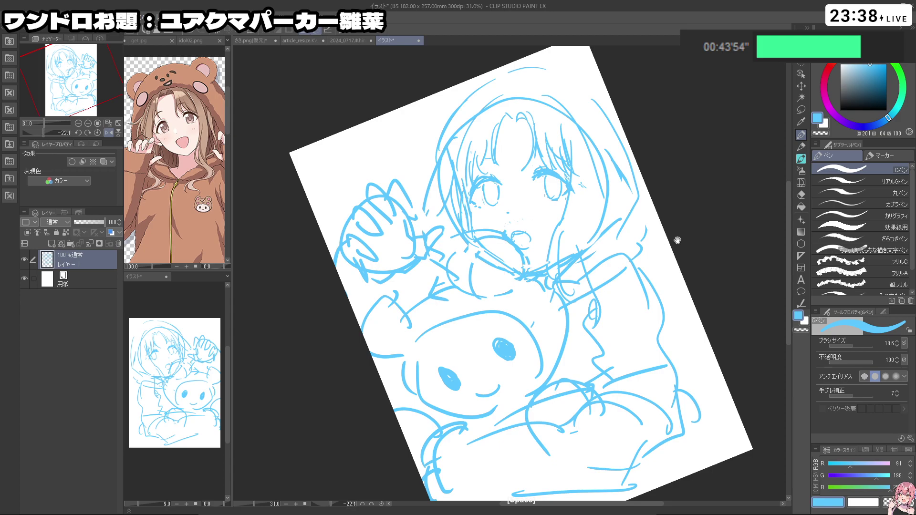
- Lasso the girl's head and hood and scale them down slightly with Transform
{"action": "scroll", "coordinate": [675, 249], "scroll_direction": "down", "scroll_amount": 5}
{"action": "left_click_drag", "start_coordinate": [675, 249], "coordinate": [569, 77]}
{"action": "left_click_drag", "start_coordinate": [604, 214], "coordinate": [619, 218]}
{"action": "left_click_drag", "start_coordinate": [619, 218], "coordinate": [634, 288]}
{"action": "left_click", "coordinate": [801, 111]}
{"action": "left_click_drag", "start_coordinate": [565, 192], "coordinate": [588, 207]}
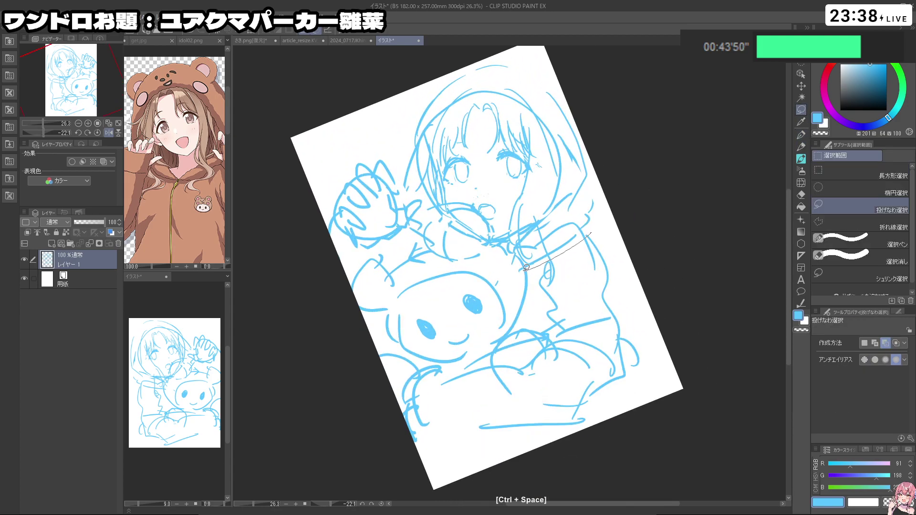
{"action": "key", "text": "ctrl+z"}
{"action": "mouse_move", "coordinate": [505, 236]}
{"action": "left_mouse_down"}
{"action": "mouse_move", "coordinate": [434, 210]}
{"action": "mouse_move", "coordinate": [496, 46]}
{"action": "mouse_move", "coordinate": [597, 222]}
{"action": "mouse_move", "coordinate": [513, 245]}
{"action": "left_mouse_up"}
{"action": "key", "text": "ctrl+t"}
{"action": "left_click_drag", "start_coordinate": [610, 217], "coordinate": [580, 212]}
{"action": "left_click", "coordinate": [462, 293]}
{"action": "key", "text": "ctrl+d"}
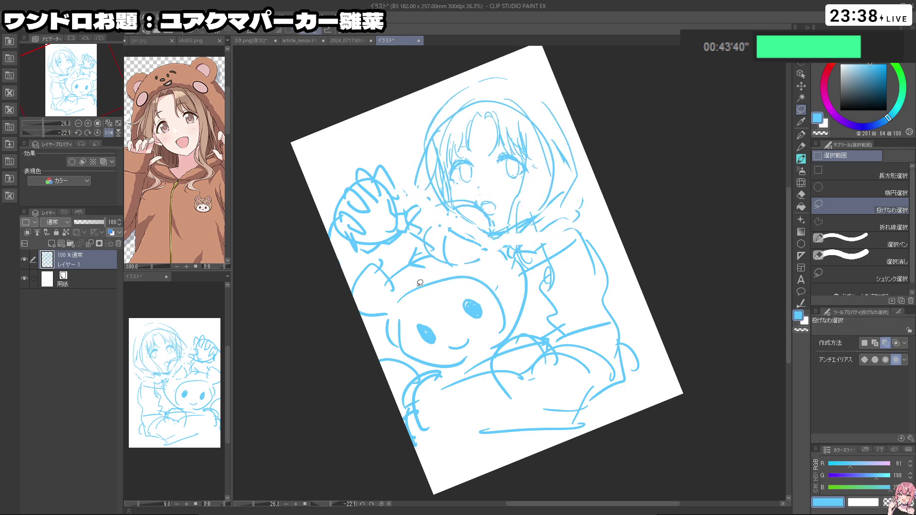
- Draw the girl's eyebrows over the bangs above both eyes
{"action": "key", "text": "shift+space"}
{"action": "left_click_drag", "start_coordinate": [582, 306], "coordinate": [570, 325]}
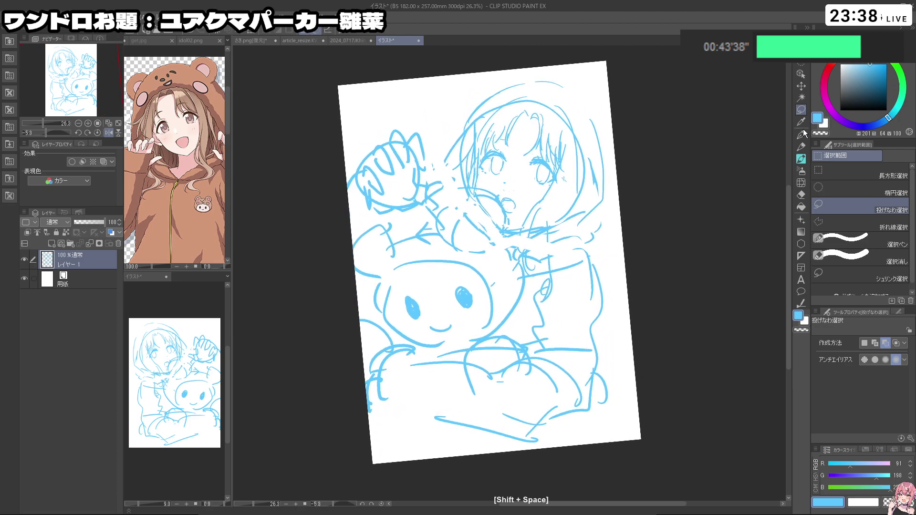
{"action": "key", "text": "p"}
{"action": "left_click", "coordinate": [548, 153], "text": "ctrl"}
{"action": "left_click_drag", "start_coordinate": [534, 116], "coordinate": [547, 118]}
{"action": "key", "text": "ctrl+z"}
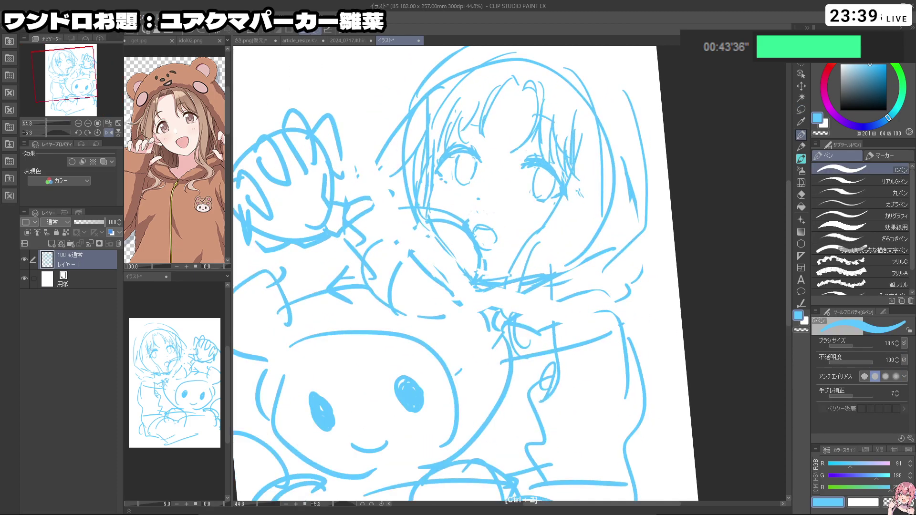
{"action": "key", "text": "ctrl+z"}
{"action": "mouse_move", "coordinate": [474, 113]}
{"action": "left_mouse_down"}
{"action": "mouse_move", "coordinate": [459, 119]}
{"action": "mouse_move", "coordinate": [556, 123]}
{"action": "left_mouse_up"}
{"action": "key", "text": "ctrl+z"}
{"action": "key", "text": "ctrl+z"}
{"action": "key", "text": "ctrl+z"}
- Add short slanted blush strokes on the girl's cheeks
{"action": "left_click_drag", "start_coordinate": [507, 213], "coordinate": [518, 210]}
{"action": "left_click_drag", "start_coordinate": [520, 214], "coordinate": [531, 208]}
{"action": "key", "text": "space"}
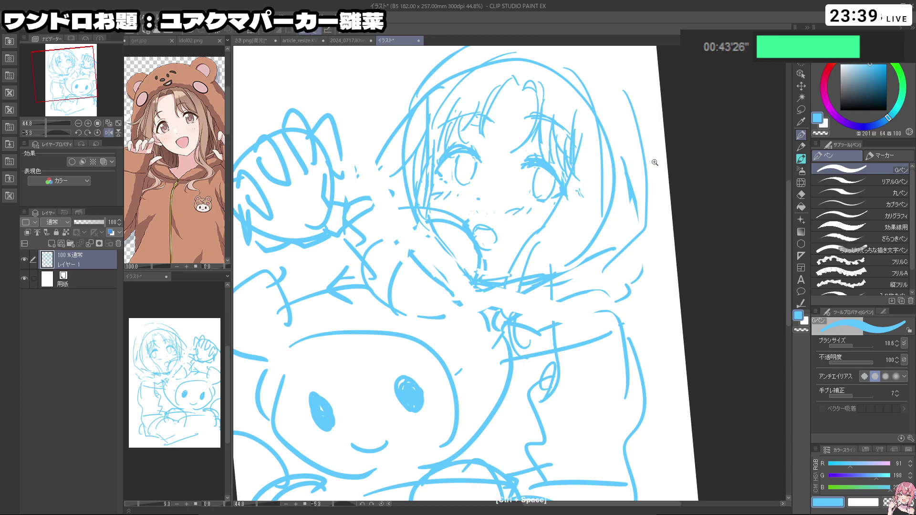
{"action": "scroll", "coordinate": [633, 109], "scroll_direction": "down", "scroll_amount": 4}
{"action": "key", "text": "ctrl+z"}
{"action": "scroll", "coordinate": [567, 115], "scroll_direction": "up", "scroll_amount": 2}
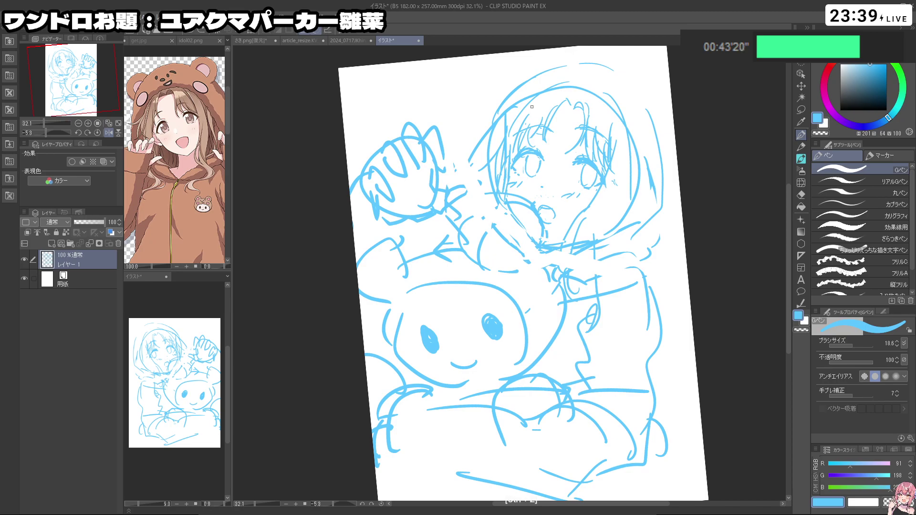
- Lasso the eye nearer the raised hand and nudge its position with Transform
{"action": "key", "text": "shift+space"}
{"action": "left_click_drag", "start_coordinate": [311, 406], "coordinate": [319, 377]}
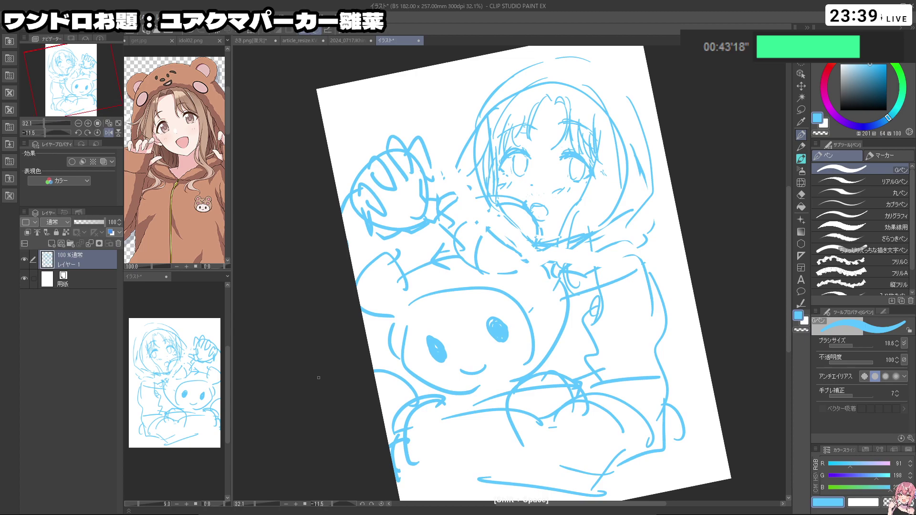
{"action": "key", "text": "m"}
{"action": "mouse_move", "coordinate": [579, 187]}
{"action": "left_mouse_down"}
{"action": "mouse_move", "coordinate": [557, 174]}
{"action": "mouse_move", "coordinate": [554, 157]}
{"action": "mouse_move", "coordinate": [509, 177]}
{"action": "mouse_move", "coordinate": [513, 150]}
{"action": "mouse_move", "coordinate": [525, 143]}
{"action": "mouse_move", "coordinate": [534, 170]}
{"action": "left_mouse_up"}
{"action": "key", "text": "ctrl+z"}
{"action": "key", "text": "ctrl+t"}
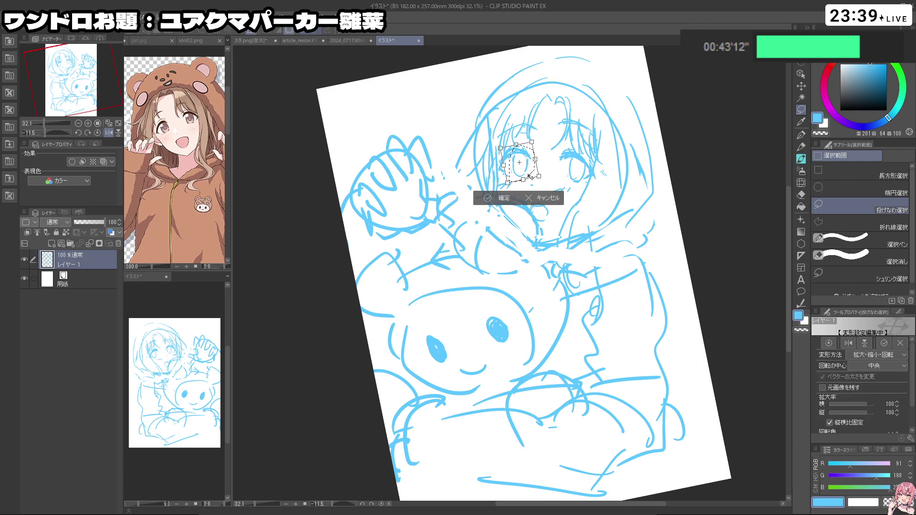
{"action": "left_click", "coordinate": [497, 197]}
{"action": "key", "text": "ctrl+d"}
- Undo the last adjustments around the eye nearer the raised hand
{"action": "left_click_drag", "start_coordinate": [609, 195], "coordinate": [582, 189]}
{"action": "left_click_drag", "start_coordinate": [619, 213], "coordinate": [579, 158]}
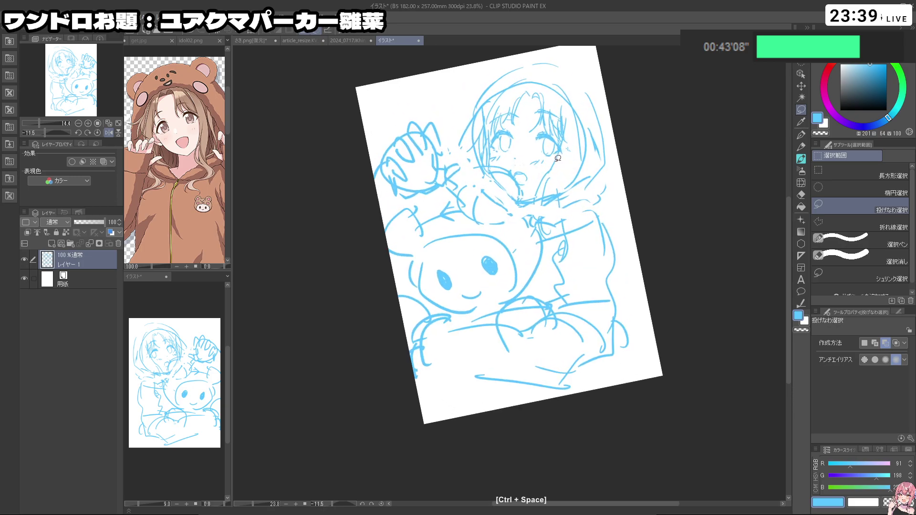
{"action": "left_click", "coordinate": [553, 159], "text": "ctrl"}
{"action": "key", "text": "ctrl+z"}
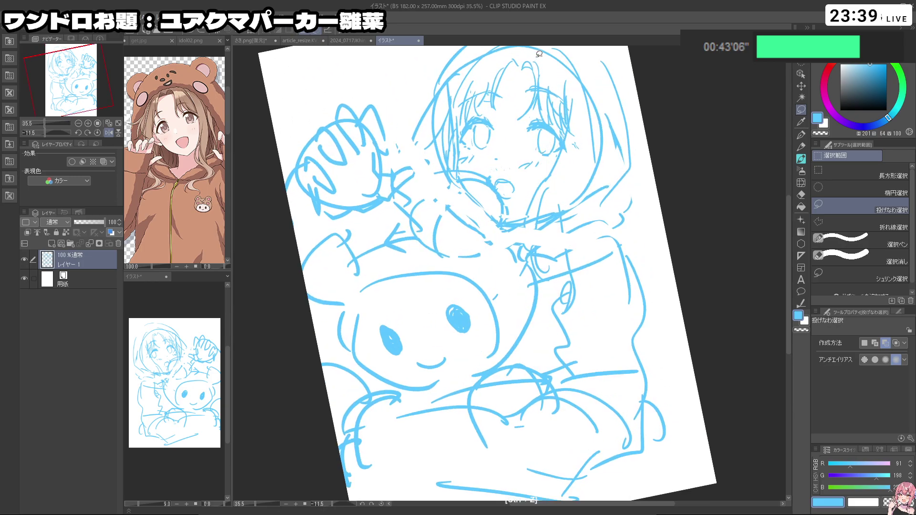
{"action": "key", "text": "ctrl+z"}
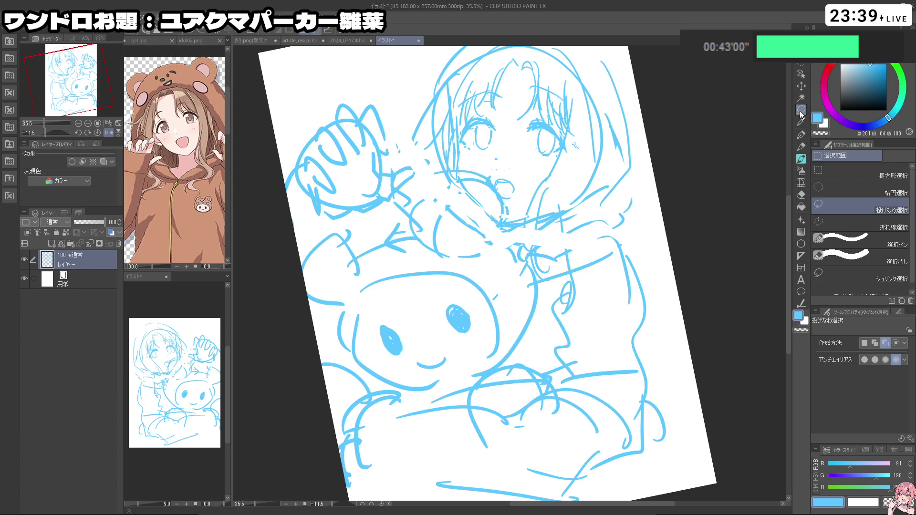
- Reinforce the outer hood outline around the top and far side of the head with new pen strokes
{"action": "left_click_drag", "start_coordinate": [705, 90], "coordinate": [687, 97]}
{"action": "left_click", "coordinate": [801, 135]}
{"action": "key", "text": "ctrl+z"}
{"action": "mouse_move", "coordinate": [603, 59]}
{"action": "left_mouse_down"}
{"action": "mouse_move", "coordinate": [585, 68]}
{"action": "mouse_move", "coordinate": [605, 70]}
{"action": "mouse_move", "coordinate": [633, 130]}
{"action": "mouse_move", "coordinate": [631, 159]}
{"action": "left_mouse_up"}
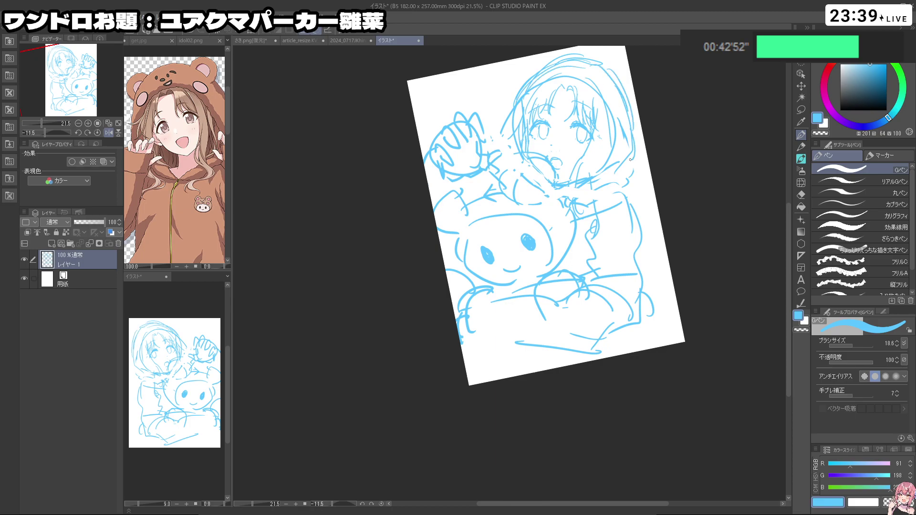
- Add a new layer above the rough, lower the rough layer's opacity to 22 percent and make the new layer active
{"action": "left_click_drag", "start_coordinate": [591, 248], "coordinate": [590, 246]}
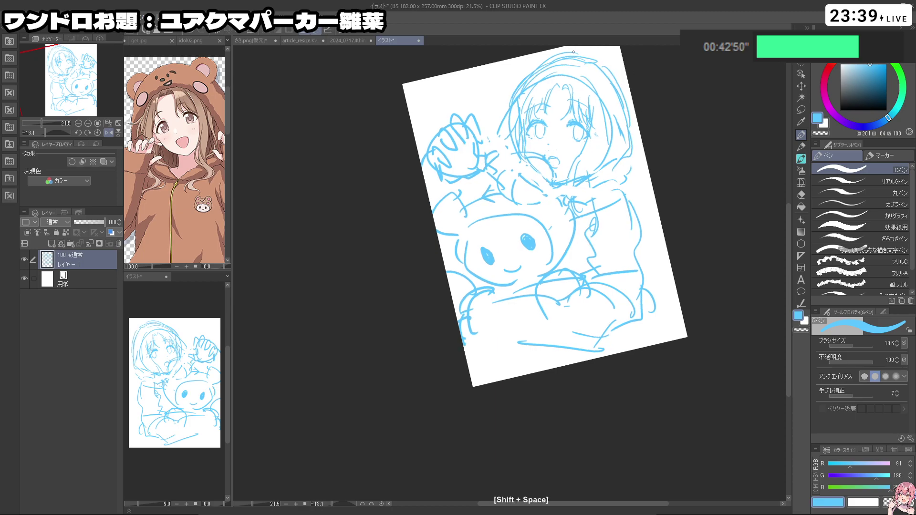
{"action": "left_click", "coordinate": [53, 243]}
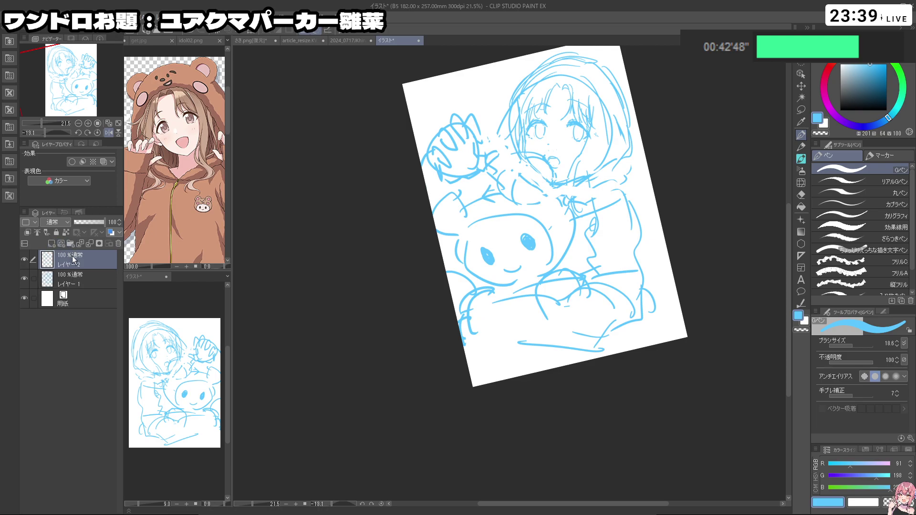
{"action": "left_click", "coordinate": [76, 279]}
{"action": "left_click", "coordinate": [81, 222]}
{"action": "left_click", "coordinate": [81, 222]}
{"action": "left_click", "coordinate": [82, 261]}
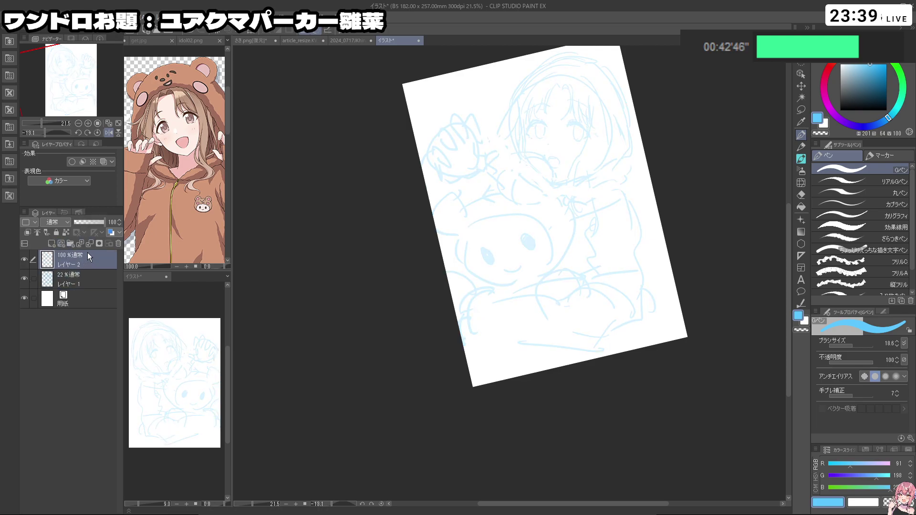
- Change the drawing colour to a dark blue with R 24 and G 86
{"action": "left_click_drag", "start_coordinate": [695, 258], "coordinate": [695, 271], "text": "shift"}
{"action": "mouse_move", "coordinate": [887, 100]}
{"action": "left_mouse_down"}
{"action": "mouse_move", "coordinate": [865, 80]}
{"action": "mouse_move", "coordinate": [880, 87]}
{"action": "left_mouse_up"}
{"action": "left_click_drag", "start_coordinate": [610, 119], "coordinate": [608, 158]}
{"action": "left_click_drag", "start_coordinate": [571, 183], "coordinate": [579, 190], "text": "ctrl"}
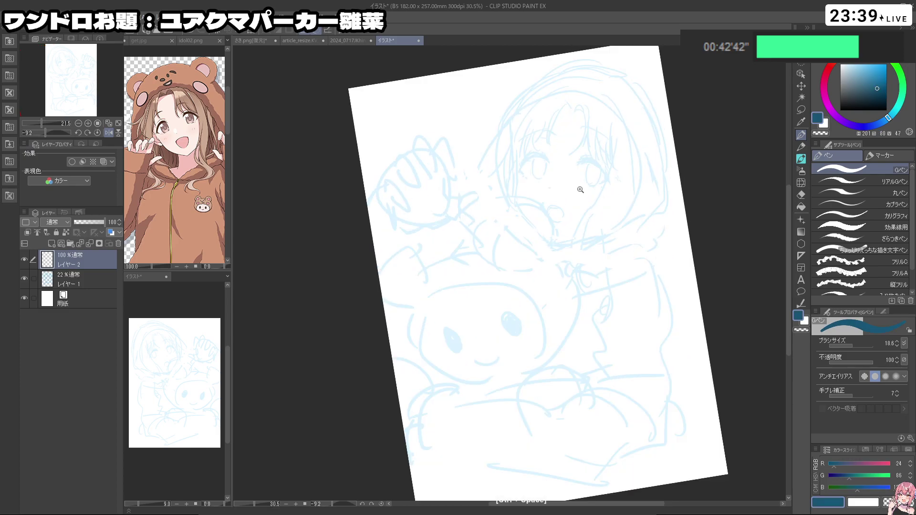
- Ink the rounded outline over the crown and down the back of the girl's head, retrying strokes that miss the rough
{"action": "key", "text": "ctrl+z"}
{"action": "left_click_drag", "start_coordinate": [559, 81], "coordinate": [512, 162]}
{"action": "mouse_move", "coordinate": [557, 83]}
{"action": "left_mouse_down"}
{"action": "mouse_move", "coordinate": [519, 129]}
{"action": "mouse_move", "coordinate": [615, 94]}
{"action": "left_mouse_up"}
{"action": "left_click_drag", "start_coordinate": [540, 101], "coordinate": [562, 82]}
{"action": "key", "text": "ctrl+z"}
{"action": "key", "text": "ctrl+z"}
{"action": "mouse_move", "coordinate": [522, 121]}
{"action": "left_mouse_down"}
{"action": "mouse_move", "coordinate": [647, 115]}
{"action": "mouse_move", "coordinate": [565, 80]}
{"action": "mouse_move", "coordinate": [612, 73]}
{"action": "left_mouse_up"}
{"action": "key", "text": "ctrl+z"}
{"action": "mouse_move", "coordinate": [624, 85]}
{"action": "left_mouse_down"}
{"action": "mouse_move", "coordinate": [658, 164]}
{"action": "mouse_move", "coordinate": [633, 197]}
{"action": "left_mouse_up"}
{"action": "key", "text": "ctrl+z"}
{"action": "key", "text": "ctrl+z"}
{"action": "key", "text": "ctrl+z"}
{"action": "left_click_drag", "start_coordinate": [637, 101], "coordinate": [645, 201]}
- Draw the side of the face, cheek and jawline down to the chin, reworking the strokes until they follow the rough
{"action": "mouse_move", "coordinate": [517, 152]}
{"action": "left_mouse_down"}
{"action": "mouse_move", "coordinate": [515, 196]}
{"action": "mouse_move", "coordinate": [519, 190]}
{"action": "left_mouse_up"}
{"action": "key", "text": "ctrl+z"}
{"action": "key", "text": "ctrl+z"}
{"action": "key", "text": "ctrl+z"}
{"action": "left_click_drag", "start_coordinate": [531, 161], "coordinate": [521, 209]}
{"action": "mouse_move", "coordinate": [521, 209]}
{"action": "left_mouse_down"}
{"action": "mouse_move", "coordinate": [559, 246]}
{"action": "mouse_move", "coordinate": [596, 234]}
{"action": "left_mouse_up"}
{"action": "key", "text": "ctrl+z"}
{"action": "key", "text": "ctrl+z"}
{"action": "key", "text": "ctrl+z"}
{"action": "key", "text": "ctrl+z"}
{"action": "key", "text": "ctrl+z"}
{"action": "left_click_drag", "start_coordinate": [521, 189], "coordinate": [517, 207]}
{"action": "mouse_move", "coordinate": [518, 207]}
{"action": "left_mouse_down"}
{"action": "mouse_move", "coordinate": [556, 247]}
{"action": "mouse_move", "coordinate": [594, 239]}
{"action": "left_mouse_up"}
{"action": "key", "text": "ctrl+z"}
{"action": "key", "text": "ctrl+z"}
{"action": "key", "text": "ctrl+z"}
{"action": "left_click_drag", "start_coordinate": [516, 209], "coordinate": [552, 244]}
{"action": "left_click_drag", "start_coordinate": [557, 248], "coordinate": [608, 227]}
{"action": "key", "text": "ctrl+z"}
{"action": "key", "text": "ctrl+z"}
{"action": "key", "text": "ctrl+z"}
{"action": "key", "text": "ctrl+z"}
- Draw the ear, its join to the jaw and the short neck lines below the chin
{"action": "left_click_drag", "start_coordinate": [621, 209], "coordinate": [606, 227]}
{"action": "mouse_move", "coordinate": [644, 193]}
{"action": "left_mouse_down"}
{"action": "mouse_move", "coordinate": [579, 251]}
{"action": "mouse_move", "coordinate": [604, 243]}
{"action": "left_mouse_up"}
{"action": "key", "text": "ctrl+z"}
{"action": "key", "text": "ctrl+z"}
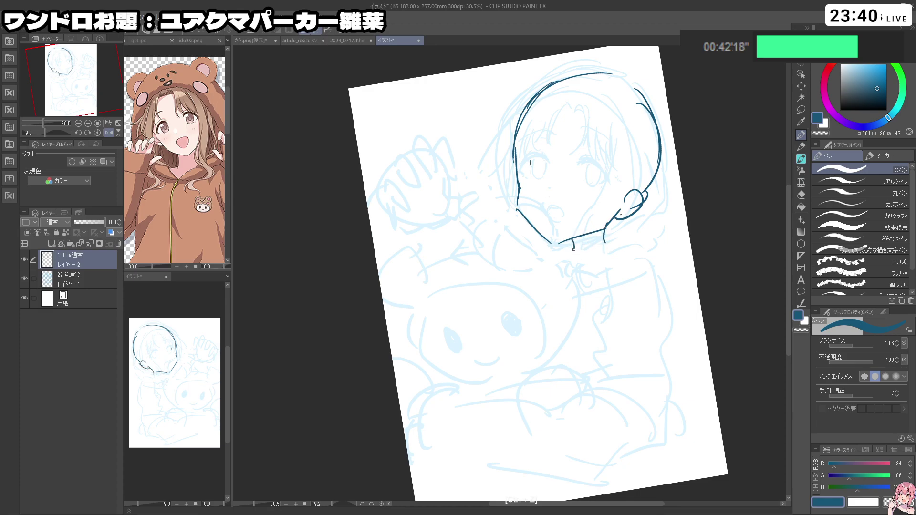
{"action": "key", "text": "ctrl+z"}
- Draw the small nose and open mouth, the near eye's lashes and iris, and the upper lashes of the eye nearer the ear
{"action": "mouse_move", "coordinate": [549, 210]}
{"action": "left_mouse_down"}
{"action": "mouse_move", "coordinate": [571, 211]}
{"action": "mouse_move", "coordinate": [565, 226]}
{"action": "left_mouse_up"}
{"action": "key", "text": "c"}
{"action": "key", "text": "c"}
{"action": "key", "text": "ctrl+z"}
{"action": "mouse_move", "coordinate": [524, 175]}
{"action": "left_mouse_down"}
{"action": "mouse_move", "coordinate": [545, 162]}
{"action": "mouse_move", "coordinate": [594, 166]}
{"action": "left_mouse_up"}
{"action": "key", "text": "ctrl+z"}
{"action": "key", "text": "ctrl+z"}
{"action": "key", "text": "ctrl+z"}
{"action": "mouse_move", "coordinate": [579, 167]}
{"action": "left_mouse_down"}
{"action": "mouse_move", "coordinate": [606, 186]}
{"action": "mouse_move", "coordinate": [587, 167]}
{"action": "mouse_move", "coordinate": [538, 176]}
{"action": "mouse_move", "coordinate": [538, 185]}
{"action": "left_mouse_up"}
{"action": "key", "text": "ctrl+z"}
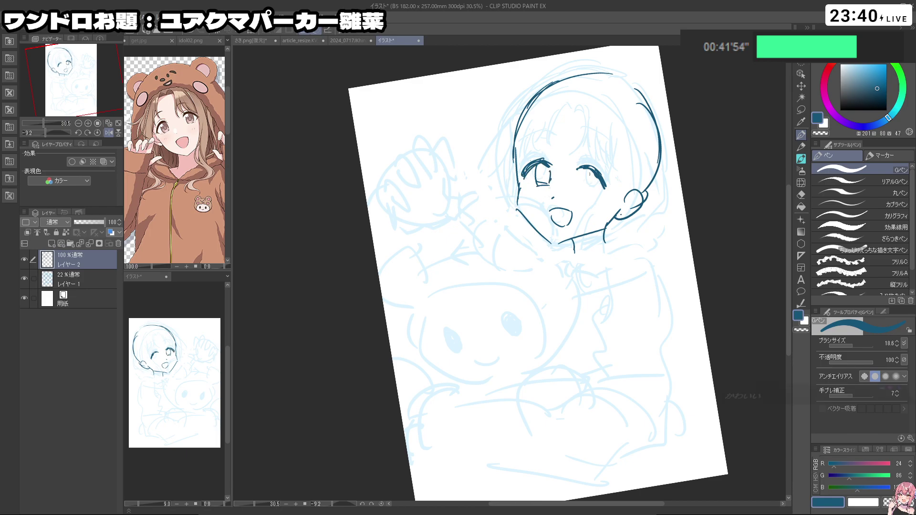
- Clean up the eye nearer the ear and add its squared iris outline below the lashes
{"action": "key", "text": "c"}
{"action": "left_click_drag", "start_coordinate": [595, 174], "coordinate": [603, 185]}
{"action": "key", "text": "c"}
{"action": "key", "text": "c"}
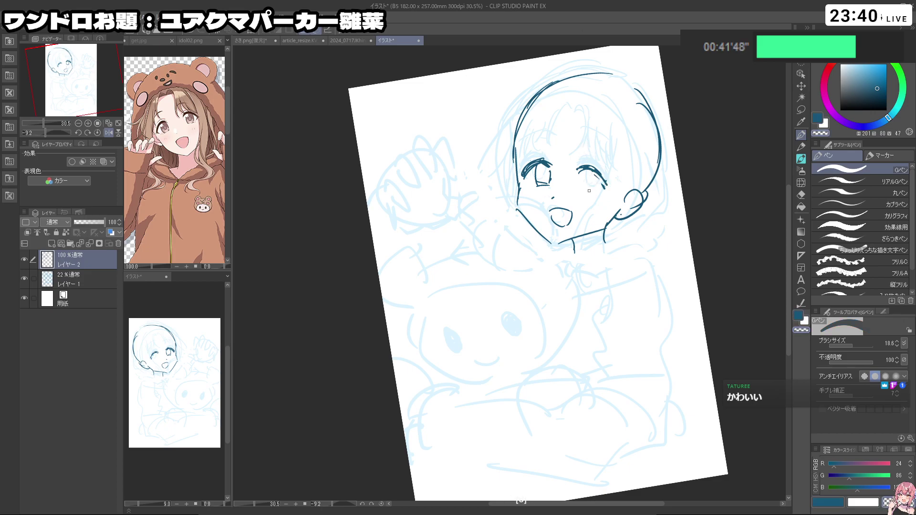
{"action": "key", "text": "c"}
{"action": "key", "text": "ctrl+z"}
{"action": "mouse_move", "coordinate": [589, 173]}
{"action": "left_mouse_down"}
{"action": "mouse_move", "coordinate": [585, 192]}
{"action": "mouse_move", "coordinate": [599, 192]}
{"action": "mouse_move", "coordinate": [579, 224]}
{"action": "mouse_move", "coordinate": [568, 289]}
{"action": "left_mouse_up"}
{"action": "key", "text": "ctrl+z"}
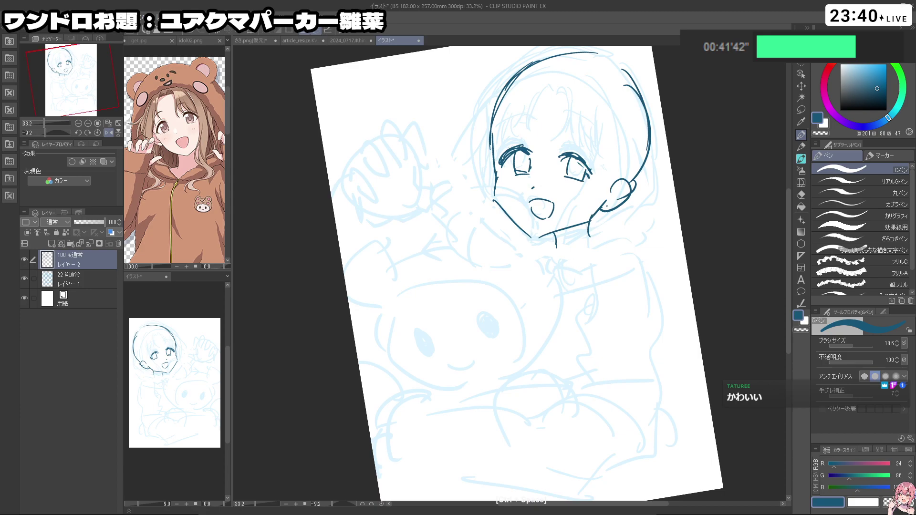
- Draw the neck side and the curved shoulder line below the ear, running down into the upper arm
{"action": "key", "text": "ctrl+z"}
{"action": "mouse_move", "coordinate": [589, 220]}
{"action": "left_mouse_down"}
{"action": "mouse_move", "coordinate": [587, 243]}
{"action": "mouse_move", "coordinate": [636, 230]}
{"action": "mouse_move", "coordinate": [642, 267]}
{"action": "left_mouse_up"}
{"action": "key", "text": "ctrl+z"}
{"action": "key", "text": "ctrl+z"}
{"action": "key", "text": "ctrl+z"}
{"action": "mouse_move", "coordinate": [589, 248]}
{"action": "left_mouse_down"}
{"action": "mouse_move", "coordinate": [614, 237]}
{"action": "mouse_move", "coordinate": [647, 285]}
{"action": "left_mouse_up"}
{"action": "left_click_drag", "start_coordinate": [642, 409], "coordinate": [666, 380]}
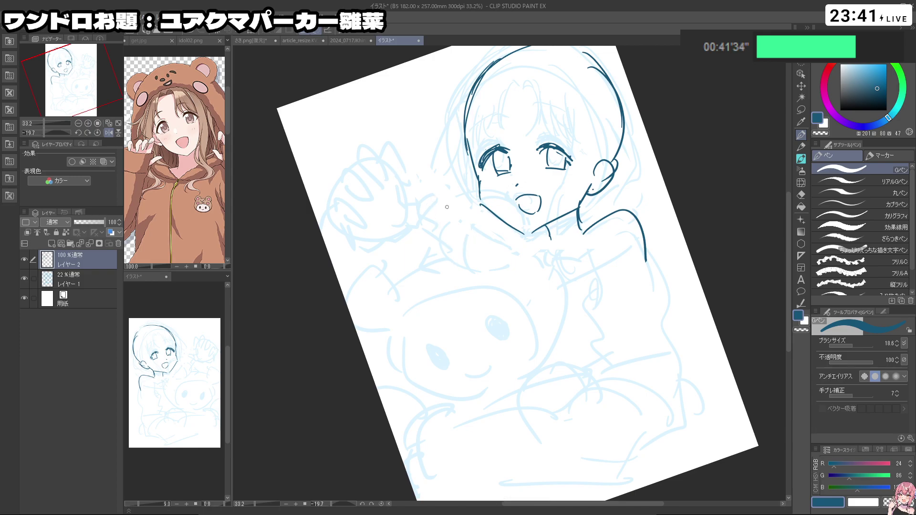
- Draw the raised hand's thumb, the crease at its base and the lower edge of the palm
{"action": "key", "text": "ctrl+z"}
{"action": "key", "text": "ctrl+z"}
{"action": "mouse_move", "coordinate": [402, 207]}
{"action": "left_mouse_down"}
{"action": "mouse_move", "coordinate": [436, 198]}
{"action": "mouse_move", "coordinate": [433, 213]}
{"action": "mouse_move", "coordinate": [428, 204]}
{"action": "mouse_move", "coordinate": [440, 196]}
{"action": "left_mouse_up"}
{"action": "key", "text": "ctrl+z"}
{"action": "key", "text": "ctrl+z"}
{"action": "mouse_move", "coordinate": [441, 197]}
{"action": "left_mouse_down"}
{"action": "mouse_move", "coordinate": [432, 221]}
{"action": "mouse_move", "coordinate": [406, 232]}
{"action": "left_mouse_up"}
{"action": "key", "text": "ctrl+z"}
{"action": "key", "text": "ctrl+z"}
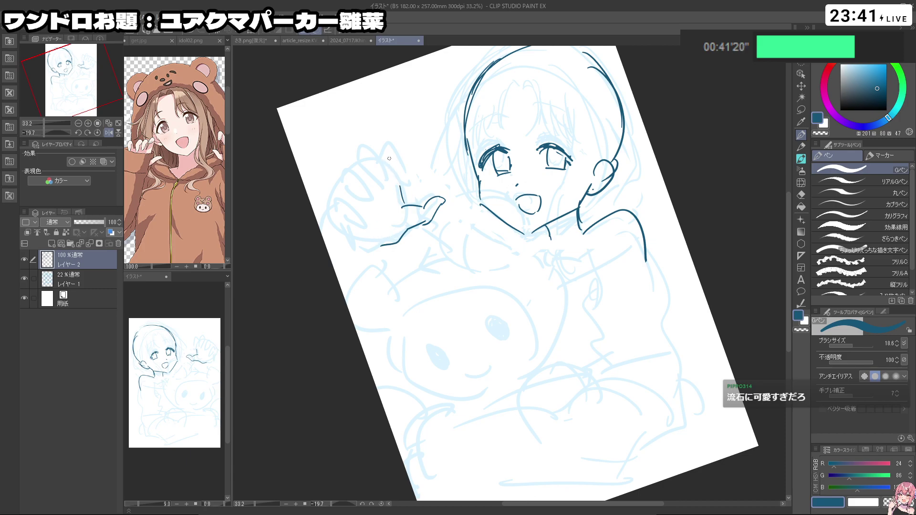
- Draw the curled fingers of the raised hand one by one, redoing strokes that look off
{"action": "mouse_move", "coordinate": [386, 169]}
{"action": "left_mouse_down"}
{"action": "mouse_move", "coordinate": [396, 153]}
{"action": "mouse_move", "coordinate": [404, 182]}
{"action": "left_mouse_up"}
{"action": "left_click_drag", "start_coordinate": [399, 158], "coordinate": [413, 174]}
{"action": "key", "text": "ctrl+z"}
{"action": "mouse_move", "coordinate": [358, 177]}
{"action": "left_mouse_down"}
{"action": "mouse_move", "coordinate": [364, 155]}
{"action": "mouse_move", "coordinate": [378, 195]}
{"action": "mouse_move", "coordinate": [388, 196]}
{"action": "mouse_move", "coordinate": [340, 197]}
{"action": "mouse_move", "coordinate": [376, 207]}
{"action": "mouse_move", "coordinate": [356, 212]}
{"action": "mouse_move", "coordinate": [371, 242]}
{"action": "mouse_move", "coordinate": [361, 218]}
{"action": "mouse_move", "coordinate": [366, 227]}
{"action": "left_mouse_up"}
{"action": "key", "text": "ctrl+z"}
{"action": "key", "text": "ctrl+z"}
{"action": "key", "text": "ctrl+z"}
{"action": "key", "text": "ctrl+z"}
{"action": "key", "text": "ctrl+z"}
{"action": "key", "text": "ctrl+z"}
{"action": "key", "text": "ctrl+z"}
{"action": "mouse_move", "coordinate": [347, 229]}
{"action": "left_mouse_down"}
{"action": "mouse_move", "coordinate": [367, 234]}
{"action": "mouse_move", "coordinate": [343, 225]}
{"action": "mouse_move", "coordinate": [366, 223]}
{"action": "left_mouse_up"}
{"action": "key", "text": "ctrl+z"}
{"action": "key", "text": "ctrl+z"}
{"action": "key", "text": "ctrl+z"}
{"action": "key", "text": "ctrl+z"}
- Finish the raised hand by outlining the outer edge of the palm down to the wrist
{"action": "mouse_move", "coordinate": [356, 176]}
{"action": "left_mouse_down"}
{"action": "mouse_move", "coordinate": [369, 196]}
{"action": "mouse_move", "coordinate": [355, 223]}
{"action": "mouse_move", "coordinate": [371, 255]}
{"action": "mouse_move", "coordinate": [390, 247]}
{"action": "mouse_move", "coordinate": [365, 250]}
{"action": "mouse_move", "coordinate": [376, 252]}
{"action": "left_mouse_up"}
{"action": "key", "text": "ctrl+z"}
{"action": "key", "text": "ctrl+z"}
{"action": "key", "text": "ctrl+z"}
{"action": "key", "text": "ctrl+z"}
{"action": "mouse_move", "coordinate": [366, 254]}
{"action": "left_mouse_down"}
{"action": "mouse_move", "coordinate": [390, 247]}
{"action": "mouse_move", "coordinate": [364, 256]}
{"action": "left_mouse_up"}
{"action": "key", "text": "ctrl+z"}
{"action": "key", "text": "ctrl+z"}
{"action": "key", "text": "ctrl+z"}
{"action": "mouse_move", "coordinate": [363, 255]}
{"action": "left_mouse_down"}
{"action": "mouse_move", "coordinate": [392, 255]}
{"action": "mouse_move", "coordinate": [399, 236]}
{"action": "left_mouse_up"}
{"action": "key", "text": "c"}
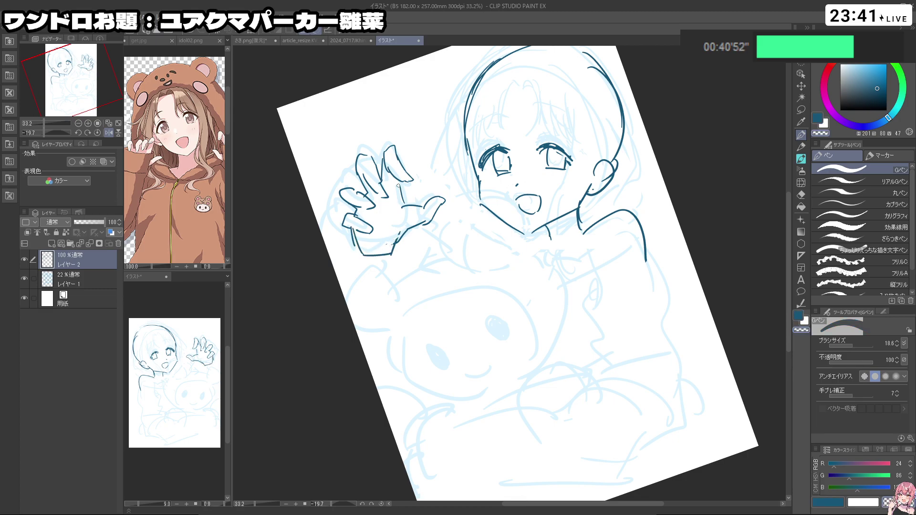
- Touch up the raised hand's lines and draw the two long contours of the lowered arm
{"action": "left_click_drag", "start_coordinate": [612, 351], "coordinate": [621, 388]}
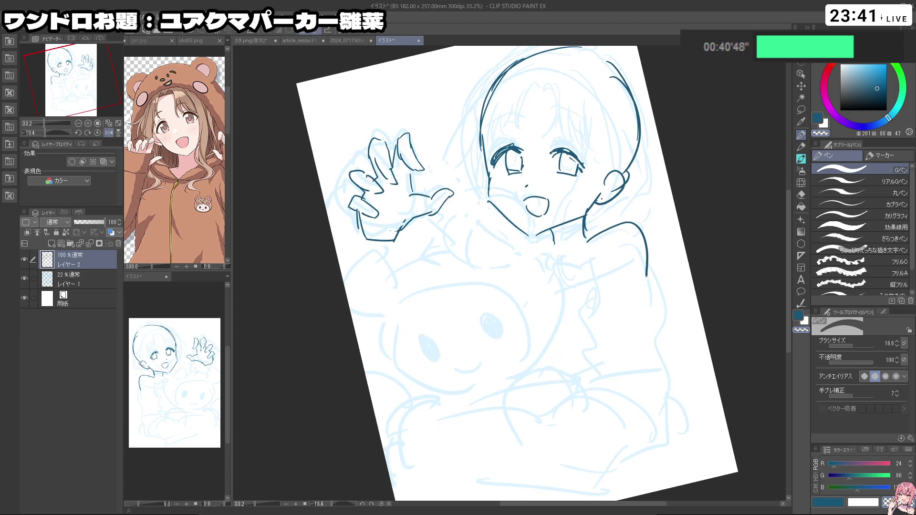
{"action": "key", "text": "c"}
{"action": "key", "text": "c"}
{"action": "key", "text": "c"}
{"action": "key", "text": "ctrl+z"}
{"action": "left_click_drag", "start_coordinate": [647, 293], "coordinate": [650, 394]}
{"action": "key", "text": "ctrl+z"}
{"action": "left_click_drag", "start_coordinate": [597, 284], "coordinate": [599, 392]}
- Draw the shoulder on the raised-hand side and the upper arm line running down toward the elbow
{"action": "mouse_move", "coordinate": [506, 218]}
{"action": "left_mouse_down"}
{"action": "mouse_move", "coordinate": [469, 228]}
{"action": "mouse_move", "coordinate": [472, 250]}
{"action": "mouse_move", "coordinate": [487, 224]}
{"action": "mouse_move", "coordinate": [476, 248]}
{"action": "left_mouse_up"}
{"action": "key", "text": "ctrl+z"}
{"action": "key", "text": "ctrl+z"}
{"action": "key", "text": "ctrl+z"}
{"action": "left_click_drag", "start_coordinate": [470, 256], "coordinate": [437, 278]}
{"action": "left_click_drag", "start_coordinate": [398, 312], "coordinate": [395, 312]}
- Draw both sides of the raised forearm from the wrist down to a pointed elbow
{"action": "mouse_move", "coordinate": [424, 220]}
{"action": "left_mouse_down"}
{"action": "mouse_move", "coordinate": [389, 274]}
{"action": "mouse_move", "coordinate": [382, 302]}
{"action": "mouse_move", "coordinate": [397, 261]}
{"action": "mouse_move", "coordinate": [371, 257]}
{"action": "mouse_move", "coordinate": [380, 254]}
{"action": "mouse_move", "coordinate": [358, 289]}
{"action": "left_mouse_up"}
{"action": "key", "text": "ctrl+z"}
{"action": "key", "text": "ctrl+z"}
{"action": "key", "text": "ctrl+z"}
{"action": "key", "text": "ctrl+z"}
{"action": "mouse_move", "coordinate": [373, 232]}
{"action": "left_mouse_down"}
{"action": "mouse_move", "coordinate": [371, 257]}
{"action": "mouse_move", "coordinate": [354, 287]}
{"action": "left_mouse_up"}
{"action": "left_click_drag", "start_coordinate": [415, 221], "coordinate": [393, 318]}
{"action": "key", "text": "ctrl+z"}
{"action": "key", "text": "ctrl+z"}
{"action": "left_click_drag", "start_coordinate": [402, 261], "coordinate": [395, 321]}
{"action": "left_click_drag", "start_coordinate": [371, 259], "coordinate": [349, 311]}
{"action": "left_click_drag", "start_coordinate": [363, 362], "coordinate": [393, 353]}
{"action": "left_click_drag", "start_coordinate": [395, 319], "coordinate": [380, 360]}
{"action": "left_click_drag", "start_coordinate": [497, 409], "coordinate": [547, 404]}
{"action": "left_click_drag", "start_coordinate": [493, 241], "coordinate": [503, 274]}
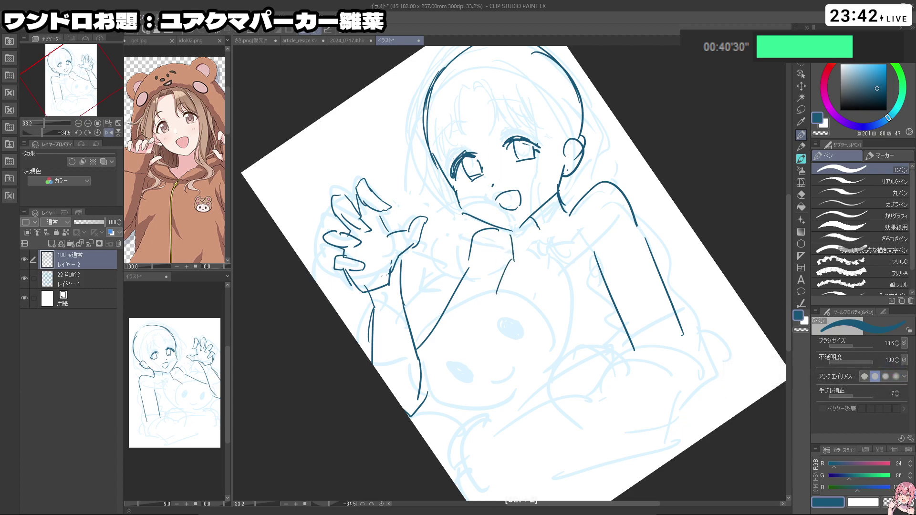
{"action": "mouse_move", "coordinate": [491, 232]}
{"action": "left_mouse_down"}
{"action": "mouse_move", "coordinate": [499, 289]}
{"action": "mouse_move", "coordinate": [485, 341]}
{"action": "mouse_move", "coordinate": [463, 341]}
{"action": "left_mouse_up"}
{"action": "left_click_drag", "start_coordinate": [464, 342], "coordinate": [487, 380]}
{"action": "key", "text": "ctrl+z"}
{"action": "key", "text": "ctrl+z"}
{"action": "left_click_drag", "start_coordinate": [507, 264], "coordinate": [497, 288]}
{"action": "key", "text": "ctrl+z"}
{"action": "key", "text": "ctrl+z"}
{"action": "key", "text": "ctrl+z"}
- Draw the V-shaped collar lines from both sides of the neck to the middle of the upper chest
{"action": "mouse_move", "coordinate": [486, 238]}
{"action": "left_mouse_down"}
{"action": "mouse_move", "coordinate": [500, 258]}
{"action": "mouse_move", "coordinate": [544, 243]}
{"action": "left_mouse_up"}
{"action": "key", "text": "ctrl+z"}
{"action": "key", "text": "ctrl+z"}
{"action": "left_click_drag", "start_coordinate": [581, 205], "coordinate": [558, 253]}
{"action": "key", "text": "ctrl+z"}
{"action": "left_click_drag", "start_coordinate": [586, 197], "coordinate": [545, 249]}
{"action": "key", "text": "ctrl+z"}
{"action": "key", "text": "c"}
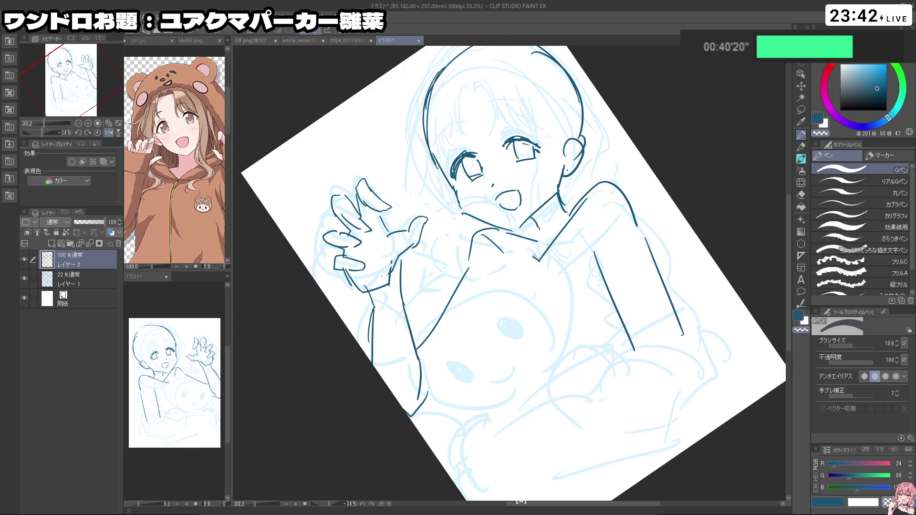
- Partly erase and redraw the collar line on the raised-hand side so it meets the V point
{"action": "key", "text": "c"}
{"action": "key", "text": "ctrl+z"}
{"action": "left_click_drag", "start_coordinate": [504, 232], "coordinate": [540, 263]}
{"action": "key", "text": "c"}
{"action": "key", "text": "c"}
{"action": "key", "text": "ctrl+z"}
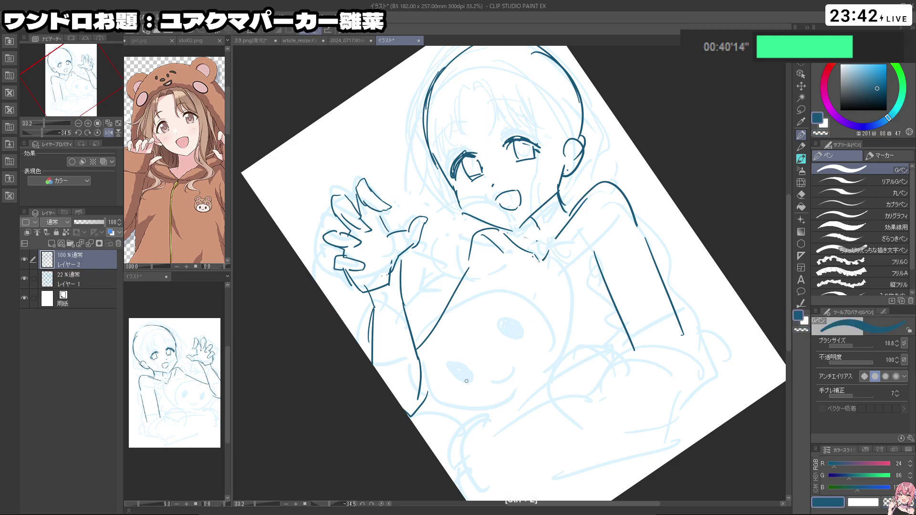
- Add short contour strokes below the shoulder on the raised-hand side and tidy the lines around the jaw and neck
{"action": "left_click_drag", "start_coordinate": [571, 338], "coordinate": [510, 362]}
{"action": "left_click_drag", "start_coordinate": [508, 244], "coordinate": [499, 259]}
{"action": "left_click_drag", "start_coordinate": [511, 353], "coordinate": [546, 344]}
{"action": "left_click_drag", "start_coordinate": [622, 354], "coordinate": [580, 395]}
{"action": "key", "text": "c"}
{"action": "left_click_drag", "start_coordinate": [596, 241], "coordinate": [601, 241]}
{"action": "key", "text": "c"}
{"action": "key", "text": "c"}
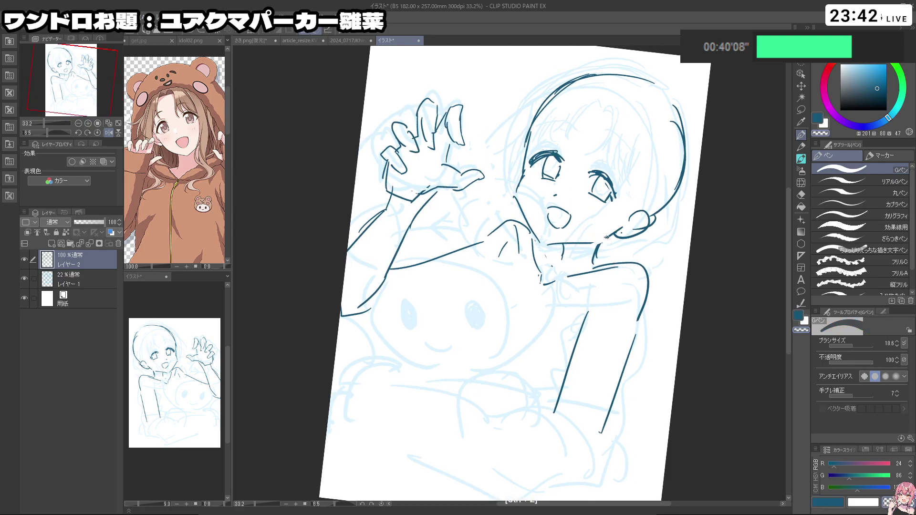
- Sketch the centre parting of the bangs at the top of the forehead, undoing and redrawing the strokes
{"action": "key", "text": "shift+space"}
{"action": "left_click_drag", "start_coordinate": [606, 237], "coordinate": [630, 344]}
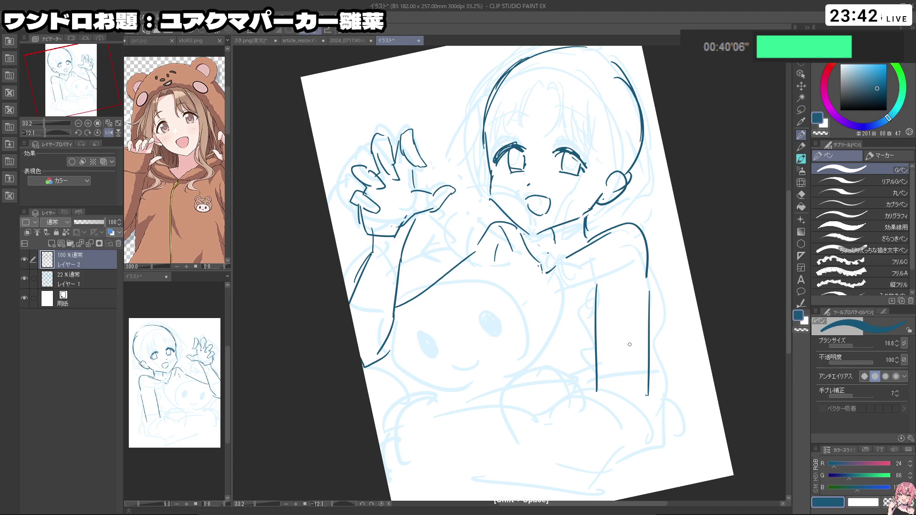
{"action": "left_click_drag", "start_coordinate": [549, 108], "coordinate": [558, 120]}
{"action": "key", "text": "ctrl+z"}
{"action": "key", "text": "ctrl+z"}
{"action": "key", "text": "ctrl+z"}
{"action": "mouse_move", "coordinate": [546, 102]}
{"action": "left_mouse_down"}
{"action": "mouse_move", "coordinate": [558, 106]}
{"action": "mouse_move", "coordinate": [557, 125]}
{"action": "mouse_move", "coordinate": [541, 151]}
{"action": "left_mouse_up"}
{"action": "key", "text": "ctrl+z"}
{"action": "left_click_drag", "start_coordinate": [562, 120], "coordinate": [547, 149]}
{"action": "key", "text": "ctrl+z"}
- Draw the bang strand that curves from the parting toward the eye on the ear side
{"action": "left_click_drag", "start_coordinate": [566, 104], "coordinate": [576, 151]}
{"action": "key", "text": "ctrl+z"}
{"action": "mouse_move", "coordinate": [577, 129]}
{"action": "left_mouse_down"}
{"action": "mouse_move", "coordinate": [592, 164]}
{"action": "mouse_move", "coordinate": [584, 162]}
{"action": "left_mouse_up"}
{"action": "key", "text": "ctrl+z"}
{"action": "key", "text": "ctrl+z"}
{"action": "key", "text": "ctrl+z"}
{"action": "left_click_drag", "start_coordinate": [576, 128], "coordinate": [585, 162]}
- Draw the long side lock in front of the ear, running down past the jaw to the shoulder
{"action": "mouse_move", "coordinate": [595, 106]}
{"action": "left_mouse_down"}
{"action": "mouse_move", "coordinate": [589, 175]}
{"action": "mouse_move", "coordinate": [573, 213]}
{"action": "mouse_move", "coordinate": [600, 195]}
{"action": "mouse_move", "coordinate": [579, 181]}
{"action": "mouse_move", "coordinate": [577, 264]}
{"action": "left_mouse_up"}
{"action": "key", "text": "ctrl+z"}
{"action": "key", "text": "ctrl+z"}
{"action": "key", "text": "c"}
{"action": "key", "text": "c"}
{"action": "key", "text": "ctrl+z"}
{"action": "key", "text": "ctrl+z"}
{"action": "left_click_drag", "start_coordinate": [584, 163], "coordinate": [578, 256]}
{"action": "left_click_drag", "start_coordinate": [585, 205], "coordinate": [597, 268]}
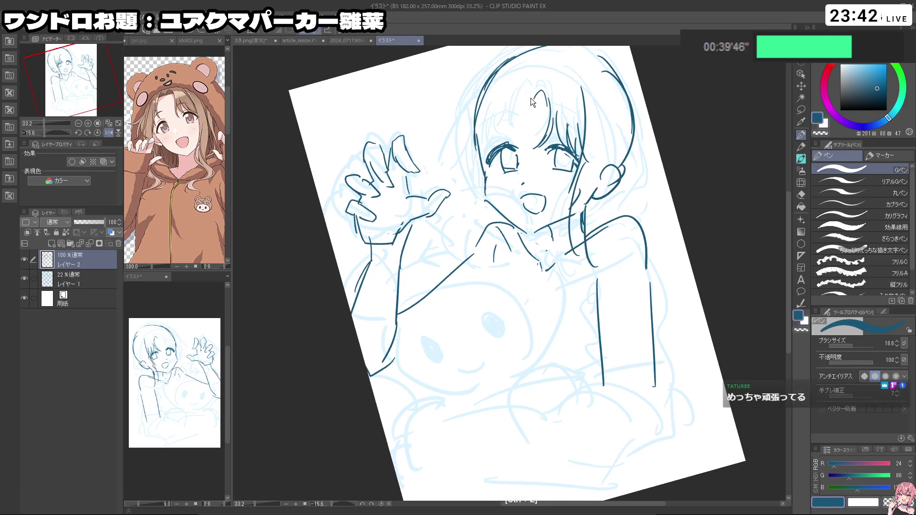
- Draw the bang strands over the eye on the raised-hand side and a short outward-flicking tuft at the temple
{"action": "key", "text": "ctrl+z"}
{"action": "key", "text": "ctrl+z"}
{"action": "mouse_move", "coordinate": [537, 98]}
{"action": "left_mouse_down"}
{"action": "mouse_move", "coordinate": [506, 140]}
{"action": "mouse_move", "coordinate": [518, 110]}
{"action": "mouse_move", "coordinate": [516, 147]}
{"action": "left_mouse_up"}
{"action": "key", "text": "ctrl+z"}
{"action": "mouse_move", "coordinate": [514, 111]}
{"action": "left_mouse_down"}
{"action": "mouse_move", "coordinate": [515, 144]}
{"action": "mouse_move", "coordinate": [508, 145]}
{"action": "mouse_move", "coordinate": [509, 125]}
{"action": "mouse_move", "coordinate": [502, 147]}
{"action": "left_mouse_up"}
{"action": "key", "text": "ctrl+z"}
{"action": "key", "text": "ctrl+z"}
{"action": "key", "text": "ctrl+z"}
{"action": "mouse_move", "coordinate": [505, 120]}
{"action": "left_mouse_down"}
{"action": "mouse_move", "coordinate": [492, 153]}
{"action": "mouse_move", "coordinate": [494, 144]}
{"action": "left_mouse_up"}
{"action": "key", "text": "ctrl+z"}
{"action": "left_click_drag", "start_coordinate": [491, 131], "coordinate": [485, 176]}
{"action": "key", "text": "ctrl+z"}
{"action": "left_click_drag", "start_coordinate": [477, 121], "coordinate": [474, 188]}
{"action": "key", "text": "ctrl+z"}
{"action": "left_click_drag", "start_coordinate": [474, 130], "coordinate": [457, 158]}
- Draw the long side lock on the raised-hand side from the temple down past the cheek to the shoulder
{"action": "mouse_move", "coordinate": [472, 147]}
{"action": "left_mouse_down"}
{"action": "mouse_move", "coordinate": [469, 206]}
{"action": "mouse_move", "coordinate": [457, 223]}
{"action": "mouse_move", "coordinate": [467, 241]}
{"action": "left_mouse_up"}
{"action": "key", "text": "ctrl+z"}
{"action": "left_click_drag", "start_coordinate": [477, 190], "coordinate": [485, 242]}
{"action": "left_click_drag", "start_coordinate": [464, 240], "coordinate": [500, 275]}
{"action": "key", "text": "ctrl+z"}
{"action": "left_click_drag", "start_coordinate": [484, 142], "coordinate": [490, 184]}
{"action": "mouse_move", "coordinate": [490, 177]}
{"action": "left_mouse_down"}
{"action": "mouse_move", "coordinate": [492, 205]}
{"action": "mouse_move", "coordinate": [506, 215]}
{"action": "mouse_move", "coordinate": [454, 234]}
{"action": "left_mouse_up"}
{"action": "key", "text": "ctrl+z"}
{"action": "key", "text": "c"}
{"action": "key", "text": "shift+space"}
{"action": "key", "text": "c"}
{"action": "left_click_drag", "start_coordinate": [568, 229], "coordinate": [579, 235]}
{"action": "key", "text": "ctrl+z"}
{"action": "key", "text": "c"}
{"action": "key", "text": "c"}
{"action": "left_click_drag", "start_coordinate": [515, 201], "coordinate": [508, 226]}
{"action": "key", "text": "ctrl+z"}
{"action": "key", "text": "ctrl+z"}
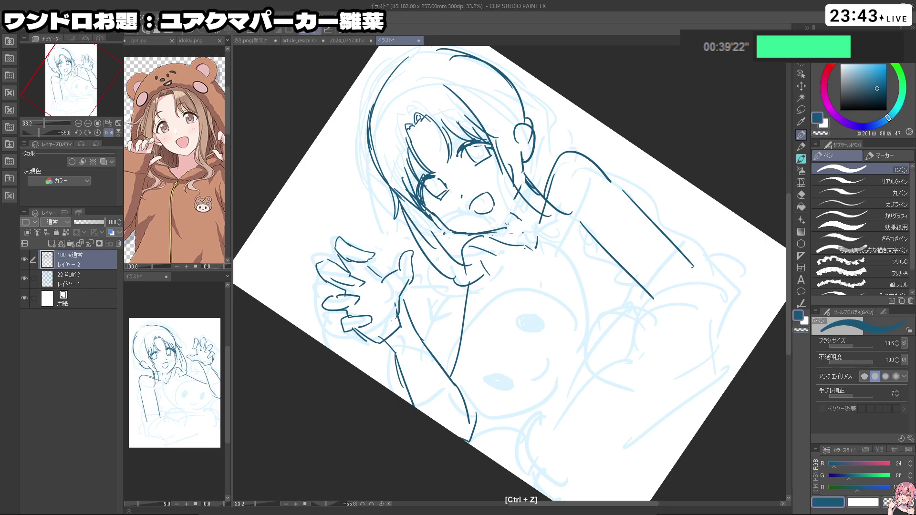
- Lasso the cheek and jaw lines on the raised-hand side and adjust them with a transform
{"action": "key", "text": "shift+space"}
{"action": "left_click_drag", "start_coordinate": [615, 329], "coordinate": [521, 392]}
{"action": "key", "text": "shift+space"}
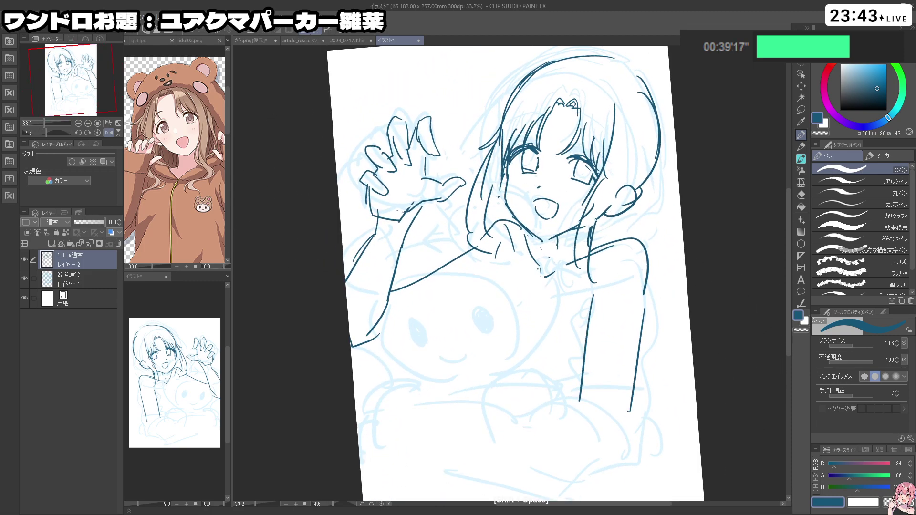
{"action": "left_click", "coordinate": [801, 109]}
{"action": "mouse_move", "coordinate": [523, 229]}
{"action": "left_mouse_down"}
{"action": "mouse_move", "coordinate": [507, 210]}
{"action": "mouse_move", "coordinate": [508, 160]}
{"action": "mouse_move", "coordinate": [554, 243]}
{"action": "mouse_move", "coordinate": [541, 244]}
{"action": "left_mouse_up"}
{"action": "left_click", "coordinate": [539, 266]}
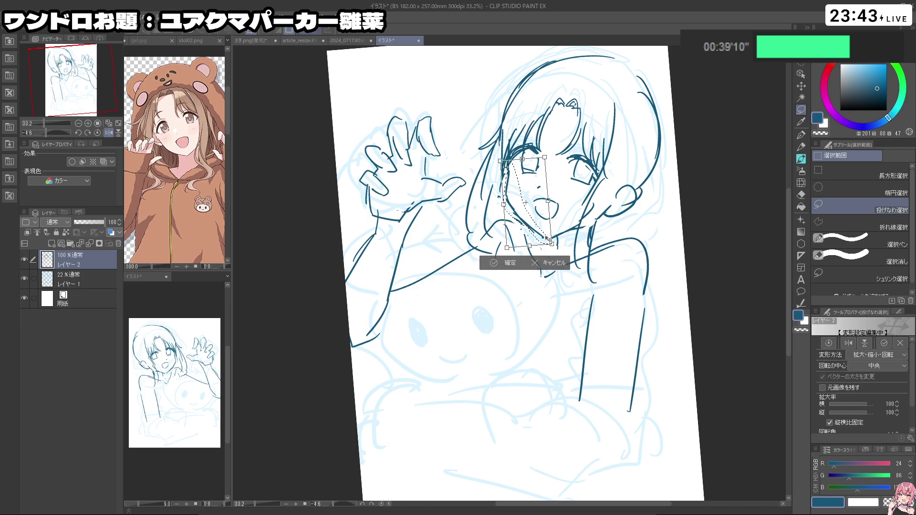
{"action": "left_click", "coordinate": [499, 261]}
- Lasso the outline of the head's crown and back, transform it to a slightly smaller size, and return to the pen
{"action": "mouse_move", "coordinate": [548, 226]}
{"action": "left_mouse_down"}
{"action": "mouse_move", "coordinate": [512, 166]}
{"action": "mouse_move", "coordinate": [538, 97]}
{"action": "mouse_move", "coordinate": [609, 133]}
{"action": "mouse_move", "coordinate": [605, 163]}
{"action": "left_mouse_up"}
{"action": "mouse_move", "coordinate": [543, 90]}
{"action": "left_mouse_down"}
{"action": "mouse_move", "coordinate": [526, 62]}
{"action": "mouse_move", "coordinate": [680, 148]}
{"action": "mouse_move", "coordinate": [641, 196]}
{"action": "mouse_move", "coordinate": [506, 125]}
{"action": "left_mouse_up"}
{"action": "left_click", "coordinate": [602, 242]}
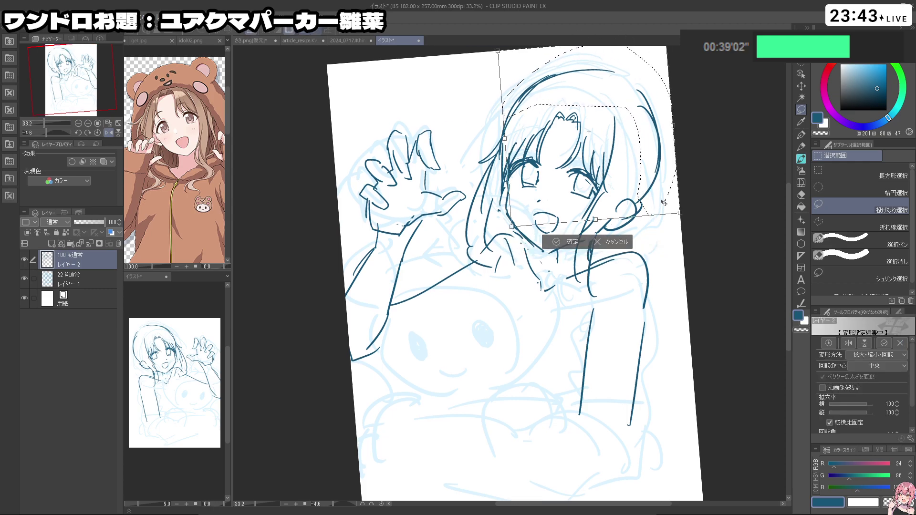
{"action": "left_click_drag", "start_coordinate": [677, 209], "coordinate": [661, 219]}
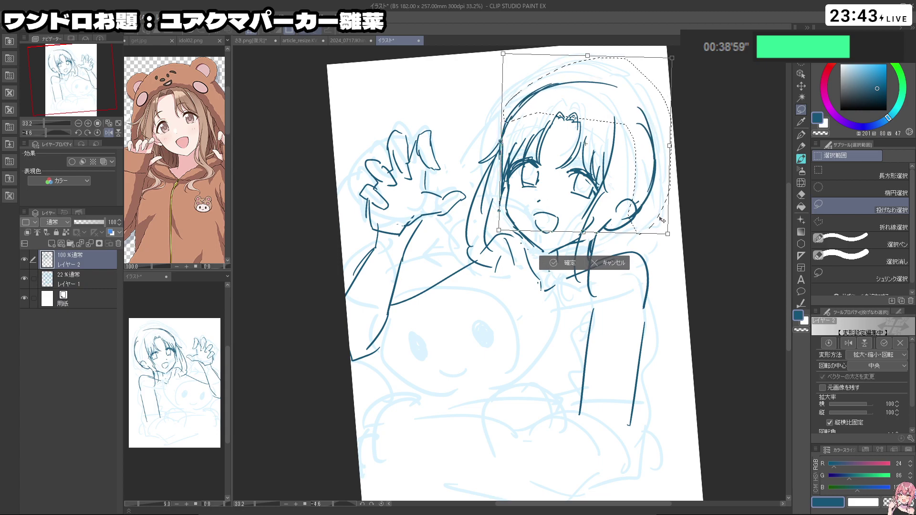
{"action": "left_click", "coordinate": [507, 258]}
{"action": "left_click_drag", "start_coordinate": [634, 292], "coordinate": [633, 253]}
{"action": "left_click", "coordinate": [801, 135]}
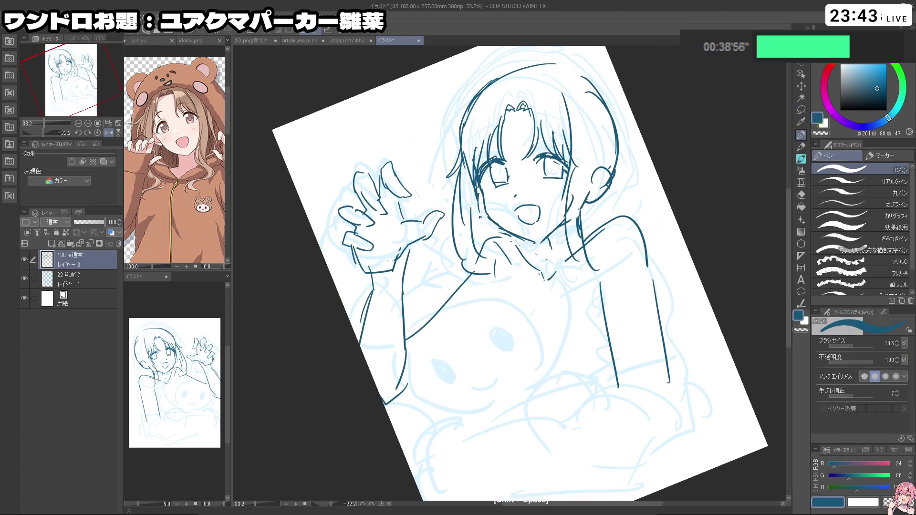
- Redraw the hair outline along the side and crown of the head
{"action": "left_click_drag", "start_coordinate": [782, 131], "coordinate": [574, 130]}
{"action": "key", "text": "ctrl+z"}
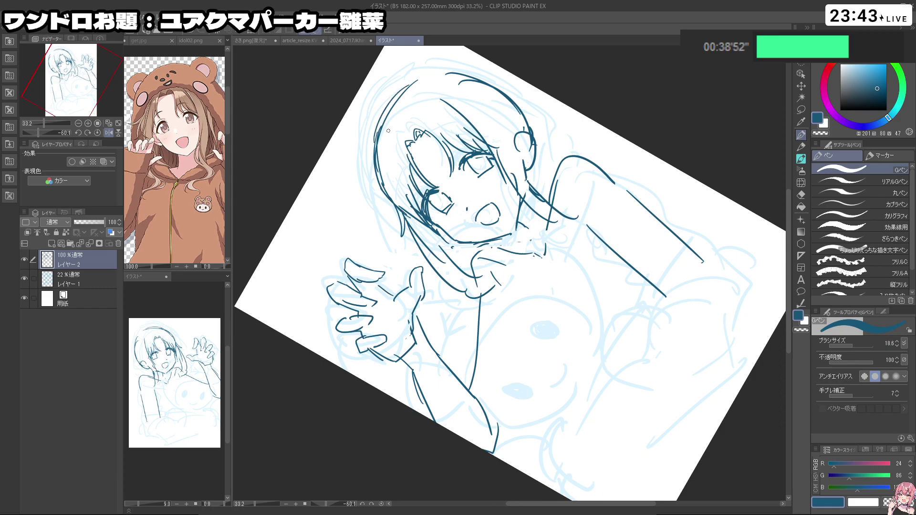
{"action": "left_click_drag", "start_coordinate": [372, 123], "coordinate": [402, 84]}
{"action": "key", "text": "ctrl+z"}
{"action": "left_click_drag", "start_coordinate": [373, 142], "coordinate": [401, 85]}
{"action": "mouse_move", "coordinate": [396, 90]}
{"action": "left_mouse_down"}
{"action": "mouse_move", "coordinate": [452, 70]}
{"action": "mouse_move", "coordinate": [608, 86]}
{"action": "mouse_move", "coordinate": [579, 80]}
{"action": "mouse_move", "coordinate": [626, 120]}
{"action": "left_mouse_up"}
{"action": "key", "text": "ctrl+z"}
{"action": "key", "text": "ctrl+z"}
{"action": "key", "text": "ctrl+z"}
{"action": "key", "text": "ctrl+z"}
- Add the outer hair line and inner strands on the ear side of the head
{"action": "mouse_move", "coordinate": [581, 75]}
{"action": "left_mouse_down"}
{"action": "mouse_move", "coordinate": [625, 132]}
{"action": "mouse_move", "coordinate": [626, 169]}
{"action": "left_mouse_up"}
{"action": "left_click_drag", "start_coordinate": [593, 117], "coordinate": [602, 130]}
{"action": "key", "text": "ctrl+z"}
{"action": "left_click_drag", "start_coordinate": [594, 95], "coordinate": [606, 190]}
{"action": "key", "text": "ctrl+z"}
{"action": "left_click_drag", "start_coordinate": [596, 135], "coordinate": [595, 224]}
{"action": "left_click_drag", "start_coordinate": [565, 77], "coordinate": [600, 133]}
{"action": "key", "text": "ctrl+z"}
{"action": "left_click_drag", "start_coordinate": [594, 95], "coordinate": [607, 149]}
{"action": "key", "text": "ctrl+z"}
{"action": "left_click_drag", "start_coordinate": [597, 106], "coordinate": [607, 177]}
- Extend the ear-side lock down over the shoulder and close its curled tip
{"action": "left_click_drag", "start_coordinate": [600, 145], "coordinate": [583, 283]}
{"action": "key", "text": "ctrl+z"}
{"action": "mouse_move", "coordinate": [575, 250]}
{"action": "left_mouse_down"}
{"action": "mouse_move", "coordinate": [582, 296]}
{"action": "mouse_move", "coordinate": [571, 302]}
{"action": "left_mouse_up"}
{"action": "left_click_drag", "start_coordinate": [600, 285], "coordinate": [585, 295]}
- Add an inner strand to the side lock beside the cheek on the raised-hand side
{"action": "left_click_drag", "start_coordinate": [472, 239], "coordinate": [491, 276]}
{"action": "key", "text": "ctrl+z"}
{"action": "mouse_move", "coordinate": [470, 169]}
{"action": "left_mouse_down"}
{"action": "mouse_move", "coordinate": [461, 266]}
{"action": "mouse_move", "coordinate": [492, 296]}
{"action": "left_mouse_up"}
{"action": "key", "text": "ctrl+z"}
{"action": "left_click_drag", "start_coordinate": [469, 223], "coordinate": [493, 257]}
{"action": "key", "text": "shift+space"}
{"action": "left_click_drag", "start_coordinate": [610, 427], "coordinate": [628, 412]}
{"action": "left_click_drag", "start_coordinate": [644, 297], "coordinate": [464, 441]}
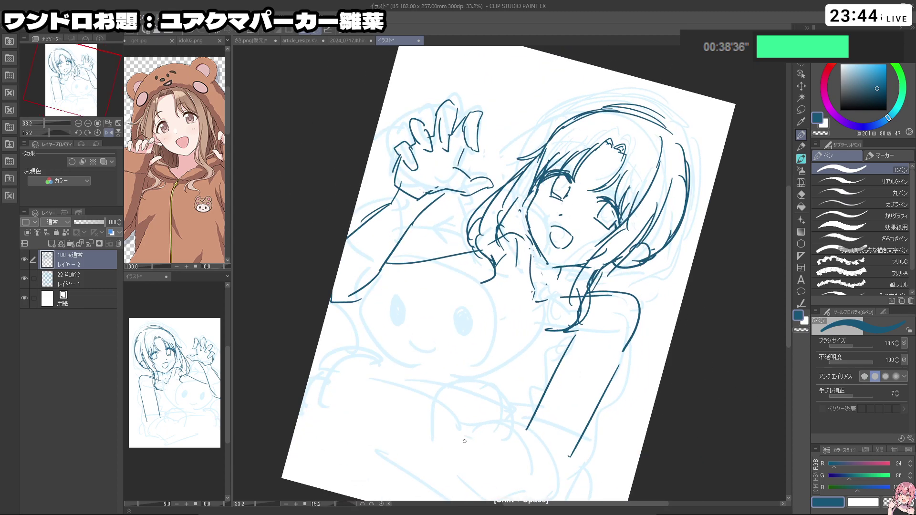
{"action": "left_click_drag", "start_coordinate": [591, 358], "coordinate": [609, 223]}
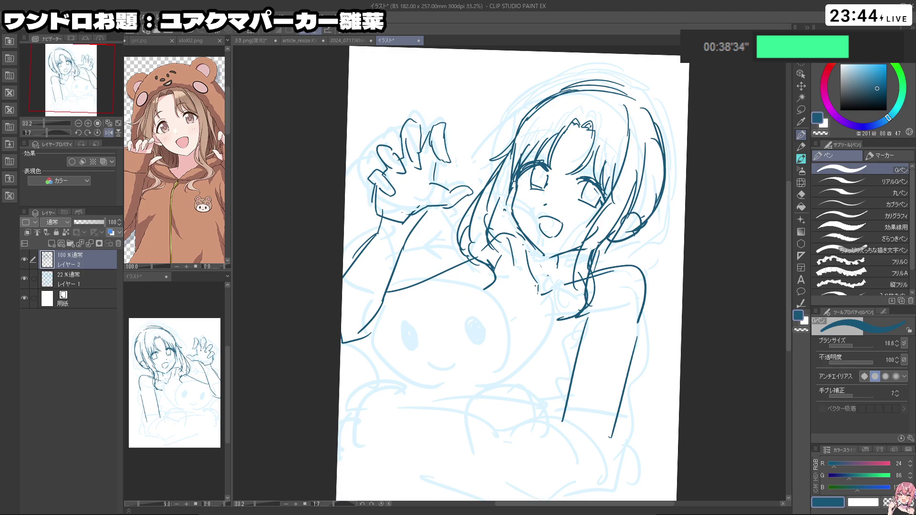
- Draw small pupil marks inside the irises of both eyes
{"action": "left_click_drag", "start_coordinate": [535, 181], "coordinate": [514, 177]}
{"action": "key", "text": "ctrl+z"}
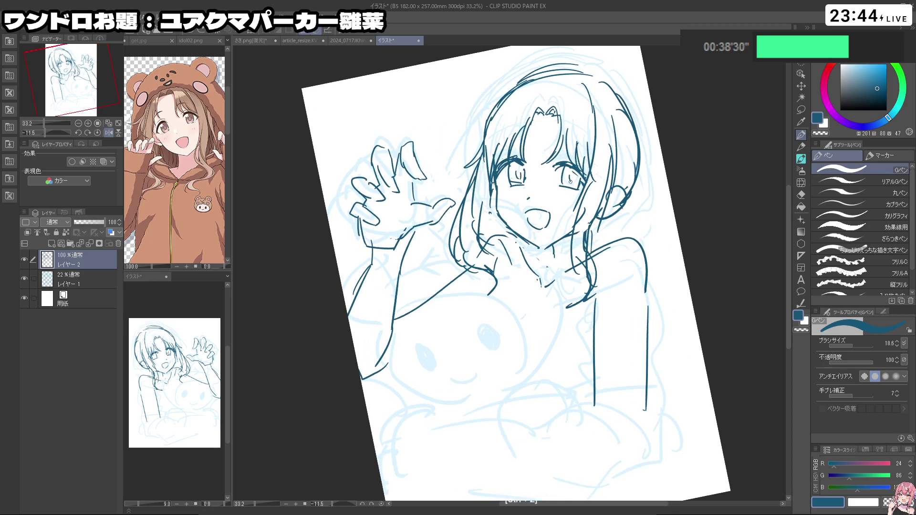
{"action": "key", "text": "ctrl+z"}
- Draw the collar line from the ear-side shoulder toward the chest and try further strokes around the neck
{"action": "mouse_move", "coordinate": [598, 238]}
{"action": "left_mouse_down"}
{"action": "mouse_move", "coordinate": [539, 286]}
{"action": "mouse_move", "coordinate": [567, 283]}
{"action": "left_mouse_up"}
{"action": "key", "text": "ctrl+z"}
{"action": "left_click_drag", "start_coordinate": [597, 241], "coordinate": [563, 283]}
{"action": "mouse_move", "coordinate": [524, 247]}
{"action": "left_mouse_down"}
{"action": "mouse_move", "coordinate": [525, 267]}
{"action": "mouse_move", "coordinate": [509, 265]}
{"action": "mouse_move", "coordinate": [524, 282]}
{"action": "left_mouse_up"}
{"action": "key", "text": "ctrl+z"}
{"action": "key", "text": "ctrl+z"}
{"action": "left_click_drag", "start_coordinate": [495, 215], "coordinate": [485, 253]}
{"action": "key", "text": "ctrl+z"}
- Draw the outer hair contour on the raised-hand side from the upper head down along the side lock
{"action": "left_click_drag", "start_coordinate": [507, 76], "coordinate": [464, 142]}
{"action": "key", "text": "ctrl+z"}
{"action": "left_click_drag", "start_coordinate": [499, 82], "coordinate": [460, 167]}
{"action": "left_click_drag", "start_coordinate": [480, 110], "coordinate": [458, 197]}
- Redraw the collar edge on the raised-hand side, running from beside the neck down to the V point
{"action": "left_click_drag", "start_coordinate": [483, 253], "coordinate": [519, 267]}
{"action": "left_click_drag", "start_coordinate": [488, 234], "coordinate": [534, 291]}
{"action": "key", "text": "ctrl+z"}
{"action": "left_click_drag", "start_coordinate": [495, 251], "coordinate": [529, 290]}
{"action": "key", "text": "ctrl+z"}
{"action": "key", "text": "ctrl+z"}
{"action": "left_click_drag", "start_coordinate": [515, 237], "coordinate": [530, 282]}
{"action": "key", "text": "ctrl+z"}
{"action": "mouse_move", "coordinate": [482, 236]}
{"action": "left_mouse_down"}
{"action": "mouse_move", "coordinate": [501, 231]}
{"action": "mouse_move", "coordinate": [534, 284]}
{"action": "left_mouse_up"}
{"action": "key", "text": "ctrl+z"}
{"action": "key", "text": "ctrl+z"}
{"action": "left_click_drag", "start_coordinate": [528, 289], "coordinate": [541, 300]}
{"action": "key", "text": "ctrl+z"}
{"action": "left_click_drag", "start_coordinate": [509, 265], "coordinate": [530, 285]}
- Draw the double collar edge on the ear side, from the V point up toward the shoulder
{"action": "mouse_move", "coordinate": [521, 271]}
{"action": "left_mouse_down"}
{"action": "mouse_move", "coordinate": [532, 289]}
{"action": "mouse_move", "coordinate": [557, 265]}
{"action": "left_mouse_up"}
{"action": "key", "text": "ctrl+z"}
{"action": "key", "text": "ctrl+z"}
{"action": "left_click_drag", "start_coordinate": [540, 286], "coordinate": [585, 249]}
{"action": "left_click_drag", "start_coordinate": [544, 285], "coordinate": [609, 257]}
{"action": "left_click_drag", "start_coordinate": [554, 263], "coordinate": [562, 257]}
{"action": "key", "text": "ctrl+z"}
- Add strands in front of the ear and a long outer hair line from the head's back down behind the shoulder
{"action": "left_click_drag", "start_coordinate": [600, 91], "coordinate": [620, 183]}
{"action": "key", "text": "ctrl+z"}
{"action": "mouse_move", "coordinate": [618, 148]}
{"action": "left_mouse_down"}
{"action": "mouse_move", "coordinate": [624, 216]}
{"action": "mouse_move", "coordinate": [611, 249]}
{"action": "left_mouse_up"}
{"action": "key", "text": "ctrl+z"}
{"action": "left_click_drag", "start_coordinate": [613, 167], "coordinate": [596, 260]}
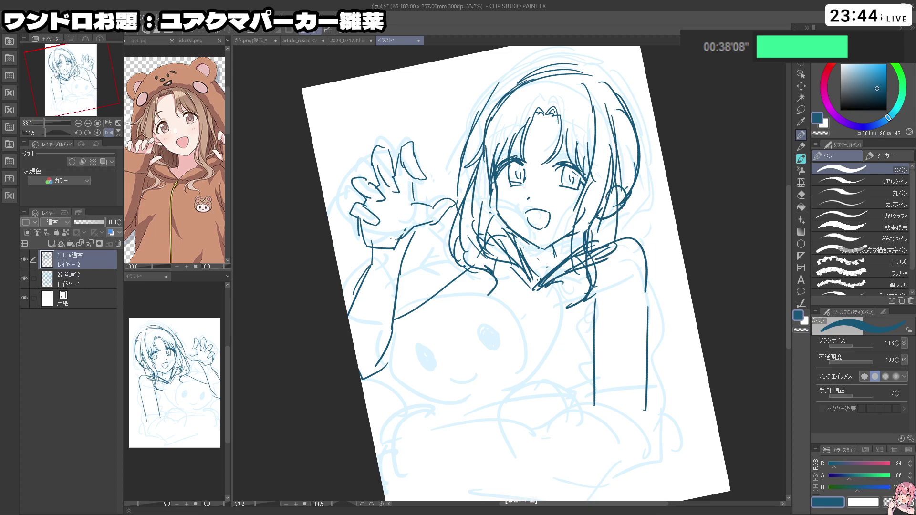
{"action": "left_click_drag", "start_coordinate": [635, 100], "coordinate": [648, 204]}
{"action": "left_click_drag", "start_coordinate": [647, 172], "coordinate": [658, 253]}
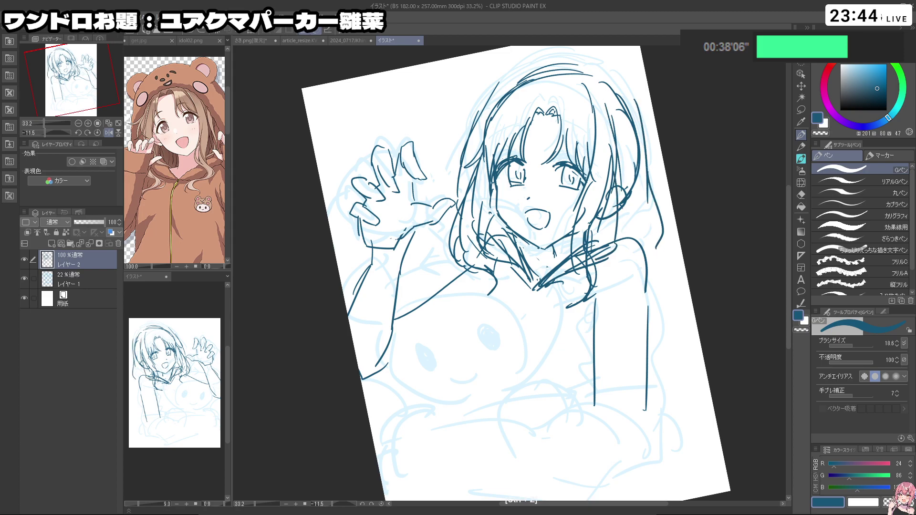
- Clean up the collar's V point and add a hoodie neckline stroke toward the raised-hand shoulder
{"action": "left_click_drag", "start_coordinate": [165, 200], "coordinate": [138, 201]}
{"action": "left_click", "coordinate": [549, 267]}
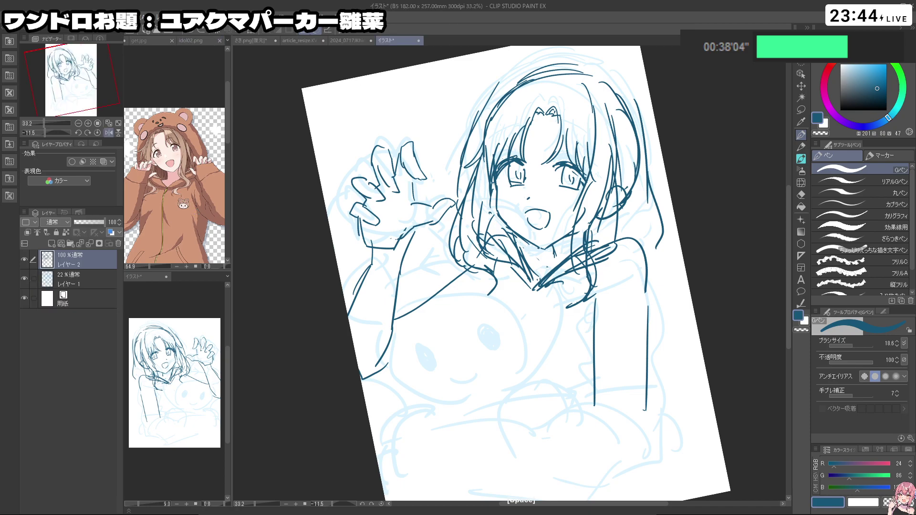
{"action": "key", "text": "c"}
{"action": "key", "text": "c"}
{"action": "key", "text": "ctrl+z"}
{"action": "key", "text": "ctrl+z"}
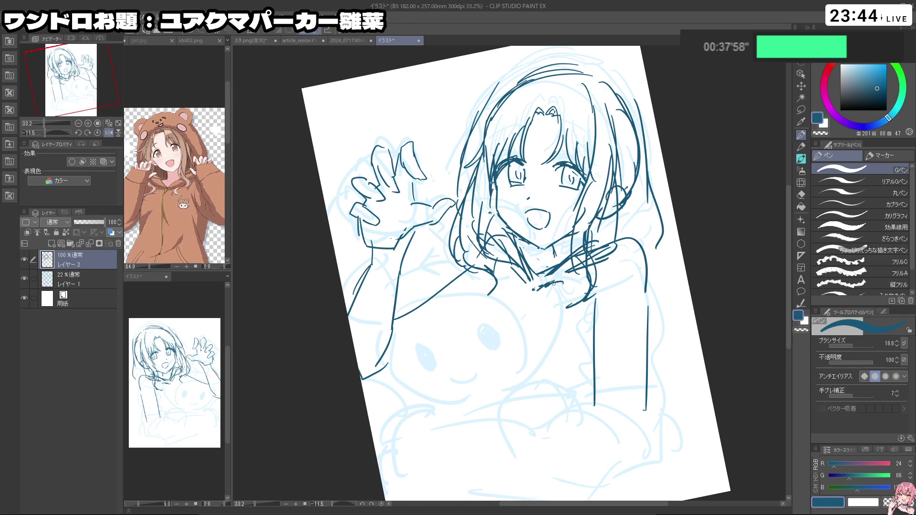
{"action": "key", "text": "ctrl+z"}
{"action": "left_click_drag", "start_coordinate": [493, 275], "coordinate": [447, 308]}
- Draw the rounded bear ear on the raised-hand side and the hood's outer outline curving up beside it
{"action": "left_click_drag", "start_coordinate": [560, 441], "coordinate": [582, 460]}
{"action": "mouse_move", "coordinate": [432, 119]}
{"action": "left_mouse_down"}
{"action": "mouse_move", "coordinate": [470, 86]}
{"action": "mouse_move", "coordinate": [467, 77]}
{"action": "left_mouse_up"}
{"action": "key", "text": "ctrl+z"}
{"action": "mouse_move", "coordinate": [447, 133]}
{"action": "left_mouse_down"}
{"action": "mouse_move", "coordinate": [448, 78]}
{"action": "mouse_move", "coordinate": [507, 53]}
{"action": "left_mouse_up"}
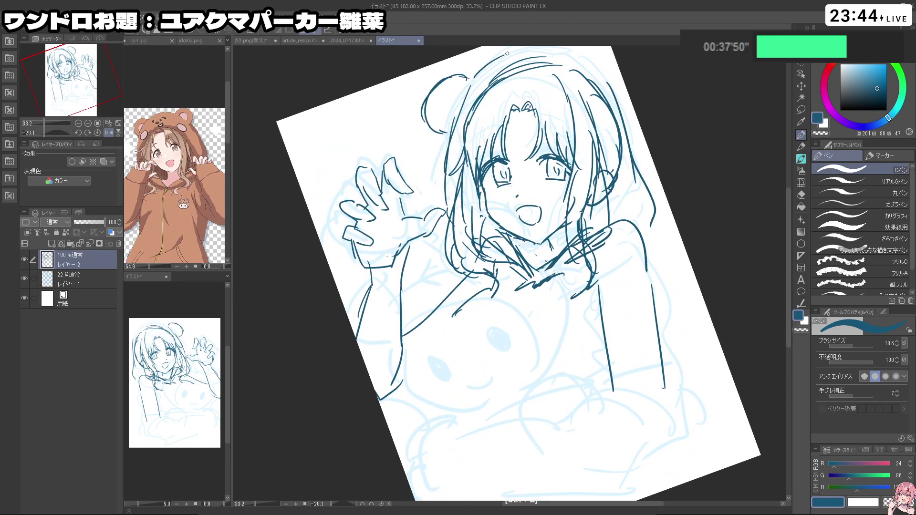
- Draw the second bear ear on the opposite side, join both with the hood's top outline, and erase overlapping lines
{"action": "left_click_drag", "start_coordinate": [607, 175], "coordinate": [601, 104]}
{"action": "key", "text": "ctrl+z"}
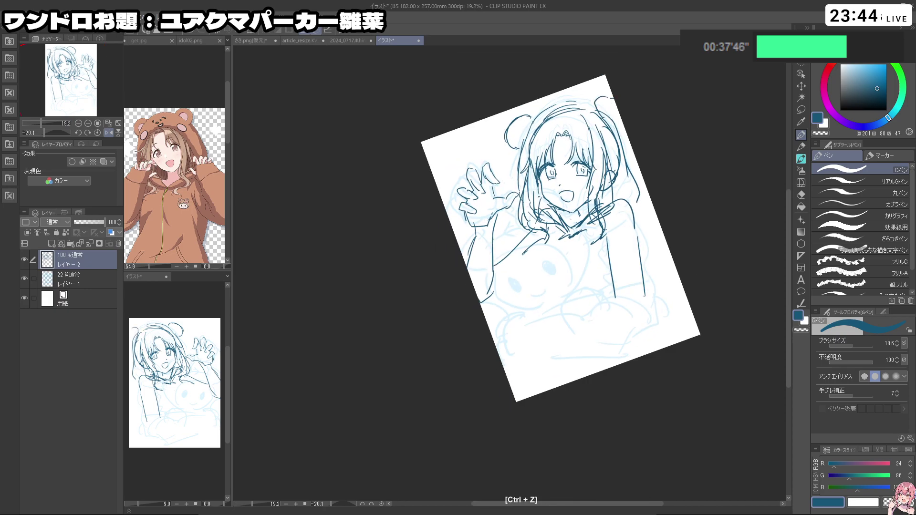
{"action": "key", "text": "ctrl+z"}
{"action": "mouse_move", "coordinate": [530, 125]}
{"action": "left_mouse_down"}
{"action": "mouse_move", "coordinate": [520, 145]}
{"action": "mouse_move", "coordinate": [567, 99]}
{"action": "mouse_move", "coordinate": [581, 101]}
{"action": "mouse_move", "coordinate": [551, 128]}
{"action": "mouse_move", "coordinate": [589, 136]}
{"action": "left_mouse_up"}
{"action": "key", "text": "ctrl+z"}
{"action": "key", "text": "c"}
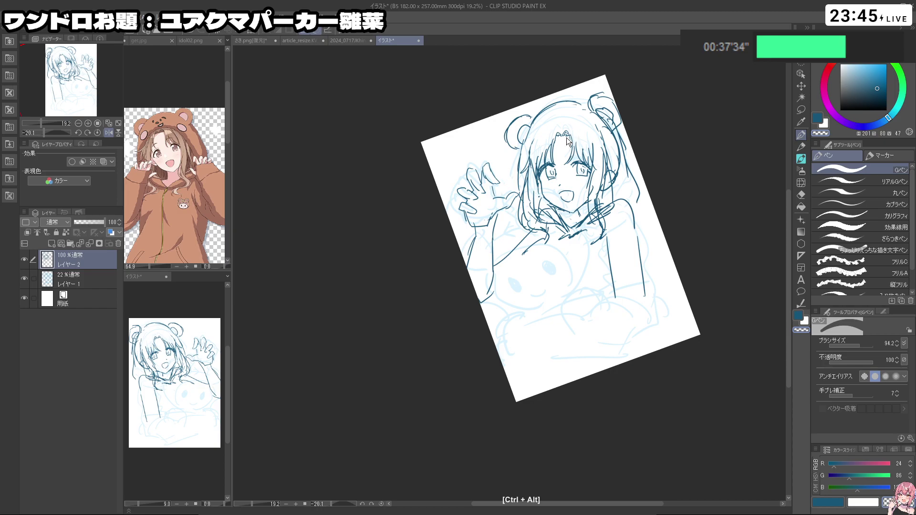
{"action": "key", "text": "c"}
- Sketch the hood's inner rim around the hair, from the raised-hand side across the top of the head
{"action": "left_click_drag", "start_coordinate": [528, 149], "coordinate": [559, 118]}
{"action": "key", "text": "ctrl+z"}
{"action": "key", "text": "ctrl+z"}
{"action": "key", "text": "ctrl+z"}
{"action": "mouse_move", "coordinate": [552, 120]}
{"action": "left_mouse_down"}
{"action": "mouse_move", "coordinate": [589, 119]}
{"action": "mouse_move", "coordinate": [602, 137]}
{"action": "left_mouse_up"}
{"action": "key", "text": "ctrl+z"}
{"action": "key", "text": "ctrl+z"}
{"action": "key", "text": "ctrl+z"}
{"action": "key", "text": "ctrl+z"}
{"action": "mouse_move", "coordinate": [529, 150]}
{"action": "left_mouse_down"}
{"action": "mouse_move", "coordinate": [582, 105]}
{"action": "mouse_move", "coordinate": [551, 128]}
{"action": "mouse_move", "coordinate": [541, 122]}
{"action": "left_mouse_up"}
{"action": "key", "text": "ctrl+z"}
{"action": "key", "text": "c"}
{"action": "key", "text": "c"}
{"action": "key", "text": "ctrl+z"}
{"action": "key", "text": "c"}
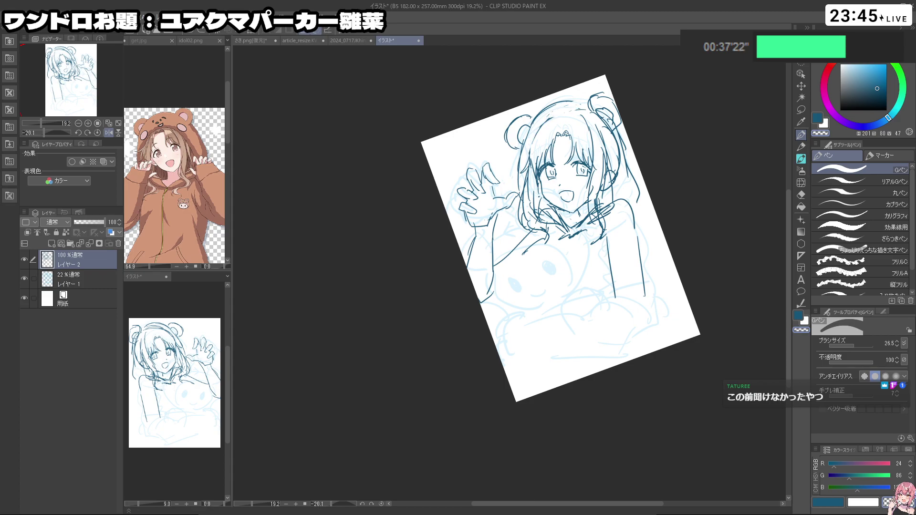
- Refine the hood edge on the ear side, from the top of the head down to the collar and shoulder
{"action": "key", "text": "ctrl+z"}
{"action": "key", "text": "ctrl+z"}
{"action": "mouse_move", "coordinate": [565, 113]}
{"action": "left_mouse_down"}
{"action": "mouse_move", "coordinate": [599, 139]}
{"action": "mouse_move", "coordinate": [612, 159]}
{"action": "mouse_move", "coordinate": [606, 176]}
{"action": "left_mouse_up"}
{"action": "key", "text": "ctrl+z"}
{"action": "left_click_drag", "start_coordinate": [596, 139], "coordinate": [612, 202]}
{"action": "key", "text": "ctrl+z"}
{"action": "mouse_move", "coordinate": [615, 138]}
{"action": "left_mouse_down"}
{"action": "mouse_move", "coordinate": [631, 183]}
{"action": "mouse_move", "coordinate": [605, 239]}
{"action": "left_mouse_up"}
{"action": "key", "text": "ctrl+z"}
{"action": "left_click_drag", "start_coordinate": [642, 200], "coordinate": [596, 224]}
{"action": "key", "text": "ctrl+z"}
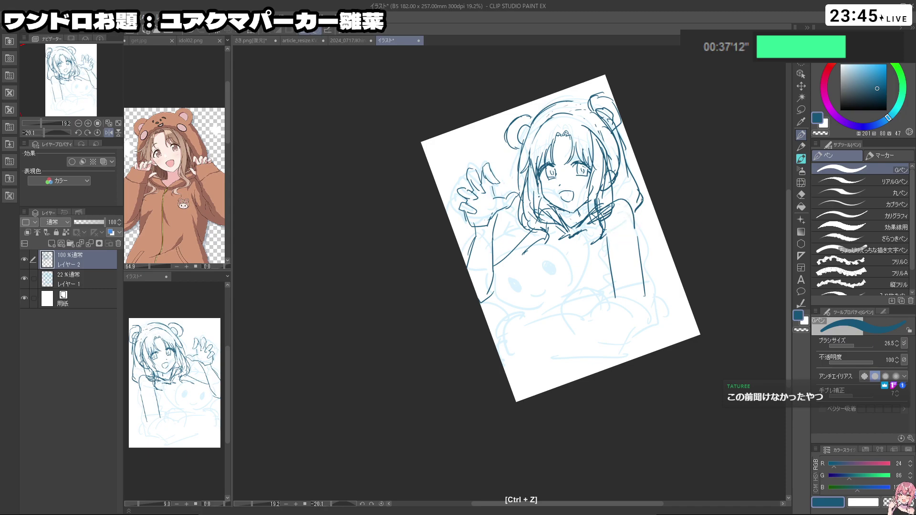
- Redraw the outer and inner sleeve edges of the hugging arm and extend the inner edge toward the elbow
{"action": "mouse_move", "coordinate": [643, 194]}
{"action": "left_mouse_down"}
{"action": "mouse_move", "coordinate": [611, 203]}
{"action": "mouse_move", "coordinate": [645, 232]}
{"action": "mouse_move", "coordinate": [647, 283]}
{"action": "left_mouse_up"}
{"action": "key", "text": "ctrl+z"}
{"action": "left_click_drag", "start_coordinate": [607, 245], "coordinate": [611, 296]}
{"action": "key", "text": "ctrl+z"}
{"action": "left_click_drag", "start_coordinate": [608, 245], "coordinate": [612, 315]}
- Draw the loose cuff around the raised hand's wrist and the sleeve edge running from it toward the elbow
{"action": "key", "text": "shift+space"}
{"action": "left_click_drag", "start_coordinate": [501, 431], "coordinate": [616, 389]}
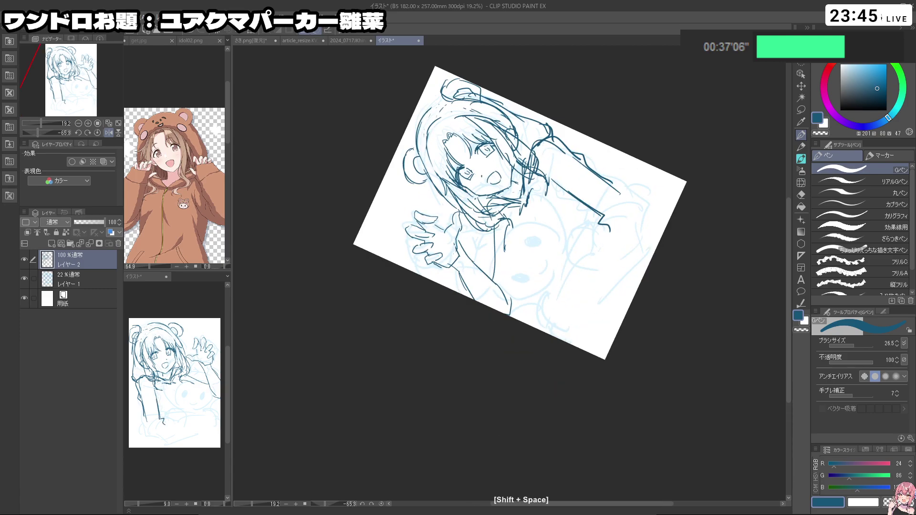
{"action": "left_click_drag", "start_coordinate": [448, 226], "coordinate": [444, 267]}
{"action": "key", "text": "ctrl+z"}
{"action": "key", "text": "ctrl+z"}
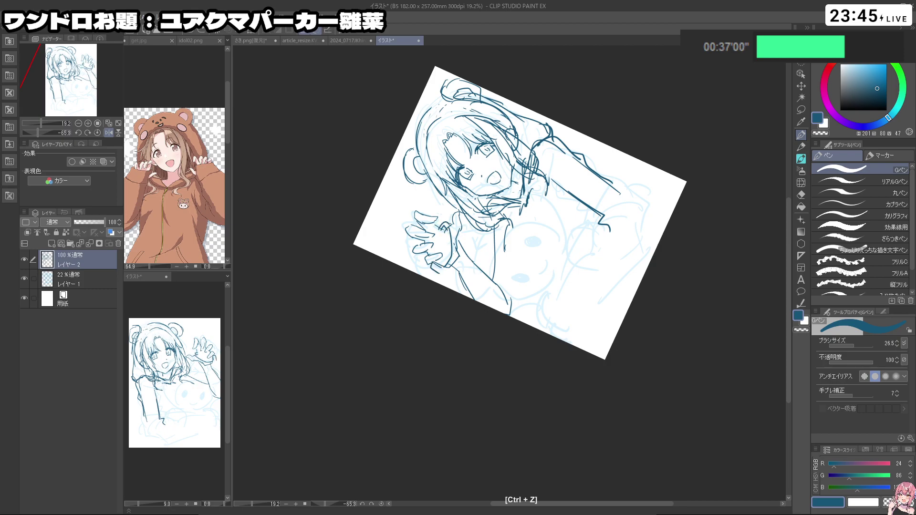
{"action": "key", "text": "ctrl+z"}
{"action": "mouse_move", "coordinate": [462, 241]}
{"action": "left_mouse_down"}
{"action": "mouse_move", "coordinate": [497, 269]}
{"action": "mouse_move", "coordinate": [461, 242]}
{"action": "mouse_move", "coordinate": [483, 250]}
{"action": "mouse_move", "coordinate": [489, 273]}
{"action": "left_mouse_up"}
{"action": "key", "text": "ctrl+z"}
{"action": "key", "text": "ctrl+z"}
{"action": "key", "text": "ctrl+z"}
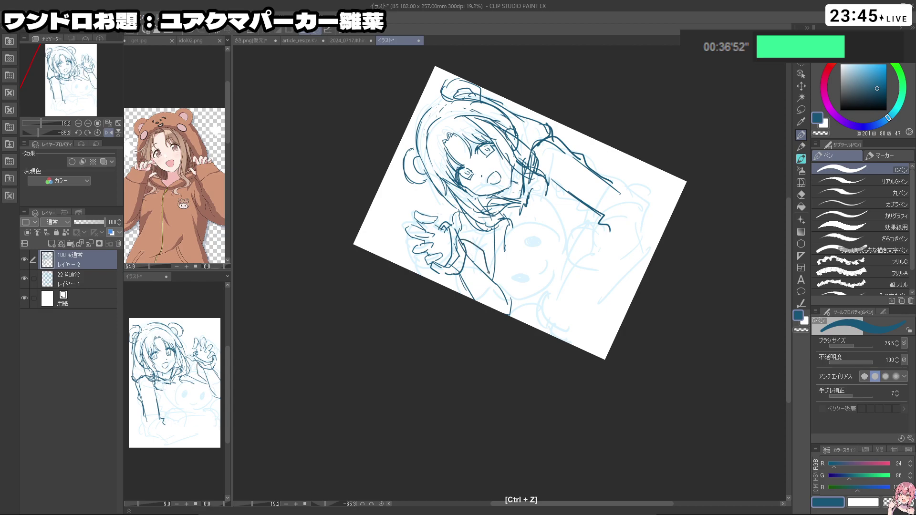
{"action": "key", "text": "ctrl+z"}
{"action": "mouse_move", "coordinate": [462, 241]}
{"action": "left_mouse_down"}
{"action": "mouse_move", "coordinate": [509, 291]}
{"action": "mouse_move", "coordinate": [520, 282]}
{"action": "mouse_move", "coordinate": [488, 252]}
{"action": "left_mouse_up"}
- Reduce the pen size to 14.9 and redraw the upper lash line of the ear-side eye
{"action": "key", "text": "shift+space"}
{"action": "mouse_move", "coordinate": [666, 324]}
{"action": "left_mouse_down"}
{"action": "mouse_move", "coordinate": [607, 405]}
{"action": "mouse_move", "coordinate": [464, 378]}
{"action": "mouse_move", "coordinate": [504, 388]}
{"action": "left_mouse_up"}
{"action": "key", "text": "ctrl+space"}
{"action": "left_click_drag", "start_coordinate": [568, 166], "coordinate": [607, 200]}
{"action": "key", "text": "ctrl+alt"}
{"action": "left_click_drag", "start_coordinate": [662, 222], "coordinate": [690, 222]}
{"action": "key", "text": "ctrl+z"}
{"action": "left_click_drag", "start_coordinate": [664, 220], "coordinate": [698, 231]}
- Lasso the upper part of the raised-hand-side eye, adjust it with a transform, and clear the selection
{"action": "left_click", "coordinate": [801, 109]}
{"action": "mouse_move", "coordinate": [612, 228]}
{"action": "left_mouse_down"}
{"action": "mouse_move", "coordinate": [587, 215]}
{"action": "mouse_move", "coordinate": [560, 234]}
{"action": "mouse_move", "coordinate": [556, 222]}
{"action": "mouse_move", "coordinate": [573, 199]}
{"action": "mouse_move", "coordinate": [591, 200]}
{"action": "left_mouse_up"}
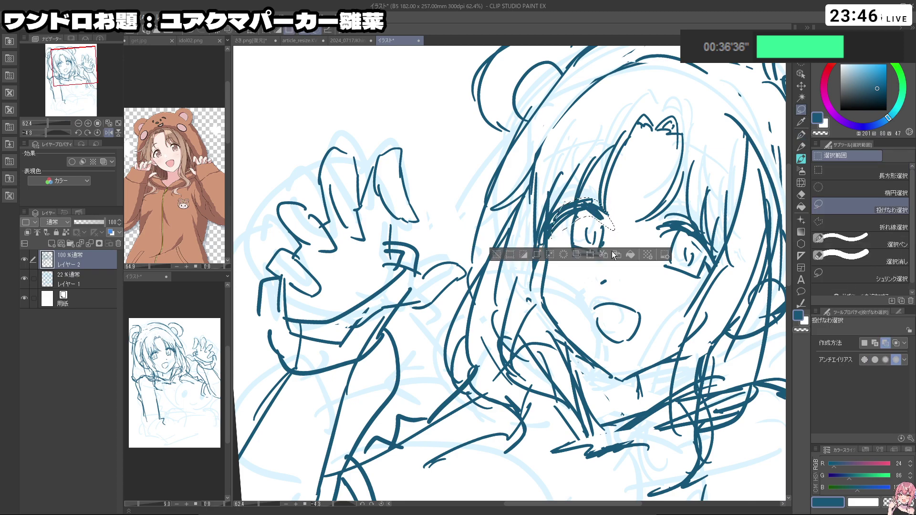
{"action": "key", "text": "ctrl+t"}
{"action": "left_click", "coordinate": [552, 261]}
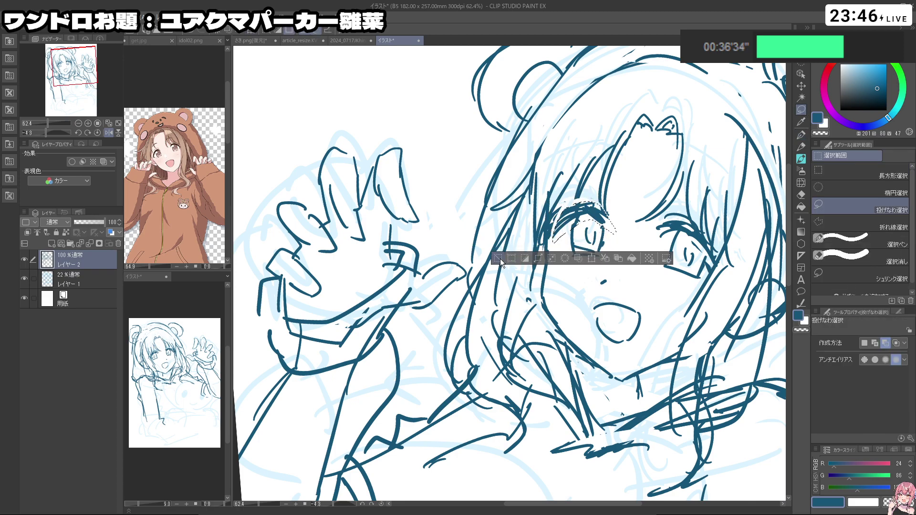
{"action": "left_click", "coordinate": [499, 259]}
- Touch up the upper lash of the raised-hand-side eye and the nearby face lines with thin pen strokes
{"action": "left_click", "coordinate": [801, 135]}
{"action": "mouse_move", "coordinate": [569, 206]}
{"action": "left_mouse_down"}
{"action": "mouse_move", "coordinate": [597, 202]}
{"action": "mouse_move", "coordinate": [608, 213]}
{"action": "left_mouse_up"}
{"action": "key", "text": "ctrl+z"}
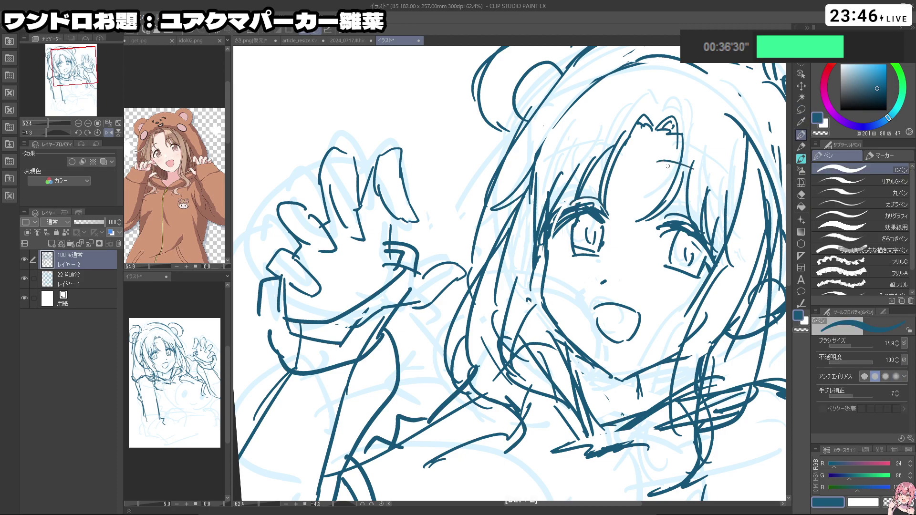
{"action": "key", "text": "ctrl+z"}
{"action": "key", "text": "ctrl+z"}
{"action": "mouse_move", "coordinate": [657, 171]}
{"action": "left_mouse_down"}
{"action": "mouse_move", "coordinate": [705, 181]}
{"action": "mouse_move", "coordinate": [726, 201]}
{"action": "mouse_move", "coordinate": [597, 9]}
{"action": "left_mouse_up"}
{"action": "key", "text": "shift+space"}
{"action": "mouse_move", "coordinate": [484, 125]}
{"action": "left_mouse_down"}
{"action": "mouse_move", "coordinate": [462, 161]}
{"action": "mouse_move", "coordinate": [465, 194]}
{"action": "mouse_move", "coordinate": [668, 165]}
{"action": "left_mouse_up"}
{"action": "key", "text": "ctrl+z"}
{"action": "key", "text": "shift+space"}
{"action": "mouse_move", "coordinate": [571, 349]}
{"action": "left_mouse_down"}
{"action": "mouse_move", "coordinate": [588, 348]}
{"action": "mouse_move", "coordinate": [569, 363]}
{"action": "left_mouse_up"}
{"action": "key", "text": "ctrl+z"}
{"action": "left_click_drag", "start_coordinate": [571, 342], "coordinate": [593, 350]}
- Trace the plush bear's round head outline with two arcs meeting below the girl's collar
{"action": "key", "text": "ctrl+space"}
{"action": "mouse_move", "coordinate": [716, 281]}
{"action": "left_mouse_down"}
{"action": "mouse_move", "coordinate": [668, 286]}
{"action": "mouse_move", "coordinate": [634, 266]}
{"action": "left_mouse_up"}
{"action": "key", "text": "space"}
{"action": "key", "text": "shift+space"}
{"action": "mouse_move", "coordinate": [588, 449]}
{"action": "left_mouse_down"}
{"action": "mouse_move", "coordinate": [701, 294]}
{"action": "mouse_move", "coordinate": [706, 253]}
{"action": "left_mouse_up"}
{"action": "key", "text": "ctrl+z"}
{"action": "key", "text": "ctrl+z"}
{"action": "mouse_move", "coordinate": [539, 326]}
{"action": "left_mouse_down"}
{"action": "mouse_move", "coordinate": [573, 289]}
{"action": "mouse_move", "coordinate": [621, 342]}
{"action": "left_mouse_up"}
{"action": "key", "text": "ctrl+z"}
{"action": "mouse_move", "coordinate": [544, 298]}
{"action": "left_mouse_down"}
{"action": "mouse_move", "coordinate": [526, 371]}
{"action": "mouse_move", "coordinate": [561, 308]}
{"action": "left_mouse_up"}
{"action": "key", "text": "ctrl+z"}
{"action": "left_click_drag", "start_coordinate": [590, 272], "coordinate": [520, 364]}
{"action": "left_click_drag", "start_coordinate": [562, 275], "coordinate": [631, 325]}
- Draw short sleeve folds at the inner elbow of the arm hugging the plush bear
{"action": "left_click_drag", "start_coordinate": [637, 359], "coordinate": [690, 363]}
{"action": "key", "text": "ctrl+z"}
{"action": "left_click_drag", "start_coordinate": [643, 357], "coordinate": [687, 363]}
{"action": "left_click_drag", "start_coordinate": [646, 368], "coordinate": [684, 366]}
{"action": "left_click_drag", "start_coordinate": [679, 316], "coordinate": [650, 352]}
{"action": "left_click_drag", "start_coordinate": [640, 336], "coordinate": [638, 338]}
{"action": "mouse_move", "coordinate": [610, 374]}
{"action": "left_mouse_down"}
{"action": "mouse_move", "coordinate": [646, 369]}
{"action": "mouse_move", "coordinate": [581, 370]}
{"action": "left_mouse_up"}
{"action": "key", "text": "ctrl+z"}
{"action": "key", "text": "ctrl+z"}
- Draw the hugging forearm's upper edge below the plush head and round off the sleeve's far end
{"action": "mouse_move", "coordinate": [643, 355]}
{"action": "left_mouse_down"}
{"action": "mouse_move", "coordinate": [638, 364]}
{"action": "mouse_move", "coordinate": [540, 382]}
{"action": "mouse_move", "coordinate": [546, 411]}
{"action": "left_mouse_up"}
{"action": "key", "text": "ctrl+z"}
{"action": "key", "text": "ctrl+z"}
{"action": "key", "text": "ctrl+z"}
{"action": "key", "text": "ctrl+z"}
{"action": "left_click_drag", "start_coordinate": [559, 372], "coordinate": [527, 400]}
{"action": "key", "text": "ctrl+z"}
{"action": "mouse_move", "coordinate": [590, 361]}
{"action": "left_mouse_down"}
{"action": "mouse_move", "coordinate": [531, 403]}
{"action": "mouse_move", "coordinate": [529, 384]}
{"action": "mouse_move", "coordinate": [522, 415]}
{"action": "mouse_move", "coordinate": [570, 436]}
{"action": "left_mouse_up"}
{"action": "key", "text": "ctrl+z"}
{"action": "key", "text": "ctrl+z"}
- Draw the hugging forearm's lower edge from the sleeve's far end back toward the elbow
{"action": "left_click_drag", "start_coordinate": [525, 416], "coordinate": [605, 412]}
{"action": "left_click_drag", "start_coordinate": [604, 413], "coordinate": [646, 421]}
{"action": "key", "text": "ctrl+z"}
{"action": "mouse_move", "coordinate": [568, 433]}
{"action": "left_mouse_down"}
{"action": "mouse_move", "coordinate": [663, 423]}
{"action": "mouse_move", "coordinate": [686, 389]}
{"action": "left_mouse_up"}
{"action": "key", "text": "ctrl+z"}
{"action": "key", "text": "ctrl+z"}
{"action": "key", "text": "ctrl+z"}
- Draw the hugging arm's outer sleeve edge down around the elbow and refine the folds inside the bend
{"action": "left_click_drag", "start_coordinate": [688, 336], "coordinate": [681, 397]}
{"action": "key", "text": "ctrl+z"}
{"action": "mouse_move", "coordinate": [686, 306]}
{"action": "left_mouse_down"}
{"action": "mouse_move", "coordinate": [700, 376]}
{"action": "mouse_move", "coordinate": [688, 392]}
{"action": "left_mouse_up"}
{"action": "left_click_drag", "start_coordinate": [697, 390], "coordinate": [663, 410]}
{"action": "key", "text": "ctrl+z"}
{"action": "mouse_move", "coordinate": [649, 343]}
{"action": "left_mouse_down"}
{"action": "mouse_move", "coordinate": [616, 370]}
{"action": "mouse_move", "coordinate": [663, 384]}
{"action": "left_mouse_up"}
{"action": "key", "text": "ctrl+z"}
{"action": "mouse_move", "coordinate": [649, 361]}
{"action": "left_mouse_down"}
{"action": "mouse_move", "coordinate": [677, 374]}
{"action": "mouse_move", "coordinate": [579, 378]}
{"action": "mouse_move", "coordinate": [515, 403]}
{"action": "mouse_move", "coordinate": [516, 418]}
{"action": "left_mouse_up"}
{"action": "key", "text": "ctrl+z"}
{"action": "key", "text": "ctrl+z"}
- Add the raised arm's sleeve and fold lines beside the plush bear's head
{"action": "left_click_drag", "start_coordinate": [520, 379], "coordinate": [536, 371]}
{"action": "left_click_drag", "start_coordinate": [509, 332], "coordinate": [521, 376]}
{"action": "left_click_drag", "start_coordinate": [514, 312], "coordinate": [539, 373]}
{"action": "left_click_drag", "start_coordinate": [534, 284], "coordinate": [535, 373]}
- Strengthen the plush head's contour on the hugging-arm side and sketch the torso line beside it
{"action": "left_click_drag", "start_coordinate": [580, 257], "coordinate": [627, 289]}
{"action": "left_click_drag", "start_coordinate": [626, 290], "coordinate": [623, 361]}
{"action": "mouse_move", "coordinate": [637, 303]}
{"action": "left_mouse_down"}
{"action": "mouse_move", "coordinate": [633, 336]}
{"action": "mouse_move", "coordinate": [650, 351]}
{"action": "left_mouse_up"}
{"action": "key", "text": "shift+space"}
{"action": "left_click_drag", "start_coordinate": [702, 340], "coordinate": [665, 408]}
{"action": "key", "text": "ctrl+z"}
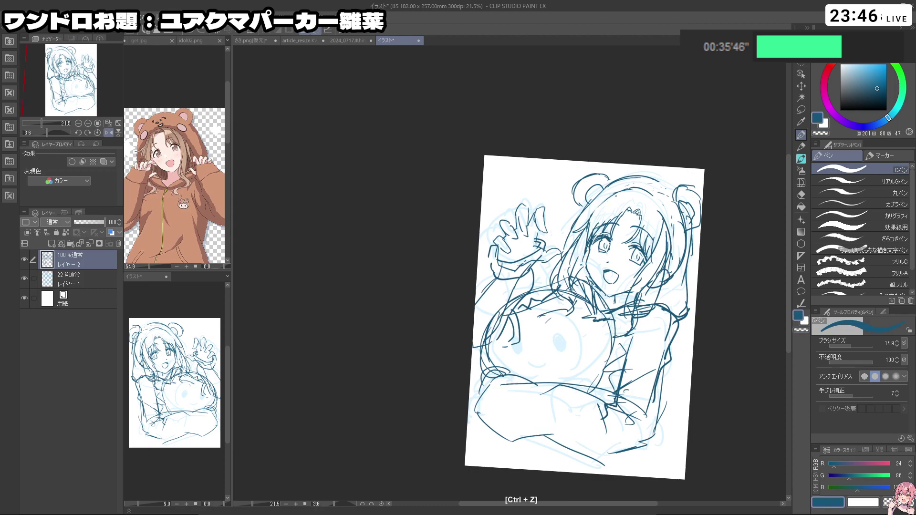
- Try to redraw the hood's front rim across the top of the hair
{"action": "left_click_drag", "start_coordinate": [602, 205], "coordinate": [651, 192]}
{"action": "mouse_move", "coordinate": [589, 223]}
{"action": "left_mouse_down"}
{"action": "mouse_move", "coordinate": [614, 198]}
{"action": "mouse_move", "coordinate": [602, 189]}
{"action": "mouse_move", "coordinate": [664, 183]}
{"action": "left_mouse_up"}
{"action": "key", "text": "ctrl+z"}
{"action": "key", "text": "ctrl+z"}
- Lasso the hood with its bear ears and try to shift it slightly upward on the head
{"action": "left_click", "coordinate": [801, 110]}
{"action": "mouse_move", "coordinate": [596, 204]}
{"action": "left_mouse_down"}
{"action": "mouse_move", "coordinate": [565, 246]}
{"action": "mouse_move", "coordinate": [665, 163]}
{"action": "mouse_move", "coordinate": [698, 286]}
{"action": "mouse_move", "coordinate": [690, 238]}
{"action": "mouse_move", "coordinate": [657, 185]}
{"action": "mouse_move", "coordinate": [592, 206]}
{"action": "left_mouse_up"}
{"action": "key", "text": "ctrl+t"}
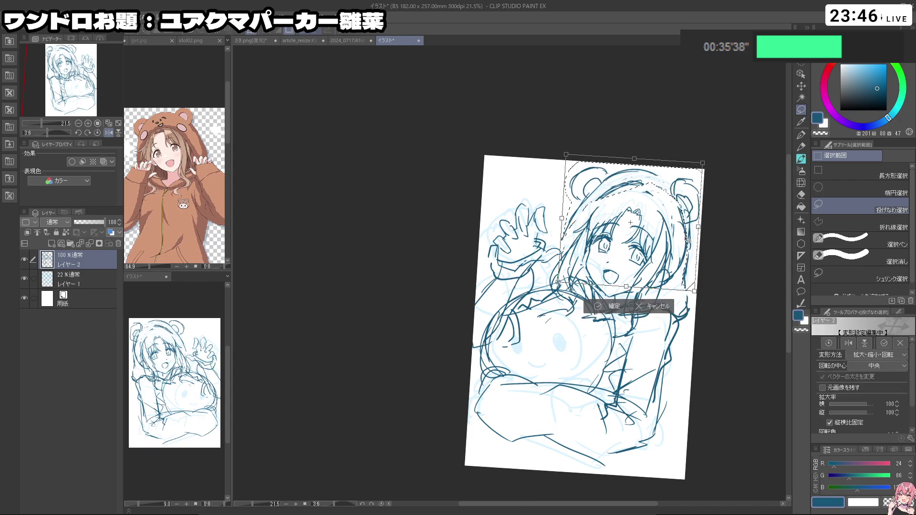
{"action": "left_click_drag", "start_coordinate": [687, 239], "coordinate": [658, 252]}
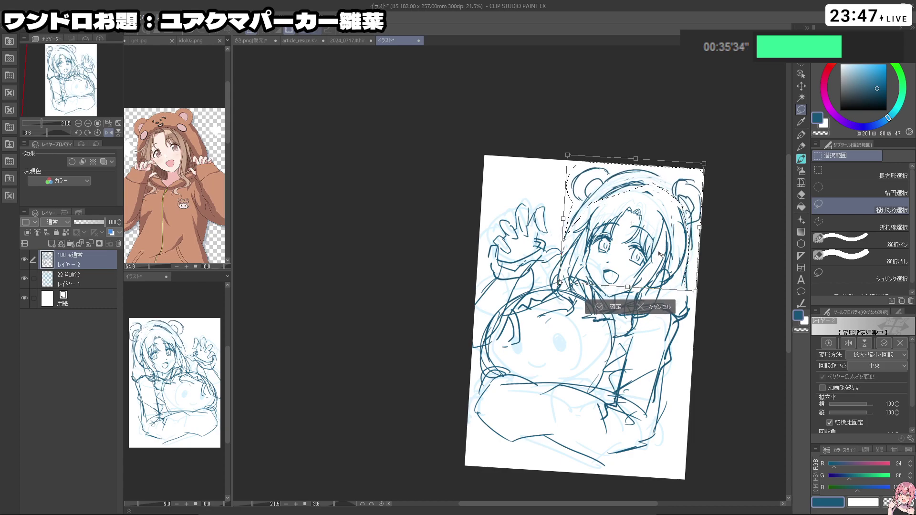
{"action": "left_click", "coordinate": [644, 307]}
{"action": "key", "text": "ctrl+t"}
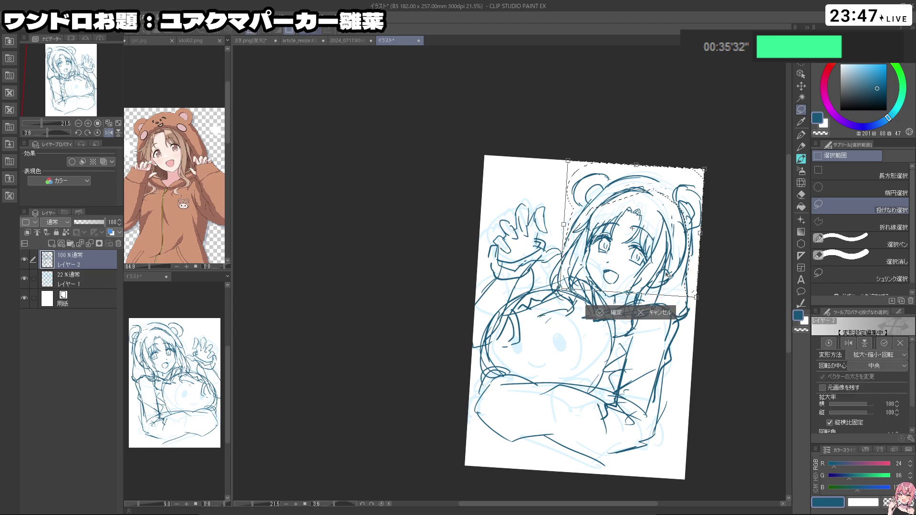
{"action": "left_click", "coordinate": [612, 312]}
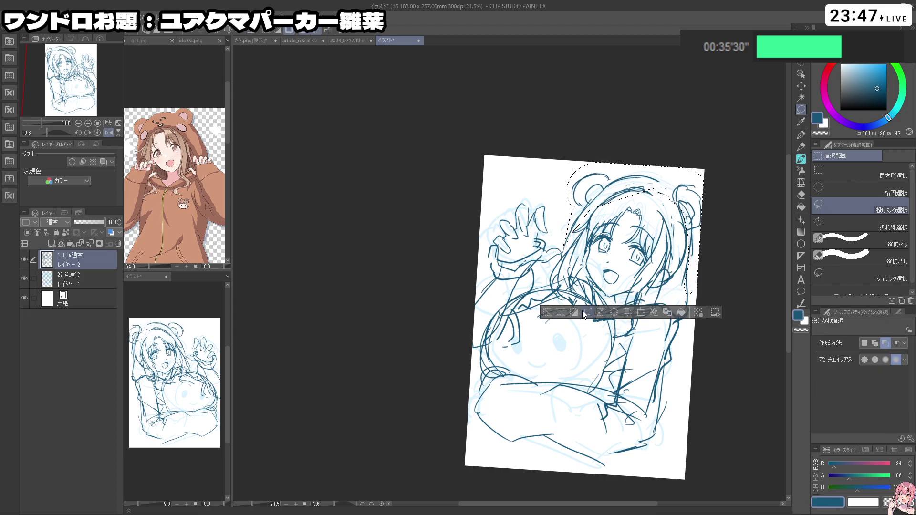
{"action": "key", "text": "ctrl+d"}
- Refine the lasso selection around the hood and its bear ears and apply a small transform to reposition them
{"action": "mouse_move", "coordinate": [569, 239]}
{"action": "left_mouse_down"}
{"action": "mouse_move", "coordinate": [633, 181]}
{"action": "mouse_move", "coordinate": [680, 217]}
{"action": "mouse_move", "coordinate": [683, 262]}
{"action": "mouse_move", "coordinate": [679, 166]}
{"action": "mouse_move", "coordinate": [563, 215]}
{"action": "left_mouse_up"}
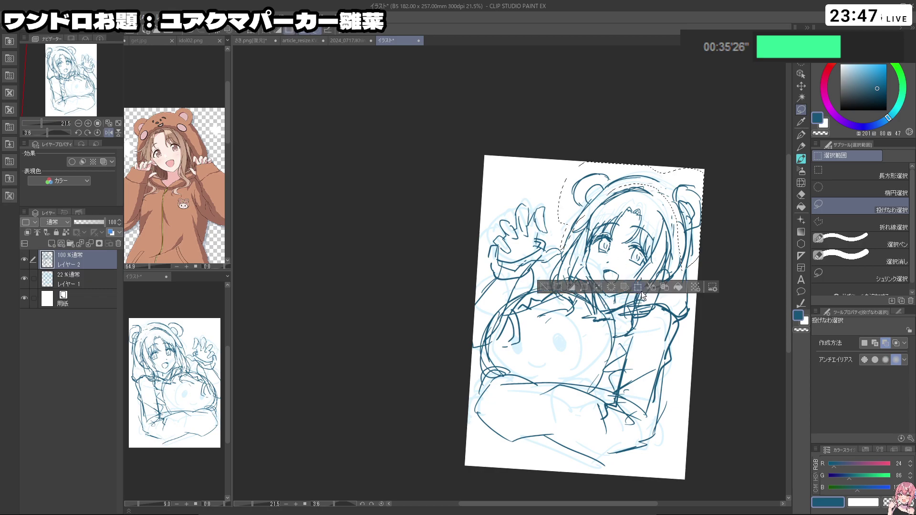
{"action": "key", "text": "ctrl+t"}
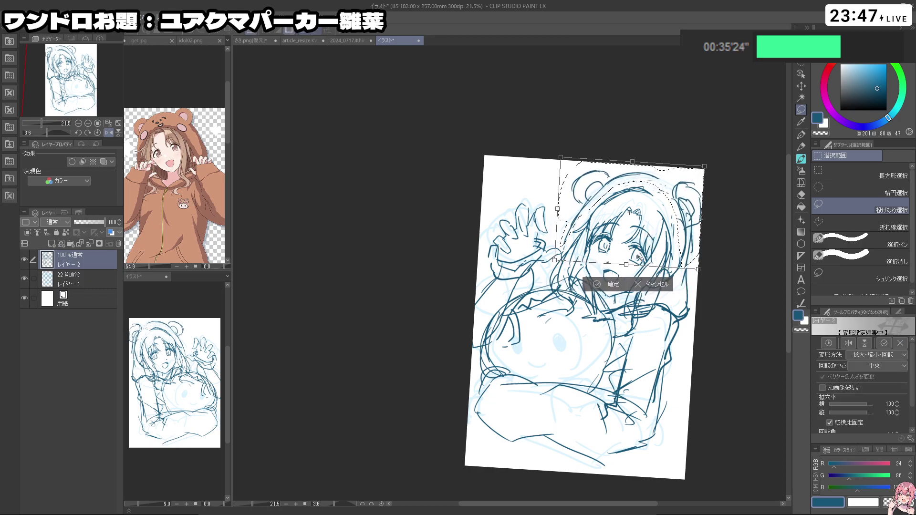
{"action": "left_click", "coordinate": [602, 284]}
- Draw the plush bear's face with two filled oval eyes and a small curved smile
{"action": "key", "text": "shift+space"}
{"action": "left_click_drag", "start_coordinate": [496, 349], "coordinate": [513, 350]}
{"action": "left_click", "coordinate": [801, 135]}
{"action": "mouse_move", "coordinate": [544, 322]}
{"action": "left_mouse_down"}
{"action": "mouse_move", "coordinate": [525, 367]}
{"action": "mouse_move", "coordinate": [599, 335]}
{"action": "mouse_move", "coordinate": [599, 362]}
{"action": "left_mouse_up"}
{"action": "key", "text": "ctrl+z"}
{"action": "mouse_move", "coordinate": [588, 321]}
{"action": "left_mouse_down"}
{"action": "mouse_move", "coordinate": [606, 369]}
{"action": "mouse_move", "coordinate": [599, 373]}
{"action": "left_mouse_up"}
{"action": "mouse_move", "coordinate": [544, 311]}
{"action": "left_mouse_down"}
{"action": "mouse_move", "coordinate": [601, 330]}
{"action": "mouse_move", "coordinate": [576, 346]}
{"action": "mouse_move", "coordinate": [572, 325]}
{"action": "left_mouse_up"}
{"action": "key", "text": "ctrl+z"}
{"action": "left_click_drag", "start_coordinate": [569, 332], "coordinate": [570, 340]}
{"action": "mouse_move", "coordinate": [517, 351]}
{"action": "left_mouse_down"}
{"action": "mouse_move", "coordinate": [528, 358]}
{"action": "mouse_move", "coordinate": [540, 349]}
{"action": "left_mouse_up"}
{"action": "key", "text": "ctrl+z"}
{"action": "mouse_move", "coordinate": [524, 348]}
{"action": "left_mouse_down"}
{"action": "mouse_move", "coordinate": [538, 352]}
{"action": "mouse_move", "coordinate": [530, 348]}
{"action": "left_mouse_up"}
{"action": "left_click_drag", "start_coordinate": [566, 325], "coordinate": [562, 359]}
{"action": "key", "text": "ctrl+z"}
{"action": "key", "text": "ctrl+z"}
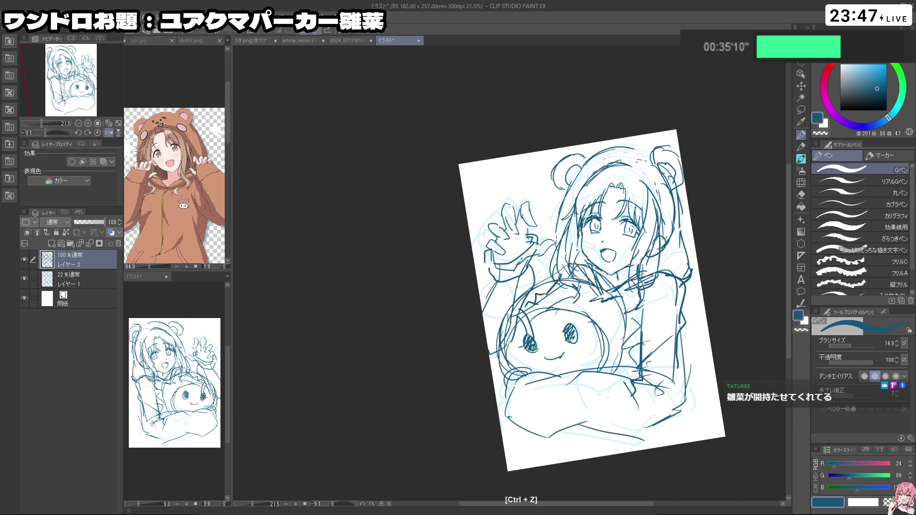
- Try to redraw the outer contours of the plush bear's head and the hugging arm's sleeve
{"action": "key", "text": "ctrl+z"}
{"action": "mouse_move", "coordinate": [549, 289]}
{"action": "left_mouse_down"}
{"action": "mouse_move", "coordinate": [560, 254]}
{"action": "mouse_move", "coordinate": [592, 261]}
{"action": "mouse_move", "coordinate": [484, 314]}
{"action": "mouse_move", "coordinate": [493, 348]}
{"action": "left_mouse_up"}
{"action": "key", "text": "ctrl+z"}
{"action": "key", "text": "shift+space"}
{"action": "left_click_drag", "start_coordinate": [569, 467], "coordinate": [699, 271]}
{"action": "key", "text": "ctrl+z"}
{"action": "key", "text": "shift+space"}
{"action": "left_click_drag", "start_coordinate": [711, 336], "coordinate": [585, 473]}
{"action": "key", "text": "ctrl+z"}
{"action": "key", "text": "ctrl+z"}
{"action": "key", "text": "ctrl+z"}
{"action": "mouse_move", "coordinate": [652, 275]}
{"action": "left_mouse_down"}
{"action": "mouse_move", "coordinate": [645, 352]}
{"action": "mouse_move", "coordinate": [640, 336]}
{"action": "left_mouse_up"}
{"action": "key", "text": "ctrl+z"}
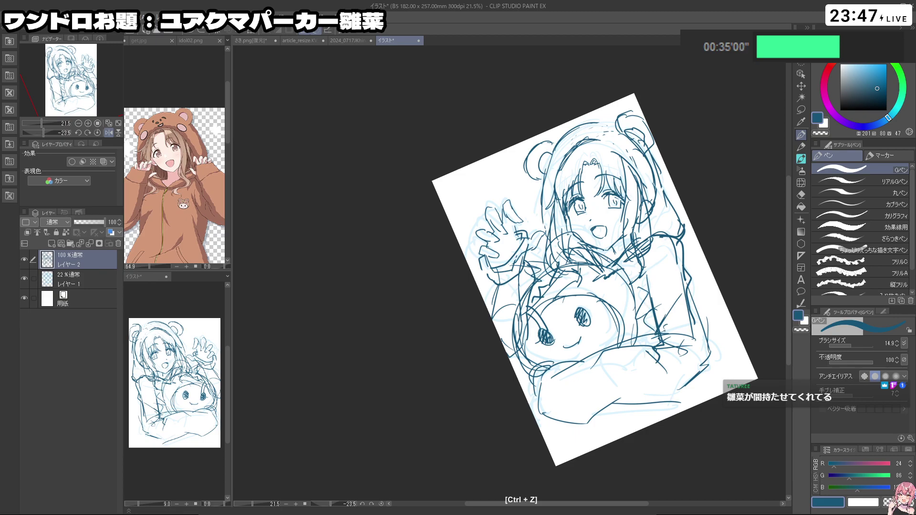
- Lasso the hugging arm's upper sleeve and shift it inward, closer to the torso
{"action": "left_click", "coordinate": [801, 109]}
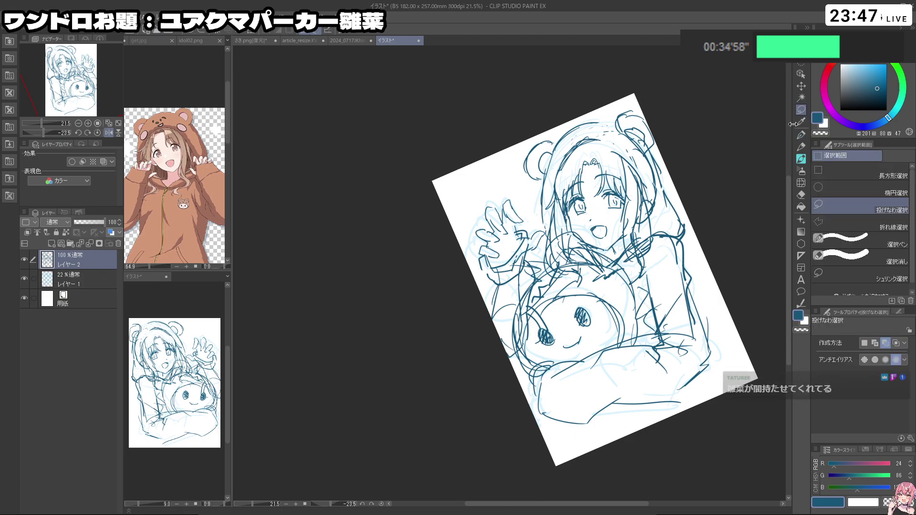
{"action": "mouse_move", "coordinate": [712, 366]}
{"action": "left_mouse_down"}
{"action": "mouse_move", "coordinate": [664, 374]}
{"action": "mouse_move", "coordinate": [642, 310]}
{"action": "mouse_move", "coordinate": [653, 244]}
{"action": "mouse_move", "coordinate": [723, 356]}
{"action": "mouse_move", "coordinate": [713, 366]}
{"action": "mouse_move", "coordinate": [665, 359]}
{"action": "mouse_move", "coordinate": [689, 356]}
{"action": "left_mouse_up"}
{"action": "key", "text": "ctrl+t"}
{"action": "left_click", "coordinate": [625, 432]}
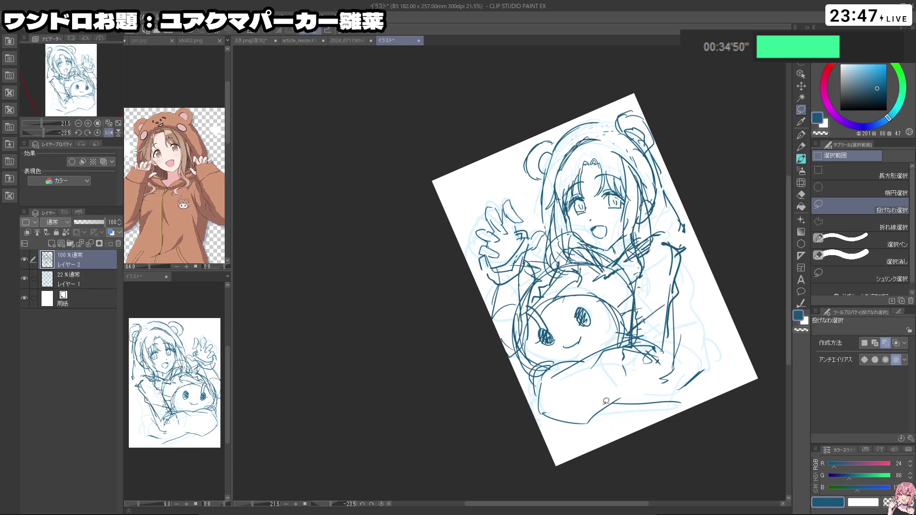
- Redraw the hugging arm's outer sleeve down to the elbow and add short body lines beneath the forearm
{"action": "left_click_drag", "start_coordinate": [596, 402], "coordinate": [731, 259]}
{"action": "key", "text": "p"}
{"action": "key", "text": "ctrl+z"}
{"action": "key", "text": "ctrl+z"}
{"action": "mouse_move", "coordinate": [680, 305]}
{"action": "left_mouse_down"}
{"action": "mouse_move", "coordinate": [666, 407]}
{"action": "mouse_move", "coordinate": [681, 430]}
{"action": "left_mouse_up"}
{"action": "key", "text": "ctrl+z"}
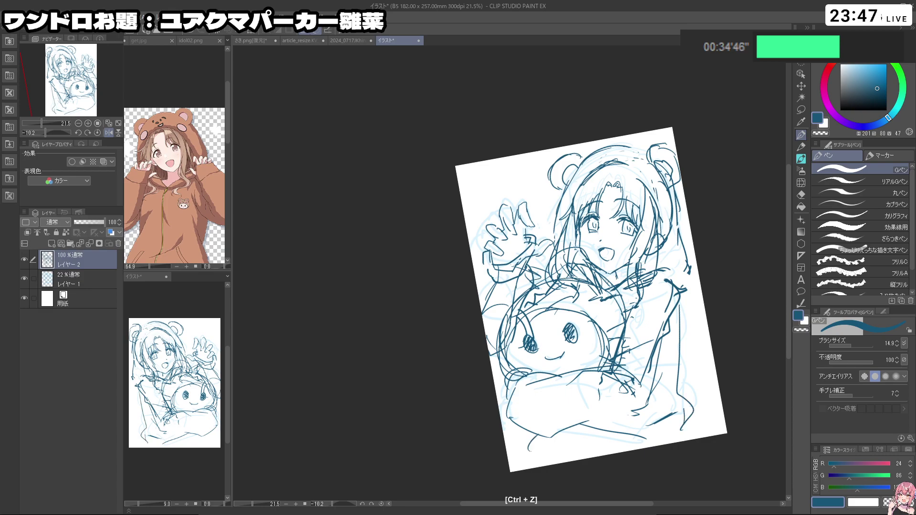
{"action": "left_click_drag", "start_coordinate": [570, 444], "coordinate": [552, 411]}
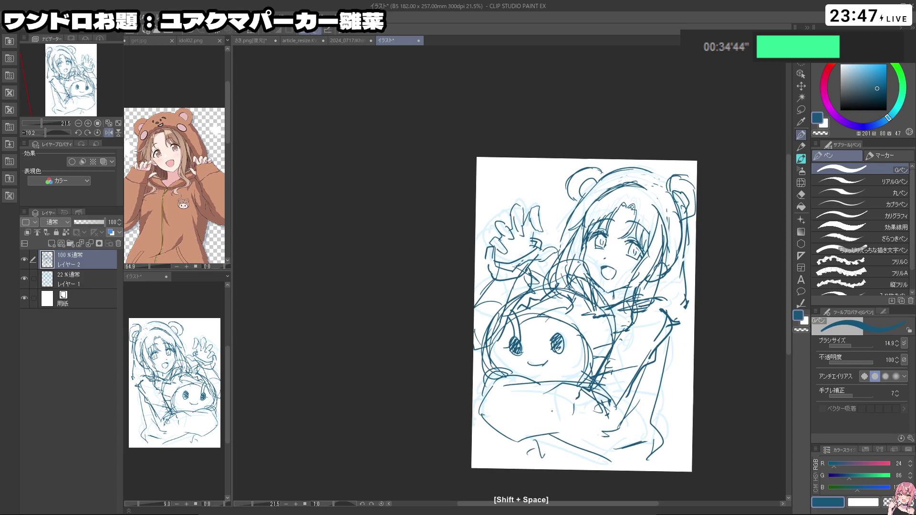
{"action": "mouse_move", "coordinate": [659, 433]}
{"action": "left_mouse_down"}
{"action": "mouse_move", "coordinate": [668, 465]}
{"action": "mouse_move", "coordinate": [644, 471]}
{"action": "left_mouse_up"}
{"action": "key", "text": "ctrl+z"}
{"action": "mouse_move", "coordinate": [521, 430]}
{"action": "left_mouse_down"}
{"action": "mouse_move", "coordinate": [550, 456]}
{"action": "mouse_move", "coordinate": [534, 449]}
{"action": "left_mouse_up"}
{"action": "key", "text": "ctrl+t"}
{"action": "left_click_drag", "start_coordinate": [705, 446], "coordinate": [684, 503]}
{"action": "mouse_move", "coordinate": [653, 467]}
{"action": "left_mouse_down"}
{"action": "mouse_move", "coordinate": [647, 458]}
{"action": "mouse_move", "coordinate": [685, 469]}
{"action": "left_mouse_up"}
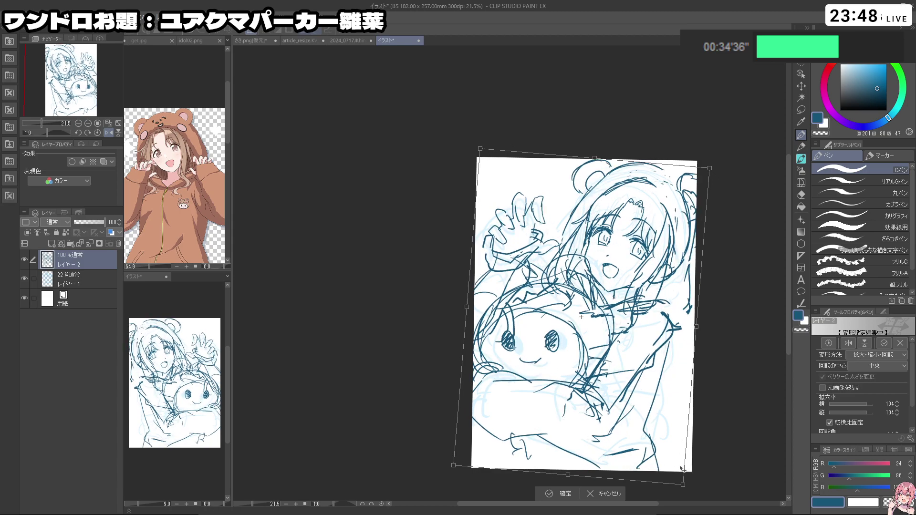
{"action": "left_click", "coordinate": [614, 496]}
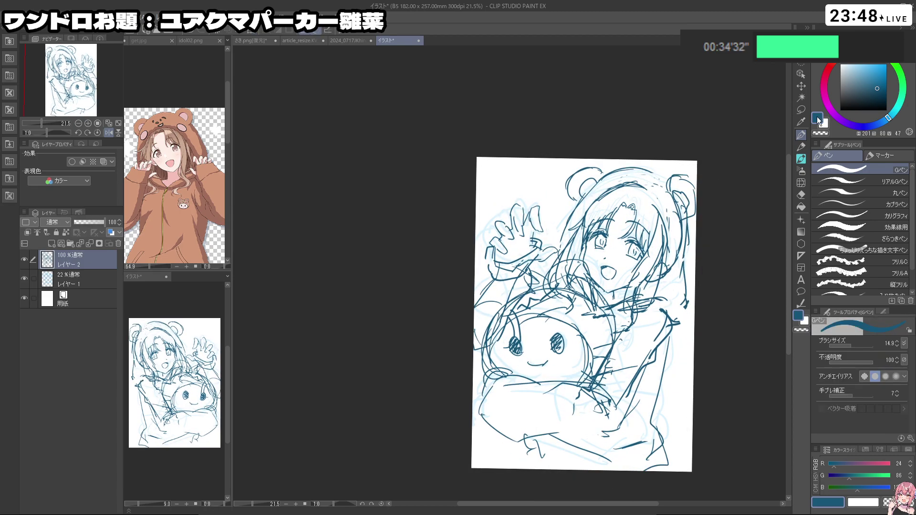
- Add short blush lines to the girl's cheeks with the G-pen at brush size 12.7
{"action": "key", "text": "ctrl+space"}
{"action": "mouse_move", "coordinate": [589, 251]}
{"action": "left_mouse_down"}
{"action": "mouse_move", "coordinate": [616, 249]}
{"action": "mouse_move", "coordinate": [589, 257]}
{"action": "left_mouse_up"}
{"action": "key", "text": "ctrl+z"}
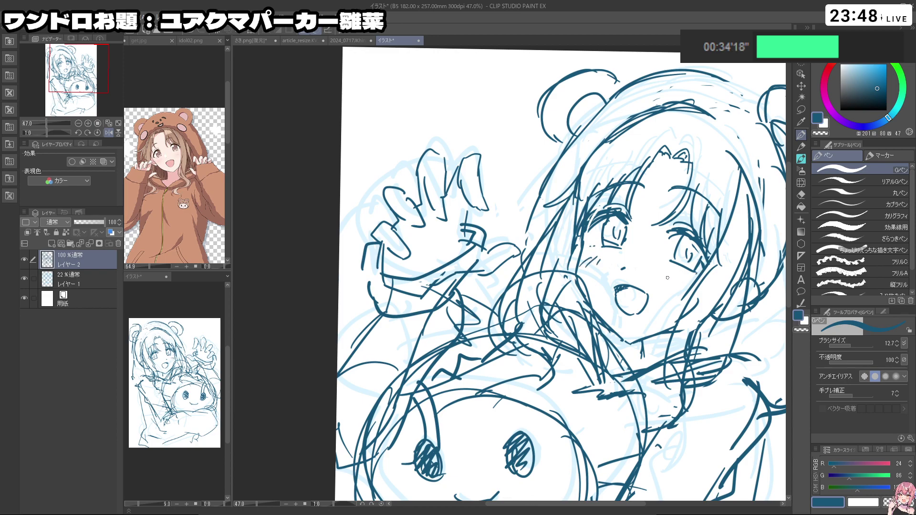
{"action": "left_click_drag", "start_coordinate": [743, 247], "coordinate": [710, 236]}
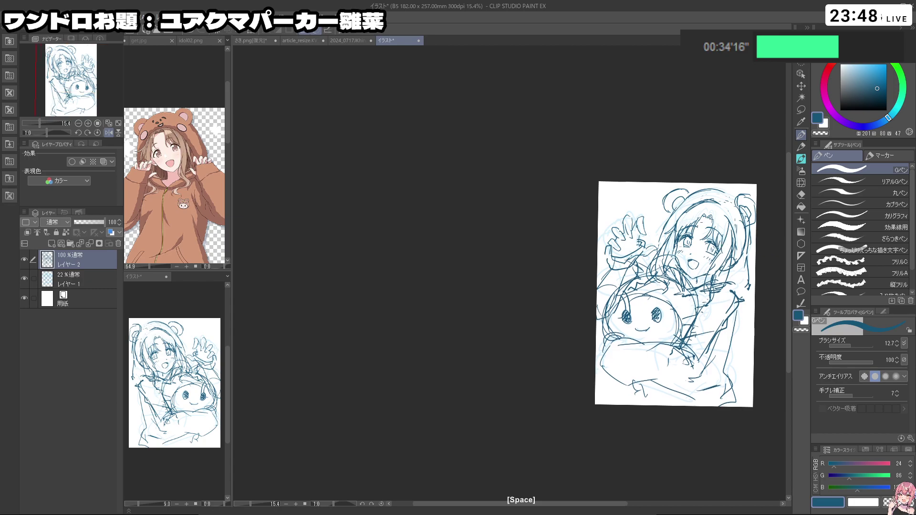
{"action": "key", "text": "ctrl+z"}
{"action": "left_click_drag", "start_coordinate": [714, 217], "coordinate": [727, 238]}
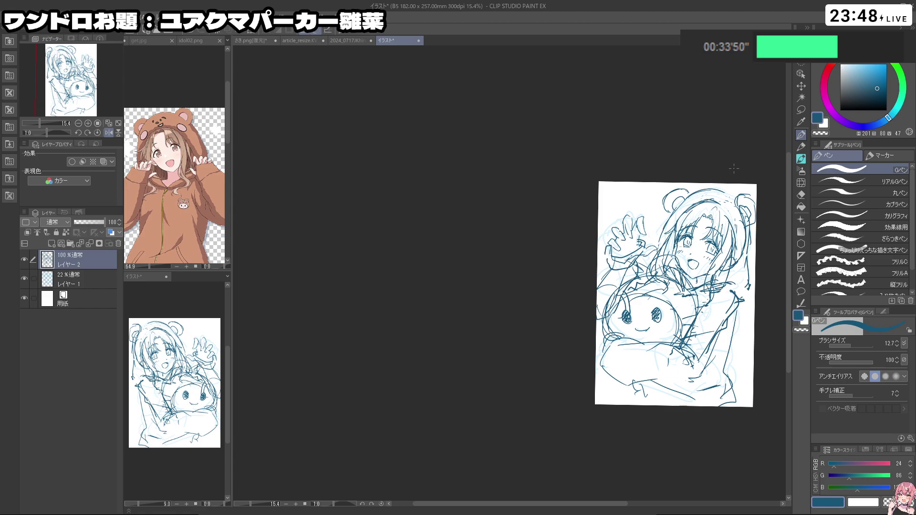
{"action": "key", "text": "ctrl+z"}
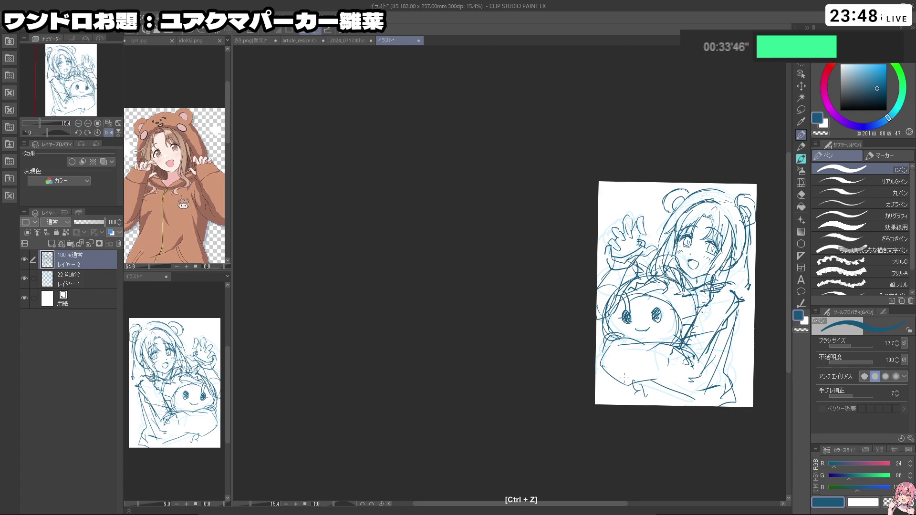
- Sketch sleeve lines on the raised arm where it meets the plush bear's head
{"action": "left_click_drag", "start_coordinate": [711, 374], "coordinate": [625, 345]}
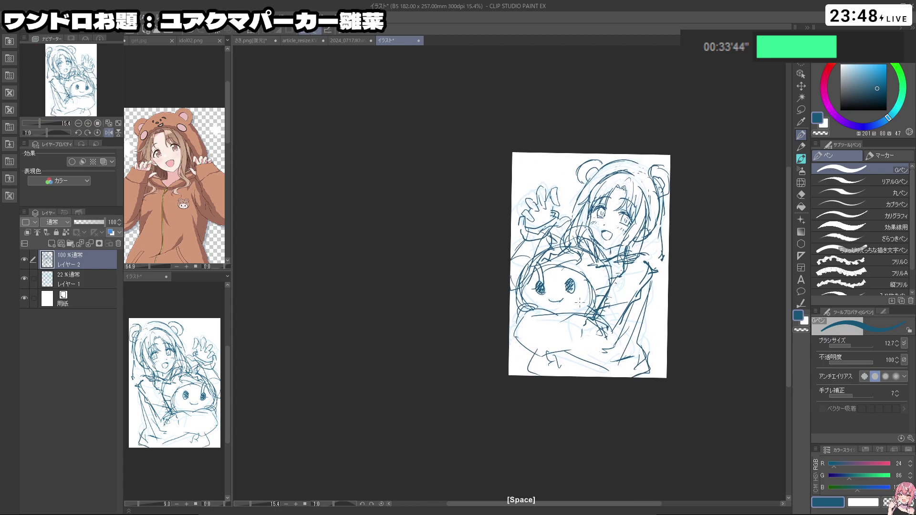
{"action": "left_click", "coordinate": [625, 320], "text": "ctrl"}
{"action": "left_click_drag", "start_coordinate": [616, 313], "coordinate": [619, 336]}
{"action": "left_click_drag", "start_coordinate": [466, 239], "coordinate": [453, 268]}
{"action": "key", "text": "ctrl+z"}
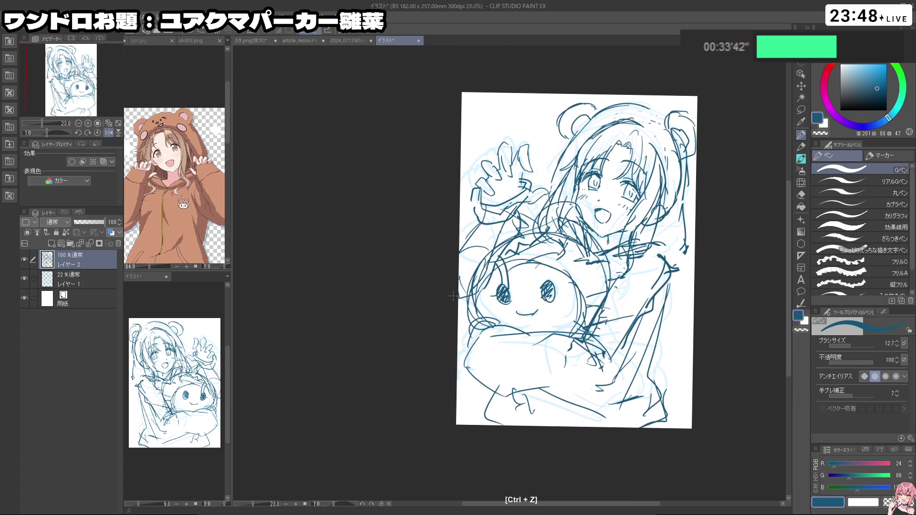
{"action": "left_click_drag", "start_coordinate": [506, 339], "coordinate": [685, 325]}
{"action": "key", "text": "ctrl+z"}
{"action": "left_click_drag", "start_coordinate": [479, 258], "coordinate": [496, 290]}
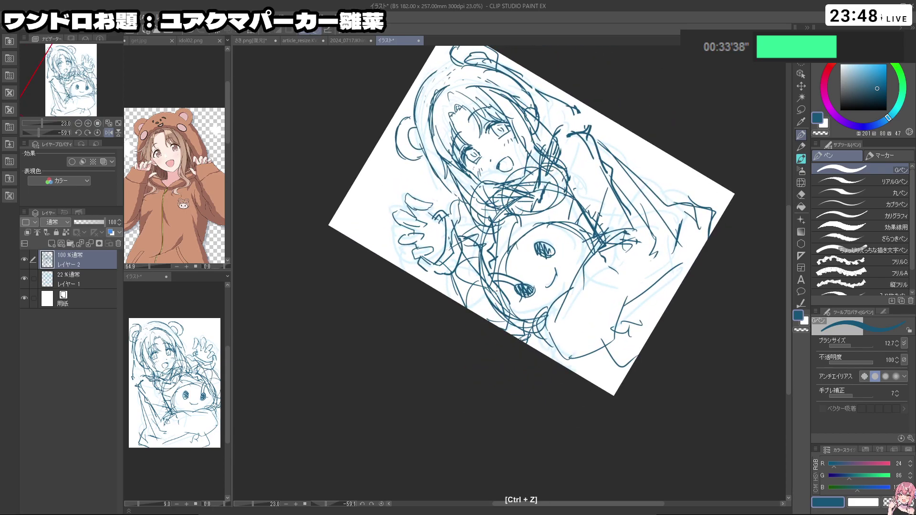
{"action": "mouse_move", "coordinate": [665, 321]}
{"action": "left_mouse_down"}
{"action": "mouse_move", "coordinate": [632, 381]}
{"action": "mouse_move", "coordinate": [529, 435]}
{"action": "left_mouse_up"}
{"action": "key", "text": "ctrl+z"}
- Sketch the lower body lines beneath the hugging forearm along the page's bottom edge
{"action": "mouse_move", "coordinate": [449, 372]}
{"action": "left_mouse_down"}
{"action": "mouse_move", "coordinate": [492, 416]}
{"action": "mouse_move", "coordinate": [446, 368]}
{"action": "mouse_move", "coordinate": [485, 407]}
{"action": "left_mouse_up"}
{"action": "left_click_drag", "start_coordinate": [477, 383], "coordinate": [459, 415]}
{"action": "key", "text": "ctrl+z"}
{"action": "left_click_drag", "start_coordinate": [562, 393], "coordinate": [571, 434]}
{"action": "mouse_move", "coordinate": [494, 408]}
{"action": "left_mouse_down"}
{"action": "mouse_move", "coordinate": [494, 425]}
{"action": "mouse_move", "coordinate": [535, 424]}
{"action": "left_mouse_up"}
{"action": "left_click_drag", "start_coordinate": [572, 400], "coordinate": [571, 435]}
{"action": "mouse_move", "coordinate": [583, 388]}
{"action": "left_mouse_down"}
{"action": "mouse_move", "coordinate": [610, 384]}
{"action": "mouse_move", "coordinate": [583, 412]}
{"action": "mouse_move", "coordinate": [590, 420]}
{"action": "left_mouse_up"}
{"action": "key", "text": "ctrl+z"}
{"action": "key", "text": "ctrl+z"}
- Sketch long fold lines down the hugging arm's sleeve and a rounded shape below the forearm near the elbow
{"action": "mouse_move", "coordinate": [583, 391]}
{"action": "left_mouse_down"}
{"action": "mouse_move", "coordinate": [672, 413]}
{"action": "mouse_move", "coordinate": [688, 403]}
{"action": "mouse_move", "coordinate": [686, 439]}
{"action": "mouse_move", "coordinate": [640, 442]}
{"action": "mouse_move", "coordinate": [724, 387]}
{"action": "mouse_move", "coordinate": [677, 270]}
{"action": "left_mouse_up"}
{"action": "key", "text": "ctrl+z"}
{"action": "key", "text": "ctrl+z"}
{"action": "mouse_move", "coordinate": [691, 225]}
{"action": "left_mouse_down"}
{"action": "mouse_move", "coordinate": [665, 276]}
{"action": "mouse_move", "coordinate": [698, 243]}
{"action": "left_mouse_up"}
{"action": "key", "text": "ctrl+z"}
{"action": "key", "text": "ctrl+z"}
{"action": "mouse_move", "coordinate": [704, 208]}
{"action": "left_mouse_down"}
{"action": "mouse_move", "coordinate": [682, 277]}
{"action": "mouse_move", "coordinate": [664, 275]}
{"action": "mouse_move", "coordinate": [675, 296]}
{"action": "left_mouse_up"}
{"action": "key", "text": "ctrl+z"}
{"action": "mouse_move", "coordinate": [678, 289]}
{"action": "left_mouse_down"}
{"action": "mouse_move", "coordinate": [644, 369]}
{"action": "mouse_move", "coordinate": [651, 384]}
{"action": "left_mouse_up"}
{"action": "key", "text": "ctrl+z"}
{"action": "left_click_drag", "start_coordinate": [676, 301], "coordinate": [665, 356]}
{"action": "key", "text": "ctrl+z"}
{"action": "left_click_drag", "start_coordinate": [666, 280], "coordinate": [645, 367]}
{"action": "left_click_drag", "start_coordinate": [664, 313], "coordinate": [621, 327]}
{"action": "key", "text": "ctrl+z"}
{"action": "mouse_move", "coordinate": [669, 293]}
{"action": "left_mouse_down"}
{"action": "mouse_move", "coordinate": [643, 303]}
{"action": "mouse_move", "coordinate": [683, 324]}
{"action": "mouse_move", "coordinate": [605, 340]}
{"action": "left_mouse_up"}
{"action": "left_click_drag", "start_coordinate": [620, 344], "coordinate": [664, 365]}
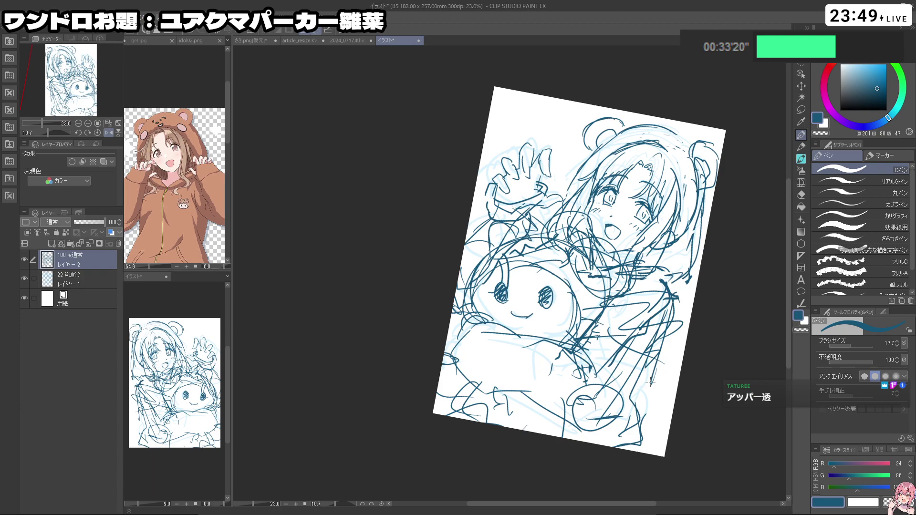
- Lasso each of the hood's bear ears in turn and adjust it, enlarging the one nearest the page edge to 107%
{"action": "left_click", "coordinate": [801, 110]}
{"action": "mouse_move", "coordinate": [606, 116]}
{"action": "left_mouse_down"}
{"action": "mouse_move", "coordinate": [602, 153]}
{"action": "mouse_move", "coordinate": [633, 117]}
{"action": "mouse_move", "coordinate": [624, 146]}
{"action": "left_mouse_up"}
{"action": "left_click", "coordinate": [612, 177]}
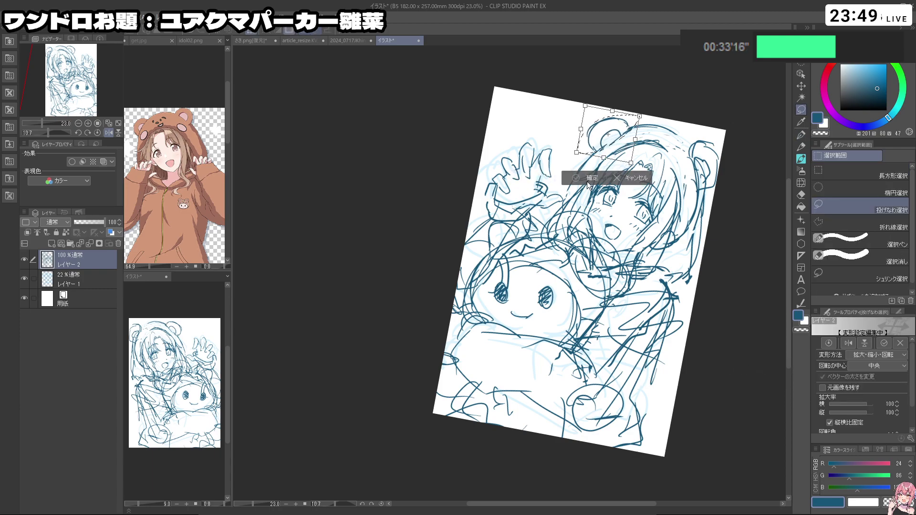
{"action": "left_click", "coordinate": [590, 179]}
{"action": "mouse_move", "coordinate": [700, 173]}
{"action": "left_mouse_down"}
{"action": "mouse_move", "coordinate": [728, 148]}
{"action": "mouse_move", "coordinate": [727, 198]}
{"action": "mouse_move", "coordinate": [715, 205]}
{"action": "mouse_move", "coordinate": [706, 190]}
{"action": "left_mouse_up"}
{"action": "key", "text": "ctrl+t"}
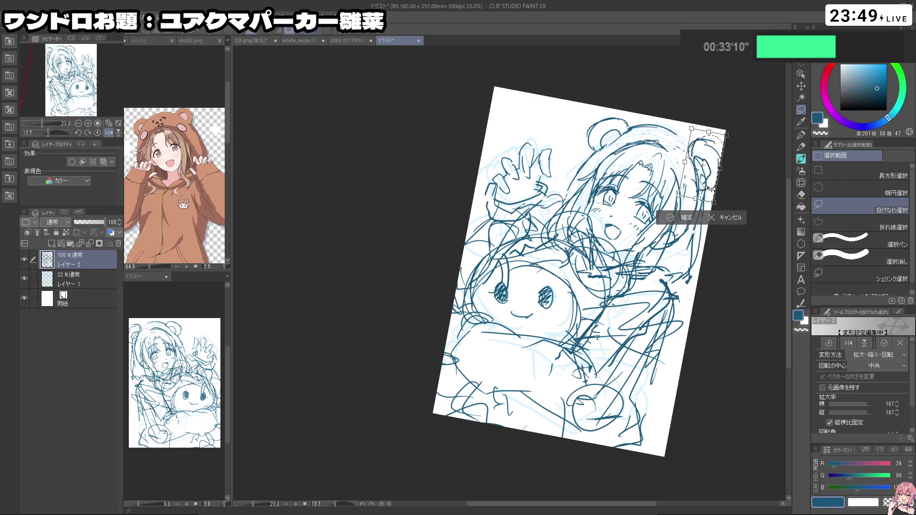
{"action": "left_click", "coordinate": [669, 219]}
{"action": "left_click", "coordinate": [611, 218]}
- Nudge the whole sketch layer slightly on the page
{"action": "left_click_drag", "start_coordinate": [631, 397], "coordinate": [660, 362]}
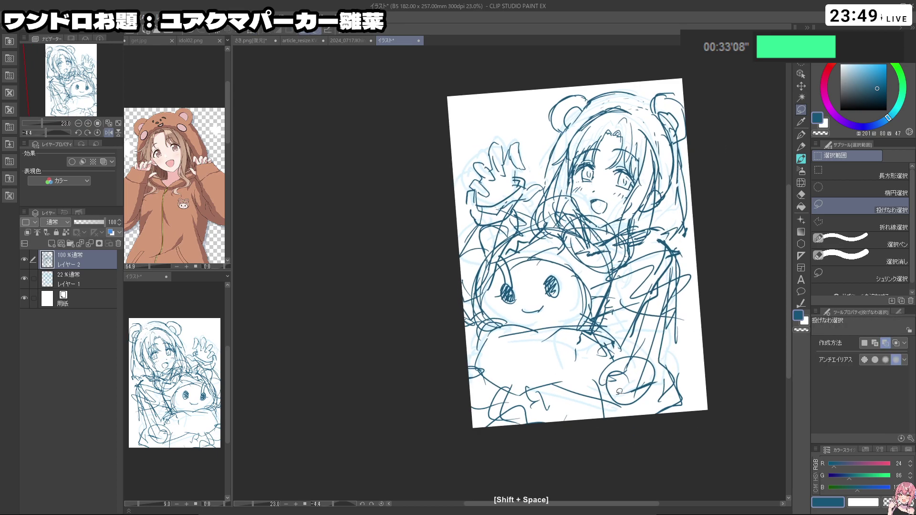
{"action": "left_click", "coordinate": [801, 86]}
{"action": "left_click_drag", "start_coordinate": [643, 301], "coordinate": [644, 299]}
{"action": "key", "text": "ctrl+z"}
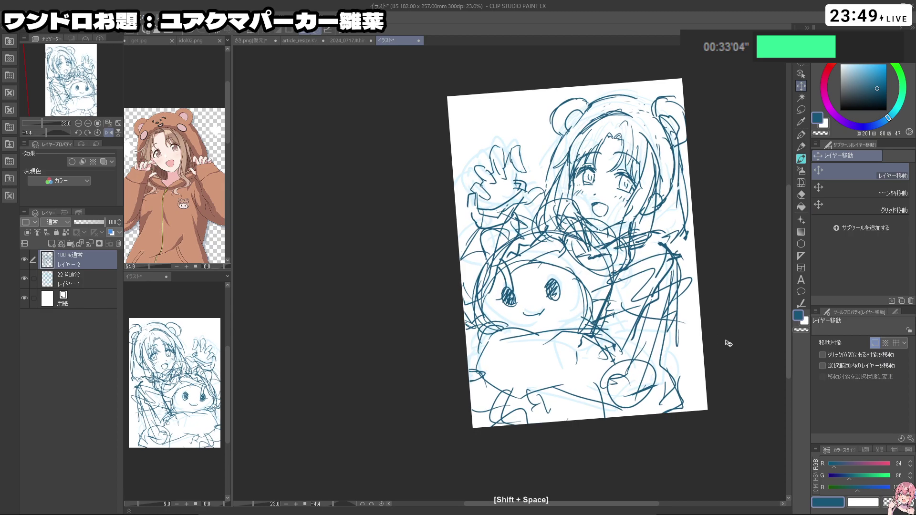
{"action": "left_click_drag", "start_coordinate": [688, 379], "coordinate": [678, 371]}
{"action": "mouse_move", "coordinate": [714, 404]}
{"action": "left_mouse_down"}
{"action": "mouse_move", "coordinate": [684, 420]}
{"action": "mouse_move", "coordinate": [651, 407]}
{"action": "left_mouse_up"}
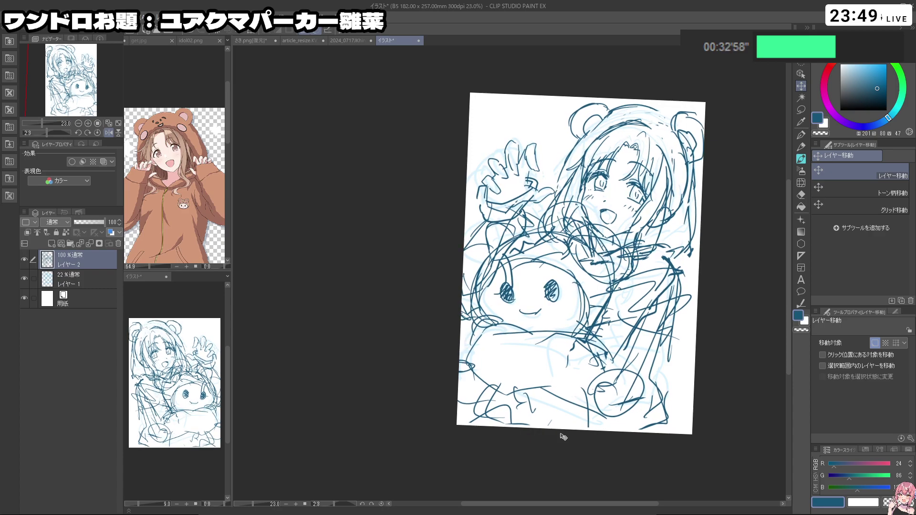
- Lasso the hood's top together with both ears and shift it very slightly sideways
{"action": "key", "text": "m"}
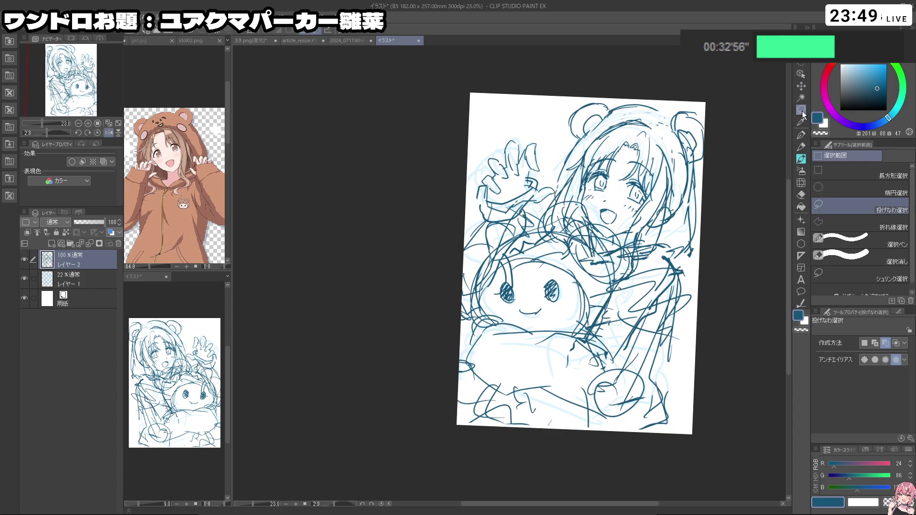
{"action": "key", "text": "ctrl+z"}
{"action": "mouse_move", "coordinate": [577, 138]}
{"action": "left_mouse_down"}
{"action": "mouse_move", "coordinate": [623, 117]}
{"action": "mouse_move", "coordinate": [662, 125]}
{"action": "mouse_move", "coordinate": [641, 112]}
{"action": "mouse_move", "coordinate": [583, 143]}
{"action": "mouse_move", "coordinate": [562, 126]}
{"action": "mouse_move", "coordinate": [637, 95]}
{"action": "mouse_move", "coordinate": [694, 118]}
{"action": "mouse_move", "coordinate": [707, 140]}
{"action": "mouse_move", "coordinate": [622, 115]}
{"action": "mouse_move", "coordinate": [584, 135]}
{"action": "mouse_move", "coordinate": [565, 116]}
{"action": "mouse_move", "coordinate": [655, 92]}
{"action": "mouse_move", "coordinate": [708, 121]}
{"action": "mouse_move", "coordinate": [716, 149]}
{"action": "mouse_move", "coordinate": [697, 178]}
{"action": "left_mouse_up"}
{"action": "key", "text": "ctrl+z"}
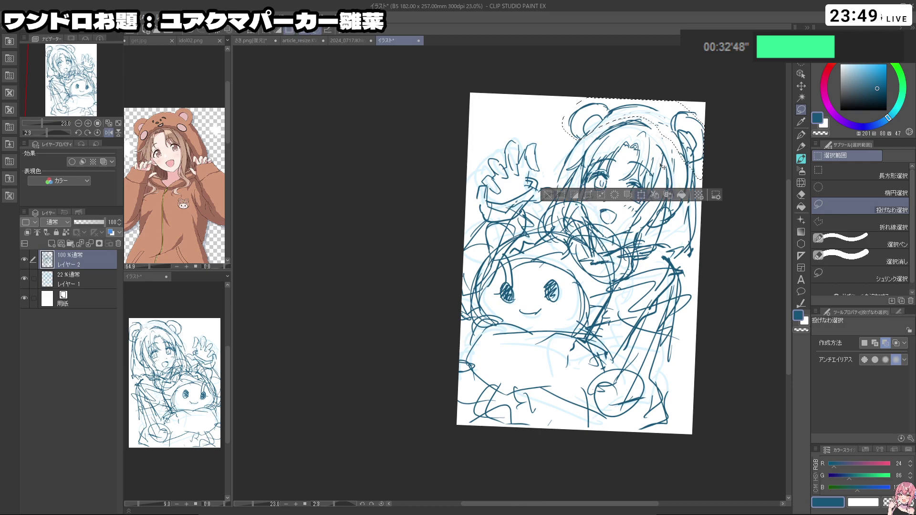
{"action": "left_click", "coordinate": [641, 195]}
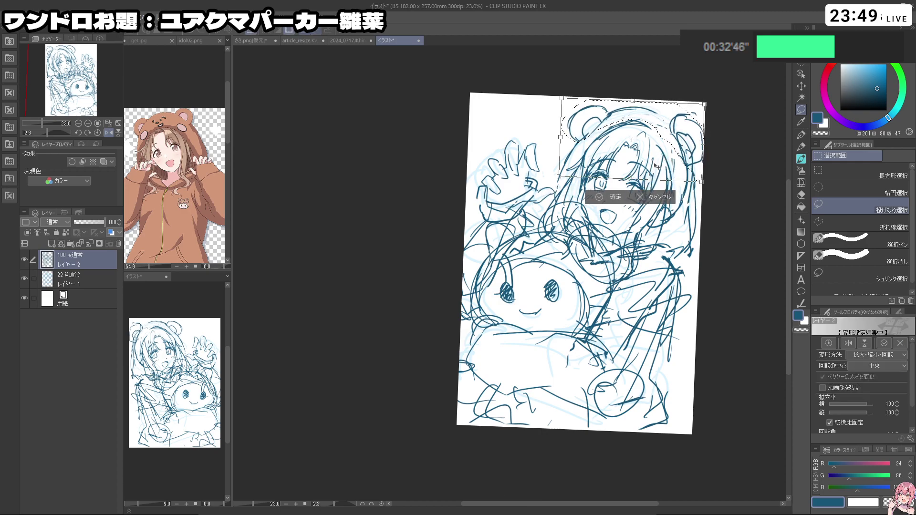
{"action": "left_click_drag", "start_coordinate": [634, 162], "coordinate": [636, 162]}
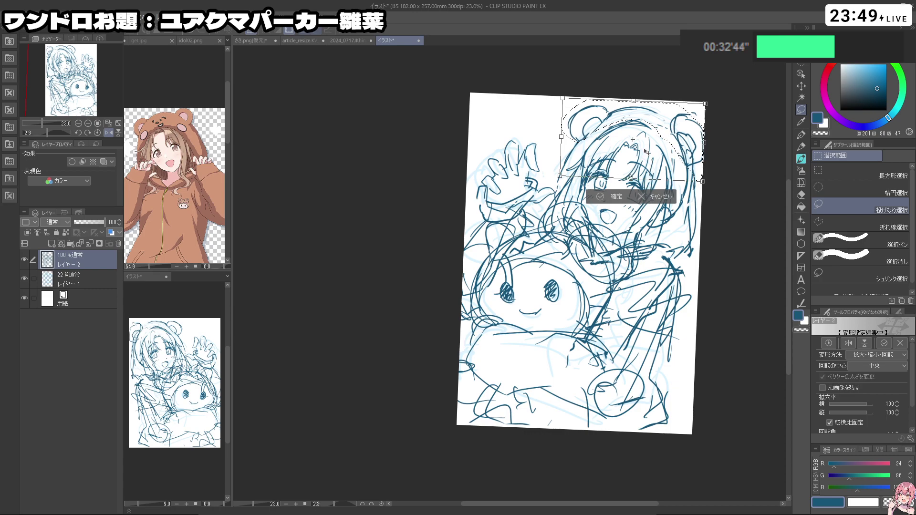
{"action": "left_click", "coordinate": [623, 198]}
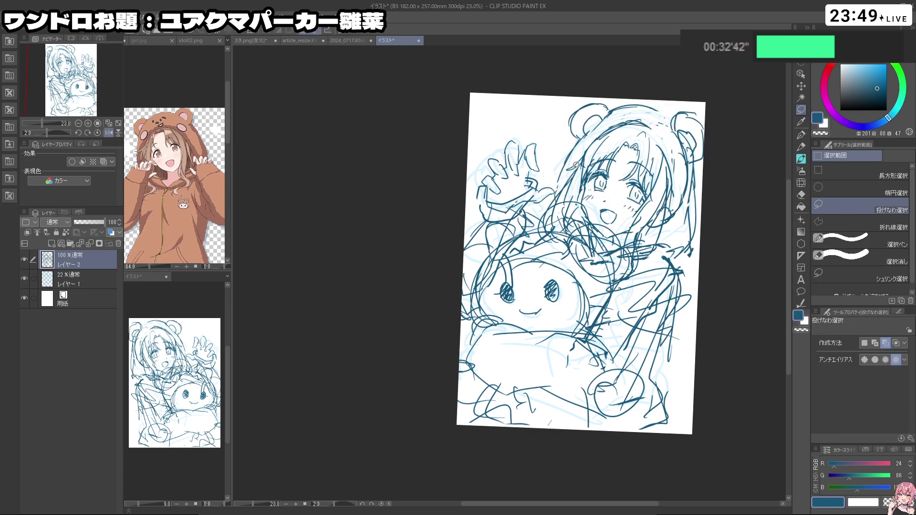
- Erase the stray hood lines beside the hair with a large transparent G-pen
{"action": "left_click", "coordinate": [801, 135]}
{"action": "key", "text": "ctrl+z"}
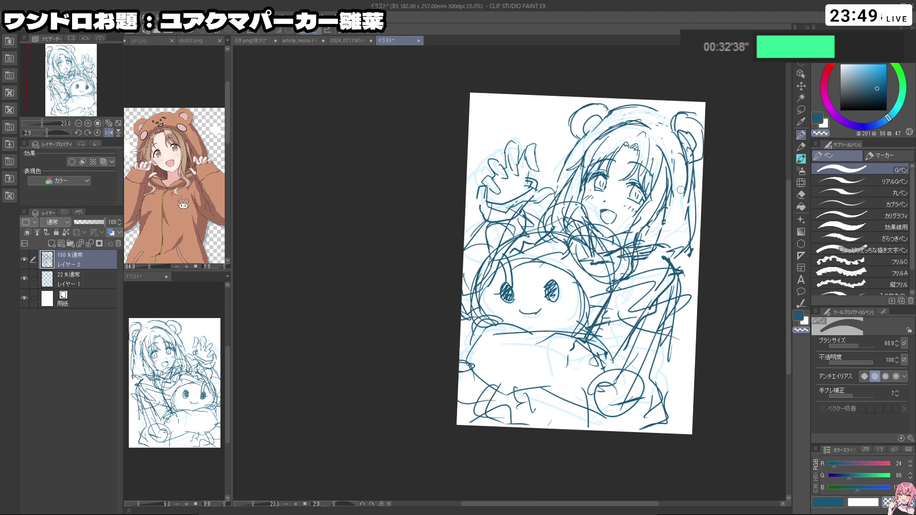
{"action": "key", "text": "ctrl+z"}
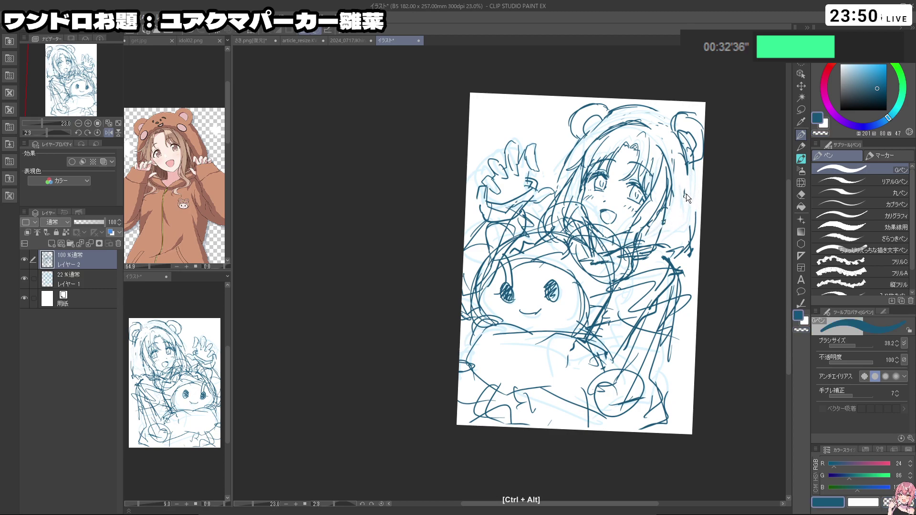
- Draw small oval cheek marks on the hood's front beneath the bear ears
{"action": "mouse_move", "coordinate": [698, 166]}
{"action": "left_mouse_down"}
{"action": "mouse_move", "coordinate": [689, 219]}
{"action": "mouse_move", "coordinate": [671, 212]}
{"action": "mouse_move", "coordinate": [653, 186]}
{"action": "left_mouse_up"}
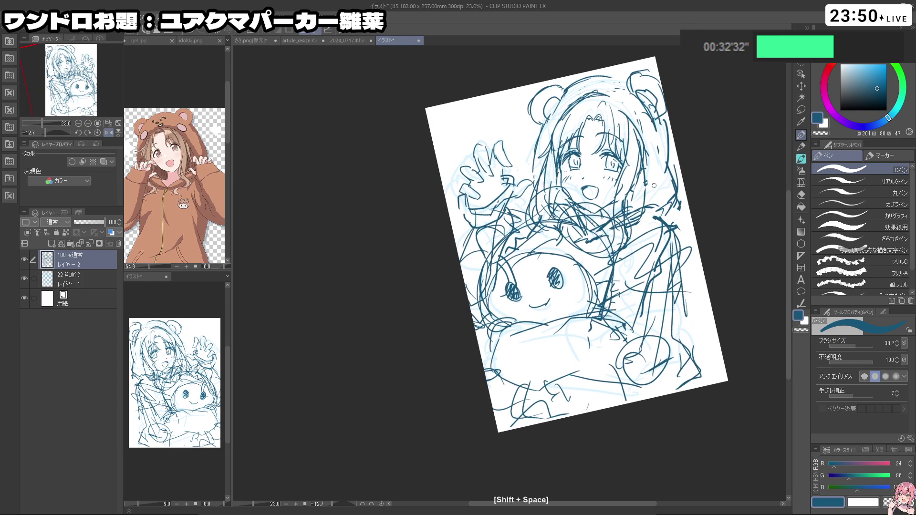
{"action": "key", "text": "ctrl+z"}
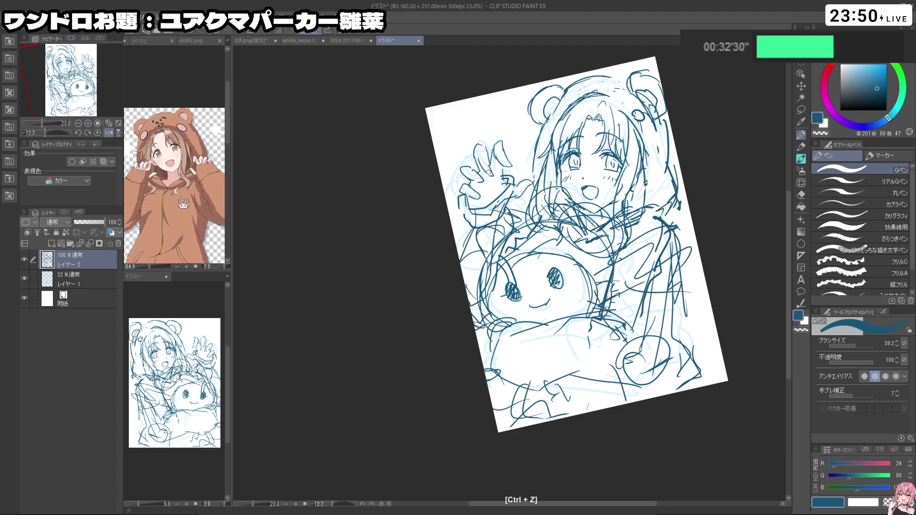
{"action": "mouse_move", "coordinate": [588, 122]}
{"action": "left_mouse_down"}
{"action": "mouse_move", "coordinate": [554, 120]}
{"action": "mouse_move", "coordinate": [620, 111]}
{"action": "mouse_move", "coordinate": [581, 95]}
{"action": "mouse_move", "coordinate": [589, 95]}
{"action": "mouse_move", "coordinate": [575, 100]}
{"action": "mouse_move", "coordinate": [608, 99]}
{"action": "mouse_move", "coordinate": [597, 88]}
{"action": "mouse_move", "coordinate": [617, 87]}
{"action": "mouse_move", "coordinate": [555, 89]}
{"action": "mouse_move", "coordinate": [569, 93]}
{"action": "mouse_move", "coordinate": [543, 127]}
{"action": "left_mouse_up"}
{"action": "key", "text": "ctrl+z"}
{"action": "key", "text": "c"}
{"action": "key", "text": "ctrl+alt"}
{"action": "key", "text": "ctrl+z"}
- Draw the bear face's eyes, nose and mouth on the hood above the forehead at brush size 24.2
{"action": "left_click_drag", "start_coordinate": [570, 92], "coordinate": [543, 127]}
{"action": "key", "text": "c"}
{"action": "key", "text": "ctrl+alt"}
{"action": "key", "text": "ctrl+z"}
{"action": "left_click_drag", "start_coordinate": [591, 94], "coordinate": [608, 89]}
{"action": "key", "text": "ctrl+z"}
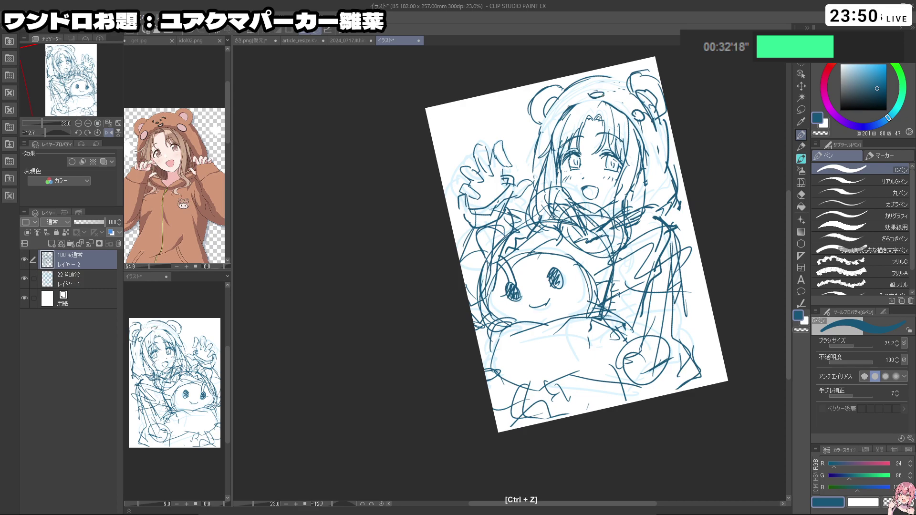
{"action": "key", "text": "ctrl+z"}
{"action": "key", "text": "ctrl+z"}
{"action": "left_click_drag", "start_coordinate": [559, 120], "coordinate": [601, 100]}
{"action": "key", "text": "ctrl+z"}
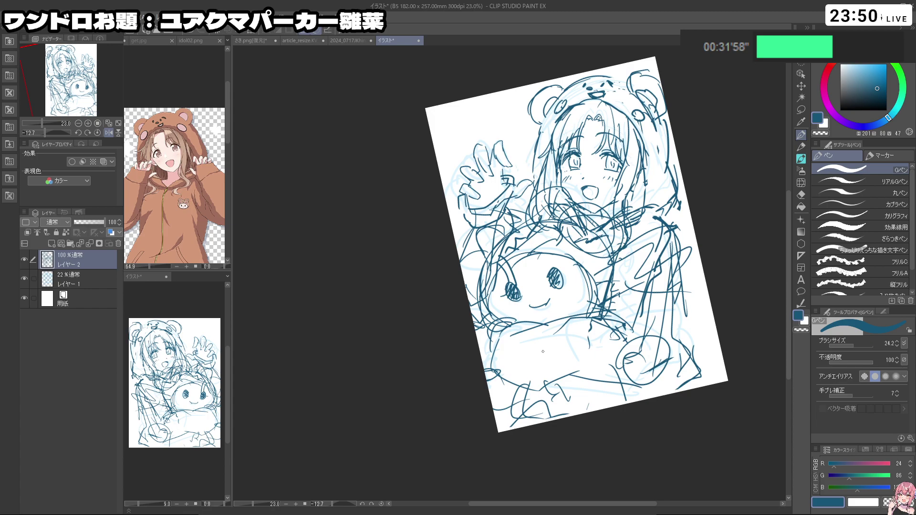
- Darken the fold lines where the hugging arm's sleeve meets the side of the plush bear's head
{"action": "mouse_move", "coordinate": [643, 292]}
{"action": "left_mouse_down"}
{"action": "mouse_move", "coordinate": [641, 324]}
{"action": "mouse_move", "coordinate": [646, 308]}
{"action": "mouse_move", "coordinate": [625, 324]}
{"action": "mouse_move", "coordinate": [640, 288]}
{"action": "mouse_move", "coordinate": [591, 311]}
{"action": "left_mouse_up"}
{"action": "key", "text": "ctrl+z"}
{"action": "key", "text": "ctrl+z"}
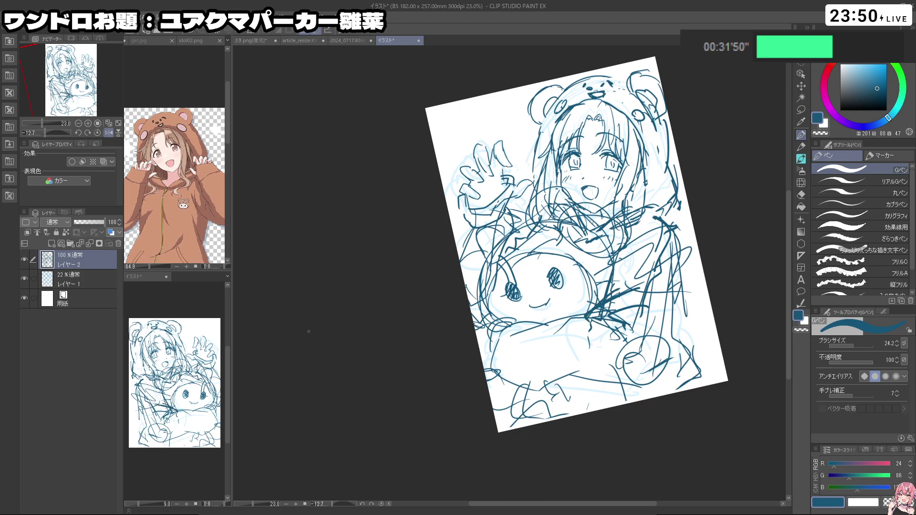
- Add a new vector layer above the detailed sketch and lower the sketch layer's opacity to 15%
{"action": "left_click", "coordinate": [60, 244]}
{"action": "left_click", "coordinate": [72, 281]}
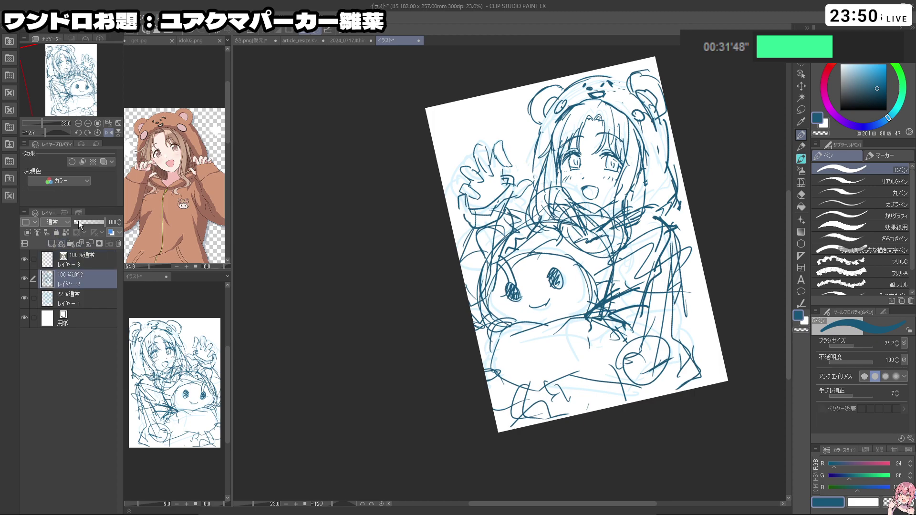
{"action": "left_click", "coordinate": [78, 222]}
{"action": "left_click", "coordinate": [82, 262]}
{"action": "left_click_drag", "start_coordinate": [640, 355], "coordinate": [625, 375]}
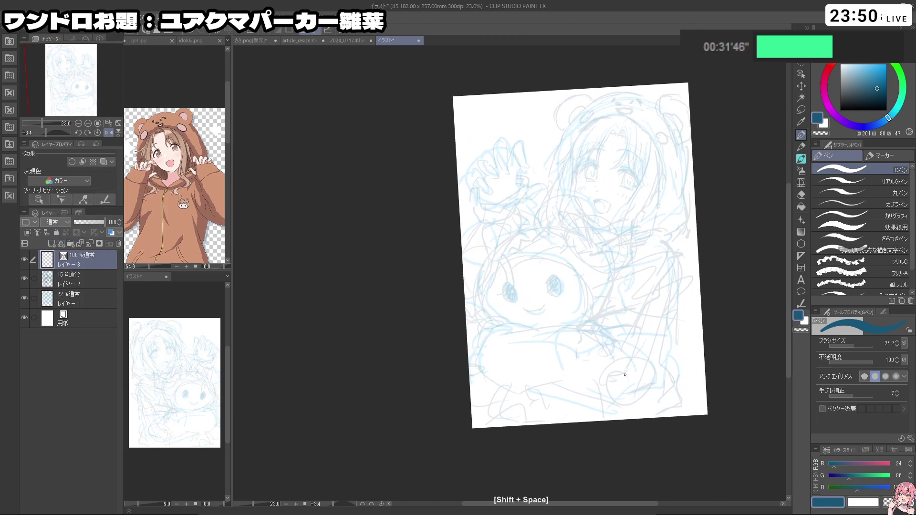
- Delete the old 22% rough sketch layer and make the new vector layer active
{"action": "left_click", "coordinate": [82, 300]}
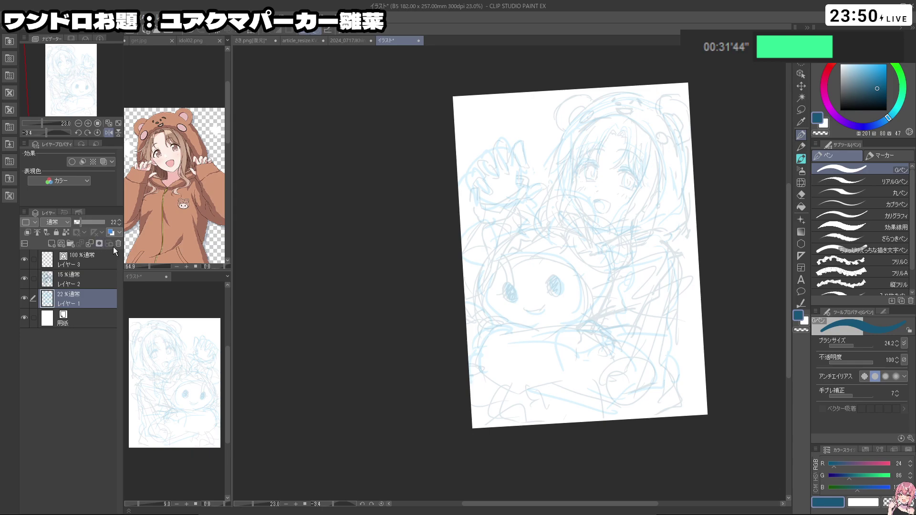
{"action": "left_click", "coordinate": [118, 244]}
{"action": "left_click", "coordinate": [98, 258]}
- Ink the parting and the bangs on its right side with a black G-pen at size 6.6
{"action": "left_click_drag", "start_coordinate": [609, 252], "coordinate": [550, 275]}
{"action": "mouse_move", "coordinate": [555, 176]}
{"action": "left_mouse_down"}
{"action": "mouse_move", "coordinate": [572, 152]}
{"action": "mouse_move", "coordinate": [566, 121]}
{"action": "mouse_move", "coordinate": [583, 128]}
{"action": "mouse_move", "coordinate": [579, 176]}
{"action": "mouse_move", "coordinate": [552, 206]}
{"action": "left_mouse_up"}
{"action": "key", "text": "ctrl+z"}
{"action": "key", "text": "ctrl+z"}
{"action": "key", "text": "ctrl+z"}
{"action": "mouse_move", "coordinate": [593, 157]}
{"action": "left_mouse_down"}
{"action": "mouse_move", "coordinate": [555, 206]}
{"action": "mouse_move", "coordinate": [596, 211]}
{"action": "mouse_move", "coordinate": [591, 218]}
{"action": "mouse_move", "coordinate": [604, 195]}
{"action": "mouse_move", "coordinate": [593, 174]}
{"action": "mouse_move", "coordinate": [588, 201]}
{"action": "mouse_move", "coordinate": [601, 218]}
{"action": "mouse_move", "coordinate": [602, 187]}
{"action": "left_mouse_up"}
{"action": "key", "text": "ctrl+z"}
{"action": "key", "text": "ctrl+z"}
{"action": "key", "text": "ctrl+z"}
{"action": "key", "text": "ctrl+z"}
{"action": "key", "text": "ctrl+z"}
{"action": "key", "text": "ctrl+z"}
{"action": "mouse_move", "coordinate": [603, 187]}
{"action": "left_mouse_down"}
{"action": "mouse_move", "coordinate": [613, 238]}
{"action": "mouse_move", "coordinate": [590, 203]}
{"action": "left_mouse_up"}
{"action": "key", "text": "shift+space"}
{"action": "key", "text": "ctrl+z"}
- Ink the inner bangs strand left of the parting, tapering to a point above the eye
{"action": "mouse_move", "coordinate": [509, 127]}
{"action": "left_mouse_down"}
{"action": "mouse_move", "coordinate": [495, 128]}
{"action": "mouse_move", "coordinate": [494, 200]}
{"action": "left_mouse_up"}
{"action": "key", "text": "ctrl+z"}
{"action": "key", "text": "ctrl+z"}
{"action": "mouse_move", "coordinate": [509, 126]}
{"action": "left_mouse_down"}
{"action": "mouse_move", "coordinate": [489, 150]}
{"action": "mouse_move", "coordinate": [493, 164]}
{"action": "left_mouse_up"}
{"action": "key", "text": "ctrl+z"}
{"action": "left_click_drag", "start_coordinate": [502, 122], "coordinate": [499, 203]}
{"action": "left_click_drag", "start_coordinate": [488, 161], "coordinate": [483, 194]}
{"action": "key", "text": "ctrl+z"}
{"action": "key", "text": "ctrl+z"}
{"action": "left_click_drag", "start_coordinate": [501, 122], "coordinate": [495, 201]}
{"action": "key", "text": "ctrl+z"}
{"action": "left_click_drag", "start_coordinate": [485, 155], "coordinate": [495, 200]}
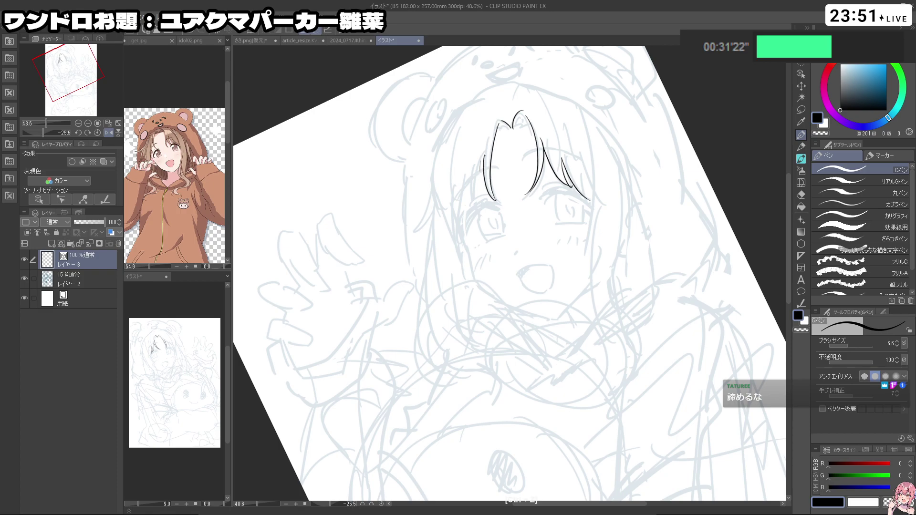
- Ink the outer left bangs strand running down toward the outer corner of the eye
{"action": "left_click_drag", "start_coordinate": [488, 153], "coordinate": [476, 215]}
{"action": "key", "text": "ctrl+z"}
{"action": "key", "text": "ctrl+z"}
{"action": "mouse_move", "coordinate": [475, 169]}
{"action": "left_mouse_down"}
{"action": "mouse_move", "coordinate": [472, 212]}
{"action": "mouse_move", "coordinate": [459, 221]}
{"action": "left_mouse_up"}
{"action": "left_click_drag", "start_coordinate": [458, 193], "coordinate": [457, 218]}
- Ink the inner line of the long side hair falling past the right eye to the jaw
{"action": "mouse_move", "coordinate": [606, 386]}
{"action": "left_mouse_down"}
{"action": "mouse_move", "coordinate": [629, 359]}
{"action": "mouse_move", "coordinate": [609, 383]}
{"action": "left_mouse_up"}
{"action": "left_click_drag", "start_coordinate": [580, 143], "coordinate": [588, 231]}
{"action": "key", "text": "ctrl+z"}
{"action": "left_click_drag", "start_coordinate": [580, 136], "coordinate": [587, 299]}
{"action": "key", "text": "ctrl+z"}
{"action": "left_click_drag", "start_coordinate": [588, 250], "coordinate": [600, 307]}
{"action": "left_click_drag", "start_coordinate": [495, 256], "coordinate": [500, 253]}
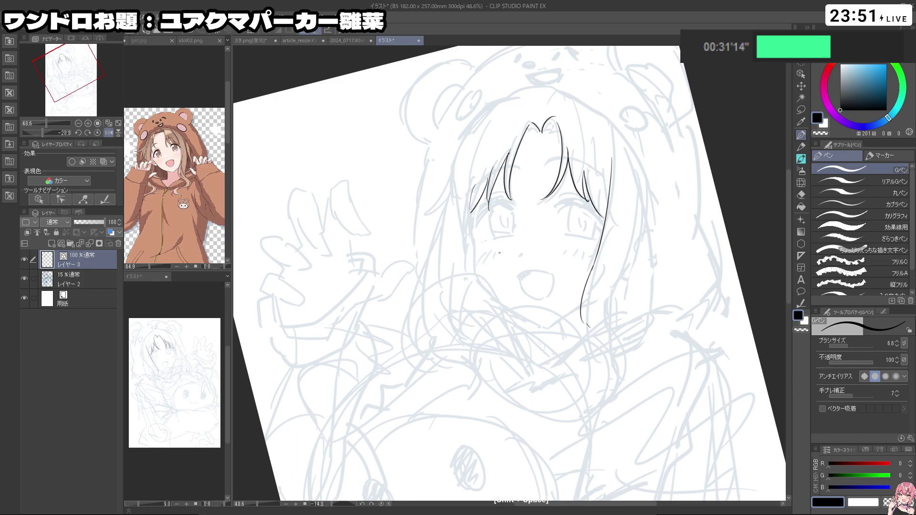
- Ink the short hair strand beside the left temple and cheek
{"action": "left_click_drag", "start_coordinate": [477, 211], "coordinate": [469, 248]}
{"action": "key", "text": "ctrl+z"}
{"action": "key", "text": "ctrl+z"}
{"action": "left_click_drag", "start_coordinate": [467, 182], "coordinate": [463, 246]}
{"action": "key", "text": "ctrl+z"}
{"action": "mouse_move", "coordinate": [453, 182]}
{"action": "left_mouse_down"}
{"action": "mouse_move", "coordinate": [449, 222]}
{"action": "mouse_move", "coordinate": [469, 243]}
{"action": "left_mouse_up"}
{"action": "key", "text": "ctrl+z"}
{"action": "left_click_drag", "start_coordinate": [453, 203], "coordinate": [469, 254]}
{"action": "left_click_drag", "start_coordinate": [474, 215], "coordinate": [467, 245]}
{"action": "key", "text": "ctrl+z"}
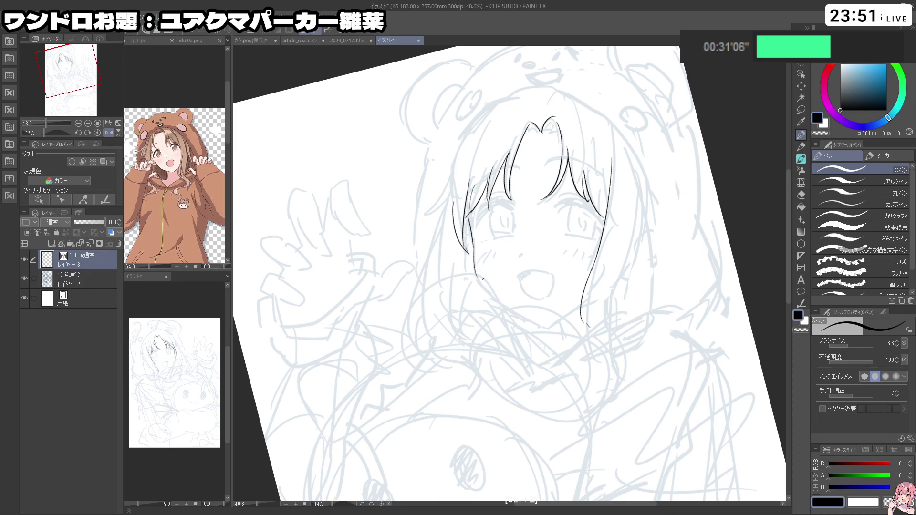
- Ink the face contour from the left cheek to the chin and up the right jaw
{"action": "key", "text": "shift+space"}
{"action": "mouse_move", "coordinate": [487, 295]}
{"action": "left_mouse_down"}
{"action": "mouse_move", "coordinate": [488, 281]}
{"action": "mouse_move", "coordinate": [514, 338]}
{"action": "left_mouse_up"}
{"action": "key", "text": "ctrl+z"}
{"action": "key", "text": "ctrl+z"}
{"action": "key", "text": "shift+space"}
{"action": "mouse_move", "coordinate": [558, 369]}
{"action": "left_mouse_down"}
{"action": "mouse_move", "coordinate": [593, 371]}
{"action": "mouse_move", "coordinate": [635, 254]}
{"action": "mouse_move", "coordinate": [578, 274]}
{"action": "mouse_move", "coordinate": [574, 291]}
{"action": "left_mouse_up"}
{"action": "key", "text": "ctrl+z"}
{"action": "key", "text": "ctrl+z"}
{"action": "key", "text": "shift+space"}
{"action": "left_click_drag", "start_coordinate": [538, 396], "coordinate": [432, 369]}
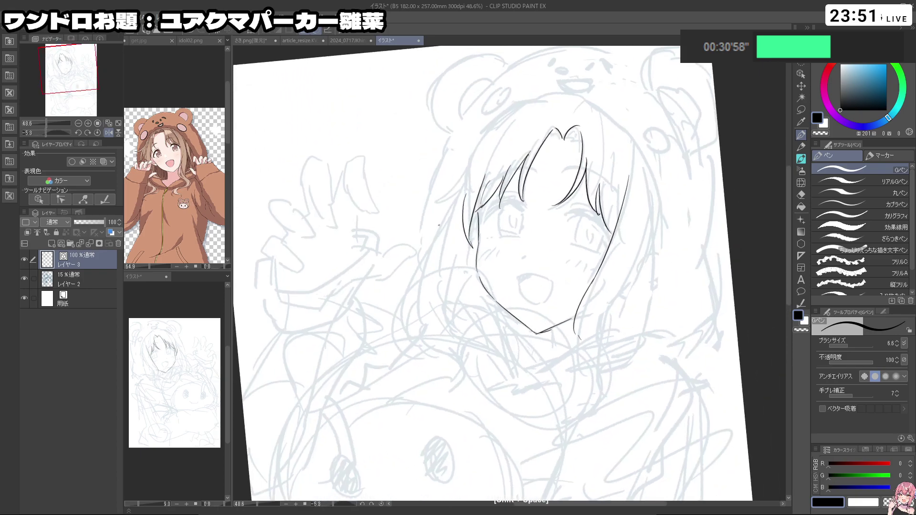
- Ink a hair line curving from the crown down the left side of the bangs
{"action": "key", "text": "ctrl+z"}
{"action": "left_click_drag", "start_coordinate": [524, 112], "coordinate": [488, 174]}
{"action": "key", "text": "shift+space"}
{"action": "mouse_move", "coordinate": [567, 377]}
{"action": "left_mouse_down"}
{"action": "mouse_move", "coordinate": [616, 327]}
{"action": "mouse_move", "coordinate": [570, 375]}
{"action": "left_mouse_up"}
- Ink the outer line of the long side hair on the right of the face
{"action": "left_click_drag", "start_coordinate": [645, 199], "coordinate": [653, 238]}
{"action": "key", "text": "ctrl+z"}
{"action": "left_click_drag", "start_coordinate": [646, 182], "coordinate": [625, 287]}
{"action": "key", "text": "shift+space"}
{"action": "left_click_drag", "start_coordinate": [630, 367], "coordinate": [650, 333]}
{"action": "key", "text": "ctrl+z"}
{"action": "left_click_drag", "start_coordinate": [621, 147], "coordinate": [621, 259]}
{"action": "key", "text": "ctrl+z"}
{"action": "left_click_drag", "start_coordinate": [630, 167], "coordinate": [627, 276]}
{"action": "left_click_drag", "start_coordinate": [631, 275], "coordinate": [624, 308]}
{"action": "key", "text": "ctrl+z"}
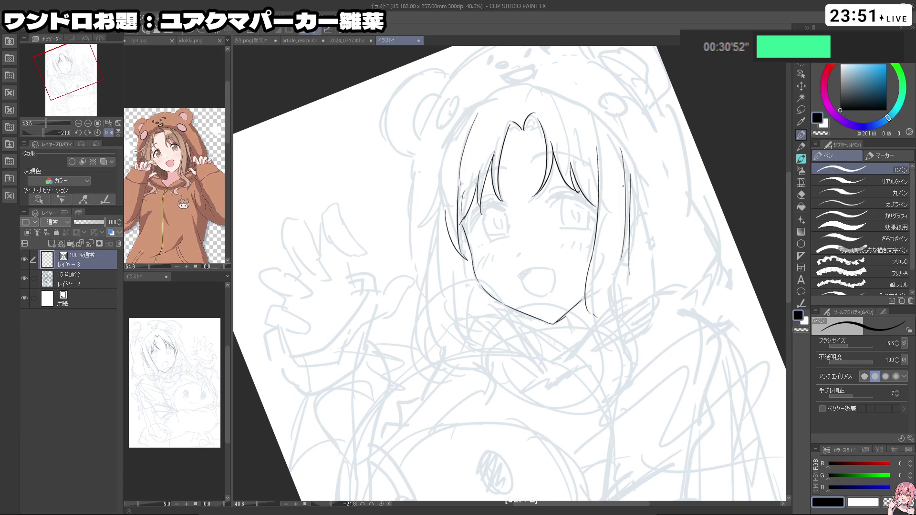
{"action": "key", "text": "ctrl+z"}
{"action": "mouse_move", "coordinate": [629, 174]}
{"action": "left_mouse_down"}
{"action": "mouse_move", "coordinate": [615, 289]}
{"action": "mouse_move", "coordinate": [625, 236]}
{"action": "left_mouse_up"}
{"action": "key", "text": "ctrl+z"}
{"action": "key", "text": "ctrl+z"}
{"action": "key", "text": "ctrl+z"}
- Extend the right side hair below the jaw and finish it with a curled, pointed tip
{"action": "left_click_drag", "start_coordinate": [617, 273], "coordinate": [621, 349]}
{"action": "key", "text": "ctrl+z"}
{"action": "key", "text": "ctrl+z"}
{"action": "left_click_drag", "start_coordinate": [594, 314], "coordinate": [633, 354]}
{"action": "mouse_move", "coordinate": [635, 358]}
{"action": "left_mouse_down"}
{"action": "mouse_move", "coordinate": [640, 385]}
{"action": "mouse_move", "coordinate": [610, 391]}
{"action": "mouse_move", "coordinate": [623, 399]}
{"action": "mouse_move", "coordinate": [512, 480]}
{"action": "left_mouse_up"}
{"action": "key", "text": "ctrl+z"}
{"action": "key", "text": "ctrl+z"}
{"action": "key", "text": "shift+space"}
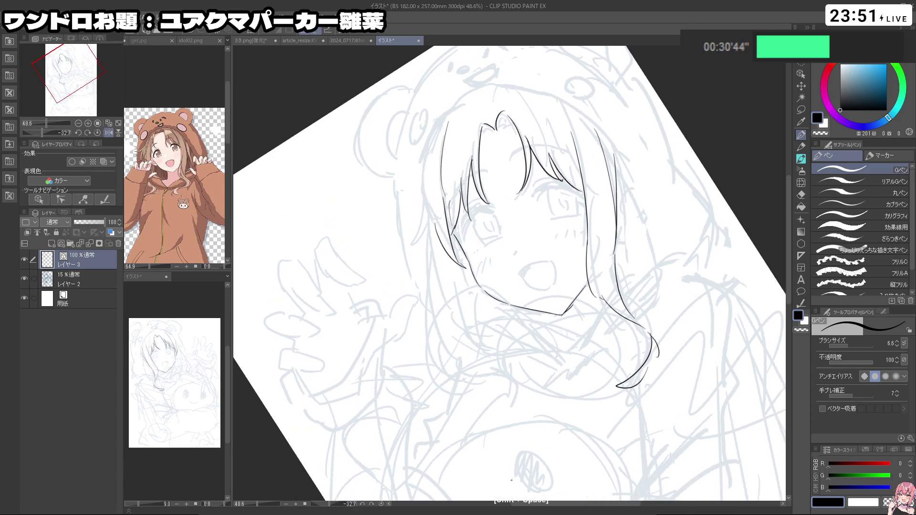
- Ink the outer contour and flicked, pointed tips of the hair on the left side of the head
{"action": "key", "text": "ctrl+z"}
{"action": "mouse_move", "coordinate": [433, 143]}
{"action": "left_mouse_down"}
{"action": "mouse_move", "coordinate": [427, 214]}
{"action": "mouse_move", "coordinate": [396, 250]}
{"action": "mouse_move", "coordinate": [419, 216]}
{"action": "left_mouse_up"}
{"action": "key", "text": "ctrl+z"}
{"action": "key", "text": "ctrl+z"}
{"action": "key", "text": "ctrl+z"}
{"action": "mouse_move", "coordinate": [433, 125]}
{"action": "left_mouse_down"}
{"action": "mouse_move", "coordinate": [426, 208]}
{"action": "mouse_move", "coordinate": [399, 257]}
{"action": "left_mouse_up"}
{"action": "left_click_drag", "start_coordinate": [437, 212], "coordinate": [429, 244]}
{"action": "key", "text": "ctrl+z"}
{"action": "left_click_drag", "start_coordinate": [429, 199], "coordinate": [435, 260]}
{"action": "key", "text": "ctrl+z"}
{"action": "left_click_drag", "start_coordinate": [430, 194], "coordinate": [438, 268]}
{"action": "left_click_drag", "start_coordinate": [434, 221], "coordinate": [444, 271]}
{"action": "left_click_drag", "start_coordinate": [571, 442], "coordinate": [659, 374]}
{"action": "left_click_drag", "start_coordinate": [526, 440], "coordinate": [441, 415]}
{"action": "left_click_drag", "start_coordinate": [485, 384], "coordinate": [497, 386]}
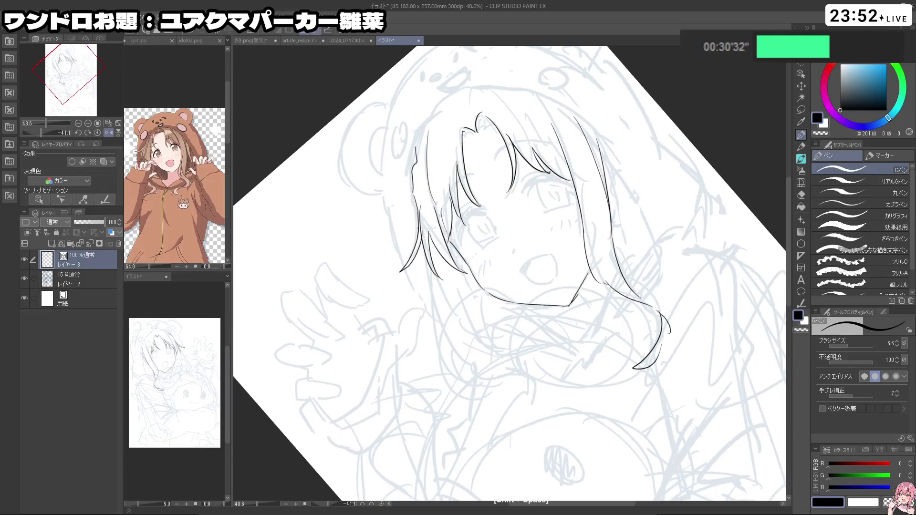
{"action": "mouse_move", "coordinate": [469, 139]}
{"action": "left_mouse_down"}
{"action": "mouse_move", "coordinate": [472, 148]}
{"action": "mouse_move", "coordinate": [472, 138]}
{"action": "left_mouse_up"}
{"action": "key", "text": "ctrl+z"}
{"action": "key", "text": "c"}
{"action": "key", "text": "c"}
{"action": "key", "text": "shift+space"}
{"action": "left_click_drag", "start_coordinate": [668, 402], "coordinate": [551, 473]}
{"action": "key", "text": "ctrl+space"}
{"action": "left_click_drag", "start_coordinate": [659, 233], "coordinate": [625, 210]}
{"action": "key", "text": "space"}
{"action": "left_click_drag", "start_coordinate": [631, 144], "coordinate": [573, 142]}
{"action": "key", "text": "ctrl+space"}
{"action": "left_click_drag", "start_coordinate": [511, 346], "coordinate": [567, 347]}
{"action": "key", "text": "shift+space"}
{"action": "key", "text": "ctrl+space"}
{"action": "left_click_drag", "start_coordinate": [510, 173], "coordinate": [479, 167]}
{"action": "key", "text": "space"}
{"action": "left_click_drag", "start_coordinate": [524, 174], "coordinate": [515, 210]}
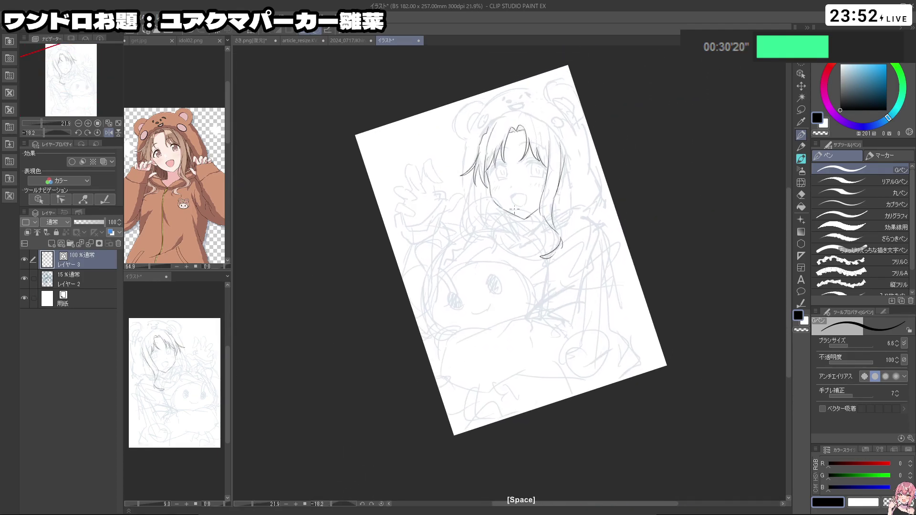
- Ink the long left hair lock falling past the cheek and curling over the collar
{"action": "key", "text": "ctrl+z"}
{"action": "mouse_move", "coordinate": [473, 179]}
{"action": "left_mouse_down"}
{"action": "mouse_move", "coordinate": [463, 208]}
{"action": "mouse_move", "coordinate": [474, 179]}
{"action": "mouse_move", "coordinate": [461, 234]}
{"action": "mouse_move", "coordinate": [479, 189]}
{"action": "mouse_move", "coordinate": [466, 233]}
{"action": "mouse_move", "coordinate": [492, 226]}
{"action": "left_mouse_up"}
{"action": "key", "text": "ctrl+z"}
{"action": "key", "text": "ctrl+z"}
{"action": "key", "text": "ctrl+z"}
{"action": "mouse_move", "coordinate": [487, 336]}
{"action": "left_mouse_down"}
{"action": "mouse_move", "coordinate": [616, 287]}
{"action": "mouse_move", "coordinate": [610, 372]}
{"action": "mouse_move", "coordinate": [594, 311]}
{"action": "mouse_move", "coordinate": [581, 332]}
{"action": "left_mouse_up"}
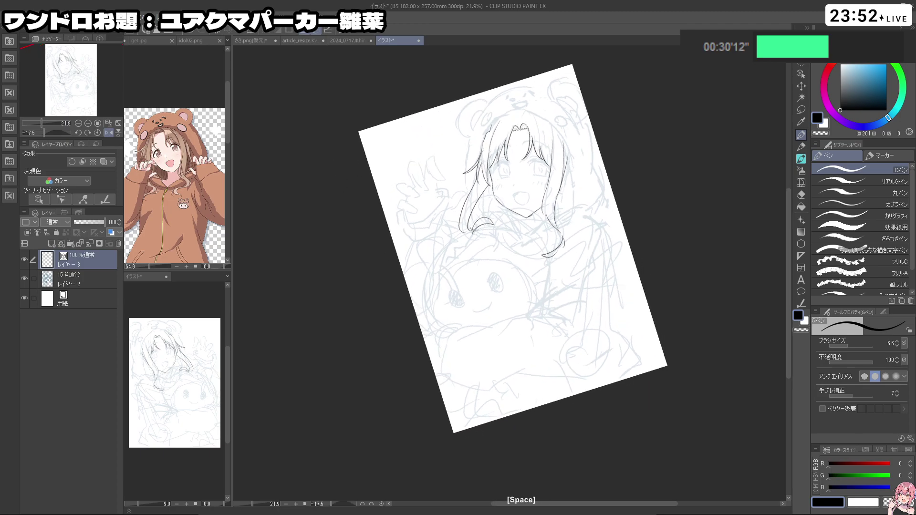
- Ink the wavy fur edge of the hood opening around the head and down its right side
{"action": "left_click_drag", "start_coordinate": [512, 113], "coordinate": [535, 113]}
{"action": "mouse_move", "coordinate": [478, 137]}
{"action": "left_mouse_down"}
{"action": "mouse_move", "coordinate": [494, 117]}
{"action": "mouse_move", "coordinate": [516, 109]}
{"action": "mouse_move", "coordinate": [566, 122]}
{"action": "mouse_move", "coordinate": [604, 165]}
{"action": "mouse_move", "coordinate": [610, 249]}
{"action": "mouse_move", "coordinate": [597, 273]}
{"action": "mouse_move", "coordinate": [586, 235]}
{"action": "left_mouse_up"}
{"action": "key", "text": "ctrl+z"}
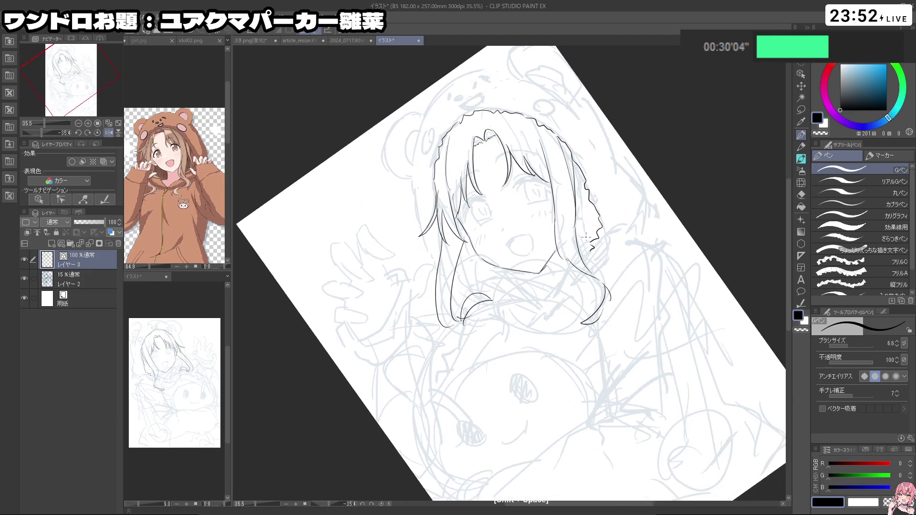
{"action": "mouse_move", "coordinate": [561, 275]}
{"action": "left_mouse_down"}
{"action": "mouse_move", "coordinate": [540, 311]}
{"action": "mouse_move", "coordinate": [571, 294]}
{"action": "mouse_move", "coordinate": [655, 173]}
{"action": "mouse_move", "coordinate": [668, 183]}
{"action": "left_mouse_up"}
{"action": "key", "text": "ctrl+z"}
- Ink the hood's wavy outer edge on the right and its lower edge over the shoulder
{"action": "left_click_drag", "start_coordinate": [665, 219], "coordinate": [668, 288]}
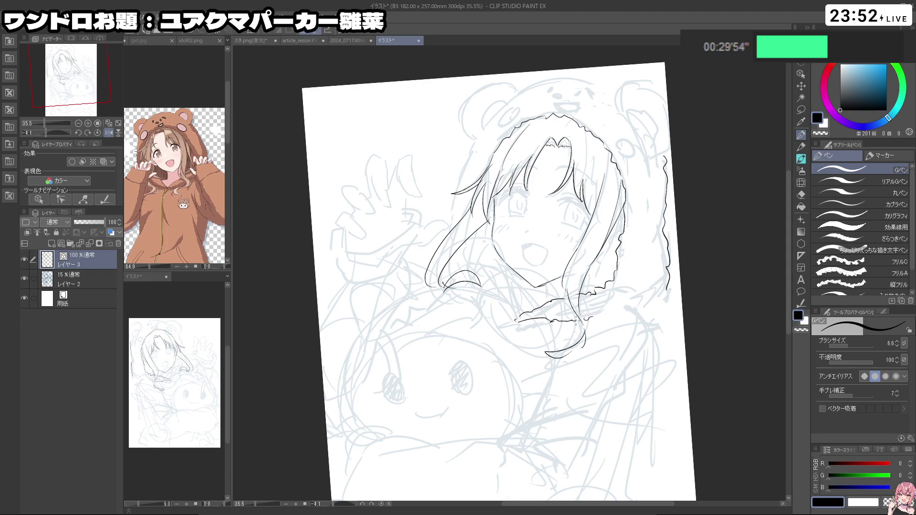
{"action": "key", "text": "ctrl+z"}
{"action": "mouse_move", "coordinate": [604, 305]}
{"action": "left_mouse_down"}
{"action": "mouse_move", "coordinate": [636, 302]}
{"action": "mouse_move", "coordinate": [648, 327]}
{"action": "left_mouse_up"}
{"action": "left_click_drag", "start_coordinate": [583, 439], "coordinate": [668, 362]}
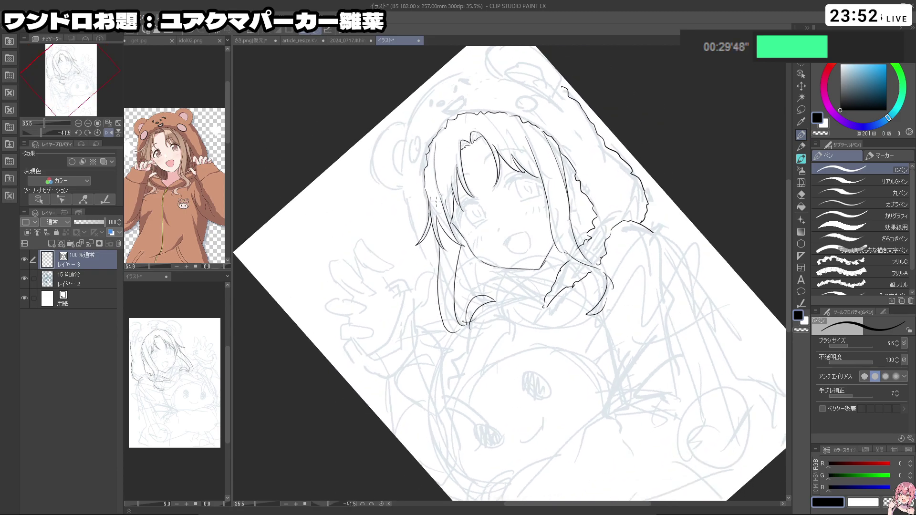
- Ink the wavy left edge of the hood opening beneath the chin to the center of the collar
{"action": "mouse_move", "coordinate": [546, 396]}
{"action": "left_mouse_down"}
{"action": "mouse_move", "coordinate": [485, 232]}
{"action": "mouse_move", "coordinate": [474, 258]}
{"action": "left_mouse_up"}
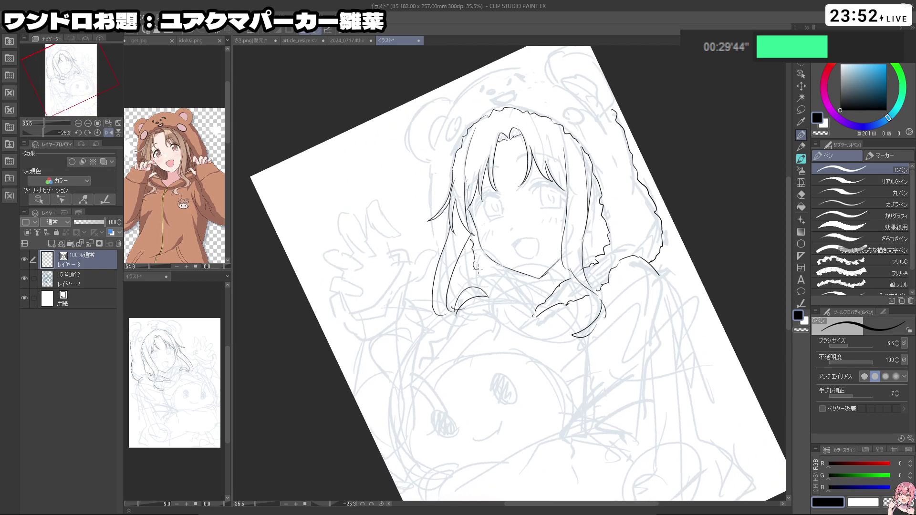
{"action": "key", "text": "ctrl+z"}
{"action": "mouse_move", "coordinate": [465, 256]}
{"action": "left_mouse_down"}
{"action": "mouse_move", "coordinate": [467, 277]}
{"action": "mouse_move", "coordinate": [492, 276]}
{"action": "left_mouse_up"}
{"action": "key", "text": "shift+space"}
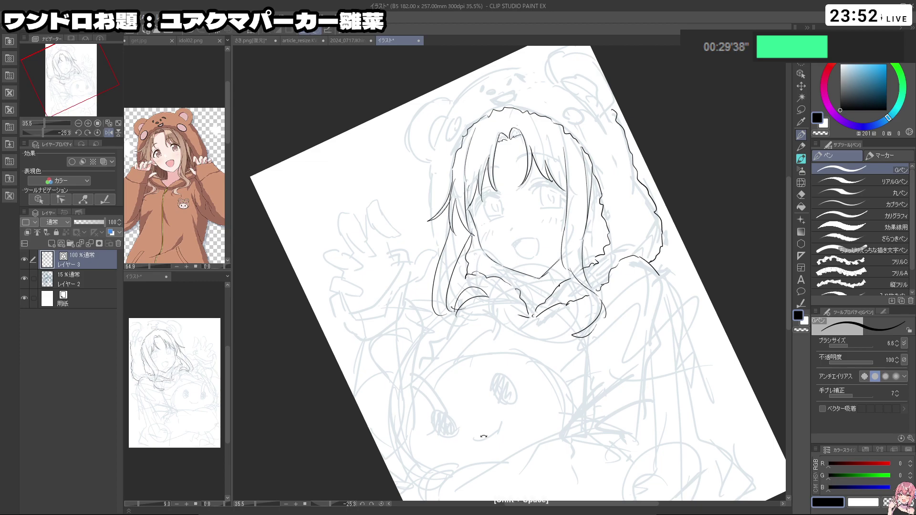
- Ink the hood's wavy outer edge on the left side, from beside the ear down past the hair tips
{"action": "left_click_drag", "start_coordinate": [475, 432], "coordinate": [501, 351]}
{"action": "left_click_drag", "start_coordinate": [401, 193], "coordinate": [411, 224]}
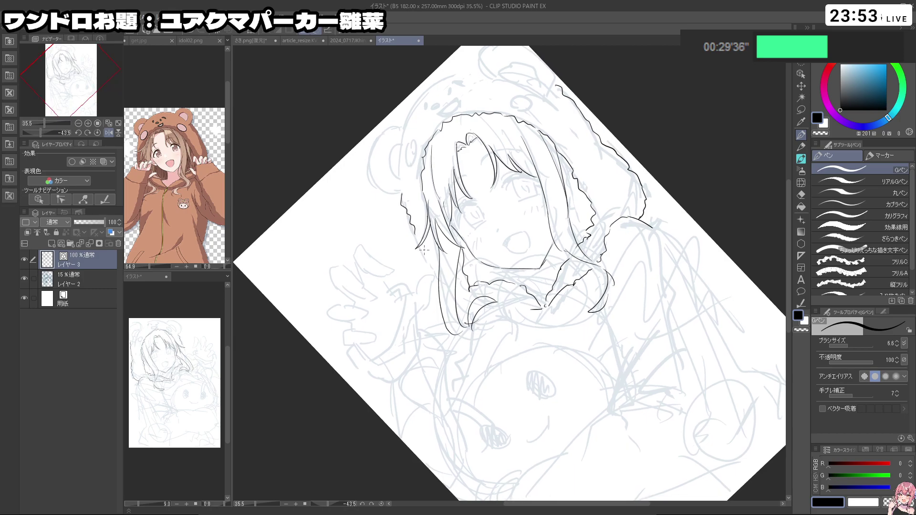
{"action": "left_click_drag", "start_coordinate": [428, 264], "coordinate": [434, 276]}
- Ink the hood collar's lower edge and the small fastening at its center beneath the chin
{"action": "key", "text": "shift+space"}
{"action": "left_click_drag", "start_coordinate": [510, 370], "coordinate": [529, 368]}
{"action": "mouse_move", "coordinate": [463, 308]}
{"action": "left_mouse_down"}
{"action": "mouse_move", "coordinate": [469, 319]}
{"action": "mouse_move", "coordinate": [489, 300]}
{"action": "mouse_move", "coordinate": [548, 330]}
{"action": "mouse_move", "coordinate": [552, 297]}
{"action": "mouse_move", "coordinate": [568, 294]}
{"action": "mouse_move", "coordinate": [521, 313]}
{"action": "left_mouse_up"}
{"action": "key", "text": "ctrl+z"}
{"action": "key", "text": "shift+space"}
{"action": "key", "text": "ctrl+space"}
{"action": "key", "text": "ctrl+z"}
{"action": "key", "text": "ctrl+z"}
{"action": "key", "text": "ctrl+space"}
- Ink the outer contour of the right shoulder and the wrinkled sleeve running down from it
{"action": "left_click_drag", "start_coordinate": [639, 294], "coordinate": [611, 292]}
{"action": "mouse_move", "coordinate": [612, 292]}
{"action": "left_mouse_down"}
{"action": "mouse_move", "coordinate": [571, 289]}
{"action": "mouse_move", "coordinate": [618, 275]}
{"action": "mouse_move", "coordinate": [627, 308]}
{"action": "left_mouse_up"}
{"action": "key", "text": "ctrl+space"}
{"action": "key", "text": "ctrl+z"}
{"action": "left_click_drag", "start_coordinate": [616, 276], "coordinate": [626, 352]}
{"action": "key", "text": "shift+space"}
- Ink the inner hair strands between the long right hair lock and the hood's fur edge
{"action": "left_click_drag", "start_coordinate": [593, 392], "coordinate": [567, 407]}
{"action": "key", "text": "ctrl+space"}
{"action": "mouse_move", "coordinate": [529, 263]}
{"action": "left_mouse_down"}
{"action": "mouse_move", "coordinate": [540, 267]}
{"action": "mouse_move", "coordinate": [538, 302]}
{"action": "left_mouse_up"}
{"action": "key", "text": "ctrl+z"}
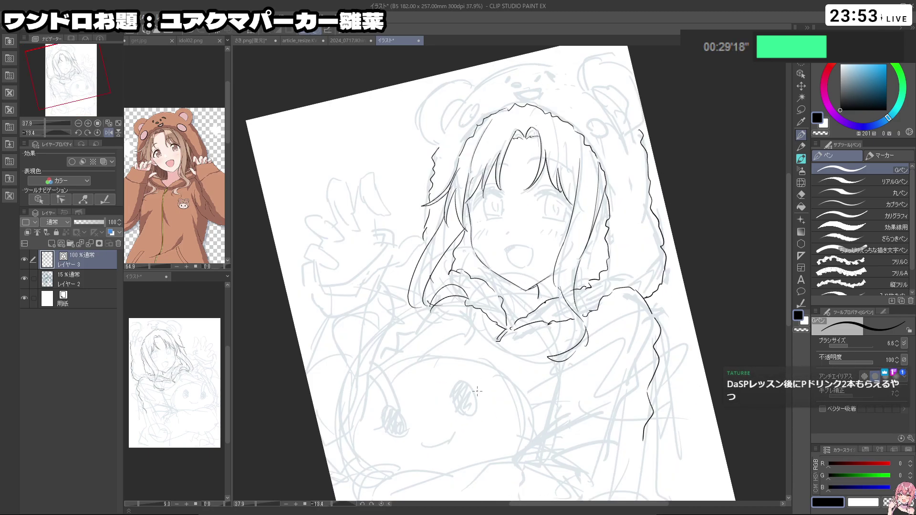
{"action": "left_click_drag", "start_coordinate": [591, 225], "coordinate": [590, 278]}
{"action": "key", "text": "ctrl+z"}
{"action": "key", "text": "ctrl+z"}
{"action": "left_click_drag", "start_coordinate": [606, 207], "coordinate": [596, 274]}
{"action": "key", "text": "ctrl+z"}
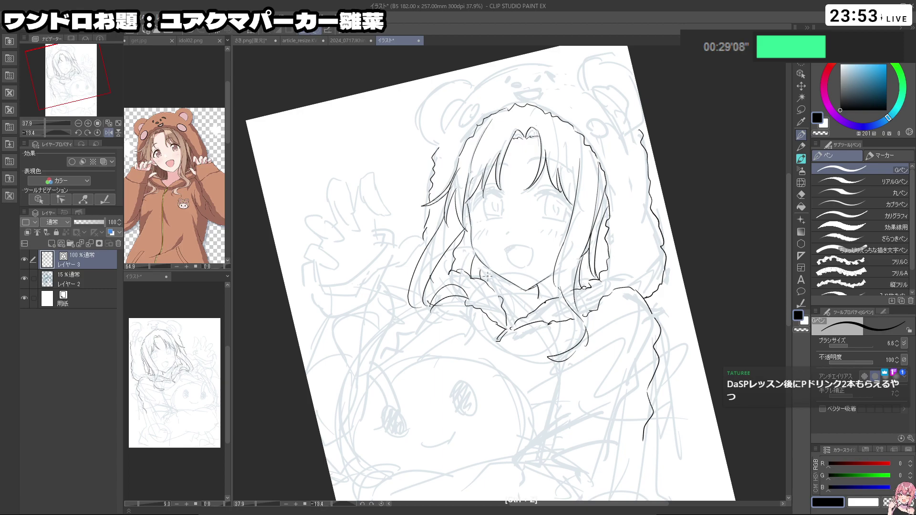
- Ink the short hair strands beside the left cheek and the neck lines beneath the chin
{"action": "mouse_move", "coordinate": [472, 224]}
{"action": "left_mouse_down"}
{"action": "mouse_move", "coordinate": [522, 283]}
{"action": "mouse_move", "coordinate": [530, 298]}
{"action": "mouse_move", "coordinate": [517, 302]}
{"action": "left_mouse_up"}
{"action": "key", "text": "ctrl+z"}
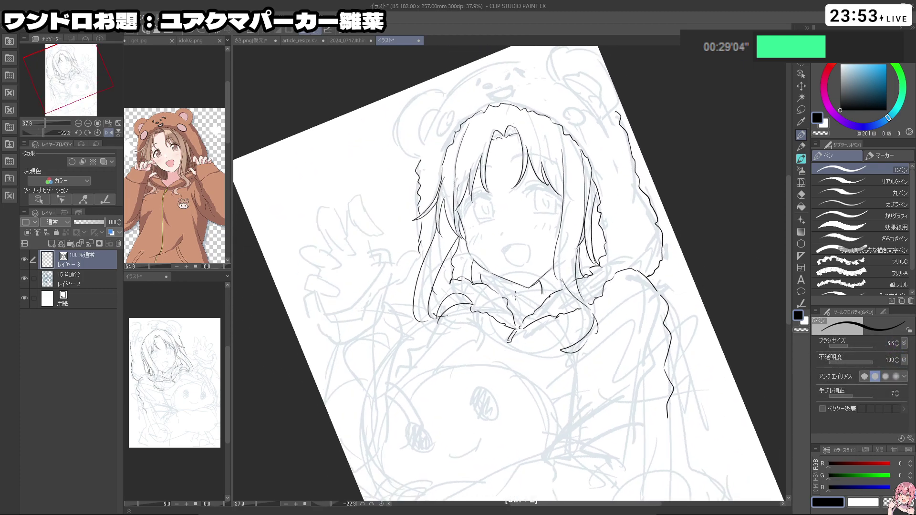
{"action": "key", "text": "ctrl+z"}
{"action": "left_click_drag", "start_coordinate": [530, 308], "coordinate": [529, 308]}
{"action": "key", "text": "ctrl+z"}
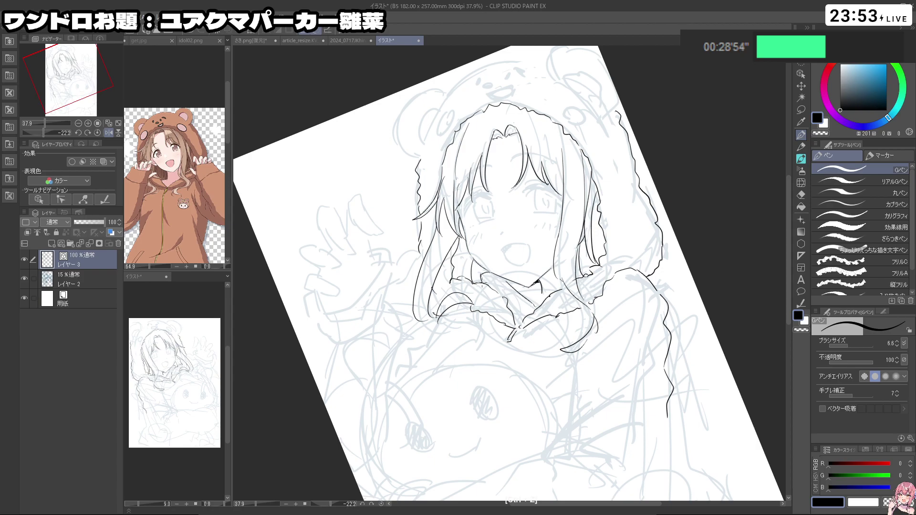
{"action": "left_click_drag", "start_coordinate": [465, 363], "coordinate": [486, 398]}
{"action": "key", "text": "ctrl+z"}
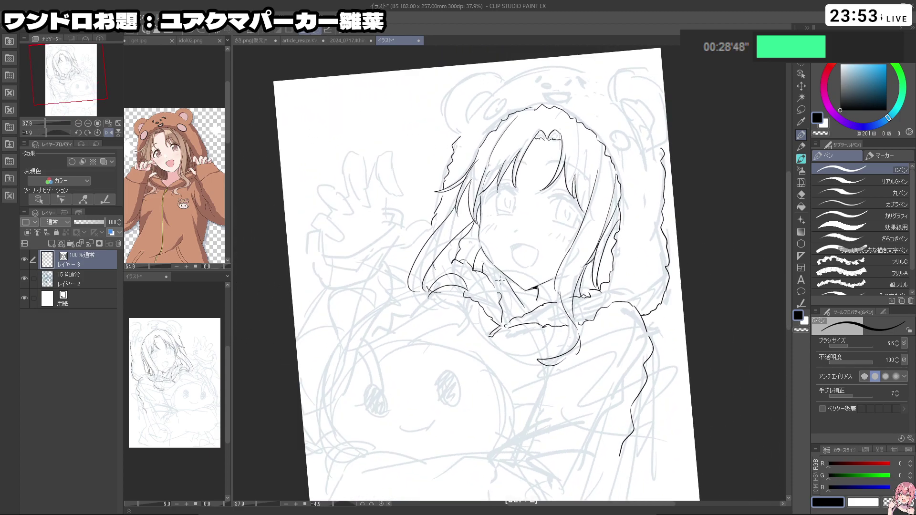
- Ink the neckline and the remaining hair strands between the chin and the left side of the collar
{"action": "mouse_move", "coordinate": [507, 295]}
{"action": "left_mouse_down"}
{"action": "mouse_move", "coordinate": [466, 276]}
{"action": "mouse_move", "coordinate": [472, 290]}
{"action": "mouse_move", "coordinate": [508, 285]}
{"action": "left_mouse_up"}
{"action": "key", "text": "ctrl+z"}
{"action": "key", "text": "ctrl+z"}
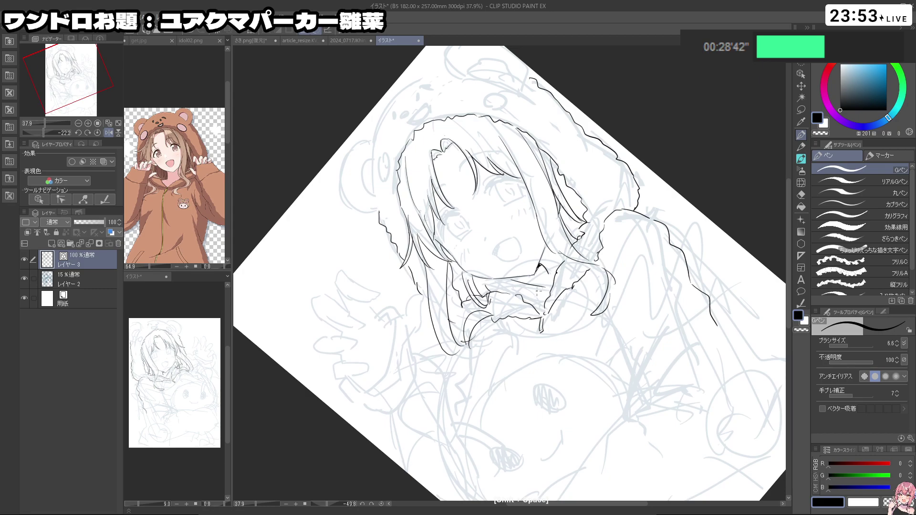
{"action": "mouse_move", "coordinate": [452, 277]}
{"action": "left_mouse_down"}
{"action": "mouse_move", "coordinate": [426, 303]}
{"action": "mouse_move", "coordinate": [431, 330]}
{"action": "left_mouse_up"}
{"action": "key", "text": "ctrl+z"}
{"action": "key", "text": "ctrl+z"}
{"action": "left_click_drag", "start_coordinate": [591, 427], "coordinate": [566, 450]}
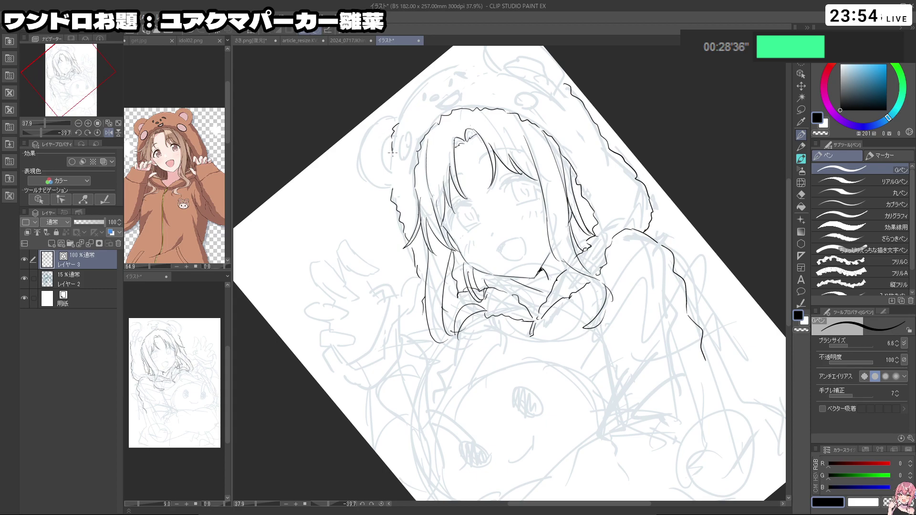
- Ink both bear ears and the outer edge of the character's hood over the sketch with the G-pen
{"action": "left_click_drag", "start_coordinate": [392, 179], "coordinate": [532, 188]}
{"action": "key", "text": "ctrl+z"}
{"action": "mouse_move", "coordinate": [546, 67]}
{"action": "left_mouse_down"}
{"action": "mouse_move", "coordinate": [588, 71]}
{"action": "mouse_move", "coordinate": [608, 87]}
{"action": "mouse_move", "coordinate": [661, 80]}
{"action": "left_mouse_up"}
{"action": "left_click_drag", "start_coordinate": [661, 144], "coordinate": [641, 146]}
{"action": "mouse_move", "coordinate": [619, 102]}
{"action": "left_mouse_down"}
{"action": "mouse_move", "coordinate": [631, 114]}
{"action": "mouse_move", "coordinate": [627, 93]}
{"action": "mouse_move", "coordinate": [649, 110]}
{"action": "mouse_move", "coordinate": [406, 114]}
{"action": "mouse_move", "coordinate": [366, 145]}
{"action": "mouse_move", "coordinate": [339, 191]}
{"action": "mouse_move", "coordinate": [357, 217]}
{"action": "mouse_move", "coordinate": [375, 221]}
{"action": "left_mouse_up"}
{"action": "key", "text": "ctrl+z"}
{"action": "key", "text": "ctrl+z"}
{"action": "left_click_drag", "start_coordinate": [353, 189], "coordinate": [652, 223]}
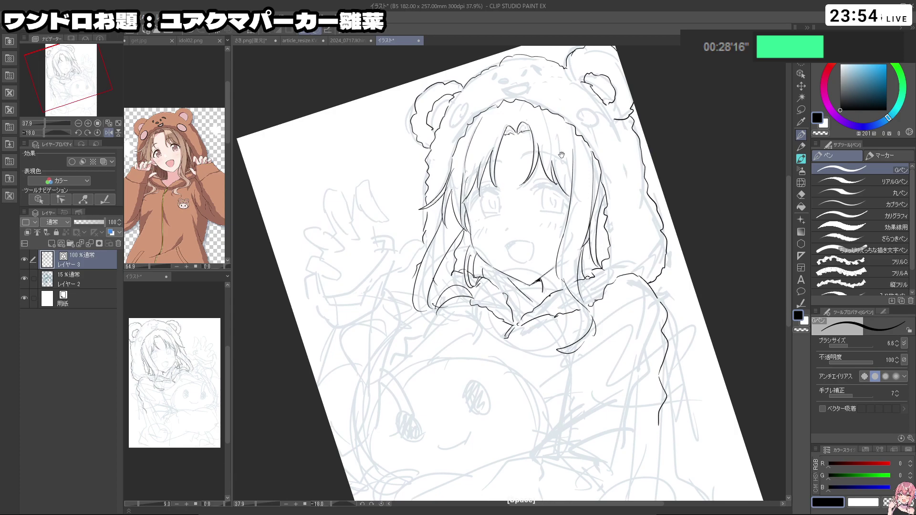
- Refine the inked hair strand beside the character's cheek
{"action": "key", "text": "ctrl+space"}
{"action": "mouse_move", "coordinate": [559, 232]}
{"action": "left_mouse_down"}
{"action": "mouse_move", "coordinate": [467, 228]}
{"action": "mouse_move", "coordinate": [544, 225]}
{"action": "left_mouse_up"}
{"action": "key", "text": "ctrl+z"}
{"action": "key", "text": "ctrl+z"}
{"action": "left_click_drag", "start_coordinate": [479, 219], "coordinate": [491, 275]}
{"action": "key", "text": "ctrl+z"}
{"action": "mouse_move", "coordinate": [623, 281]}
{"action": "left_mouse_down"}
{"action": "mouse_move", "coordinate": [559, 280]}
{"action": "mouse_move", "coordinate": [570, 239]}
{"action": "left_mouse_up"}
{"action": "left_click_drag", "start_coordinate": [564, 366], "coordinate": [575, 343]}
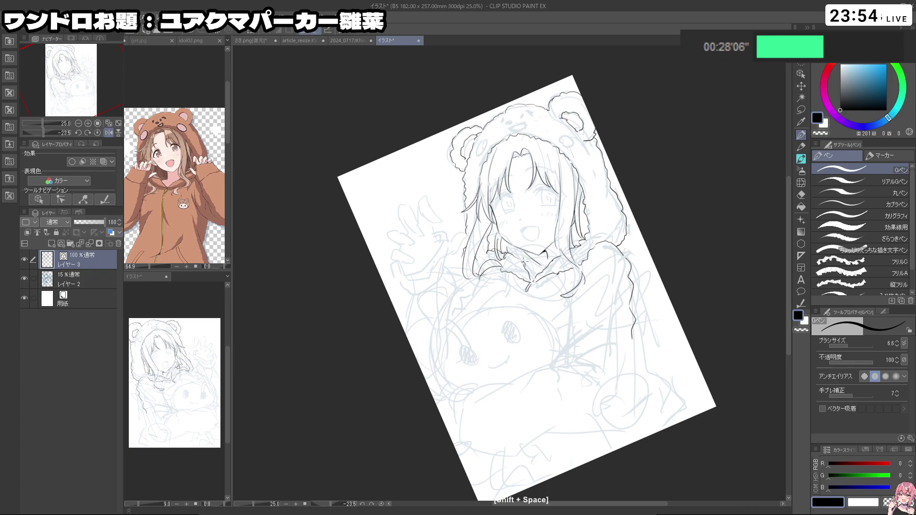
- Add a new vector layer above レイヤー 3 and make レイヤー 3 the active layer again
{"action": "left_click_drag", "start_coordinate": [551, 152], "coordinate": [593, 152]}
{"action": "left_click", "coordinate": [61, 244]}
{"action": "left_click_drag", "start_coordinate": [572, 241], "coordinate": [520, 257]}
{"action": "left_click_drag", "start_coordinate": [522, 258], "coordinate": [496, 209]}
{"action": "scroll", "coordinate": [494, 304], "scroll_direction": "up", "scroll_amount": 1}
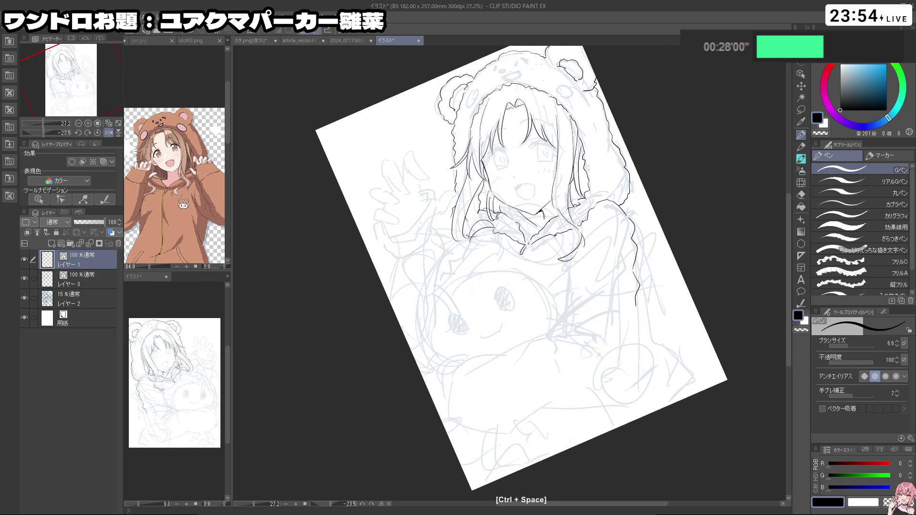
{"action": "left_click", "coordinate": [84, 279]}
- Ink the first two fingers of the raised hand on レイヤー 3, redoing strokes until they follow the sketch
{"action": "left_click_drag", "start_coordinate": [423, 186], "coordinate": [456, 185]}
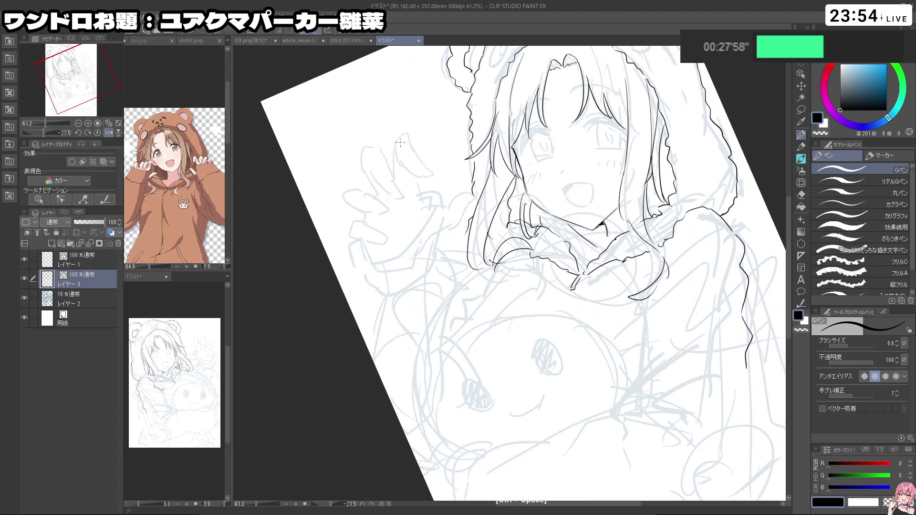
{"action": "key", "text": "ctrl+z"}
{"action": "mouse_move", "coordinate": [400, 158]}
{"action": "left_mouse_down"}
{"action": "mouse_move", "coordinate": [425, 182]}
{"action": "mouse_move", "coordinate": [401, 139]}
{"action": "mouse_move", "coordinate": [392, 173]}
{"action": "mouse_move", "coordinate": [365, 149]}
{"action": "mouse_move", "coordinate": [402, 183]}
{"action": "mouse_move", "coordinate": [399, 197]}
{"action": "left_mouse_up"}
{"action": "key", "text": "ctrl+z"}
{"action": "key", "text": "ctrl+z"}
{"action": "key", "text": "ctrl+z"}
{"action": "key", "text": "ctrl+z"}
{"action": "key", "text": "ctrl+z"}
{"action": "key", "text": "ctrl+z"}
{"action": "key", "text": "ctrl+z"}
{"action": "key", "text": "ctrl+z"}
{"action": "key", "text": "ctrl+z"}
{"action": "key", "text": "ctrl+z"}
{"action": "key", "text": "ctrl+z"}
{"action": "mouse_move", "coordinate": [376, 148]}
{"action": "left_mouse_down"}
{"action": "mouse_move", "coordinate": [401, 179]}
{"action": "mouse_move", "coordinate": [393, 193]}
{"action": "mouse_move", "coordinate": [404, 188]}
{"action": "mouse_move", "coordinate": [385, 180]}
{"action": "mouse_move", "coordinate": [372, 197]}
{"action": "mouse_move", "coordinate": [522, 427]}
{"action": "mouse_move", "coordinate": [663, 287]}
{"action": "mouse_move", "coordinate": [621, 379]}
{"action": "left_mouse_up"}
{"action": "key", "text": "ctrl+z"}
{"action": "key", "text": "ctrl+z"}
{"action": "key", "text": "ctrl+z"}
{"action": "key", "text": "shift+space"}
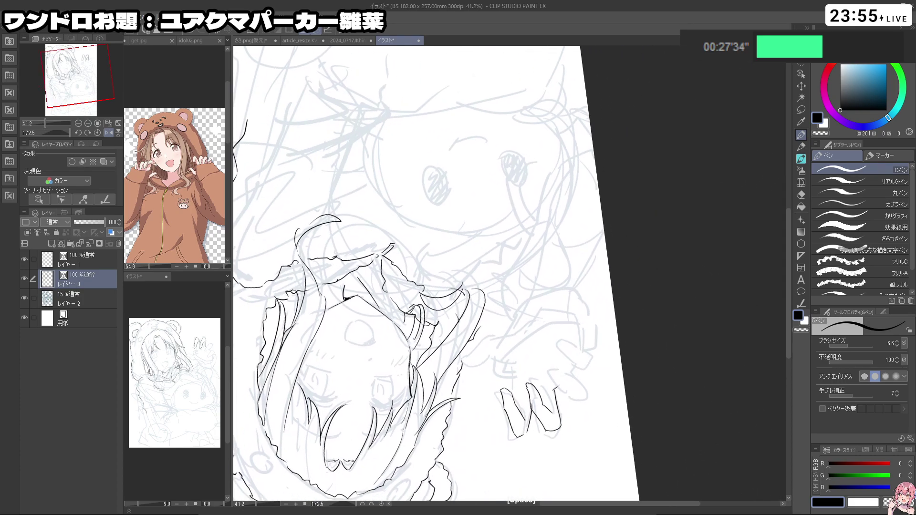
- Ink the third finger of the raised hand next to the two finished ones
{"action": "key", "text": "ctrl+z"}
{"action": "left_click_drag", "start_coordinate": [556, 389], "coordinate": [571, 400]}
{"action": "left_click_drag", "start_coordinate": [552, 369], "coordinate": [582, 394]}
{"action": "key", "text": "ctrl+z"}
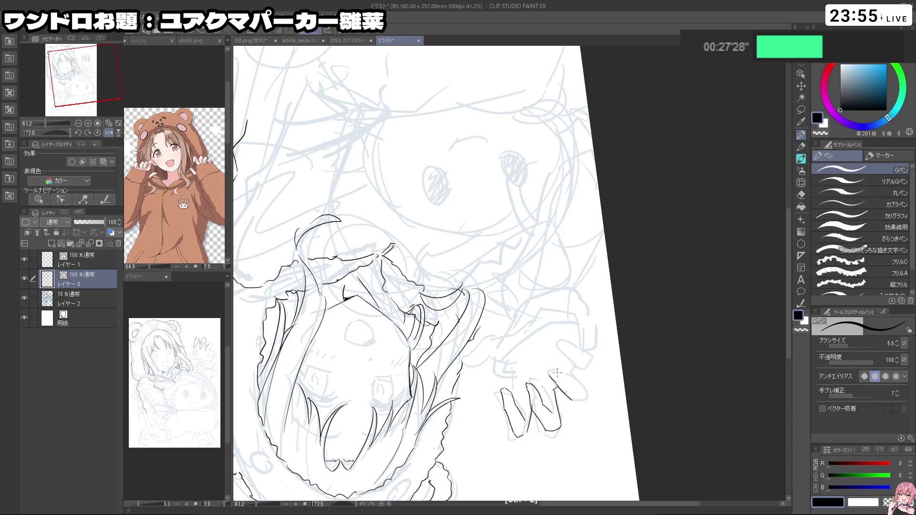
{"action": "key", "text": "ctrl+z"}
{"action": "left_click_drag", "start_coordinate": [580, 401], "coordinate": [410, 227]}
{"action": "key", "text": "ctrl+z"}
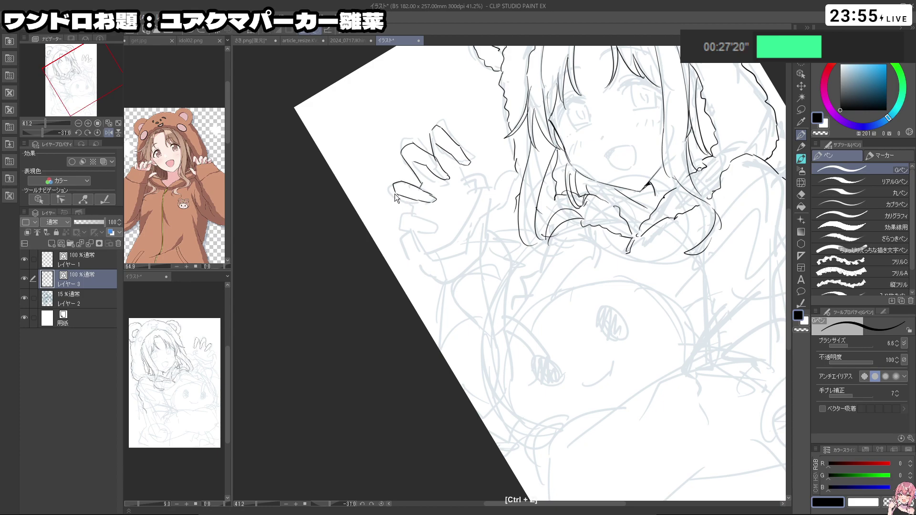
- Ink the outermost finger on the far side of the raised hand
{"action": "mouse_move", "coordinate": [416, 216]}
{"action": "left_mouse_down"}
{"action": "mouse_move", "coordinate": [404, 217]}
{"action": "mouse_move", "coordinate": [593, 329]}
{"action": "mouse_move", "coordinate": [452, 349]}
{"action": "left_mouse_up"}
{"action": "key", "text": "shift+space"}
{"action": "key", "text": "ctrl+z"}
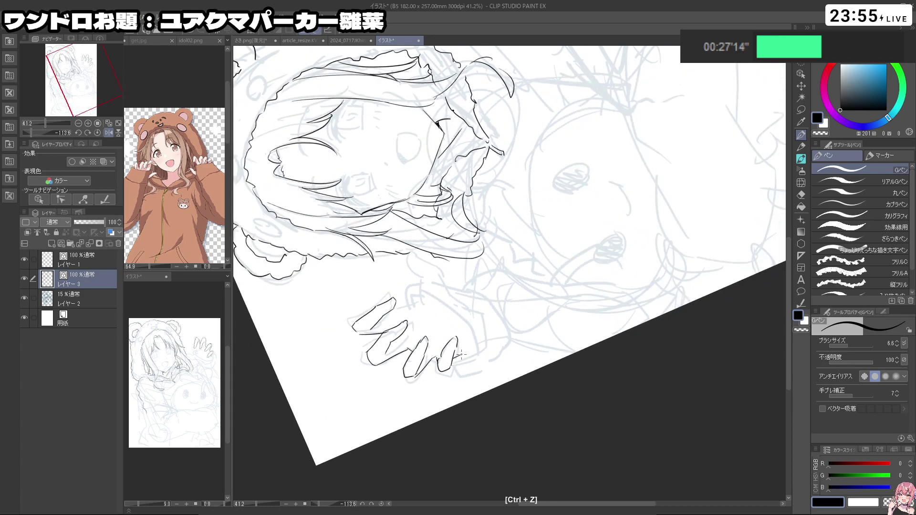
{"action": "mouse_move", "coordinate": [452, 364]}
{"action": "left_mouse_down"}
{"action": "mouse_move", "coordinate": [476, 338]}
{"action": "mouse_move", "coordinate": [432, 310]}
{"action": "mouse_move", "coordinate": [415, 236]}
{"action": "left_mouse_up"}
{"action": "key", "text": "ctrl+z"}
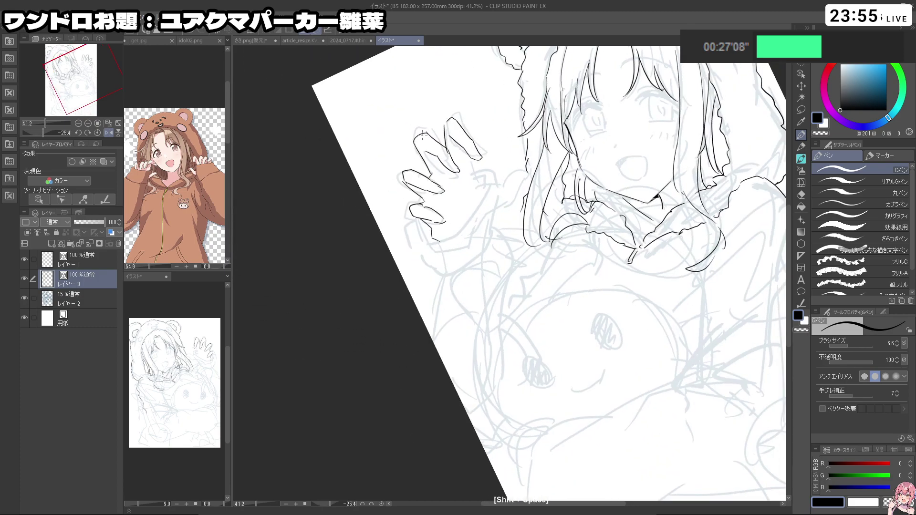
- Ink the palm line of the raised hand beneath the fingers
{"action": "key", "text": "ctrl+z"}
{"action": "left_click_drag", "start_coordinate": [442, 220], "coordinate": [478, 174]}
{"action": "key", "text": "ctrl+z"}
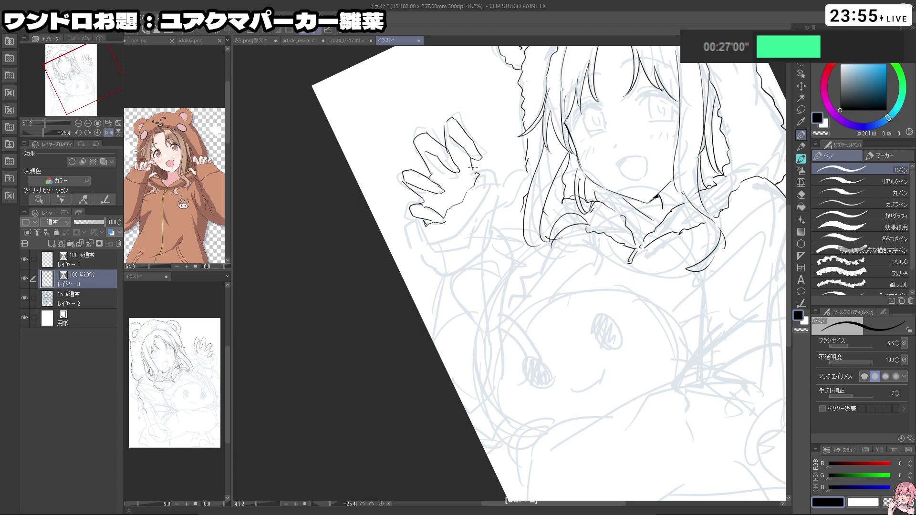
{"action": "key", "text": "ctrl+z"}
{"action": "left_click_drag", "start_coordinate": [461, 149], "coordinate": [475, 180]}
{"action": "key", "text": "ctrl+z"}
{"action": "key", "text": "ctrl+z"}
- Ink the fluffy sleeve cuff around the raised hand's palm
{"action": "mouse_move", "coordinate": [470, 173]}
{"action": "left_mouse_down"}
{"action": "mouse_move", "coordinate": [490, 198]}
{"action": "mouse_move", "coordinate": [492, 183]}
{"action": "mouse_move", "coordinate": [490, 223]}
{"action": "mouse_move", "coordinate": [476, 235]}
{"action": "left_mouse_up"}
{"action": "key", "text": "ctrl+z"}
{"action": "key", "text": "ctrl+z"}
{"action": "left_click_drag", "start_coordinate": [489, 202], "coordinate": [491, 239]}
{"action": "key", "text": "ctrl+z"}
{"action": "left_click_drag", "start_coordinate": [422, 224], "coordinate": [415, 229]}
{"action": "mouse_move", "coordinate": [420, 226]}
{"action": "left_mouse_down"}
{"action": "mouse_move", "coordinate": [425, 254]}
{"action": "mouse_move", "coordinate": [439, 252]}
{"action": "mouse_move", "coordinate": [422, 243]}
{"action": "mouse_move", "coordinate": [441, 255]}
{"action": "mouse_move", "coordinate": [469, 243]}
{"action": "mouse_move", "coordinate": [445, 255]}
{"action": "mouse_move", "coordinate": [479, 241]}
{"action": "mouse_move", "coordinate": [493, 207]}
{"action": "left_mouse_up"}
{"action": "key", "text": "ctrl+z"}
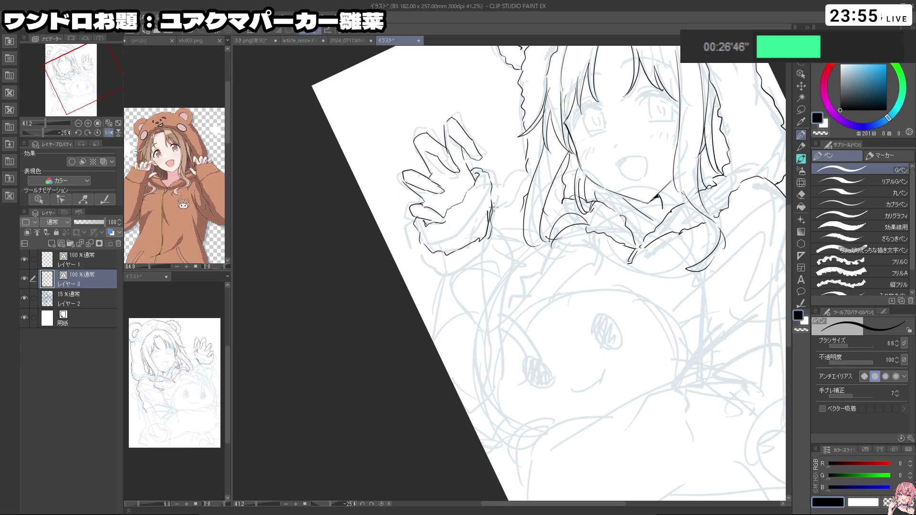
- Ink both edges of the raised arm's sleeve running down from the cuff
{"action": "key", "text": "ctrl+z"}
{"action": "left_click_drag", "start_coordinate": [494, 184], "coordinate": [509, 236]}
{"action": "key", "text": "ctrl+z"}
{"action": "mouse_move", "coordinate": [492, 195]}
{"action": "left_mouse_down"}
{"action": "mouse_move", "coordinate": [509, 215]}
{"action": "mouse_move", "coordinate": [515, 259]}
{"action": "left_mouse_up"}
{"action": "mouse_move", "coordinate": [417, 240]}
{"action": "left_mouse_down"}
{"action": "mouse_move", "coordinate": [410, 268]}
{"action": "mouse_move", "coordinate": [421, 319]}
{"action": "left_mouse_up"}
{"action": "key", "text": "ctrl+z"}
{"action": "key", "text": "shift+space"}
{"action": "mouse_move", "coordinate": [565, 434]}
{"action": "left_mouse_down"}
{"action": "mouse_move", "coordinate": [654, 371]}
{"action": "mouse_move", "coordinate": [519, 451]}
{"action": "mouse_move", "coordinate": [460, 444]}
{"action": "left_mouse_up"}
{"action": "key", "text": "ctrl+space"}
{"action": "left_click_drag", "start_coordinate": [644, 250], "coordinate": [598, 293]}
{"action": "key", "text": "space"}
{"action": "left_click_drag", "start_coordinate": [599, 293], "coordinate": [501, 242]}
{"action": "key", "text": "ctrl+space"}
{"action": "left_click_drag", "start_coordinate": [580, 213], "coordinate": [615, 213]}
{"action": "key", "text": "ctrl+z"}
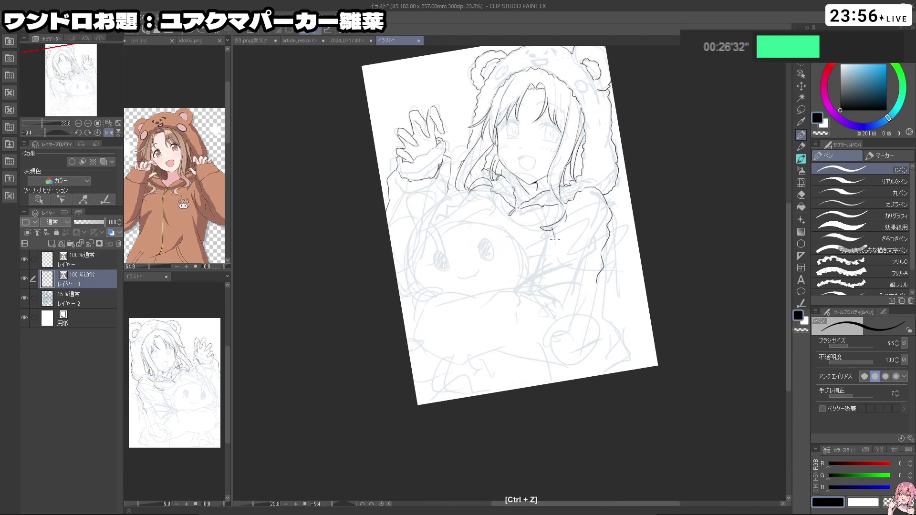
- Make レイヤー 1 active and bring up the bear plush reference photo beside the illustration
{"action": "left_click", "coordinate": [84, 255]}
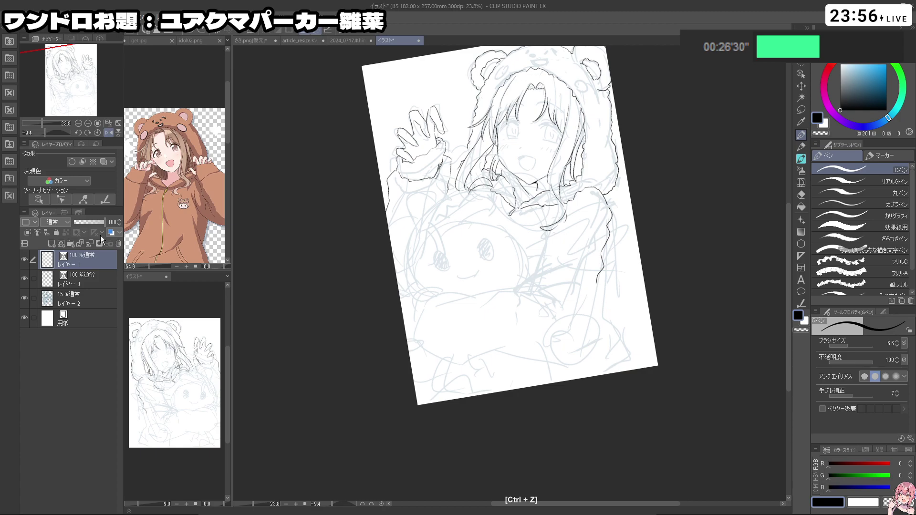
{"action": "key", "text": "ctrl+space"}
{"action": "left_click_drag", "start_coordinate": [469, 228], "coordinate": [496, 228]}
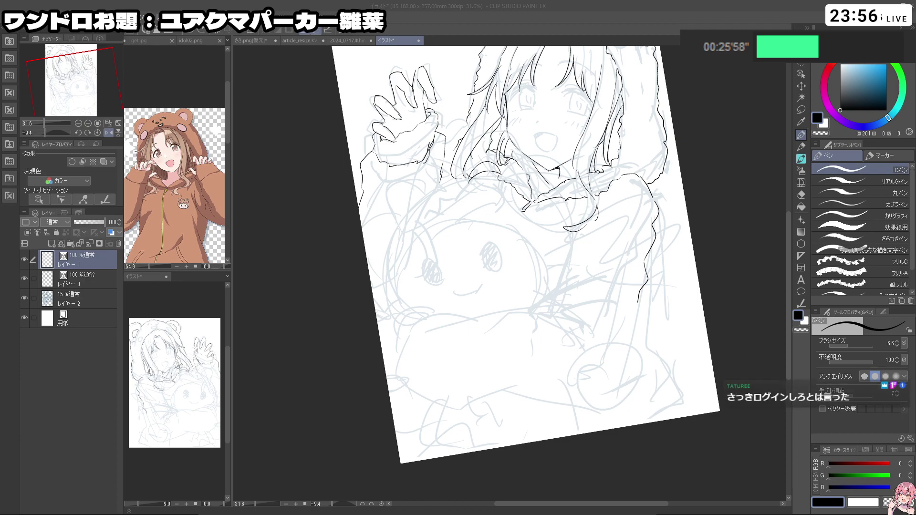
{"action": "left_click_drag", "start_coordinate": [517, 2], "coordinate": [184, 177]}
{"action": "scroll", "coordinate": [156, 161], "scroll_direction": "up", "scroll_amount": 2}
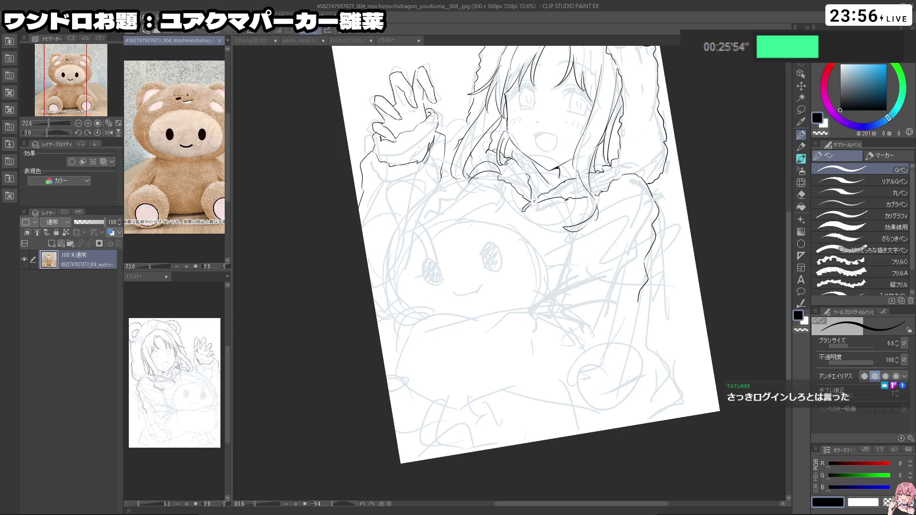
{"action": "left_click", "coordinate": [397, 40]}
- Ink the rounded outer outline of the plush's head on レイヤー 1
{"action": "key", "text": "space"}
{"action": "mouse_move", "coordinate": [530, 149]}
{"action": "left_mouse_down"}
{"action": "mouse_move", "coordinate": [528, 140]}
{"action": "mouse_move", "coordinate": [471, 125]}
{"action": "mouse_move", "coordinate": [405, 214]}
{"action": "left_mouse_up"}
{"action": "scroll", "coordinate": [460, 176], "scroll_direction": "up", "scroll_amount": 2}
{"action": "key", "text": "ctrl+z"}
{"action": "mouse_move", "coordinate": [417, 155]}
{"action": "left_mouse_down"}
{"action": "mouse_move", "coordinate": [409, 216]}
{"action": "mouse_move", "coordinate": [425, 231]}
{"action": "mouse_move", "coordinate": [462, 239]}
{"action": "left_mouse_up"}
{"action": "key", "text": "ctrl+z"}
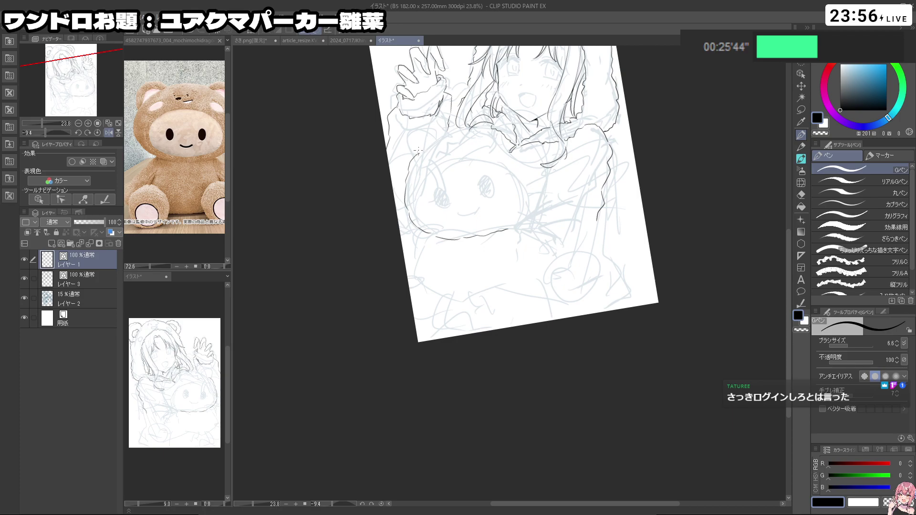
{"action": "key", "text": "ctrl+z"}
{"action": "mouse_move", "coordinate": [419, 152]}
{"action": "left_mouse_down"}
{"action": "mouse_move", "coordinate": [443, 132]}
{"action": "mouse_move", "coordinate": [497, 122]}
{"action": "mouse_move", "coordinate": [538, 150]}
{"action": "mouse_move", "coordinate": [544, 197]}
{"action": "mouse_move", "coordinate": [506, 228]}
{"action": "left_mouse_up"}
{"action": "key", "text": "ctrl+z"}
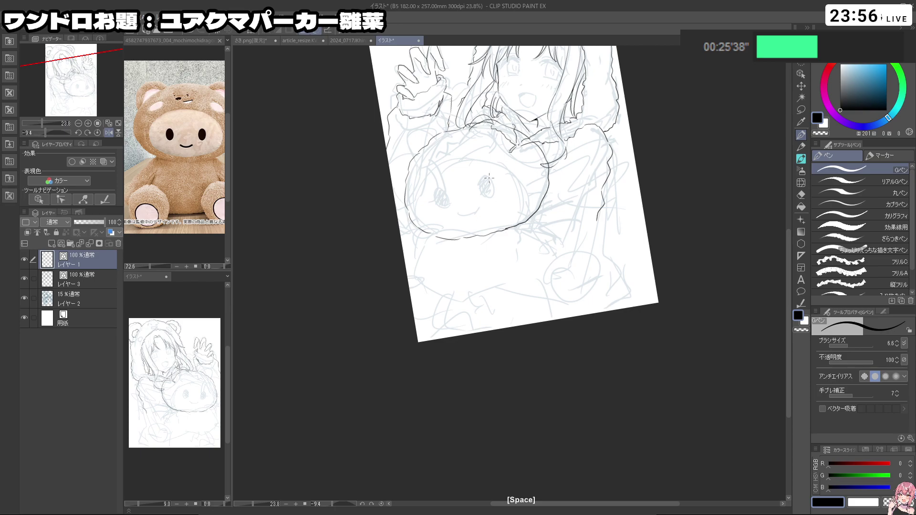
- Ink the oval face opening inside the plush's head
{"action": "left_click", "coordinate": [486, 174], "text": "ctrl"}
{"action": "mouse_move", "coordinate": [444, 249]}
{"action": "left_mouse_down"}
{"action": "mouse_move", "coordinate": [425, 246]}
{"action": "mouse_move", "coordinate": [410, 234]}
{"action": "mouse_move", "coordinate": [402, 210]}
{"action": "mouse_move", "coordinate": [415, 182]}
{"action": "mouse_move", "coordinate": [489, 161]}
{"action": "mouse_move", "coordinate": [523, 194]}
{"action": "mouse_move", "coordinate": [522, 218]}
{"action": "mouse_move", "coordinate": [478, 246]}
{"action": "mouse_move", "coordinate": [442, 249]}
{"action": "mouse_move", "coordinate": [478, 243]}
{"action": "left_mouse_up"}
{"action": "key", "text": "ctrl+z"}
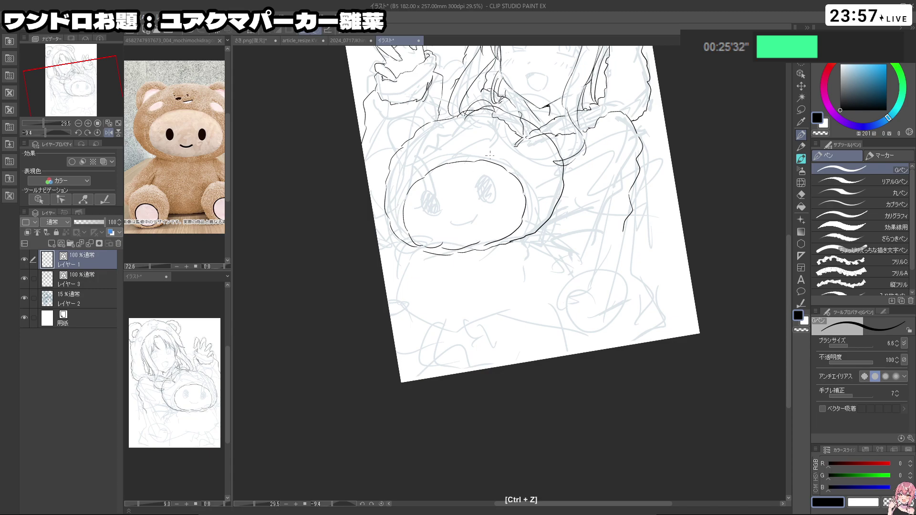
- Ink the small bear face and the oval markings on the plush's hood above the face opening
{"action": "left_click_drag", "start_coordinate": [495, 149], "coordinate": [500, 146]}
{"action": "key", "text": "ctrl+z"}
{"action": "left_click_drag", "start_coordinate": [416, 175], "coordinate": [443, 145]}
{"action": "key", "text": "ctrl+z"}
{"action": "key", "text": "ctrl+z"}
{"action": "mouse_move", "coordinate": [460, 151]}
{"action": "left_mouse_down"}
{"action": "mouse_move", "coordinate": [463, 145]}
{"action": "mouse_move", "coordinate": [448, 150]}
{"action": "left_mouse_up"}
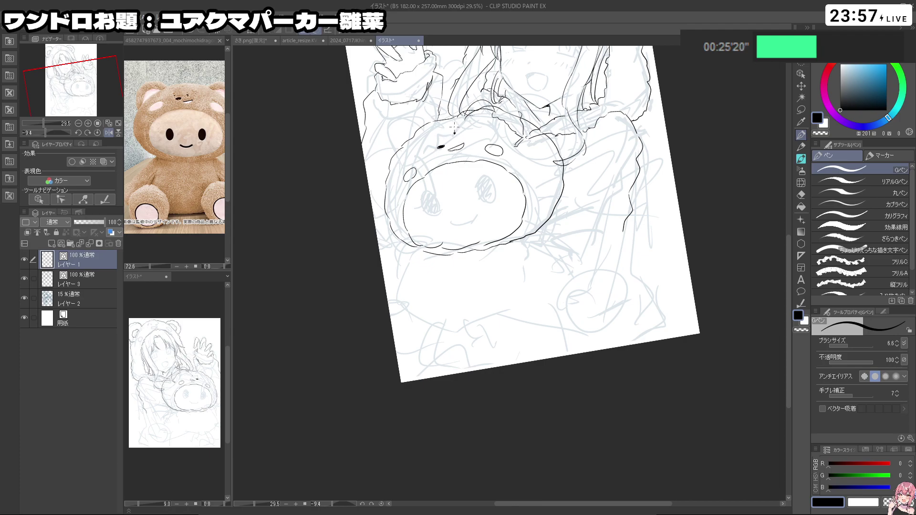
{"action": "key", "text": "ctrl+z"}
- Ink the plush's two oval eyes and its smiling mouth
{"action": "key", "text": "space"}
{"action": "left_click_drag", "start_coordinate": [433, 212], "coordinate": [471, 191]}
{"action": "key", "text": "ctrl+z"}
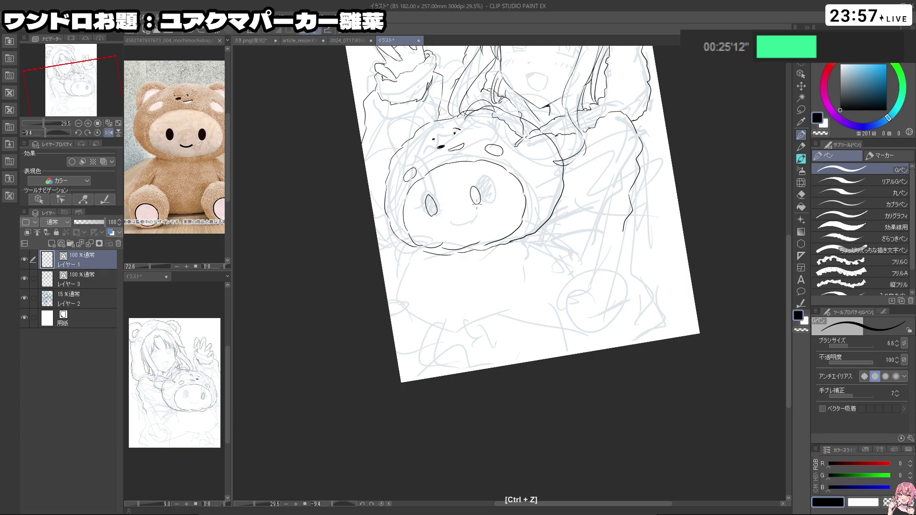
{"action": "left_click_drag", "start_coordinate": [451, 222], "coordinate": [470, 219]}
{"action": "key", "text": "ctrl+z"}
{"action": "left_click_drag", "start_coordinate": [552, 215], "coordinate": [580, 199]}
{"action": "key", "text": "ctrl+z"}
- Ink the outline of the sleeve hugging the plush on レイヤー 3, from the forearm below its head around the elbow
{"action": "left_click", "coordinate": [80, 281]}
{"action": "key", "text": "ctrl+z"}
{"action": "mouse_move", "coordinate": [422, 246]}
{"action": "left_mouse_down"}
{"action": "mouse_move", "coordinate": [408, 278]}
{"action": "mouse_move", "coordinate": [429, 312]}
{"action": "left_mouse_up"}
{"action": "key", "text": "ctrl+z"}
{"action": "mouse_move", "coordinate": [408, 279]}
{"action": "left_mouse_down"}
{"action": "mouse_move", "coordinate": [457, 313]}
{"action": "mouse_move", "coordinate": [548, 299]}
{"action": "left_mouse_up"}
{"action": "key", "text": "ctrl+z"}
{"action": "mouse_move", "coordinate": [484, 306]}
{"action": "left_mouse_down"}
{"action": "mouse_move", "coordinate": [554, 321]}
{"action": "mouse_move", "coordinate": [595, 294]}
{"action": "left_mouse_up"}
{"action": "key", "text": "ctrl+z"}
{"action": "key", "text": "ctrl+z"}
{"action": "key", "text": "ctrl+z"}
{"action": "mouse_move", "coordinate": [624, 230]}
{"action": "left_mouse_down"}
{"action": "mouse_move", "coordinate": [617, 265]}
{"action": "mouse_move", "coordinate": [590, 292]}
{"action": "left_mouse_up"}
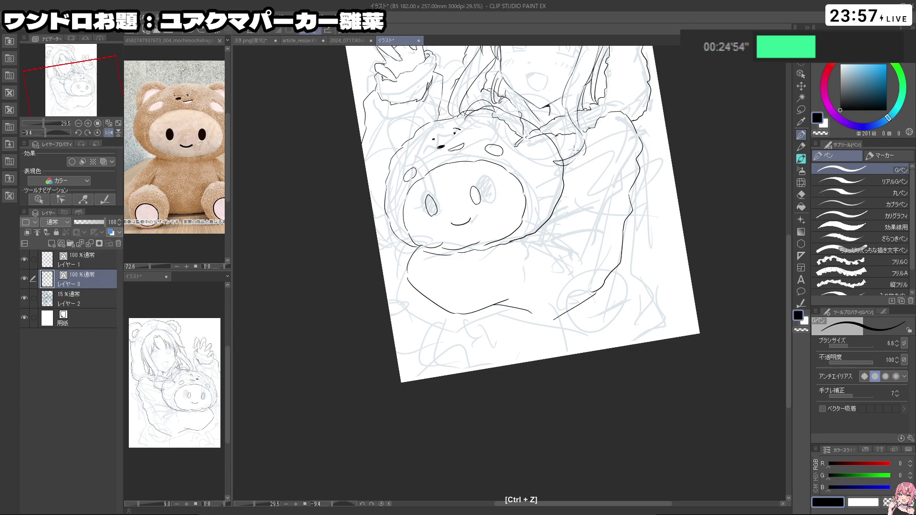
- Shrink the plush photo's view, switch the reference to idol02.png and return to the illustration
{"action": "left_click", "coordinate": [172, 41]}
{"action": "key", "text": "ctrl+space"}
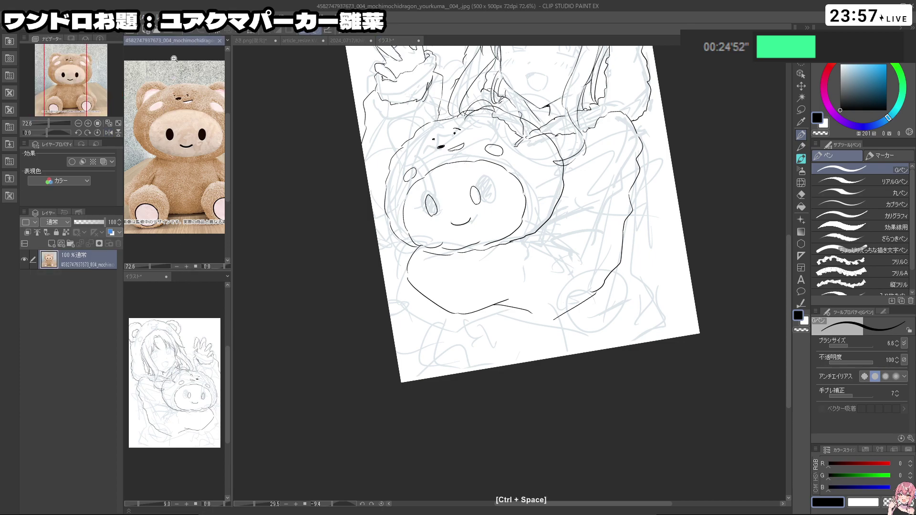
{"action": "left_click_drag", "start_coordinate": [174, 59], "coordinate": [168, 58]}
{"action": "left_click", "coordinate": [227, 41]}
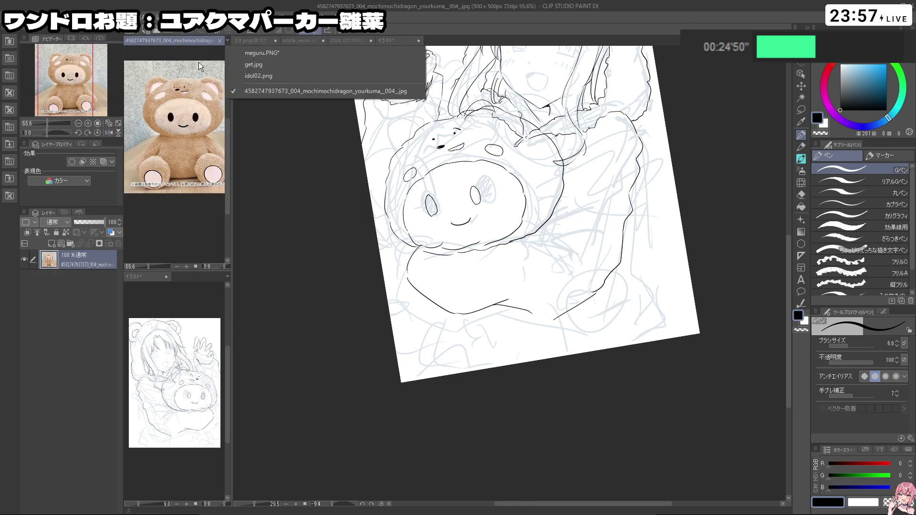
{"action": "left_click", "coordinate": [258, 75]}
{"action": "left_click", "coordinate": [238, 144]}
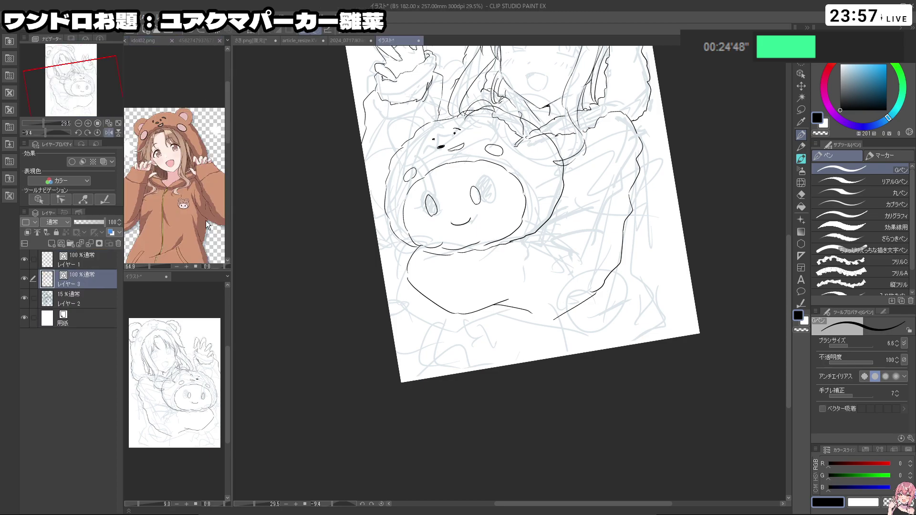
- Ink the inner edge of the upper sleeve on the arm hugging the plush
{"action": "key", "text": "ctrl+z"}
{"action": "key", "text": "ctrl+z"}
{"action": "mouse_move", "coordinate": [583, 137]}
{"action": "left_mouse_down"}
{"action": "mouse_move", "coordinate": [565, 159]}
{"action": "mouse_move", "coordinate": [629, 168]}
{"action": "mouse_move", "coordinate": [632, 185]}
{"action": "left_mouse_up"}
{"action": "key", "text": "ctrl+z"}
{"action": "key", "text": "ctrl+z"}
{"action": "key", "text": "ctrl+z"}
- Ink the fabric folds at the crook of the hugging arm beside the plush's head
{"action": "mouse_move", "coordinate": [535, 232]}
{"action": "left_mouse_down"}
{"action": "mouse_move", "coordinate": [576, 267]}
{"action": "mouse_move", "coordinate": [583, 231]}
{"action": "mouse_move", "coordinate": [568, 239]}
{"action": "mouse_move", "coordinate": [572, 212]}
{"action": "left_mouse_up"}
{"action": "key", "text": "ctrl+z"}
{"action": "key", "text": "ctrl+z"}
{"action": "key", "text": "shift+space"}
{"action": "mouse_move", "coordinate": [569, 397]}
{"action": "left_mouse_down"}
{"action": "mouse_move", "coordinate": [582, 397]}
{"action": "mouse_move", "coordinate": [531, 374]}
{"action": "left_mouse_up"}
{"action": "key", "text": "ctrl+space"}
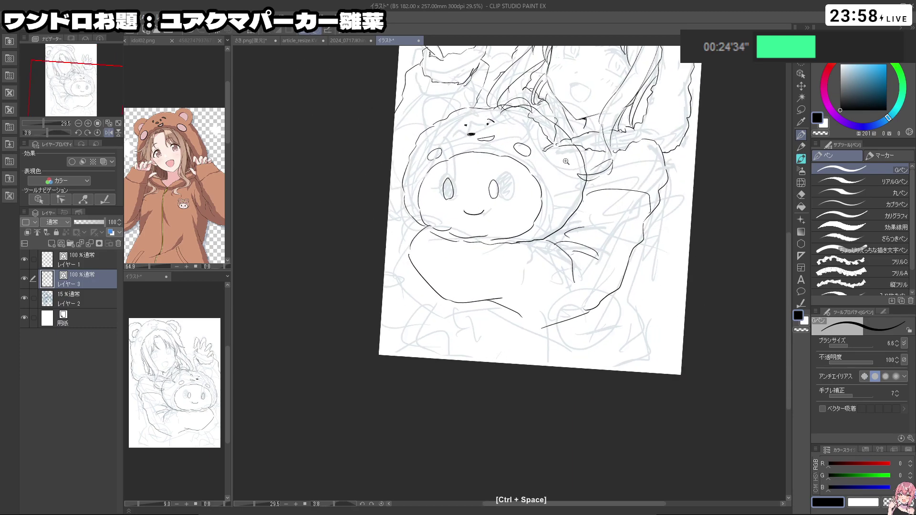
{"action": "left_click_drag", "start_coordinate": [566, 158], "coordinate": [546, 129]}
{"action": "key", "text": "space"}
{"action": "left_click_drag", "start_coordinate": [556, 114], "coordinate": [554, 169]}
{"action": "left_click_drag", "start_coordinate": [600, 289], "coordinate": [618, 273]}
{"action": "key", "text": "ctrl+z"}
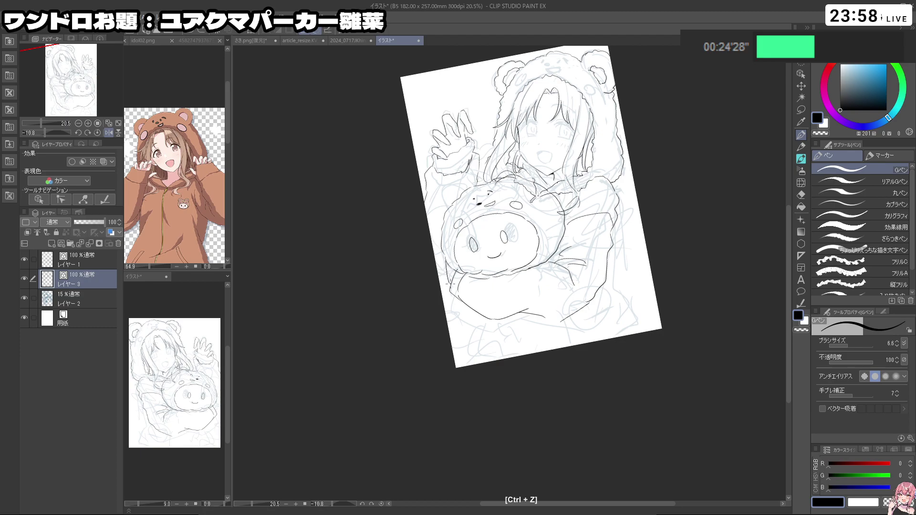
{"action": "left_click_drag", "start_coordinate": [448, 273], "coordinate": [563, 153]}
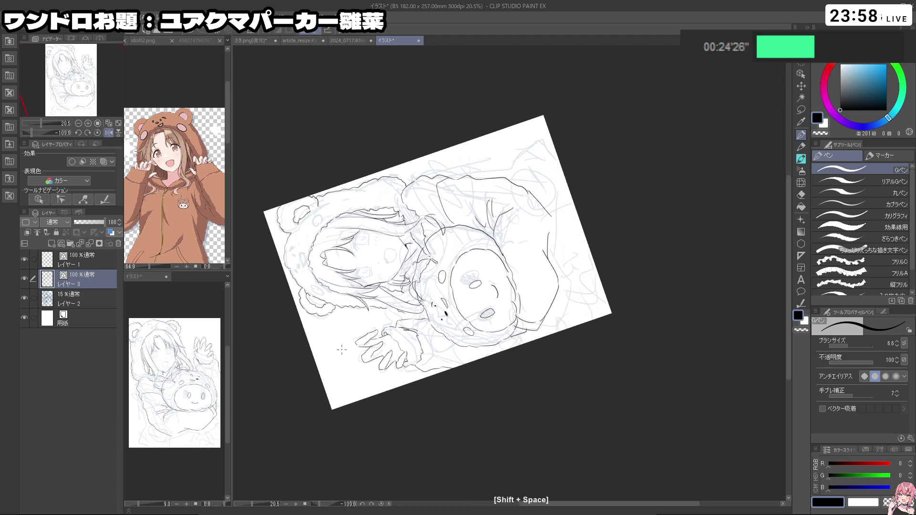
- Ink the outline of the plush's ear beside the waving arm on レイヤー 1, retrying strokes that miss the sketch
{"action": "left_click", "coordinate": [103, 258]}
{"action": "key", "text": "ctrl+z"}
{"action": "mouse_move", "coordinate": [444, 341]}
{"action": "left_mouse_down"}
{"action": "mouse_move", "coordinate": [456, 361]}
{"action": "mouse_move", "coordinate": [477, 359]}
{"action": "left_mouse_up"}
{"action": "key", "text": "ctrl+z"}
{"action": "key", "text": "ctrl+z"}
{"action": "key", "text": "ctrl+z"}
{"action": "mouse_move", "coordinate": [435, 331]}
{"action": "left_mouse_down"}
{"action": "mouse_move", "coordinate": [443, 351]}
{"action": "mouse_move", "coordinate": [470, 357]}
{"action": "left_mouse_up"}
{"action": "key", "text": "ctrl+z"}
{"action": "mouse_move", "coordinate": [597, 369]}
{"action": "left_mouse_down"}
{"action": "mouse_move", "coordinate": [536, 401]}
{"action": "mouse_move", "coordinate": [383, 299]}
{"action": "left_mouse_up"}
{"action": "key", "text": "ctrl+z"}
{"action": "mouse_move", "coordinate": [541, 189]}
{"action": "left_mouse_down"}
{"action": "mouse_move", "coordinate": [555, 173]}
{"action": "mouse_move", "coordinate": [582, 217]}
{"action": "mouse_move", "coordinate": [569, 219]}
{"action": "left_mouse_up"}
{"action": "key", "text": "ctrl+z"}
{"action": "key", "text": "ctrl+z"}
{"action": "left_click_drag", "start_coordinate": [529, 376], "coordinate": [634, 363]}
- Ink the outer edge of the hugging arm's sleeve and the hoodie's side below the elbow on レイヤー 3
{"action": "left_click", "coordinate": [94, 271]}
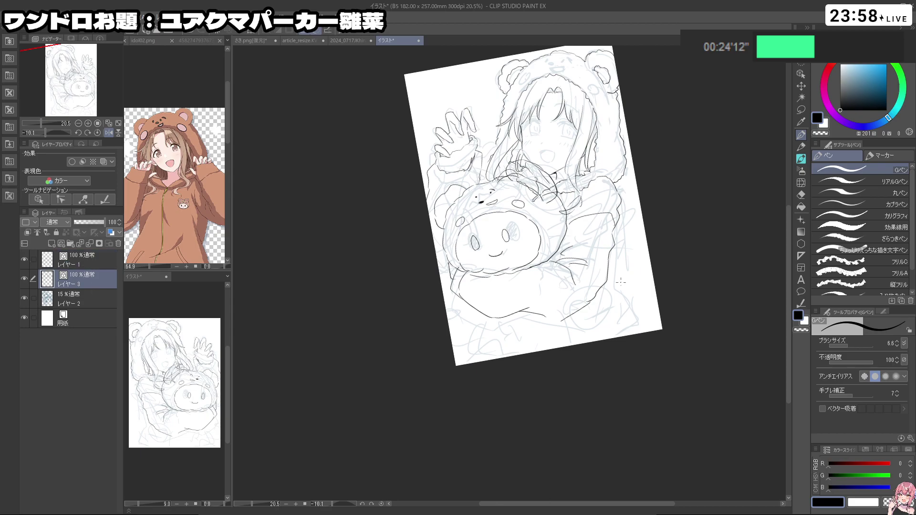
{"action": "key", "text": "ctrl+z"}
{"action": "left_click_drag", "start_coordinate": [619, 222], "coordinate": [614, 310]}
{"action": "key", "text": "ctrl+z"}
{"action": "left_click_drag", "start_coordinate": [616, 222], "coordinate": [613, 286]}
{"action": "left_click_drag", "start_coordinate": [607, 286], "coordinate": [627, 333]}
{"action": "key", "text": "ctrl+z"}
{"action": "key", "text": "ctrl+z"}
{"action": "key", "text": "ctrl+z"}
{"action": "left_click_drag", "start_coordinate": [612, 299], "coordinate": [634, 334]}
{"action": "left_click_drag", "start_coordinate": [483, 312], "coordinate": [479, 342]}
{"action": "key", "text": "ctrl+z"}
{"action": "key", "text": "ctrl+z"}
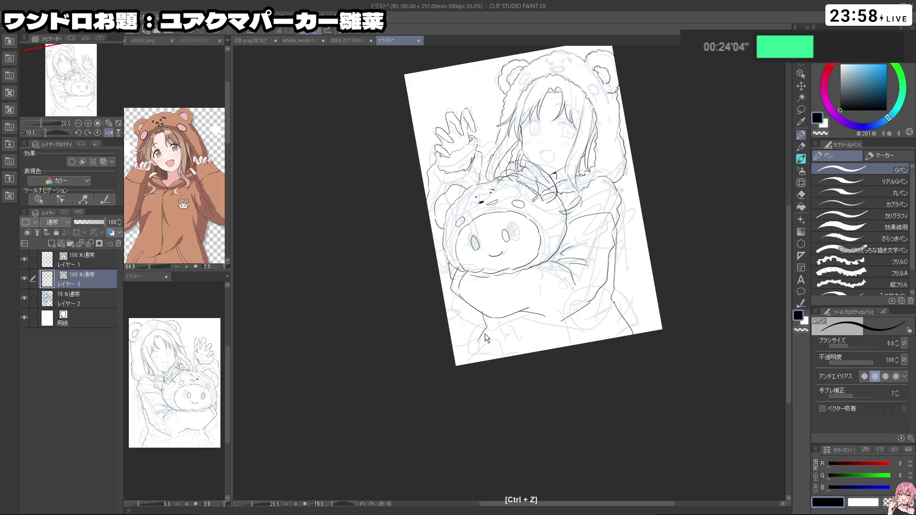
- Show the plush photo as the reference and ink the sides of the plush's body below the hugging arm on レイヤー 1
{"action": "left_click", "coordinate": [202, 38]}
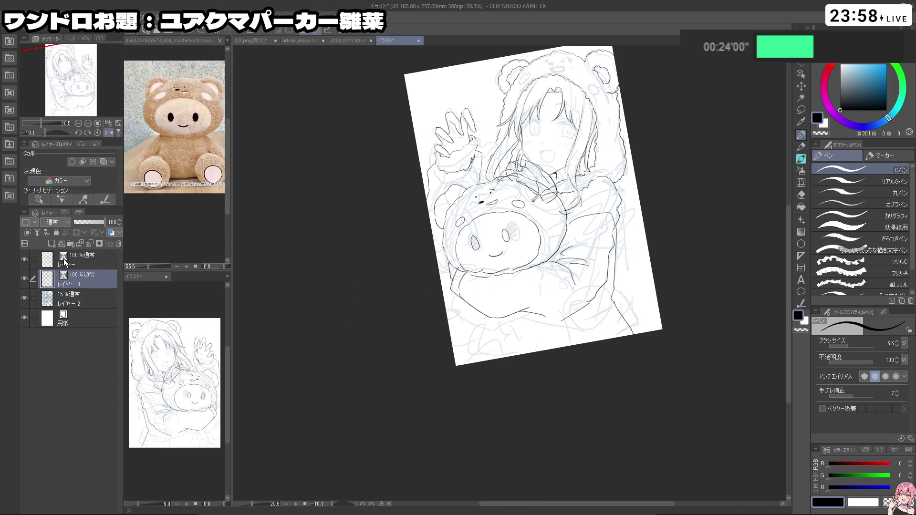
{"action": "left_click", "coordinate": [66, 262]}
{"action": "key", "text": "ctrl+z"}
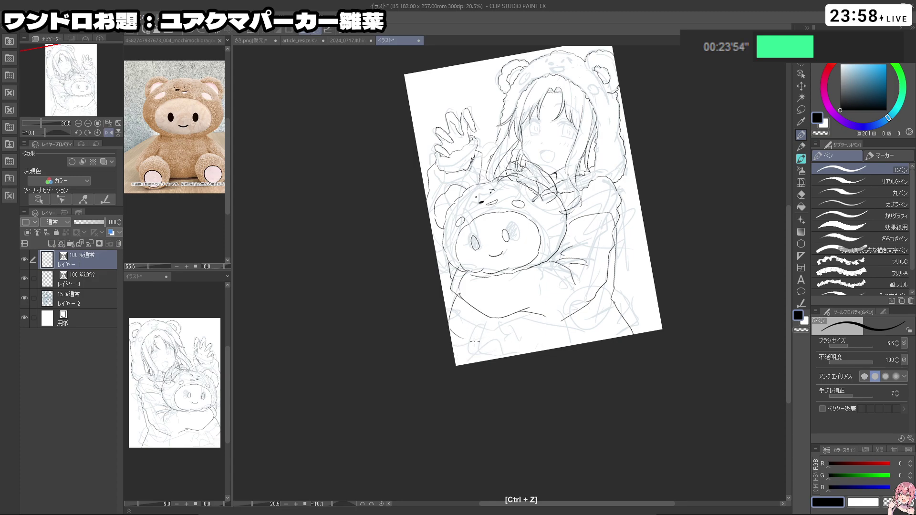
{"action": "key", "text": "ctrl+z"}
{"action": "left_click_drag", "start_coordinate": [471, 310], "coordinate": [472, 350]}
{"action": "key", "text": "ctrl+z"}
{"action": "left_click_drag", "start_coordinate": [561, 321], "coordinate": [557, 344]}
{"action": "key", "text": "ctrl+z"}
{"action": "key", "text": "ctrl+z"}
{"action": "key", "text": "ctrl+z"}
{"action": "left_click_drag", "start_coordinate": [479, 313], "coordinate": [482, 347]}
- Ink the small rounded shape under the hugging arm's elbow and the bottom edge of the plush's body
{"action": "mouse_move", "coordinate": [573, 307]}
{"action": "left_mouse_down"}
{"action": "mouse_move", "coordinate": [579, 336]}
{"action": "mouse_move", "coordinate": [560, 347]}
{"action": "mouse_move", "coordinate": [562, 319]}
{"action": "left_mouse_up"}
{"action": "key", "text": "ctrl+z"}
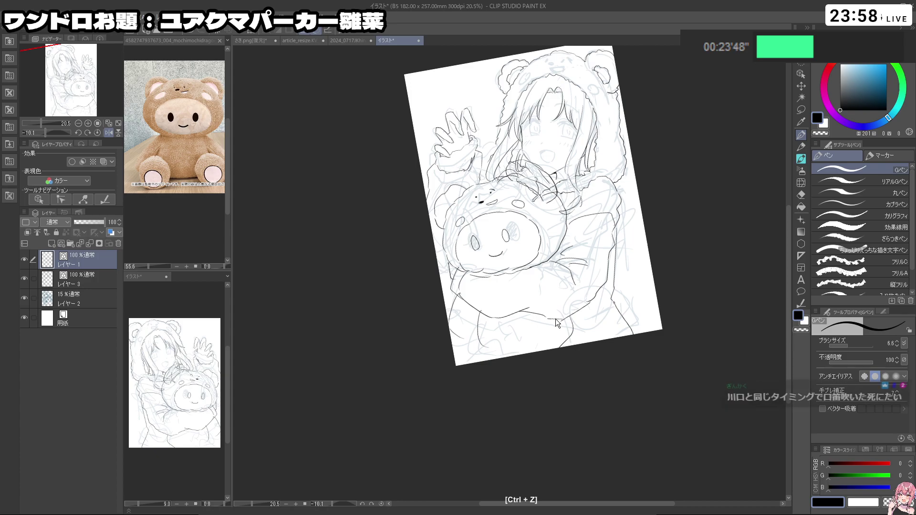
{"action": "key", "text": "ctrl+z"}
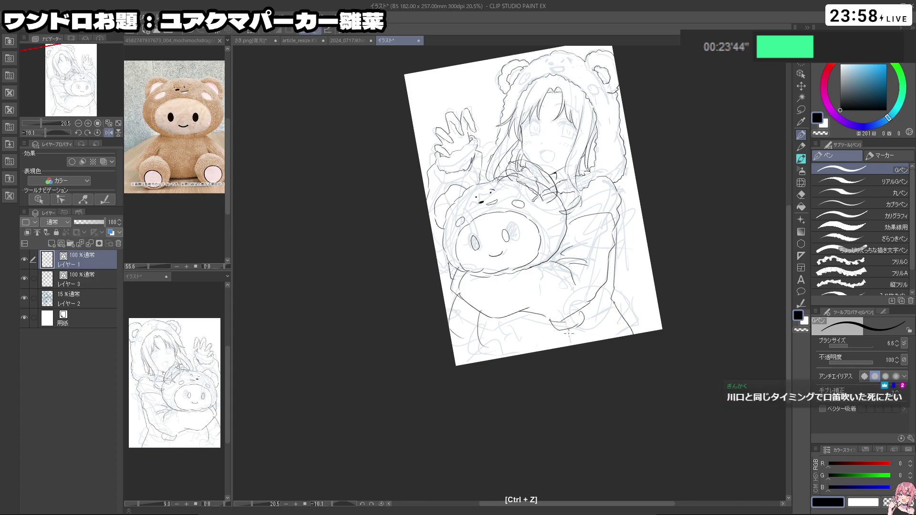
{"action": "left_click_drag", "start_coordinate": [502, 345], "coordinate": [530, 352]}
{"action": "key", "text": "ctrl+z"}
{"action": "mouse_move", "coordinate": [487, 346]}
{"action": "left_mouse_down"}
{"action": "mouse_move", "coordinate": [500, 354]}
{"action": "mouse_move", "coordinate": [548, 347]}
{"action": "left_mouse_up"}
- Ink the bear face on the hood, with its mouth, nose and eyes, on レイヤー 3
{"action": "key", "text": "ctrl+space"}
{"action": "left_click_drag", "start_coordinate": [561, 217], "coordinate": [523, 213]}
{"action": "left_click", "coordinate": [99, 284]}
{"action": "key", "text": "ctrl+space"}
{"action": "mouse_move", "coordinate": [569, 130]}
{"action": "left_mouse_down"}
{"action": "mouse_move", "coordinate": [609, 141]}
{"action": "mouse_move", "coordinate": [614, 159]}
{"action": "mouse_move", "coordinate": [605, 142]}
{"action": "left_mouse_up"}
{"action": "key", "text": "ctrl+z"}
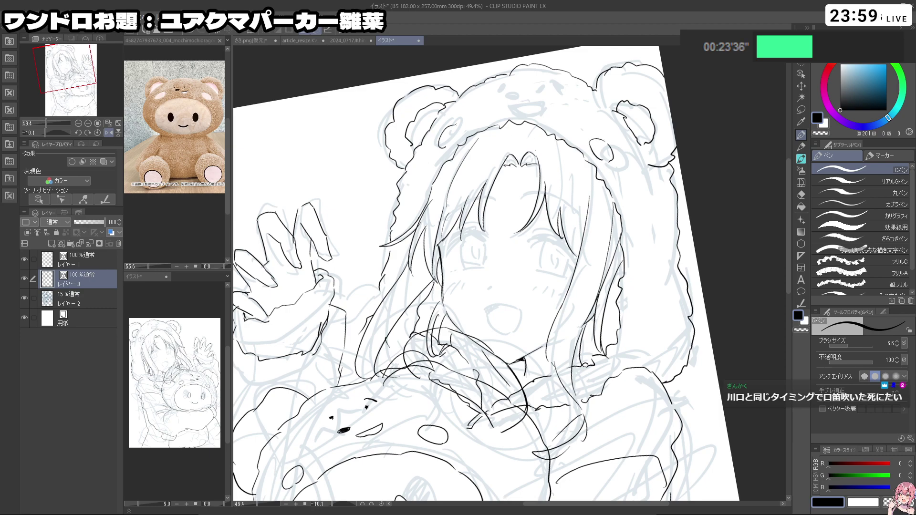
{"action": "left_click_drag", "start_coordinate": [513, 109], "coordinate": [538, 111]}
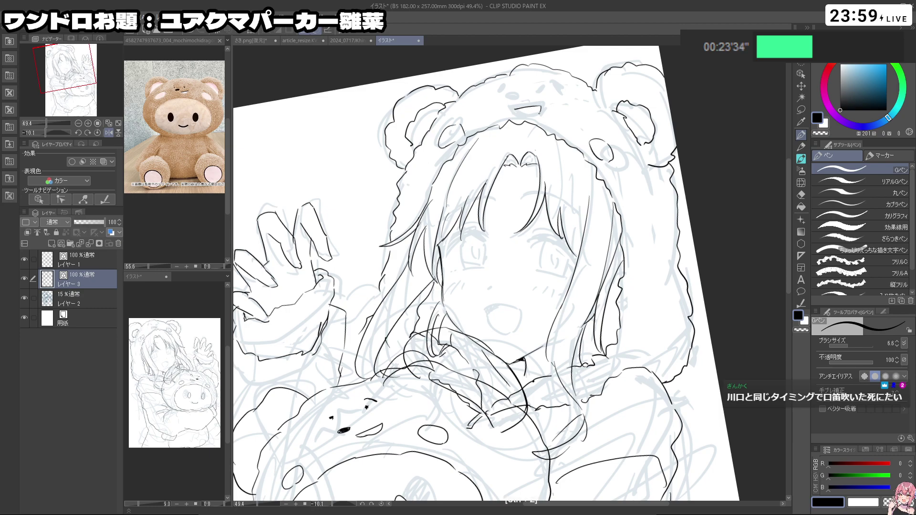
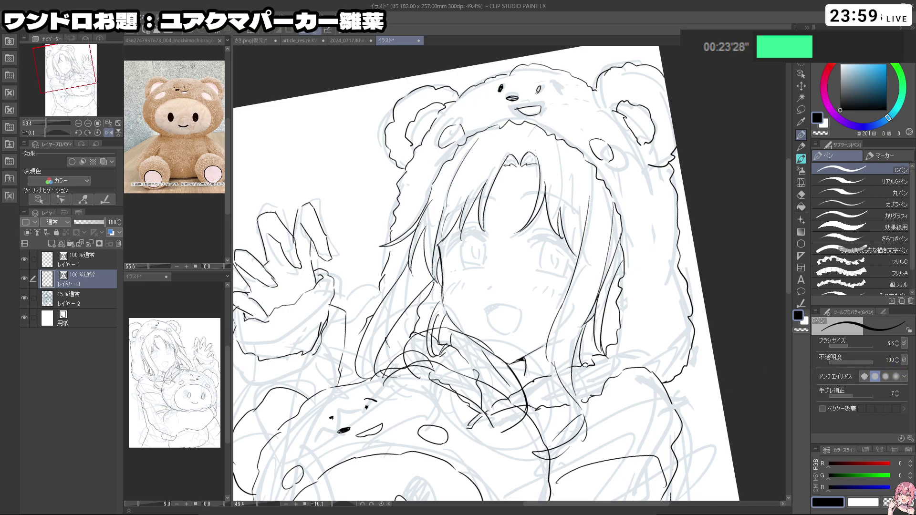
{"action": "key", "text": "ctrl+z"}
{"action": "left_click_drag", "start_coordinate": [551, 81], "coordinate": [556, 90]}
- Add a new vector layer above レイヤー 3 and ink the upper lash line of the girl's eye on the viewer's right
{"action": "left_click_drag", "start_coordinate": [654, 109], "coordinate": [592, 109]}
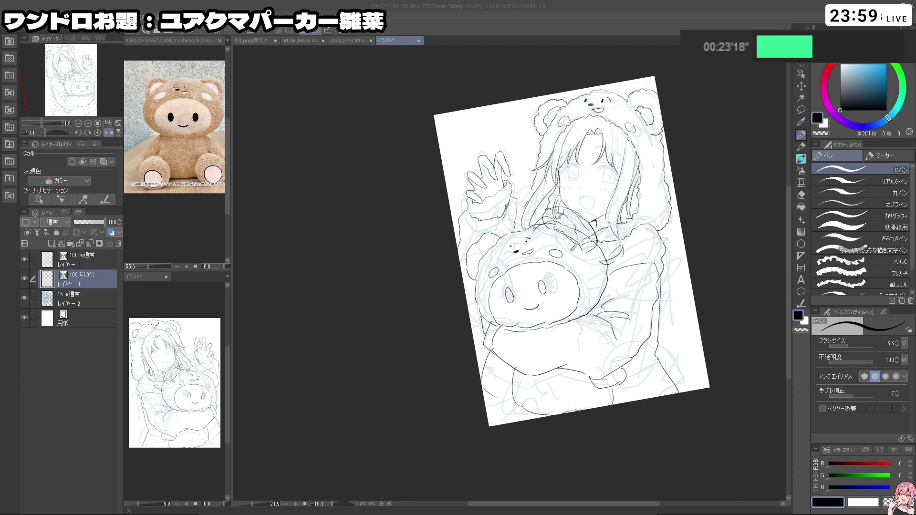
{"action": "key", "text": "space"}
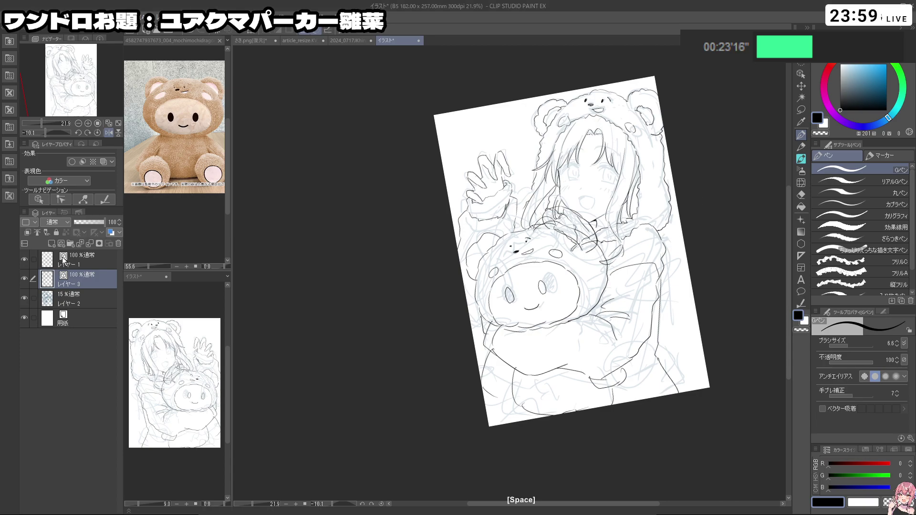
{"action": "left_click", "coordinate": [61, 243]}
{"action": "key", "text": "ctrl+space"}
{"action": "left_click_drag", "start_coordinate": [601, 188], "coordinate": [673, 189]}
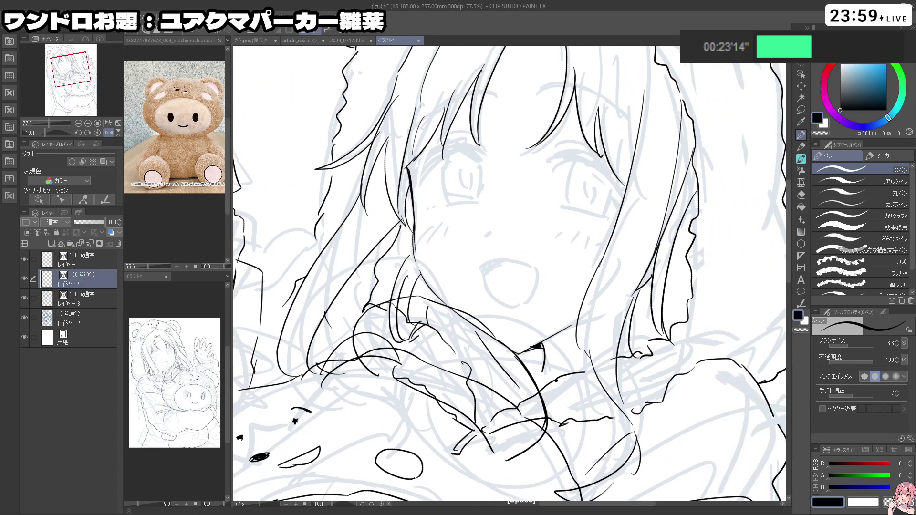
{"action": "left_click_drag", "start_coordinate": [551, 167], "coordinate": [599, 157]}
{"action": "mouse_move", "coordinate": [548, 168]}
{"action": "left_mouse_down"}
{"action": "mouse_move", "coordinate": [579, 151]}
{"action": "mouse_move", "coordinate": [602, 160]}
{"action": "mouse_move", "coordinate": [620, 184]}
{"action": "left_mouse_up"}
{"action": "mouse_move", "coordinate": [588, 162]}
{"action": "left_mouse_down"}
{"action": "mouse_move", "coordinate": [619, 182]}
{"action": "mouse_move", "coordinate": [628, 203]}
{"action": "left_mouse_up"}
{"action": "key", "text": "ctrl+z"}
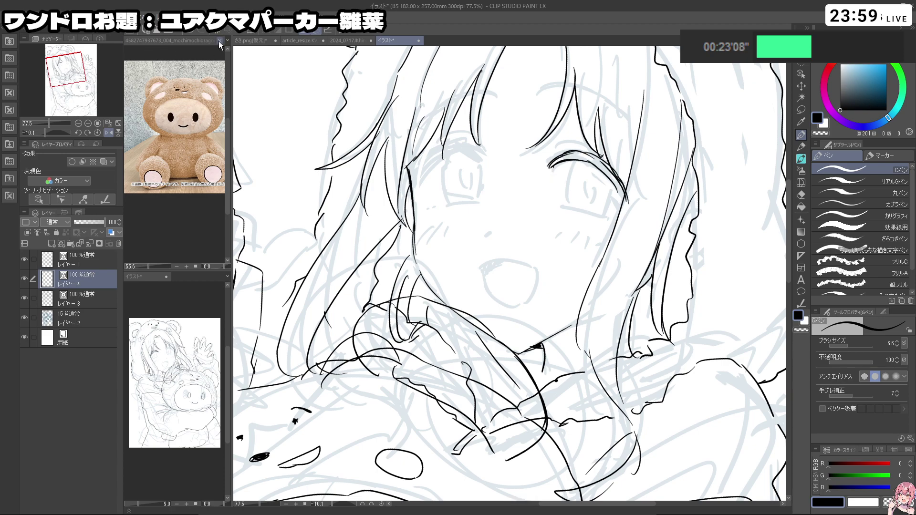
- Switch the reference to idol02.png and thicken the outer half of the viewer's-right eye's upper lash line
{"action": "left_click", "coordinate": [225, 40]}
{"action": "left_click", "coordinate": [256, 77]}
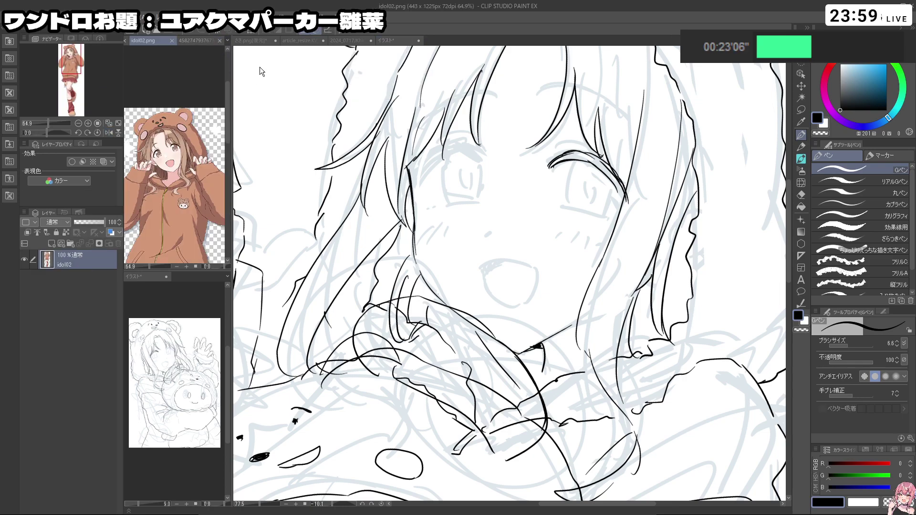
{"action": "left_click", "coordinate": [607, 181]}
{"action": "left_click_drag", "start_coordinate": [601, 169], "coordinate": [625, 207]}
{"action": "left_click_drag", "start_coordinate": [610, 175], "coordinate": [629, 207]}
{"action": "left_click_drag", "start_coordinate": [618, 185], "coordinate": [624, 198]}
{"action": "left_click_drag", "start_coordinate": [595, 164], "coordinate": [628, 209]}
- Thicken the inner end of the same upper lash line and shape its outer corner
{"action": "key", "text": "shift+space"}
{"action": "left_click_drag", "start_coordinate": [613, 359], "coordinate": [589, 166]}
{"action": "left_click_drag", "start_coordinate": [397, 179], "coordinate": [386, 221]}
{"action": "left_click_drag", "start_coordinate": [391, 188], "coordinate": [385, 225]}
{"action": "mouse_move", "coordinate": [396, 186]}
{"action": "left_mouse_down"}
{"action": "mouse_move", "coordinate": [387, 218]}
{"action": "mouse_move", "coordinate": [397, 229]}
{"action": "mouse_move", "coordinate": [387, 238]}
{"action": "mouse_move", "coordinate": [443, 166]}
{"action": "mouse_move", "coordinate": [575, 165]}
{"action": "left_mouse_up"}
{"action": "key", "text": "ctrl+z"}
{"action": "mouse_move", "coordinate": [625, 196]}
{"action": "left_mouse_down"}
{"action": "mouse_move", "coordinate": [643, 244]}
{"action": "mouse_move", "coordinate": [575, 156]}
{"action": "mouse_move", "coordinate": [610, 196]}
{"action": "mouse_move", "coordinate": [635, 279]}
{"action": "left_mouse_up"}
{"action": "key", "text": "ctrl+z"}
{"action": "key", "text": "ctrl+z"}
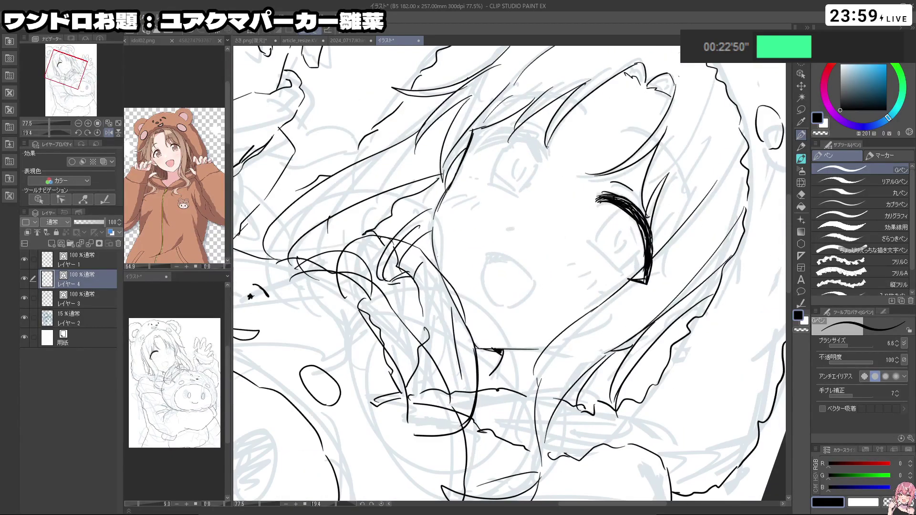
- Ink a thick upper lash line with an outer corner on the girl's eye on the viewer's left
{"action": "mouse_move", "coordinate": [655, 224]}
{"action": "left_mouse_down"}
{"action": "mouse_move", "coordinate": [687, 230]}
{"action": "mouse_move", "coordinate": [630, 136]}
{"action": "left_mouse_up"}
{"action": "mouse_move", "coordinate": [401, 231]}
{"action": "left_mouse_down"}
{"action": "mouse_move", "coordinate": [380, 258]}
{"action": "mouse_move", "coordinate": [386, 295]}
{"action": "mouse_move", "coordinate": [375, 251]}
{"action": "mouse_move", "coordinate": [388, 299]}
{"action": "left_mouse_up"}
{"action": "key", "text": "ctrl+z"}
{"action": "key", "text": "ctrl+z"}
{"action": "key", "text": "ctrl+z"}
{"action": "left_click_drag", "start_coordinate": [376, 258], "coordinate": [385, 297]}
{"action": "left_click_drag", "start_coordinate": [383, 241], "coordinate": [377, 268]}
{"action": "mouse_move", "coordinate": [682, 219]}
{"action": "left_mouse_down"}
{"action": "mouse_move", "coordinate": [637, 144]}
{"action": "mouse_move", "coordinate": [612, 123]}
{"action": "left_mouse_up"}
{"action": "mouse_move", "coordinate": [394, 304]}
{"action": "left_mouse_down"}
{"action": "mouse_move", "coordinate": [396, 341]}
{"action": "mouse_move", "coordinate": [387, 344]}
{"action": "mouse_move", "coordinate": [390, 336]}
{"action": "left_mouse_up"}
{"action": "mouse_move", "coordinate": [390, 340]}
{"action": "left_mouse_down"}
{"action": "mouse_move", "coordinate": [406, 363]}
{"action": "mouse_move", "coordinate": [439, 364]}
{"action": "mouse_move", "coordinate": [436, 373]}
{"action": "left_mouse_up"}
{"action": "key", "text": "ctrl+z"}
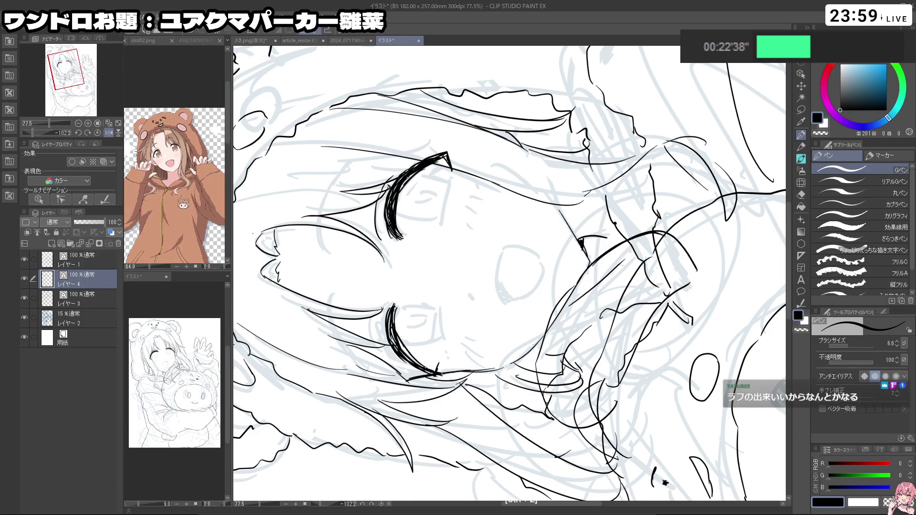
- Ink the iris outline of the eye on the viewer's left, undoing strokes that miss the sketch
{"action": "mouse_move", "coordinate": [568, 143]}
{"action": "left_mouse_down"}
{"action": "mouse_move", "coordinate": [618, 181]}
{"action": "mouse_move", "coordinate": [638, 336]}
{"action": "left_mouse_up"}
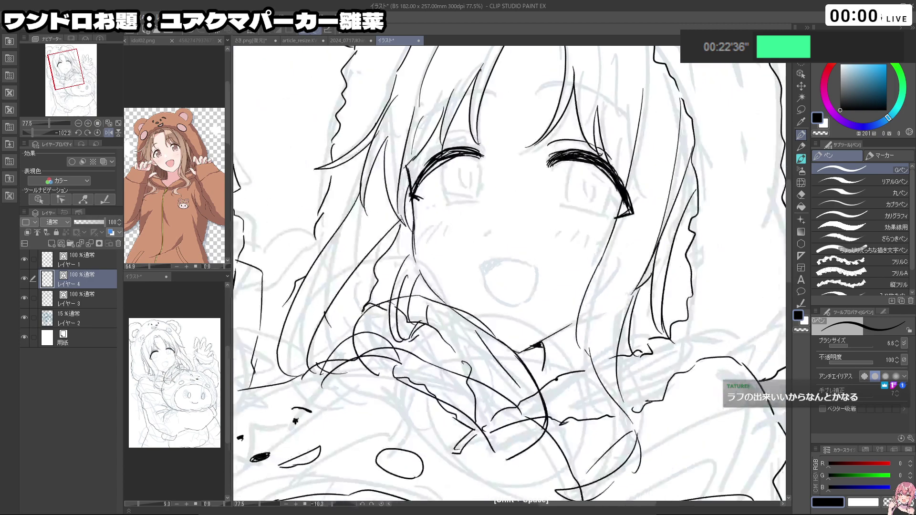
{"action": "mouse_move", "coordinate": [449, 161]}
{"action": "left_mouse_down"}
{"action": "mouse_move", "coordinate": [450, 200]}
{"action": "mouse_move", "coordinate": [477, 202]}
{"action": "left_mouse_up"}
{"action": "key", "text": "ctrl+z"}
{"action": "left_click_drag", "start_coordinate": [479, 165], "coordinate": [479, 197]}
{"action": "key", "text": "ctrl+z"}
{"action": "left_click_drag", "start_coordinate": [462, 173], "coordinate": [456, 202]}
{"action": "key", "text": "ctrl+z"}
{"action": "key", "text": "ctrl+z"}
{"action": "key", "text": "ctrl+z"}
{"action": "key", "text": "ctrl+z"}
{"action": "left_click_drag", "start_coordinate": [478, 160], "coordinate": [477, 201]}
{"action": "key", "text": "ctrl+z"}
{"action": "mouse_move", "coordinate": [447, 203]}
{"action": "left_mouse_down"}
{"action": "mouse_move", "coordinate": [475, 202]}
{"action": "mouse_move", "coordinate": [433, 257]}
{"action": "left_mouse_up"}
- Ink the iris outline of the eye on the viewer's right
{"action": "key", "text": "shift+space"}
{"action": "left_click", "coordinate": [413, 290]}
{"action": "key", "text": "shift+space"}
{"action": "mouse_move", "coordinate": [413, 289]}
{"action": "left_mouse_down", "text": "shift"}
{"action": "mouse_move", "coordinate": [414, 251]}
{"action": "mouse_move", "coordinate": [444, 201]}
{"action": "left_mouse_up", "text": "shift"}
{"action": "key", "text": "c"}
{"action": "key", "text": "c"}
{"action": "key", "text": "ctrl+z"}
{"action": "left_click_drag", "start_coordinate": [579, 163], "coordinate": [585, 213]}
{"action": "left_click_drag", "start_coordinate": [616, 187], "coordinate": [604, 217]}
{"action": "key", "text": "ctrl+z"}
{"action": "mouse_move", "coordinate": [620, 191]}
{"action": "left_mouse_down"}
{"action": "mouse_move", "coordinate": [605, 215]}
{"action": "mouse_move", "coordinate": [610, 226]}
{"action": "mouse_move", "coordinate": [599, 206]}
{"action": "left_mouse_up"}
- Ink the lower lid lines beneath both irises and the small nose mark
{"action": "key", "text": "shift+space"}
{"action": "mouse_move", "coordinate": [476, 150]}
{"action": "left_mouse_down", "text": "shift"}
{"action": "mouse_move", "coordinate": [375, 242]}
{"action": "mouse_move", "coordinate": [365, 289]}
{"action": "mouse_move", "coordinate": [394, 325]}
{"action": "left_mouse_up", "text": "shift"}
{"action": "key", "text": "ctrl+z"}
{"action": "key", "text": "ctrl+z"}
{"action": "key", "text": "shift+space"}
{"action": "mouse_move", "coordinate": [528, 119]}
{"action": "left_mouse_down", "text": "shift"}
{"action": "mouse_move", "coordinate": [661, 303]}
{"action": "mouse_move", "coordinate": [649, 304]}
{"action": "left_mouse_up", "text": "shift"}
{"action": "key", "text": "ctrl+space"}
{"action": "left_click_drag", "start_coordinate": [663, 268], "coordinate": [567, 277], "text": "ctrl"}
{"action": "key", "text": "space"}
{"action": "left_click_drag", "start_coordinate": [616, 306], "coordinate": [508, 291]}
{"action": "key", "text": "shift+space"}
{"action": "mouse_move", "coordinate": [507, 404]}
{"action": "left_mouse_down", "text": "shift"}
{"action": "mouse_move", "coordinate": [568, 391]}
{"action": "mouse_move", "coordinate": [559, 395]}
{"action": "left_mouse_up", "text": "shift"}
{"action": "key", "text": "ctrl+space"}
{"action": "left_click_drag", "start_coordinate": [520, 240], "coordinate": [620, 239], "text": "ctrl"}
- Clean up stray line ends around the eyes by drawing with the transparent colour, and return to the black colour
{"action": "key", "text": "c"}
{"action": "left_click_drag", "start_coordinate": [528, 263], "coordinate": [513, 254]}
{"action": "key", "text": "shift+space"}
{"action": "mouse_move", "coordinate": [573, 305]}
{"action": "left_mouse_down", "text": "shift"}
{"action": "mouse_move", "coordinate": [578, 251]}
{"action": "mouse_move", "coordinate": [551, 216]}
{"action": "mouse_move", "coordinate": [544, 263]}
{"action": "mouse_move", "coordinate": [521, 245]}
{"action": "mouse_move", "coordinate": [532, 240]}
{"action": "left_mouse_up", "text": "shift"}
{"action": "key", "text": "shift+space"}
{"action": "key", "text": "c"}
{"action": "key", "text": "c"}
{"action": "key", "text": "shift+space"}
{"action": "left_click_drag", "start_coordinate": [579, 344], "coordinate": [534, 371], "text": "shift"}
{"action": "key", "text": "ctrl+space"}
{"action": "mouse_move", "coordinate": [522, 284]}
{"action": "left_mouse_down", "text": "ctrl"}
{"action": "mouse_move", "coordinate": [455, 306]}
{"action": "mouse_move", "coordinate": [489, 301]}
{"action": "left_mouse_up", "text": "ctrl"}
{"action": "key", "text": "c"}
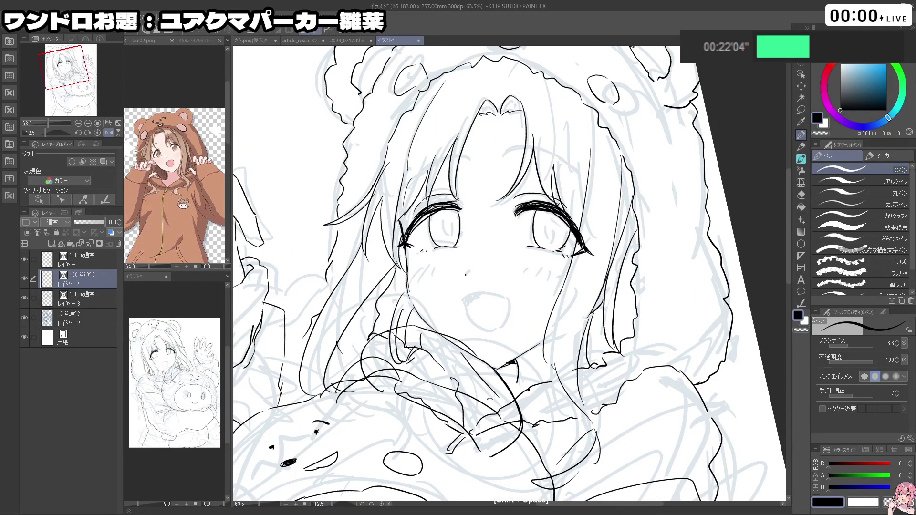
- Ink the girl's open smiling mouth over the sketch
{"action": "mouse_move", "coordinate": [465, 272]}
{"action": "left_mouse_down"}
{"action": "mouse_move", "coordinate": [482, 220]}
{"action": "mouse_move", "coordinate": [568, 201]}
{"action": "left_mouse_up"}
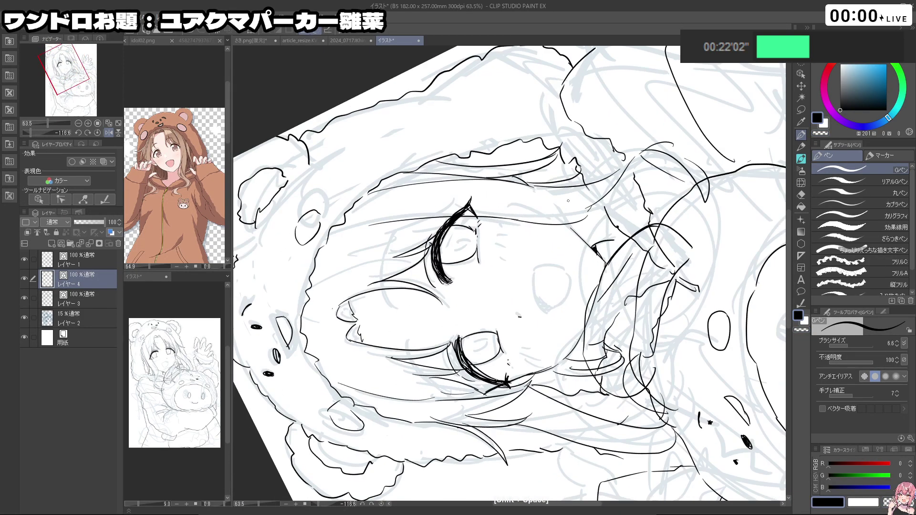
{"action": "key", "text": "ctrl+z"}
{"action": "left_click_drag", "start_coordinate": [534, 269], "coordinate": [535, 291]}
{"action": "mouse_move", "coordinate": [543, 311]}
{"action": "left_mouse_down"}
{"action": "mouse_move", "coordinate": [503, 225]}
{"action": "mouse_move", "coordinate": [469, 305]}
{"action": "mouse_move", "coordinate": [487, 331]}
{"action": "left_mouse_up"}
{"action": "key", "text": "ctrl+z"}
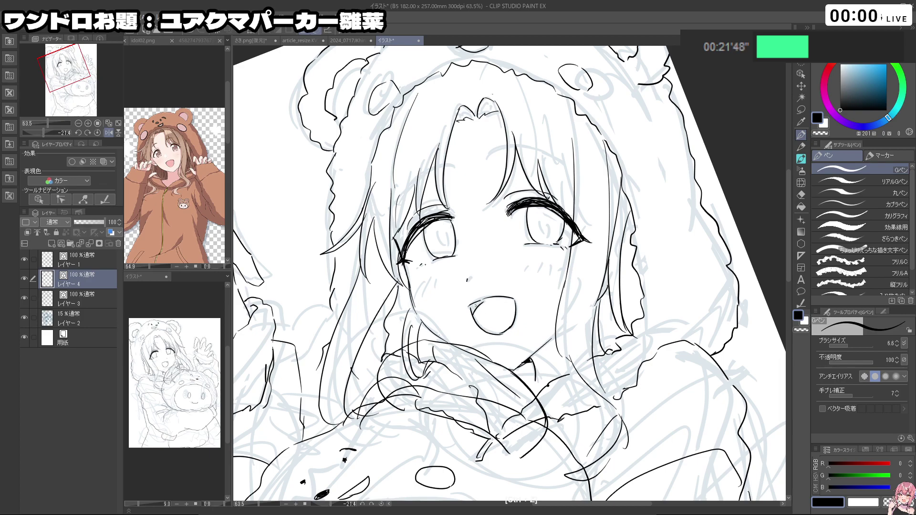
{"action": "scroll", "coordinate": [577, 295], "scroll_direction": "down", "scroll_amount": 5}
{"action": "left_click_drag", "start_coordinate": [577, 295], "coordinate": [570, 329]}
{"action": "left_click_drag", "start_coordinate": [509, 402], "coordinate": [561, 390]}
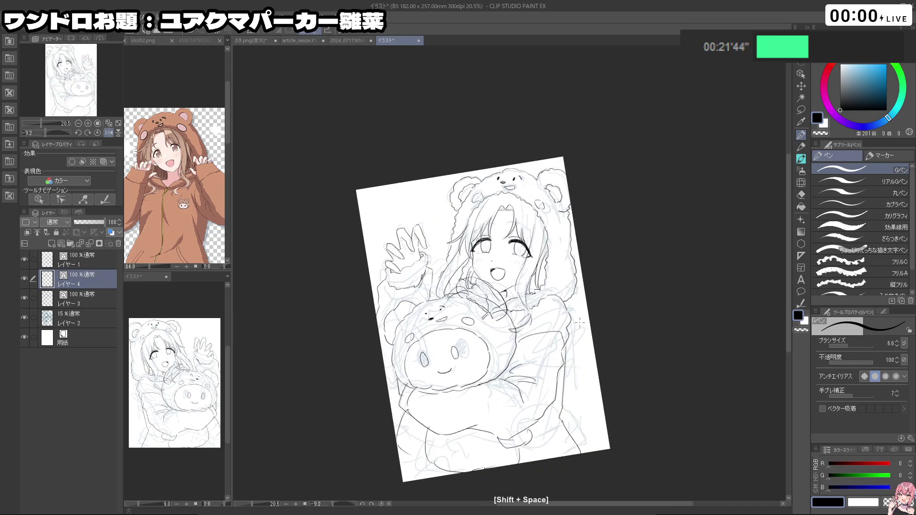
- Ink the eyebrow above the eye on the viewer's right
{"action": "scroll", "coordinate": [497, 215], "scroll_direction": "up", "scroll_amount": 4}
{"action": "left_click_drag", "start_coordinate": [575, 294], "coordinate": [558, 179]}
{"action": "mouse_move", "coordinate": [462, 214]}
{"action": "left_mouse_down"}
{"action": "mouse_move", "coordinate": [545, 205]}
{"action": "mouse_move", "coordinate": [581, 245]}
{"action": "mouse_move", "coordinate": [555, 214]}
{"action": "mouse_move", "coordinate": [476, 207]}
{"action": "mouse_move", "coordinate": [457, 273]}
{"action": "mouse_move", "coordinate": [480, 313]}
{"action": "left_mouse_up"}
{"action": "scroll", "coordinate": [470, 230], "scroll_direction": "up", "scroll_amount": 3}
{"action": "key", "text": "ctrl+z"}
{"action": "left_click_drag", "start_coordinate": [461, 233], "coordinate": [456, 273]}
{"action": "mouse_move", "coordinate": [460, 214]}
{"action": "left_mouse_down"}
{"action": "mouse_move", "coordinate": [465, 299]}
{"action": "mouse_move", "coordinate": [479, 314]}
{"action": "left_mouse_up"}
{"action": "key", "text": "ctrl+z"}
{"action": "mouse_move", "coordinate": [459, 260]}
{"action": "left_mouse_down"}
{"action": "mouse_move", "coordinate": [467, 311]}
{"action": "mouse_move", "coordinate": [528, 332]}
{"action": "mouse_move", "coordinate": [587, 252]}
{"action": "mouse_move", "coordinate": [453, 250]}
{"action": "mouse_move", "coordinate": [455, 262]}
{"action": "left_mouse_up"}
{"action": "key", "text": "ctrl+z"}
- Ink the eyebrow above the eye on the viewer's left, redrawing the stroke until it follows the sketch
{"action": "mouse_move", "coordinate": [470, 299]}
{"action": "left_mouse_down"}
{"action": "mouse_move", "coordinate": [479, 348]}
{"action": "mouse_move", "coordinate": [509, 412]}
{"action": "left_mouse_up"}
{"action": "key", "text": "ctrl+z"}
{"action": "key", "text": "ctrl+z"}
{"action": "mouse_move", "coordinate": [479, 349]}
{"action": "left_mouse_down"}
{"action": "mouse_move", "coordinate": [505, 412]}
{"action": "mouse_move", "coordinate": [498, 409]}
{"action": "left_mouse_up"}
{"action": "key", "text": "ctrl+z"}
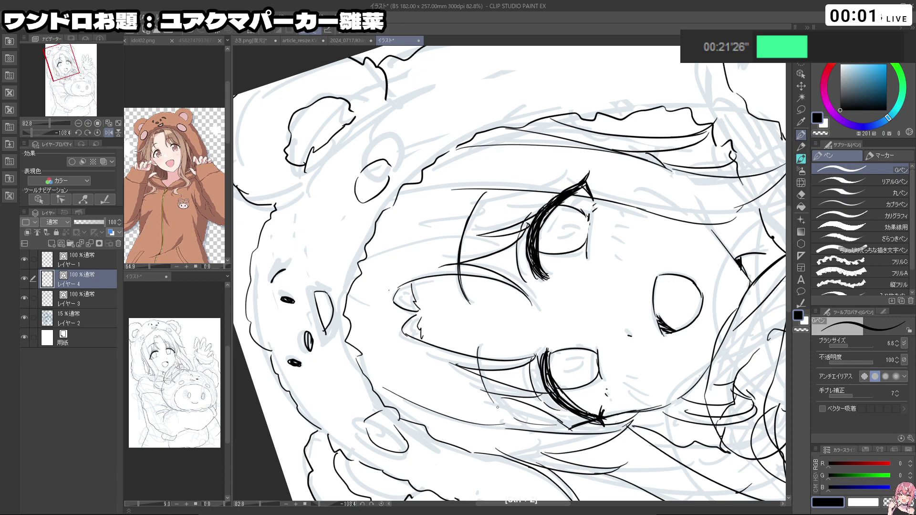
{"action": "left_click_drag", "start_coordinate": [478, 349], "coordinate": [485, 370]}
{"action": "key", "text": "ctrl+z"}
{"action": "mouse_move", "coordinate": [479, 348]}
{"action": "left_mouse_down"}
{"action": "mouse_move", "coordinate": [489, 397]}
{"action": "mouse_move", "coordinate": [507, 419]}
{"action": "left_mouse_up"}
{"action": "key", "text": "ctrl+z"}
{"action": "key", "text": "ctrl+z"}
{"action": "key", "text": "ctrl+z"}
{"action": "left_click_drag", "start_coordinate": [478, 349], "coordinate": [510, 418]}
{"action": "key", "text": "ctrl+z"}
{"action": "left_click_drag", "start_coordinate": [479, 345], "coordinate": [484, 391]}
- Lasso the whole eye on the viewer's left and scale it down to 94 percent
{"action": "key", "text": "shift+space"}
{"action": "left_click_drag", "start_coordinate": [739, 47], "coordinate": [553, 454]}
{"action": "key", "text": "ctrl+space"}
{"action": "left_click_drag", "start_coordinate": [620, 444], "coordinate": [528, 444]}
{"action": "key", "text": "shift+space"}
{"action": "left_click_drag", "start_coordinate": [525, 449], "coordinate": [550, 388]}
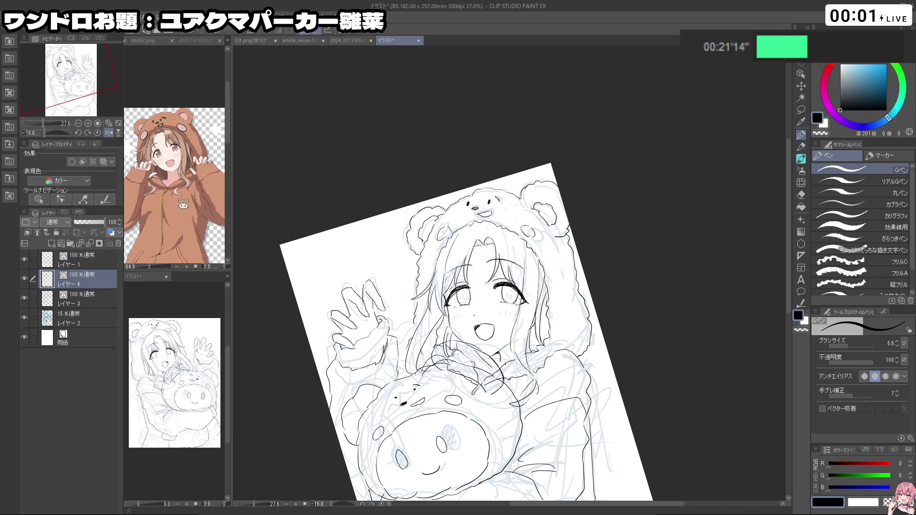
{"action": "left_click", "coordinate": [802, 110]}
{"action": "key", "text": "ctrl+space"}
{"action": "mouse_move", "coordinate": [454, 309]}
{"action": "left_mouse_down"}
{"action": "mouse_move", "coordinate": [485, 308]}
{"action": "mouse_move", "coordinate": [455, 274]}
{"action": "mouse_move", "coordinate": [473, 299]}
{"action": "left_mouse_up"}
{"action": "key", "text": "ctrl+z"}
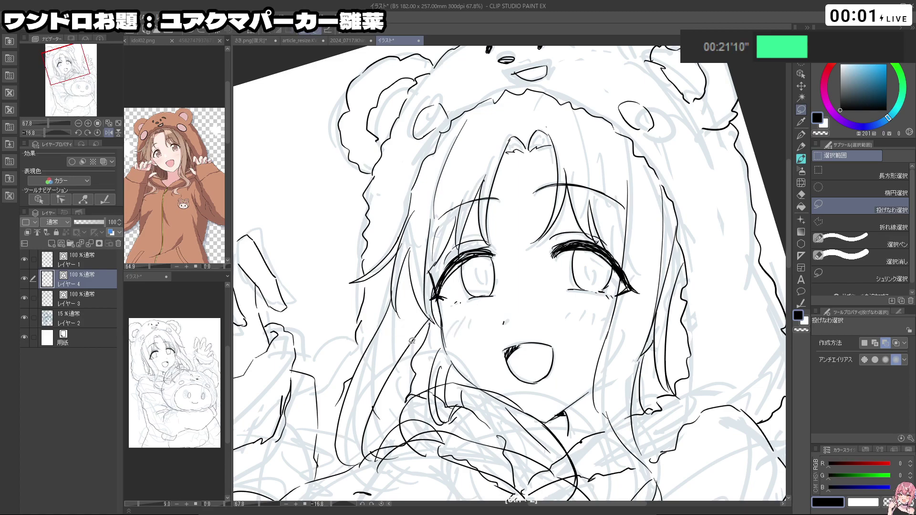
{"action": "mouse_move", "coordinate": [484, 302]}
{"action": "left_mouse_down"}
{"action": "mouse_move", "coordinate": [464, 302]}
{"action": "mouse_move", "coordinate": [450, 238]}
{"action": "mouse_move", "coordinate": [504, 302]}
{"action": "left_mouse_up"}
{"action": "key", "text": "ctrl+z"}
{"action": "key", "text": "ctrl+t"}
{"action": "left_click_drag", "start_coordinate": [514, 258], "coordinate": [491, 285]}
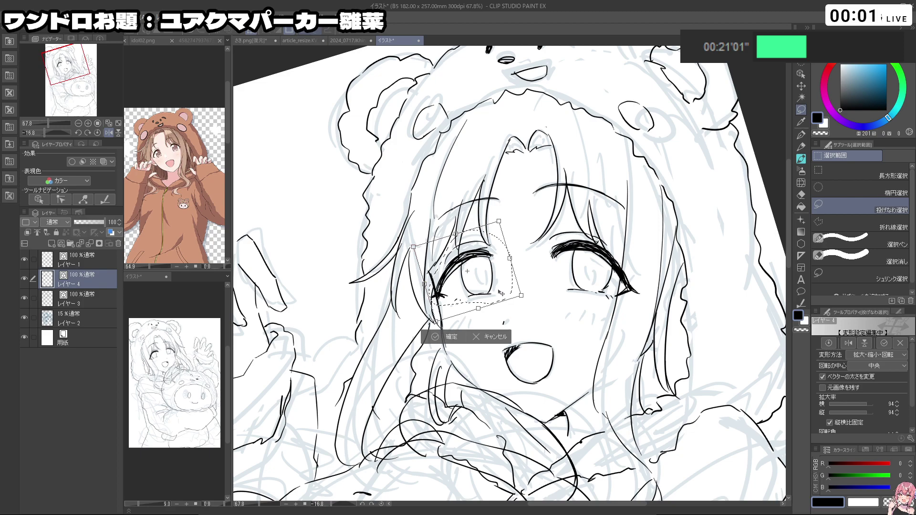
{"action": "left_click", "coordinate": [439, 340]}
- Lasso the outer corner of the eye on the viewer's left, apply a transform to it, and deselect
{"action": "mouse_move", "coordinate": [432, 310]}
{"action": "left_mouse_down"}
{"action": "mouse_move", "coordinate": [441, 260]}
{"action": "mouse_move", "coordinate": [462, 280]}
{"action": "mouse_move", "coordinate": [465, 313]}
{"action": "left_mouse_up"}
{"action": "key", "text": "ctrl+t"}
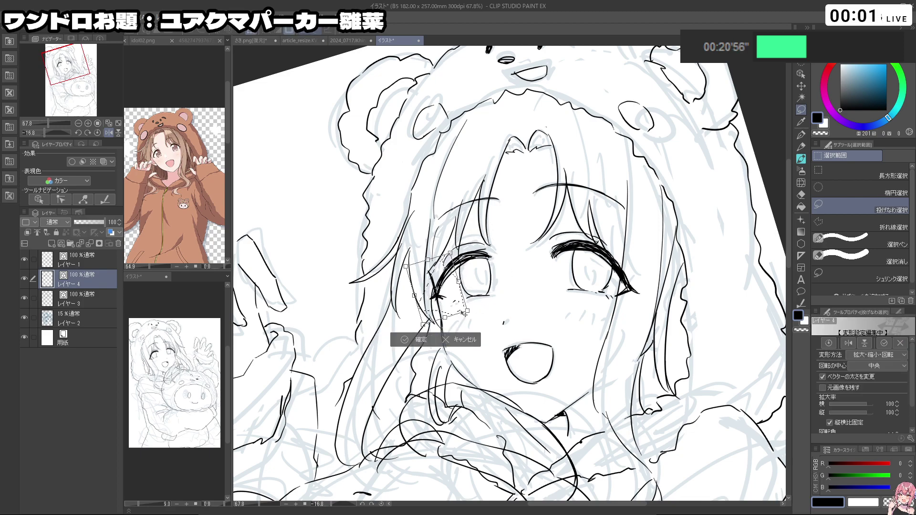
{"action": "left_click", "coordinate": [415, 340]}
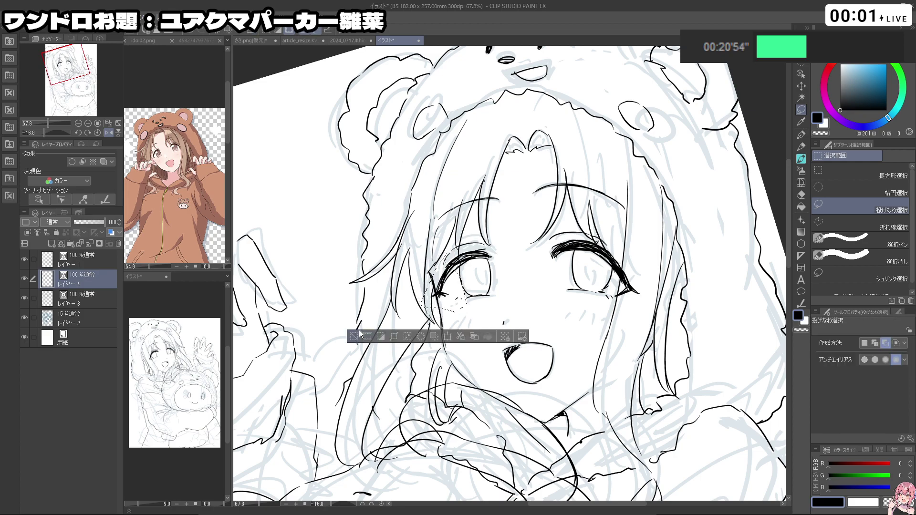
{"action": "left_click", "coordinate": [358, 334]}
- Lasso the eye on the viewer's right and scale it down to 95 percent
{"action": "mouse_move", "coordinate": [556, 298]}
{"action": "left_mouse_down"}
{"action": "mouse_move", "coordinate": [542, 243]}
{"action": "mouse_move", "coordinate": [642, 258]}
{"action": "mouse_move", "coordinate": [587, 328]}
{"action": "left_mouse_up"}
{"action": "left_click", "coordinate": [593, 365]}
{"action": "left_click_drag", "start_coordinate": [642, 260], "coordinate": [619, 279]}
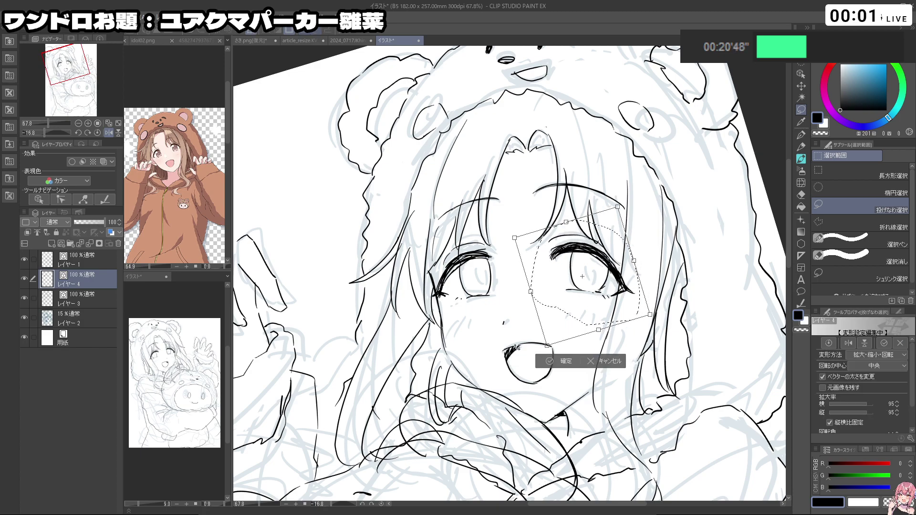
{"action": "left_click", "coordinate": [547, 364]}
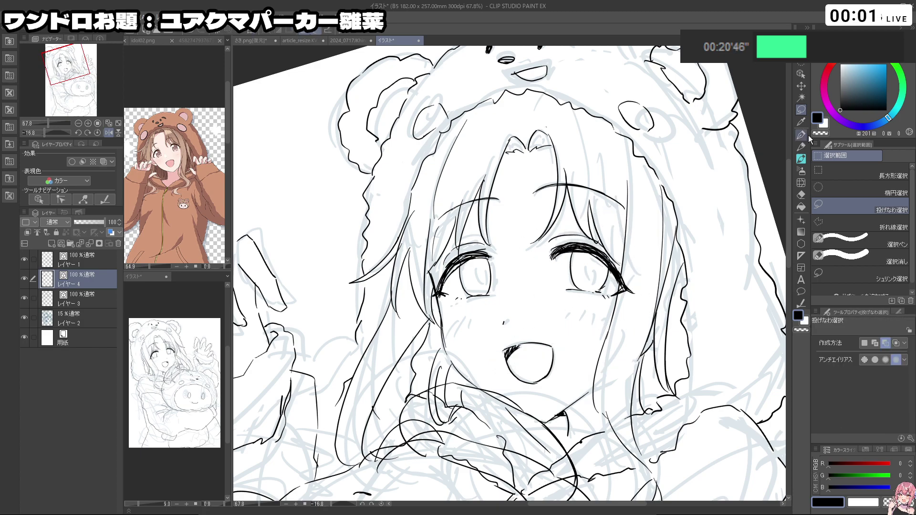
- Ink short diagonal blush lines on both of the girl's cheeks with the G-pen
{"action": "key", "text": "p"}
{"action": "left_click_drag", "start_coordinate": [554, 367], "coordinate": [486, 345]}
{"action": "key", "text": "ctrl+z"}
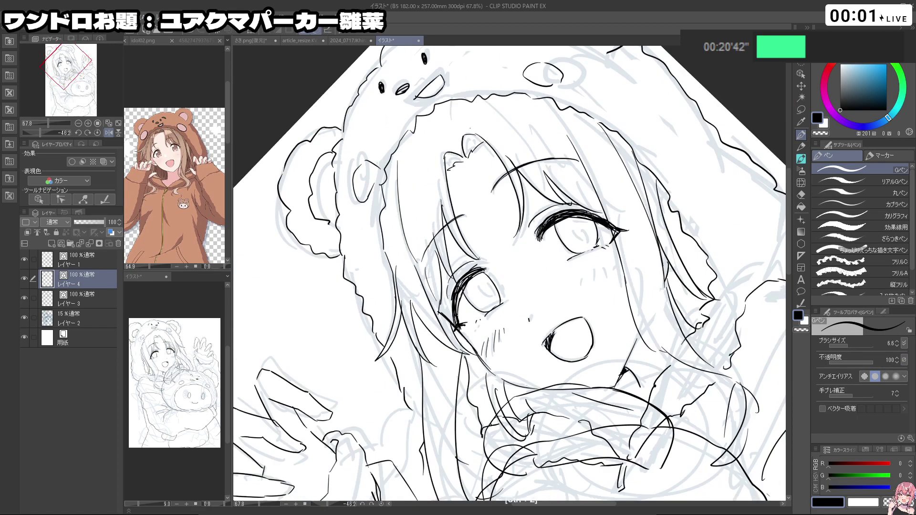
{"action": "left_click_drag", "start_coordinate": [585, 272], "coordinate": [580, 289]}
{"action": "left_click_drag", "start_coordinate": [594, 265], "coordinate": [589, 284]}
{"action": "left_click_drag", "start_coordinate": [666, 209], "coordinate": [580, 300]}
- Add fine strand lines to the girl's hair on レイヤー 3
{"action": "left_click", "coordinate": [106, 297]}
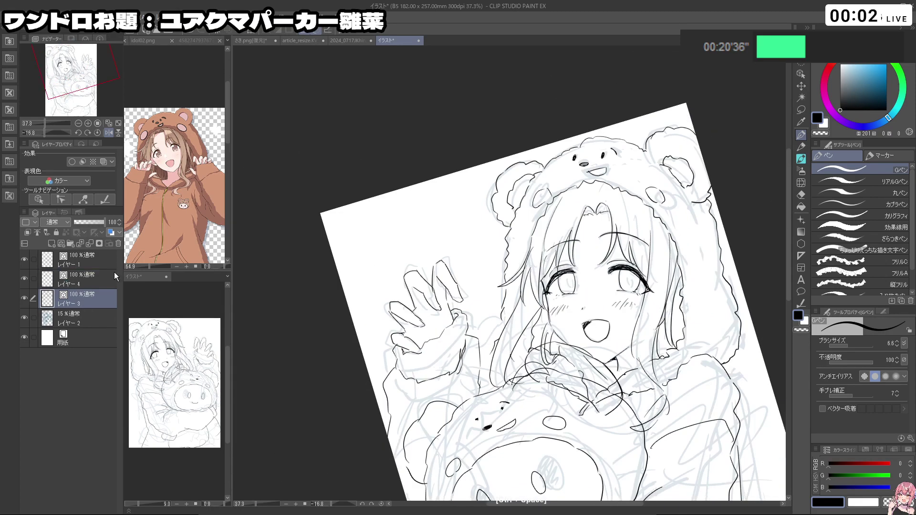
{"action": "key", "text": "ctrl+z"}
{"action": "left_click_drag", "start_coordinate": [644, 329], "coordinate": [543, 286]}
{"action": "left_click_drag", "start_coordinate": [549, 370], "coordinate": [455, 356]}
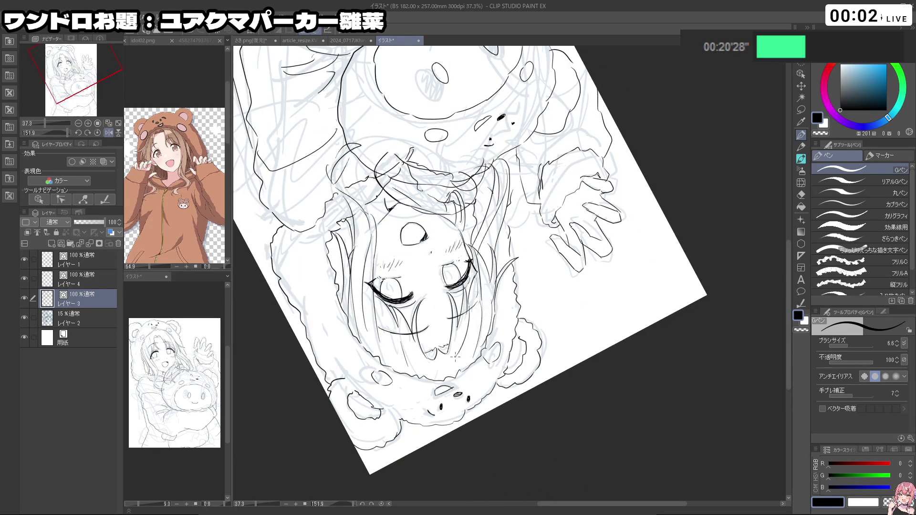
{"action": "key", "text": "ctrl+z"}
{"action": "left_click_drag", "start_coordinate": [425, 470], "coordinate": [659, 188]}
{"action": "mouse_move", "coordinate": [606, 426]}
{"action": "left_mouse_down"}
{"action": "mouse_move", "coordinate": [691, 264]}
{"action": "mouse_move", "coordinate": [652, 385]}
{"action": "mouse_move", "coordinate": [621, 416]}
{"action": "left_mouse_up"}
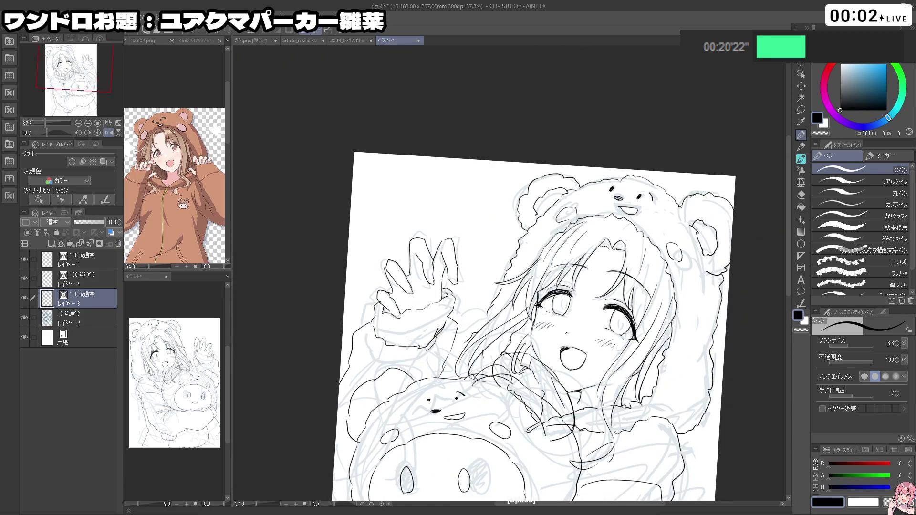
{"action": "left_click_drag", "start_coordinate": [589, 275], "coordinate": [544, 284]}
{"action": "left_click_drag", "start_coordinate": [573, 210], "coordinate": [515, 180]}
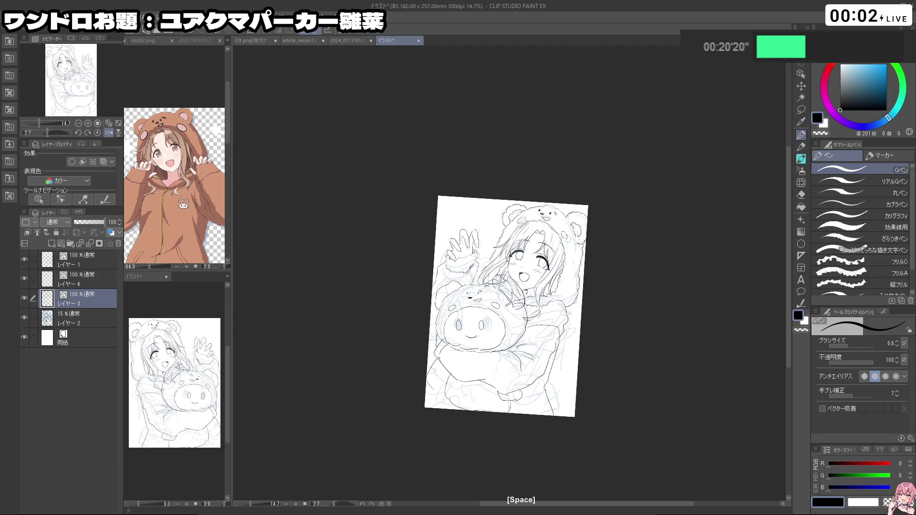
- Clean up stray hair line pieces beside the face with the transparent colour, and return to black
{"action": "left_click_drag", "start_coordinate": [461, 370], "coordinate": [539, 378]}
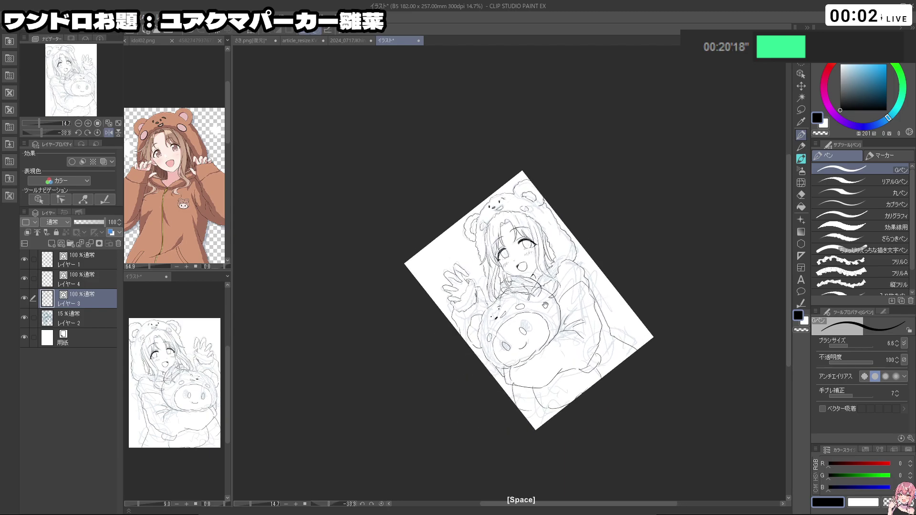
{"action": "left_click_drag", "start_coordinate": [494, 264], "coordinate": [551, 267]}
{"action": "key", "text": "c"}
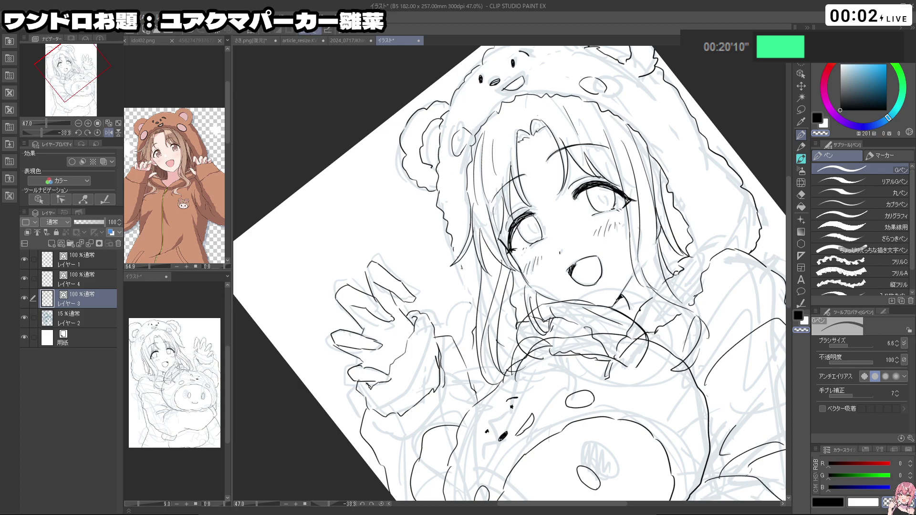
{"action": "key", "text": "ctrl+z"}
{"action": "mouse_move", "coordinate": [465, 318]}
{"action": "left_mouse_down"}
{"action": "mouse_move", "coordinate": [541, 335]}
{"action": "mouse_move", "coordinate": [554, 326]}
{"action": "left_mouse_up"}
{"action": "key", "text": "c"}
{"action": "key", "text": "c"}
- Thicken the upper lash line of the eye on the viewer's left on レイヤー 4
{"action": "key", "text": "shift+space"}
{"action": "mouse_move", "coordinate": [577, 296]}
{"action": "left_mouse_down"}
{"action": "mouse_move", "coordinate": [585, 293]}
{"action": "mouse_move", "coordinate": [581, 302]}
{"action": "mouse_move", "coordinate": [456, 330]}
{"action": "left_mouse_up"}
{"action": "key", "text": "shift+space"}
{"action": "key", "text": "ctrl+space"}
{"action": "left_click_drag", "start_coordinate": [644, 273], "coordinate": [585, 239]}
{"action": "key", "text": "space"}
{"action": "left_click_drag", "start_coordinate": [637, 208], "coordinate": [558, 188]}
{"action": "key", "text": "ctrl+space"}
{"action": "left_click_drag", "start_coordinate": [551, 239], "coordinate": [611, 214]}
{"action": "key", "text": "shift+space"}
{"action": "left_click_drag", "start_coordinate": [598, 137], "coordinate": [396, 277]}
{"action": "key", "text": "ctrl+space"}
{"action": "left_click_drag", "start_coordinate": [495, 274], "coordinate": [530, 267]}
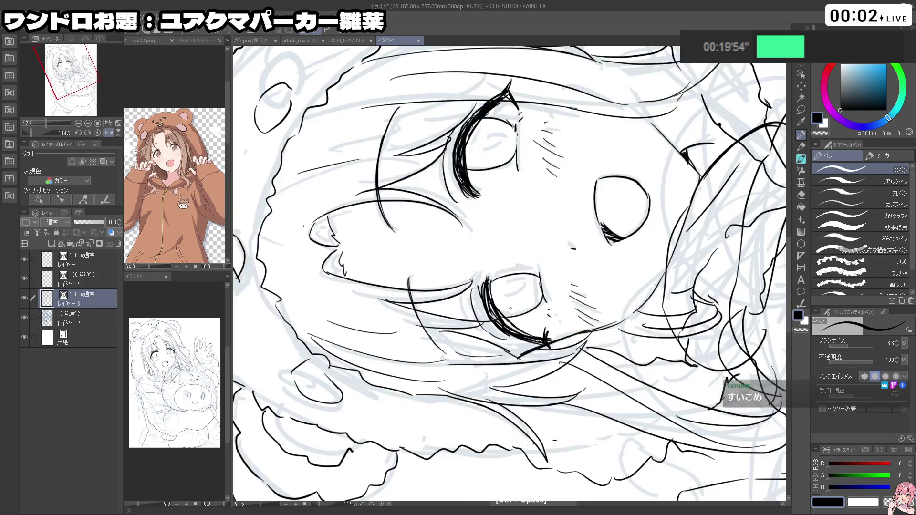
{"action": "left_click", "coordinate": [115, 275]}
{"action": "left_click_drag", "start_coordinate": [485, 294], "coordinate": [499, 319]}
{"action": "left_click_drag", "start_coordinate": [490, 279], "coordinate": [524, 334]}
{"action": "mouse_move", "coordinate": [488, 296]}
{"action": "left_mouse_down"}
{"action": "mouse_move", "coordinate": [496, 320]}
{"action": "mouse_move", "coordinate": [500, 311]}
{"action": "left_mouse_up"}
- Check the balance of the inked eyes and face against the whole figure
{"action": "left_click_drag", "start_coordinate": [570, 310], "coordinate": [482, 312]}
{"action": "mouse_move", "coordinate": [594, 392]}
{"action": "left_mouse_down"}
{"action": "mouse_move", "coordinate": [641, 338]}
{"action": "mouse_move", "coordinate": [529, 331]}
{"action": "left_mouse_up"}
{"action": "key", "text": "ctrl+z"}
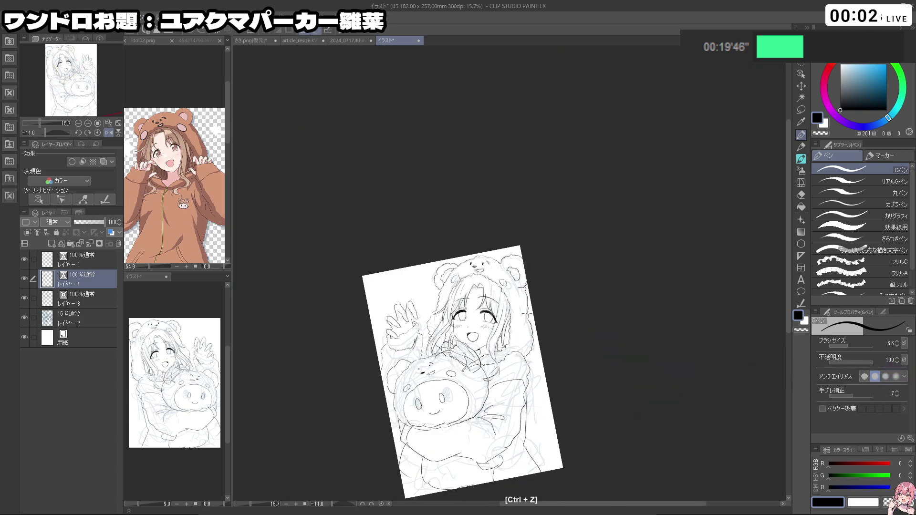
{"action": "left_click_drag", "start_coordinate": [576, 325], "coordinate": [555, 304]}
{"action": "left_click_drag", "start_coordinate": [518, 301], "coordinate": [532, 307]}
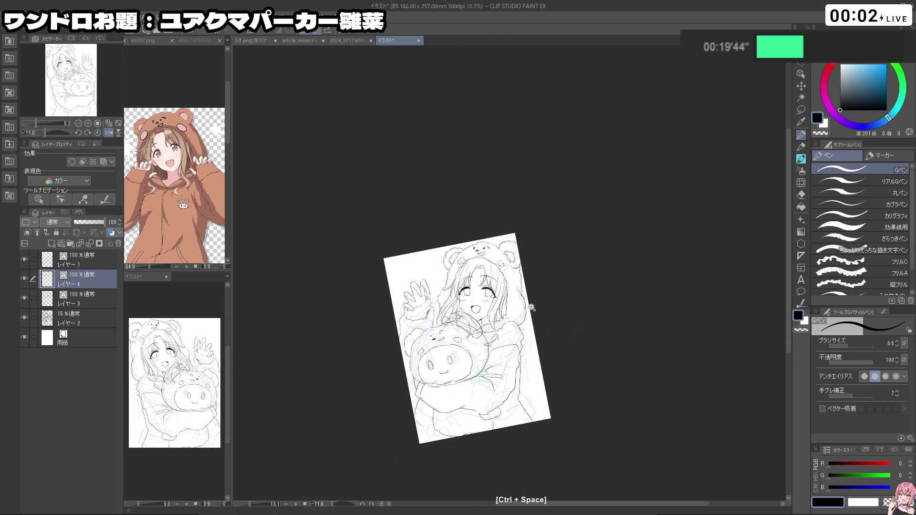
{"action": "left_click_drag", "start_coordinate": [498, 332], "coordinate": [523, 334]}
{"action": "left_click", "coordinate": [515, 340], "text": "ctrl"}
{"action": "key", "text": "ctrl+z"}
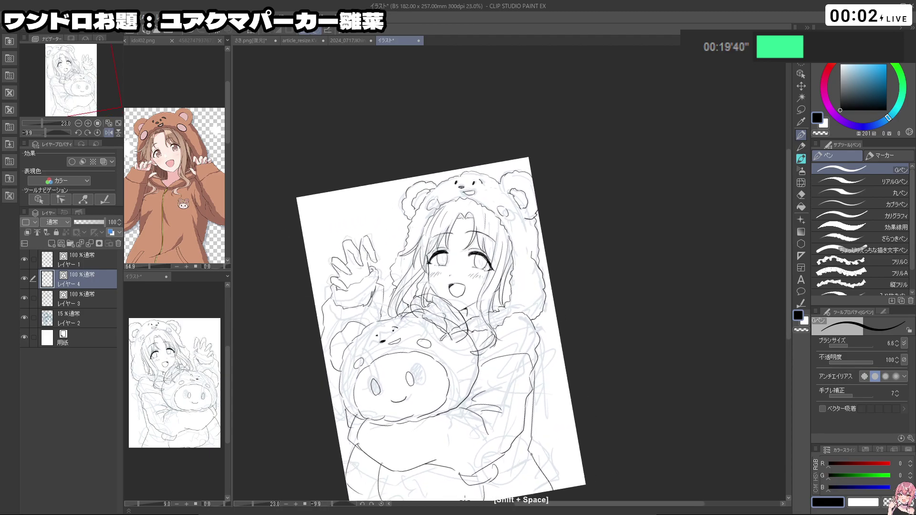
{"action": "left_click_drag", "start_coordinate": [466, 256], "coordinate": [530, 268]}
{"action": "key", "text": "ctrl+z"}
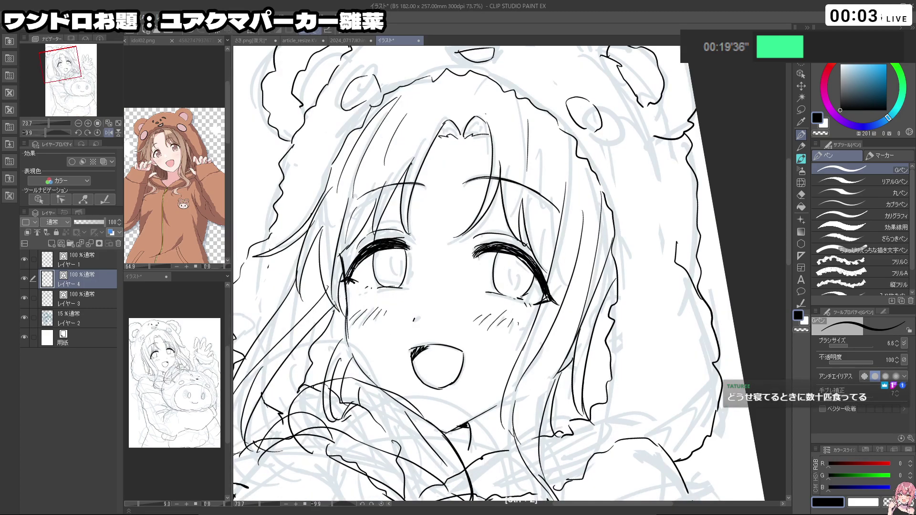
{"action": "left_click_drag", "start_coordinate": [525, 411], "coordinate": [621, 279]}
{"action": "left_click_drag", "start_coordinate": [588, 314], "coordinate": [454, 300]}
{"action": "scroll", "coordinate": [509, 457], "scroll_direction": "up", "scroll_amount": 5}
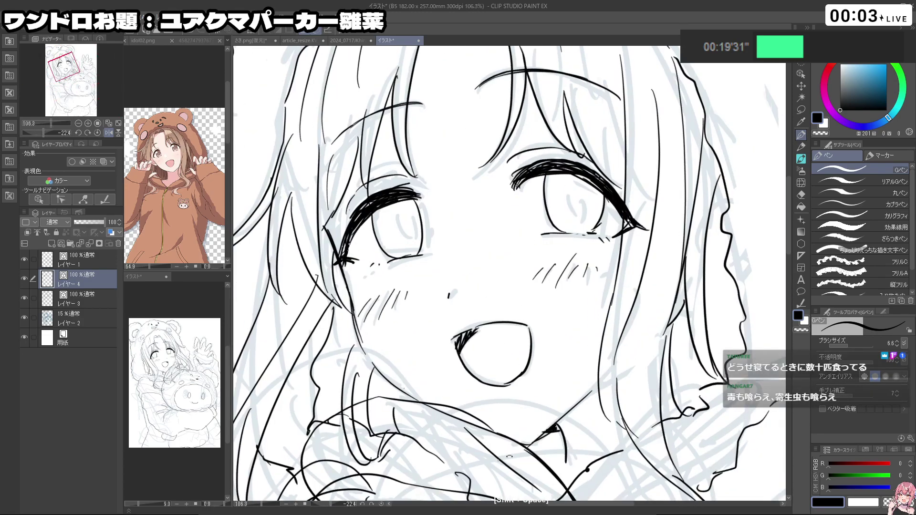
- Ink the small pupil marks inside the irises of both eyes
{"action": "left_click_drag", "start_coordinate": [509, 457], "coordinate": [454, 321]}
{"action": "mouse_move", "coordinate": [425, 195]}
{"action": "left_mouse_down"}
{"action": "mouse_move", "coordinate": [435, 196]}
{"action": "mouse_move", "coordinate": [420, 218]}
{"action": "left_mouse_up"}
{"action": "key", "text": "ctrl+z"}
{"action": "left_click_drag", "start_coordinate": [414, 193], "coordinate": [422, 220]}
{"action": "left_click_drag", "start_coordinate": [430, 198], "coordinate": [426, 216]}
{"action": "key", "text": "ctrl+z"}
{"action": "left_click_drag", "start_coordinate": [582, 219], "coordinate": [557, 278]}
{"action": "mouse_move", "coordinate": [536, 248]}
{"action": "left_mouse_down"}
{"action": "mouse_move", "coordinate": [533, 271]}
{"action": "mouse_move", "coordinate": [541, 270]}
{"action": "mouse_move", "coordinate": [460, 282]}
{"action": "mouse_move", "coordinate": [470, 282]}
{"action": "left_mouse_up"}
{"action": "left_click_drag", "start_coordinate": [687, 261], "coordinate": [787, 378]}
{"action": "mouse_move", "coordinate": [554, 144]}
{"action": "left_mouse_down"}
{"action": "mouse_move", "coordinate": [618, 202]}
{"action": "mouse_move", "coordinate": [620, 245]}
{"action": "mouse_move", "coordinate": [562, 246]}
{"action": "mouse_move", "coordinate": [512, 223]}
{"action": "mouse_move", "coordinate": [514, 244]}
{"action": "left_mouse_up"}
{"action": "key", "text": "ctrl+z"}
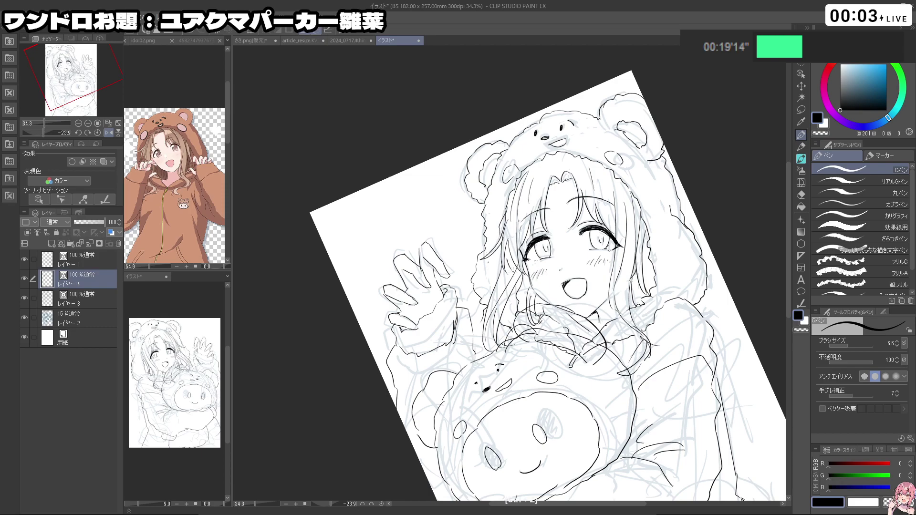
- Extend the outline below the hugged plush down to the lower edge of the page
{"action": "left_click_drag", "start_coordinate": [514, 287], "coordinate": [520, 303]}
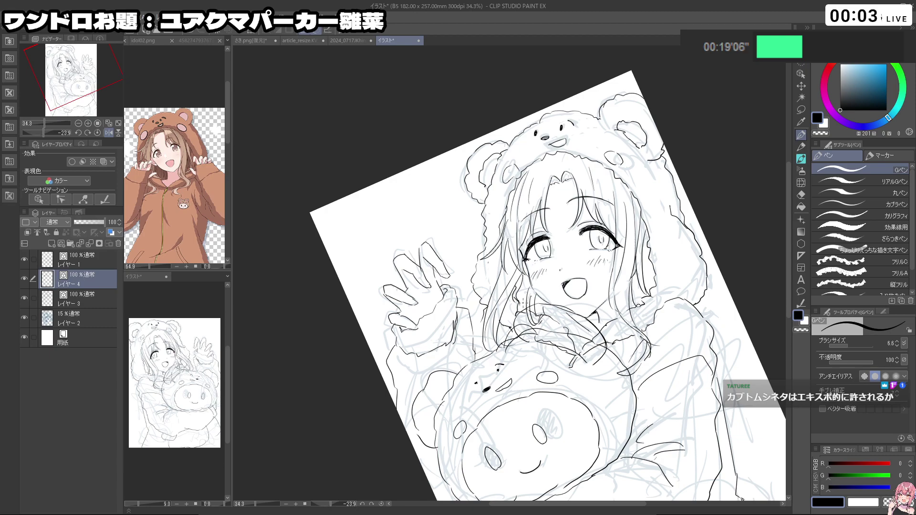
{"action": "left_click_drag", "start_coordinate": [612, 290], "coordinate": [591, 180]}
{"action": "left_click_drag", "start_coordinate": [645, 254], "coordinate": [613, 256]}
{"action": "left_click_drag", "start_coordinate": [659, 333], "coordinate": [587, 265]}
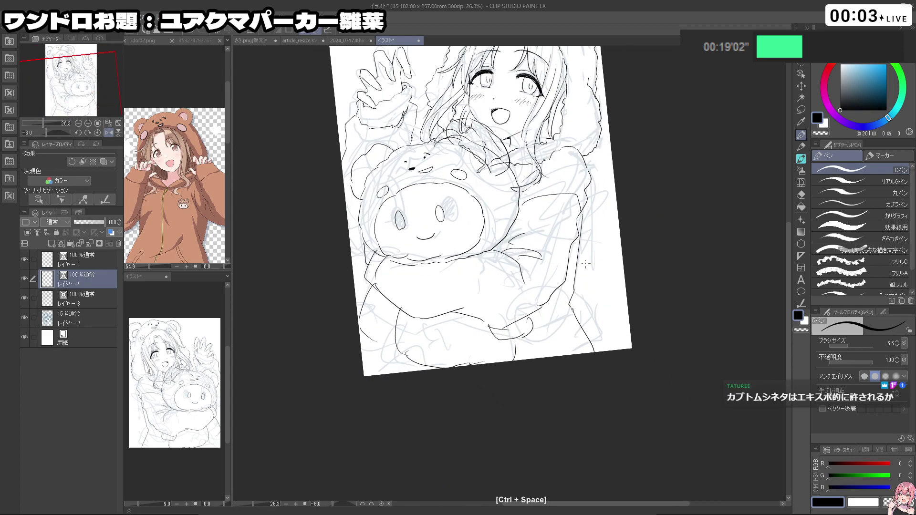
{"action": "key", "text": "ctrl+z"}
{"action": "mouse_move", "coordinate": [407, 353]}
{"action": "left_mouse_down"}
{"action": "mouse_move", "coordinate": [413, 373]}
{"action": "mouse_move", "coordinate": [395, 381]}
{"action": "left_mouse_up"}
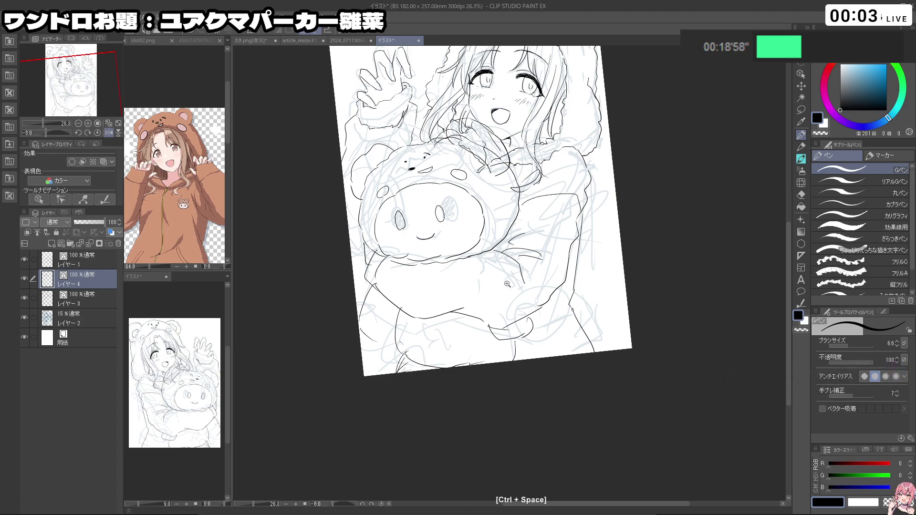
{"action": "left_click_drag", "start_coordinate": [496, 289], "coordinate": [446, 276]}
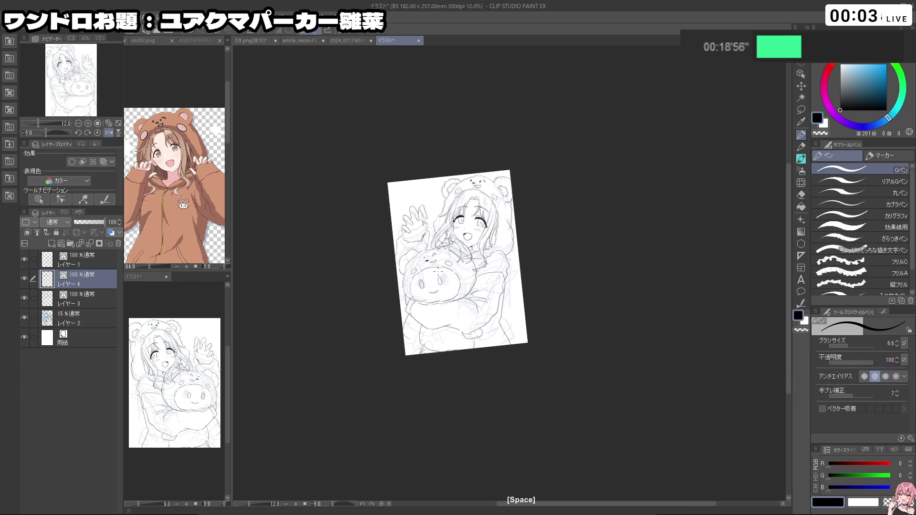
- Refine the curve of the heavy upper lash on the viewer's left eye, redrawing strokes over its outer edge
{"action": "left_click_drag", "start_coordinate": [474, 202], "coordinate": [540, 205]}
{"action": "left_click_drag", "start_coordinate": [460, 336], "coordinate": [562, 334]}
{"action": "left_click_drag", "start_coordinate": [471, 352], "coordinate": [553, 347]}
{"action": "key", "text": "c"}
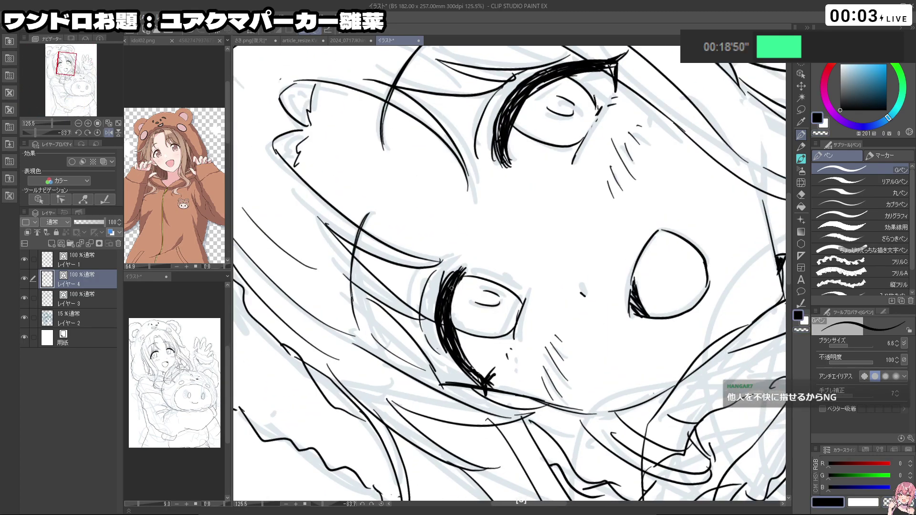
{"action": "mouse_move", "coordinate": [453, 317]}
{"action": "left_mouse_down"}
{"action": "mouse_move", "coordinate": [462, 349]}
{"action": "mouse_move", "coordinate": [452, 357]}
{"action": "left_mouse_up"}
{"action": "key", "text": "c"}
{"action": "key", "text": "c"}
{"action": "key", "text": "ctrl+z"}
{"action": "left_click_drag", "start_coordinate": [440, 294], "coordinate": [443, 350]}
{"action": "key", "text": "ctrl+z"}
{"action": "mouse_move", "coordinate": [443, 275]}
{"action": "left_mouse_down"}
{"action": "mouse_move", "coordinate": [436, 339]}
{"action": "mouse_move", "coordinate": [485, 383]}
{"action": "mouse_move", "coordinate": [481, 373]}
{"action": "left_mouse_up"}
- Create a new folder above the sketch layer レイヤー 2 and add a new raster layer inside it
{"action": "left_click_drag", "start_coordinate": [589, 305], "coordinate": [520, 308]}
{"action": "mouse_move", "coordinate": [520, 308]}
{"action": "left_mouse_down"}
{"action": "mouse_move", "coordinate": [472, 287]}
{"action": "mouse_move", "coordinate": [457, 224]}
{"action": "mouse_move", "coordinate": [506, 202]}
{"action": "left_mouse_up"}
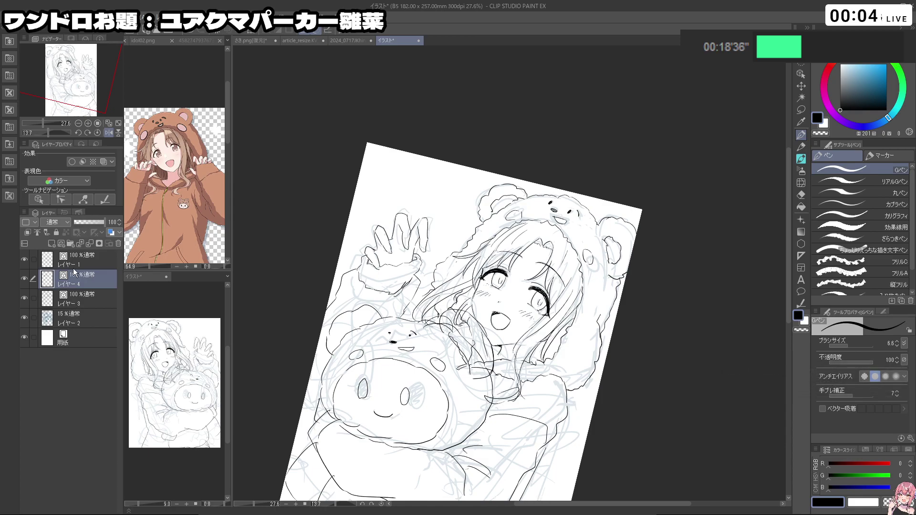
{"action": "left_click", "coordinate": [81, 318]}
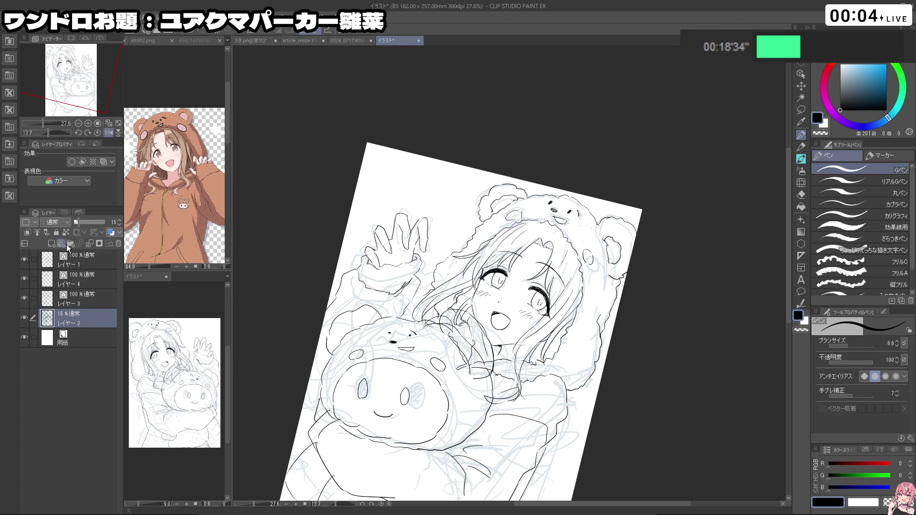
{"action": "left_click", "coordinate": [71, 243]}
{"action": "left_click", "coordinate": [52, 244]}
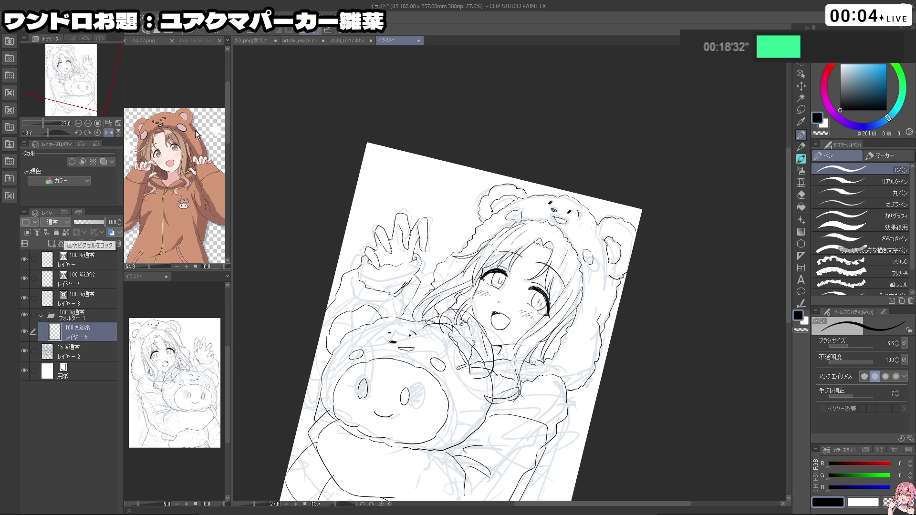
- Sample the hoodie's orange-brown from the reference image and hide the sketch layer レイヤー 2 in the illustration
{"action": "left_click", "coordinate": [185, 209], "text": "alt"}
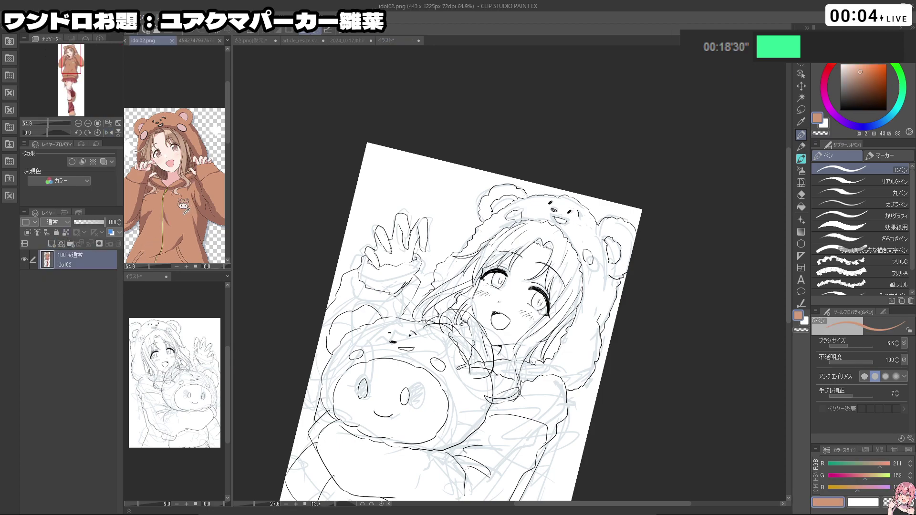
{"action": "left_click", "coordinate": [296, 203]}
{"action": "key", "text": "shift+space"}
{"action": "left_click", "coordinate": [24, 348]}
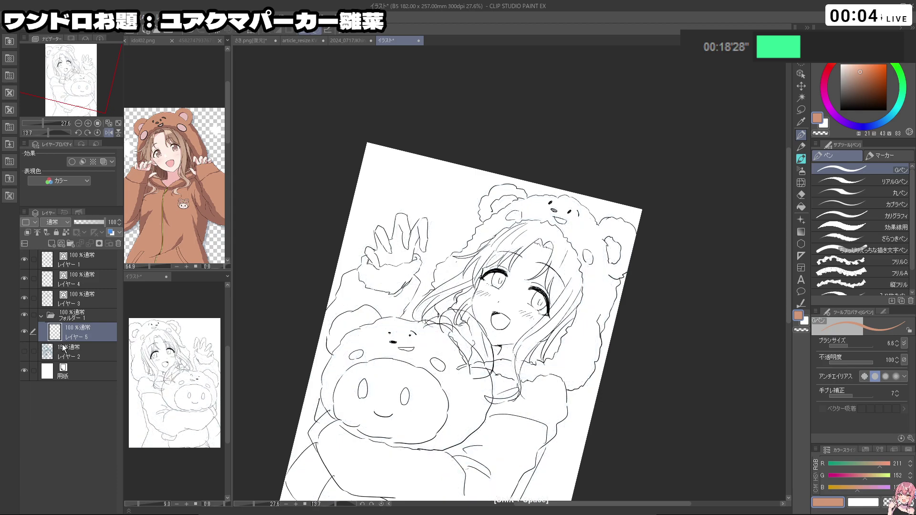
{"action": "mouse_move", "coordinate": [642, 297]}
{"action": "left_mouse_down"}
{"action": "mouse_move", "coordinate": [638, 258]}
{"action": "mouse_move", "coordinate": [611, 195]}
{"action": "left_mouse_up"}
{"action": "key", "text": "shift+space"}
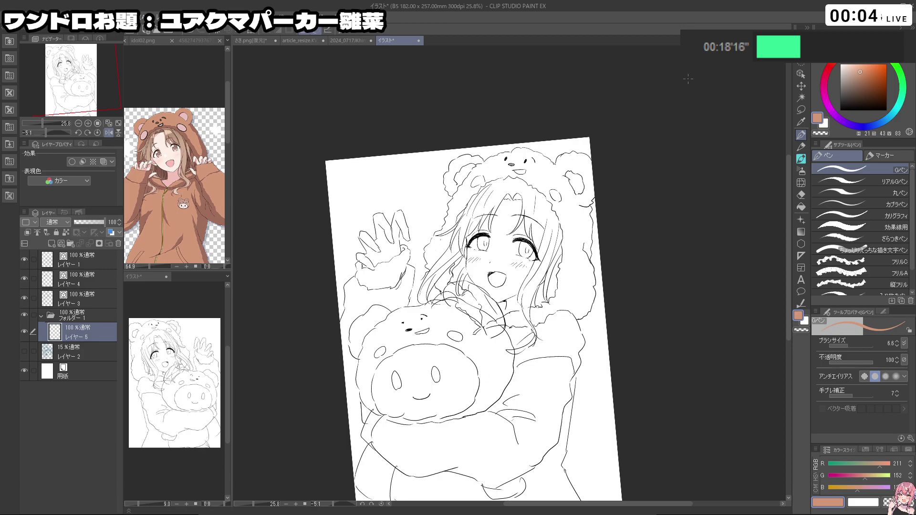
- On レイヤー 3, lasso the hood's outer edge on the viewer's right and shift it slightly inward toward the hair
{"action": "left_click", "coordinate": [80, 296]}
{"action": "left_click", "coordinate": [799, 112]}
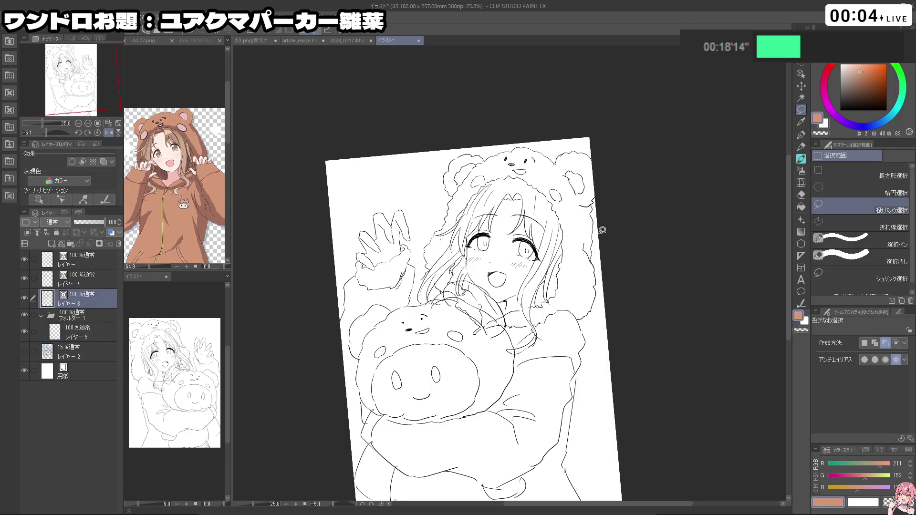
{"action": "left_click_drag", "start_coordinate": [548, 183], "coordinate": [546, 186]}
{"action": "key", "text": "ctrl+z"}
{"action": "left_click_drag", "start_coordinate": [538, 153], "coordinate": [594, 167]}
{"action": "key", "text": "ctrl+z"}
{"action": "mouse_move", "coordinate": [603, 294]}
{"action": "left_mouse_down"}
{"action": "mouse_move", "coordinate": [588, 324]}
{"action": "mouse_move", "coordinate": [579, 306]}
{"action": "mouse_move", "coordinate": [583, 223]}
{"action": "mouse_move", "coordinate": [607, 333]}
{"action": "left_mouse_up"}
{"action": "left_click", "coordinate": [596, 351]}
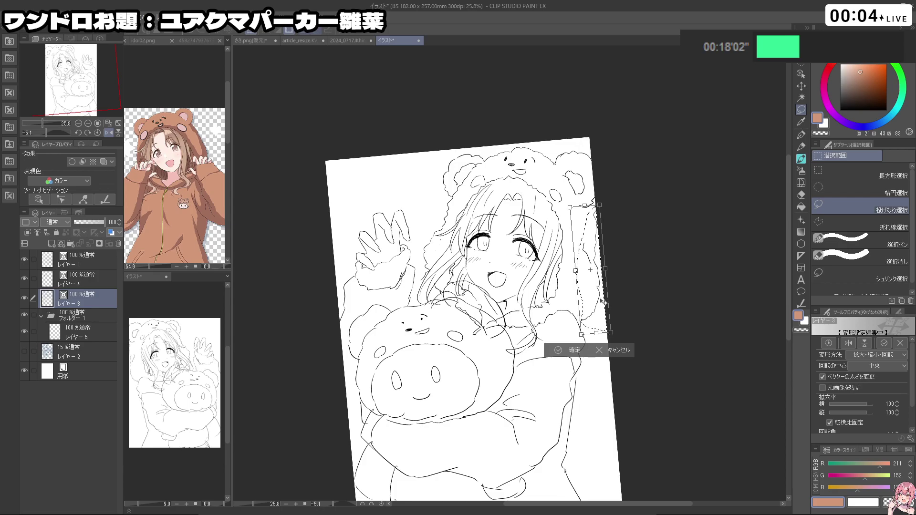
{"action": "left_click_drag", "start_coordinate": [611, 332], "coordinate": [600, 318]}
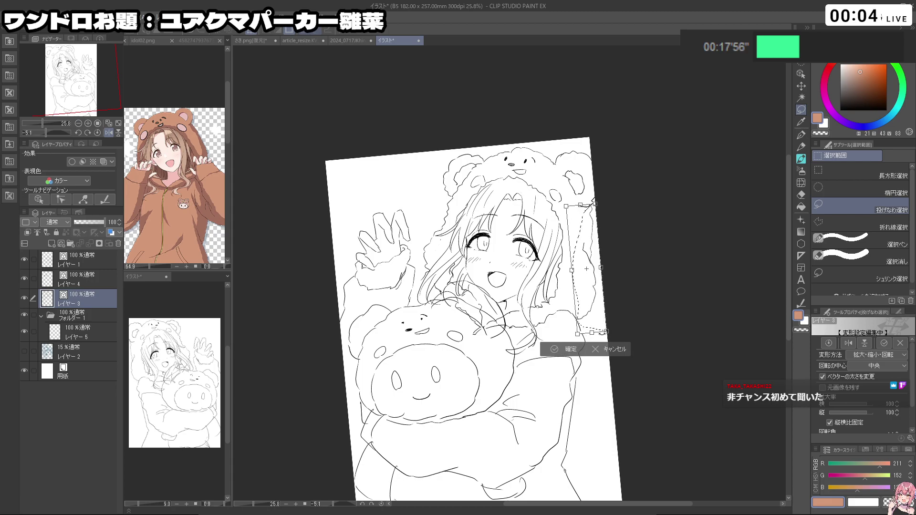
{"action": "left_click", "coordinate": [555, 353]}
{"action": "left_click", "coordinate": [501, 349]}
- Lasso the small bear face on top of the hood and adjust its placement with a Scale/Rotate transform
{"action": "left_click_drag", "start_coordinate": [425, 419], "coordinate": [651, 265]}
{"action": "left_click_drag", "start_coordinate": [597, 361], "coordinate": [513, 450]}
{"action": "left_click_drag", "start_coordinate": [513, 287], "coordinate": [327, 265]}
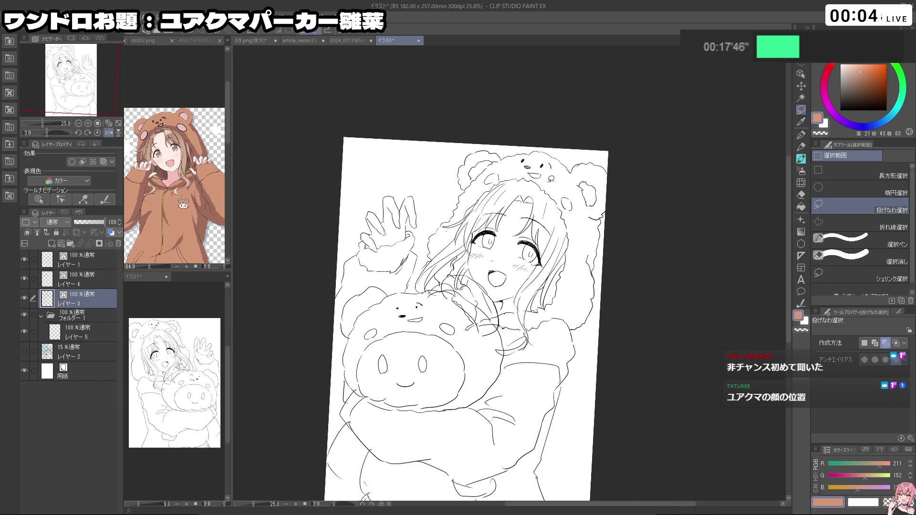
{"action": "mouse_move", "coordinate": [520, 158]}
{"action": "left_mouse_down"}
{"action": "mouse_move", "coordinate": [525, 181]}
{"action": "mouse_move", "coordinate": [556, 162]}
{"action": "mouse_move", "coordinate": [552, 182]}
{"action": "left_mouse_up"}
{"action": "key", "text": "ctrl+t"}
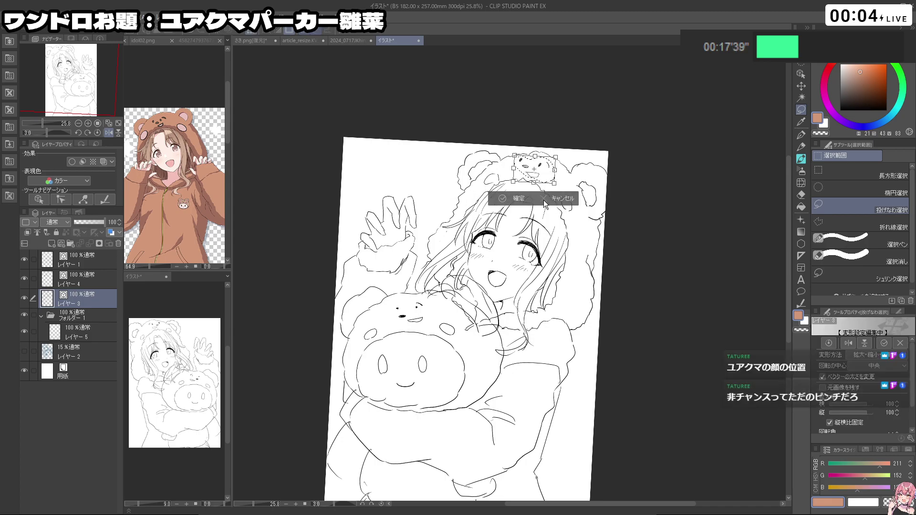
{"action": "left_click", "coordinate": [520, 198]}
- Lasso the oval cheek mark on the hood beside the viewer's-left ear and reposition it
{"action": "left_click_drag", "start_coordinate": [454, 390], "coordinate": [514, 288]}
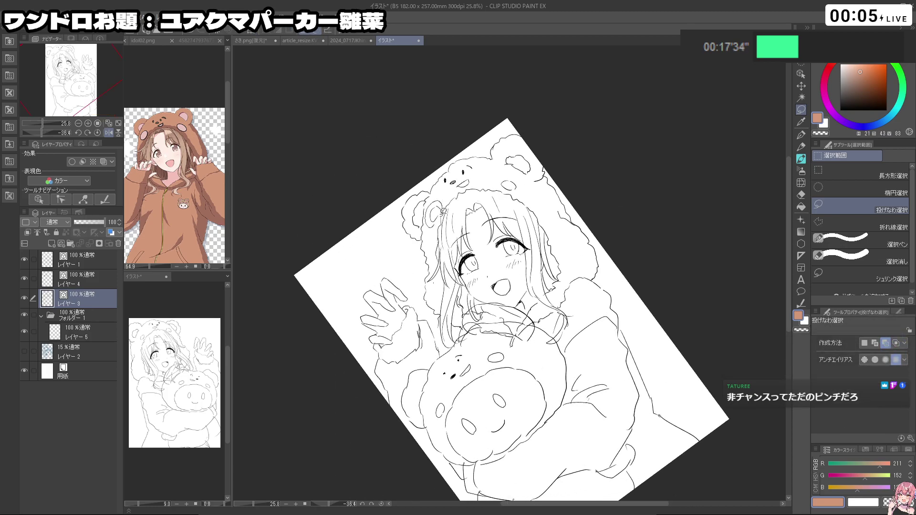
{"action": "left_click_drag", "start_coordinate": [442, 210], "coordinate": [446, 232]}
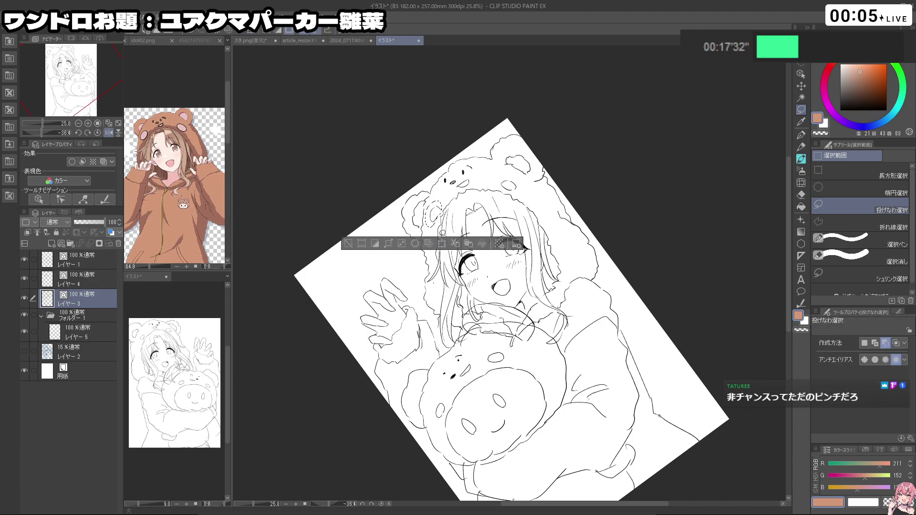
{"action": "left_click", "coordinate": [442, 244]}
{"action": "left_click", "coordinate": [409, 250]}
{"action": "left_click", "coordinate": [346, 246]}
- Lasso the oval cheek mark on the viewer's-right side of the hood and nudge it slightly up and inward
{"action": "key", "text": "shift+space"}
{"action": "mouse_move", "coordinate": [517, 226]}
{"action": "left_mouse_down"}
{"action": "mouse_move", "coordinate": [581, 230]}
{"action": "mouse_move", "coordinate": [572, 205]}
{"action": "mouse_move", "coordinate": [588, 232]}
{"action": "left_mouse_up"}
{"action": "left_click", "coordinate": [587, 249]}
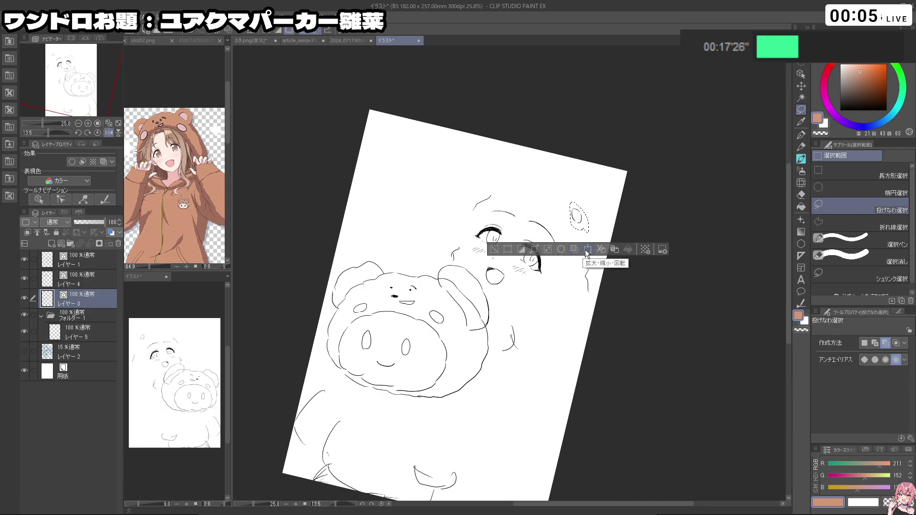
{"action": "key", "text": "ctrl+z"}
{"action": "left_click", "coordinate": [587, 249]}
{"action": "left_click_drag", "start_coordinate": [589, 232], "coordinate": [585, 229]}
{"action": "left_click", "coordinate": [554, 253]}
{"action": "left_click", "coordinate": [497, 253]}
- Lasso the front of the hood with its bear face and upper fur trim, and adjust its placement by transforming it
{"action": "left_click_drag", "start_coordinate": [494, 337], "coordinate": [602, 319]}
{"action": "left_click_drag", "start_coordinate": [596, 338], "coordinate": [471, 402]}
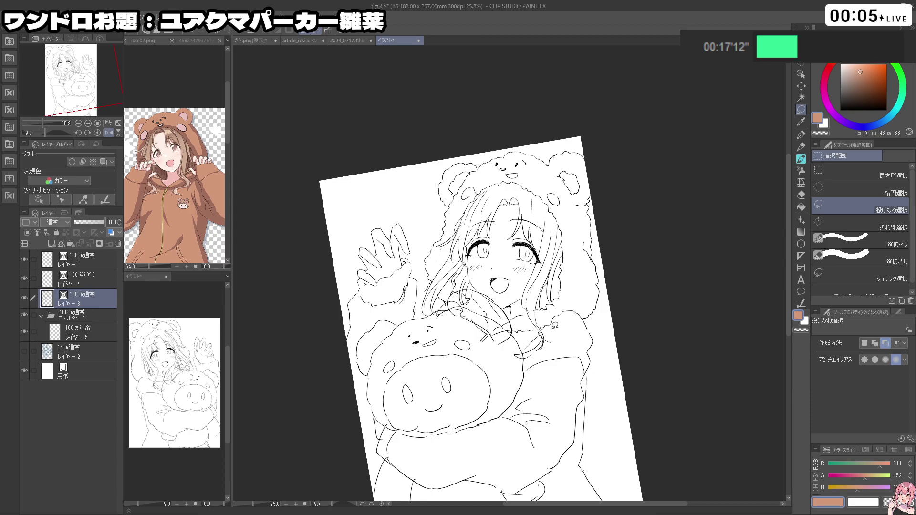
{"action": "key", "text": "shift+space"}
{"action": "left_click_drag", "start_coordinate": [661, 432], "coordinate": [709, 183]}
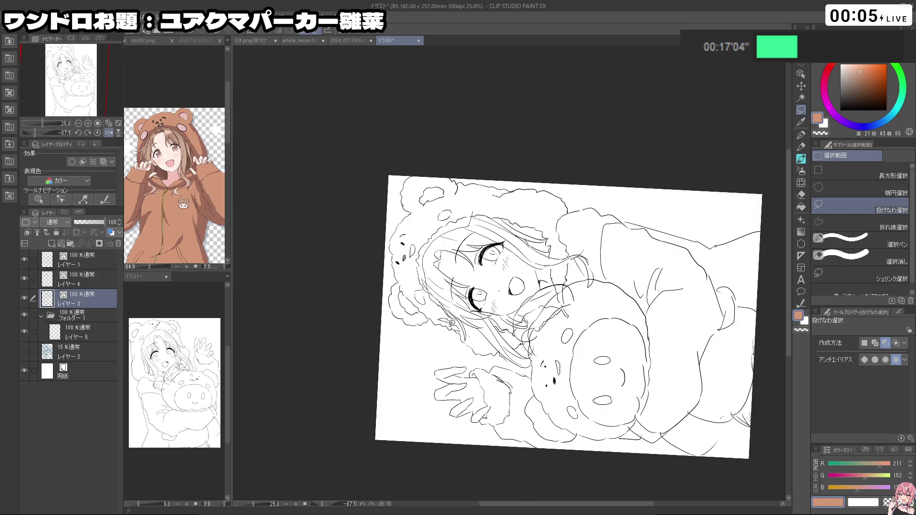
{"action": "mouse_move", "coordinate": [399, 267]}
{"action": "left_mouse_down"}
{"action": "mouse_move", "coordinate": [398, 243]}
{"action": "mouse_move", "coordinate": [439, 204]}
{"action": "mouse_move", "coordinate": [453, 315]}
{"action": "mouse_move", "coordinate": [445, 354]}
{"action": "left_mouse_up"}
{"action": "left_click", "coordinate": [445, 350]}
{"action": "key", "text": "shift+space"}
{"action": "left_click_drag", "start_coordinate": [459, 218], "coordinate": [551, 231]}
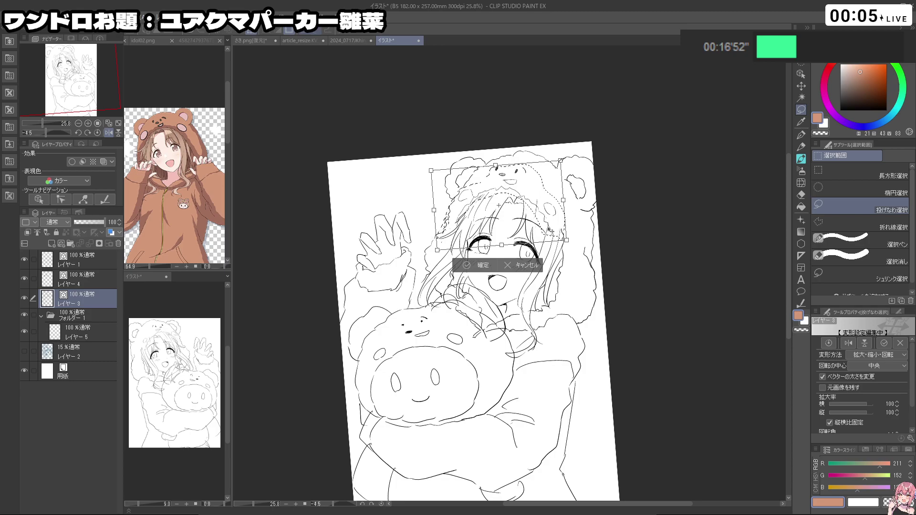
{"action": "left_click", "coordinate": [475, 265]}
{"action": "key", "text": "ctrl+d"}
- Lasso the hood's outer outline over the top and down the viewer's-left side, and nudge it with a transform
{"action": "key", "text": "shift+space"}
{"action": "left_click_drag", "start_coordinate": [492, 348], "coordinate": [590, 241]}
{"action": "key", "text": "shift+space"}
{"action": "mouse_move", "coordinate": [591, 296]}
{"action": "left_mouse_down"}
{"action": "mouse_move", "coordinate": [544, 380]}
{"action": "mouse_move", "coordinate": [411, 379]}
{"action": "mouse_move", "coordinate": [403, 371]}
{"action": "left_mouse_up"}
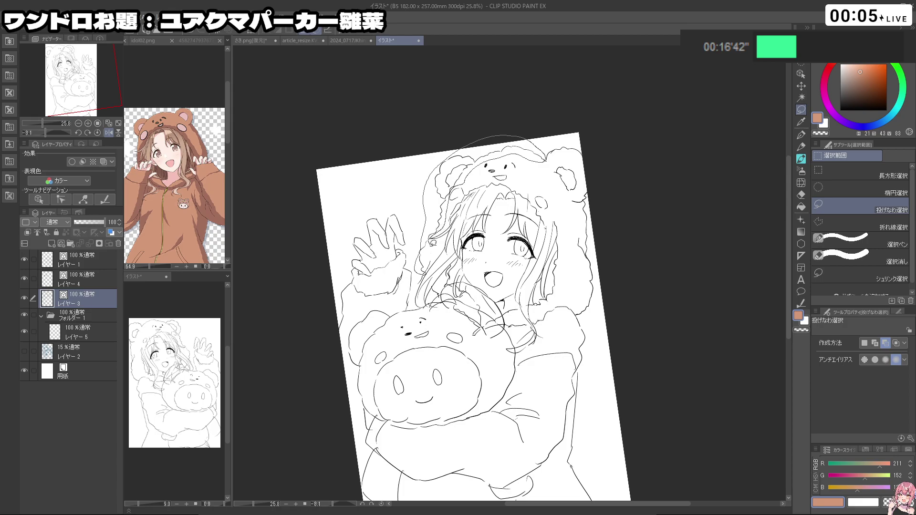
{"action": "left_click_drag", "start_coordinate": [430, 241], "coordinate": [431, 237]}
{"action": "left_click", "coordinate": [474, 290]}
{"action": "key", "text": "ctrl+z"}
{"action": "left_click", "coordinate": [487, 291]}
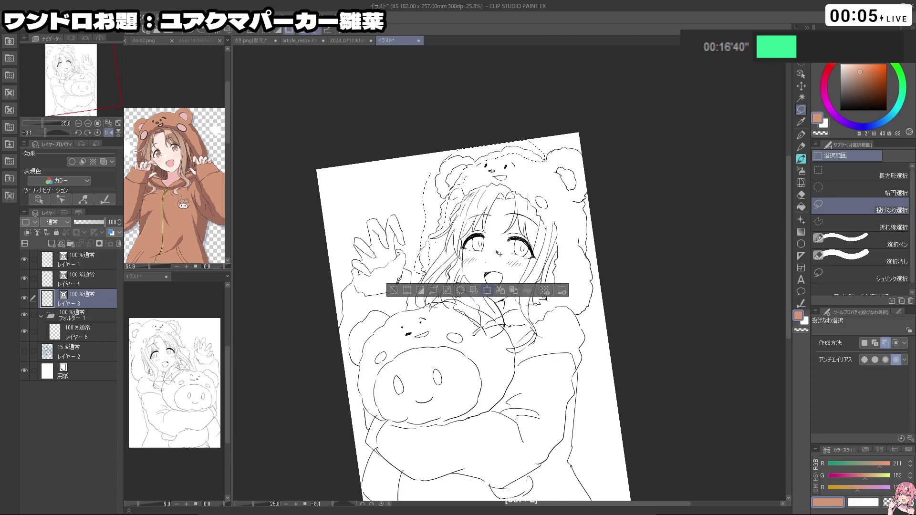
{"action": "key", "text": "ctrl+t"}
{"action": "mouse_move", "coordinate": [491, 237]}
{"action": "left_mouse_down"}
{"action": "mouse_move", "coordinate": [501, 244]}
{"action": "mouse_move", "coordinate": [493, 254]}
{"action": "left_mouse_up"}
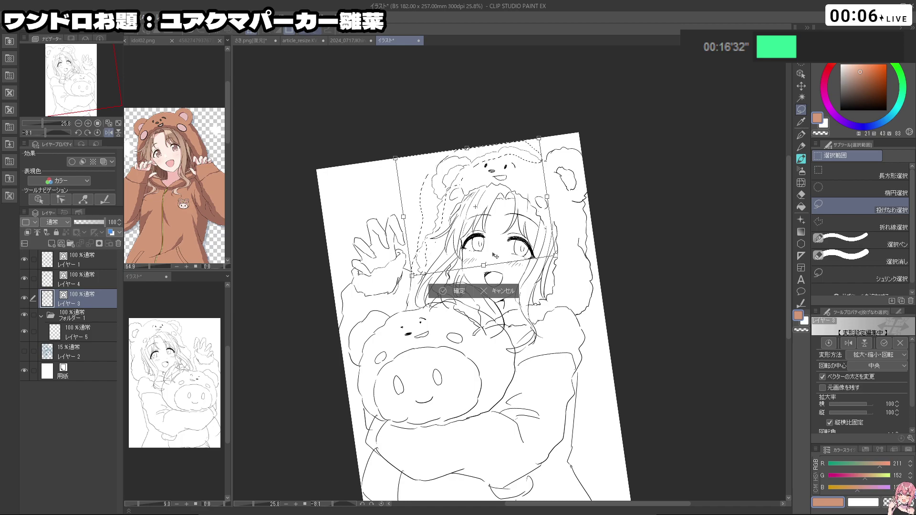
{"action": "left_click", "coordinate": [444, 291]}
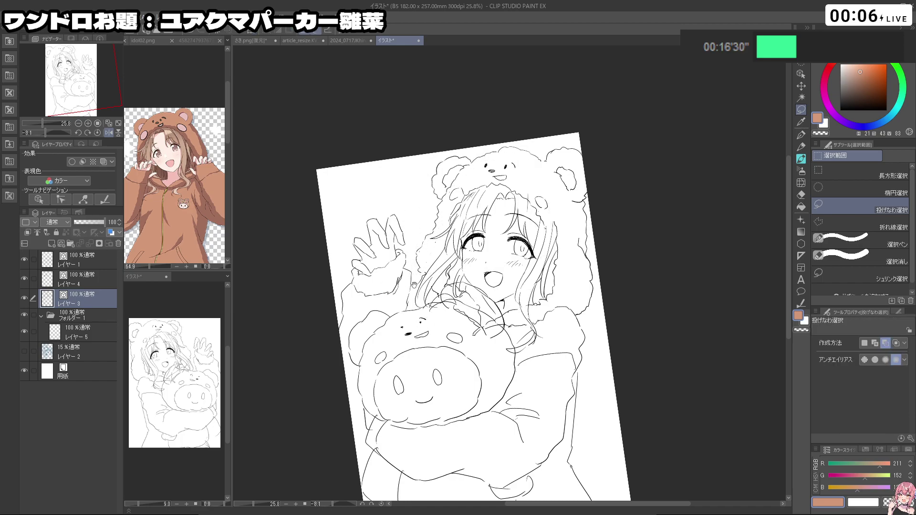
- Retouch the outline at the top of the hood with the G-pen, erasing stray ends and redrawing the join
{"action": "scroll", "coordinate": [557, 271], "scroll_direction": "down", "scroll_amount": 2}
{"action": "left_click_drag", "start_coordinate": [557, 271], "coordinate": [554, 247]}
{"action": "mouse_move", "coordinate": [530, 329]}
{"action": "left_mouse_down"}
{"action": "mouse_move", "coordinate": [585, 320]}
{"action": "mouse_move", "coordinate": [531, 331]}
{"action": "mouse_move", "coordinate": [584, 316]}
{"action": "mouse_move", "coordinate": [565, 206]}
{"action": "left_mouse_up"}
{"action": "left_click", "coordinate": [801, 135]}
{"action": "left_click_drag", "start_coordinate": [411, 271], "coordinate": [439, 271]}
{"action": "key", "text": "c"}
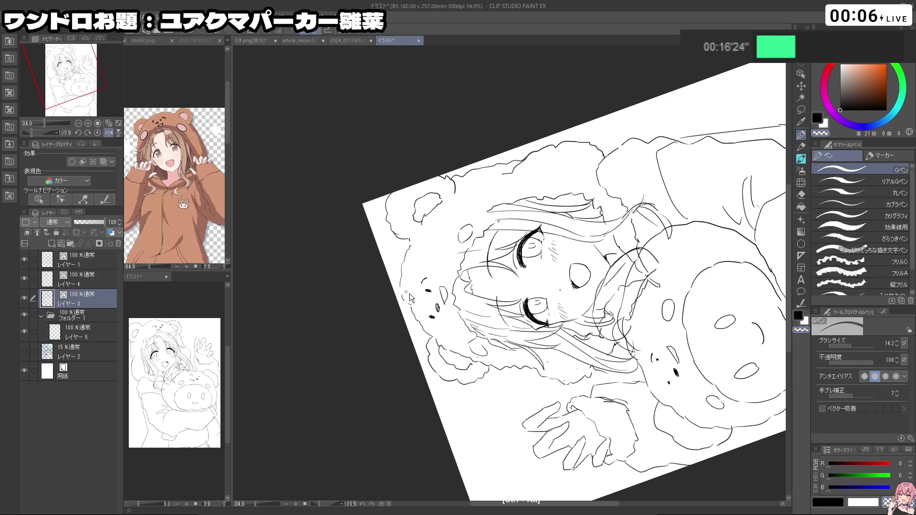
{"action": "left_click_drag", "start_coordinate": [406, 297], "coordinate": [410, 297]}
{"action": "key", "text": "c"}
{"action": "mouse_move", "coordinate": [410, 253]}
{"action": "left_mouse_down"}
{"action": "mouse_move", "coordinate": [405, 259]}
{"action": "mouse_move", "coordinate": [412, 255]}
{"action": "left_mouse_up"}
{"action": "key", "text": "ctrl+z"}
{"action": "mouse_move", "coordinate": [411, 243]}
{"action": "left_mouse_down"}
{"action": "mouse_move", "coordinate": [409, 263]}
{"action": "mouse_move", "coordinate": [407, 249]}
{"action": "left_mouse_up"}
{"action": "key", "text": "ctrl+z"}
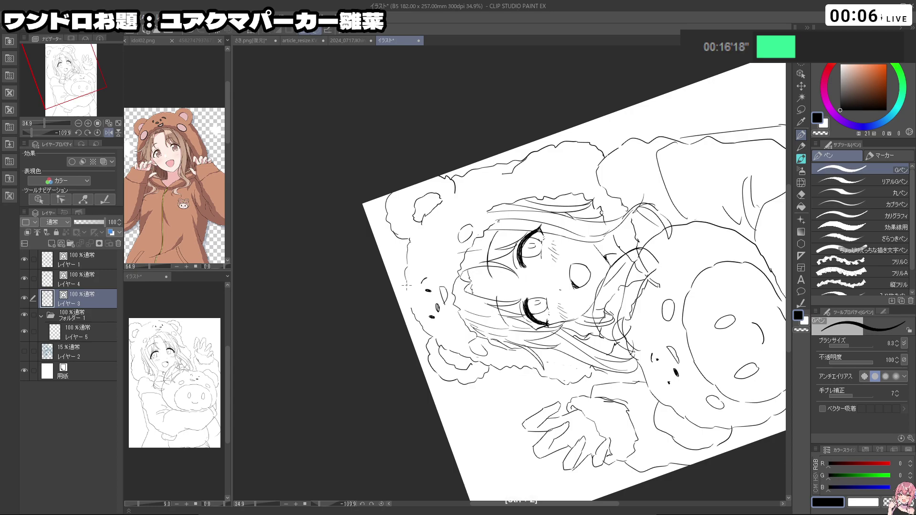
{"action": "mouse_move", "coordinate": [406, 285]}
{"action": "left_mouse_down"}
{"action": "mouse_move", "coordinate": [491, 365]}
{"action": "mouse_move", "coordinate": [596, 304]}
{"action": "left_mouse_up"}
{"action": "key", "text": "ctrl+z"}
{"action": "left_click_drag", "start_coordinate": [468, 396], "coordinate": [577, 287]}
- Try to touch up the hood's fur trim lines beside the hair framing the face
{"action": "key", "text": "c"}
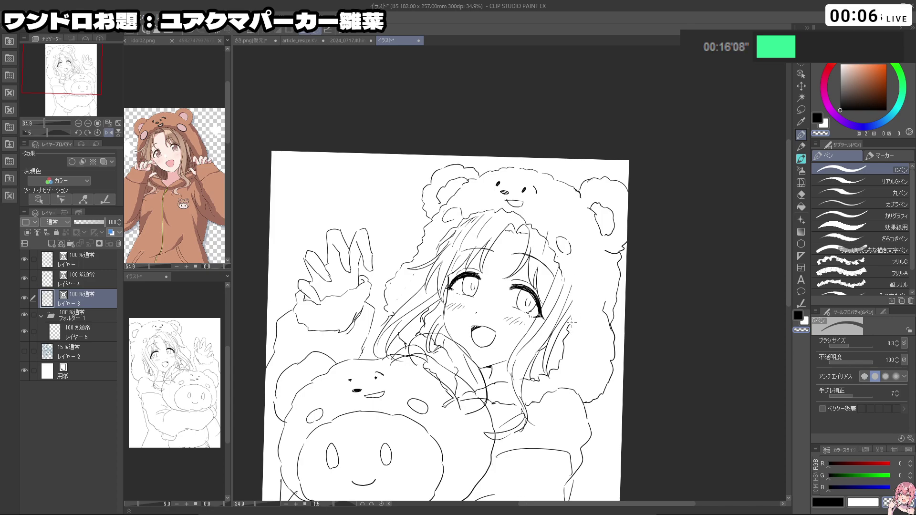
{"action": "left_click_drag", "start_coordinate": [570, 324], "coordinate": [568, 333]}
{"action": "key", "text": "c"}
{"action": "key", "text": "ctrl+z"}
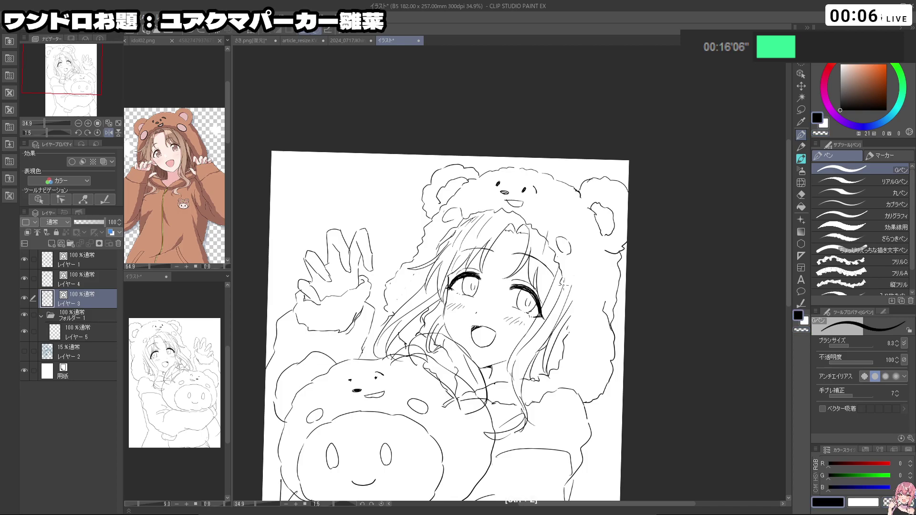
{"action": "left_click_drag", "start_coordinate": [568, 332], "coordinate": [588, 294]}
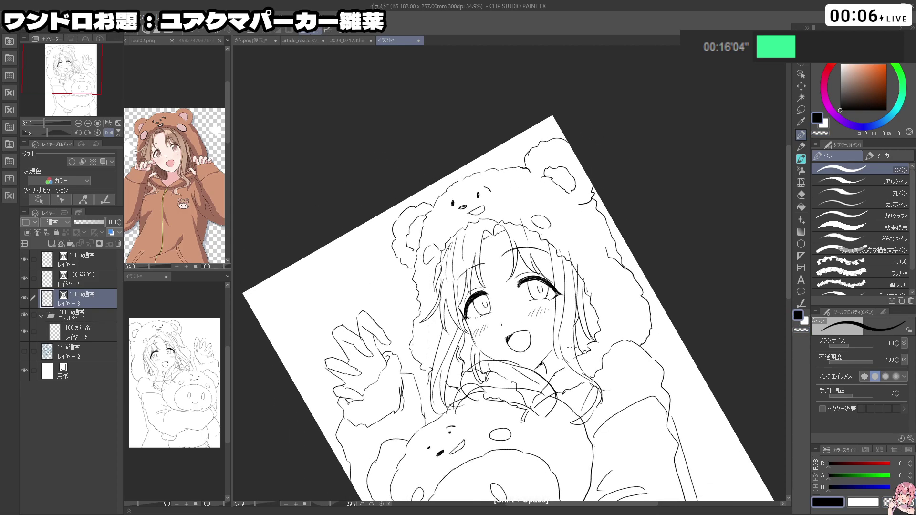
{"action": "key", "text": "ctrl+z"}
{"action": "left_click_drag", "start_coordinate": [441, 327], "coordinate": [432, 349]}
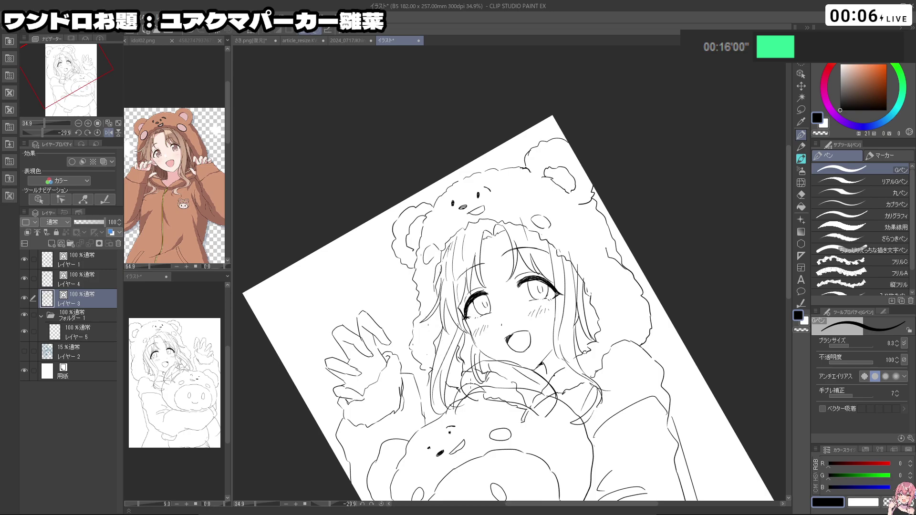
{"action": "key", "text": "ctrl+z"}
{"action": "left_click_drag", "start_coordinate": [483, 398], "coordinate": [544, 442]}
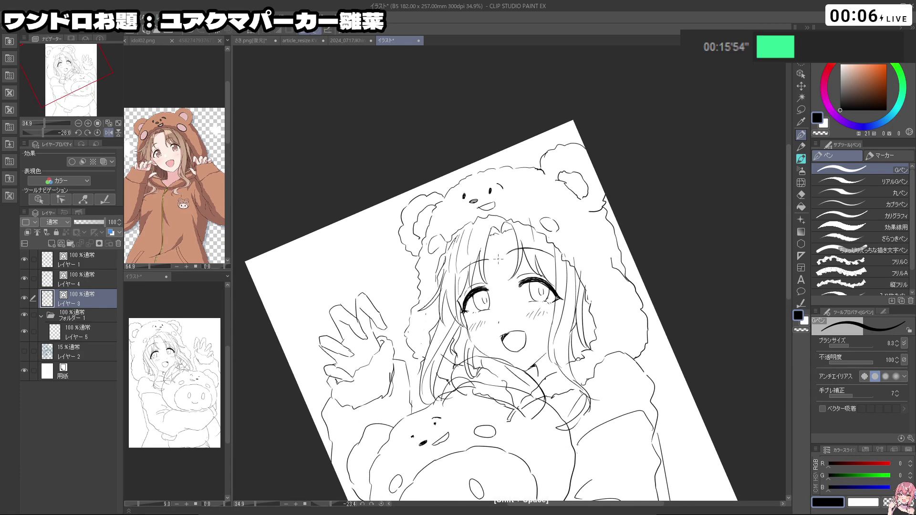
{"action": "key", "text": "c"}
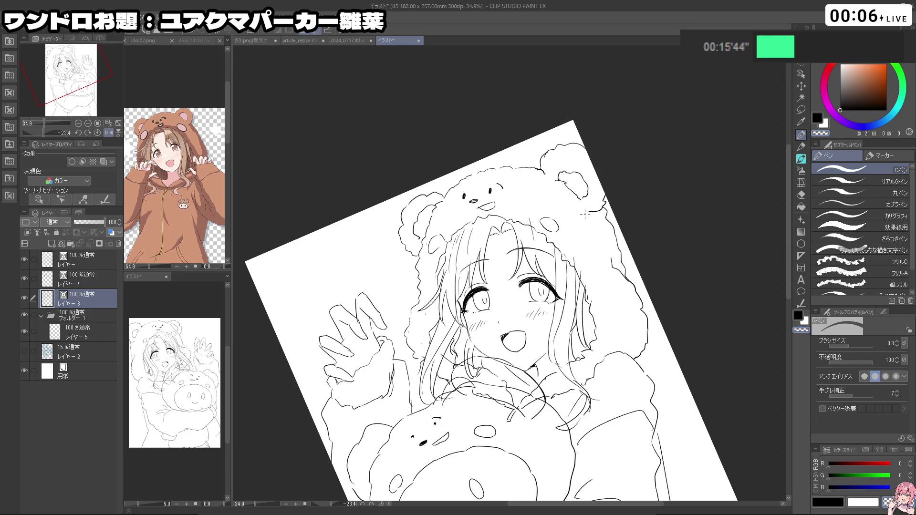
{"action": "scroll", "coordinate": [585, 214], "scroll_direction": "down", "scroll_amount": 4}
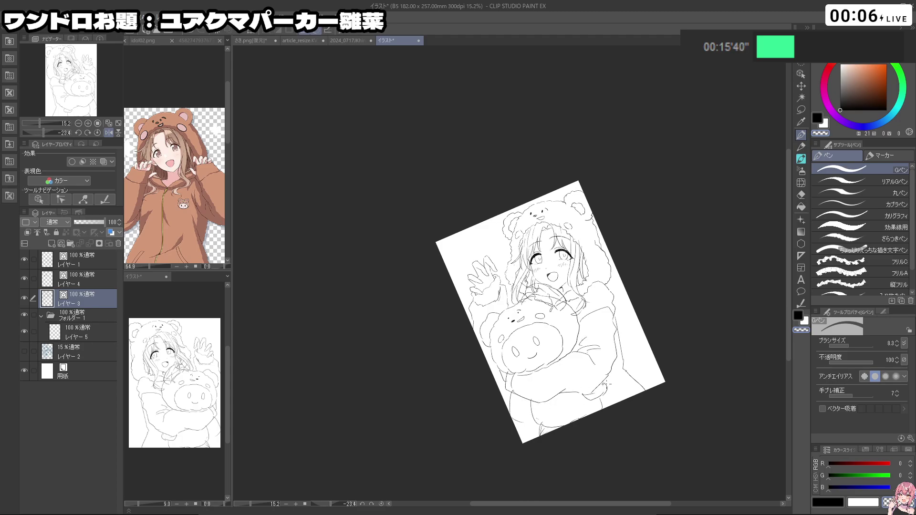
{"action": "key", "text": "ctrl+z"}
{"action": "key", "text": "ctrl+z"}
{"action": "key", "text": "c"}
{"action": "mouse_move", "coordinate": [605, 391]}
{"action": "left_mouse_down"}
{"action": "mouse_move", "coordinate": [642, 423]}
{"action": "mouse_move", "coordinate": [575, 411]}
{"action": "left_mouse_up"}
{"action": "key", "text": "ctrl+z"}
{"action": "key", "text": "c"}
- Try to redraw the hood's inner fur trim beside the hair on the viewer's right
{"action": "key", "text": "shift+space"}
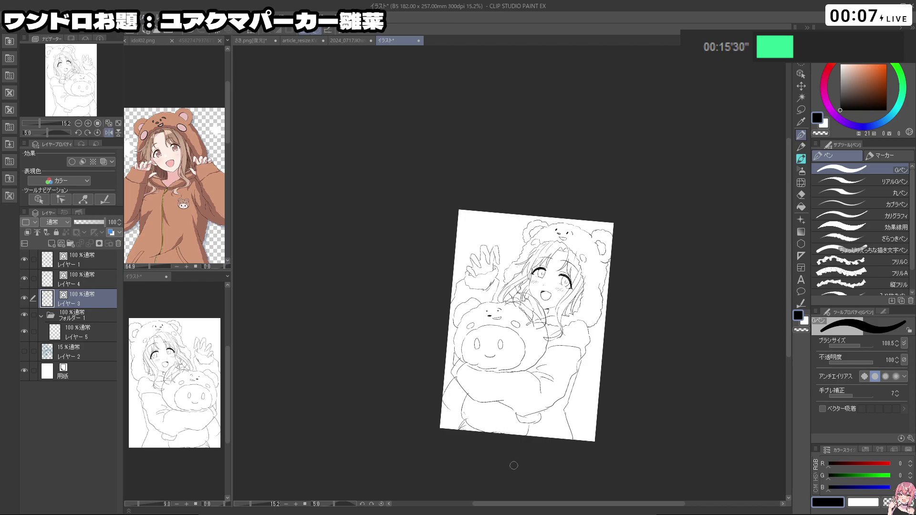
{"action": "key", "text": "ctrl+space"}
{"action": "left_click_drag", "start_coordinate": [494, 339], "coordinate": [517, 362]}
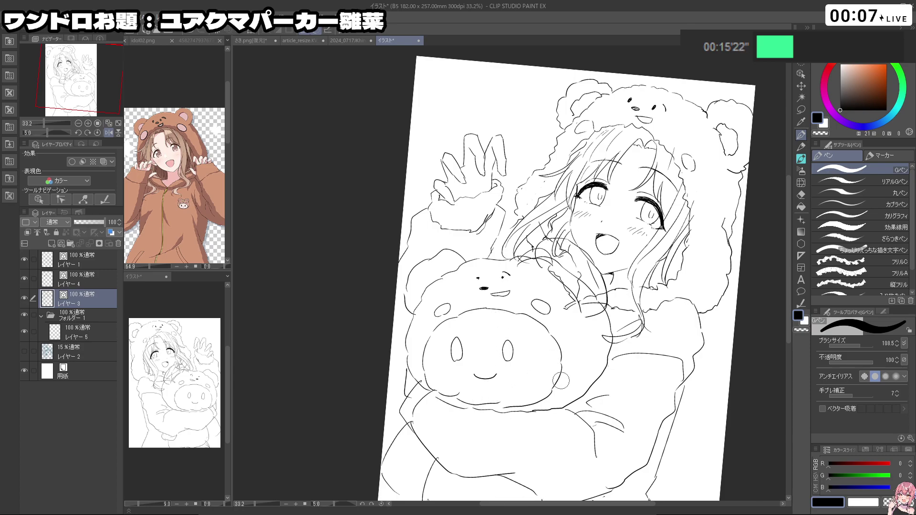
{"action": "key", "text": "ctrl+space"}
{"action": "left_click_drag", "start_coordinate": [700, 237], "coordinate": [613, 228]}
{"action": "key", "text": "space"}
{"action": "left_click_drag", "start_coordinate": [613, 228], "coordinate": [570, 196]}
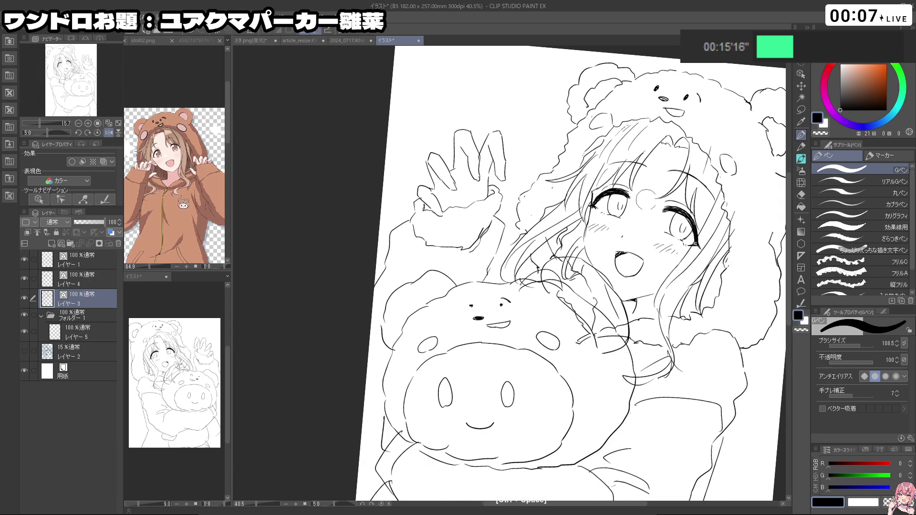
{"action": "left_click_drag", "start_coordinate": [613, 185], "coordinate": [663, 199]}
{"action": "key", "text": "ctrl+z"}
{"action": "mouse_move", "coordinate": [707, 151]}
{"action": "left_mouse_down"}
{"action": "mouse_move", "coordinate": [709, 214]}
{"action": "mouse_move", "coordinate": [740, 224]}
{"action": "left_mouse_up"}
{"action": "key", "text": "c"}
{"action": "mouse_move", "coordinate": [731, 215]}
{"action": "left_mouse_down"}
{"action": "mouse_move", "coordinate": [728, 280]}
{"action": "mouse_move", "coordinate": [718, 288]}
{"action": "left_mouse_up"}
{"action": "key", "text": "c"}
{"action": "mouse_move", "coordinate": [728, 184]}
{"action": "left_mouse_down"}
{"action": "mouse_move", "coordinate": [715, 216]}
{"action": "mouse_move", "coordinate": [737, 220]}
{"action": "left_mouse_up"}
{"action": "key", "text": "ctrl+z"}
{"action": "key", "text": "ctrl+z"}
{"action": "key", "text": "ctrl+z"}
- With the pen at size 4.7, clean up the lines where the hair meets the inner fur trim on the viewer's right
{"action": "key", "text": "c"}
{"action": "left_click_drag", "start_coordinate": [730, 245], "coordinate": [713, 303]}
{"action": "key", "text": "c"}
{"action": "left_click_drag", "start_coordinate": [730, 246], "coordinate": [728, 246]}
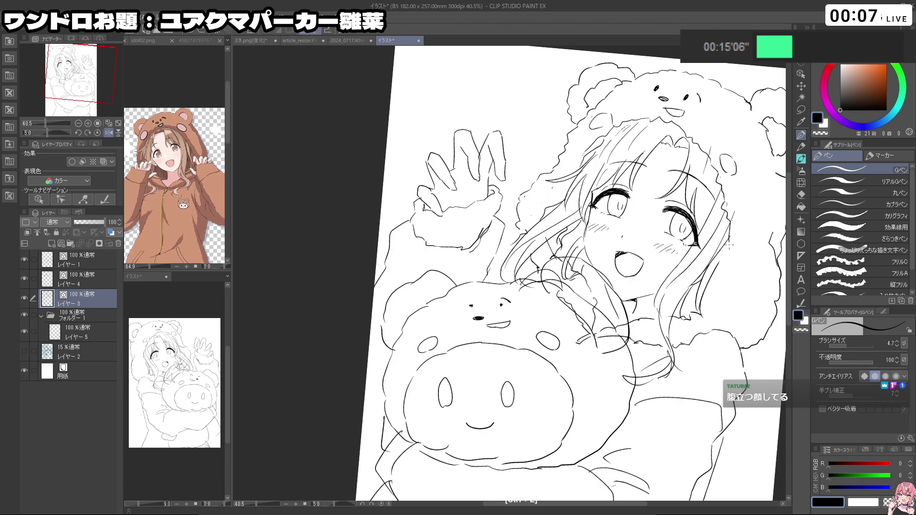
{"action": "left_click_drag", "start_coordinate": [710, 348], "coordinate": [644, 344]}
{"action": "left_click_drag", "start_coordinate": [682, 339], "coordinate": [609, 305]}
{"action": "left_click_drag", "start_coordinate": [648, 273], "coordinate": [674, 274]}
{"action": "left_click_drag", "start_coordinate": [551, 450], "coordinate": [582, 443]}
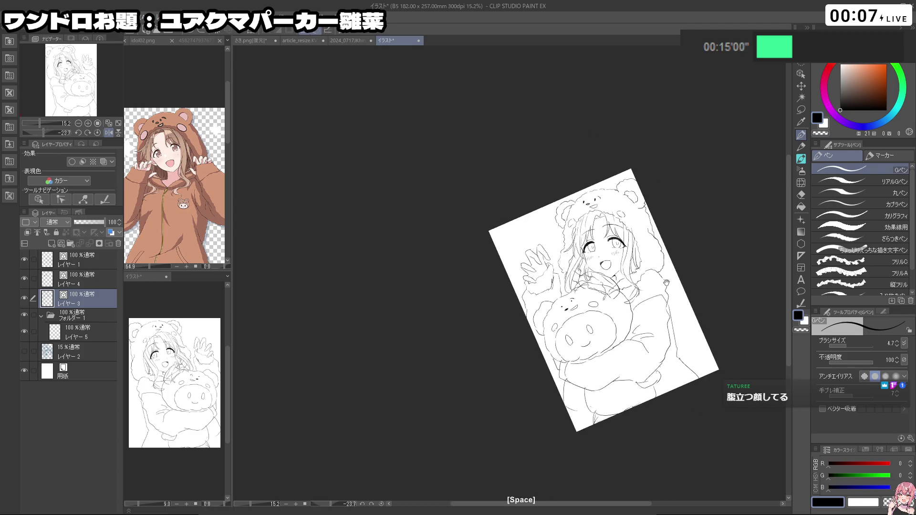
{"action": "left_click_drag", "start_coordinate": [651, 281], "coordinate": [677, 282]}
{"action": "key", "text": "ctrl+z"}
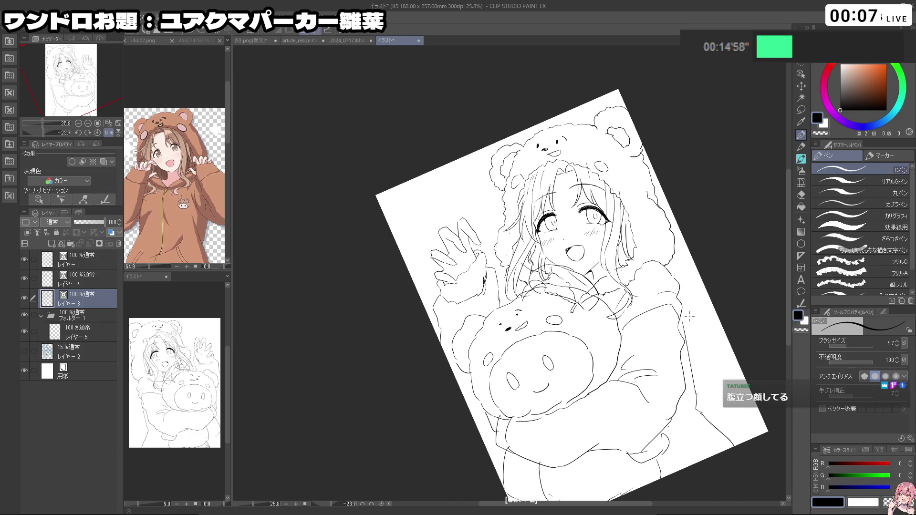
- Lasso the top of the hood together with both bear ears, adjust its placement with a transform, and clear the selection
{"action": "left_click_drag", "start_coordinate": [697, 434], "coordinate": [618, 476]}
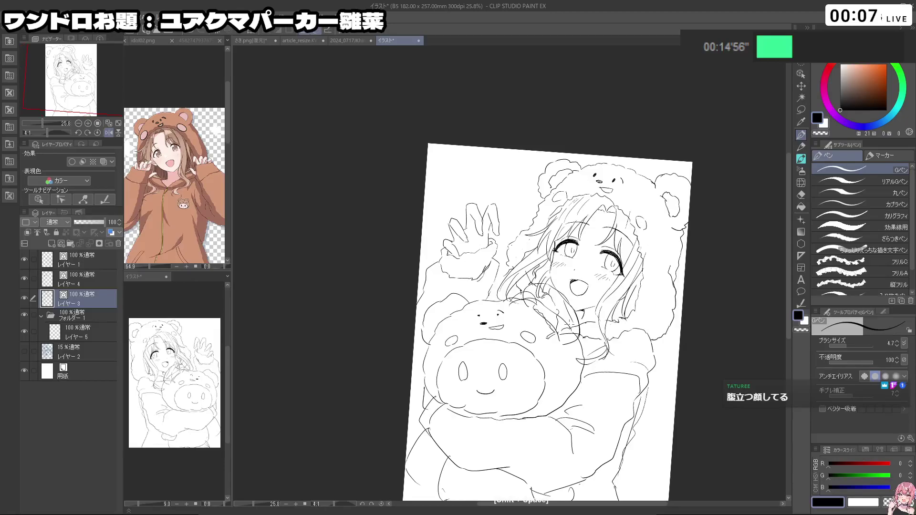
{"action": "left_click_drag", "start_coordinate": [628, 316], "coordinate": [611, 317]}
{"action": "left_click_drag", "start_coordinate": [625, 341], "coordinate": [608, 321]}
{"action": "key", "text": "m"}
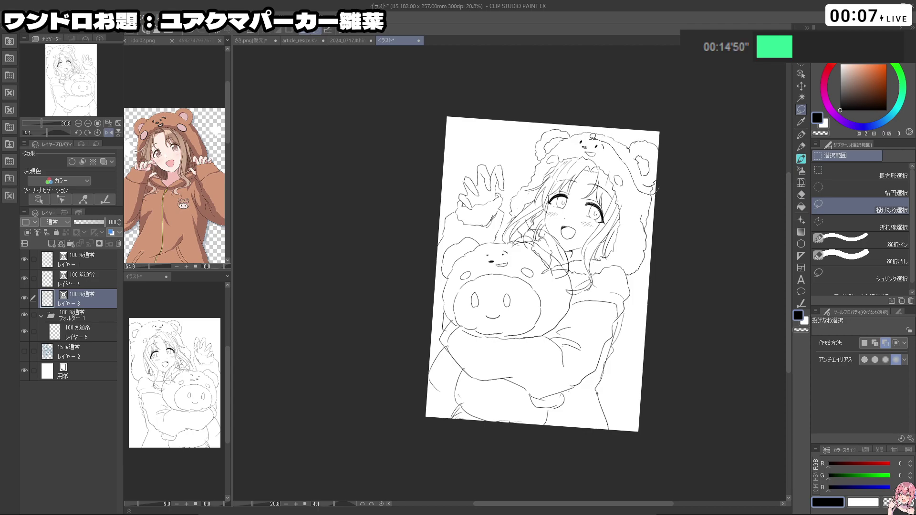
{"action": "mouse_move", "coordinate": [543, 161]}
{"action": "left_mouse_down"}
{"action": "mouse_move", "coordinate": [554, 117]}
{"action": "mouse_move", "coordinate": [687, 164]}
{"action": "mouse_move", "coordinate": [534, 161]}
{"action": "left_mouse_up"}
{"action": "left_click", "coordinate": [590, 210]}
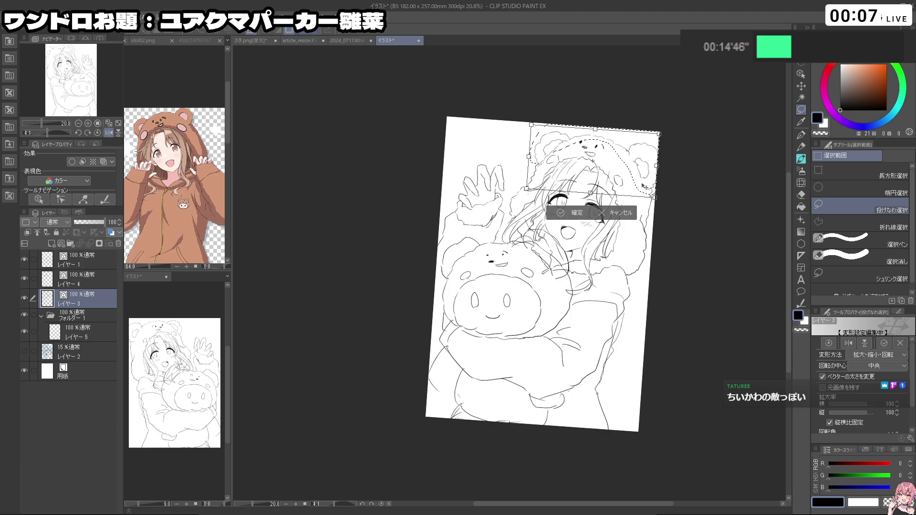
{"action": "left_click", "coordinate": [576, 213]}
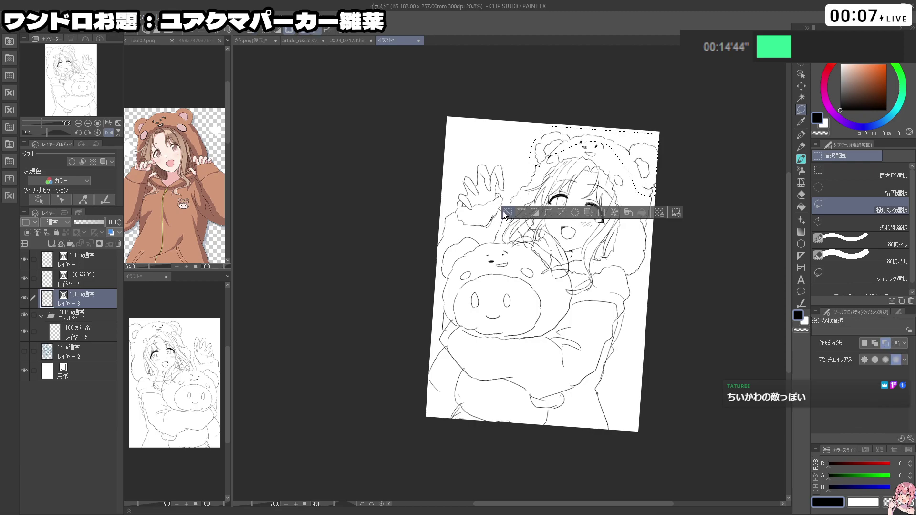
{"action": "left_click", "coordinate": [507, 213]}
{"action": "key", "text": "ctrl+space"}
{"action": "left_click_drag", "start_coordinate": [558, 259], "coordinate": [533, 264]}
{"action": "key", "text": "space"}
{"action": "left_click_drag", "start_coordinate": [556, 269], "coordinate": [548, 236]}
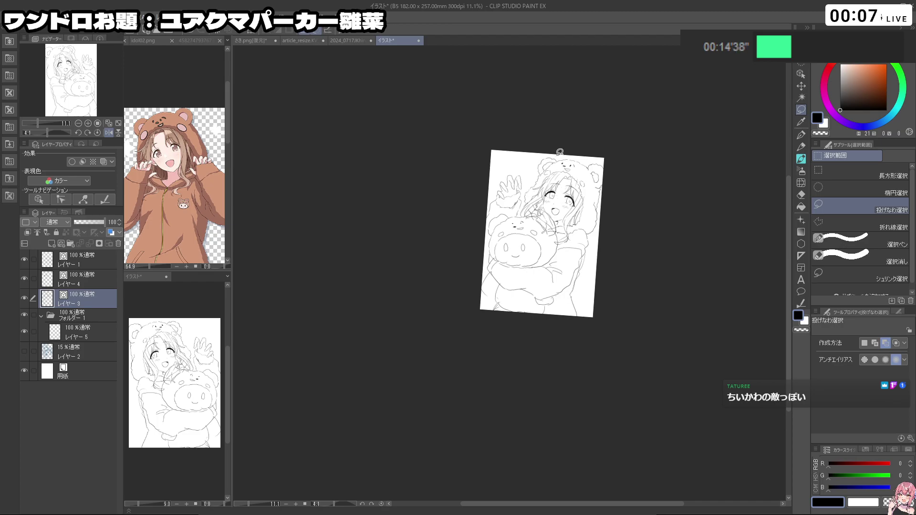
- Lasso the plush's eye on the viewer's left, adjust its placement with a transform on レイヤー 1, and clear the selection
{"action": "key", "text": "ctrl+space"}
{"action": "left_click_drag", "start_coordinate": [517, 231], "coordinate": [556, 231]}
{"action": "left_click_drag", "start_coordinate": [495, 290], "coordinate": [500, 287]}
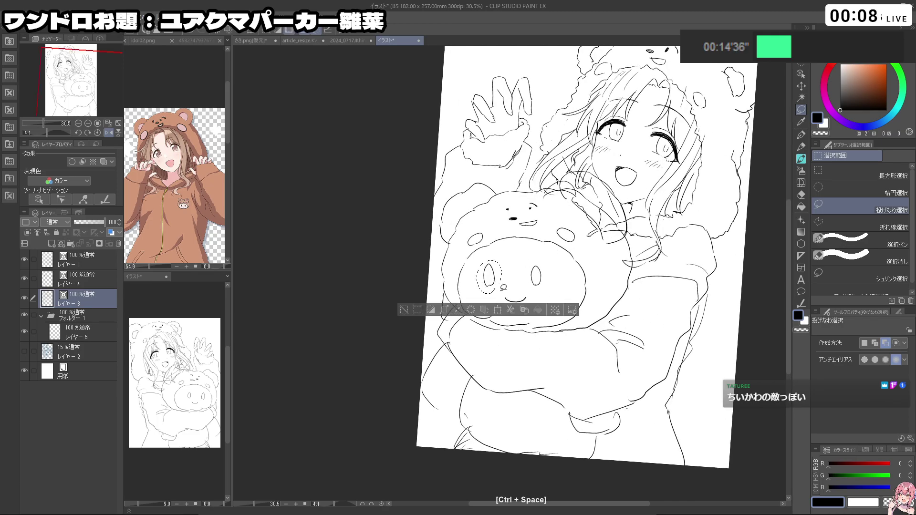
{"action": "left_click", "coordinate": [499, 309]}
{"action": "left_click", "coordinate": [475, 194]}
{"action": "left_click", "coordinate": [106, 278]}
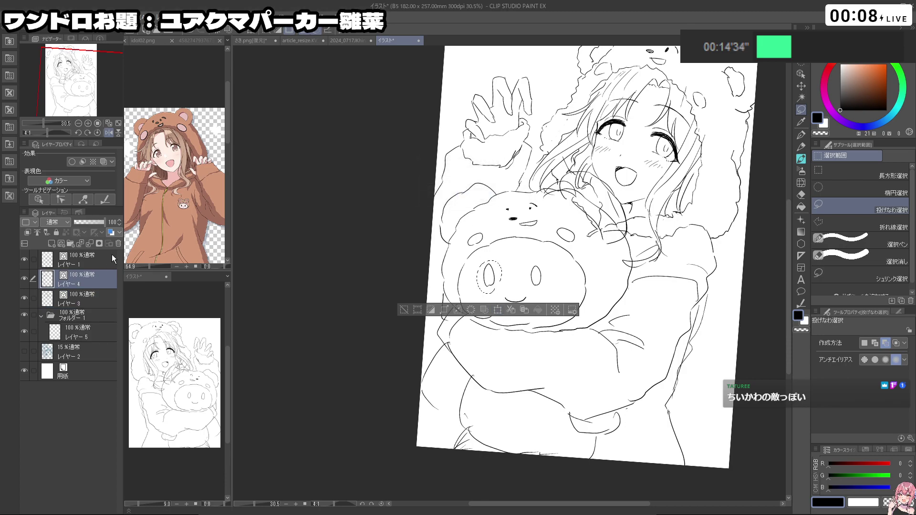
{"action": "left_click", "coordinate": [524, 310]}
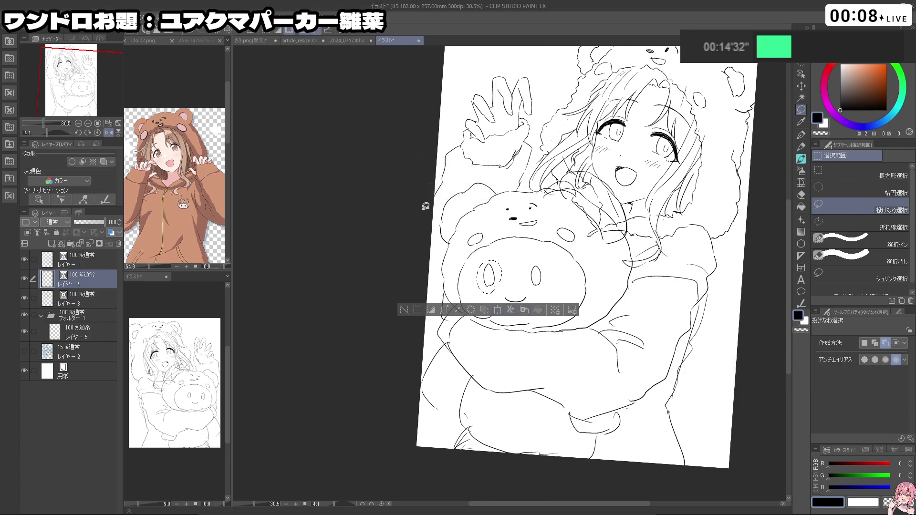
{"action": "left_click", "coordinate": [82, 268]}
{"action": "left_click", "coordinate": [498, 311]}
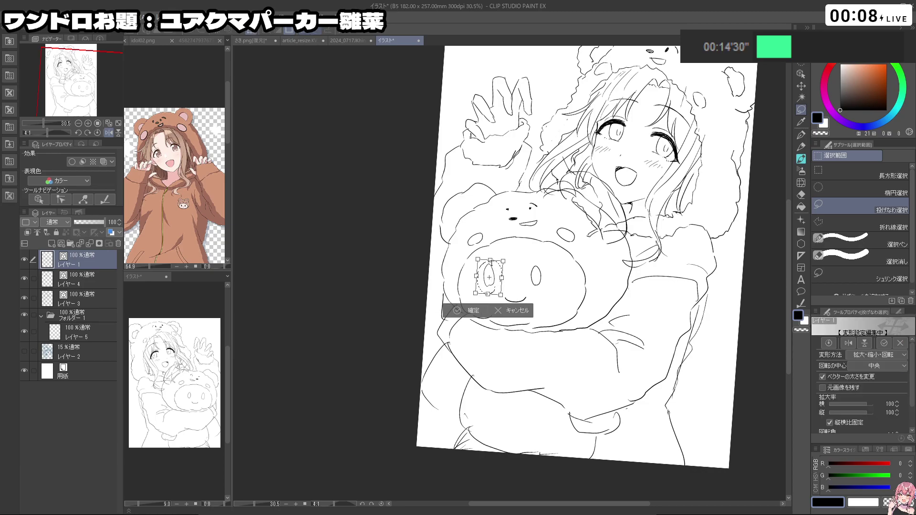
{"action": "left_click", "coordinate": [470, 311]}
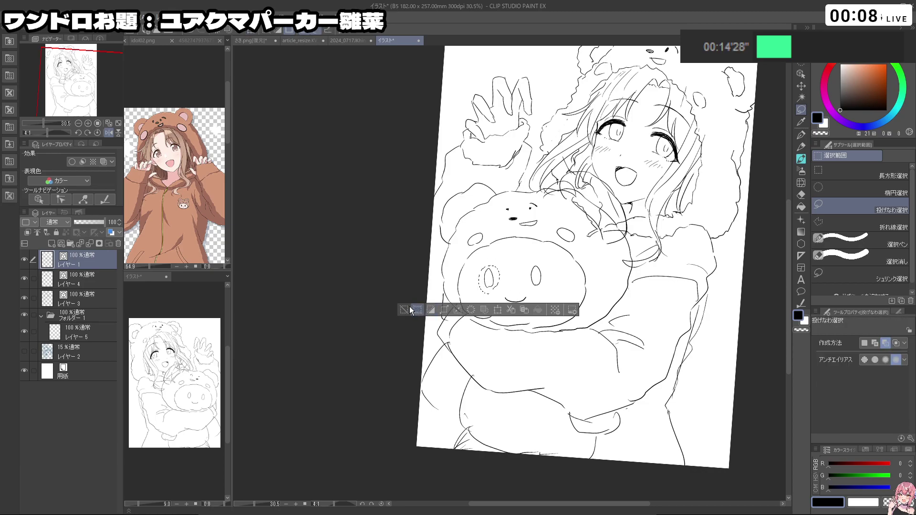
{"action": "key", "text": "ctrl+space"}
{"action": "left_click_drag", "start_coordinate": [599, 267], "coordinate": [551, 269]}
{"action": "key", "text": "space"}
{"action": "left_click_drag", "start_coordinate": [591, 257], "coordinate": [558, 306]}
{"action": "key", "text": "ctrl+space"}
{"action": "key", "text": "space"}
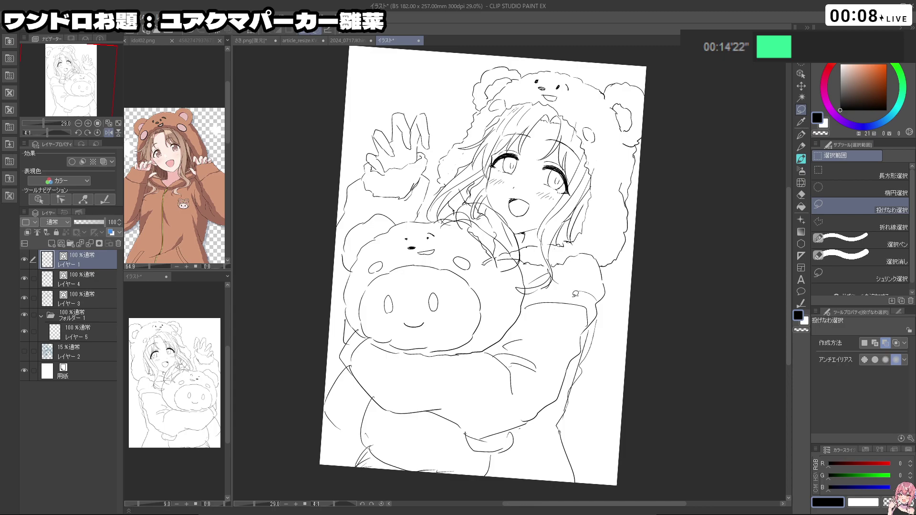
- Sample the hoodie's orange-brown from the reference image and paint the hood's ear and side on the viewer's left with the G-pen on レイヤー 5
{"action": "left_click", "coordinate": [188, 218]}
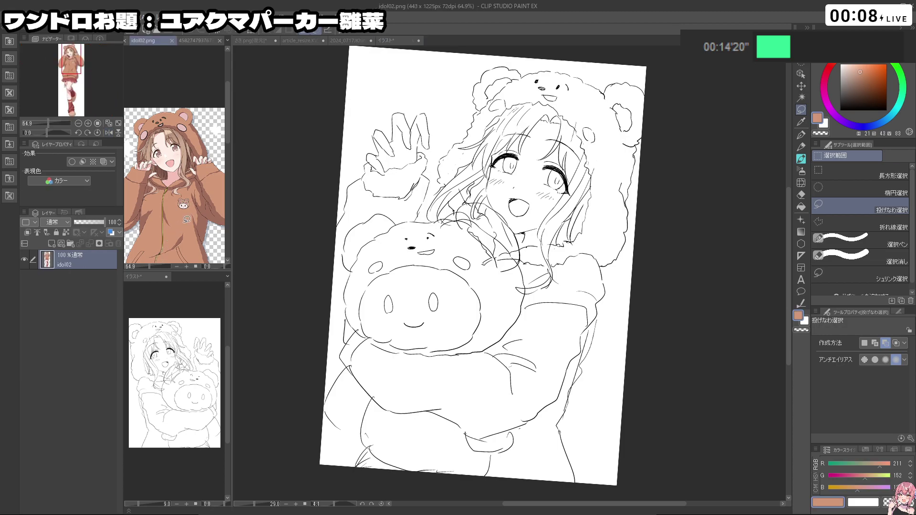
{"action": "left_click", "coordinate": [59, 329]}
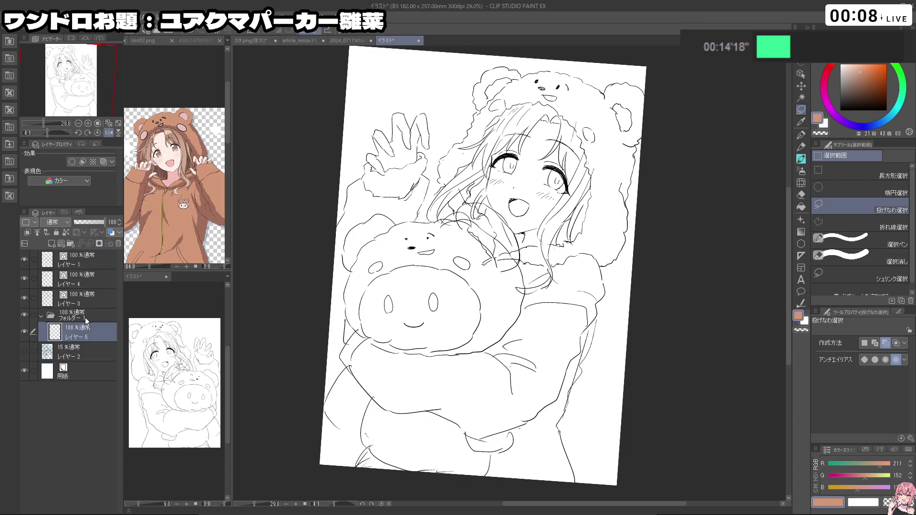
{"action": "key", "text": "shift+space"}
{"action": "left_click_drag", "start_coordinate": [424, 438], "coordinate": [519, 457]}
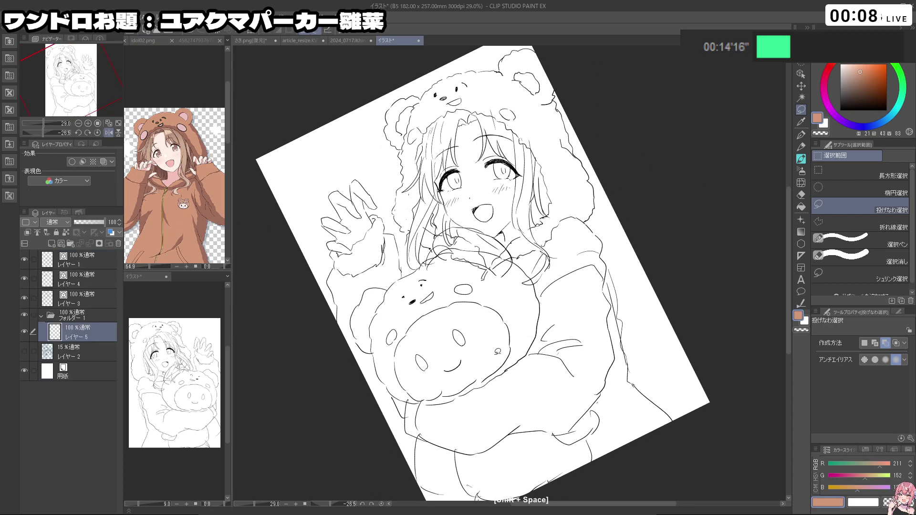
{"action": "mouse_move", "coordinate": [406, 142]}
{"action": "left_mouse_down"}
{"action": "mouse_move", "coordinate": [416, 173]}
{"action": "mouse_move", "coordinate": [402, 163]}
{"action": "mouse_move", "coordinate": [403, 142]}
{"action": "mouse_move", "coordinate": [412, 149]}
{"action": "mouse_move", "coordinate": [392, 132]}
{"action": "mouse_move", "coordinate": [397, 108]}
{"action": "mouse_move", "coordinate": [411, 102]}
{"action": "mouse_move", "coordinate": [404, 125]}
{"action": "mouse_move", "coordinate": [418, 144]}
{"action": "mouse_move", "coordinate": [409, 171]}
{"action": "left_mouse_up"}
{"action": "key", "text": "ctrl+z"}
{"action": "left_click", "coordinate": [798, 139]}
{"action": "key", "text": "ctrl+z"}
{"action": "mouse_move", "coordinate": [406, 179]}
{"action": "left_mouse_down"}
{"action": "mouse_move", "coordinate": [405, 222]}
{"action": "mouse_move", "coordinate": [417, 135]}
{"action": "mouse_move", "coordinate": [411, 179]}
{"action": "mouse_move", "coordinate": [399, 165]}
{"action": "left_mouse_up"}
{"action": "key", "text": "c"}
{"action": "key", "text": "c"}
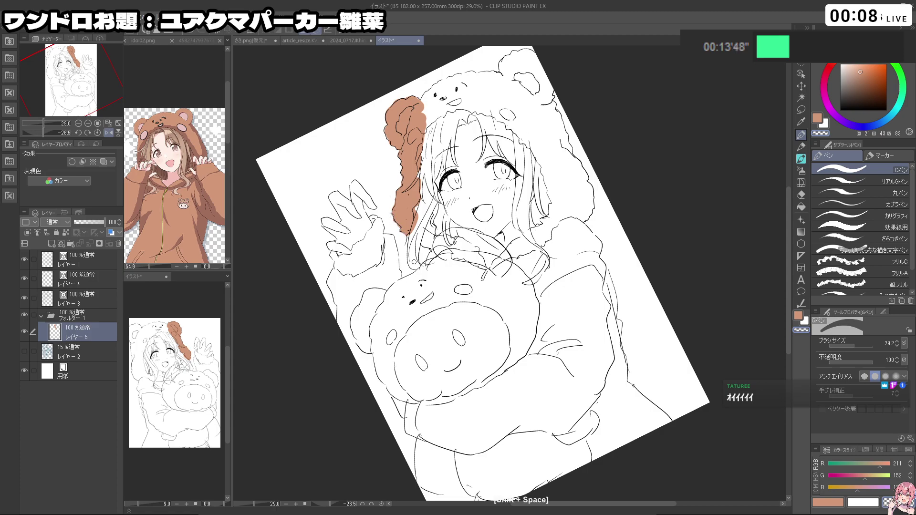
- Use transparent colour to clear the fill from the hair strand overlapping the hood on the viewer's left
{"action": "left_click", "coordinate": [420, 187], "text": "ctrl"}
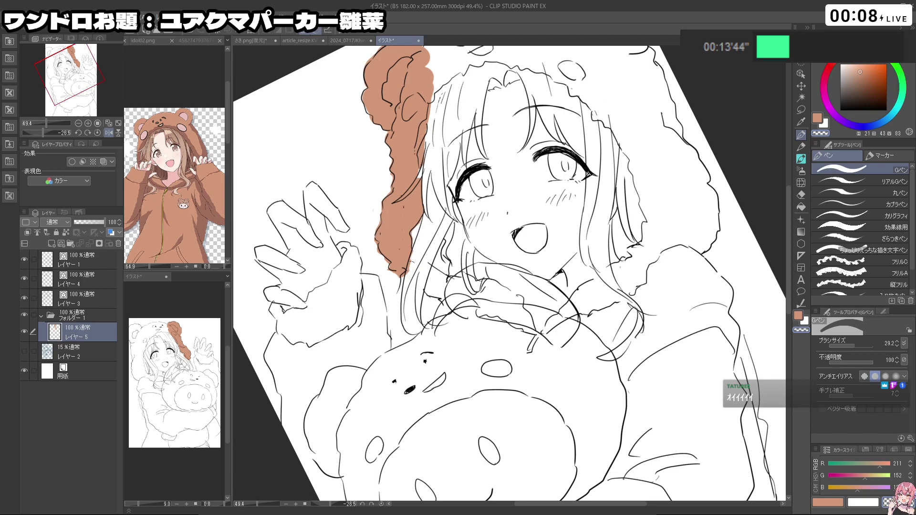
{"action": "left_click_drag", "start_coordinate": [412, 210], "coordinate": [394, 288]}
{"action": "left_click_drag", "start_coordinate": [379, 254], "coordinate": [374, 295]}
{"action": "key", "text": "ctrl+z"}
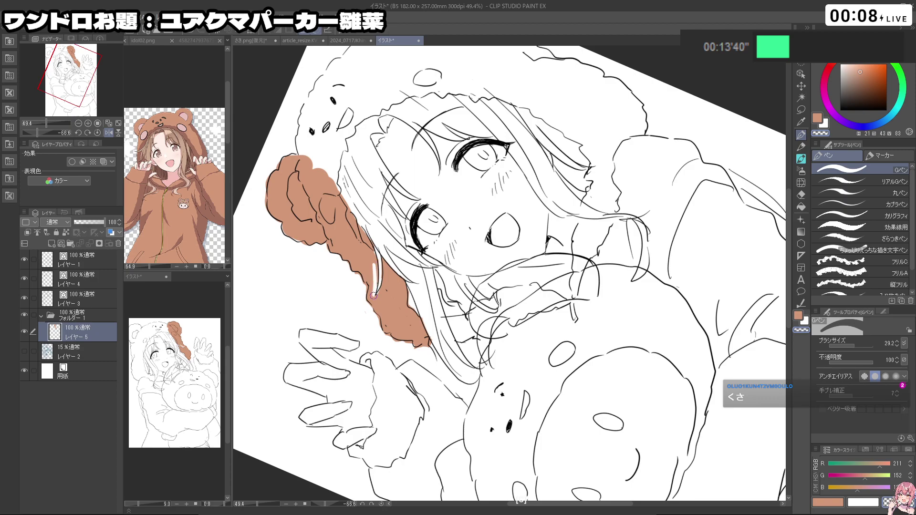
{"action": "key", "text": "ctrl+z"}
{"action": "key", "text": "c"}
{"action": "key", "text": "c"}
{"action": "left_click_drag", "start_coordinate": [379, 260], "coordinate": [379, 285]}
{"action": "key", "text": "c"}
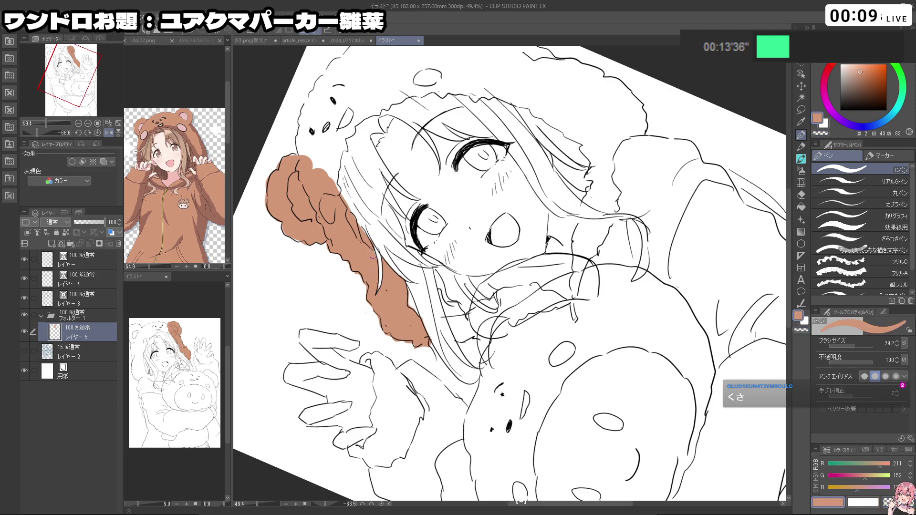
{"action": "key", "text": "c"}
{"action": "key", "text": "c"}
- Fill the crown of the hood around the bear face with the sampled orange-brown, using a 56.2 brush
{"action": "mouse_move", "coordinate": [360, 231]}
{"action": "left_mouse_down", "text": "shift"}
{"action": "mouse_move", "coordinate": [367, 210]}
{"action": "mouse_move", "coordinate": [355, 288]}
{"action": "left_mouse_up", "text": "shift"}
{"action": "mouse_move", "coordinate": [307, 215]}
{"action": "left_mouse_down", "text": "ctrl+alt"}
{"action": "mouse_move", "coordinate": [312, 245]}
{"action": "mouse_move", "coordinate": [274, 228]}
{"action": "mouse_move", "coordinate": [268, 207]}
{"action": "mouse_move", "coordinate": [276, 147]}
{"action": "mouse_move", "coordinate": [305, 100]}
{"action": "left_mouse_up", "text": "ctrl+alt"}
{"action": "key", "text": "ctrl+z"}
{"action": "mouse_move", "coordinate": [284, 184]}
{"action": "left_mouse_down"}
{"action": "mouse_move", "coordinate": [301, 137]}
{"action": "mouse_move", "coordinate": [308, 198]}
{"action": "mouse_move", "coordinate": [293, 215]}
{"action": "mouse_move", "coordinate": [490, 49]}
{"action": "mouse_move", "coordinate": [686, 135]}
{"action": "left_mouse_up"}
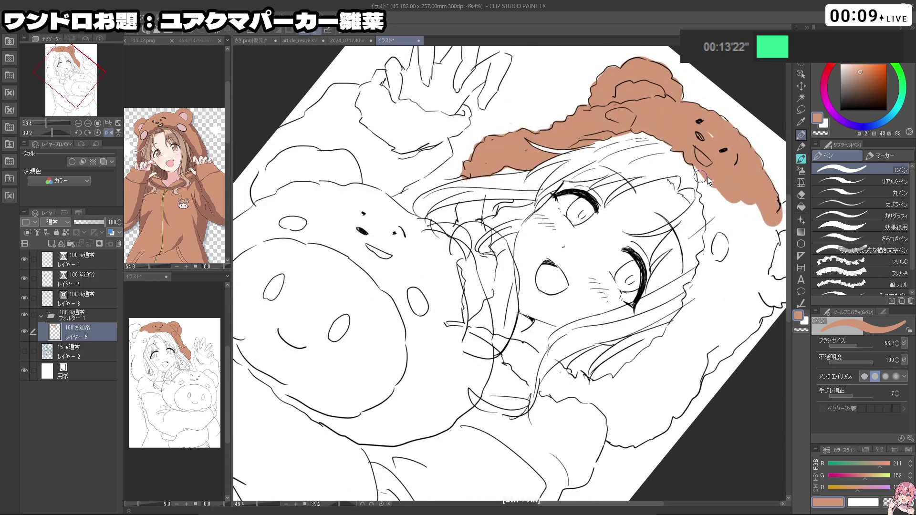
{"action": "key", "text": "ctrl+z"}
- Fill the bear ear on the viewer's right and the upper hood beneath it, enlarging the brush to 153.1
{"action": "mouse_move", "coordinate": [705, 197]}
{"action": "left_mouse_down"}
{"action": "mouse_move", "coordinate": [711, 217]}
{"action": "mouse_move", "coordinate": [712, 207]}
{"action": "left_mouse_up"}
{"action": "left_click_drag", "start_coordinate": [724, 168], "coordinate": [664, 90]}
{"action": "left_click_drag", "start_coordinate": [744, 134], "coordinate": [687, 143]}
{"action": "mouse_move", "coordinate": [715, 155]}
{"action": "left_mouse_down"}
{"action": "mouse_move", "coordinate": [666, 158]}
{"action": "mouse_move", "coordinate": [696, 160]}
{"action": "left_mouse_up"}
{"action": "mouse_move", "coordinate": [643, 160]}
{"action": "left_mouse_down"}
{"action": "mouse_move", "coordinate": [654, 160]}
{"action": "mouse_move", "coordinate": [639, 176]}
{"action": "mouse_move", "coordinate": [680, 206]}
{"action": "mouse_move", "coordinate": [677, 151]}
{"action": "mouse_move", "coordinate": [698, 154]}
{"action": "mouse_move", "coordinate": [659, 256]}
{"action": "left_mouse_up"}
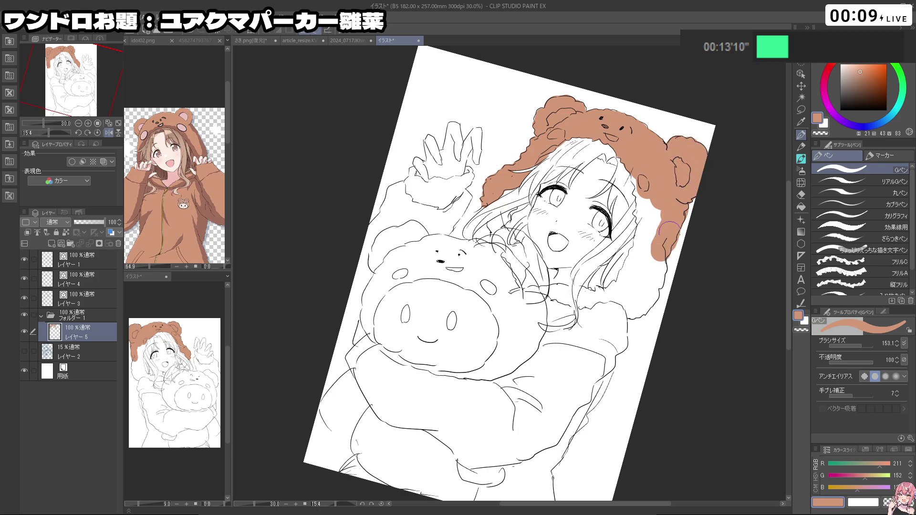
- With the brush at size 76.0, fill the hood's side on the viewer's right down along the hair
{"action": "left_click_drag", "start_coordinate": [697, 215], "coordinate": [693, 216], "text": "ctrl+alt"}
{"action": "mouse_move", "coordinate": [657, 281]}
{"action": "left_mouse_down"}
{"action": "mouse_move", "coordinate": [645, 331]}
{"action": "mouse_move", "coordinate": [462, 414]}
{"action": "mouse_move", "coordinate": [377, 339]}
{"action": "mouse_move", "coordinate": [380, 291]}
{"action": "mouse_move", "coordinate": [394, 305]}
{"action": "mouse_move", "coordinate": [398, 343]}
{"action": "mouse_move", "coordinate": [405, 321]}
{"action": "left_mouse_up"}
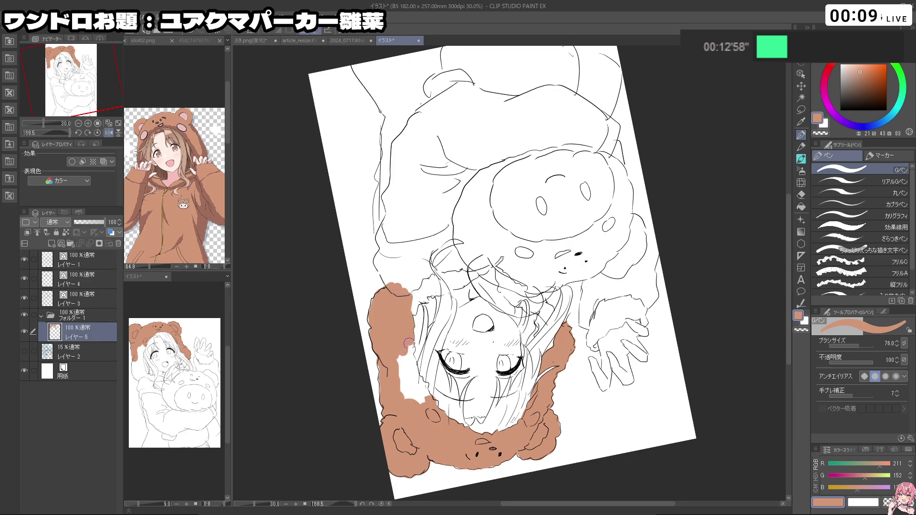
{"action": "mouse_move", "coordinate": [408, 355]}
{"action": "left_mouse_down"}
{"action": "mouse_move", "coordinate": [433, 407]}
{"action": "mouse_move", "coordinate": [403, 381]}
{"action": "left_mouse_up"}
- Paint the hoodie colour around the collar and the hood's lower edge on the viewer's right
{"action": "key", "text": "shift+space"}
{"action": "mouse_move", "coordinate": [422, 203]}
{"action": "left_mouse_down"}
{"action": "mouse_move", "coordinate": [407, 301]}
{"action": "mouse_move", "coordinate": [599, 330]}
{"action": "mouse_move", "coordinate": [609, 311]}
{"action": "left_mouse_up"}
{"action": "mouse_move", "coordinate": [556, 242]}
{"action": "left_mouse_down"}
{"action": "mouse_move", "coordinate": [549, 257]}
{"action": "mouse_move", "coordinate": [558, 243]}
{"action": "mouse_move", "coordinate": [574, 252]}
{"action": "mouse_move", "coordinate": [581, 244]}
{"action": "left_mouse_up"}
{"action": "key", "text": "ctrl+z"}
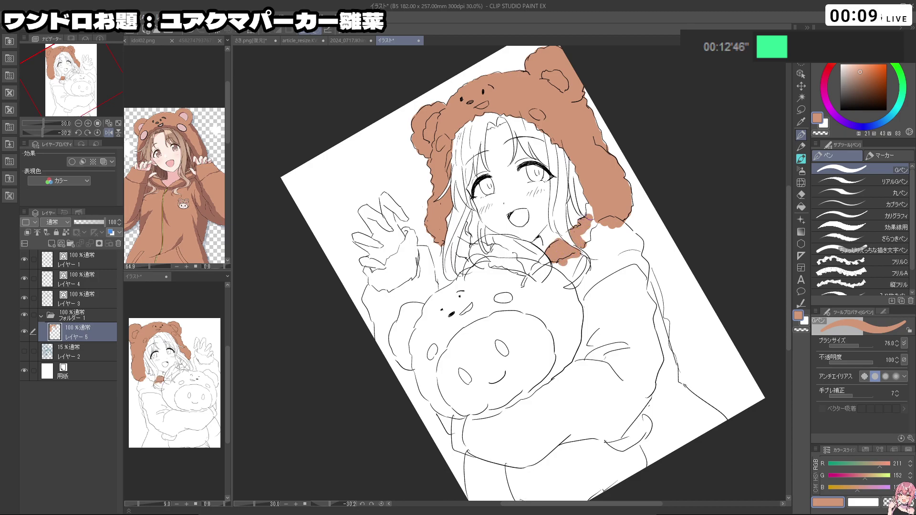
{"action": "left_click_drag", "start_coordinate": [590, 211], "coordinate": [590, 244]}
{"action": "key", "text": "ctrl+z"}
{"action": "left_click_drag", "start_coordinate": [622, 366], "coordinate": [597, 390]}
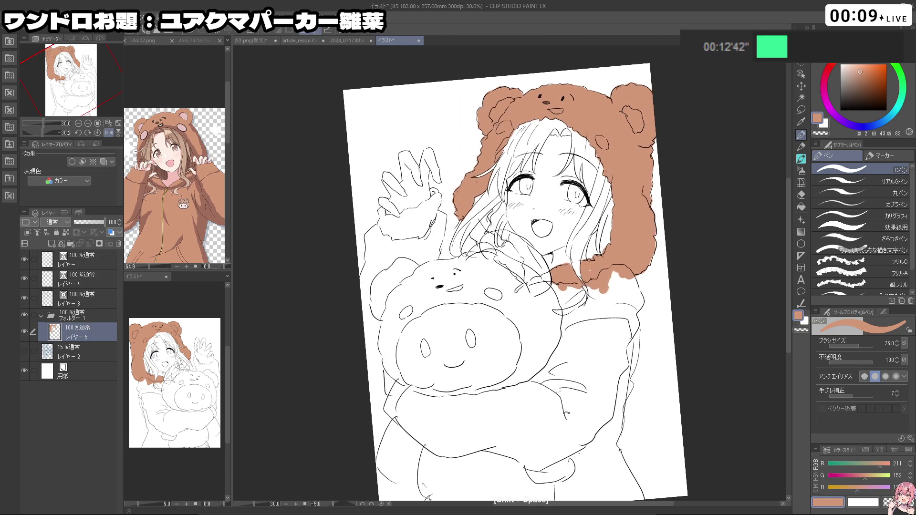
- Fill the shoulder and upper sleeve on the viewer's right with the hoodie colour, erasing overspill with transparent colour
{"action": "mouse_move", "coordinate": [589, 256]}
{"action": "left_mouse_down"}
{"action": "mouse_move", "coordinate": [596, 287]}
{"action": "mouse_move", "coordinate": [577, 326]}
{"action": "mouse_move", "coordinate": [602, 276]}
{"action": "mouse_move", "coordinate": [618, 305]}
{"action": "mouse_move", "coordinate": [630, 257]}
{"action": "mouse_move", "coordinate": [640, 274]}
{"action": "mouse_move", "coordinate": [632, 333]}
{"action": "left_mouse_up"}
{"action": "left_click_drag", "start_coordinate": [646, 287], "coordinate": [648, 256]}
{"action": "left_click", "coordinate": [653, 254]}
{"action": "key", "text": "ctrl+z"}
{"action": "key", "text": "c"}
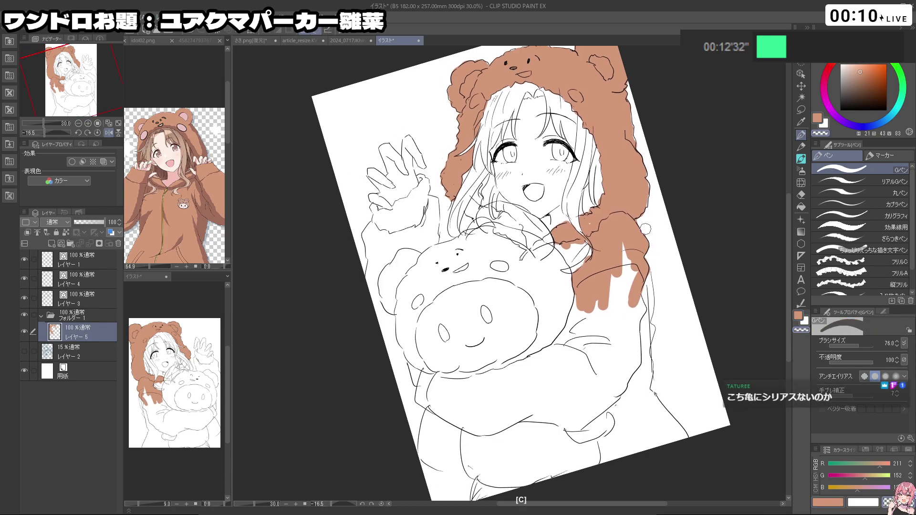
{"action": "mouse_move", "coordinate": [625, 238]}
{"action": "left_mouse_down"}
{"action": "mouse_move", "coordinate": [625, 322]}
{"action": "mouse_move", "coordinate": [641, 310]}
{"action": "mouse_move", "coordinate": [629, 332]}
{"action": "mouse_move", "coordinate": [596, 331]}
{"action": "mouse_move", "coordinate": [578, 318]}
{"action": "mouse_move", "coordinate": [555, 353]}
{"action": "mouse_move", "coordinate": [613, 369]}
{"action": "mouse_move", "coordinate": [632, 330]}
{"action": "mouse_move", "coordinate": [633, 364]}
{"action": "mouse_move", "coordinate": [600, 400]}
{"action": "mouse_move", "coordinate": [659, 226]}
{"action": "left_mouse_up"}
{"action": "key", "text": "ctrl+z"}
{"action": "key", "text": "c"}
- Fill the rest of the hugging arm's sleeve down to the cuff beneath the plush
{"action": "key", "text": "shift+space"}
{"action": "mouse_move", "coordinate": [596, 243]}
{"action": "left_mouse_down"}
{"action": "mouse_move", "coordinate": [602, 301]}
{"action": "mouse_move", "coordinate": [599, 272]}
{"action": "mouse_move", "coordinate": [613, 250]}
{"action": "mouse_move", "coordinate": [620, 315]}
{"action": "left_mouse_up"}
{"action": "mouse_move", "coordinate": [618, 199]}
{"action": "left_mouse_down"}
{"action": "mouse_move", "coordinate": [625, 256]}
{"action": "mouse_move", "coordinate": [658, 226]}
{"action": "mouse_move", "coordinate": [669, 237]}
{"action": "mouse_move", "coordinate": [655, 239]}
{"action": "mouse_move", "coordinate": [630, 284]}
{"action": "mouse_move", "coordinate": [636, 295]}
{"action": "mouse_move", "coordinate": [659, 273]}
{"action": "mouse_move", "coordinate": [642, 327]}
{"action": "left_mouse_up"}
{"action": "mouse_move", "coordinate": [635, 291]}
{"action": "left_mouse_down"}
{"action": "mouse_move", "coordinate": [625, 334]}
{"action": "mouse_move", "coordinate": [602, 350]}
{"action": "mouse_move", "coordinate": [586, 381]}
{"action": "mouse_move", "coordinate": [602, 398]}
{"action": "mouse_move", "coordinate": [627, 375]}
{"action": "mouse_move", "coordinate": [650, 307]}
{"action": "mouse_move", "coordinate": [649, 346]}
{"action": "mouse_move", "coordinate": [623, 368]}
{"action": "left_mouse_up"}
{"action": "left_click_drag", "start_coordinate": [629, 320], "coordinate": [608, 380]}
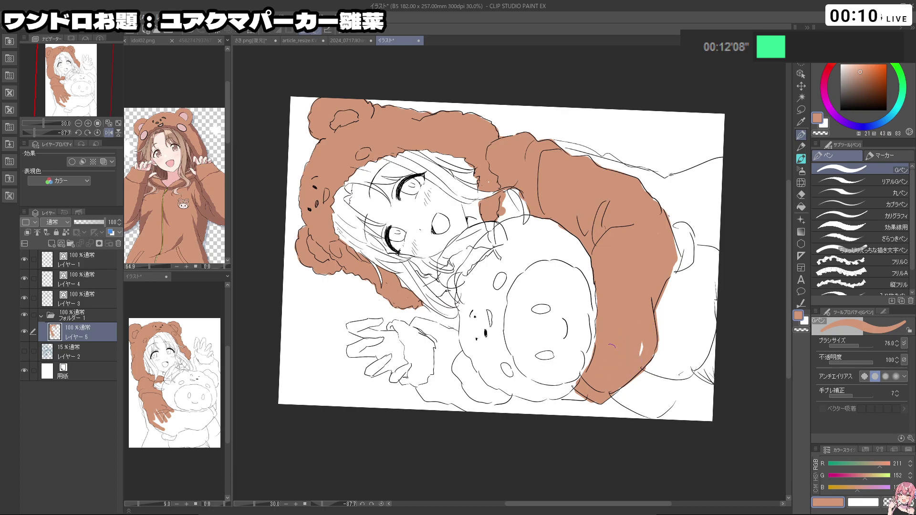
{"action": "key", "text": "shift+space"}
{"action": "mouse_move", "coordinate": [630, 337]}
{"action": "left_mouse_down"}
{"action": "mouse_move", "coordinate": [428, 403]}
{"action": "mouse_move", "coordinate": [454, 229]}
{"action": "left_mouse_up"}
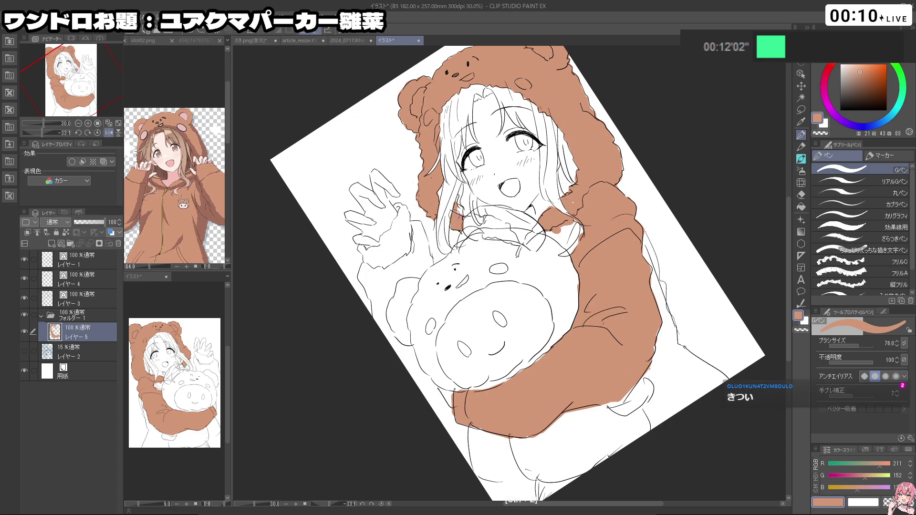
- Paint the hoodie colour in the gaps beside the hair and neck on the viewer's left
{"action": "key", "text": "shift+space"}
{"action": "mouse_move", "coordinate": [440, 209]}
{"action": "left_mouse_down"}
{"action": "mouse_move", "coordinate": [414, 274]}
{"action": "mouse_move", "coordinate": [448, 346]}
{"action": "mouse_move", "coordinate": [479, 343]}
{"action": "mouse_move", "coordinate": [486, 353]}
{"action": "mouse_move", "coordinate": [465, 325]}
{"action": "mouse_move", "coordinate": [540, 315]}
{"action": "mouse_move", "coordinate": [500, 280]}
{"action": "left_mouse_up"}
{"action": "key", "text": "ctrl+z"}
{"action": "key", "text": "shift+space"}
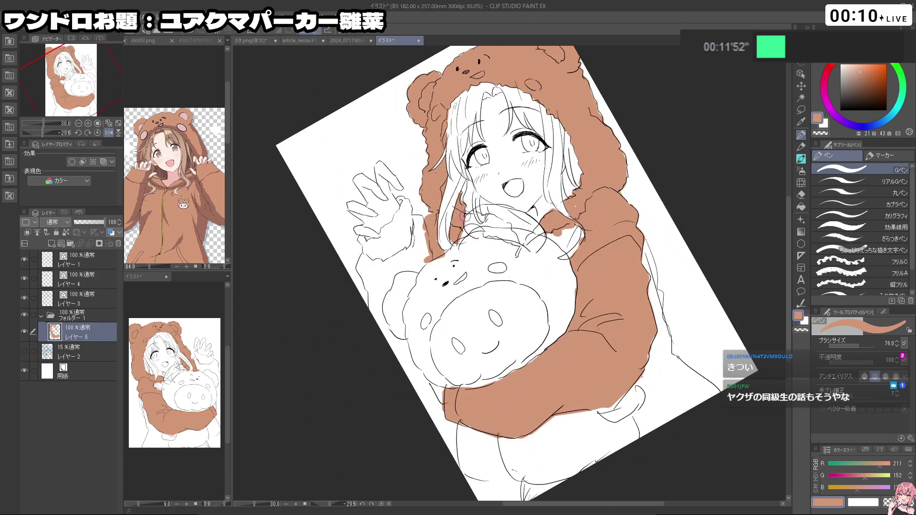
{"action": "key", "text": "c"}
{"action": "left_click_drag", "start_coordinate": [461, 233], "coordinate": [464, 242]}
{"action": "key", "text": "ctrl+z"}
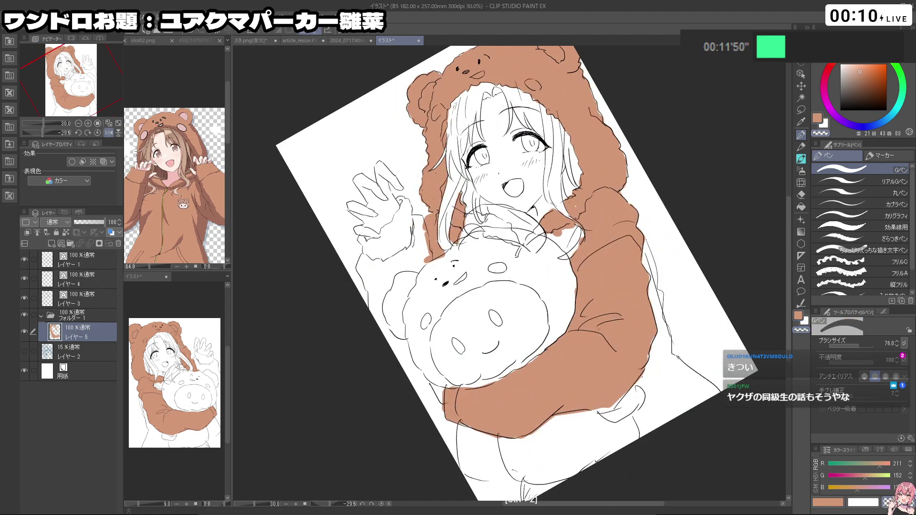
- Fill the raised arm's cuff and sleeve and the hoodie's side behind the plush on the viewer's left
{"action": "key", "text": "shift+space"}
{"action": "left_click_drag", "start_coordinate": [364, 242], "coordinate": [379, 240]}
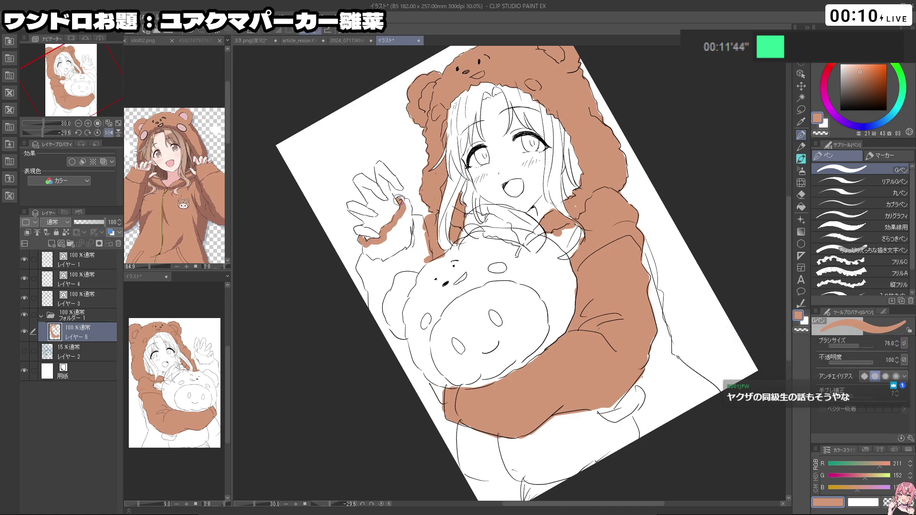
{"action": "mouse_move", "coordinate": [406, 203]}
{"action": "left_mouse_down"}
{"action": "mouse_move", "coordinate": [408, 228]}
{"action": "mouse_move", "coordinate": [416, 220]}
{"action": "mouse_move", "coordinate": [429, 241]}
{"action": "left_mouse_up"}
{"action": "mouse_move", "coordinate": [367, 258]}
{"action": "left_mouse_down"}
{"action": "mouse_move", "coordinate": [389, 250]}
{"action": "mouse_move", "coordinate": [399, 224]}
{"action": "mouse_move", "coordinate": [396, 258]}
{"action": "mouse_move", "coordinate": [421, 238]}
{"action": "mouse_move", "coordinate": [389, 280]}
{"action": "mouse_move", "coordinate": [381, 326]}
{"action": "mouse_move", "coordinate": [436, 409]}
{"action": "left_mouse_up"}
{"action": "mouse_move", "coordinate": [377, 315]}
{"action": "left_mouse_down"}
{"action": "mouse_move", "coordinate": [367, 267]}
{"action": "mouse_move", "coordinate": [399, 263]}
{"action": "left_mouse_up"}
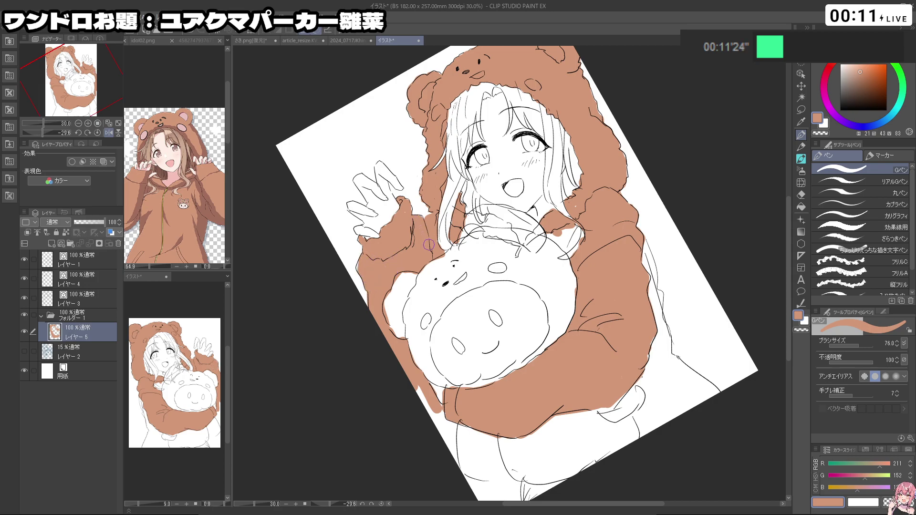
- Fill the remaining hoodie beside the plush and the lower torso below the hugging arm
{"action": "left_click_drag", "start_coordinate": [429, 245], "coordinate": [414, 389]}
{"action": "mouse_move", "coordinate": [642, 448]}
{"action": "left_mouse_down"}
{"action": "mouse_move", "coordinate": [527, 485]}
{"action": "mouse_move", "coordinate": [415, 420]}
{"action": "mouse_move", "coordinate": [429, 427]}
{"action": "mouse_move", "coordinate": [432, 459]}
{"action": "mouse_move", "coordinate": [346, 390]}
{"action": "mouse_move", "coordinate": [364, 438]}
{"action": "mouse_move", "coordinate": [367, 429]}
{"action": "left_mouse_up"}
{"action": "mouse_move", "coordinate": [626, 339]}
{"action": "left_mouse_down"}
{"action": "mouse_move", "coordinate": [640, 281]}
{"action": "mouse_move", "coordinate": [642, 379]}
{"action": "left_mouse_up"}
{"action": "mouse_move", "coordinate": [646, 280]}
{"action": "left_mouse_down"}
{"action": "mouse_move", "coordinate": [641, 353]}
{"action": "mouse_move", "coordinate": [599, 448]}
{"action": "mouse_move", "coordinate": [601, 473]}
{"action": "mouse_move", "coordinate": [623, 453]}
{"action": "mouse_move", "coordinate": [642, 375]}
{"action": "mouse_move", "coordinate": [678, 444]}
{"action": "mouse_move", "coordinate": [653, 436]}
{"action": "left_mouse_up"}
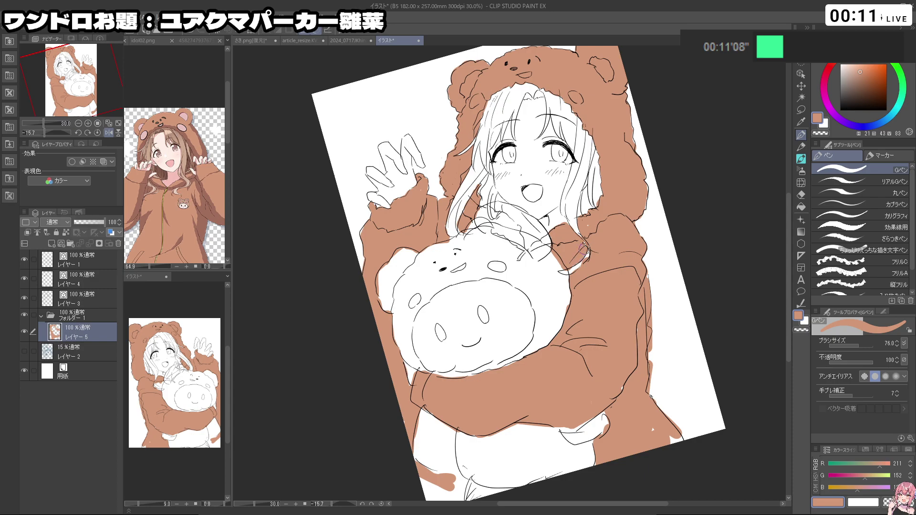
{"action": "left_click_drag", "start_coordinate": [640, 406], "coordinate": [640, 352]}
- Touch up the hoodie fill around the collar, hair and lower torso, alternating between the fill colour and transparency
{"action": "left_click_drag", "start_coordinate": [462, 192], "coordinate": [510, 190]}
{"action": "left_click_drag", "start_coordinate": [469, 193], "coordinate": [471, 242]}
{"action": "left_click_drag", "start_coordinate": [464, 286], "coordinate": [363, 286], "text": "ctrl"}
{"action": "left_click_drag", "start_coordinate": [518, 441], "coordinate": [391, 406], "text": "shift"}
{"action": "left_click_drag", "start_coordinate": [520, 210], "coordinate": [492, 241], "text": "ctrl"}
{"action": "key", "text": "ctrl+z"}
{"action": "left_click_drag", "start_coordinate": [447, 265], "coordinate": [443, 317]}
{"action": "key", "text": "c"}
{"action": "key", "text": "c"}
{"action": "left_click_drag", "start_coordinate": [545, 276], "coordinate": [495, 276], "text": "ctrl"}
{"action": "left_click_drag", "start_coordinate": [520, 267], "coordinate": [483, 441]}
{"action": "key", "text": "c"}
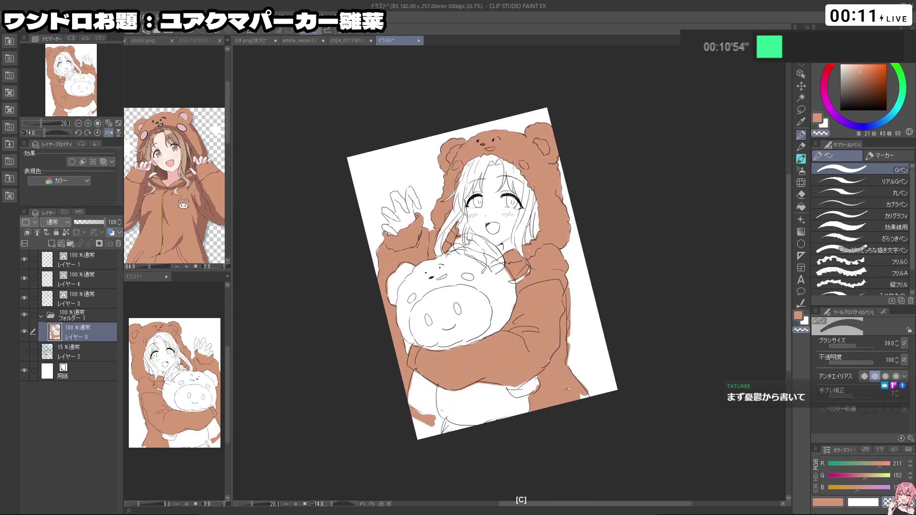
{"action": "key", "text": "c"}
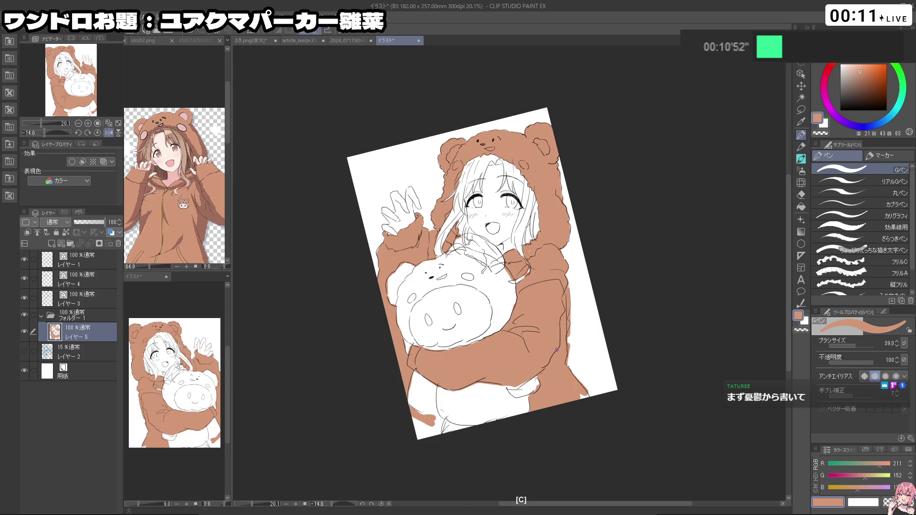
- Sample the light brown hair colour from the reference image and add a new layer directly below レイヤー 5
{"action": "left_click", "coordinate": [187, 157]}
{"action": "right_click", "coordinate": [187, 158]}
{"action": "left_click", "coordinate": [268, 148]}
{"action": "left_click", "coordinate": [52, 245]}
{"action": "mouse_move", "coordinate": [70, 336]}
{"action": "left_mouse_down"}
{"action": "mouse_move", "coordinate": [82, 362]}
{"action": "mouse_move", "coordinate": [83, 342]}
{"action": "left_mouse_up"}
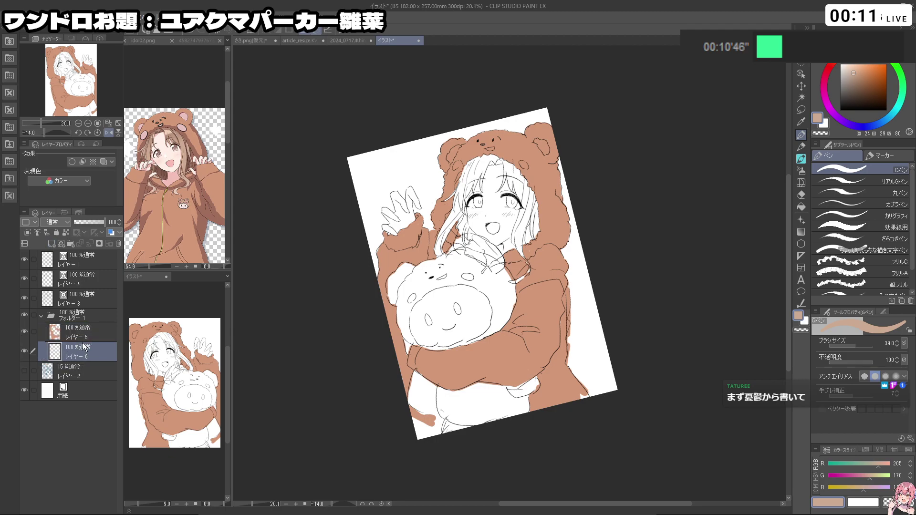
- Paint the light brown base colour on the hair under the hood on the viewer's left
{"action": "left_click_drag", "start_coordinate": [478, 172], "coordinate": [511, 173]}
{"action": "mouse_move", "coordinate": [439, 207]}
{"action": "left_mouse_down"}
{"action": "mouse_move", "coordinate": [464, 147]}
{"action": "mouse_move", "coordinate": [475, 147]}
{"action": "mouse_move", "coordinate": [473, 165]}
{"action": "left_mouse_up"}
{"action": "mouse_move", "coordinate": [410, 288]}
{"action": "left_mouse_down"}
{"action": "mouse_move", "coordinate": [632, 208]}
{"action": "mouse_move", "coordinate": [623, 194]}
{"action": "left_mouse_up"}
{"action": "left_click_drag", "start_coordinate": [586, 279], "coordinate": [587, 328]}
{"action": "mouse_move", "coordinate": [578, 311]}
{"action": "left_mouse_down"}
{"action": "mouse_move", "coordinate": [575, 326]}
{"action": "mouse_move", "coordinate": [587, 223]}
{"action": "mouse_move", "coordinate": [435, 220]}
{"action": "left_mouse_up"}
{"action": "key", "text": "ctrl+z"}
{"action": "key", "text": "shift+space"}
{"action": "left_click_drag", "start_coordinate": [437, 281], "coordinate": [443, 289]}
{"action": "key", "text": "ctrl+z"}
{"action": "mouse_move", "coordinate": [437, 275]}
{"action": "left_mouse_down"}
{"action": "mouse_move", "coordinate": [445, 291]}
{"action": "mouse_move", "coordinate": [405, 282]}
{"action": "mouse_move", "coordinate": [430, 341]}
{"action": "left_mouse_up"}
{"action": "mouse_move", "coordinate": [430, 341]}
{"action": "left_mouse_down"}
{"action": "mouse_move", "coordinate": [441, 304]}
{"action": "mouse_move", "coordinate": [462, 344]}
{"action": "left_mouse_up"}
- Refine the hair colour along the face and fill the front bangs on the viewer's left
{"action": "key", "text": "ctrl+space"}
{"action": "left_click_drag", "start_coordinate": [515, 321], "coordinate": [477, 322]}
{"action": "key", "text": "shift+space"}
{"action": "mouse_move", "coordinate": [458, 281]}
{"action": "left_mouse_down"}
{"action": "mouse_move", "coordinate": [485, 322]}
{"action": "mouse_move", "coordinate": [563, 292]}
{"action": "mouse_move", "coordinate": [565, 319]}
{"action": "mouse_move", "coordinate": [578, 319]}
{"action": "left_mouse_up"}
{"action": "key", "text": "ctrl+space"}
{"action": "key", "text": "ctrl+space"}
{"action": "key", "text": "ctrl+z"}
{"action": "left_click_drag", "start_coordinate": [536, 283], "coordinate": [537, 282]}
{"action": "key", "text": "ctrl+alt"}
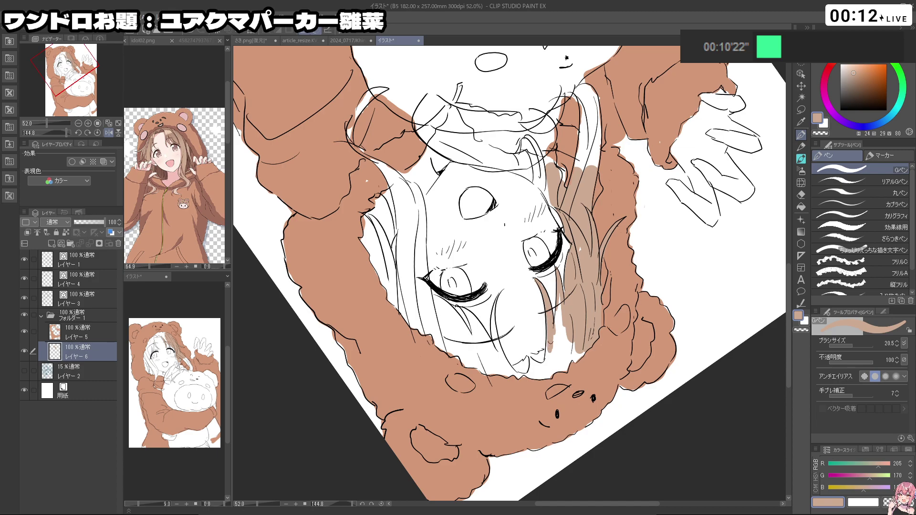
{"action": "key", "text": "ctrl+alt"}
{"action": "mouse_move", "coordinate": [559, 349]}
{"action": "left_mouse_down"}
{"action": "mouse_move", "coordinate": [569, 348]}
{"action": "mouse_move", "coordinate": [556, 365]}
{"action": "mouse_move", "coordinate": [599, 333]}
{"action": "left_mouse_up"}
{"action": "key", "text": "shift+space"}
{"action": "left_click_drag", "start_coordinate": [593, 374], "coordinate": [491, 165]}
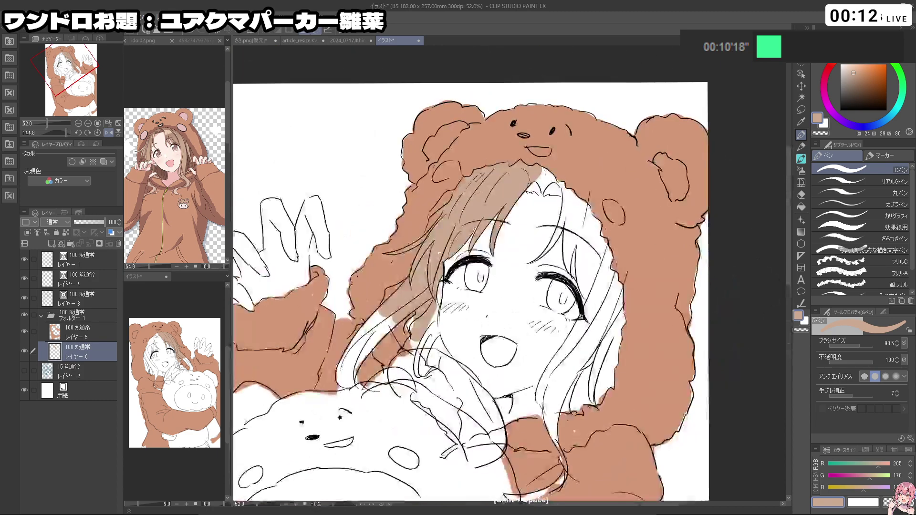
{"action": "left_click_drag", "start_coordinate": [544, 504], "coordinate": [485, 265]}
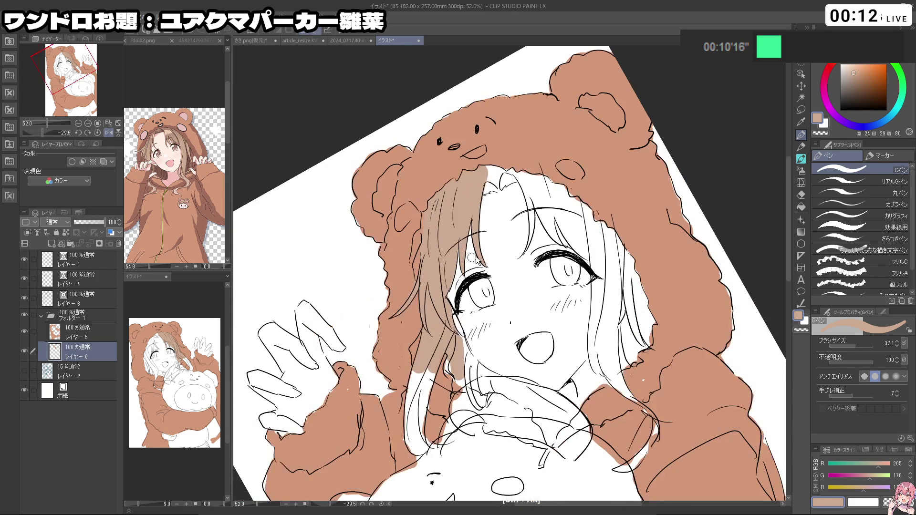
- Fill the small hair area at the centre parting with the brush at size 16.5
{"action": "key", "text": "shift+space"}
{"action": "mouse_move", "coordinate": [501, 181]}
{"action": "left_mouse_down"}
{"action": "mouse_move", "coordinate": [433, 221]}
{"action": "mouse_move", "coordinate": [427, 327]}
{"action": "mouse_move", "coordinate": [585, 324]}
{"action": "left_mouse_up"}
{"action": "key", "text": "ctrl+alt"}
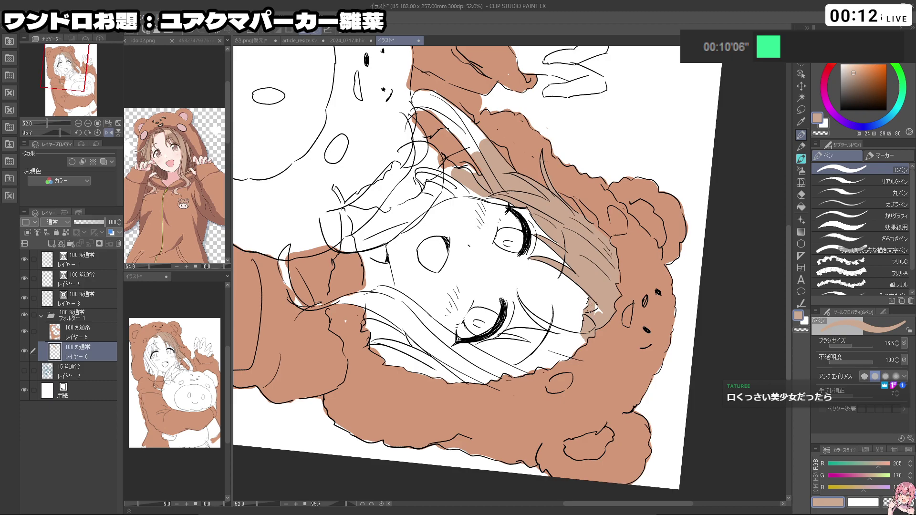
{"action": "left_click_drag", "start_coordinate": [599, 307], "coordinate": [507, 312]}
{"action": "key", "text": "ctrl+z"}
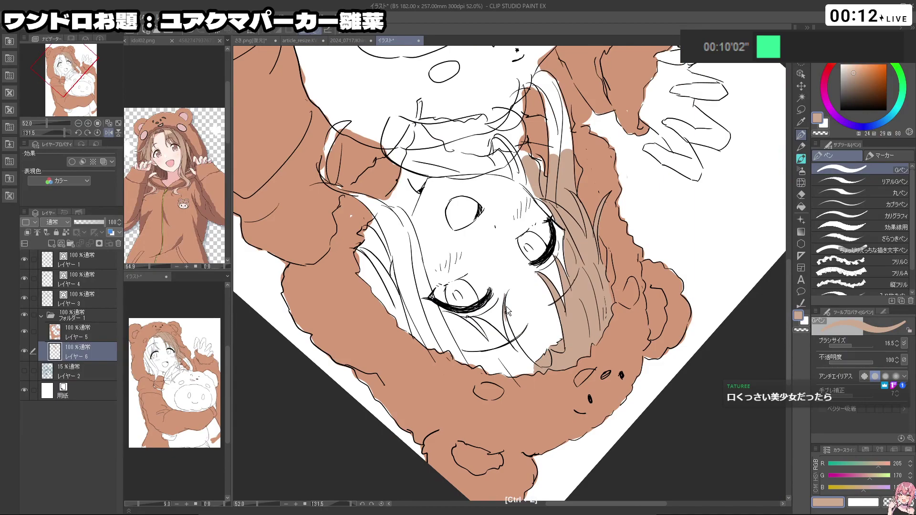
{"action": "left_click_drag", "start_coordinate": [508, 321], "coordinate": [527, 357]}
{"action": "key", "text": "ctrl+z"}
{"action": "key", "text": "ctrl+z"}
- Fill the bangs and the long side hair on the viewer's right with the light brown hair colour
{"action": "mouse_move", "coordinate": [480, 358]}
{"action": "left_mouse_down"}
{"action": "mouse_move", "coordinate": [492, 361]}
{"action": "mouse_move", "coordinate": [587, 220]}
{"action": "mouse_move", "coordinate": [566, 256]}
{"action": "left_mouse_up"}
{"action": "left_click_drag", "start_coordinate": [577, 312], "coordinate": [572, 342]}
{"action": "left_click_drag", "start_coordinate": [569, 267], "coordinate": [575, 246]}
{"action": "mouse_move", "coordinate": [571, 205]}
{"action": "left_mouse_down"}
{"action": "mouse_move", "coordinate": [575, 246]}
{"action": "mouse_move", "coordinate": [598, 264]}
{"action": "left_mouse_up"}
{"action": "mouse_move", "coordinate": [578, 205]}
{"action": "left_mouse_down"}
{"action": "mouse_move", "coordinate": [591, 297]}
{"action": "mouse_move", "coordinate": [617, 283]}
{"action": "mouse_move", "coordinate": [621, 290]}
{"action": "mouse_move", "coordinate": [580, 390]}
{"action": "mouse_move", "coordinate": [581, 492]}
{"action": "mouse_move", "coordinate": [573, 359]}
{"action": "left_mouse_up"}
{"action": "left_click_drag", "start_coordinate": [582, 329], "coordinate": [566, 406]}
{"action": "key", "text": "ctrl+z"}
{"action": "mouse_move", "coordinate": [591, 305]}
{"action": "left_mouse_down"}
{"action": "mouse_move", "coordinate": [580, 349]}
{"action": "mouse_move", "coordinate": [596, 356]}
{"action": "left_mouse_up"}
{"action": "left_click_drag", "start_coordinate": [620, 312], "coordinate": [565, 237]}
{"action": "mouse_move", "coordinate": [565, 237]}
{"action": "left_mouse_down"}
{"action": "mouse_move", "coordinate": [597, 238]}
{"action": "mouse_move", "coordinate": [582, 289]}
{"action": "left_mouse_up"}
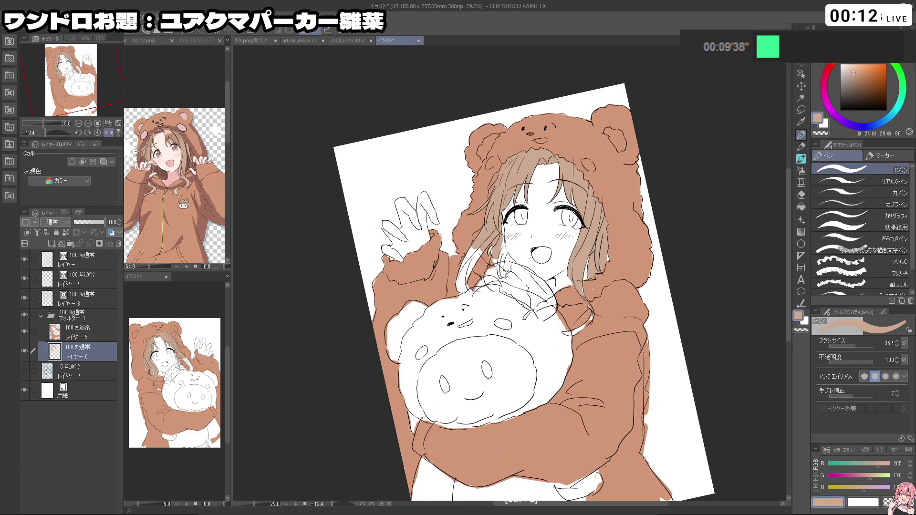
- Clean up the lower ends of the side hair on the viewer's right, alternating between hair colour and transparent colour
{"action": "left_click_drag", "start_coordinate": [423, 356], "coordinate": [566, 377]}
{"action": "key", "text": "c"}
{"action": "key", "text": "c"}
{"action": "left_click_drag", "start_coordinate": [499, 375], "coordinate": [416, 316]}
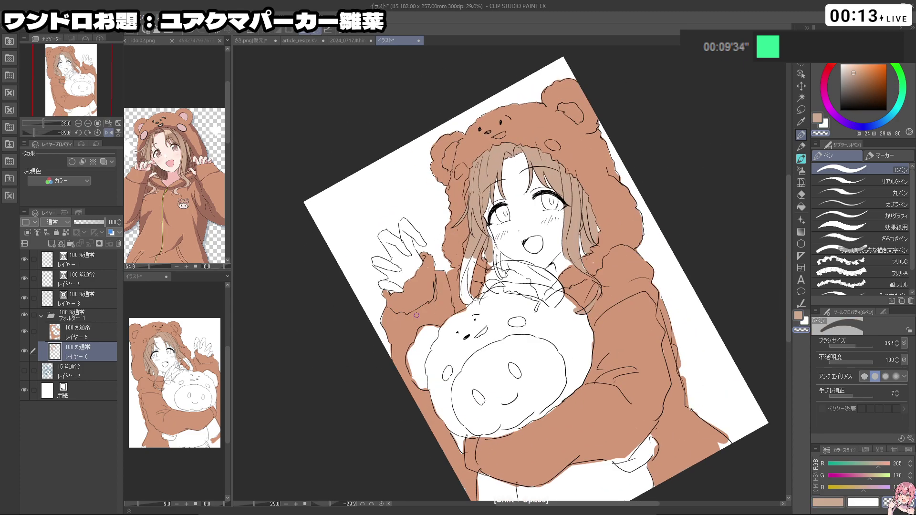
{"action": "key", "text": "ctrl+z"}
{"action": "key", "text": "c"}
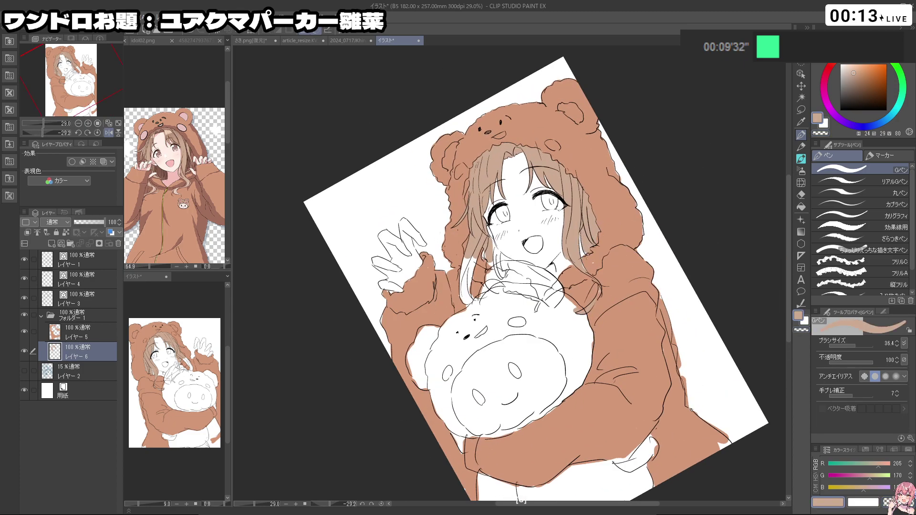
{"action": "left_click_drag", "start_coordinate": [592, 286], "coordinate": [591, 253]}
{"action": "key", "text": "ctrl+z"}
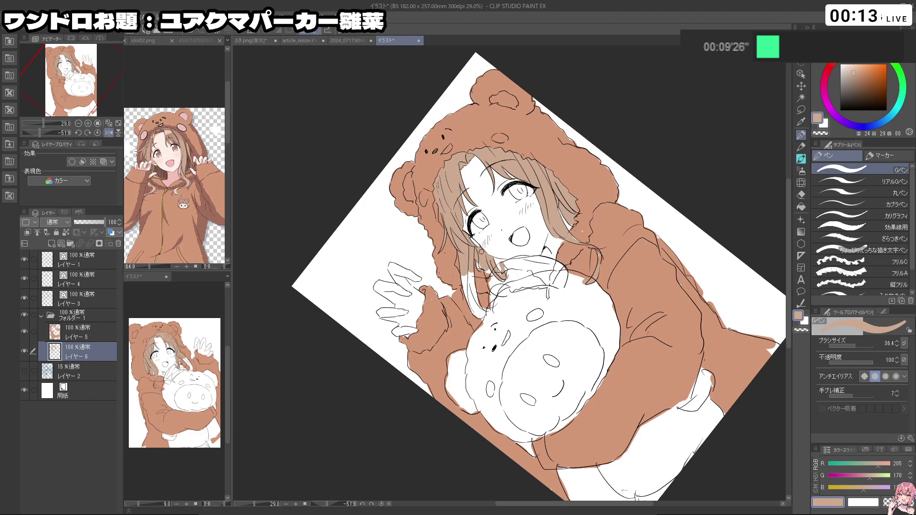
- Fill the lower part of the long side hair on the viewer's left with the light brown hair colour
{"action": "left_click_drag", "start_coordinate": [477, 275], "coordinate": [475, 307]}
{"action": "left_click_drag", "start_coordinate": [479, 272], "coordinate": [473, 315]}
{"action": "key", "text": "shift+space"}
{"action": "left_click_drag", "start_coordinate": [440, 433], "coordinate": [363, 341]}
{"action": "key", "text": "shift+space"}
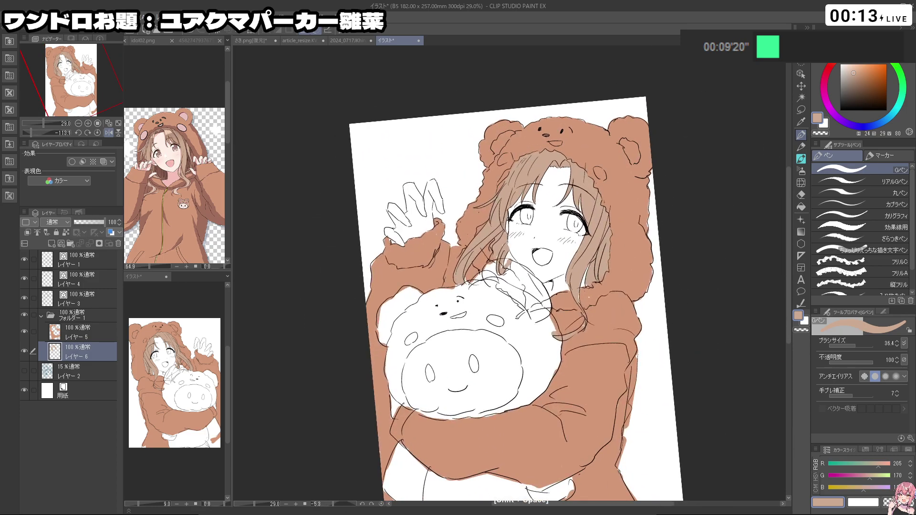
{"action": "key", "text": "shift+space"}
{"action": "left_click_drag", "start_coordinate": [377, 432], "coordinate": [415, 317]}
{"action": "key", "text": "shift+space"}
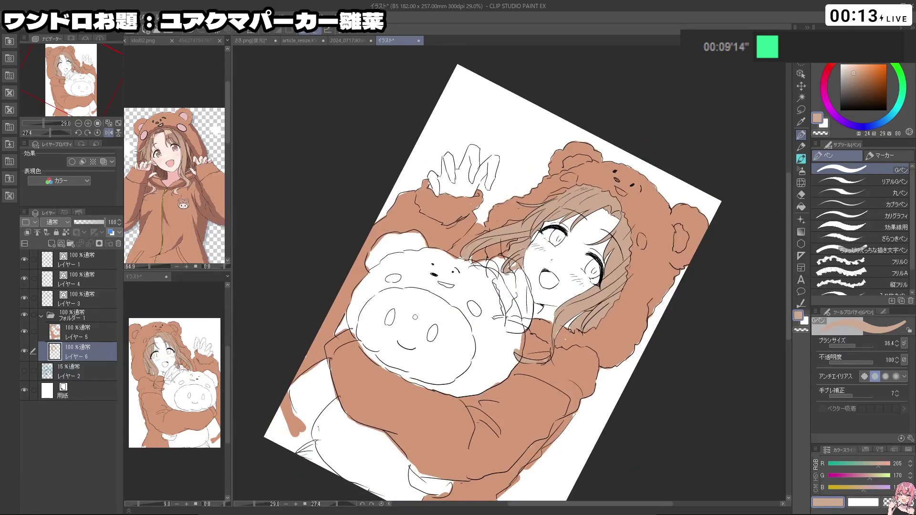
- Sample the pale skin colour from the reference face and add a new layer beneath the hair layer
{"action": "left_click", "coordinate": [166, 154]}
{"action": "left_click", "coordinate": [163, 146], "text": "alt"}
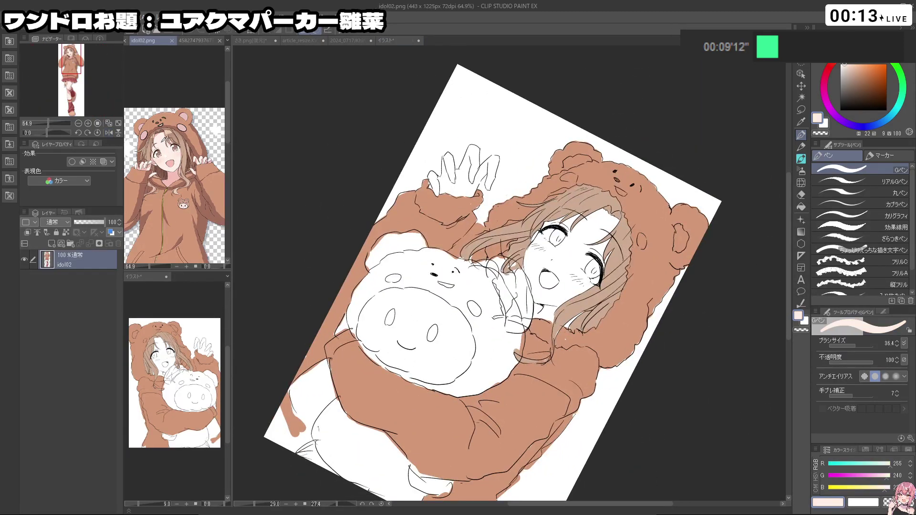
{"action": "left_click", "coordinate": [256, 137]}
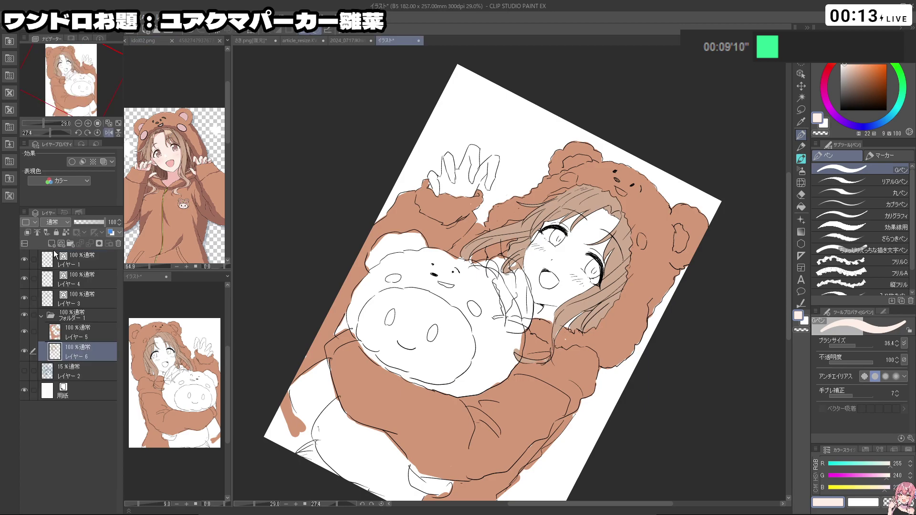
{"action": "left_click", "coordinate": [52, 244]}
{"action": "left_click_drag", "start_coordinate": [77, 352], "coordinate": [86, 373]}
- Paint the girl's face and neck with the pale skin colour using a large brush
{"action": "left_click_drag", "start_coordinate": [533, 379], "coordinate": [586, 349]}
{"action": "mouse_move", "coordinate": [534, 239]}
{"action": "left_mouse_down"}
{"action": "mouse_move", "coordinate": [524, 222]}
{"action": "mouse_move", "coordinate": [532, 257]}
{"action": "mouse_move", "coordinate": [546, 270]}
{"action": "mouse_move", "coordinate": [561, 268]}
{"action": "mouse_move", "coordinate": [558, 292]}
{"action": "left_mouse_up"}
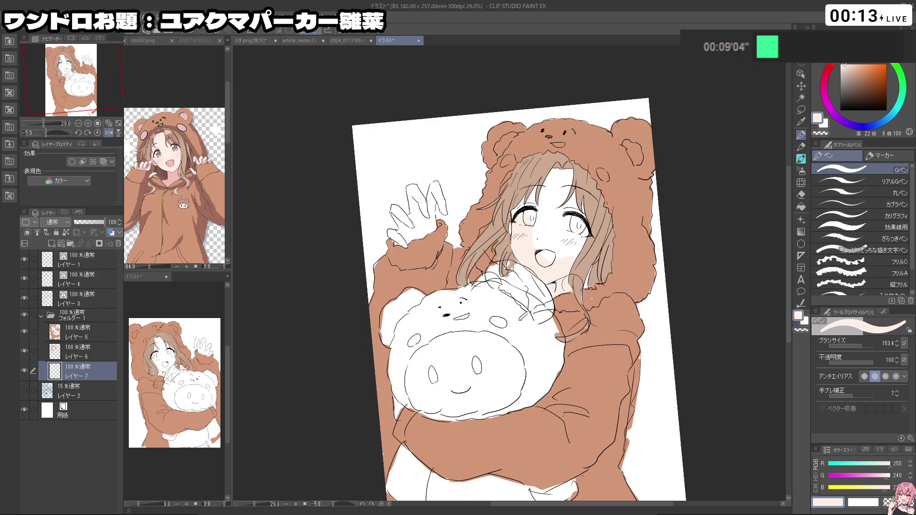
{"action": "mouse_move", "coordinate": [591, 246]}
{"action": "left_mouse_down"}
{"action": "mouse_move", "coordinate": [568, 256]}
{"action": "mouse_move", "coordinate": [531, 216]}
{"action": "mouse_move", "coordinate": [557, 182]}
{"action": "mouse_move", "coordinate": [589, 232]}
{"action": "left_mouse_up"}
- Paint the palm and most of the fingers of the raised hand with the skin colour
{"action": "key", "text": "shift+space"}
{"action": "mouse_move", "coordinate": [410, 348]}
{"action": "left_mouse_down"}
{"action": "mouse_move", "coordinate": [670, 247]}
{"action": "mouse_move", "coordinate": [656, 200]}
{"action": "left_mouse_up"}
{"action": "left_click", "coordinate": [642, 158], "text": "ctrl"}
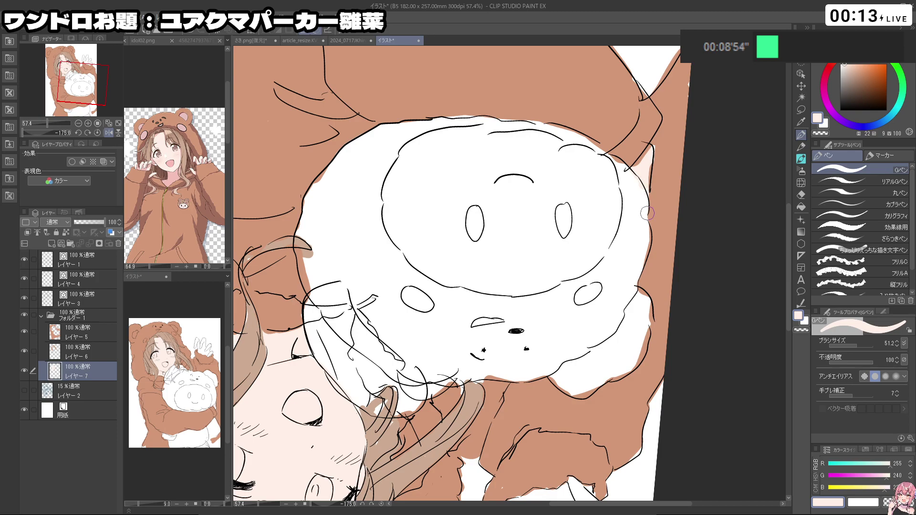
{"action": "left_click_drag", "start_coordinate": [647, 213], "coordinate": [417, 350]}
{"action": "left_click_drag", "start_coordinate": [351, 405], "coordinate": [547, 382]}
{"action": "left_click_drag", "start_coordinate": [490, 288], "coordinate": [541, 281]}
{"action": "mouse_move", "coordinate": [499, 332]}
{"action": "left_mouse_down"}
{"action": "mouse_move", "coordinate": [492, 348]}
{"action": "mouse_move", "coordinate": [512, 396]}
{"action": "mouse_move", "coordinate": [520, 380]}
{"action": "mouse_move", "coordinate": [513, 301]}
{"action": "mouse_move", "coordinate": [553, 387]}
{"action": "mouse_move", "coordinate": [564, 387]}
{"action": "mouse_move", "coordinate": [548, 351]}
{"action": "mouse_move", "coordinate": [559, 350]}
{"action": "mouse_move", "coordinate": [553, 320]}
{"action": "mouse_move", "coordinate": [533, 304]}
{"action": "mouse_move", "coordinate": [554, 324]}
{"action": "mouse_move", "coordinate": [552, 315]}
{"action": "mouse_move", "coordinate": [571, 314]}
{"action": "mouse_move", "coordinate": [565, 323]}
{"action": "mouse_move", "coordinate": [580, 317]}
{"action": "mouse_move", "coordinate": [566, 313]}
{"action": "mouse_move", "coordinate": [597, 346]}
{"action": "mouse_move", "coordinate": [593, 321]}
{"action": "left_mouse_up"}
{"action": "key", "text": "ctrl+z"}
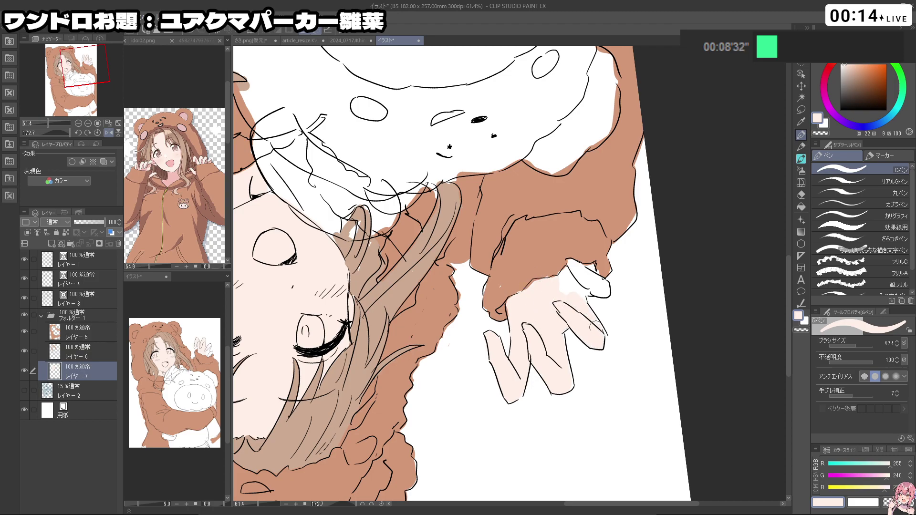
- Fill the remaining fingers of the raised hand with the skin colour at brush size 42.4
{"action": "mouse_move", "coordinate": [580, 288]}
{"action": "left_mouse_down"}
{"action": "mouse_move", "coordinate": [569, 267]}
{"action": "mouse_move", "coordinate": [533, 390]}
{"action": "mouse_move", "coordinate": [552, 342]}
{"action": "mouse_move", "coordinate": [437, 283]}
{"action": "left_mouse_up"}
{"action": "key", "text": "shift+space"}
{"action": "key", "text": "ctrl+space"}
{"action": "left_click_drag", "start_coordinate": [587, 277], "coordinate": [535, 277]}
{"action": "key", "text": "space"}
{"action": "left_click_drag", "start_coordinate": [539, 275], "coordinate": [356, 274]}
{"action": "key", "text": "shift+space"}
{"action": "left_click_drag", "start_coordinate": [363, 267], "coordinate": [657, 278]}
{"action": "key", "text": "ctrl+space"}
{"action": "key", "text": "shift+space"}
{"action": "mouse_move", "coordinate": [634, 338]}
{"action": "left_mouse_down"}
{"action": "mouse_move", "coordinate": [647, 277]}
{"action": "mouse_move", "coordinate": [645, 297]}
{"action": "mouse_move", "coordinate": [522, 242]}
{"action": "left_mouse_up"}
{"action": "key", "text": "ctrl+z"}
{"action": "key", "text": "ctrl+space"}
{"action": "key", "text": "space"}
{"action": "key", "text": "shift+space"}
{"action": "mouse_move", "coordinate": [478, 379]}
{"action": "left_mouse_down"}
{"action": "mouse_move", "coordinate": [513, 387]}
{"action": "mouse_move", "coordinate": [539, 285]}
{"action": "left_mouse_up"}
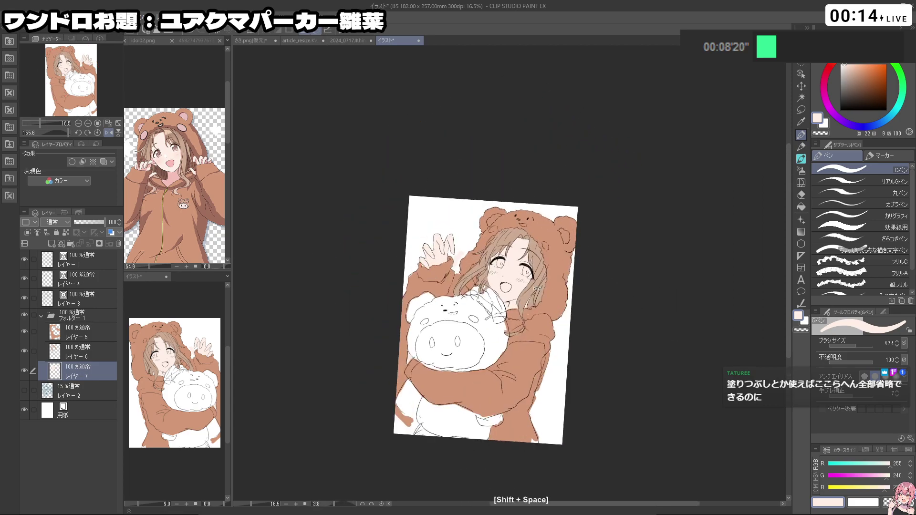
{"action": "left_click_drag", "start_coordinate": [508, 411], "coordinate": [547, 478]}
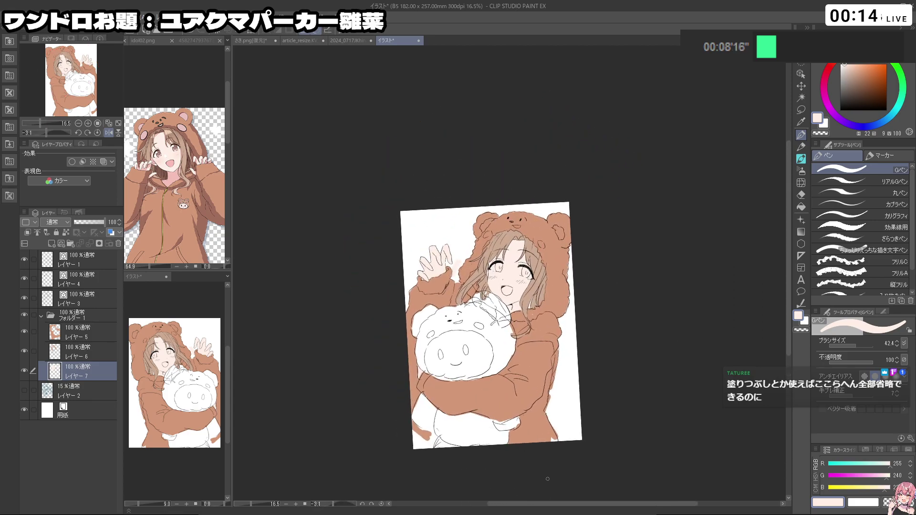
{"action": "left_click_drag", "start_coordinate": [529, 275], "coordinate": [539, 377]}
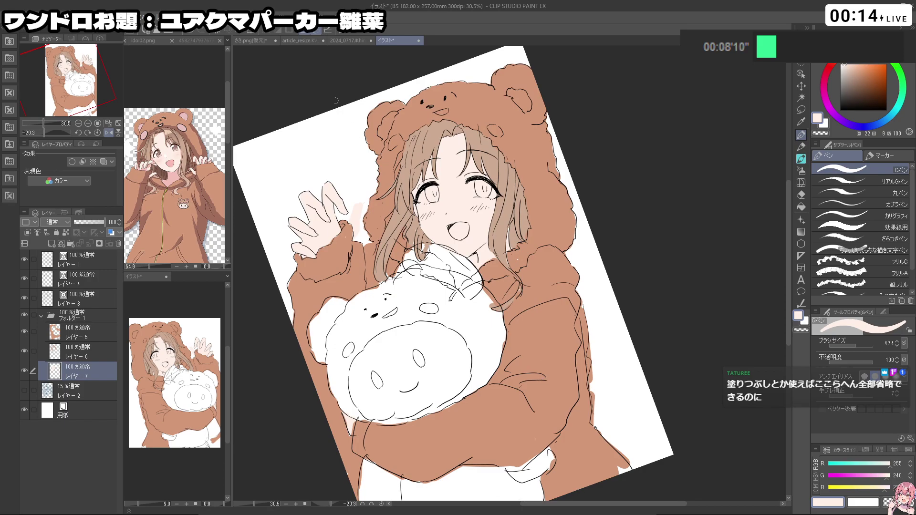
- Sample the bear badge's light brown from the reference image and add a new layer inside a new folder
{"action": "left_click", "coordinate": [196, 210]}
{"action": "mouse_move", "coordinate": [170, 174]}
{"action": "left_mouse_down"}
{"action": "mouse_move", "coordinate": [169, 144]}
{"action": "mouse_move", "coordinate": [168, 192]}
{"action": "left_mouse_up"}
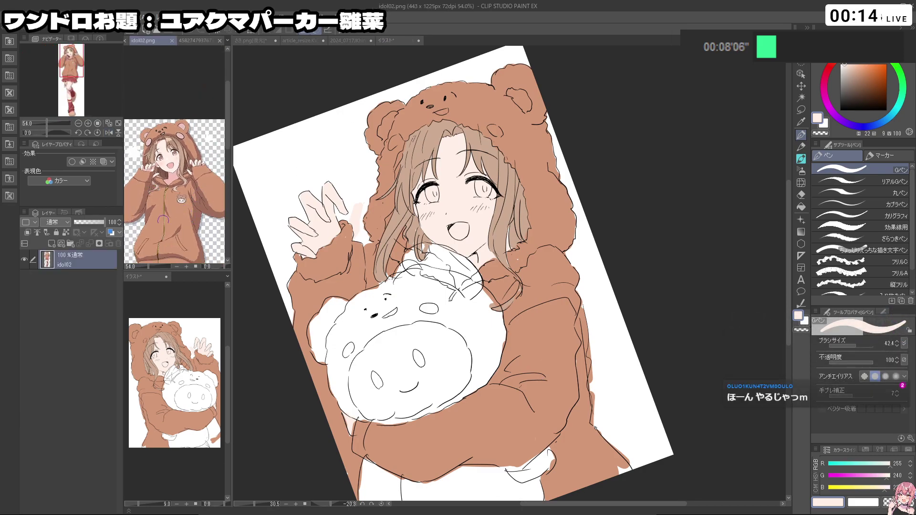
{"action": "scroll", "coordinate": [172, 215], "scroll_direction": "up", "scroll_amount": 7}
{"action": "left_click", "coordinate": [198, 190], "text": "alt"}
{"action": "left_click", "coordinate": [195, 189], "text": "alt"}
{"action": "left_click", "coordinate": [607, 246]}
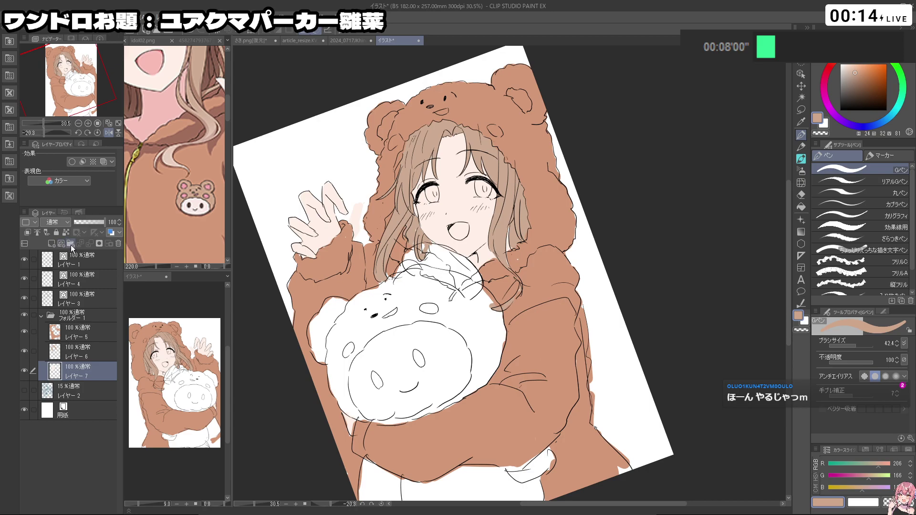
{"action": "left_click", "coordinate": [71, 244]}
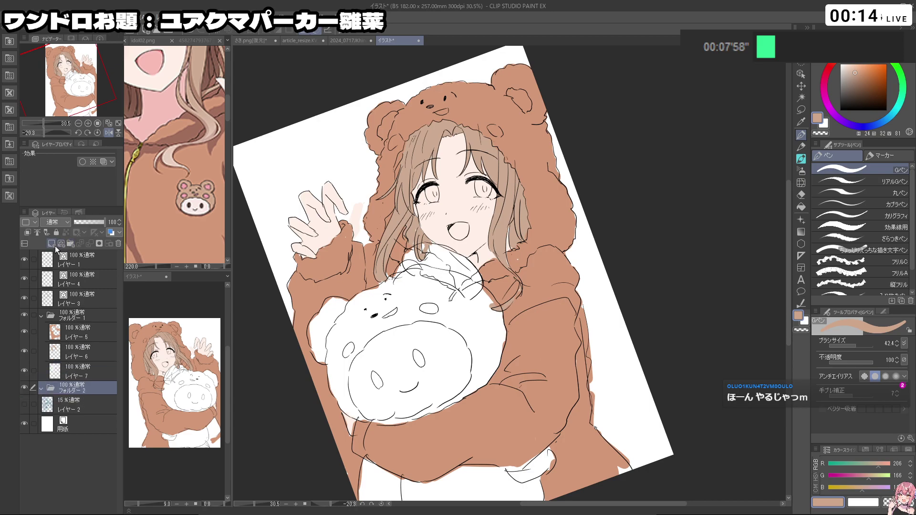
{"action": "left_click", "coordinate": [52, 244]}
- Paint the whole head of the bear plush with the sampled light brown
{"action": "left_click_drag", "start_coordinate": [396, 332], "coordinate": [416, 332]}
{"action": "left_click_drag", "start_coordinate": [389, 354], "coordinate": [408, 354]}
{"action": "mouse_move", "coordinate": [399, 430]}
{"action": "left_mouse_down"}
{"action": "mouse_move", "coordinate": [414, 362]}
{"action": "mouse_move", "coordinate": [344, 334]}
{"action": "mouse_move", "coordinate": [316, 389]}
{"action": "mouse_move", "coordinate": [355, 439]}
{"action": "mouse_move", "coordinate": [411, 443]}
{"action": "mouse_move", "coordinate": [487, 410]}
{"action": "mouse_move", "coordinate": [451, 423]}
{"action": "mouse_move", "coordinate": [353, 291]}
{"action": "mouse_move", "coordinate": [305, 344]}
{"action": "mouse_move", "coordinate": [292, 291]}
{"action": "mouse_move", "coordinate": [408, 310]}
{"action": "mouse_move", "coordinate": [458, 258]}
{"action": "mouse_move", "coordinate": [429, 229]}
{"action": "mouse_move", "coordinate": [461, 231]}
{"action": "mouse_move", "coordinate": [519, 351]}
{"action": "mouse_move", "coordinate": [493, 411]}
{"action": "left_mouse_up"}
{"action": "scroll", "coordinate": [549, 319], "scroll_direction": "down", "scroll_amount": 7}
{"action": "left_click_drag", "start_coordinate": [558, 321], "coordinate": [532, 267]}
{"action": "left_click_drag", "start_coordinate": [532, 267], "coordinate": [554, 268]}
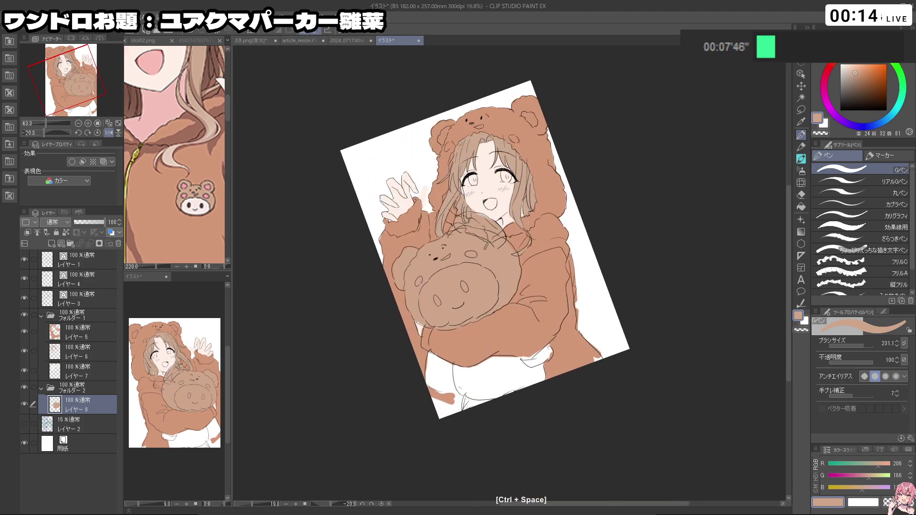
- Paint the plush's body and limbs below the hugging arm light brown at brush size 231.1
{"action": "mouse_move", "coordinate": [476, 334]}
{"action": "left_mouse_down"}
{"action": "mouse_move", "coordinate": [467, 356]}
{"action": "mouse_move", "coordinate": [473, 387]}
{"action": "mouse_move", "coordinate": [444, 372]}
{"action": "mouse_move", "coordinate": [478, 389]}
{"action": "mouse_move", "coordinate": [474, 410]}
{"action": "mouse_move", "coordinate": [539, 377]}
{"action": "mouse_move", "coordinate": [544, 348]}
{"action": "left_mouse_up"}
{"action": "key", "text": "shift+space"}
{"action": "left_click_drag", "start_coordinate": [466, 422], "coordinate": [552, 396]}
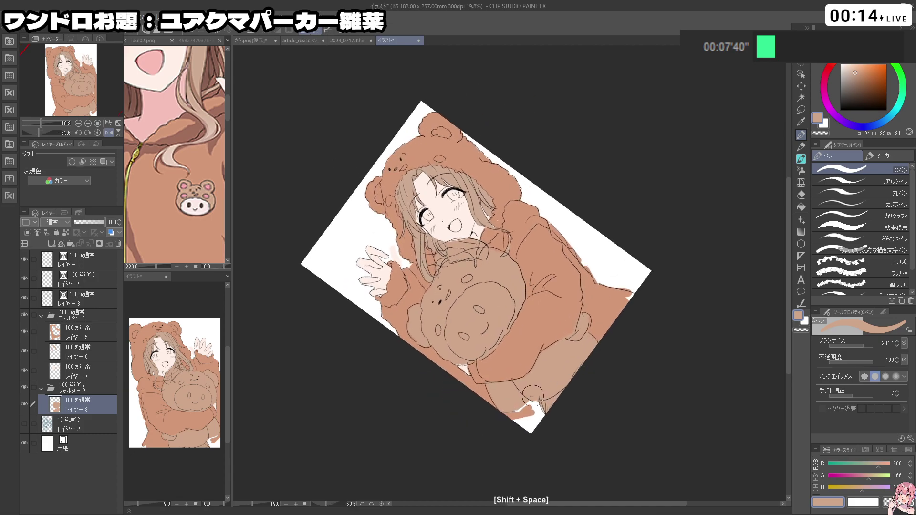
{"action": "left_click_drag", "start_coordinate": [620, 361], "coordinate": [457, 424]}
{"action": "key", "text": "space"}
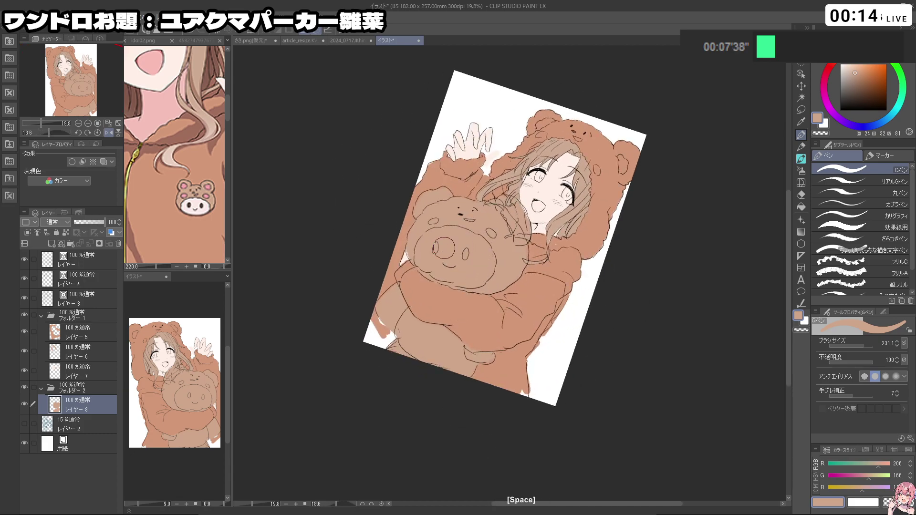
- Sample the pale pink of the bear badge's face from the reference image
{"action": "left_click", "coordinate": [172, 199]}
{"action": "left_click", "coordinate": [199, 201], "text": "alt"}
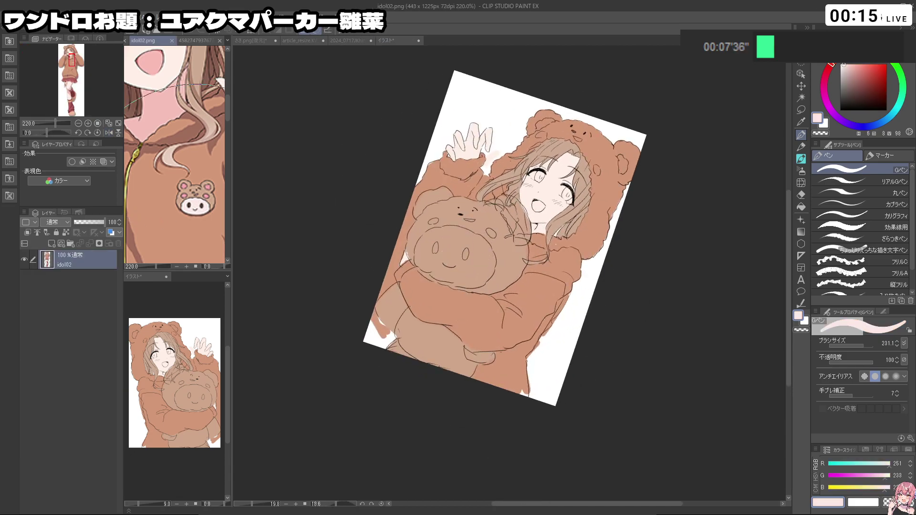
{"action": "left_click", "coordinate": [451, 271]}
- Erase the excess brown in the small gap between the plush's head and the girl's sleeve
{"action": "mouse_move", "coordinate": [456, 275]}
{"action": "left_mouse_down"}
{"action": "mouse_move", "coordinate": [431, 260]}
{"action": "mouse_move", "coordinate": [470, 262]}
{"action": "mouse_move", "coordinate": [447, 271]}
{"action": "mouse_move", "coordinate": [426, 260]}
{"action": "mouse_move", "coordinate": [428, 246]}
{"action": "mouse_move", "coordinate": [448, 236]}
{"action": "mouse_move", "coordinate": [479, 247]}
{"action": "mouse_move", "coordinate": [482, 270]}
{"action": "mouse_move", "coordinate": [461, 276]}
{"action": "mouse_move", "coordinate": [478, 259]}
{"action": "mouse_move", "coordinate": [515, 251]}
{"action": "left_mouse_up"}
{"action": "key", "text": "ctrl+z"}
{"action": "mouse_move", "coordinate": [489, 339]}
{"action": "left_mouse_down"}
{"action": "mouse_move", "coordinate": [579, 331]}
{"action": "mouse_move", "coordinate": [578, 256]}
{"action": "left_mouse_up"}
{"action": "mouse_move", "coordinate": [485, 325]}
{"action": "left_mouse_down"}
{"action": "mouse_move", "coordinate": [513, 329]}
{"action": "mouse_move", "coordinate": [484, 323]}
{"action": "mouse_move", "coordinate": [496, 308]}
{"action": "left_mouse_up"}
{"action": "key", "text": "ctrl+z"}
{"action": "key", "text": "ctrl+z"}
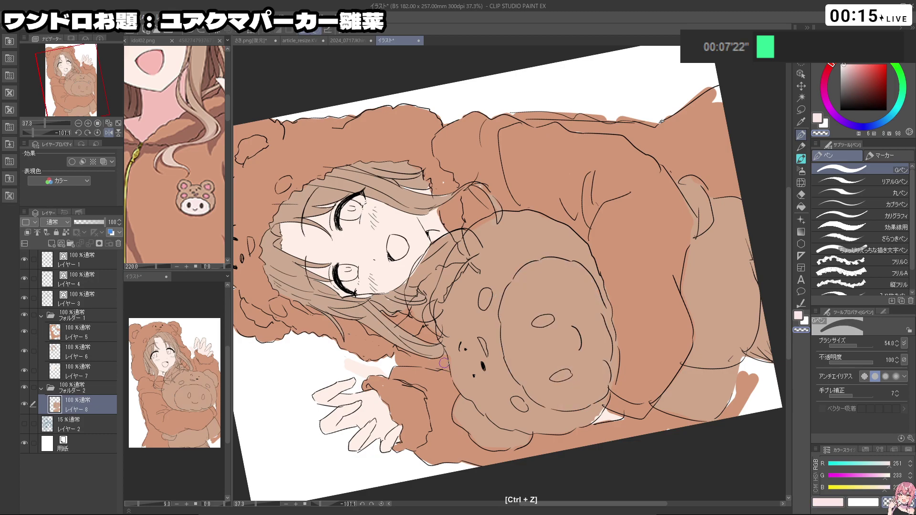
- Add a new layer above the plush's brown base and fill the plush's face with the pale pink
{"action": "left_click", "coordinate": [51, 245]}
{"action": "left_click_drag", "start_coordinate": [544, 352], "coordinate": [560, 373]}
{"action": "mouse_move", "coordinate": [553, 380]}
{"action": "left_mouse_down"}
{"action": "mouse_move", "coordinate": [536, 334]}
{"action": "mouse_move", "coordinate": [539, 355]}
{"action": "mouse_move", "coordinate": [529, 325]}
{"action": "mouse_move", "coordinate": [537, 362]}
{"action": "mouse_move", "coordinate": [557, 381]}
{"action": "mouse_move", "coordinate": [574, 381]}
{"action": "mouse_move", "coordinate": [572, 303]}
{"action": "mouse_move", "coordinate": [553, 287]}
{"action": "mouse_move", "coordinate": [528, 312]}
{"action": "left_mouse_up"}
{"action": "key", "text": "ctrl+z"}
{"action": "key", "text": "c"}
{"action": "left_click_drag", "start_coordinate": [499, 374], "coordinate": [480, 356]}
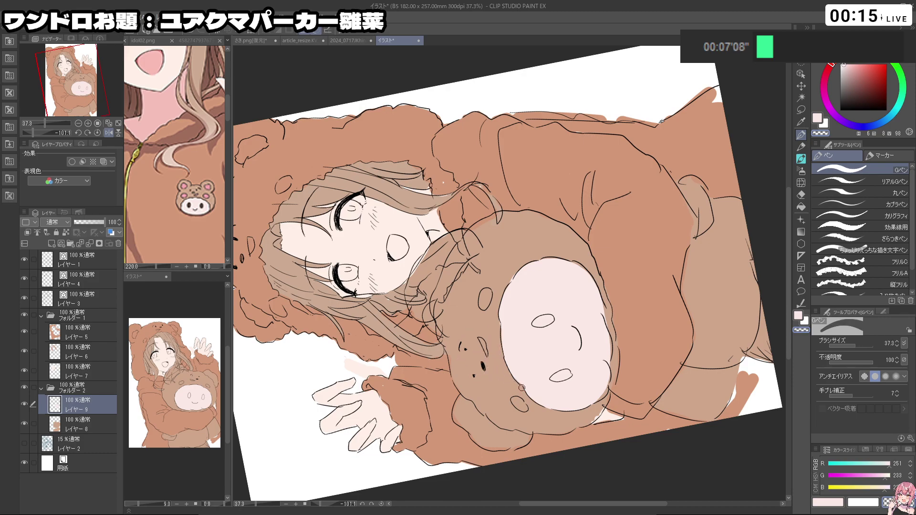
{"action": "left_click_drag", "start_coordinate": [529, 262], "coordinate": [332, 402]}
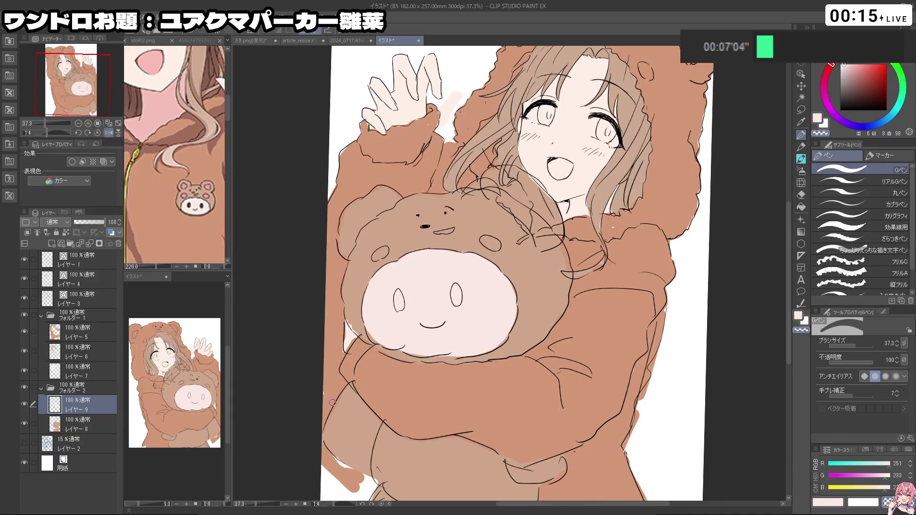
- Sample the dark brown of the badge's eye from the reference and fill both of the plush's eyes
{"action": "left_click", "coordinate": [212, 187]}
{"action": "scroll", "coordinate": [208, 195], "scroll_direction": "up", "scroll_amount": 2}
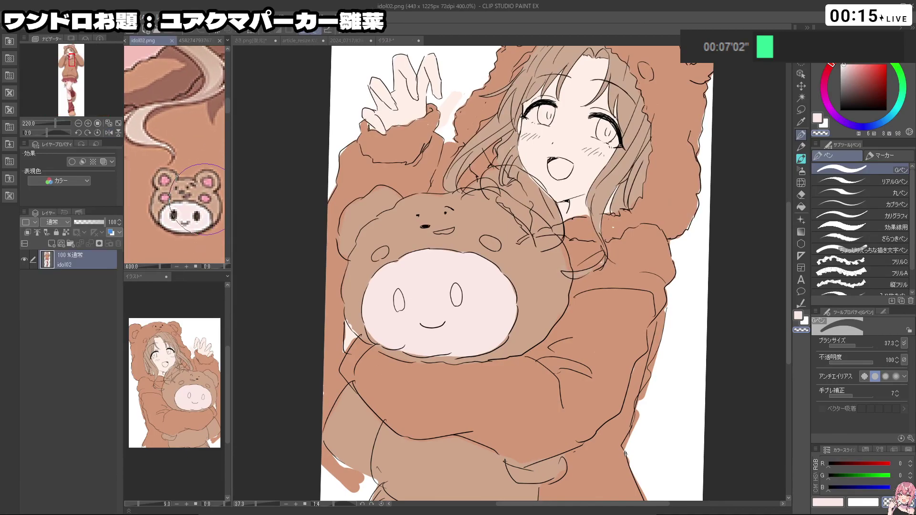
{"action": "right_click", "coordinate": [197, 215]}
{"action": "left_click_drag", "start_coordinate": [401, 298], "coordinate": [398, 308]}
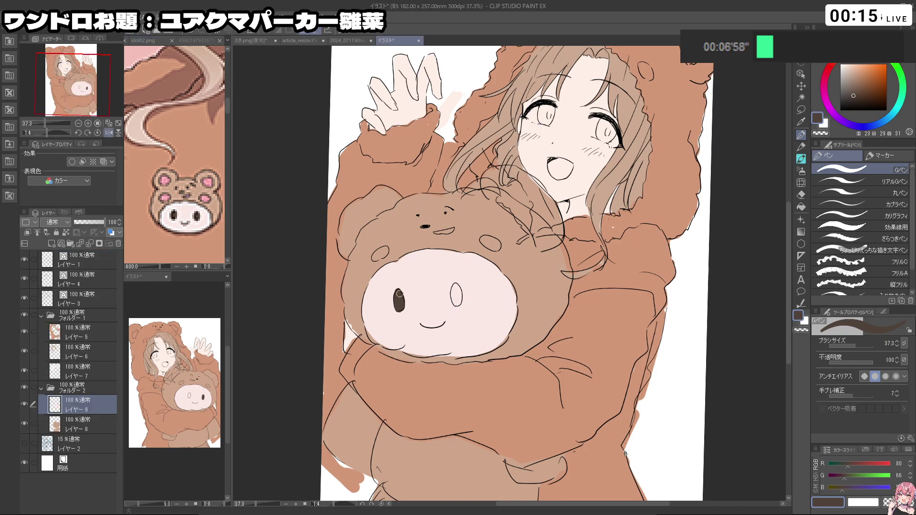
{"action": "mouse_move", "coordinate": [456, 302]}
{"action": "left_mouse_down"}
{"action": "mouse_move", "coordinate": [453, 291]}
{"action": "mouse_move", "coordinate": [457, 303]}
{"action": "left_mouse_up"}
{"action": "key", "text": "ctrl+z"}
- Sample the pink of the badge's ear from the reference and add a new layer above the plush's face layer
{"action": "left_click", "coordinate": [219, 188]}
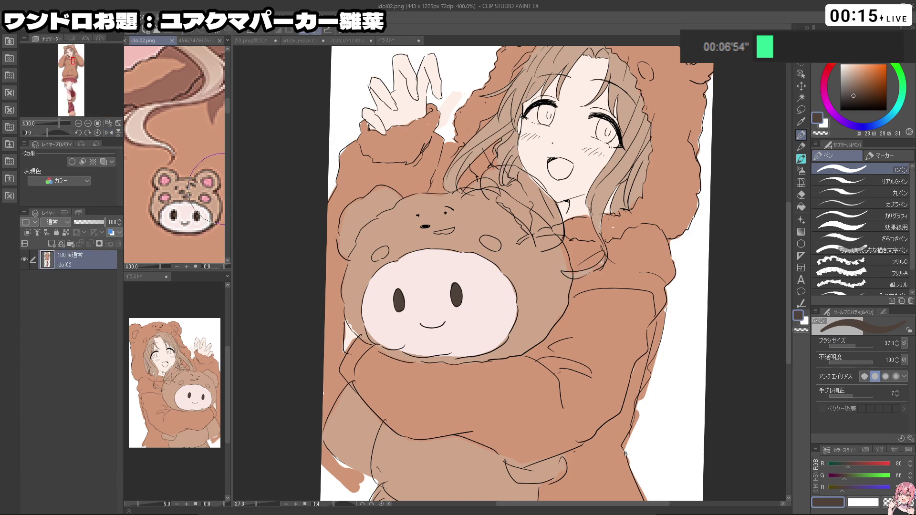
{"action": "left_click", "coordinate": [213, 177], "text": "alt"}
{"action": "left_click", "coordinate": [209, 181], "text": "alt"}
{"action": "left_click", "coordinate": [209, 183], "text": "alt"}
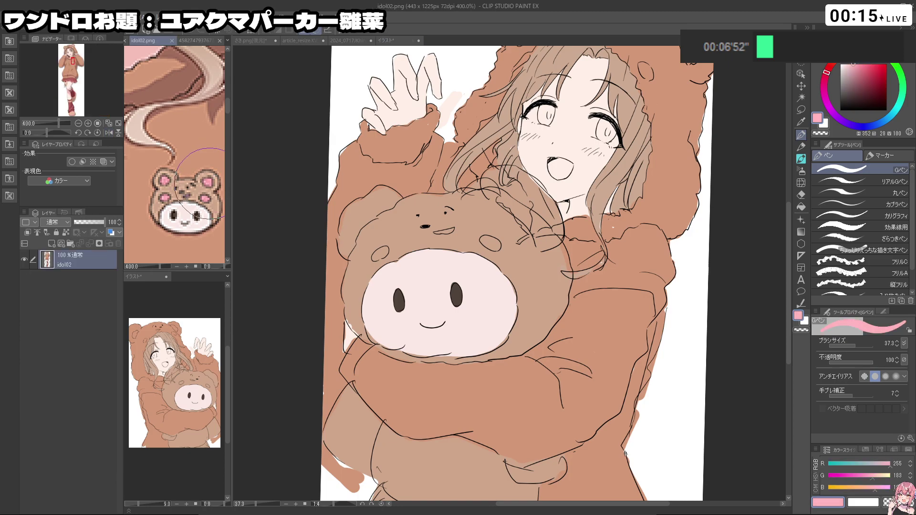
{"action": "left_click", "coordinate": [513, 182]}
{"action": "scroll", "coordinate": [401, 176], "scroll_direction": "up", "scroll_amount": 1}
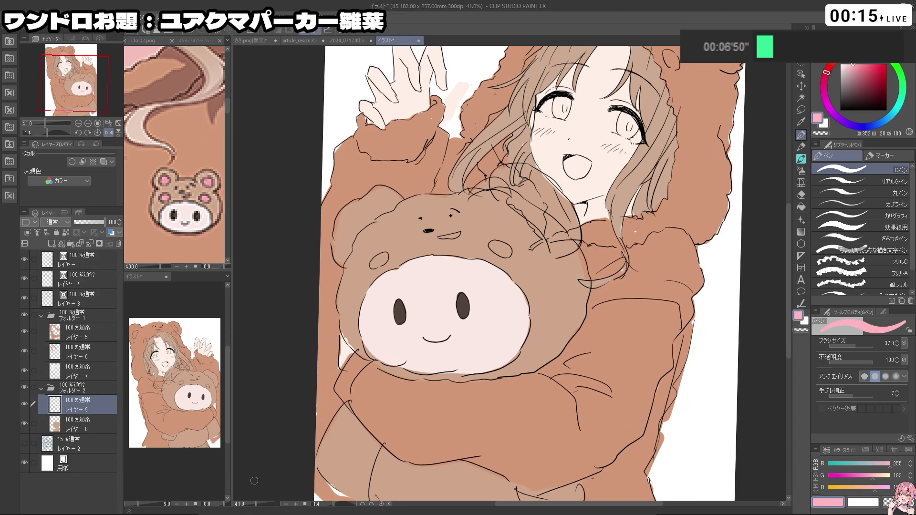
{"action": "left_click", "coordinate": [51, 244]}
- Enlarge the brush and paint the plush's inner ear on the viewer's right pink
{"action": "key", "text": "bracketright"}
{"action": "key", "text": "bracketright"}
{"action": "key", "text": "bracketright"}
{"action": "key", "text": "bracketright"}
{"action": "mouse_move", "coordinate": [529, 207]}
{"action": "left_mouse_down"}
{"action": "mouse_move", "coordinate": [517, 191]}
{"action": "mouse_move", "coordinate": [531, 194]}
{"action": "mouse_move", "coordinate": [538, 213]}
{"action": "mouse_move", "coordinate": [513, 190]}
{"action": "mouse_move", "coordinate": [523, 186]}
{"action": "mouse_move", "coordinate": [539, 215]}
{"action": "left_mouse_up"}
{"action": "key", "text": "ctrl+z"}
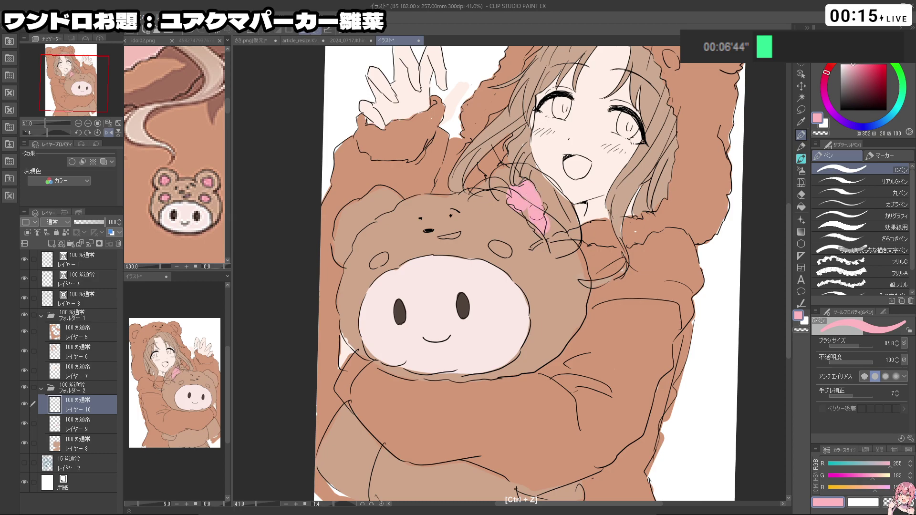
- Paint the plush's other inner ear and the two oval spots on its hood pink
{"action": "key", "text": "shift+space"}
{"action": "mouse_move", "coordinate": [537, 258]}
{"action": "left_mouse_down"}
{"action": "mouse_move", "coordinate": [627, 340]}
{"action": "mouse_move", "coordinate": [578, 405]}
{"action": "mouse_move", "coordinate": [515, 420]}
{"action": "left_mouse_up"}
{"action": "key", "text": "c"}
{"action": "mouse_move", "coordinate": [456, 247]}
{"action": "left_mouse_down"}
{"action": "mouse_move", "coordinate": [466, 245]}
{"action": "mouse_move", "coordinate": [457, 264]}
{"action": "left_mouse_up"}
{"action": "key", "text": "c"}
{"action": "key", "text": "c"}
{"action": "key", "text": "ctrl+alt"}
{"action": "mouse_move", "coordinate": [482, 424]}
{"action": "left_mouse_down"}
{"action": "mouse_move", "coordinate": [497, 441]}
{"action": "mouse_move", "coordinate": [522, 435]}
{"action": "mouse_move", "coordinate": [483, 418]}
{"action": "mouse_move", "coordinate": [581, 399]}
{"action": "mouse_move", "coordinate": [599, 243]}
{"action": "mouse_move", "coordinate": [534, 224]}
{"action": "mouse_move", "coordinate": [505, 230]}
{"action": "mouse_move", "coordinate": [563, 300]}
{"action": "left_mouse_up"}
{"action": "key", "text": "c"}
{"action": "left_click", "coordinate": [380, 318]}
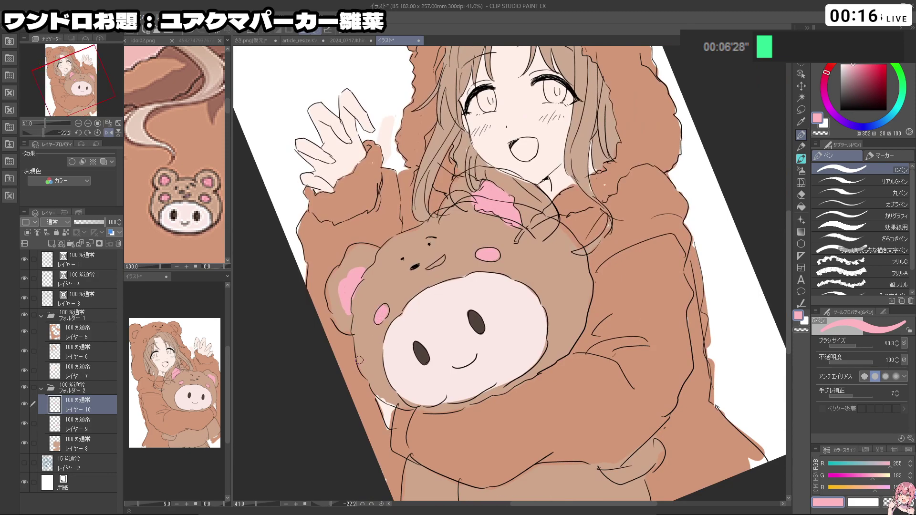
- Fill the small open mouth on the plush's bear hood with the pink
{"action": "left_click_drag", "start_coordinate": [359, 360], "coordinate": [396, 404]}
{"action": "key", "text": "ctrl+z"}
{"action": "left_click_drag", "start_coordinate": [432, 295], "coordinate": [442, 281]}
{"action": "left_click_drag", "start_coordinate": [423, 408], "coordinate": [391, 380]}
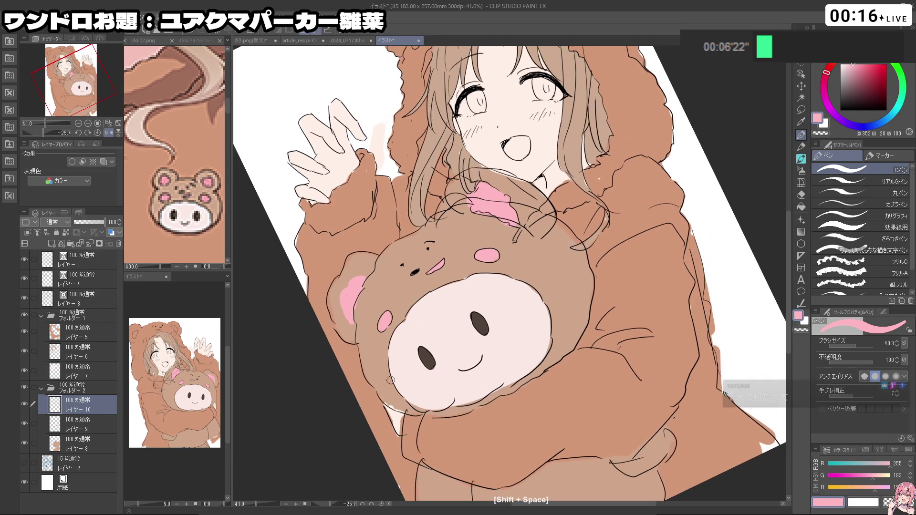
- Set the drawing colour to black and select the line-art layer レイヤー 1
{"action": "left_click", "coordinate": [81, 299]}
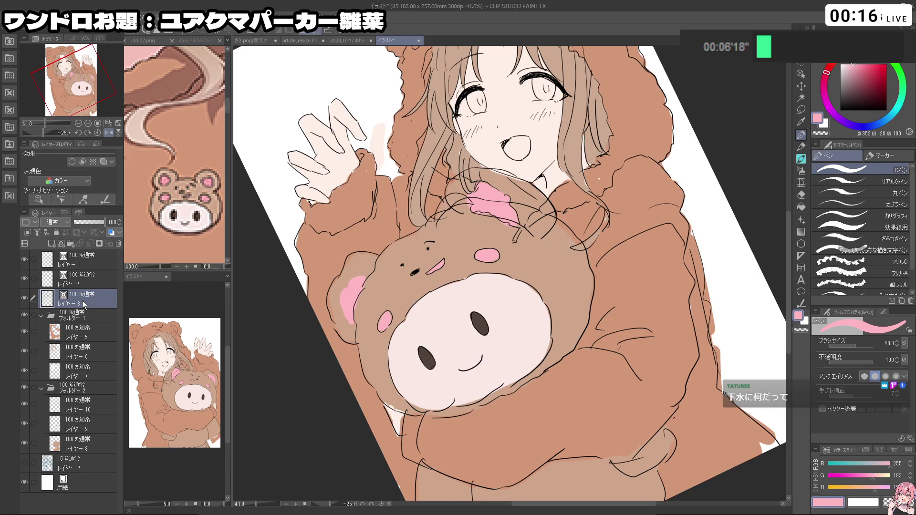
{"action": "left_click_drag", "start_coordinate": [850, 83], "coordinate": [827, 114]}
{"action": "left_click_drag", "start_coordinate": [706, 227], "coordinate": [710, 262]}
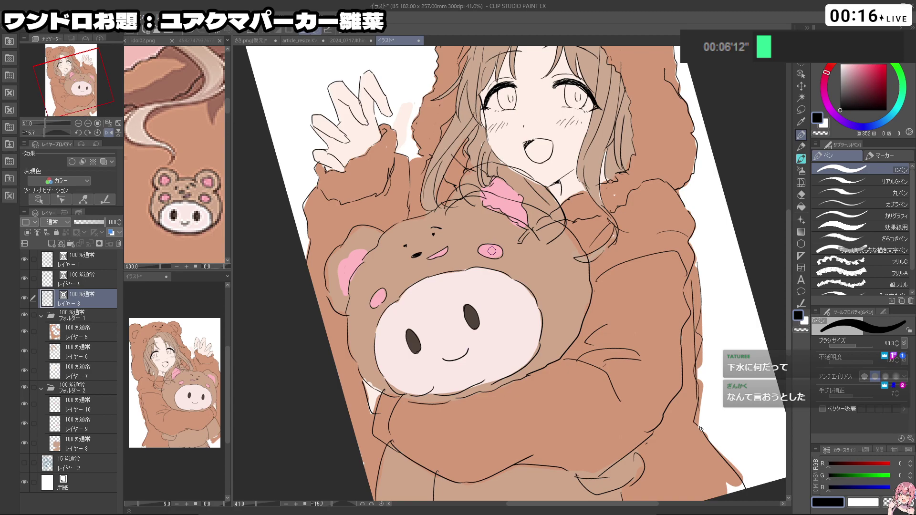
{"action": "left_click", "coordinate": [24, 299]}
{"action": "left_click", "coordinate": [25, 299]}
{"action": "left_click", "coordinate": [95, 255]}
- Draw the two small solid black eyes of the face on the plush's bear hood on レイヤー 1
{"action": "key", "text": "space"}
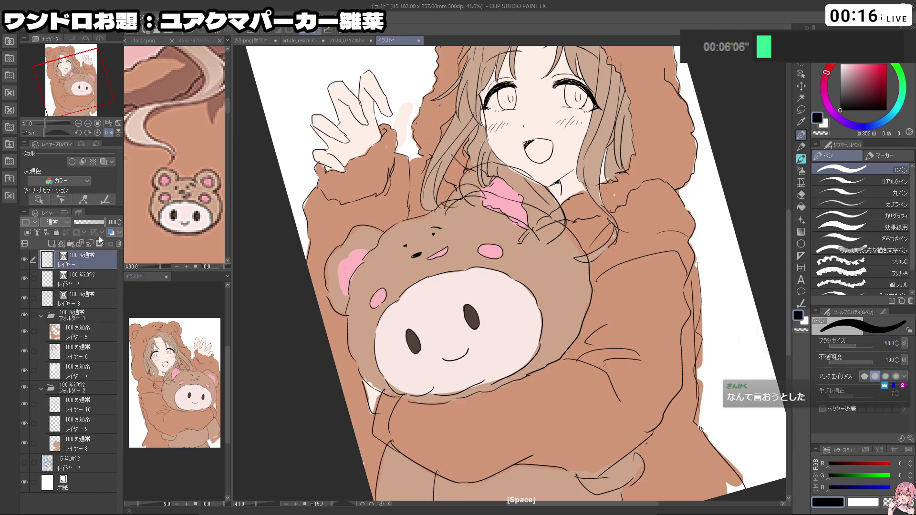
{"action": "left_click_drag", "start_coordinate": [430, 244], "coordinate": [452, 247]}
{"action": "left_click_drag", "start_coordinate": [391, 249], "coordinate": [384, 249]}
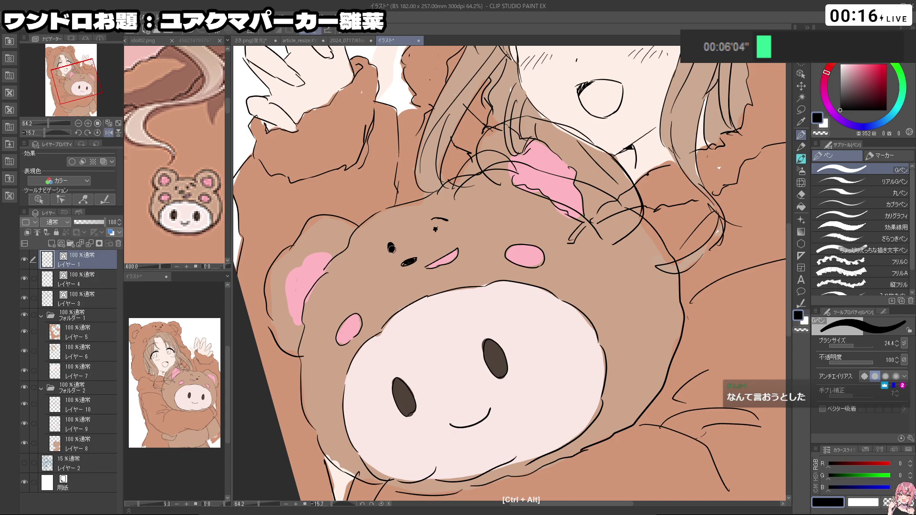
{"action": "scroll", "coordinate": [449, 218], "scroll_direction": "down", "scroll_amount": 3}
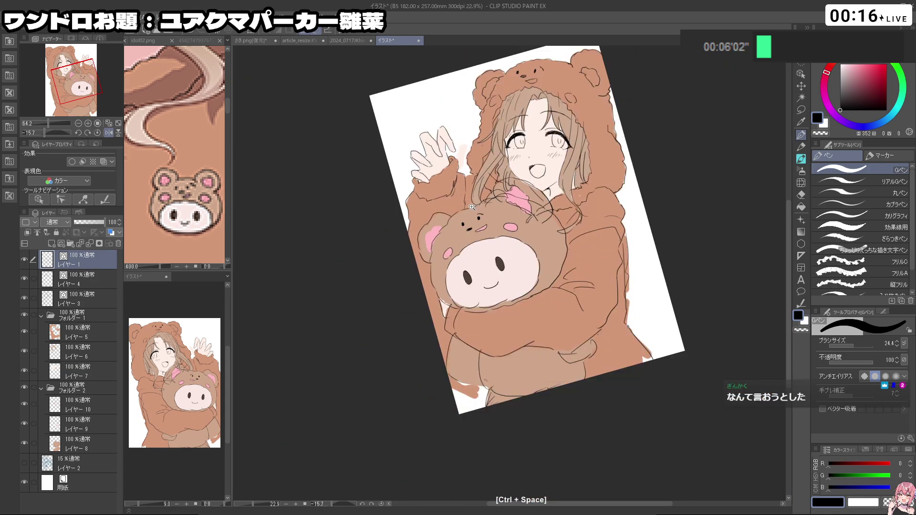
{"action": "key", "text": "space"}
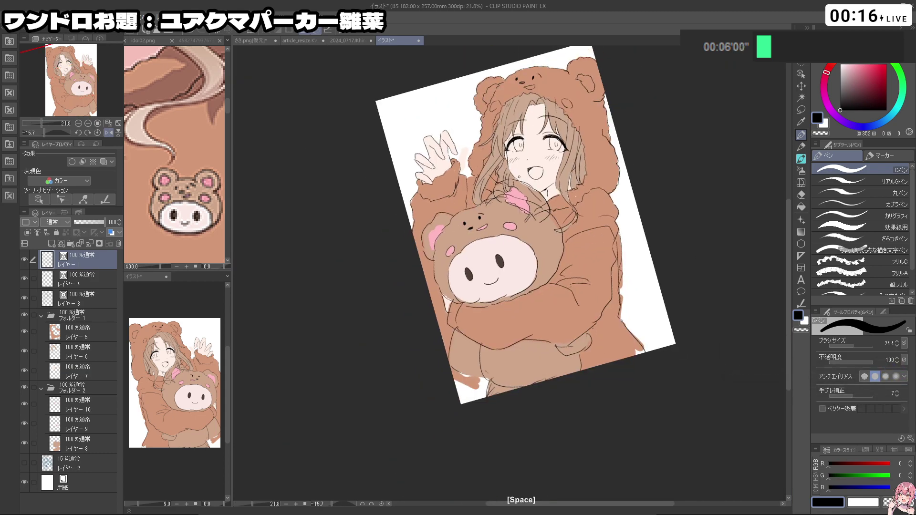
{"action": "left_click_drag", "start_coordinate": [658, 165], "coordinate": [633, 177]}
{"action": "mouse_move", "coordinate": [444, 216]}
{"action": "left_mouse_down"}
{"action": "mouse_move", "coordinate": [482, 218]}
{"action": "mouse_move", "coordinate": [474, 220]}
{"action": "left_mouse_up"}
{"action": "key", "text": "ctrl+z"}
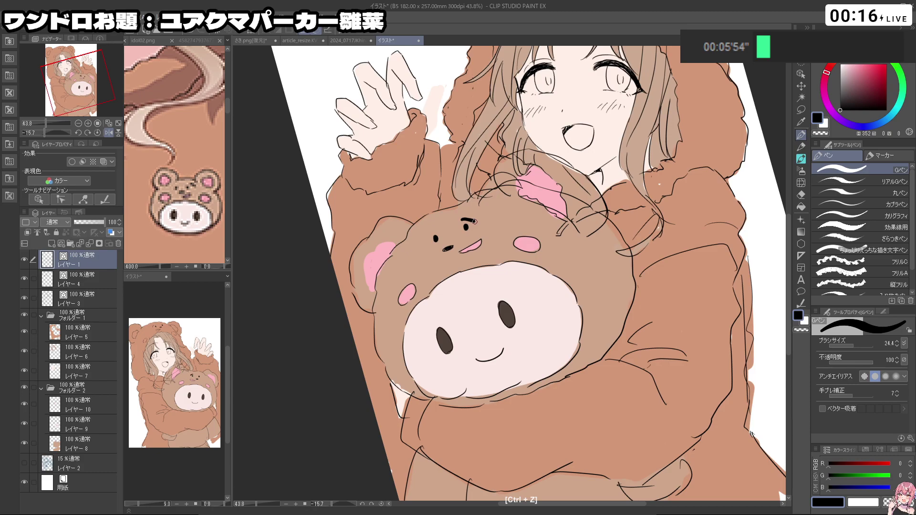
{"action": "key", "text": "ctrl+z"}
{"action": "left_click_drag", "start_coordinate": [574, 258], "coordinate": [536, 256]}
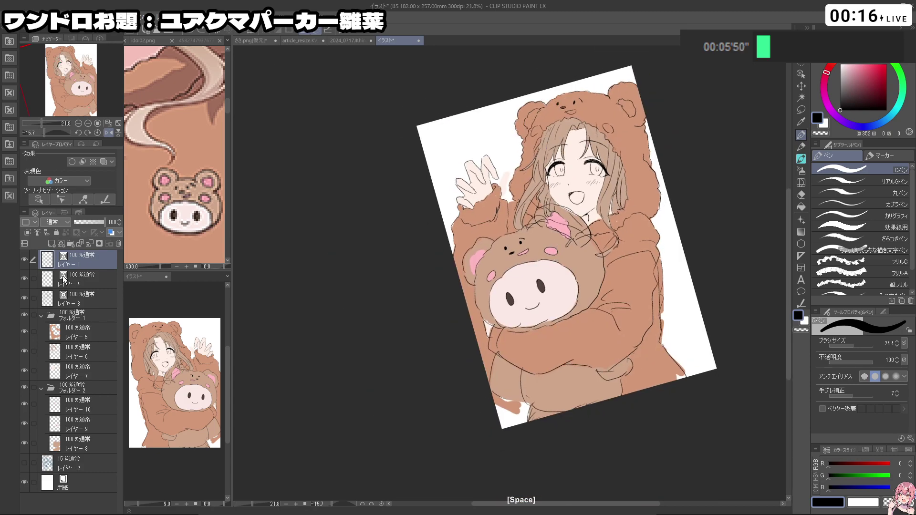
- On line-art layer レイヤー 3, draw the outline of the raised hand's missing thumb in black
{"action": "left_click", "coordinate": [24, 279]}
{"action": "left_click", "coordinate": [24, 278]}
{"action": "left_click", "coordinate": [83, 299]}
{"action": "left_click_drag", "start_coordinate": [499, 182], "coordinate": [537, 185]}
{"action": "left_click_drag", "start_coordinate": [514, 190], "coordinate": [501, 192]}
{"action": "key", "text": "ctrl+z"}
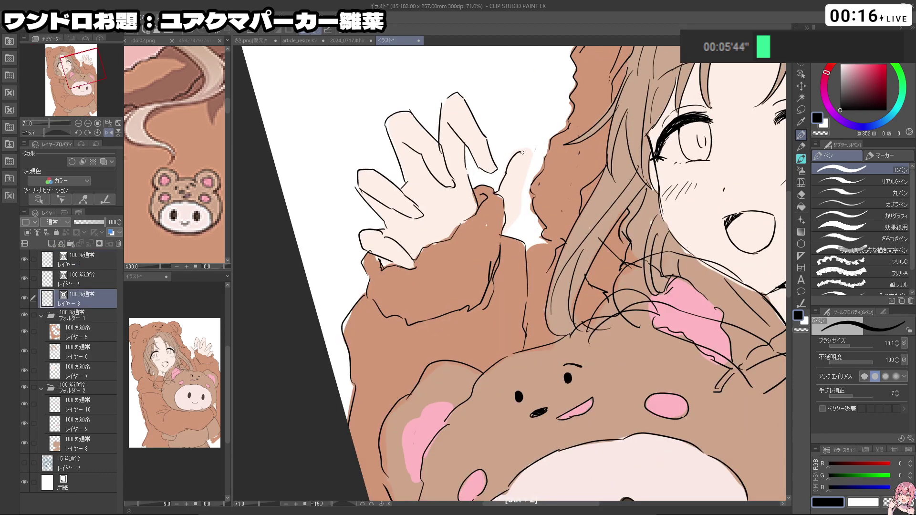
{"action": "left_click_drag", "start_coordinate": [523, 152], "coordinate": [526, 171]}
{"action": "key", "text": "ctrl+z"}
{"action": "key", "text": "ctrl+z"}
{"action": "key", "text": "ctrl+z"}
{"action": "left_click_drag", "start_coordinate": [532, 153], "coordinate": [527, 168]}
{"action": "mouse_move", "coordinate": [519, 219]}
{"action": "left_mouse_down"}
{"action": "mouse_move", "coordinate": [505, 235]}
{"action": "mouse_move", "coordinate": [482, 239]}
{"action": "left_mouse_up"}
{"action": "mouse_move", "coordinate": [532, 252]}
{"action": "left_mouse_down"}
{"action": "mouse_move", "coordinate": [488, 233]}
{"action": "mouse_move", "coordinate": [505, 220]}
{"action": "mouse_move", "coordinate": [551, 263]}
{"action": "left_mouse_up"}
{"action": "key", "text": "shift+space"}
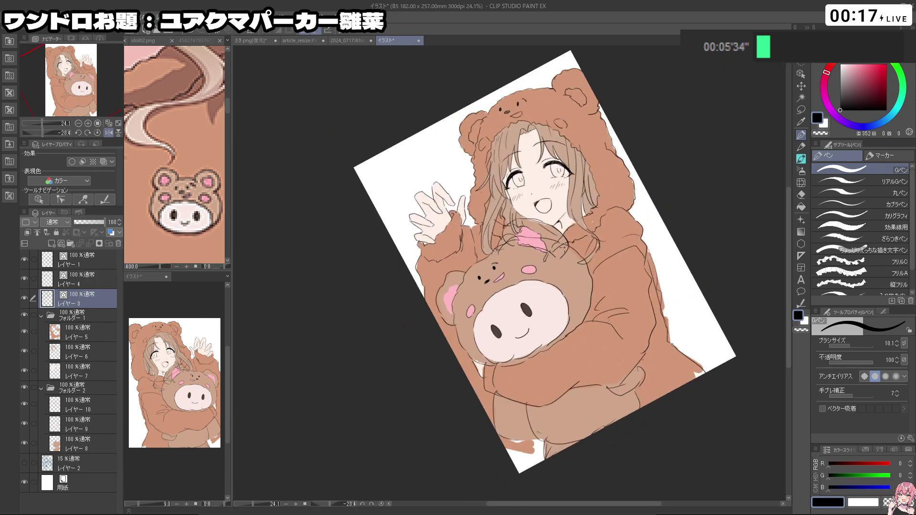
- Bring the character's face into view in the reference image idol02.png
{"action": "left_click", "coordinate": [211, 156]}
{"action": "scroll", "coordinate": [196, 167], "scroll_direction": "down", "scroll_amount": 10}
{"action": "scroll", "coordinate": [158, 61], "scroll_direction": "up", "scroll_amount": 2}
{"action": "scroll", "coordinate": [186, 119], "scroll_direction": "up", "scroll_amount": 2}
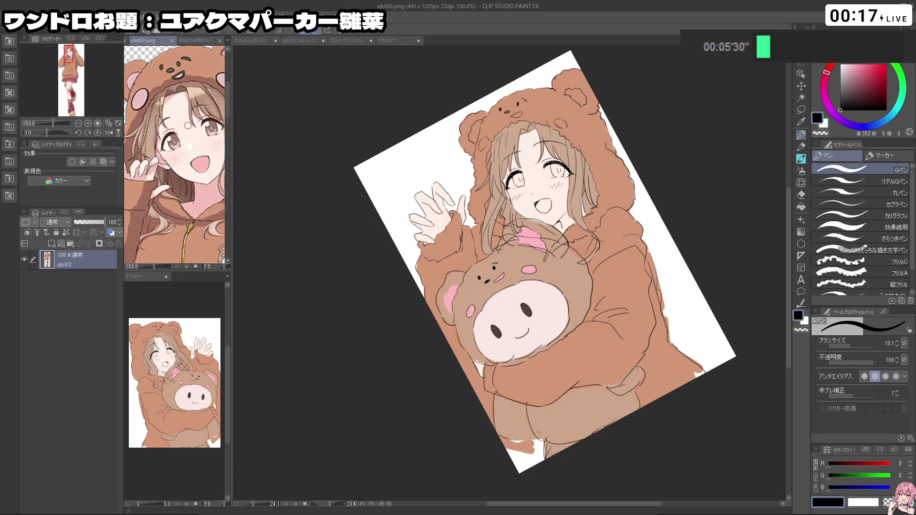
{"action": "key", "text": "shift+space"}
{"action": "left_click_drag", "start_coordinate": [711, 418], "coordinate": [729, 387]}
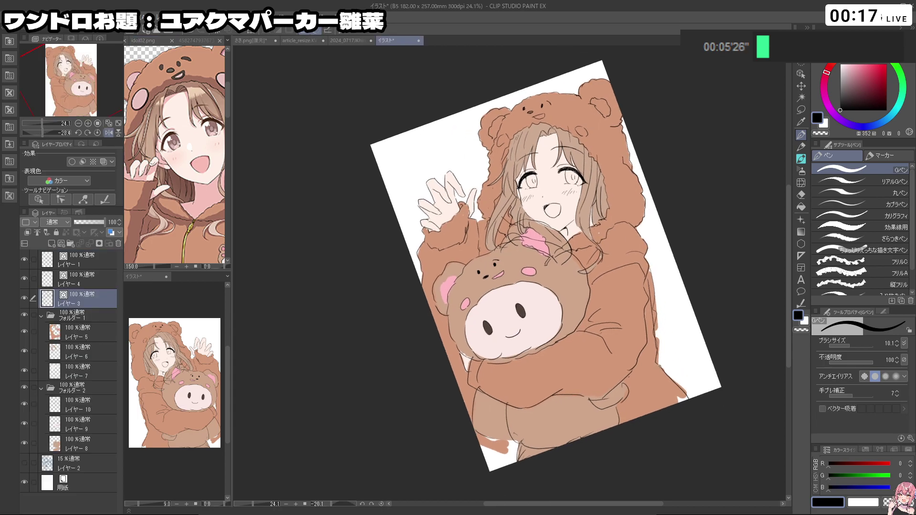
- On レイヤー 6, touch up the hair's edge beside the hood on the viewer's right with hair colour sampled from the drawing
{"action": "left_click", "coordinate": [83, 336]}
{"action": "left_click", "coordinate": [69, 351]}
{"action": "key", "text": "ctrl+space"}
{"action": "left_click", "coordinate": [594, 188]}
{"action": "left_click", "coordinate": [590, 231], "text": "alt"}
{"action": "left_click_drag", "start_coordinate": [589, 224], "coordinate": [594, 224]}
{"action": "left_click", "coordinate": [587, 246], "text": "alt"}
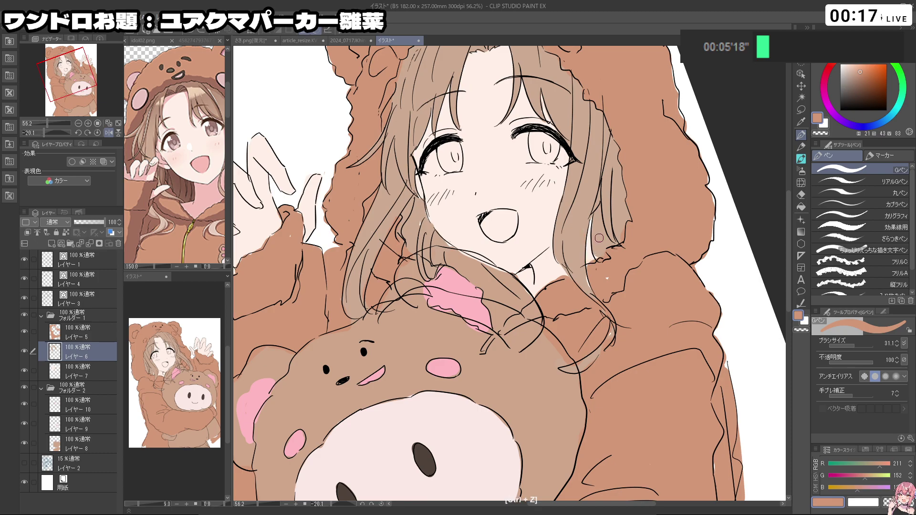
{"action": "left_click", "coordinate": [597, 237], "text": "alt"}
{"action": "left_click_drag", "start_coordinate": [590, 228], "coordinate": [586, 250]}
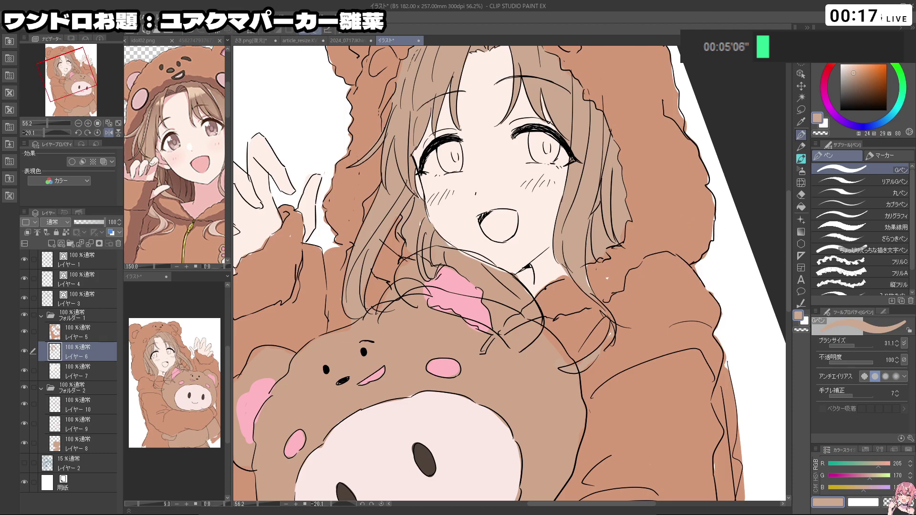
- Create a new folder above レイヤー 7 and add a new layer inside it
{"action": "left_click", "coordinate": [71, 375]}
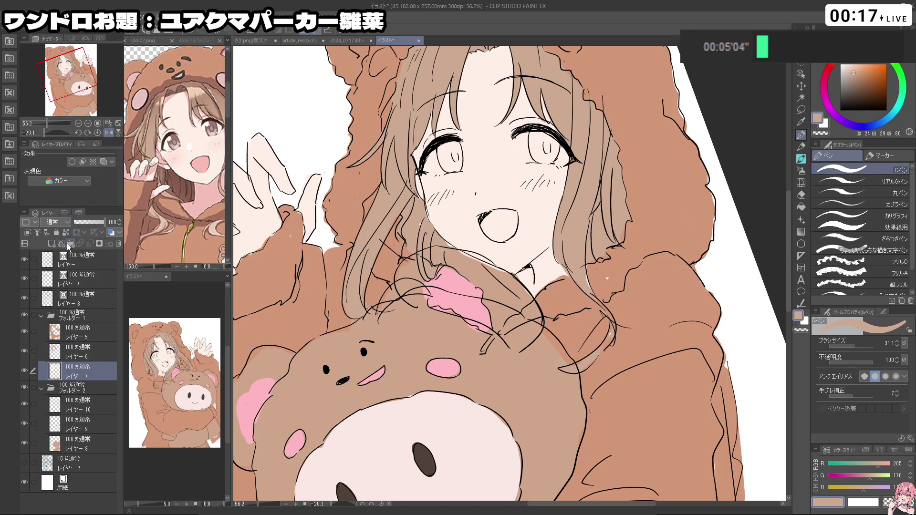
{"action": "left_click", "coordinate": [71, 243]}
{"action": "left_click", "coordinate": [52, 245]}
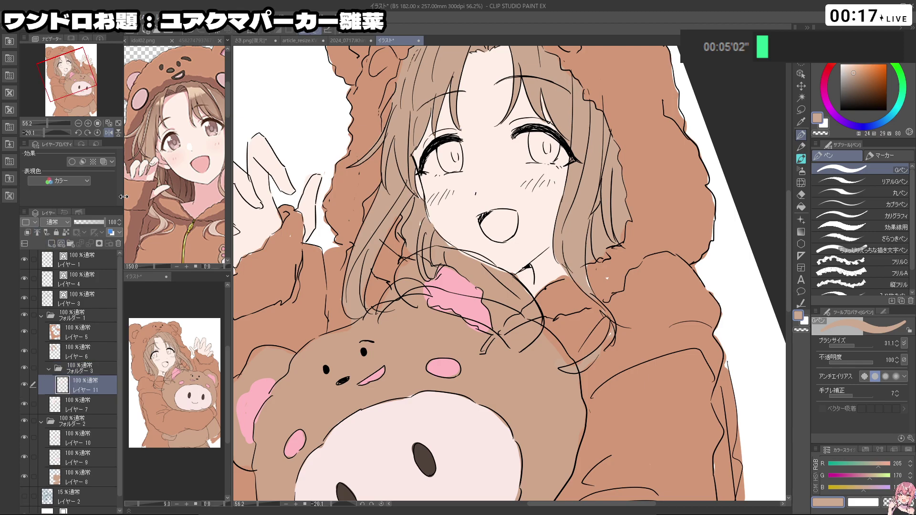
- Sample the iris colour from the reference image and paint both of the girl's irises with it
{"action": "left_click", "coordinate": [187, 145]}
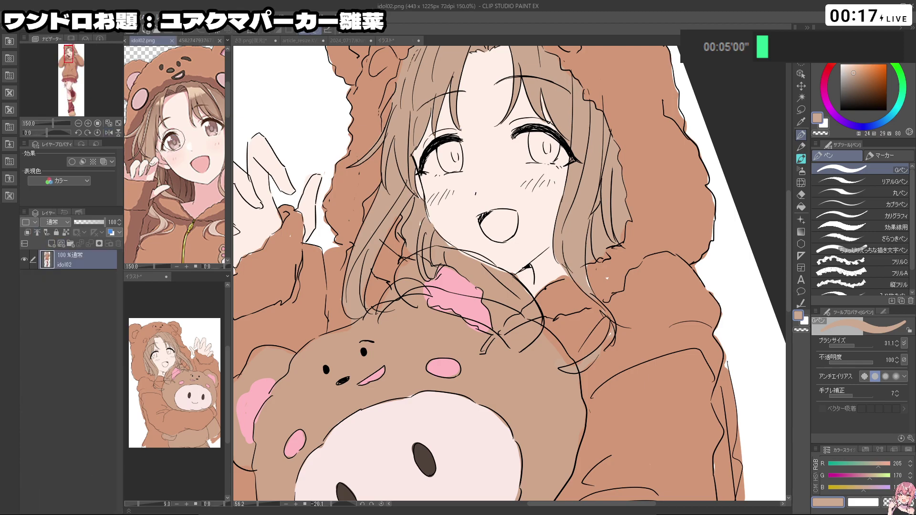
{"action": "left_click", "coordinate": [178, 135], "text": "alt"}
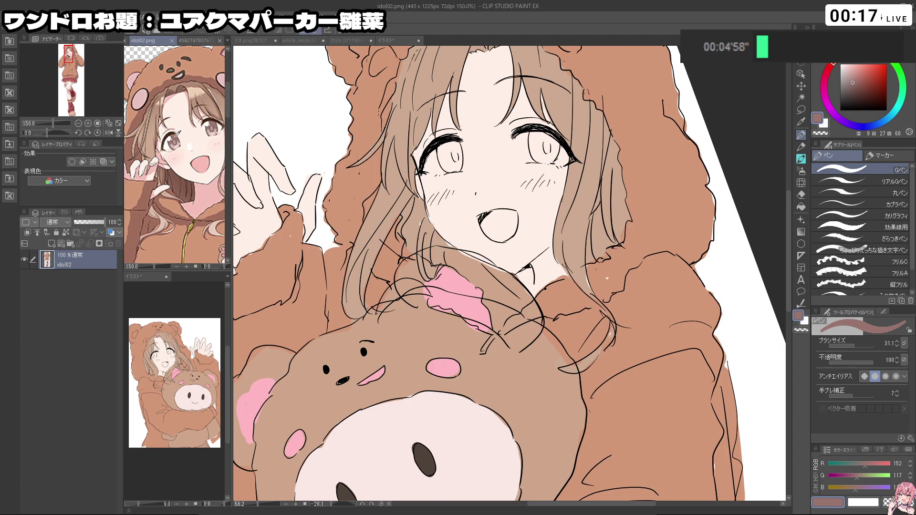
{"action": "left_click", "coordinate": [264, 134]}
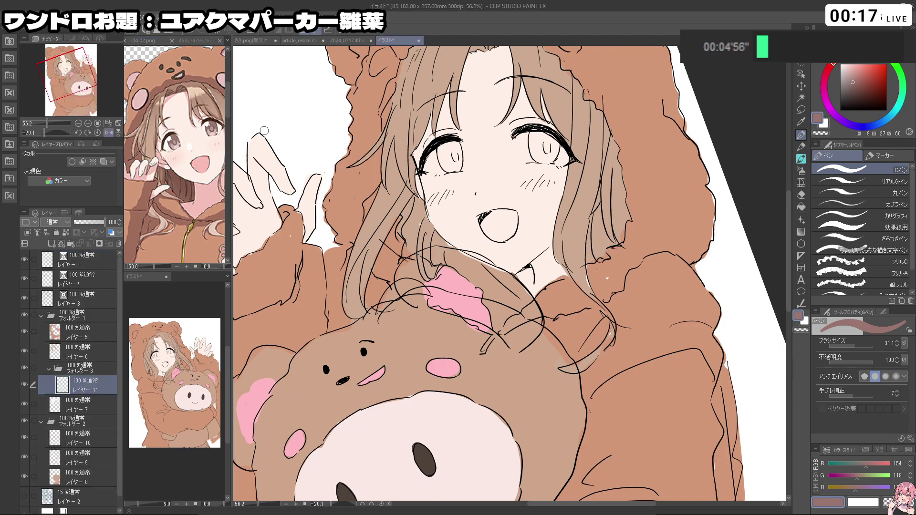
{"action": "mouse_move", "coordinate": [444, 149]}
{"action": "left_mouse_down"}
{"action": "mouse_move", "coordinate": [448, 169]}
{"action": "mouse_move", "coordinate": [457, 167]}
{"action": "mouse_move", "coordinate": [455, 143]}
{"action": "mouse_move", "coordinate": [453, 164]}
{"action": "left_mouse_up"}
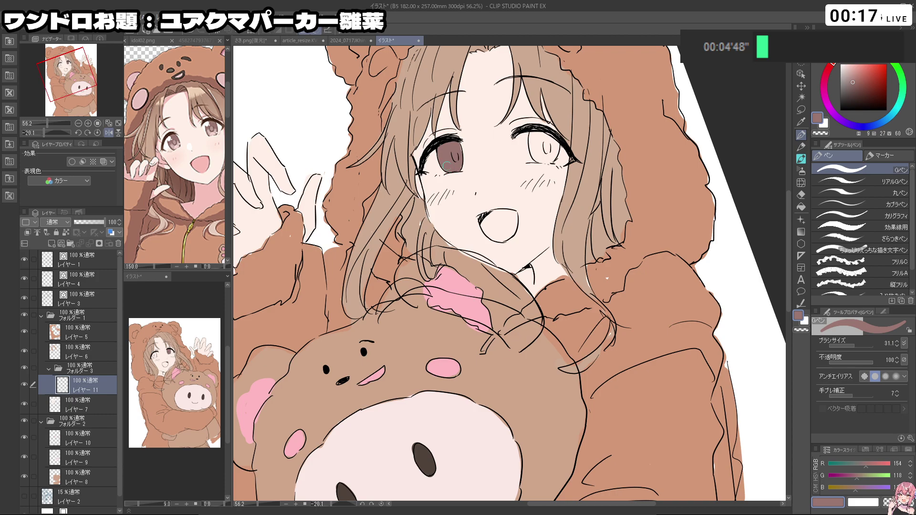
{"action": "mouse_move", "coordinate": [534, 135]}
{"action": "left_mouse_down"}
{"action": "mouse_move", "coordinate": [546, 161]}
{"action": "mouse_move", "coordinate": [543, 134]}
{"action": "left_mouse_up"}
{"action": "left_click_drag", "start_coordinate": [552, 167], "coordinate": [460, 88]}
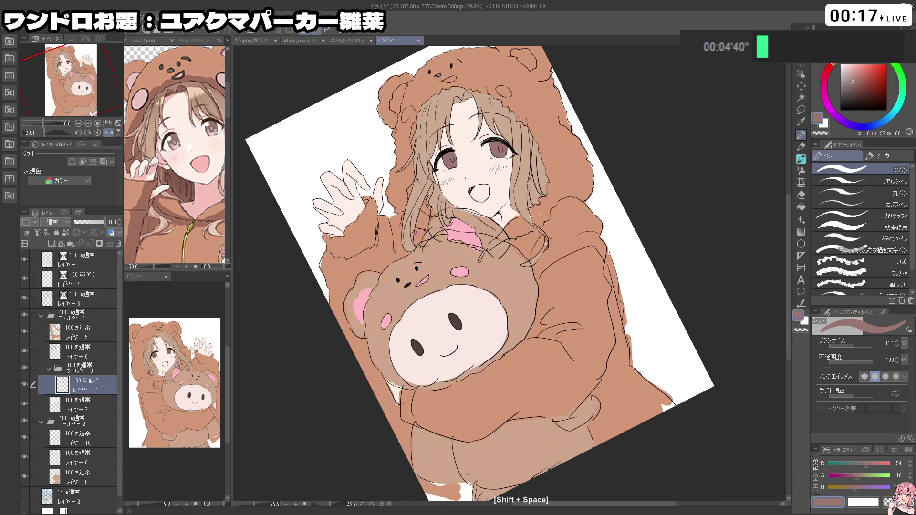
- Add a new layer below the iris layer and paint the whites of both eyes in pure white
{"action": "left_click", "coordinate": [76, 400]}
{"action": "left_click", "coordinate": [51, 243]}
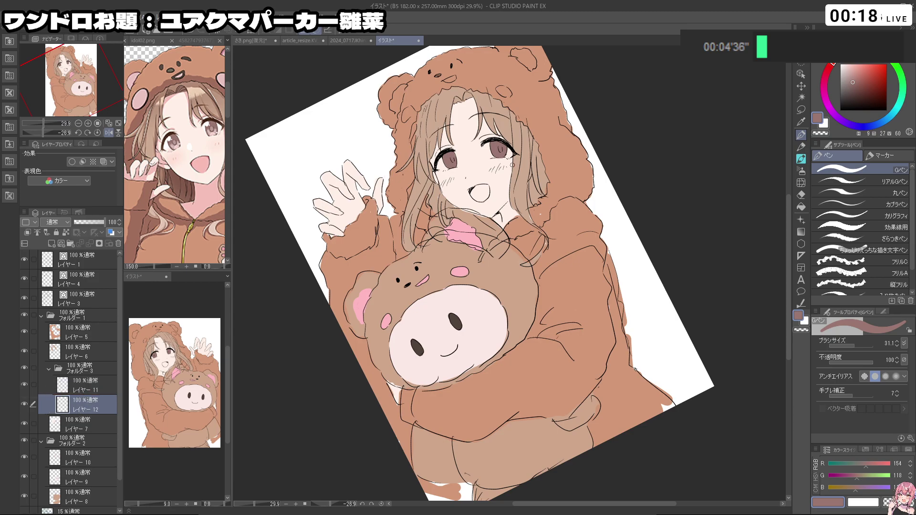
{"action": "left_click_drag", "start_coordinate": [849, 89], "coordinate": [839, 62]}
{"action": "mouse_move", "coordinate": [439, 152]}
{"action": "left_mouse_down"}
{"action": "mouse_move", "coordinate": [468, 175]}
{"action": "mouse_move", "coordinate": [438, 193]}
{"action": "mouse_move", "coordinate": [448, 203]}
{"action": "mouse_move", "coordinate": [481, 179]}
{"action": "left_mouse_up"}
{"action": "mouse_move", "coordinate": [608, 126]}
{"action": "left_mouse_down"}
{"action": "mouse_move", "coordinate": [596, 143]}
{"action": "mouse_move", "coordinate": [594, 134]}
{"action": "mouse_move", "coordinate": [600, 161]}
{"action": "mouse_move", "coordinate": [661, 164]}
{"action": "left_mouse_up"}
{"action": "key", "text": "space"}
{"action": "left_click_drag", "start_coordinate": [622, 129], "coordinate": [563, 143]}
{"action": "left_click_drag", "start_coordinate": [434, 393], "coordinate": [589, 387]}
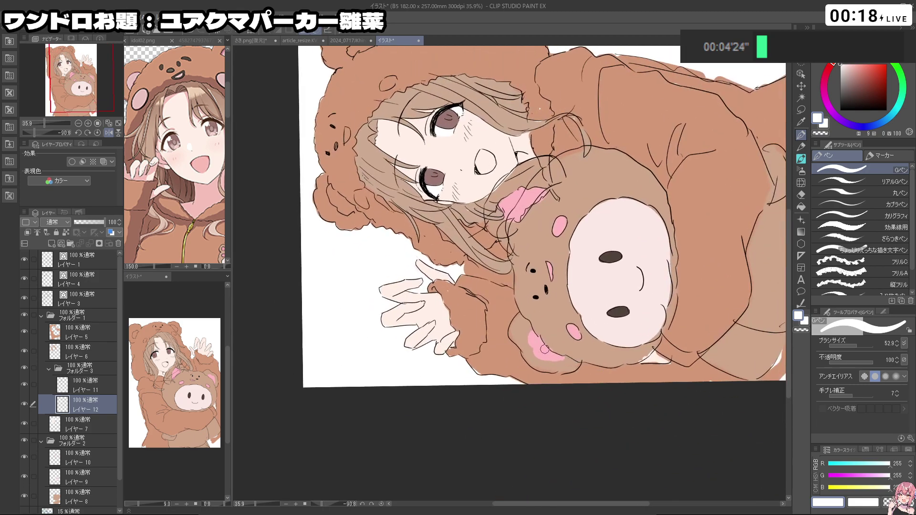
- Sample the pink of the open mouth in the reference image as the drawing colour
{"action": "left_click", "coordinate": [432, 313], "text": "alt"}
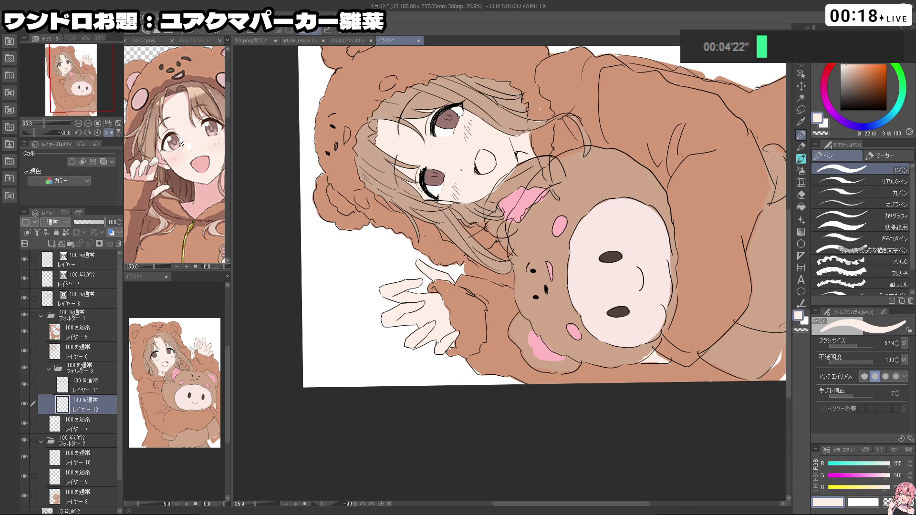
{"action": "left_click", "coordinate": [203, 166], "text": "alt"}
{"action": "left_click", "coordinate": [485, 166]}
{"action": "left_click_drag", "start_coordinate": [483, 156], "coordinate": [485, 168]}
{"action": "key", "text": "ctrl+z"}
{"action": "key", "text": "ctrl+z"}
- Add a new layer above レイヤー 7 and paint the girl's open mouth pink
{"action": "left_click", "coordinate": [87, 424]}
{"action": "left_click", "coordinate": [51, 244]}
{"action": "mouse_move", "coordinate": [483, 154]}
{"action": "left_mouse_down"}
{"action": "mouse_move", "coordinate": [477, 168]}
{"action": "mouse_move", "coordinate": [525, 143]}
{"action": "mouse_move", "coordinate": [570, 207]}
{"action": "left_mouse_up"}
{"action": "key", "text": "shift+space"}
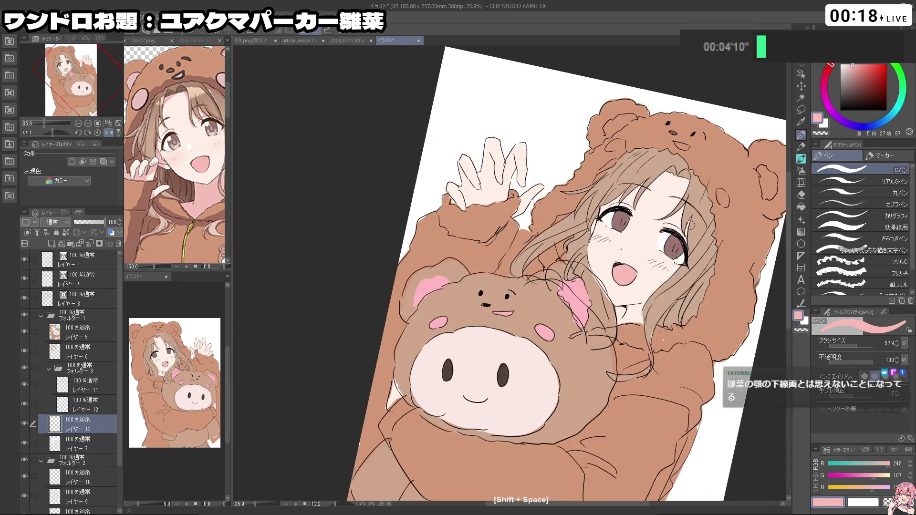
- Sample the lighter iris tone from an enlarged view of the eye in the reference image
{"action": "left_click", "coordinate": [198, 142]}
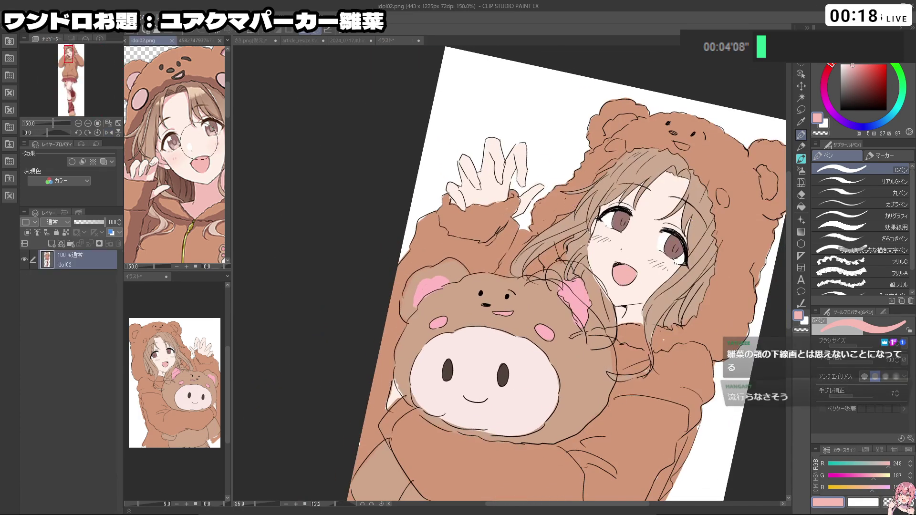
{"action": "key", "text": "ctrl+space"}
{"action": "left_click_drag", "start_coordinate": [187, 143], "coordinate": [215, 140]}
{"action": "left_click", "coordinate": [171, 144], "text": "alt"}
{"action": "left_click", "coordinate": [172, 141], "text": "alt"}
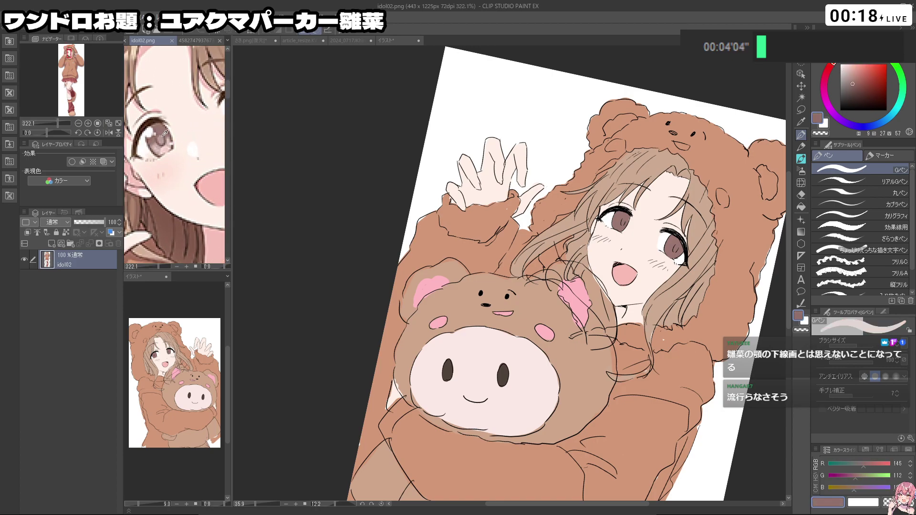
{"action": "left_click", "coordinate": [312, 125]}
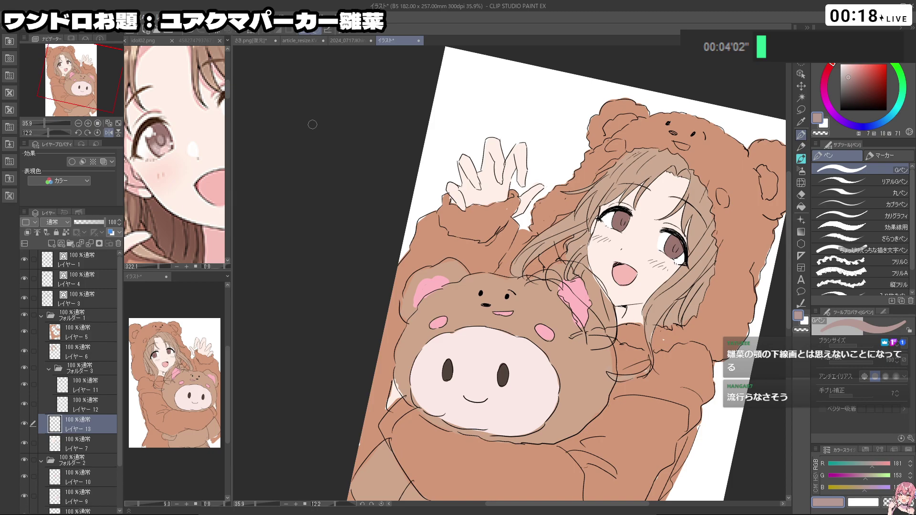
- Add a new layer clipped to the iris layer レイヤー 11
{"action": "key", "text": "space"}
{"action": "left_click_drag", "start_coordinate": [661, 252], "coordinate": [594, 241]}
{"action": "left_click_drag", "start_coordinate": [593, 242], "coordinate": [637, 245]}
{"action": "left_click_drag", "start_coordinate": [556, 367], "coordinate": [586, 345]}
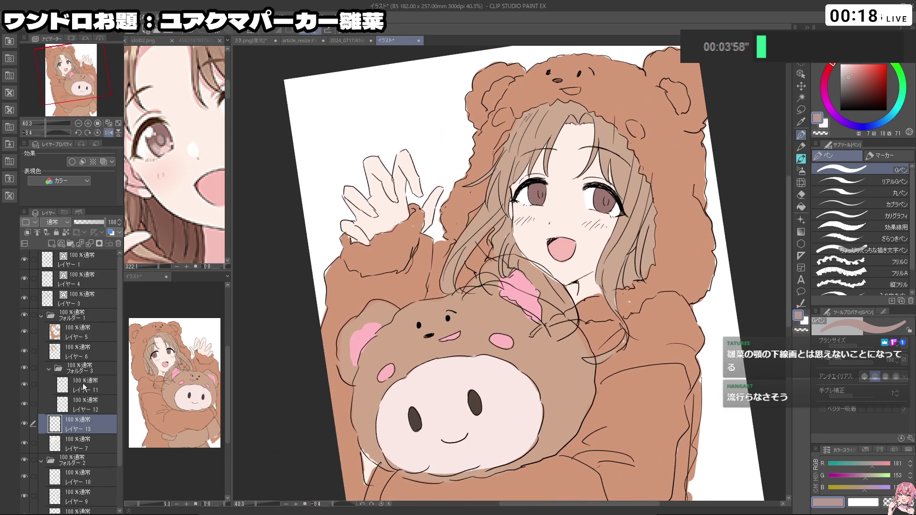
{"action": "left_click", "coordinate": [86, 386]}
{"action": "left_click", "coordinate": [51, 245]}
- Paint the lower part of both irises with the lighter mauve tone using a smaller brush
{"action": "scroll", "coordinate": [527, 200], "scroll_direction": "up", "scroll_amount": 3}
{"action": "mouse_move", "coordinate": [556, 195]}
{"action": "left_mouse_down"}
{"action": "mouse_move", "coordinate": [548, 202]}
{"action": "mouse_move", "coordinate": [557, 204]}
{"action": "left_mouse_up"}
{"action": "mouse_move", "coordinate": [687, 199]}
{"action": "left_mouse_down"}
{"action": "mouse_move", "coordinate": [676, 212]}
{"action": "mouse_move", "coordinate": [689, 223]}
{"action": "mouse_move", "coordinate": [649, 222]}
{"action": "left_mouse_up"}
{"action": "key", "text": "ctrl+z"}
{"action": "mouse_move", "coordinate": [682, 212]}
{"action": "left_mouse_down"}
{"action": "mouse_move", "coordinate": [660, 221]}
{"action": "mouse_move", "coordinate": [586, 206]}
{"action": "left_mouse_up"}
{"action": "left_click_drag", "start_coordinate": [588, 206], "coordinate": [615, 206]}
{"action": "left_click_drag", "start_coordinate": [570, 346], "coordinate": [491, 342]}
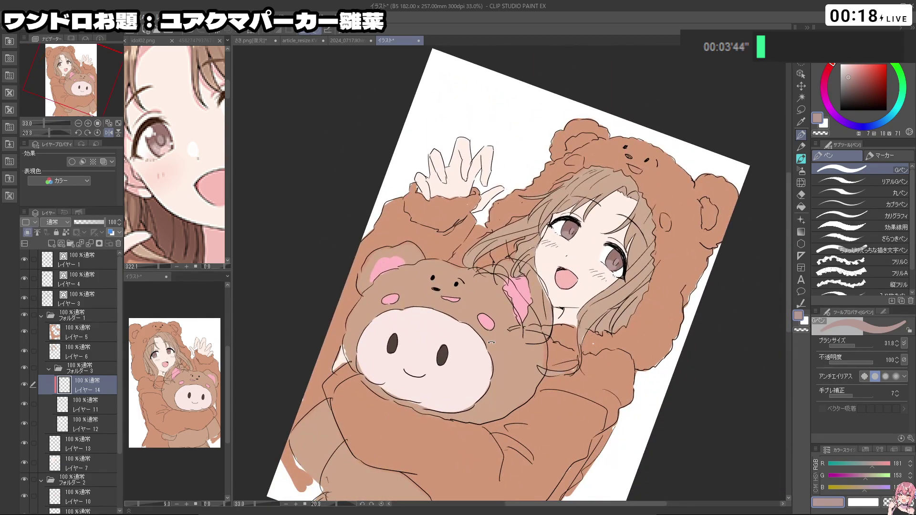
- With transparent colour, erase the レイヤー 3 lines that overlap the plush's ear below the girl's chin
{"action": "left_click", "coordinate": [25, 299]}
{"action": "left_click", "coordinate": [25, 299]}
{"action": "left_click", "coordinate": [69, 301]}
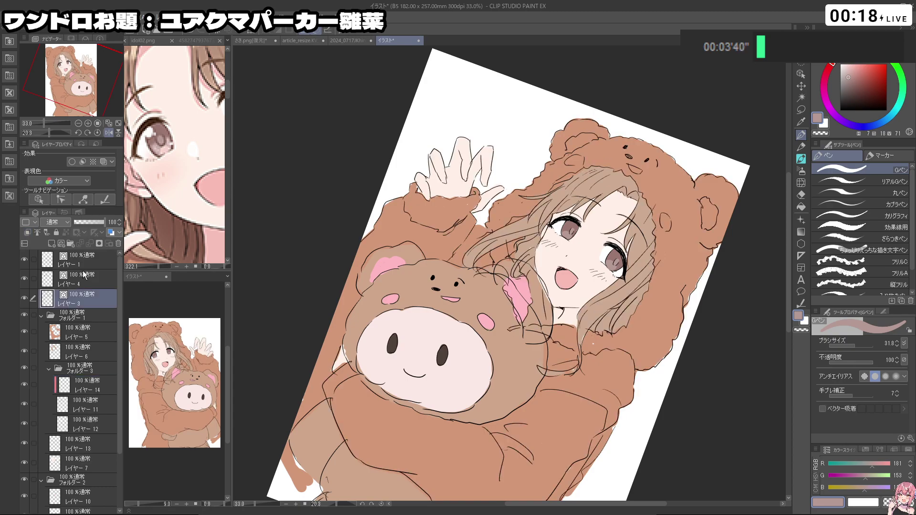
{"action": "scroll", "coordinate": [543, 276], "scroll_direction": "up", "scroll_amount": 5}
{"action": "key", "text": "c"}
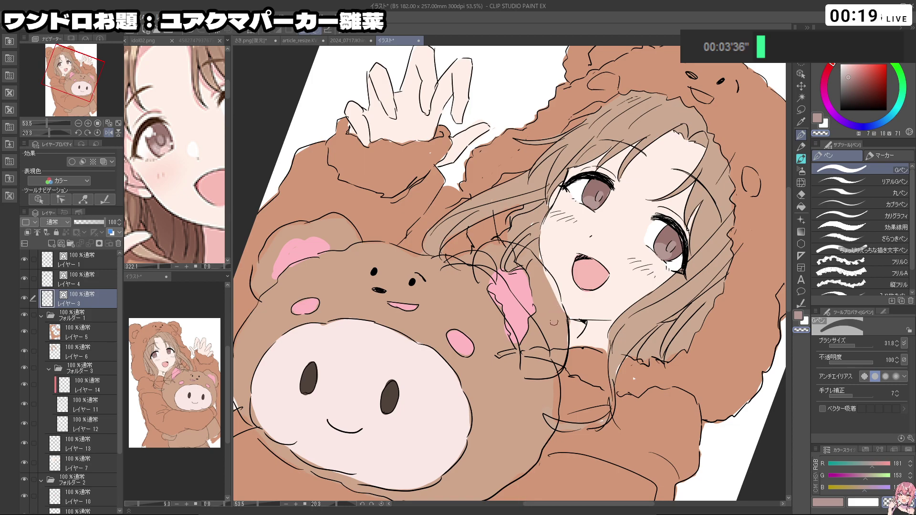
{"action": "left_click_drag", "start_coordinate": [634, 378], "coordinate": [504, 271]}
{"action": "key", "text": "ctrl+z"}
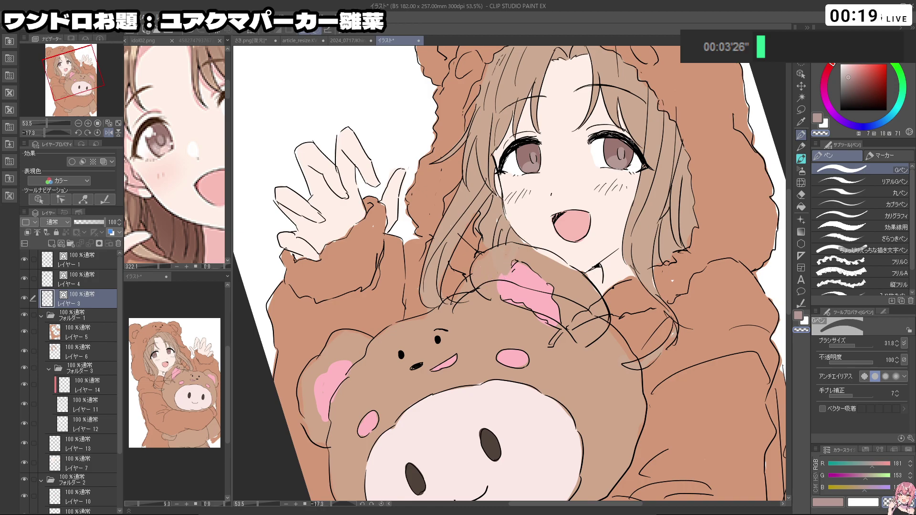
{"action": "key", "text": "ctrl+z"}
{"action": "key", "text": "ctrl+z"}
{"action": "key", "text": "ctrl+z"}
{"action": "key", "text": "shift+space"}
{"action": "left_click_drag", "start_coordinate": [592, 327], "coordinate": [579, 342]}
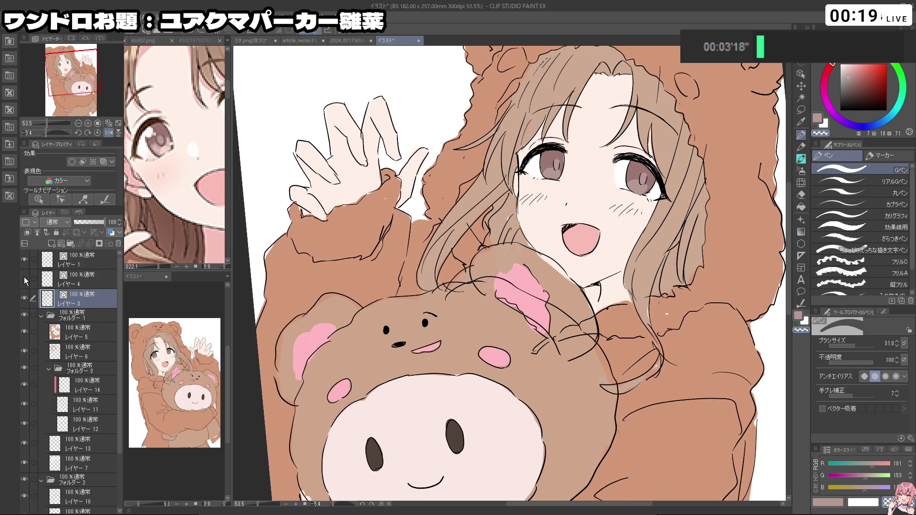
- Switch to レイヤー 1 and erase the stray lines crossing the pink inner ear of the plush below the girl's chin
{"action": "left_click", "coordinate": [24, 260]}
{"action": "left_click", "coordinate": [24, 260]}
{"action": "left_click", "coordinate": [80, 256]}
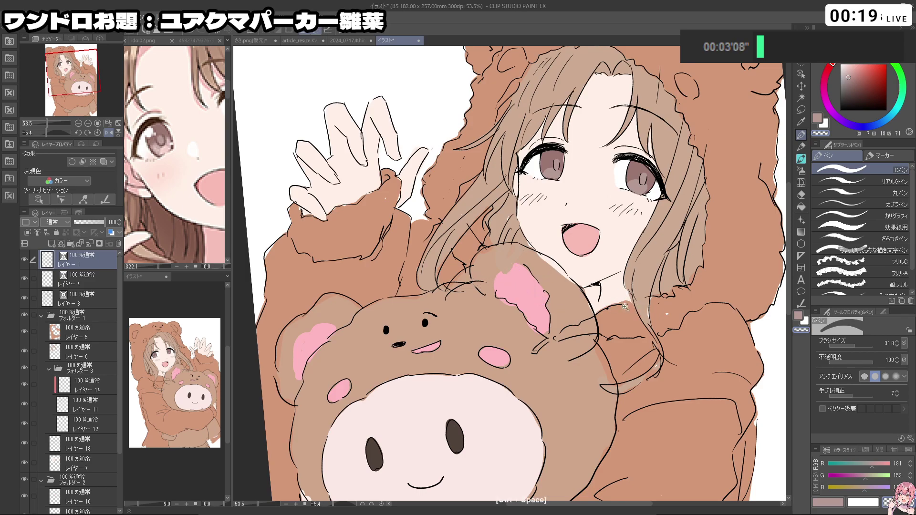
{"action": "left_click_drag", "start_coordinate": [634, 307], "coordinate": [529, 343]}
{"action": "left_click_drag", "start_coordinate": [520, 353], "coordinate": [431, 317]}
{"action": "left_click_drag", "start_coordinate": [415, 429], "coordinate": [647, 181]}
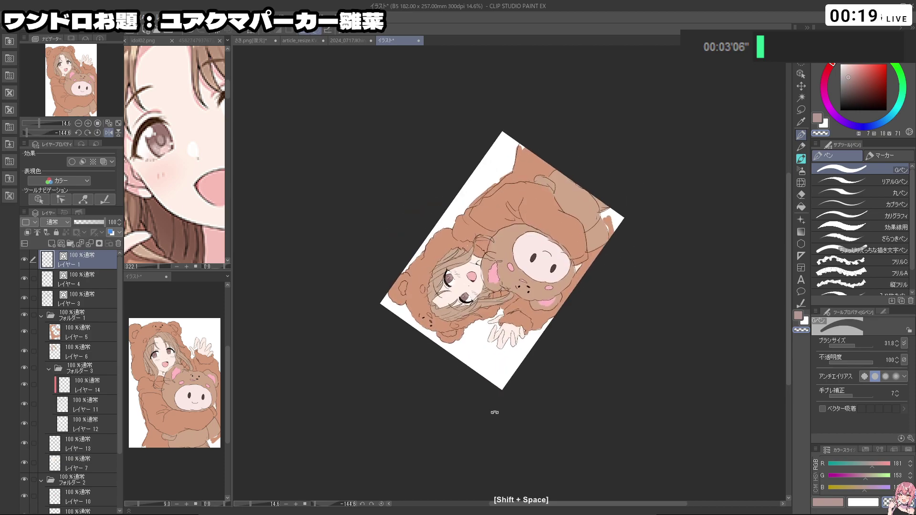
{"action": "left_click_drag", "start_coordinate": [492, 409], "coordinate": [562, 267]}
{"action": "left_click_drag", "start_coordinate": [341, 444], "coordinate": [599, 339]}
{"action": "left_click_drag", "start_coordinate": [581, 266], "coordinate": [603, 268]}
{"action": "left_click_drag", "start_coordinate": [577, 307], "coordinate": [558, 276]}
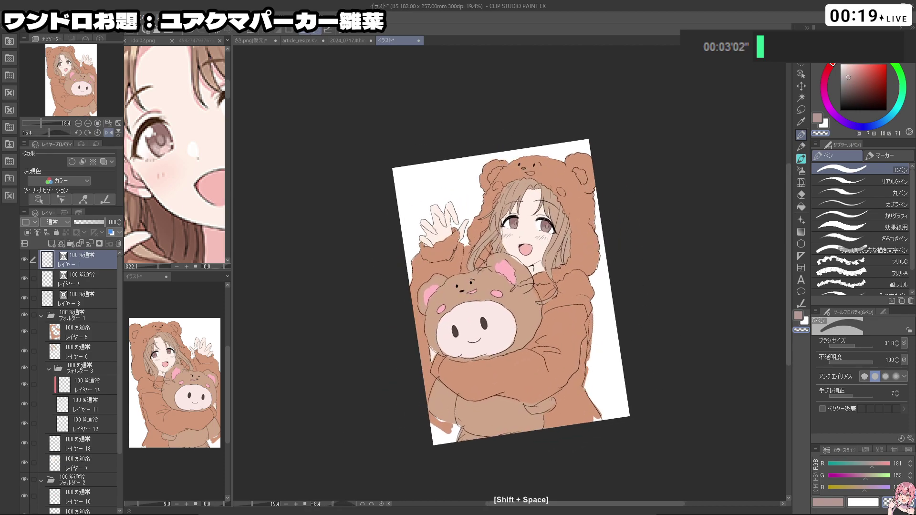
- Switch to レイヤー 3, set the drawing colour to black and add a short line at the hair parting on the forehead
{"action": "left_click", "coordinate": [76, 301]}
{"action": "left_click", "coordinate": [840, 111]}
{"action": "left_click_drag", "start_coordinate": [541, 177], "coordinate": [640, 178]}
{"action": "left_click_drag", "start_coordinate": [640, 329], "coordinate": [638, 214]}
{"action": "key", "text": "ctrl+z"}
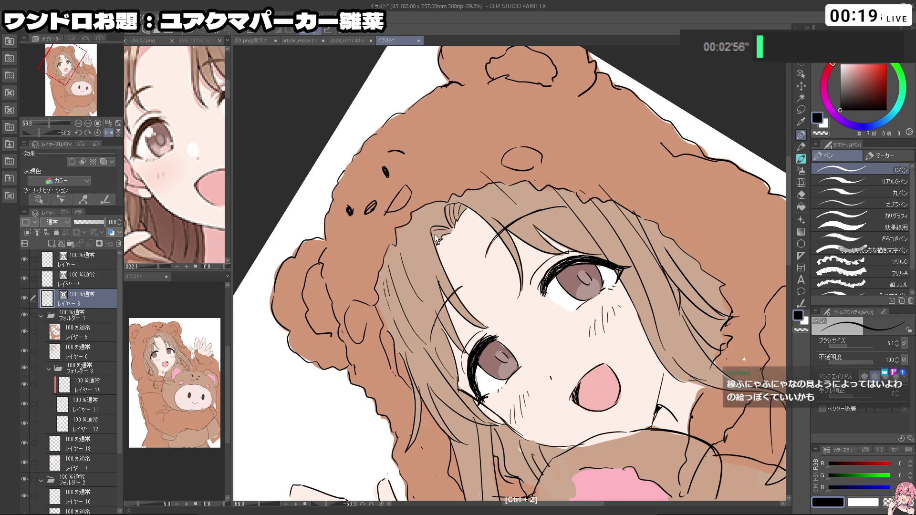
{"action": "left_click_drag", "start_coordinate": [435, 238], "coordinate": [444, 237]}
- Look over the whole figure and toggle レイヤー 3 off and on to check which lines it holds
{"action": "mouse_move", "coordinate": [603, 190]}
{"action": "left_mouse_down"}
{"action": "mouse_move", "coordinate": [605, 326]}
{"action": "mouse_move", "coordinate": [534, 325]}
{"action": "left_mouse_up"}
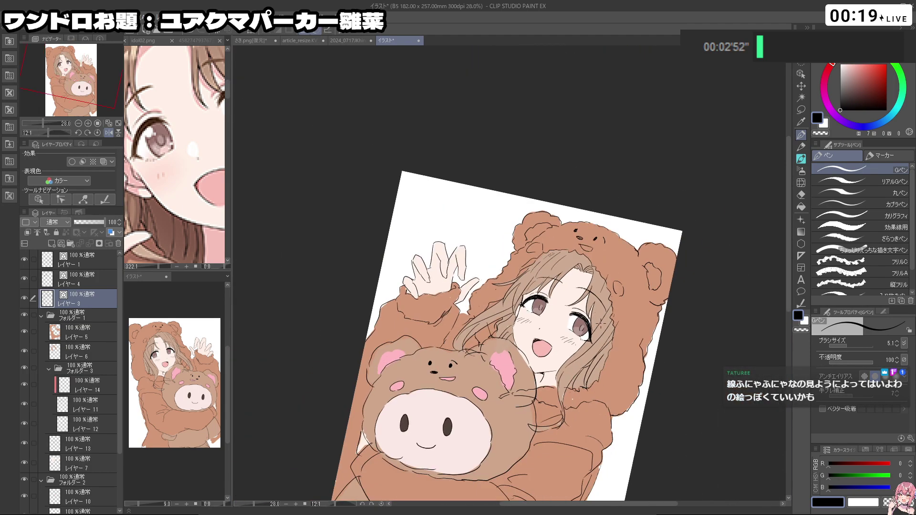
{"action": "key", "text": "space"}
{"action": "left_click_drag", "start_coordinate": [607, 356], "coordinate": [584, 280]}
{"action": "left_click_drag", "start_coordinate": [400, 325], "coordinate": [501, 393]}
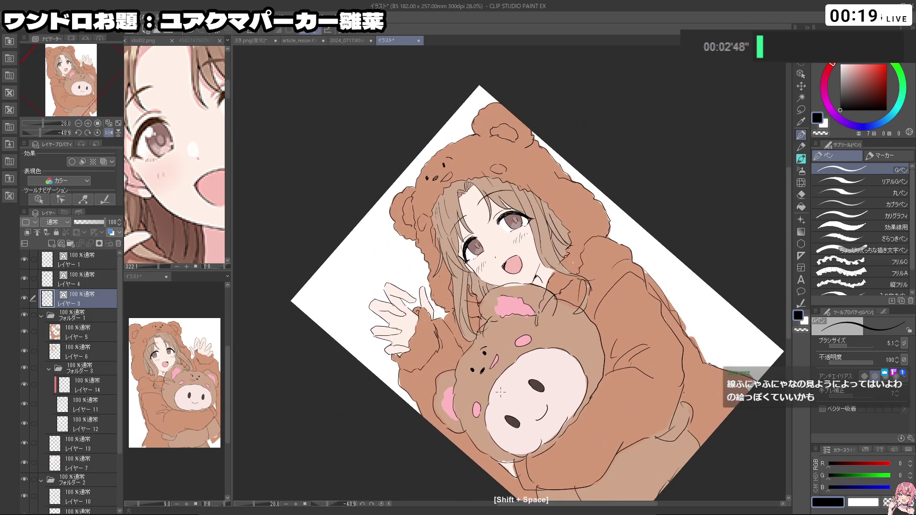
{"action": "left_click", "coordinate": [23, 296]}
{"action": "left_click", "coordinate": [23, 297]}
{"action": "left_click_drag", "start_coordinate": [536, 302], "coordinate": [540, 345]}
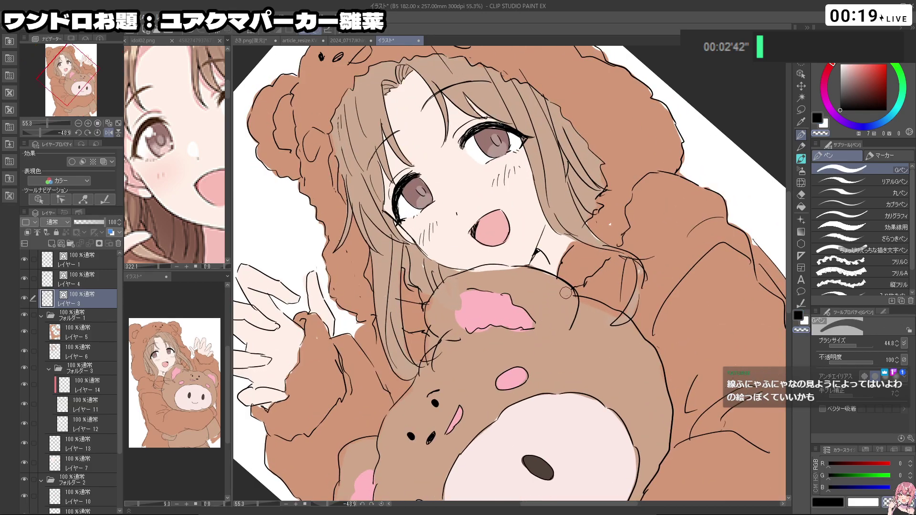
{"action": "left_click_drag", "start_coordinate": [564, 297], "coordinate": [553, 315], "text": "shift+space"}
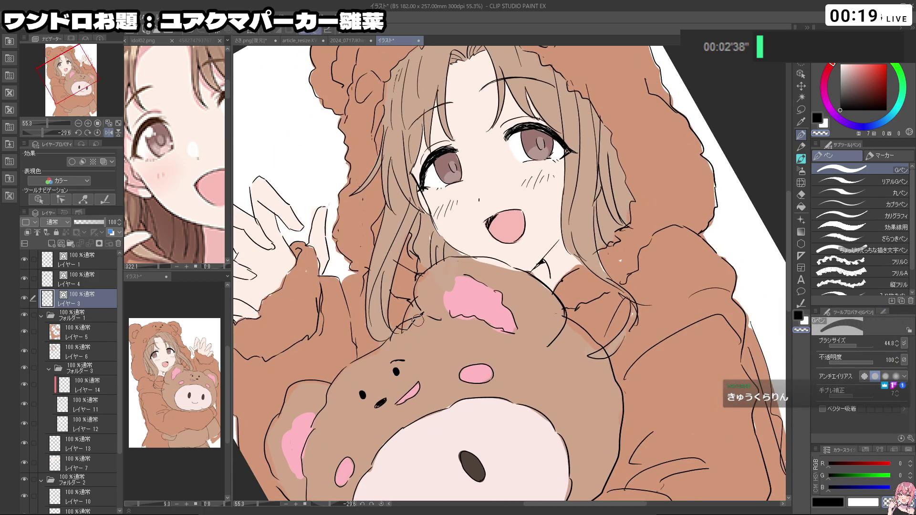
{"action": "left_click_drag", "start_coordinate": [455, 396], "coordinate": [444, 390], "text": "shift+space"}
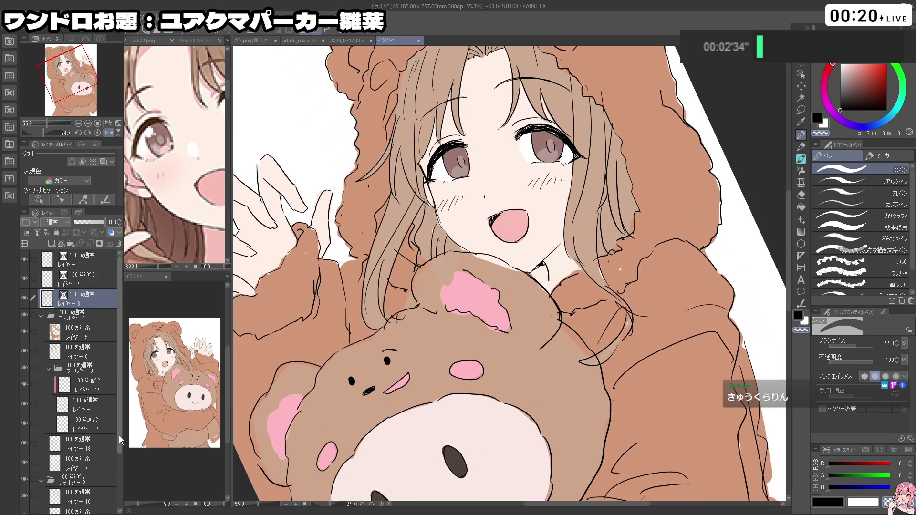
- Try to erase the plush colour on レイヤー 8 next to the base of its ear
{"action": "scroll", "coordinate": [105, 443], "scroll_direction": "down", "scroll_amount": 3}
{"action": "left_click", "coordinate": [81, 487]}
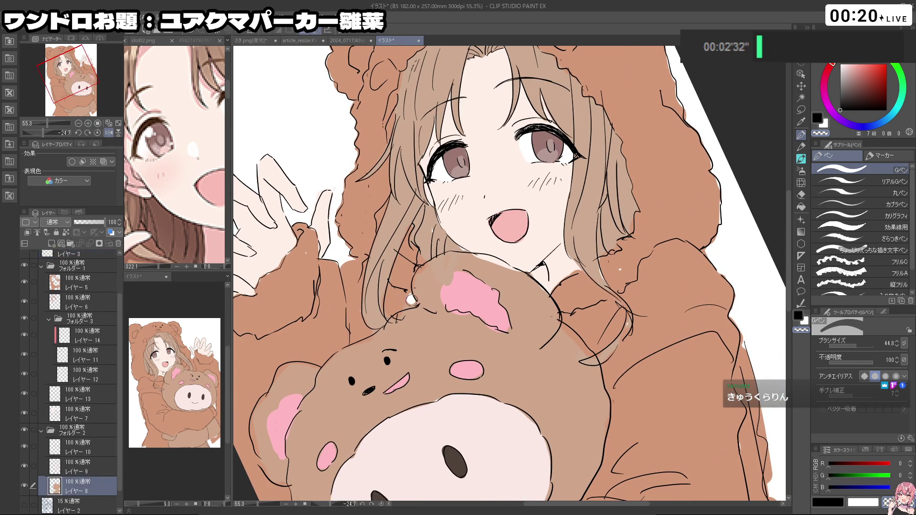
{"action": "key", "text": "ctrl+z"}
- On レイヤー 5, pick the hoodie's orange-brown and paint the gap between the girl's hair and the plush's ear
{"action": "left_click", "coordinate": [86, 282]}
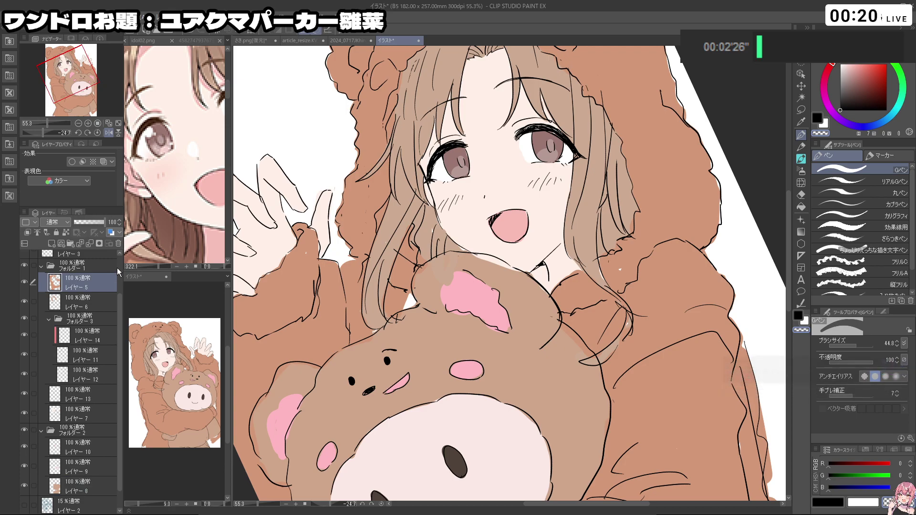
{"action": "left_click", "coordinate": [332, 321], "text": "alt"}
{"action": "left_click_drag", "start_coordinate": [406, 300], "coordinate": [397, 306]}
{"action": "left_click_drag", "start_coordinate": [550, 335], "coordinate": [516, 346]}
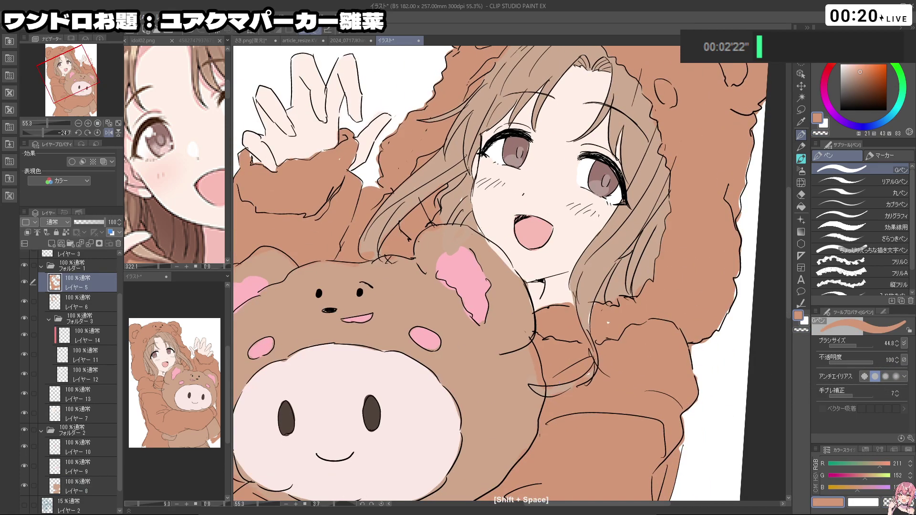
- With transparent colour, erase the レイヤー 7 colour spilling over the edge of the plush's ear below the girl's chin
{"action": "left_click", "coordinate": [85, 416]}
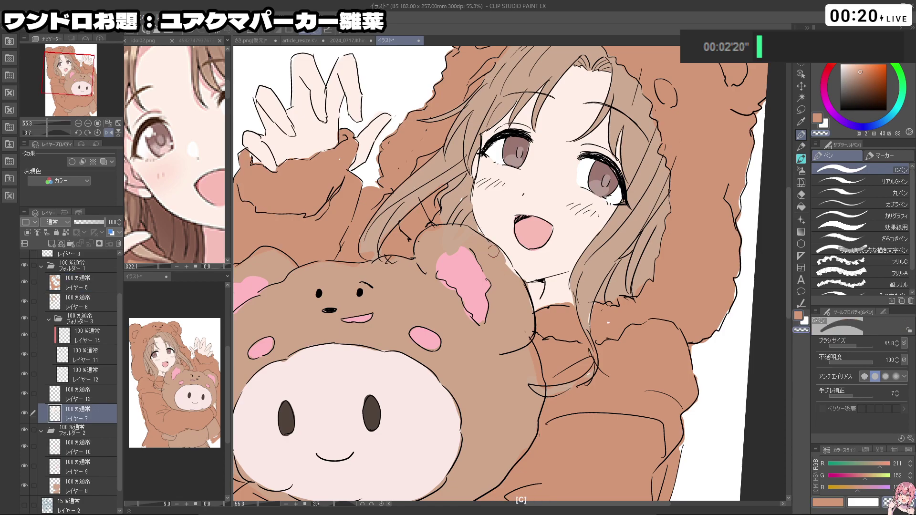
{"action": "key", "text": "shift+space"}
{"action": "left_click_drag", "start_coordinate": [525, 444], "coordinate": [590, 207]}
{"action": "left_click_drag", "start_coordinate": [625, 289], "coordinate": [481, 389]}
{"action": "left_click_drag", "start_coordinate": [513, 334], "coordinate": [517, 314]}
{"action": "left_click_drag", "start_coordinate": [438, 451], "coordinate": [394, 424]}
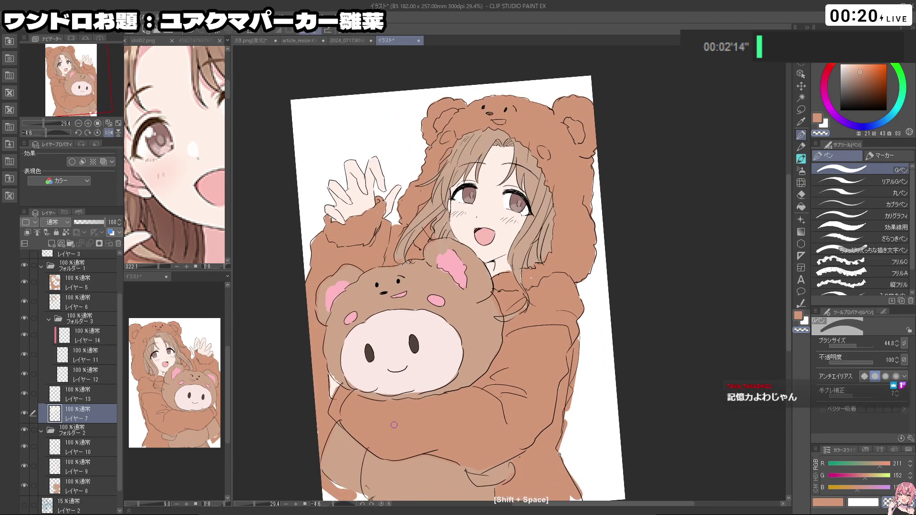
- On レイヤー 1, pick the black line colour and complete the plush head's outline beside its ear near the girl's hair strand
{"action": "left_click", "coordinate": [109, 258]}
{"action": "key", "text": "space"}
{"action": "scroll", "coordinate": [496, 300], "scroll_direction": "up", "scroll_amount": 2}
{"action": "key", "text": "c"}
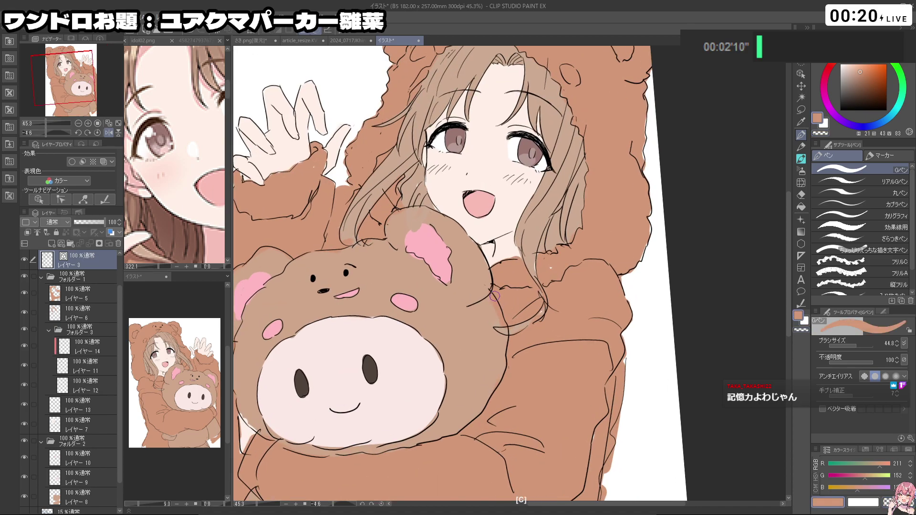
{"action": "left_click_drag", "start_coordinate": [119, 294], "coordinate": [120, 274]}
{"action": "left_click", "coordinate": [94, 271]}
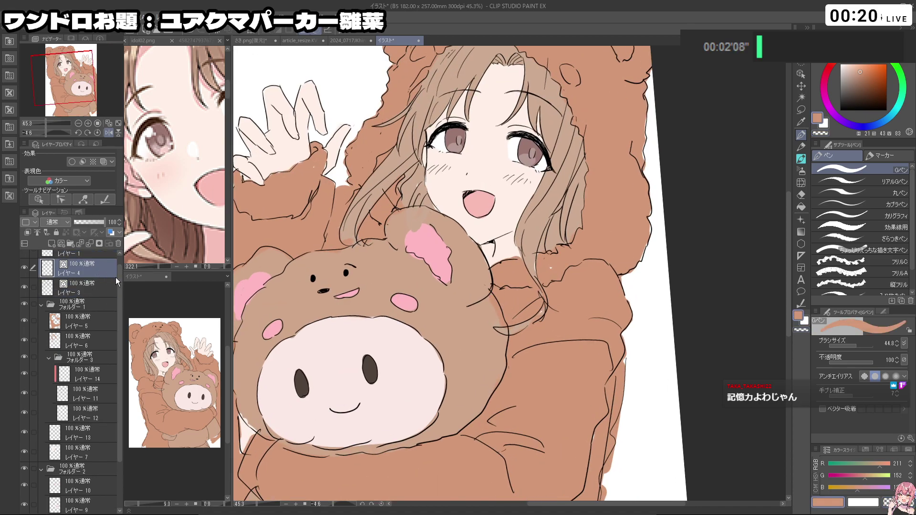
{"action": "scroll", "coordinate": [113, 275], "scroll_direction": "up", "scroll_amount": 1}
{"action": "left_click", "coordinate": [107, 262]}
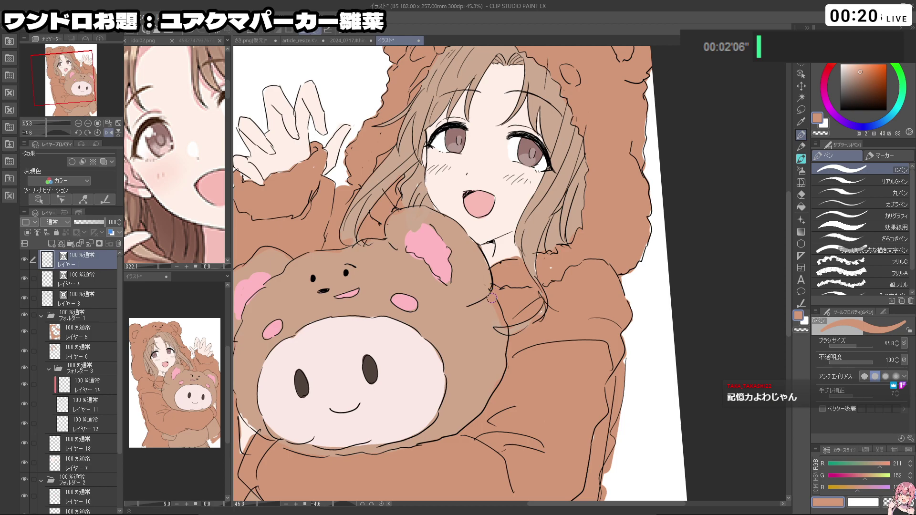
{"action": "key", "text": "ctrl+z"}
{"action": "left_click_drag", "start_coordinate": [508, 337], "coordinate": [491, 301], "text": "ctrl+alt"}
{"action": "left_click", "coordinate": [489, 296], "text": "alt"}
{"action": "key", "text": "ctrl+z"}
{"action": "left_click_drag", "start_coordinate": [621, 266], "coordinate": [461, 310], "text": "ctrl"}
{"action": "left_click_drag", "start_coordinate": [413, 428], "coordinate": [630, 295], "text": "shift"}
{"action": "left_click_drag", "start_coordinate": [587, 319], "coordinate": [493, 305], "text": "shift"}
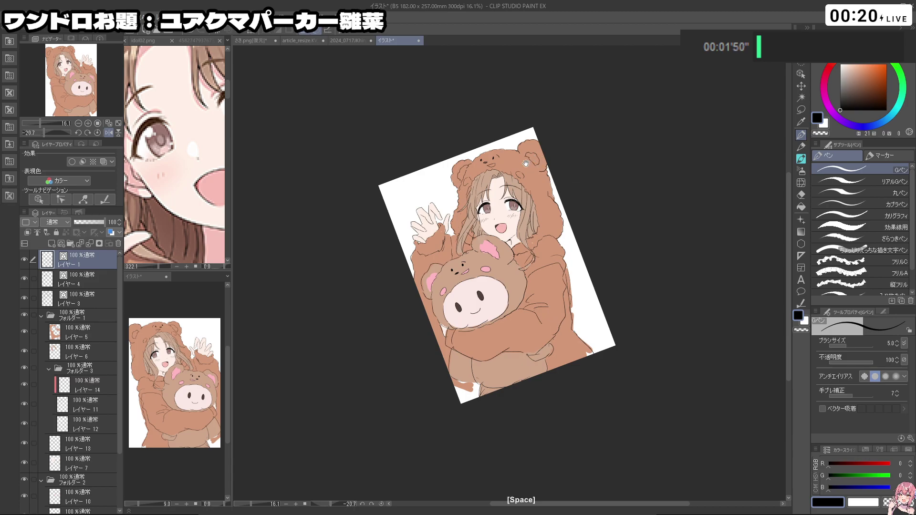
- Switch to レイヤー 4 and erase the blush lines on both of the girl's cheeks
{"action": "left_click_drag", "start_coordinate": [523, 202], "coordinate": [541, 140], "text": "ctrl"}
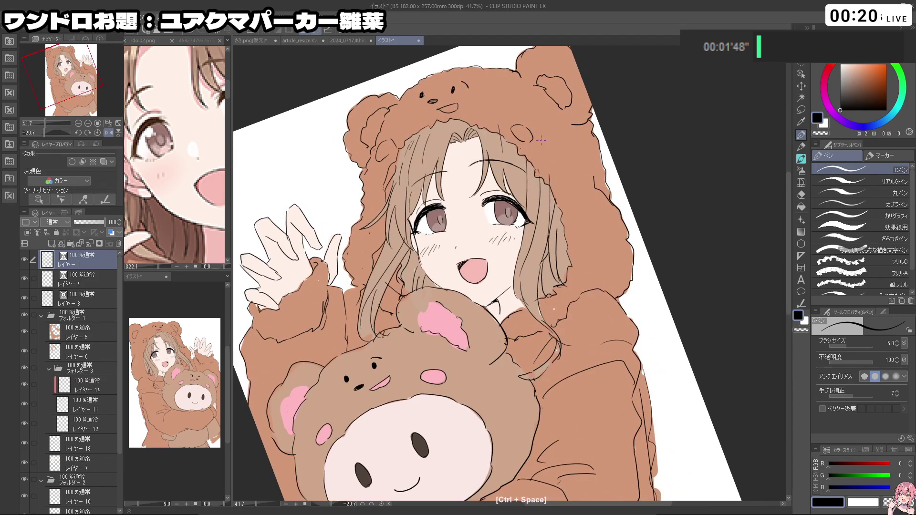
{"action": "left_click", "coordinate": [75, 282]}
{"action": "left_click_drag", "start_coordinate": [488, 243], "coordinate": [504, 236]}
{"action": "key", "text": "c"}
{"action": "left_click_drag", "start_coordinate": [432, 240], "coordinate": [431, 239], "text": "ctrl+alt"}
- Try new thin black blush lines on the girl's cheeks on レイヤー 4
{"action": "mouse_move", "coordinate": [428, 357]}
{"action": "left_mouse_down", "text": "shift"}
{"action": "mouse_move", "coordinate": [473, 374]}
{"action": "mouse_move", "coordinate": [563, 242]}
{"action": "mouse_move", "coordinate": [540, 220]}
{"action": "mouse_move", "coordinate": [501, 224]}
{"action": "left_mouse_up", "text": "shift"}
{"action": "mouse_move", "coordinate": [524, 316]}
{"action": "left_mouse_down", "text": "ctrl"}
{"action": "mouse_move", "coordinate": [549, 325]}
{"action": "mouse_move", "coordinate": [551, 340]}
{"action": "left_mouse_up", "text": "ctrl"}
{"action": "key", "text": "ctrl+z"}
{"action": "key", "text": "ctrl+z"}
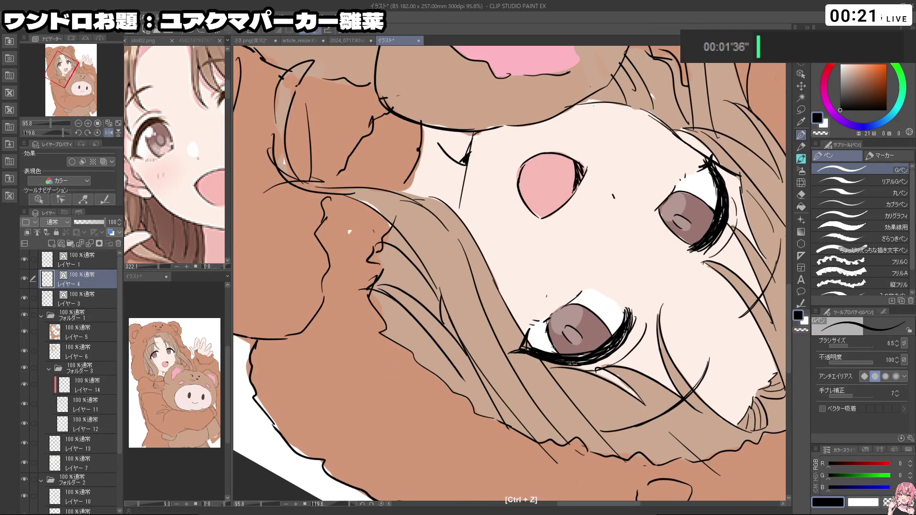
{"action": "mouse_move", "coordinate": [552, 338]}
{"action": "left_mouse_down"}
{"action": "mouse_move", "coordinate": [575, 218]}
{"action": "mouse_move", "coordinate": [476, 177]}
{"action": "mouse_move", "coordinate": [480, 195]}
{"action": "left_mouse_up"}
{"action": "key", "text": "ctrl+z"}
{"action": "mouse_move", "coordinate": [318, 186]}
{"action": "left_mouse_down"}
{"action": "mouse_move", "coordinate": [327, 214]}
{"action": "mouse_move", "coordinate": [353, 203]}
{"action": "left_mouse_up"}
{"action": "key", "text": "ctrl+z"}
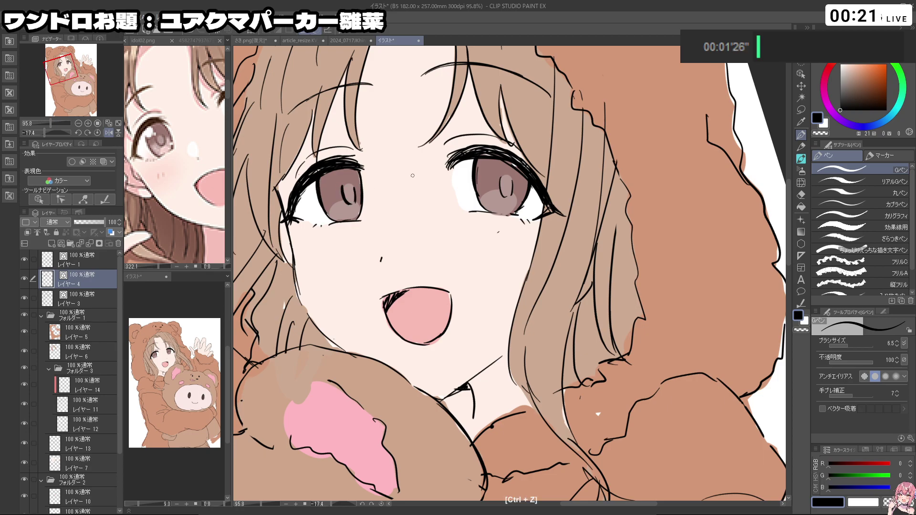
{"action": "key", "text": "ctrl+z"}
- Examine the balance of the whole illustration, flipping the canvas view horizontally
{"action": "mouse_move", "coordinate": [501, 176]}
{"action": "left_mouse_down"}
{"action": "mouse_move", "coordinate": [487, 268]}
{"action": "mouse_move", "coordinate": [437, 267]}
{"action": "left_mouse_up"}
{"action": "left_click_drag", "start_coordinate": [446, 355], "coordinate": [414, 265]}
{"action": "left_click_drag", "start_coordinate": [570, 158], "coordinate": [444, 376]}
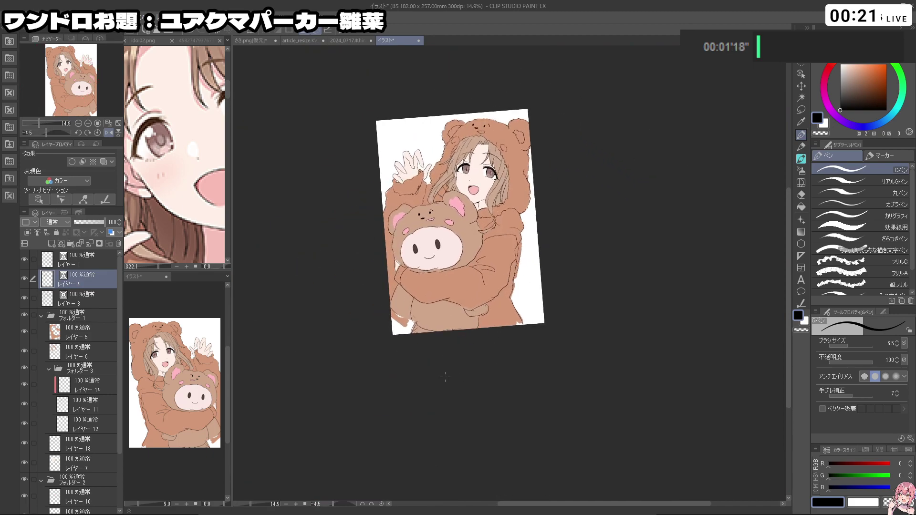
{"action": "left_click_drag", "start_coordinate": [434, 440], "coordinate": [374, 445]}
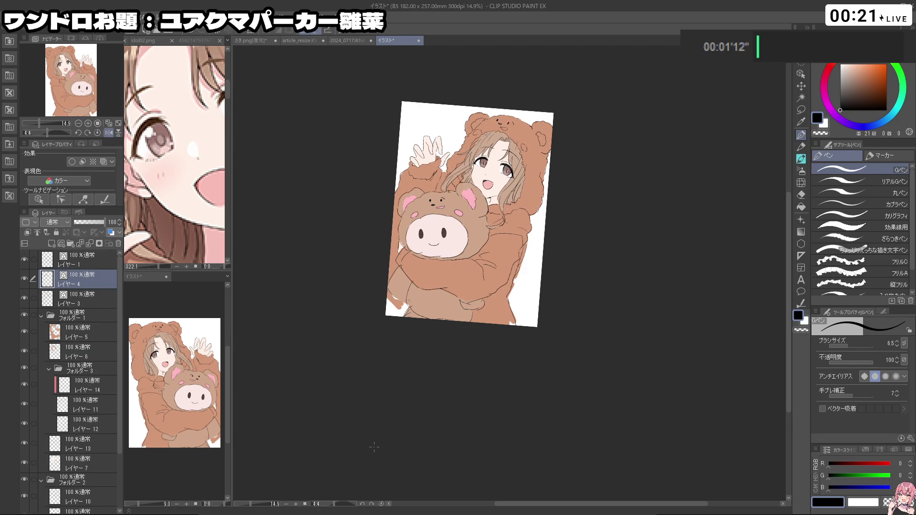
{"action": "left_click", "coordinate": [353, 408], "text": "ctrl"}
{"action": "left_click", "coordinate": [358, 413], "text": "ctrl"}
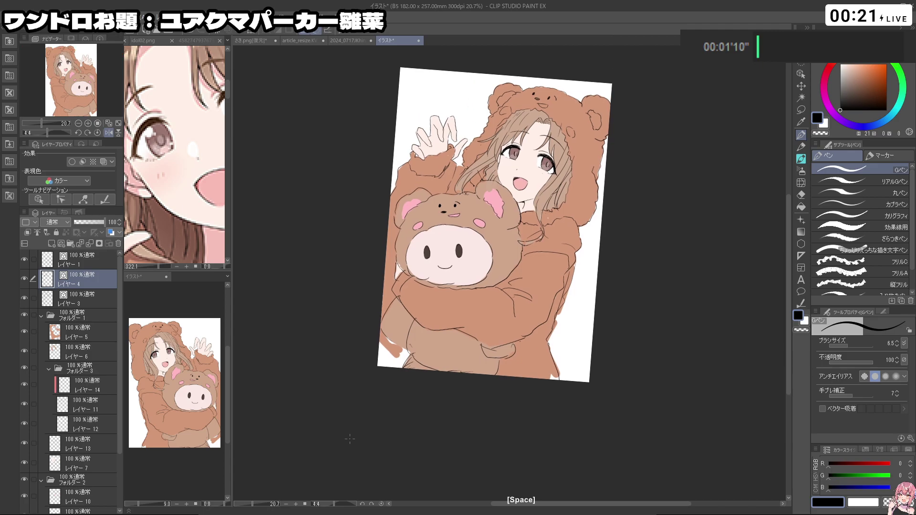
{"action": "left_click_drag", "start_coordinate": [350, 446], "coordinate": [342, 445]}
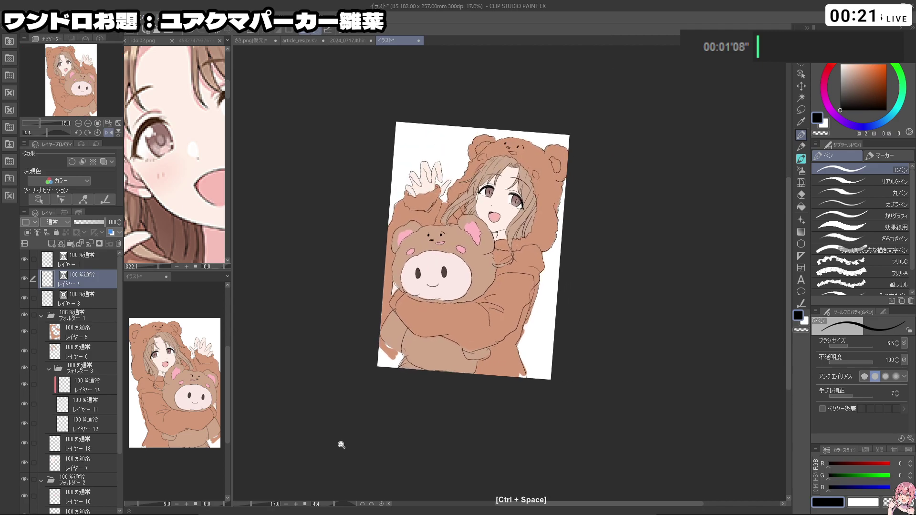
{"action": "left_click", "coordinate": [109, 133]}
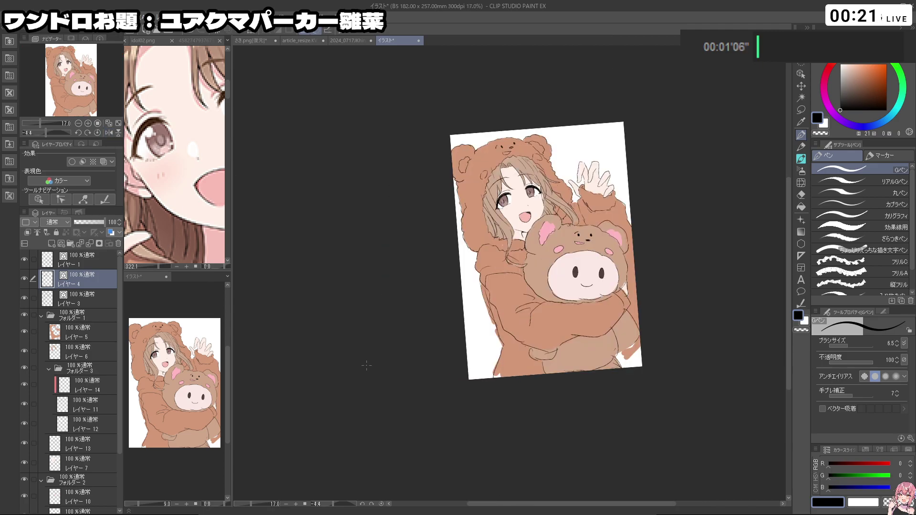
{"action": "key", "text": "space"}
{"action": "left_click_drag", "start_coordinate": [504, 367], "coordinate": [521, 341]}
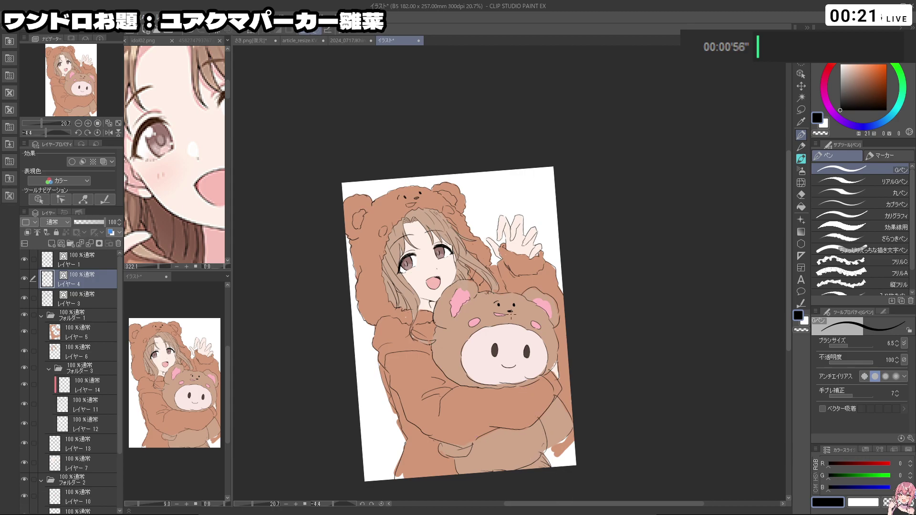
- Draw short, thin black blush lines under both eyes on レイヤー 4
{"action": "key", "text": "ctrl+space"}
{"action": "left_click", "coordinate": [458, 261]}
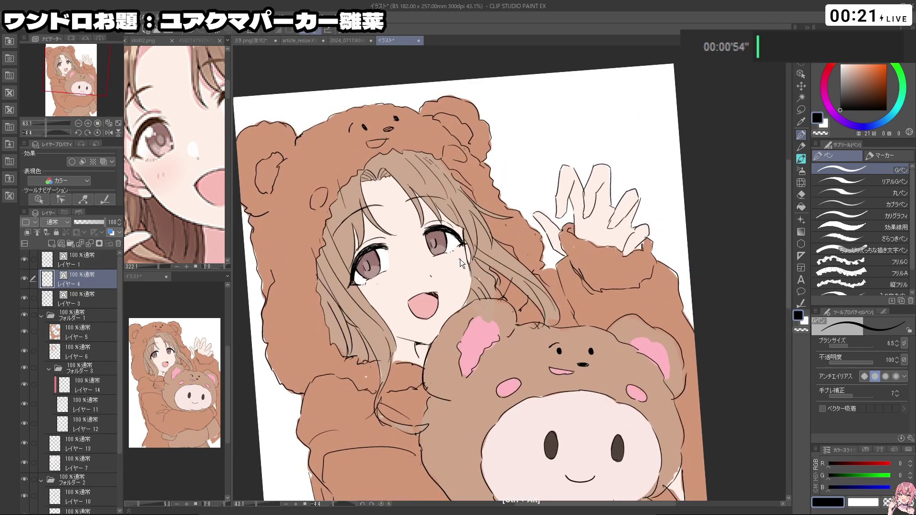
{"action": "key", "text": "ctrl+space"}
{"action": "left_click", "coordinate": [459, 258]}
{"action": "key", "text": "ctrl+z"}
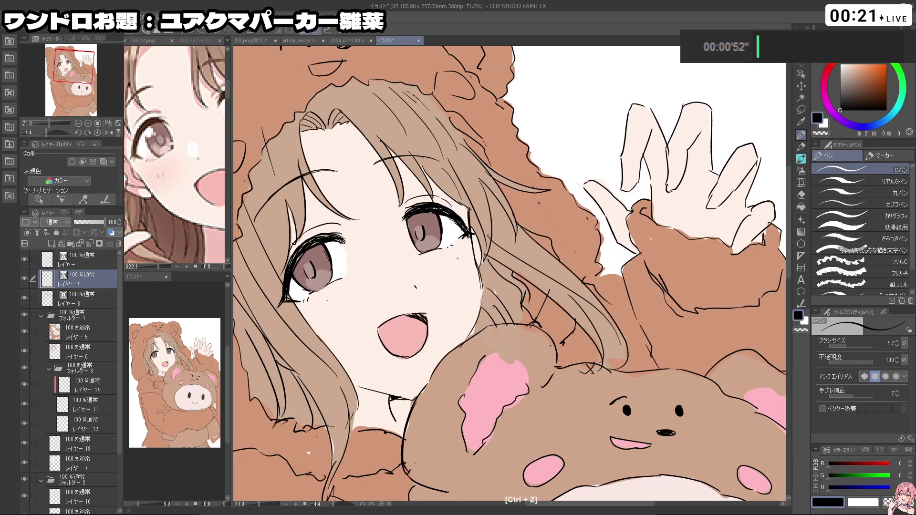
{"action": "key", "text": "c"}
{"action": "key", "text": "c"}
{"action": "key", "text": "ctrl+z"}
{"action": "key", "text": "ctrl+space"}
{"action": "left_click_drag", "start_coordinate": [470, 228], "coordinate": [379, 377]}
{"action": "key", "text": "shift+space"}
{"action": "left_click_drag", "start_coordinate": [381, 374], "coordinate": [412, 403]}
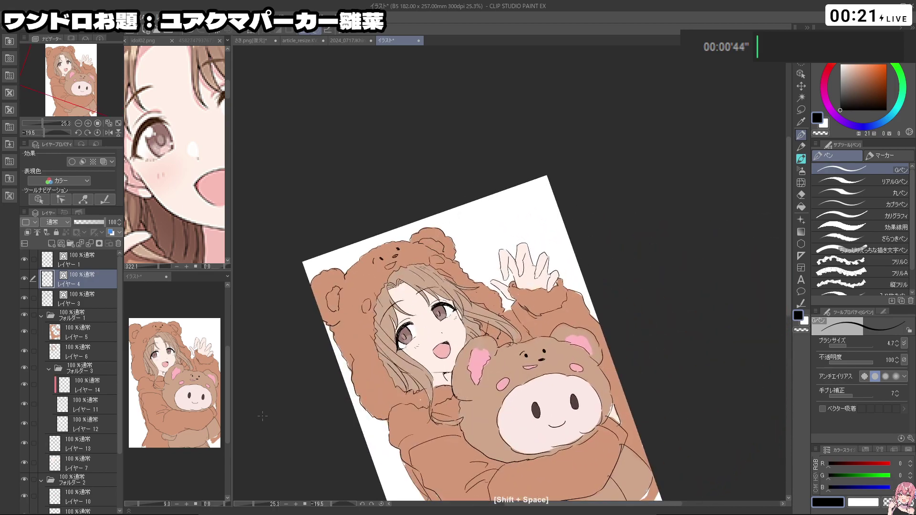
- Add a new layer above レイヤー 1 and switch the drawing colour to white
{"action": "left_click", "coordinate": [71, 265]}
{"action": "key", "text": "ctrl+shift+n"}
{"action": "key", "text": "x"}
{"action": "key", "text": "space"}
{"action": "left_click_drag", "start_coordinate": [417, 295], "coordinate": [422, 218]}
- Try white highlights in the upper part of both irises on the new layer
{"action": "left_click_drag", "start_coordinate": [438, 254], "coordinate": [436, 251]}
{"action": "key", "text": "ctrl+z"}
{"action": "key", "text": "ctrl+z"}
{"action": "left_click", "coordinate": [436, 260]}
{"action": "left_click_drag", "start_coordinate": [560, 172], "coordinate": [554, 183]}
{"action": "left_click", "coordinate": [556, 187]}
{"action": "key", "text": "ctrl+z"}
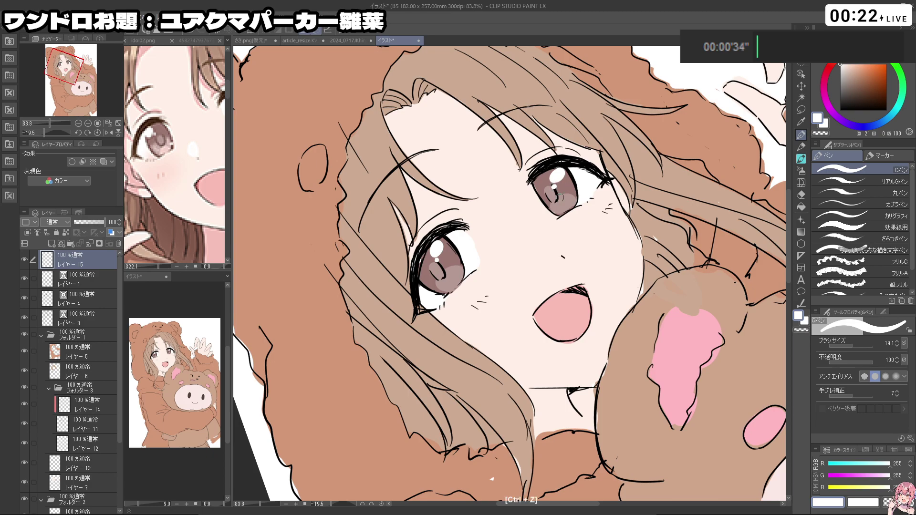
{"action": "key", "text": "ctrl+z"}
{"action": "key", "text": "ctrl+z"}
{"action": "key", "text": "ctrl+z"}
{"action": "key", "text": "ctrl+z"}
{"action": "key", "text": "ctrl+z"}
{"action": "key", "text": "ctrl+z"}
- Paint white highlights in the upper part of both irises and small white dots along their lower edges
{"action": "left_click_drag", "start_coordinate": [435, 248], "coordinate": [434, 254]}
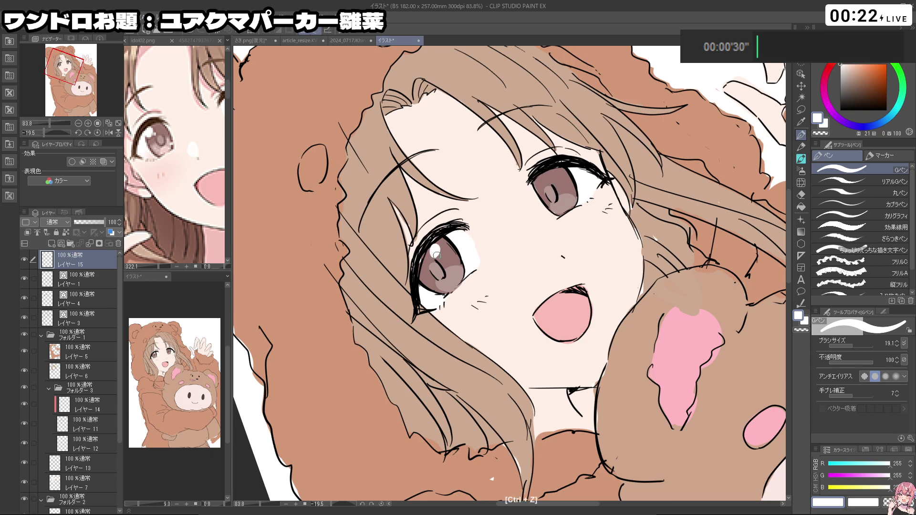
{"action": "left_click", "coordinate": [438, 262]}
{"action": "left_click_drag", "start_coordinate": [557, 173], "coordinate": [556, 176]}
{"action": "left_click", "coordinate": [555, 185]}
{"action": "left_click", "coordinate": [550, 210]}
{"action": "left_click", "coordinate": [576, 195]}
{"action": "left_click", "coordinate": [460, 270]}
{"action": "left_click", "coordinate": [441, 291]}
- Examine the eye highlights and the whole illustration from different zoom levels and angles
{"action": "left_click_drag", "start_coordinate": [545, 220], "coordinate": [496, 248]}
{"action": "mouse_move", "coordinate": [516, 415]}
{"action": "left_mouse_down"}
{"action": "mouse_move", "coordinate": [573, 403]}
{"action": "mouse_move", "coordinate": [392, 201]}
{"action": "mouse_move", "coordinate": [396, 191]}
{"action": "mouse_move", "coordinate": [506, 415]}
{"action": "mouse_move", "coordinate": [521, 414]}
{"action": "mouse_move", "coordinate": [482, 411]}
{"action": "left_mouse_up"}
{"action": "left_click_drag", "start_coordinate": [680, 272], "coordinate": [621, 234]}
{"action": "left_click_drag", "start_coordinate": [619, 231], "coordinate": [651, 238]}
{"action": "left_click_drag", "start_coordinate": [653, 356], "coordinate": [577, 254]}
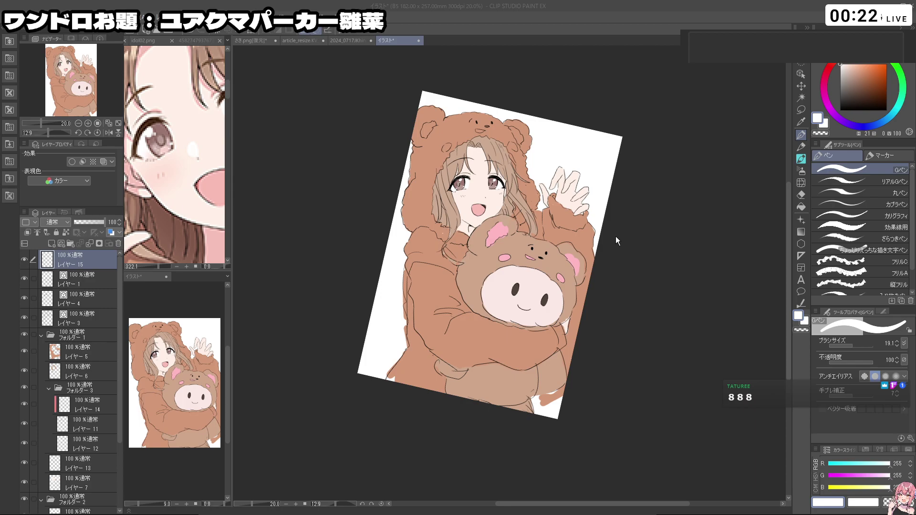
{"action": "key", "text": "ctrl+space"}
{"action": "left_click_drag", "start_coordinate": [629, 177], "coordinate": [614, 178]}
{"action": "mouse_move", "coordinate": [515, 215]}
{"action": "left_mouse_down"}
{"action": "mouse_move", "coordinate": [541, 218]}
{"action": "mouse_move", "coordinate": [520, 229]}
{"action": "left_mouse_up"}
- Select レイヤー 3, set the drawing colour to black and the pen's brush size to 7
{"action": "left_click", "coordinate": [72, 319]}
{"action": "left_click", "coordinate": [25, 317]}
{"action": "left_click", "coordinate": [24, 318]}
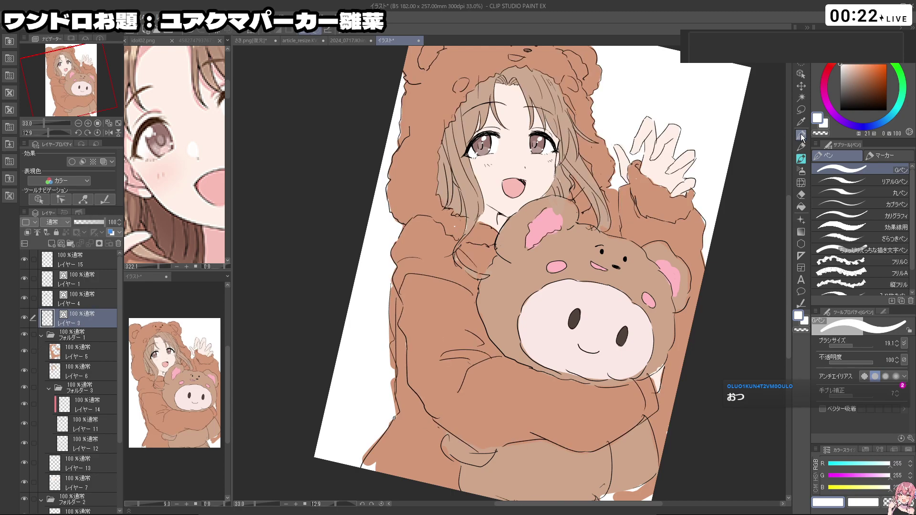
{"action": "left_click", "coordinate": [840, 110]}
{"action": "key", "text": "shift+space"}
{"action": "mouse_move", "coordinate": [505, 204]}
{"action": "left_mouse_down"}
{"action": "mouse_move", "coordinate": [469, 218]}
{"action": "mouse_move", "coordinate": [442, 279]}
{"action": "mouse_move", "coordinate": [459, 285]}
{"action": "mouse_move", "coordinate": [457, 331]}
{"action": "left_mouse_up"}
{"action": "key", "text": "ctrl+space"}
{"action": "key", "text": "c"}
{"action": "key", "text": "ctrl+z"}
{"action": "key", "text": "c"}
{"action": "key", "text": "ctrl+alt"}
- Try a new black jaw line between the girl's side hair and neck
{"action": "left_click_drag", "start_coordinate": [457, 300], "coordinate": [459, 323]}
{"action": "key", "text": "ctrl+z"}
{"action": "key", "text": "ctrl+z"}
{"action": "key", "text": "ctrl+z"}
{"action": "left_click_drag", "start_coordinate": [457, 289], "coordinate": [459, 329]}
{"action": "key", "text": "ctrl+z"}
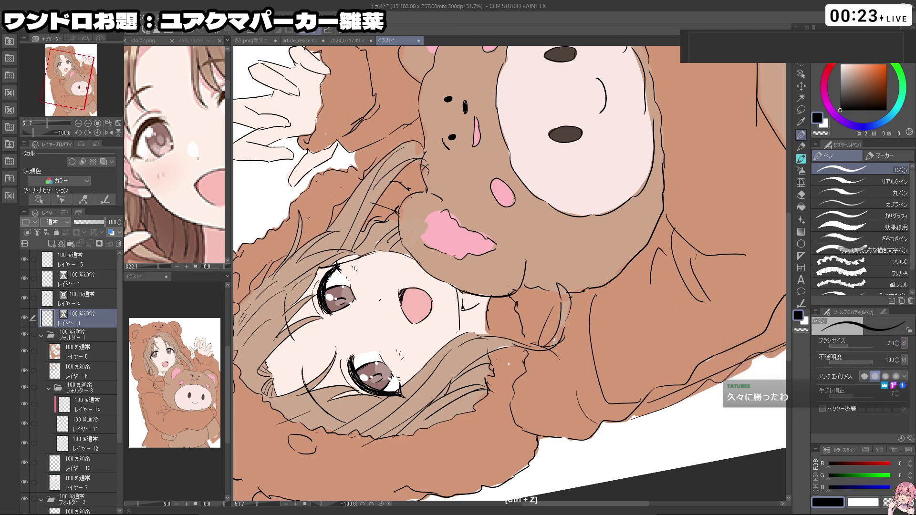
- Touch up the black line art around the girl's jaw and neck on レイヤー 3
{"action": "left_click_drag", "start_coordinate": [458, 287], "coordinate": [512, 202]}
{"action": "mouse_move", "coordinate": [573, 259]}
{"action": "left_mouse_down"}
{"action": "mouse_move", "coordinate": [529, 282]}
{"action": "mouse_move", "coordinate": [577, 267]}
{"action": "left_mouse_up"}
{"action": "mouse_move", "coordinate": [508, 314]}
{"action": "left_mouse_down"}
{"action": "mouse_move", "coordinate": [508, 328]}
{"action": "mouse_move", "coordinate": [497, 299]}
{"action": "left_mouse_up"}
{"action": "key", "text": "ctrl+z"}
{"action": "left_click_drag", "start_coordinate": [472, 270], "coordinate": [527, 300]}
{"action": "left_click_drag", "start_coordinate": [662, 328], "coordinate": [483, 304]}
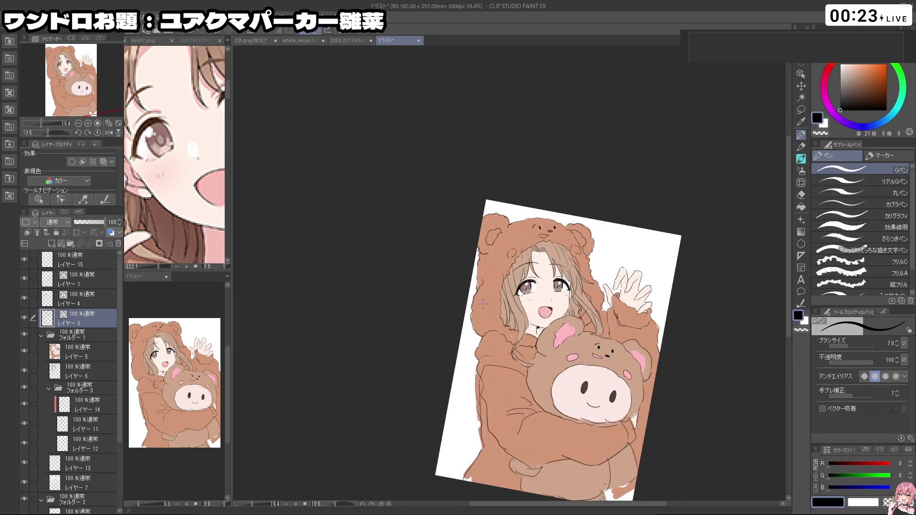
- Try small colour touch-ups beside the girl's hair on レイヤー 6
{"action": "left_click_drag", "start_coordinate": [543, 288], "coordinate": [589, 286]}
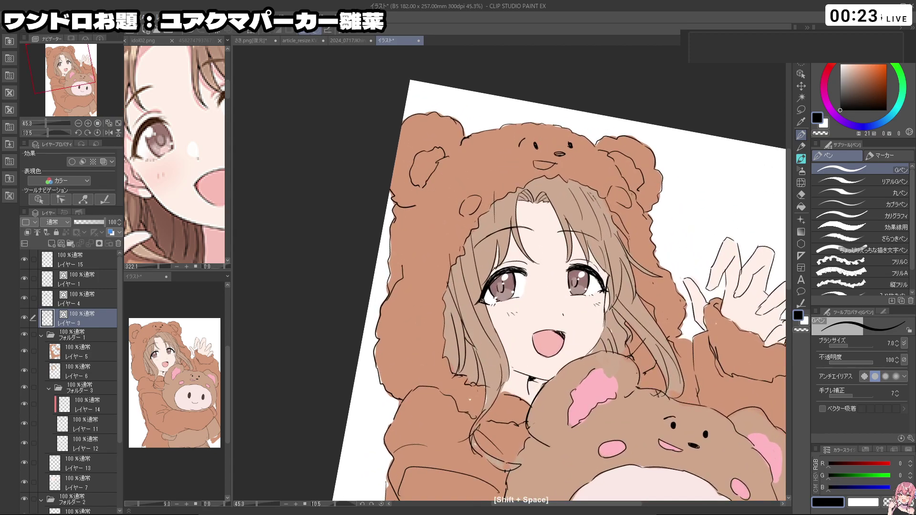
{"action": "left_click", "coordinate": [80, 372]}
{"action": "mouse_move", "coordinate": [462, 326]}
{"action": "left_mouse_down"}
{"action": "mouse_move", "coordinate": [478, 326]}
{"action": "mouse_move", "coordinate": [470, 340]}
{"action": "left_mouse_up"}
{"action": "key", "text": "c"}
{"action": "left_click_drag", "start_coordinate": [468, 341], "coordinate": [472, 347]}
{"action": "key", "text": "ctrl+z"}
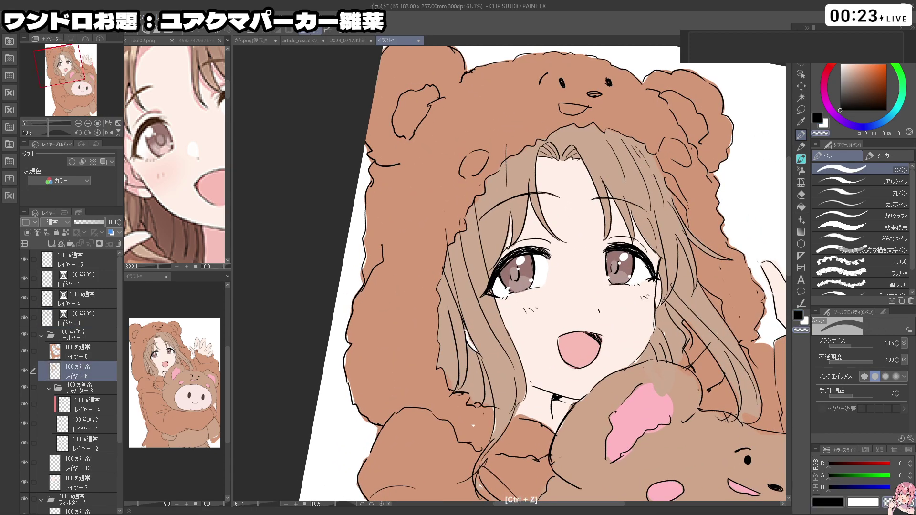
- Select レイヤー 7, sample the face's skin colour and set the pen's brush size to 42.8
{"action": "left_click", "coordinate": [91, 443]}
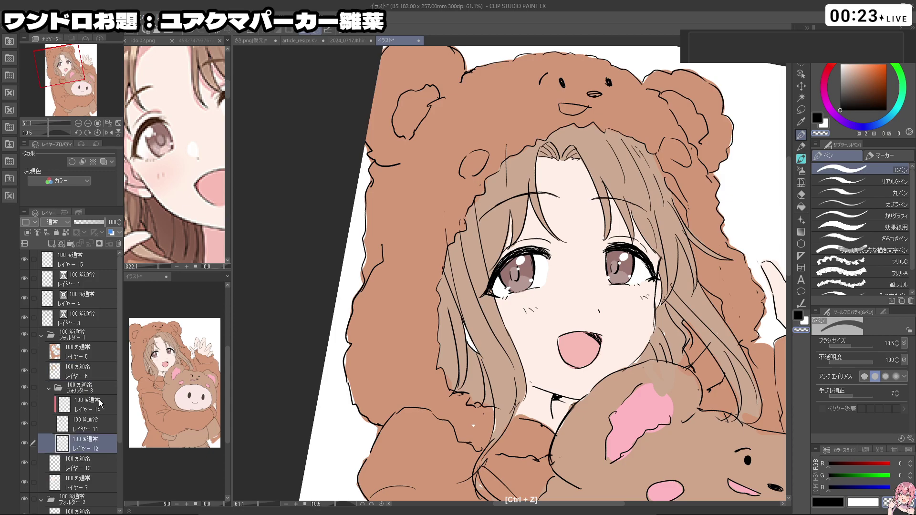
{"action": "left_click", "coordinate": [103, 467]}
{"action": "left_click", "coordinate": [102, 486]}
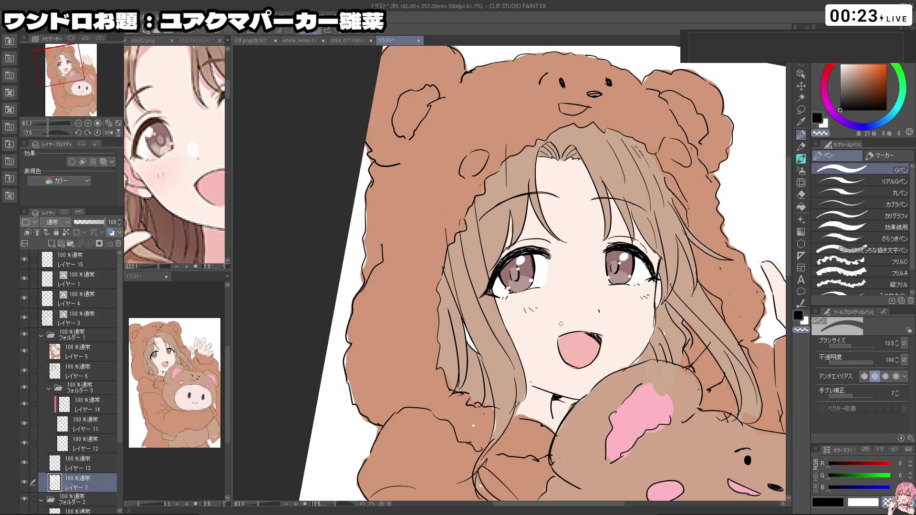
{"action": "left_click", "coordinate": [539, 322], "text": "alt"}
{"action": "mouse_move", "coordinate": [504, 335]}
{"action": "left_mouse_down"}
{"action": "mouse_move", "coordinate": [513, 335]}
{"action": "mouse_move", "coordinate": [469, 339]}
{"action": "left_mouse_up"}
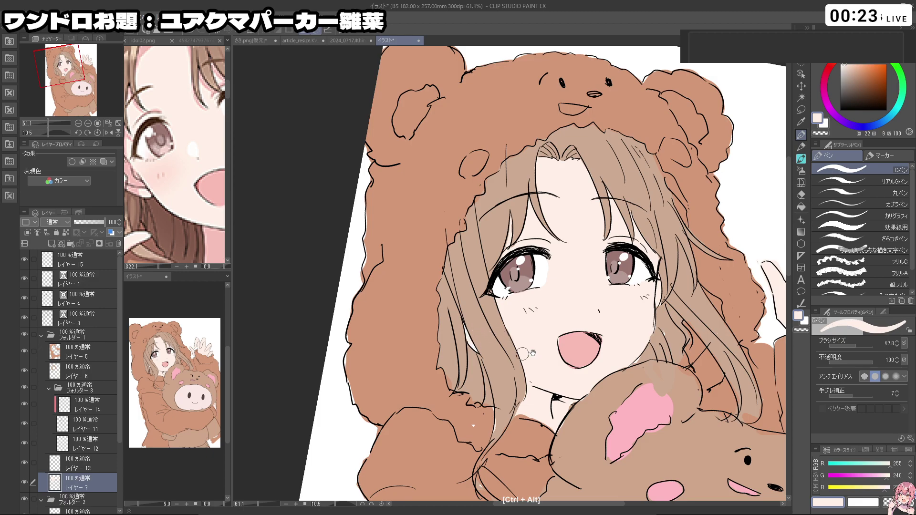
{"action": "left_click_drag", "start_coordinate": [683, 306], "coordinate": [656, 302]}
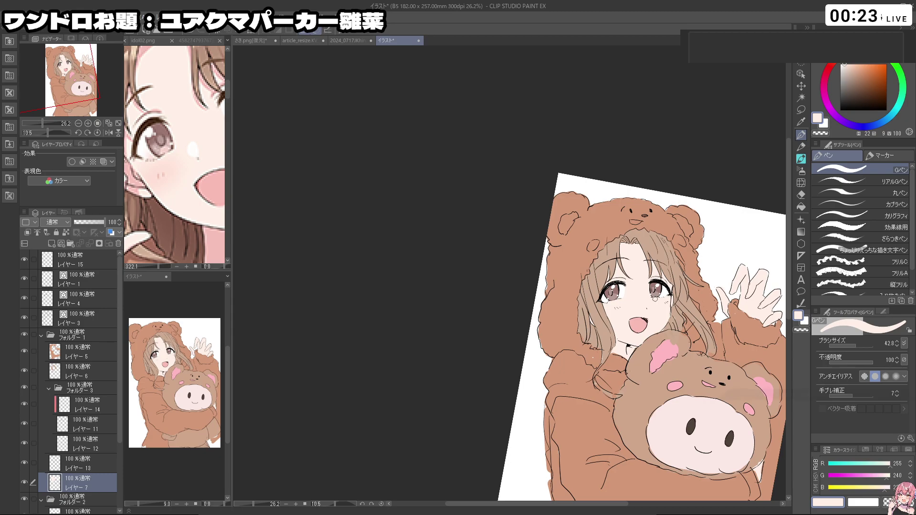
{"action": "left_click_drag", "start_coordinate": [710, 171], "coordinate": [536, 104]}
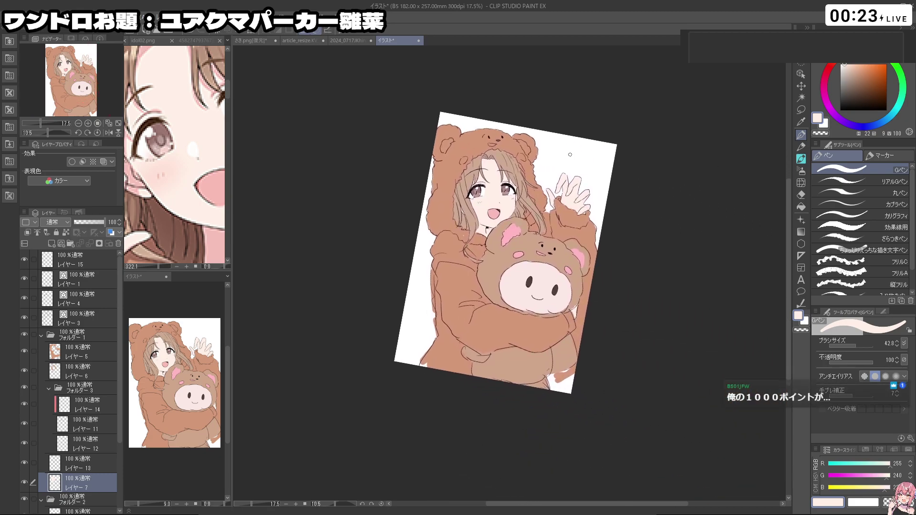
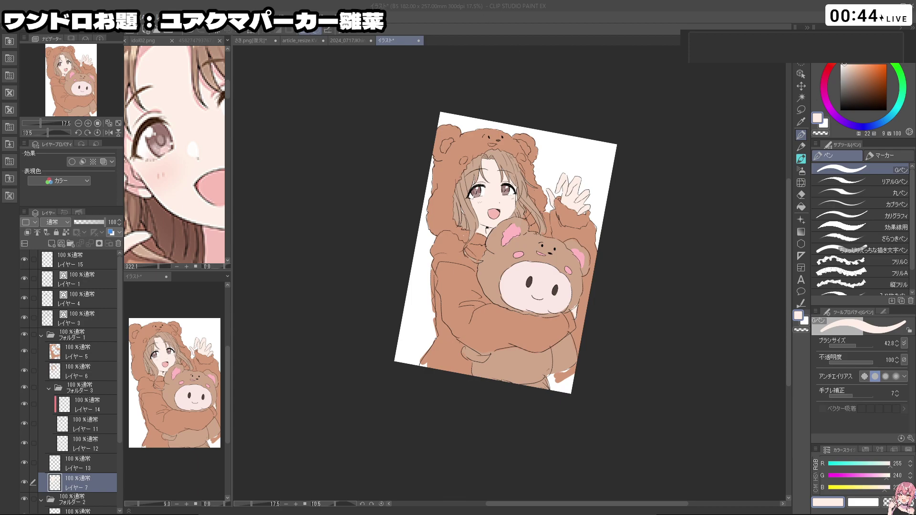
- Select レイヤー 3 for editing the line art around the girl's face
{"action": "left_click", "coordinate": [322, 163]}
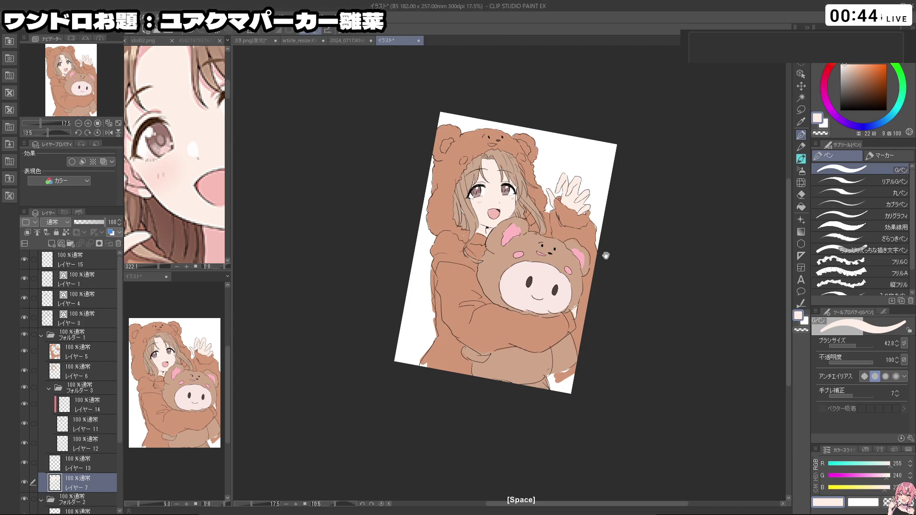
{"action": "left_click_drag", "start_coordinate": [607, 256], "coordinate": [568, 227]}
{"action": "left_click_drag", "start_coordinate": [493, 377], "coordinate": [482, 234]}
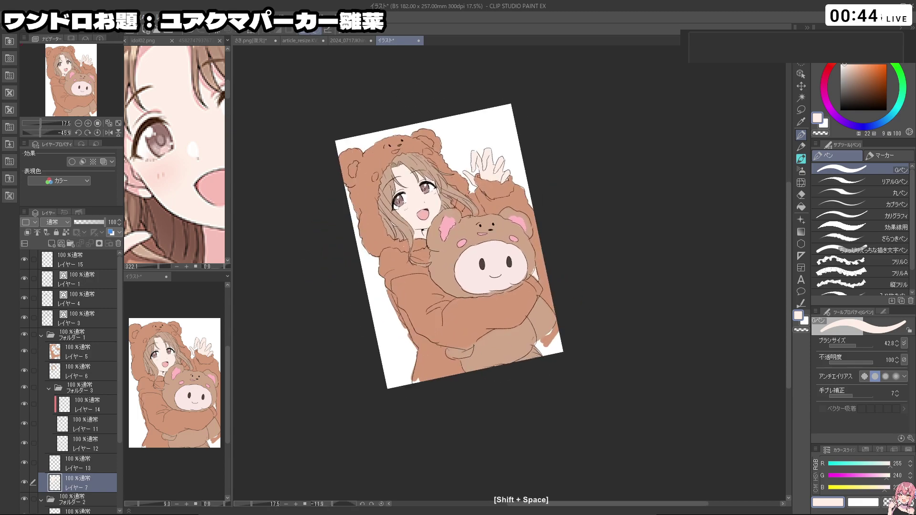
{"action": "left_click_drag", "start_coordinate": [450, 161], "coordinate": [455, 178]}
{"action": "left_click_drag", "start_coordinate": [549, 273], "coordinate": [552, 203]}
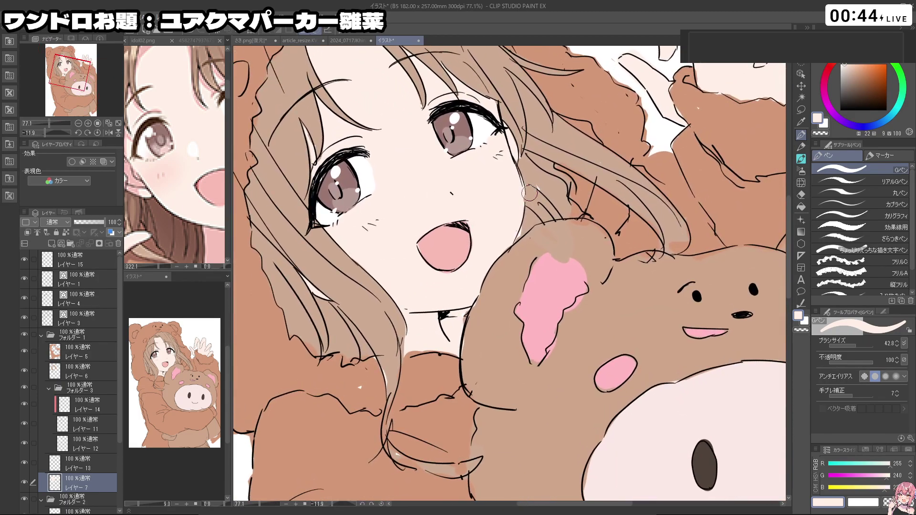
{"action": "left_click", "coordinate": [92, 320]}
- Try to retouch the girl's cheek outline below her eye on レイヤー 3
{"action": "left_click_drag", "start_coordinate": [368, 381], "coordinate": [620, 143]}
{"action": "left_click_drag", "start_coordinate": [549, 286], "coordinate": [518, 292]}
{"action": "mouse_move", "coordinate": [527, 291]}
{"action": "left_mouse_down"}
{"action": "mouse_move", "coordinate": [518, 224]}
{"action": "mouse_move", "coordinate": [548, 239]}
{"action": "mouse_move", "coordinate": [522, 247]}
{"action": "left_mouse_up"}
{"action": "key", "text": "c"}
{"action": "key", "text": "c"}
{"action": "key", "text": "c"}
{"action": "key", "text": "ctrl+z"}
- Set the drawing colour to black and the pen's brush size to 5.2
{"action": "left_click_drag", "start_coordinate": [872, 93], "coordinate": [835, 115]}
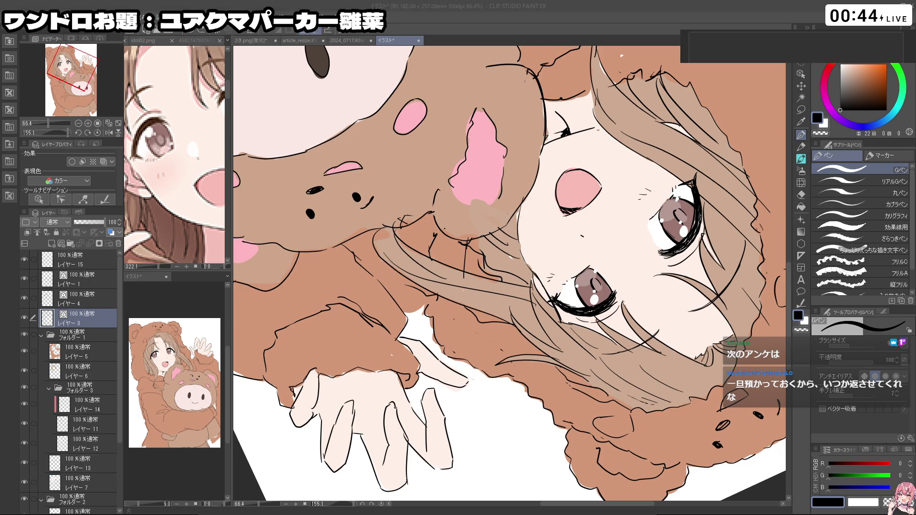
{"action": "key", "text": "ctrl+alt"}
{"action": "mouse_move", "coordinate": [521, 242]}
{"action": "left_mouse_down"}
{"action": "mouse_move", "coordinate": [634, 311]}
{"action": "mouse_move", "coordinate": [573, 169]}
{"action": "left_mouse_up"}
{"action": "key", "text": "shift+space"}
{"action": "key", "text": "ctrl+space"}
{"action": "left_click_drag", "start_coordinate": [518, 267], "coordinate": [486, 258]}
{"action": "key", "text": "space"}
{"action": "left_click_drag", "start_coordinate": [462, 226], "coordinate": [473, 205]}
{"action": "key", "text": "ctrl+space"}
{"action": "left_click_drag", "start_coordinate": [473, 206], "coordinate": [500, 200]}
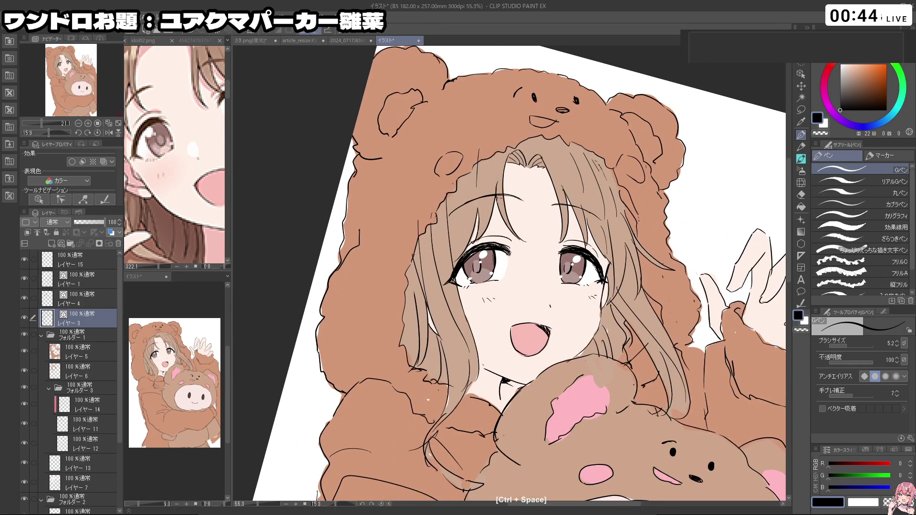
- Undo the last two edits and try another stroke near the girl's hood and fringe
{"action": "key", "text": "ctrl+z"}
{"action": "key", "text": "ctrl+z"}
{"action": "left_click_drag", "start_coordinate": [488, 167], "coordinate": [487, 220]}
{"action": "key", "text": "ctrl+z"}
{"action": "mouse_move", "coordinate": [572, 167]}
{"action": "left_mouse_down"}
{"action": "mouse_move", "coordinate": [579, 217]}
{"action": "mouse_move", "coordinate": [600, 255]}
{"action": "left_mouse_up"}
- Flip the small preview view of the illustration horizontally to check the drawing's balance
{"action": "key", "text": "ctrl+space"}
{"action": "key", "text": "space"}
{"action": "left_click_drag", "start_coordinate": [631, 222], "coordinate": [555, 250]}
{"action": "key", "text": "ctrl+space"}
{"action": "key", "text": "shift+space"}
{"action": "left_click_drag", "start_coordinate": [517, 393], "coordinate": [537, 394]}
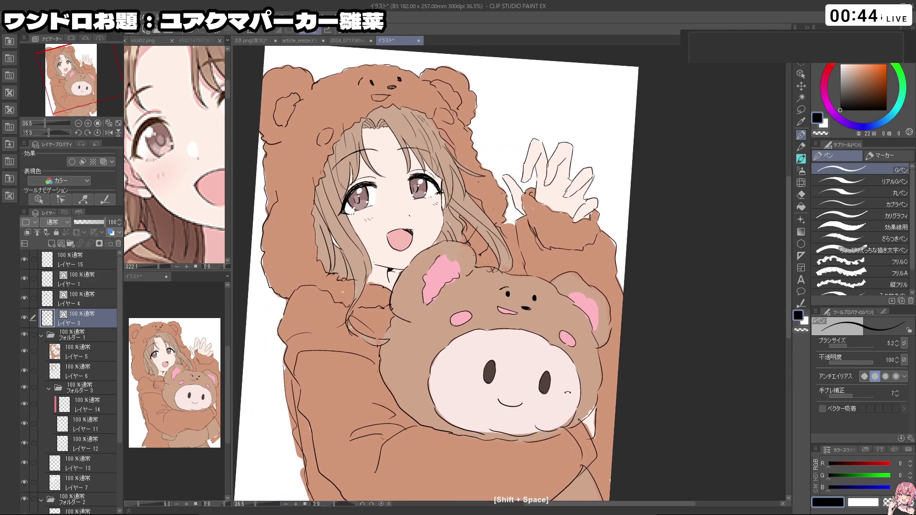
{"action": "left_click", "coordinate": [180, 300]}
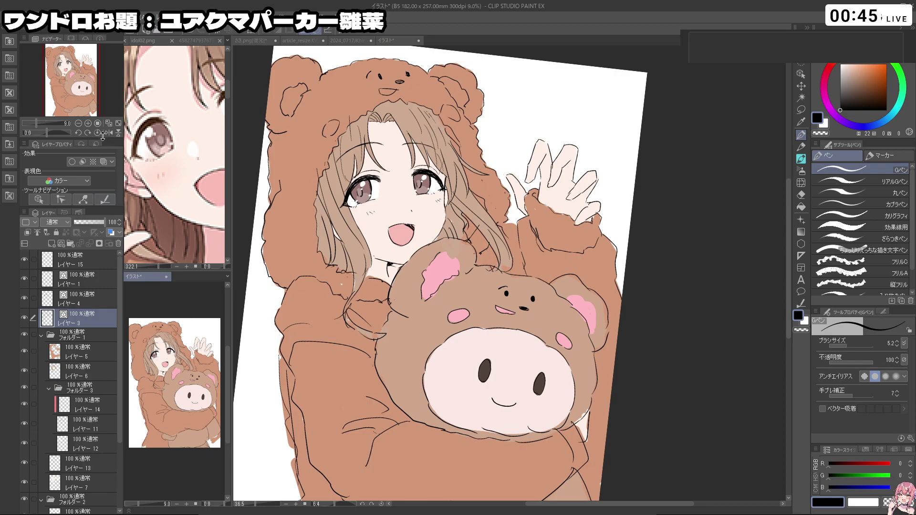
{"action": "left_click", "coordinate": [109, 133]}
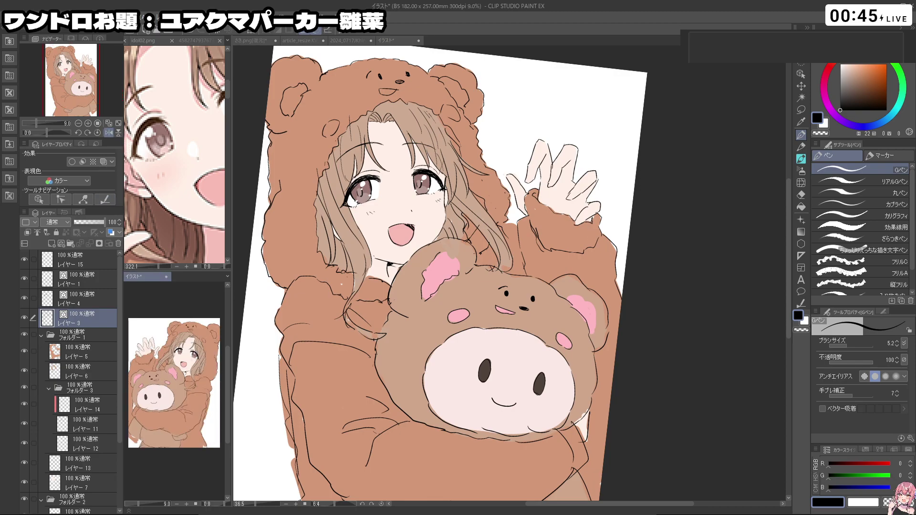
{"action": "left_click", "coordinate": [619, 269]}
- Toggle the visibility of レイヤー 4 and レイヤー 3 to check what line art each contains
{"action": "left_click_drag", "start_coordinate": [369, 398], "coordinate": [482, 367]}
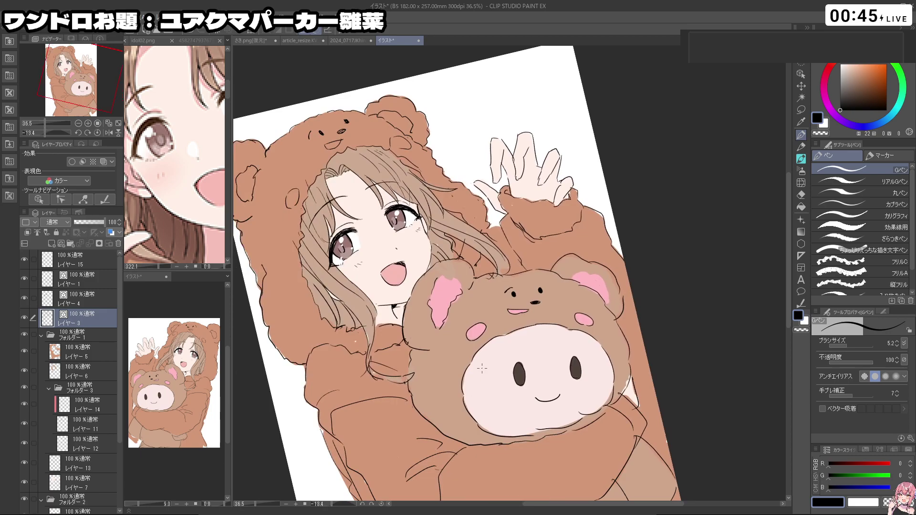
{"action": "left_click_drag", "start_coordinate": [488, 192], "coordinate": [453, 147]}
{"action": "left_click_drag", "start_coordinate": [421, 333], "coordinate": [504, 381]}
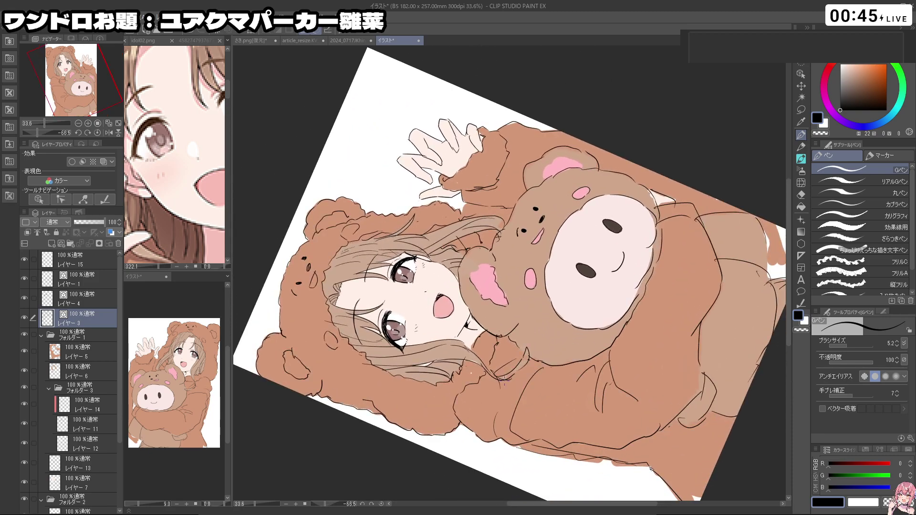
{"action": "left_click", "coordinate": [24, 297]}
{"action": "left_click", "coordinate": [24, 297]}
{"action": "left_click", "coordinate": [25, 318]}
{"action": "left_click", "coordinate": [25, 319]}
- Move レイヤー 1 directly above レイヤー 3 and merge it down into レイヤー 3
{"action": "left_click_drag", "start_coordinate": [81, 285], "coordinate": [76, 309]}
{"action": "left_click", "coordinate": [25, 301]}
{"action": "left_click", "coordinate": [26, 303]}
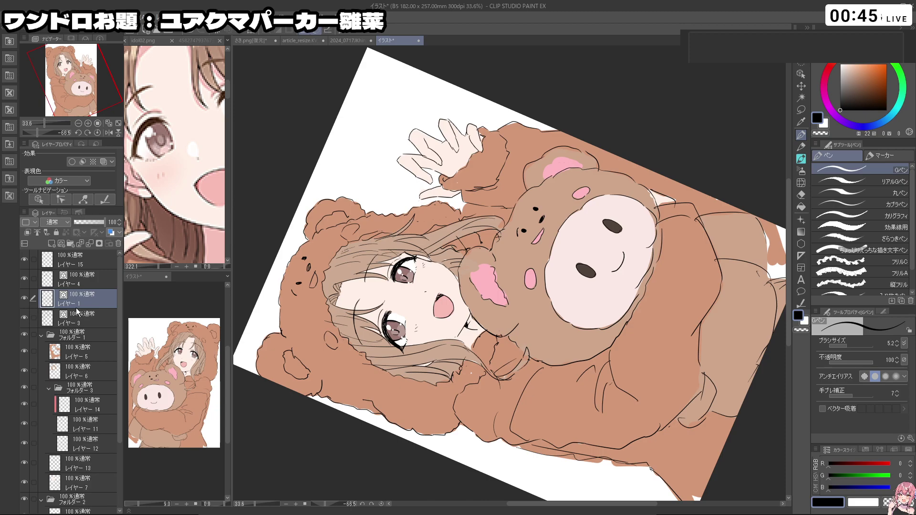
{"action": "left_click", "coordinate": [90, 245]}
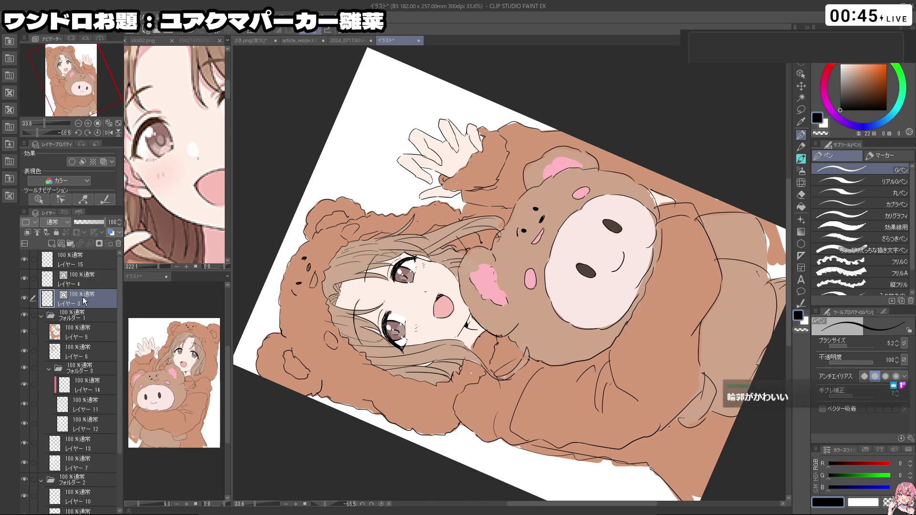
- Switch the pen to the transparent drawing colour with a brush size of 41.1
{"action": "key", "text": "c"}
{"action": "mouse_move", "coordinate": [497, 243]}
{"action": "left_mouse_down"}
{"action": "mouse_move", "coordinate": [509, 250]}
{"action": "mouse_move", "coordinate": [430, 273]}
{"action": "left_mouse_up"}
{"action": "key", "text": "shift+space"}
{"action": "left_click_drag", "start_coordinate": [510, 382], "coordinate": [571, 356]}
{"action": "key", "text": "ctrl+space"}
{"action": "key", "text": "space"}
{"action": "left_click_drag", "start_coordinate": [573, 356], "coordinate": [509, 342]}
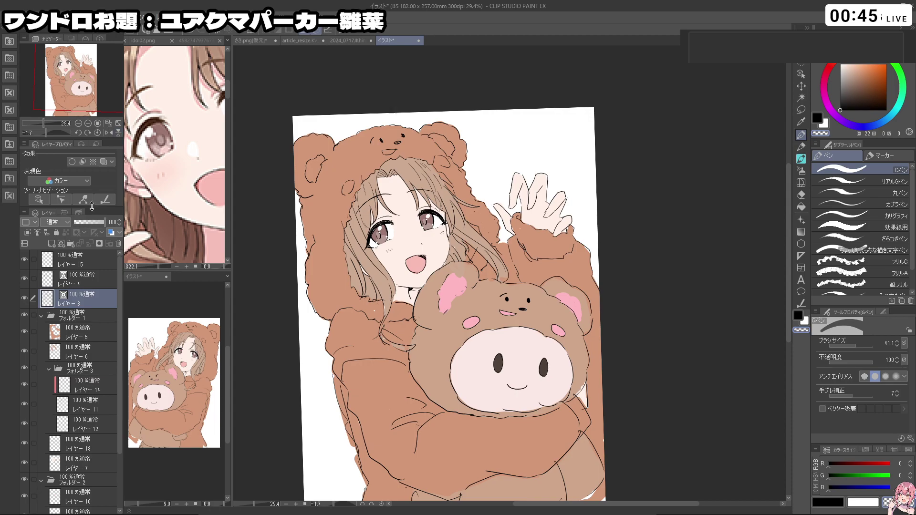
{"action": "key", "text": "space"}
- Collapse フォルダー 1 and フォルダー 2 and select all artwork layers from フォルダー 2 up to レイヤー 15
{"action": "left_click", "coordinate": [41, 317]}
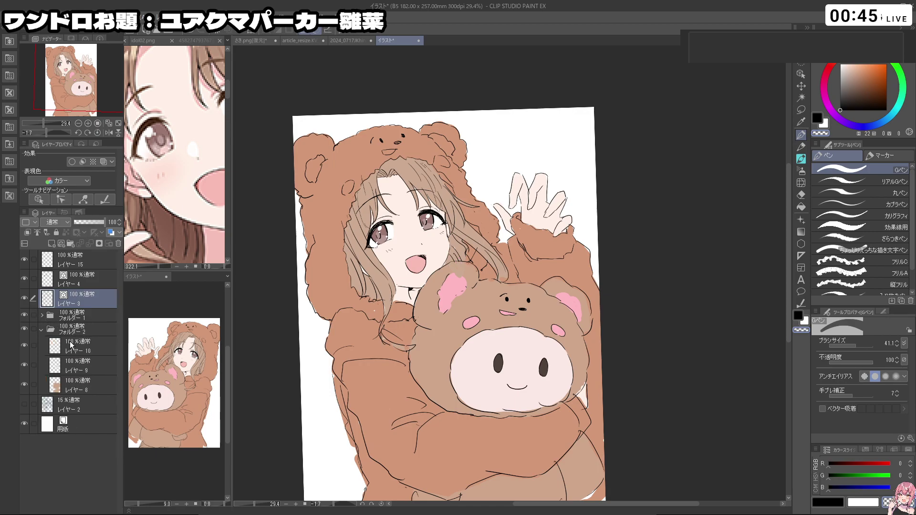
{"action": "left_click", "coordinate": [41, 329]}
{"action": "left_click", "coordinate": [72, 332]}
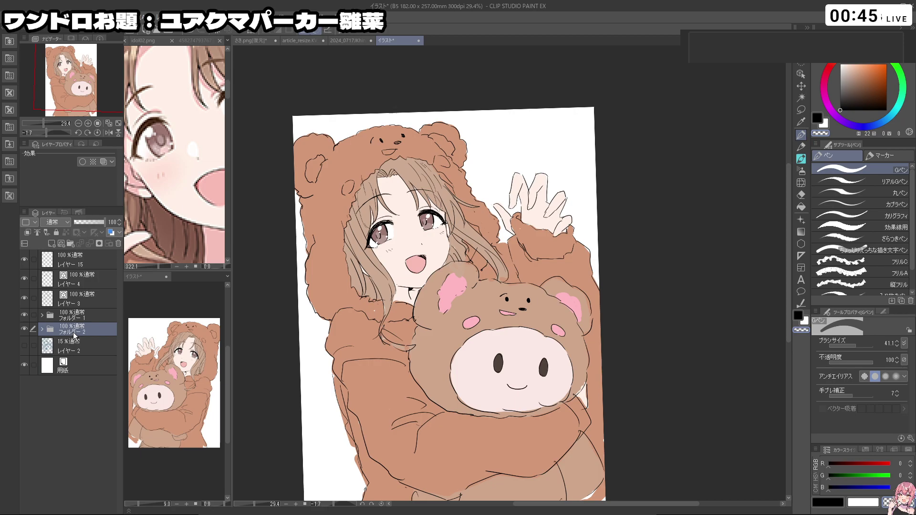
{"action": "left_click", "coordinate": [83, 266], "text": "shift"}
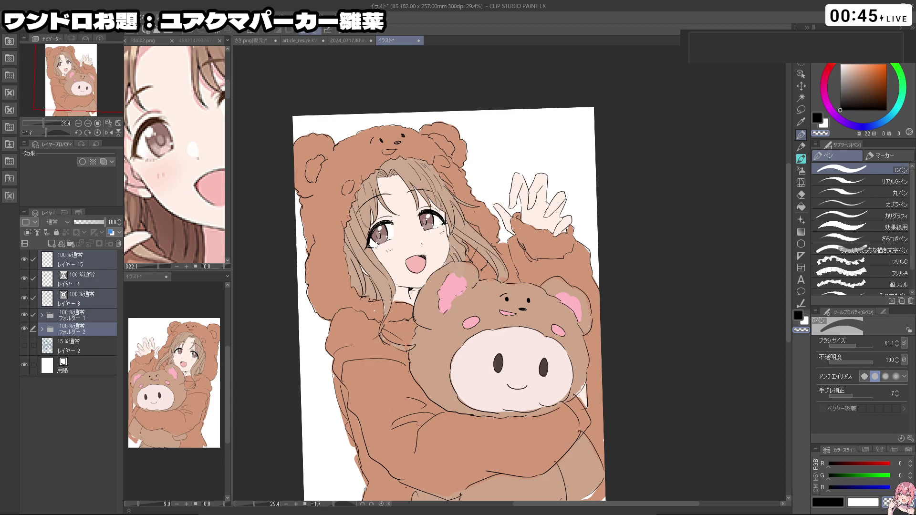
{"action": "left_click", "coordinate": [47, 18]}
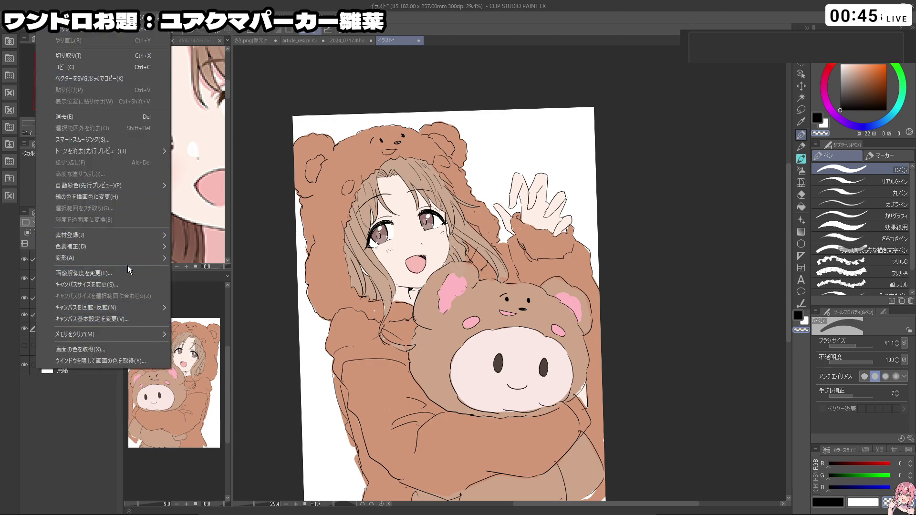
{"action": "mouse_move", "coordinate": [143, 258]}
{"action": "left_click", "coordinate": [223, 354]}
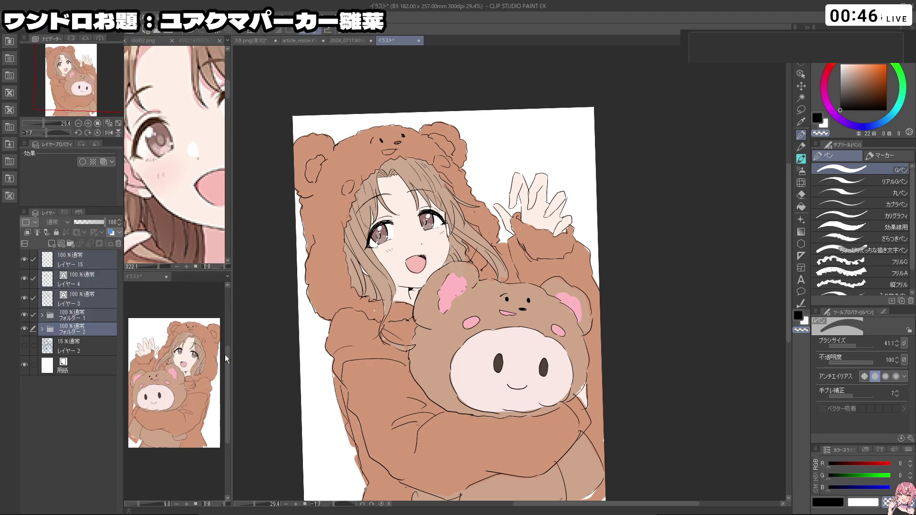
{"action": "key", "text": "space"}
{"action": "scroll", "coordinate": [580, 305], "scroll_direction": "down", "scroll_amount": 3}
{"action": "left_click_drag", "start_coordinate": [574, 378], "coordinate": [501, 348]}
{"action": "left_click_drag", "start_coordinate": [548, 394], "coordinate": [516, 437]}
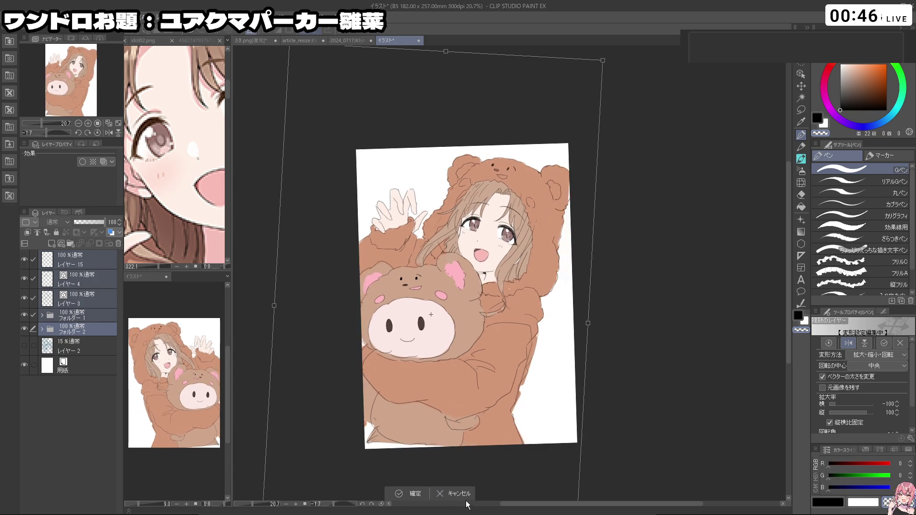
{"action": "left_click", "coordinate": [467, 496]}
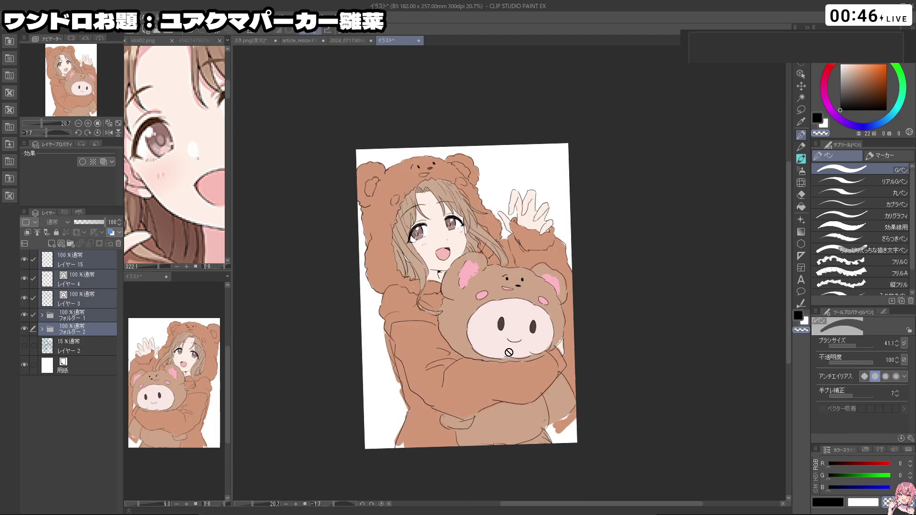
- Flip the selected artwork layers horizontally and reposition the mirrored girl and plush within the canvas
{"action": "left_click", "coordinate": [82, 18]}
{"action": "mouse_move", "coordinate": [50, 18]}
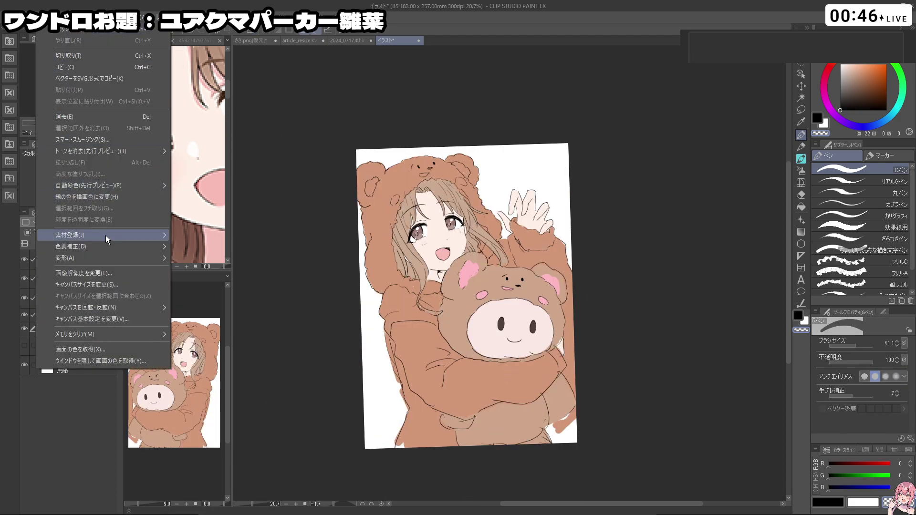
{"action": "mouse_move", "coordinate": [112, 257]}
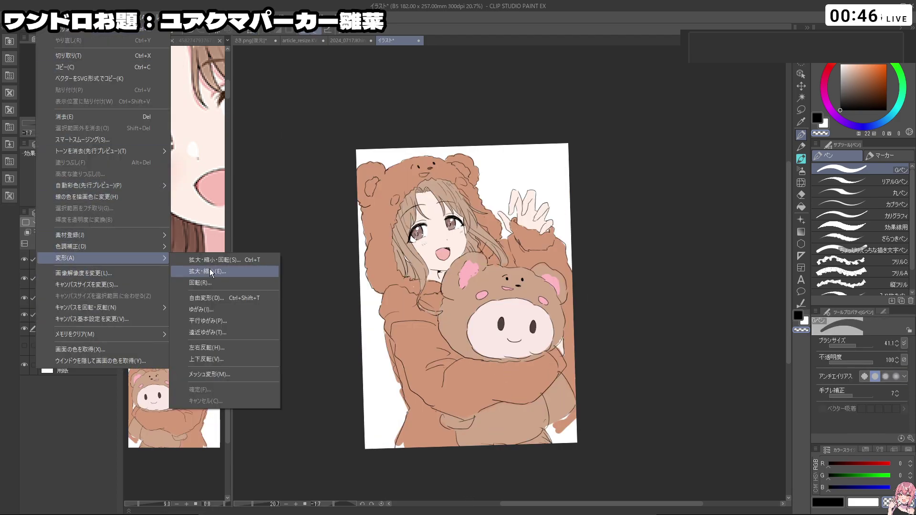
{"action": "left_click", "coordinate": [225, 346]}
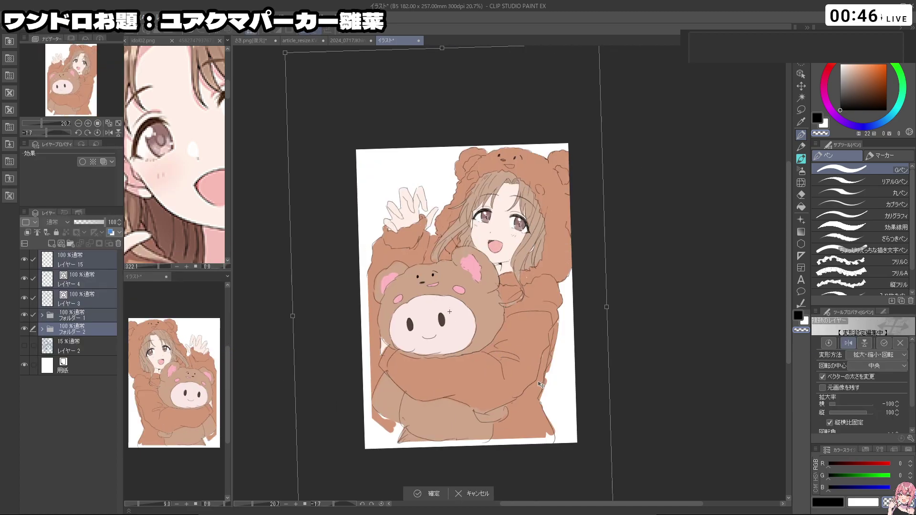
{"action": "left_click_drag", "start_coordinate": [533, 389], "coordinate": [535, 387]}
{"action": "left_click", "coordinate": [421, 499]}
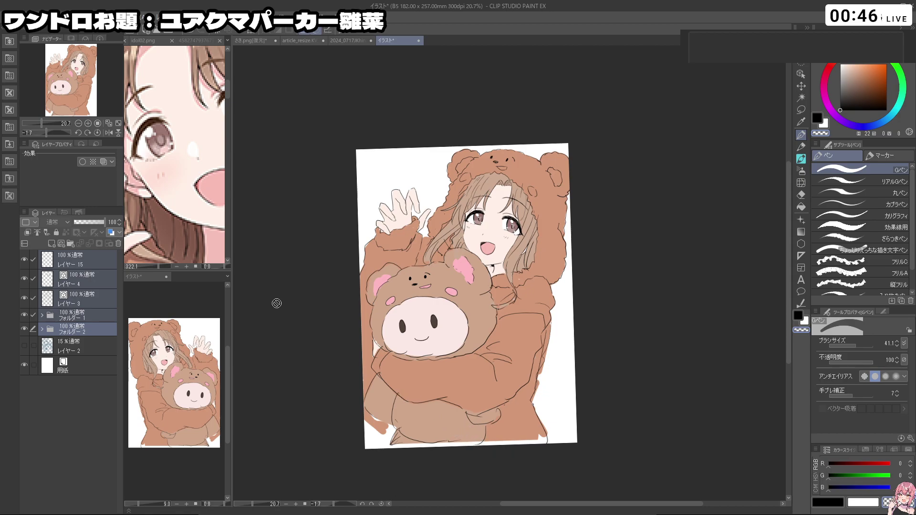
- Select レイヤー 3 and set the drawing colour back to black
{"action": "left_click_drag", "start_coordinate": [498, 201], "coordinate": [464, 155]}
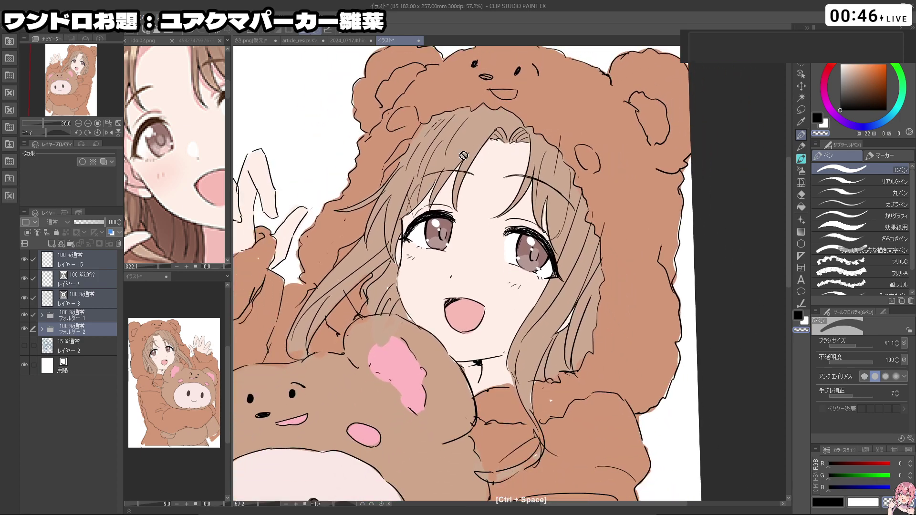
{"action": "left_click", "coordinate": [65, 300]}
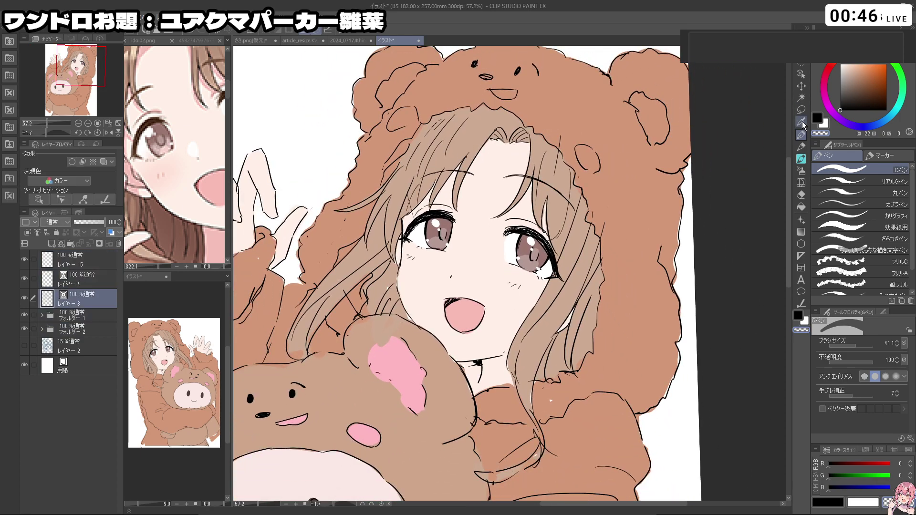
{"action": "left_click", "coordinate": [818, 117]}
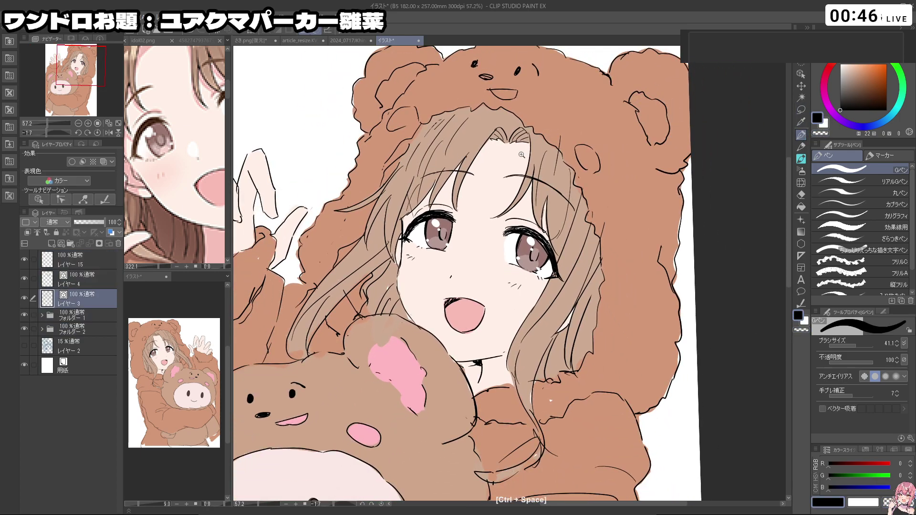
- Erase the small middle tuft and the old inner fringe lines over the forehead on レイヤー 3 with the transparent colour
{"action": "left_click_drag", "start_coordinate": [520, 154], "coordinate": [551, 157]}
{"action": "key", "text": "c"}
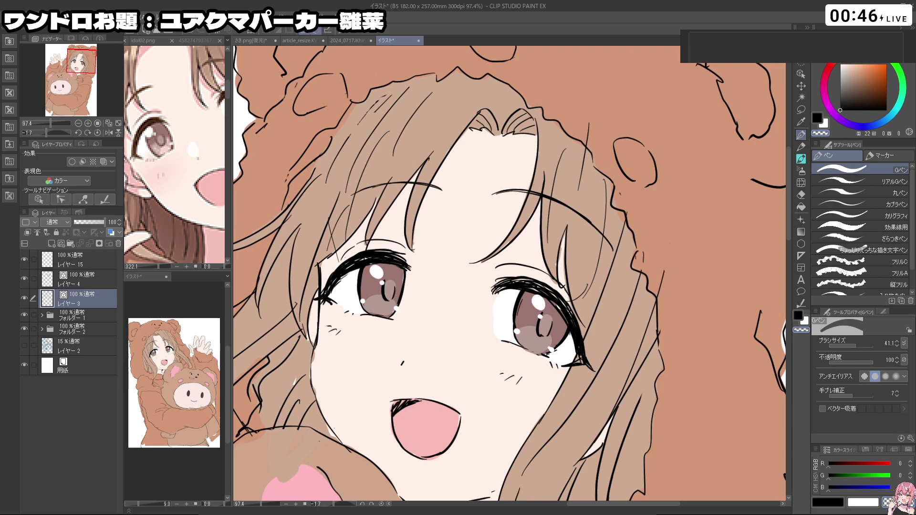
{"action": "left_click_drag", "start_coordinate": [506, 143], "coordinate": [510, 120]}
{"action": "mouse_move", "coordinate": [488, 113]}
{"action": "left_mouse_down"}
{"action": "mouse_move", "coordinate": [469, 109]}
{"action": "mouse_move", "coordinate": [426, 214]}
{"action": "mouse_move", "coordinate": [426, 194]}
{"action": "mouse_move", "coordinate": [418, 239]}
{"action": "left_mouse_up"}
{"action": "left_click_drag", "start_coordinate": [435, 175], "coordinate": [439, 179]}
{"action": "left_click_drag", "start_coordinate": [416, 224], "coordinate": [415, 240]}
{"action": "mouse_move", "coordinate": [504, 150]}
{"action": "left_mouse_down"}
{"action": "mouse_move", "coordinate": [512, 117]}
{"action": "mouse_move", "coordinate": [535, 142]}
{"action": "mouse_move", "coordinate": [521, 219]}
{"action": "left_mouse_up"}
{"action": "key", "text": "c"}
{"action": "left_click_drag", "start_coordinate": [434, 161], "coordinate": [413, 180]}
{"action": "key", "text": "ctrl+z"}
{"action": "mouse_move", "coordinate": [432, 127]}
{"action": "left_mouse_down"}
{"action": "mouse_move", "coordinate": [407, 259]}
{"action": "mouse_move", "coordinate": [402, 225]}
{"action": "left_mouse_up"}
{"action": "key", "text": "ctrl+z"}
{"action": "key", "text": "ctrl+z"}
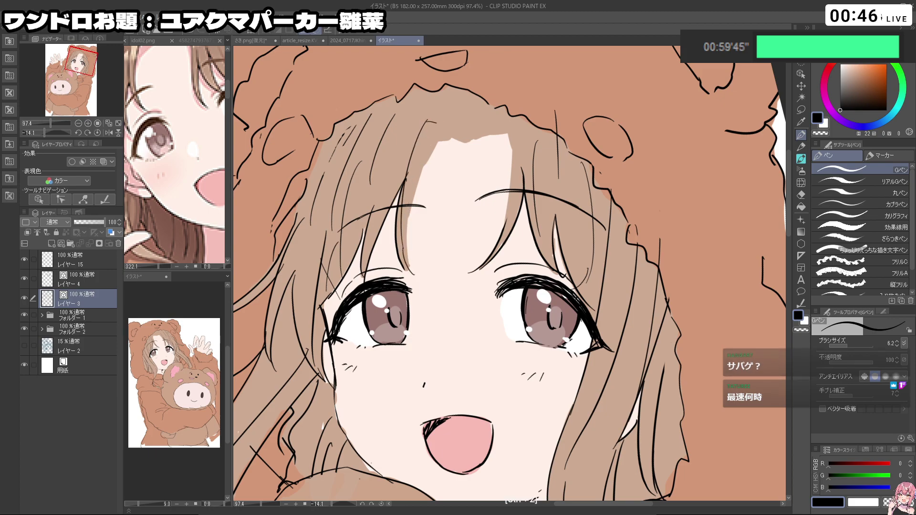
{"action": "key", "text": "ctrl+z"}
- Redraw the hair parting above the forehead in black with a brush size of 6.2
{"action": "left_click_drag", "start_coordinate": [476, 108], "coordinate": [500, 181]}
{"action": "left_click_drag", "start_coordinate": [501, 178], "coordinate": [489, 245]}
{"action": "key", "text": "ctrl+z"}
{"action": "left_click_drag", "start_coordinate": [497, 154], "coordinate": [492, 250]}
{"action": "key", "text": "ctrl+z"}
{"action": "key", "text": "ctrl+z"}
{"action": "left_click_drag", "start_coordinate": [468, 111], "coordinate": [496, 169]}
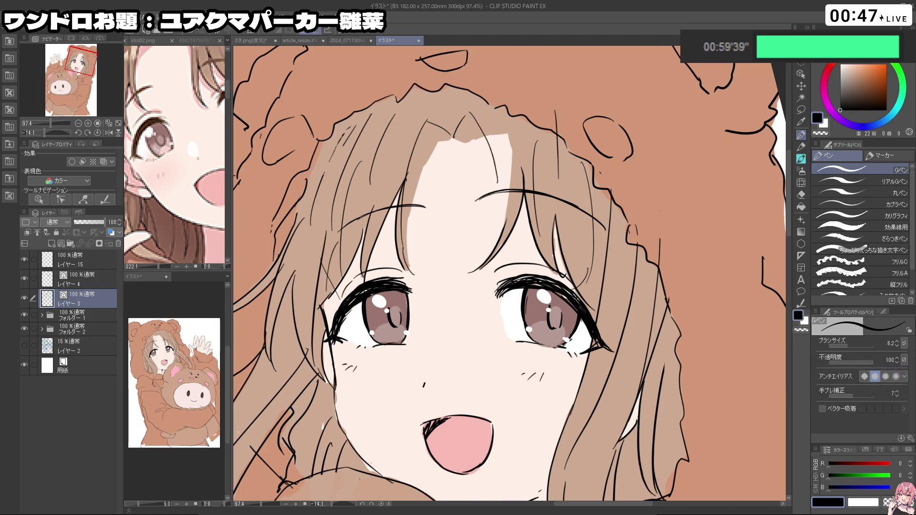
- Redraw the inner hairline running down from the parting along the right side of the forehead
{"action": "scroll", "coordinate": [529, 210], "scroll_direction": "down", "scroll_amount": 2}
{"action": "scroll", "coordinate": [524, 175], "scroll_direction": "up", "scroll_amount": 1}
{"action": "key", "text": "ctrl+z"}
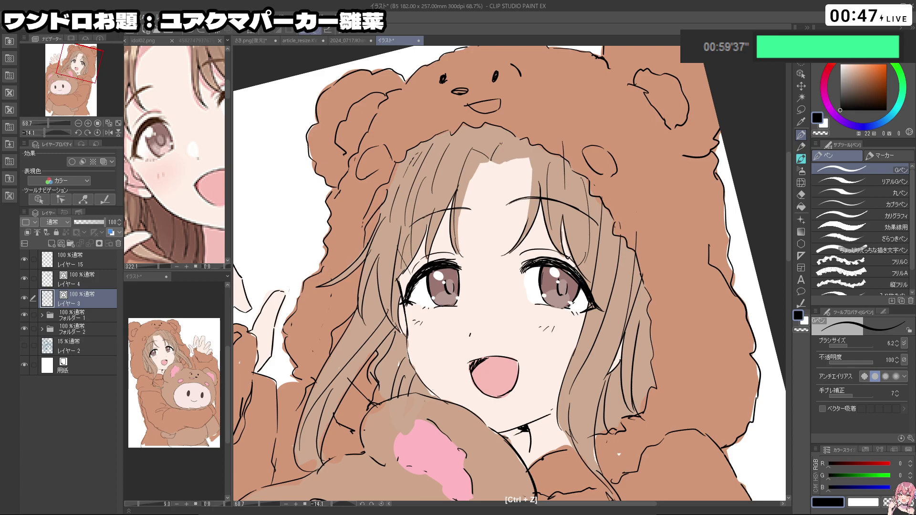
{"action": "mouse_move", "coordinate": [502, 139]}
{"action": "left_mouse_down"}
{"action": "mouse_move", "coordinate": [522, 187]}
{"action": "mouse_move", "coordinate": [522, 228]}
{"action": "left_mouse_up"}
{"action": "key", "text": "ctrl+z"}
{"action": "left_click_drag", "start_coordinate": [503, 141], "coordinate": [526, 191]}
{"action": "key", "text": "ctrl+z"}
{"action": "left_click_drag", "start_coordinate": [503, 141], "coordinate": [527, 226]}
{"action": "key", "text": "ctrl+z"}
{"action": "key", "text": "ctrl+z"}
{"action": "key", "text": "shift+space"}
{"action": "mouse_move", "coordinate": [529, 415]}
{"action": "left_mouse_down"}
{"action": "mouse_move", "coordinate": [545, 424]}
{"action": "mouse_move", "coordinate": [570, 208]}
{"action": "mouse_move", "coordinate": [441, 194]}
{"action": "mouse_move", "coordinate": [413, 316]}
{"action": "mouse_move", "coordinate": [469, 370]}
{"action": "left_mouse_up"}
{"action": "left_click_drag", "start_coordinate": [599, 287], "coordinate": [603, 247]}
- Clean up the fringe left of the parting and redraw its inner line down the forehead
{"action": "key", "text": "c"}
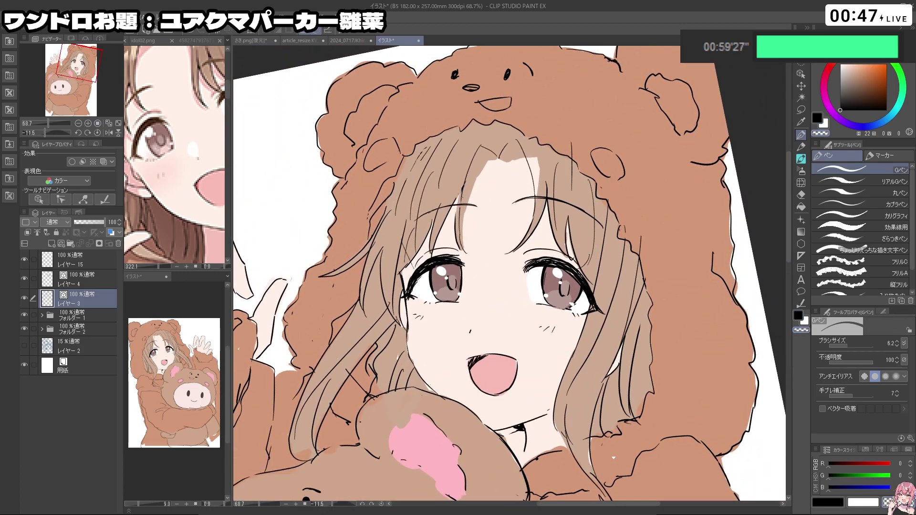
{"action": "left_click_drag", "start_coordinate": [454, 210], "coordinate": [455, 236]}
{"action": "key", "text": "c"}
{"action": "key", "text": "ctrl+z"}
{"action": "mouse_move", "coordinate": [459, 193]}
{"action": "left_mouse_down"}
{"action": "mouse_move", "coordinate": [457, 241]}
{"action": "mouse_move", "coordinate": [468, 252]}
{"action": "left_mouse_up"}
{"action": "key", "text": "ctrl+z"}
{"action": "left_click_drag", "start_coordinate": [458, 222], "coordinate": [463, 251]}
{"action": "key", "text": "ctrl+z"}
{"action": "key", "text": "ctrl+z"}
{"action": "left_click_drag", "start_coordinate": [462, 195], "coordinate": [455, 229]}
{"action": "key", "text": "ctrl+z"}
{"action": "key", "text": "ctrl+z"}
{"action": "mouse_move", "coordinate": [463, 175]}
{"action": "left_mouse_down"}
{"action": "mouse_move", "coordinate": [457, 233]}
{"action": "mouse_move", "coordinate": [466, 251]}
{"action": "left_mouse_up"}
{"action": "key", "text": "shift+space"}
{"action": "mouse_move", "coordinate": [521, 149]}
{"action": "left_mouse_down"}
{"action": "mouse_move", "coordinate": [438, 172]}
{"action": "mouse_move", "coordinate": [396, 223]}
{"action": "mouse_move", "coordinate": [393, 274]}
{"action": "mouse_move", "coordinate": [444, 354]}
{"action": "left_mouse_up"}
{"action": "key", "text": "ctrl+z"}
{"action": "key", "text": "ctrl+z"}
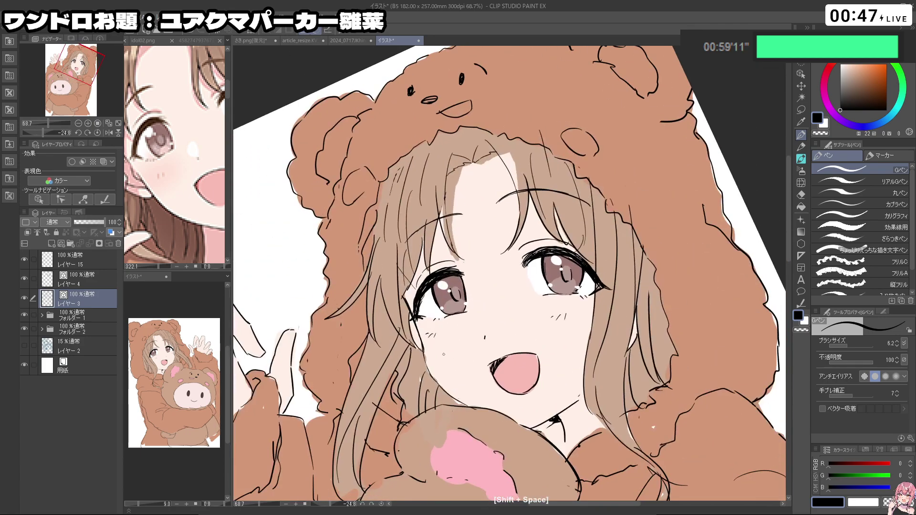
- Select レイヤー 6 in フォルダー 1 and erase the brown fill spilling onto the forehead with the transparent colour at size 22.3
{"action": "left_click", "coordinate": [42, 314]}
{"action": "left_click", "coordinate": [79, 352]}
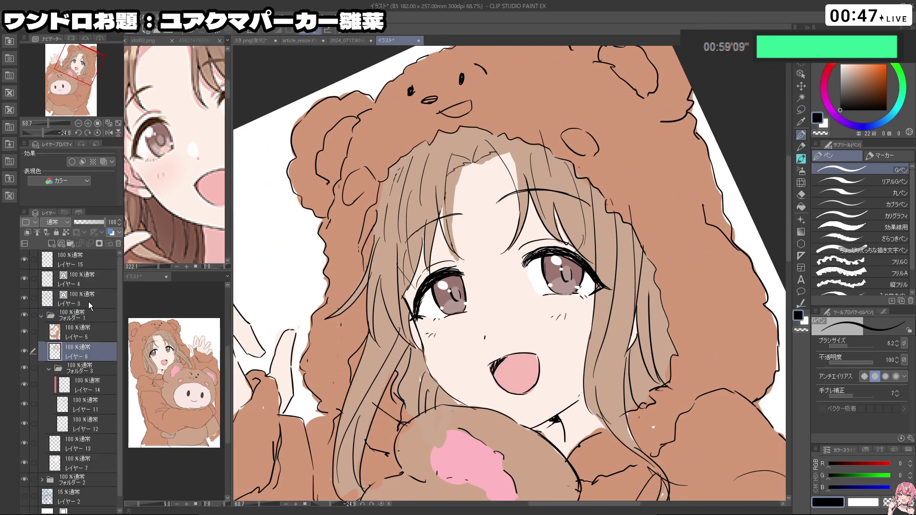
{"action": "left_click_drag", "start_coordinate": [469, 213], "coordinate": [453, 182]}
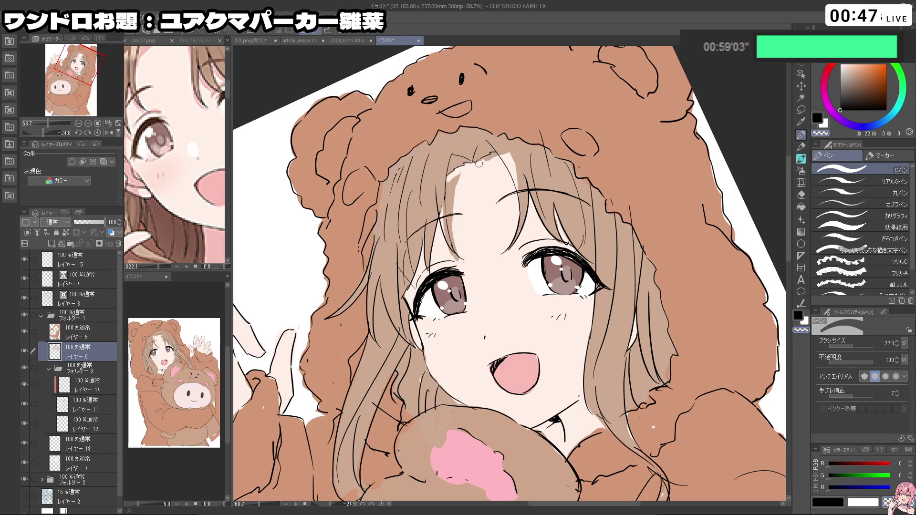
{"action": "mouse_move", "coordinate": [460, 178]}
{"action": "left_mouse_down"}
{"action": "mouse_move", "coordinate": [458, 214]}
{"action": "mouse_move", "coordinate": [449, 179]}
{"action": "mouse_move", "coordinate": [454, 238]}
{"action": "left_mouse_up"}
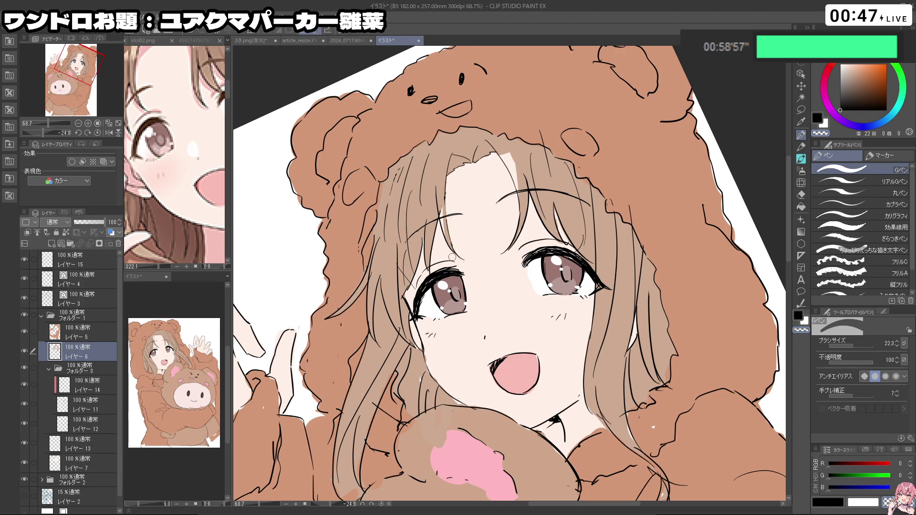
- Sample the brown hair colour and touch up the fill along the inner edges of the fringe at brush size 18.8
{"action": "right_click", "coordinate": [415, 178]}
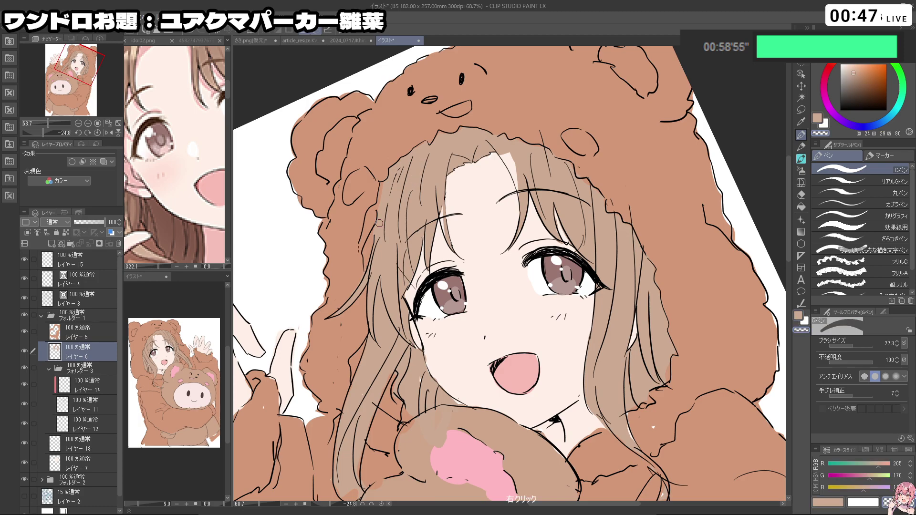
{"action": "left_click_drag", "start_coordinate": [441, 186], "coordinate": [437, 187]}
{"action": "key", "text": "ctrl+z"}
{"action": "right_click", "coordinate": [431, 162]}
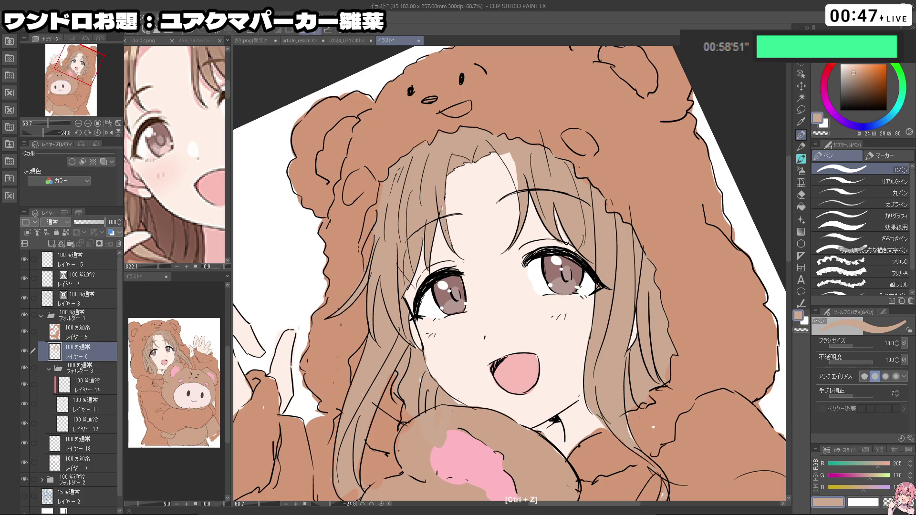
{"action": "left_click_drag", "start_coordinate": [441, 210], "coordinate": [667, 134]}
{"action": "left_click_drag", "start_coordinate": [566, 319], "coordinate": [570, 219]}
{"action": "left_click_drag", "start_coordinate": [487, 350], "coordinate": [494, 391]}
{"action": "key", "text": "ctrl+z"}
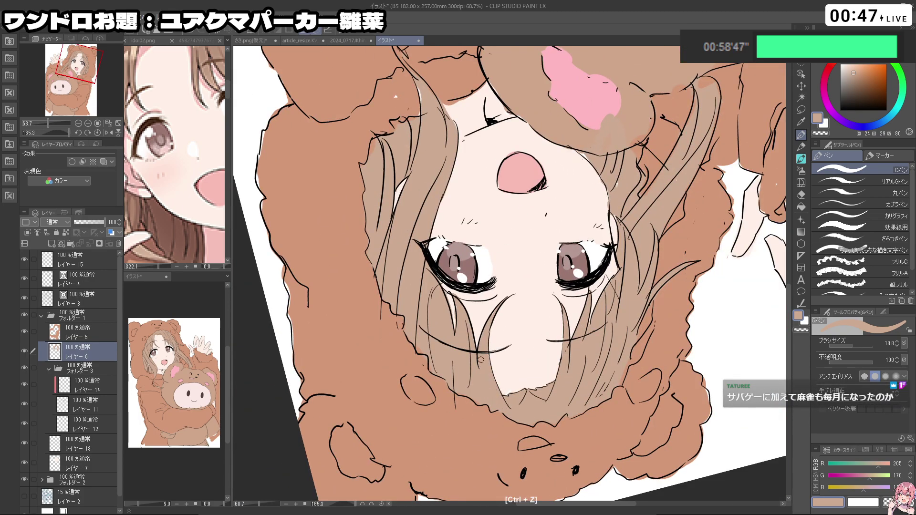
{"action": "mouse_move", "coordinate": [460, 311]}
{"action": "left_mouse_down"}
{"action": "mouse_move", "coordinate": [580, 262]}
{"action": "mouse_move", "coordinate": [474, 289]}
{"action": "left_mouse_up"}
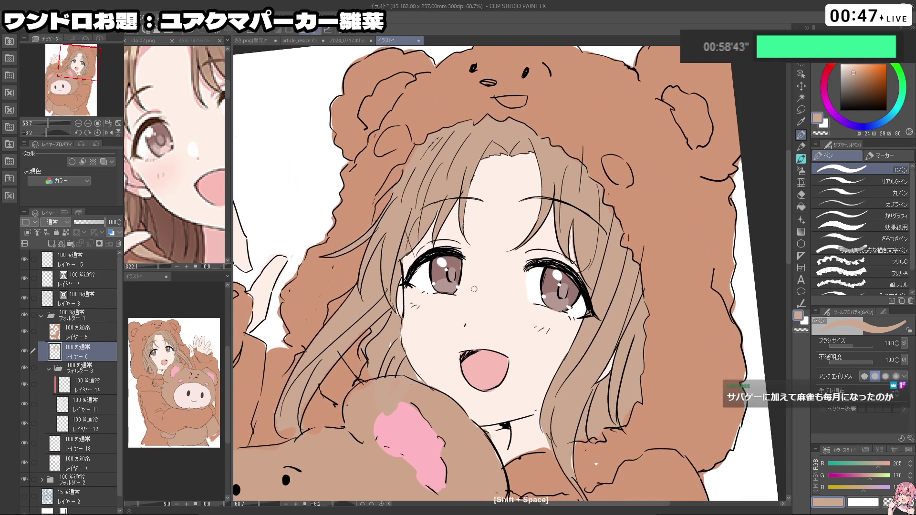
- Draw fine black strands around the hair parting on レイヤー 3 with a brush size of 3.0
{"action": "left_click", "coordinate": [67, 303]}
{"action": "left_click", "coordinate": [448, 252], "text": "alt"}
{"action": "mouse_move", "coordinate": [523, 149]}
{"action": "left_mouse_down"}
{"action": "mouse_move", "coordinate": [431, 169]}
{"action": "mouse_move", "coordinate": [395, 340]}
{"action": "left_mouse_up"}
{"action": "key", "text": "c"}
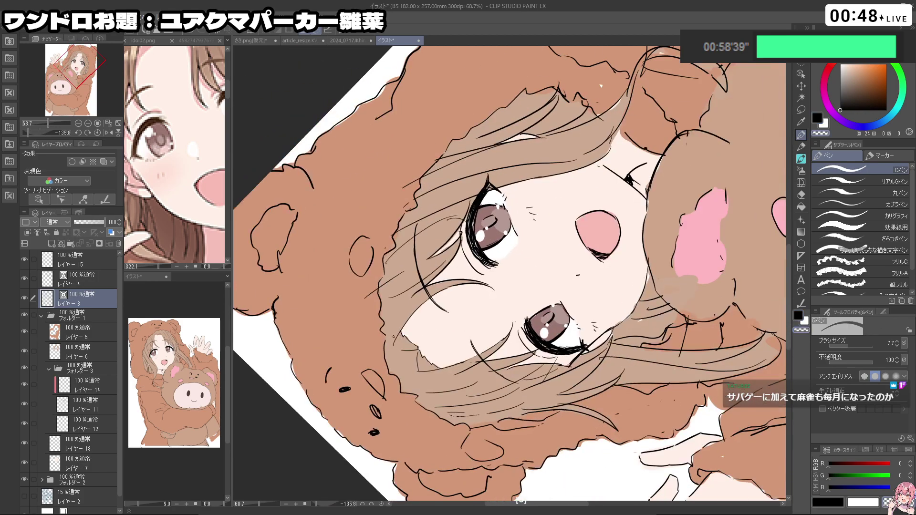
{"action": "key", "text": "ctrl+z"}
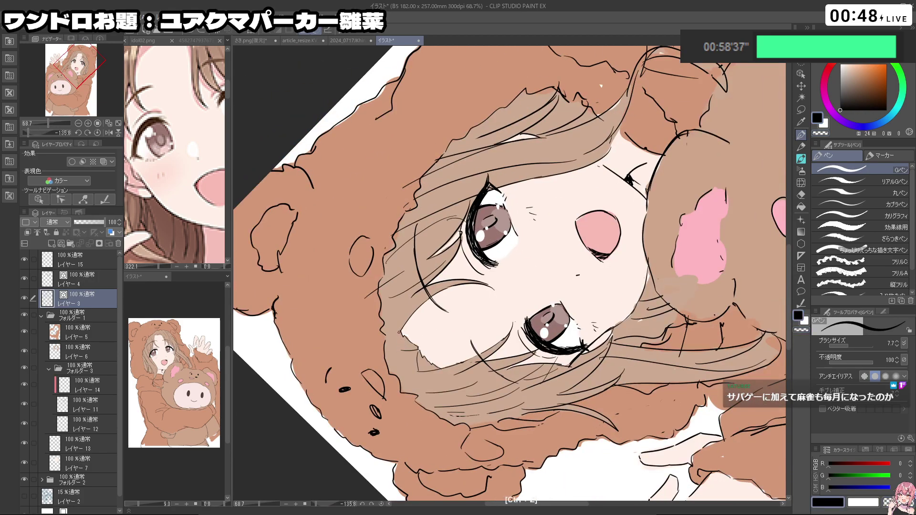
{"action": "mouse_move", "coordinate": [413, 353]}
{"action": "left_mouse_down"}
{"action": "mouse_move", "coordinate": [389, 238]}
{"action": "mouse_move", "coordinate": [417, 186]}
{"action": "left_mouse_up"}
{"action": "key", "text": "ctrl+z"}
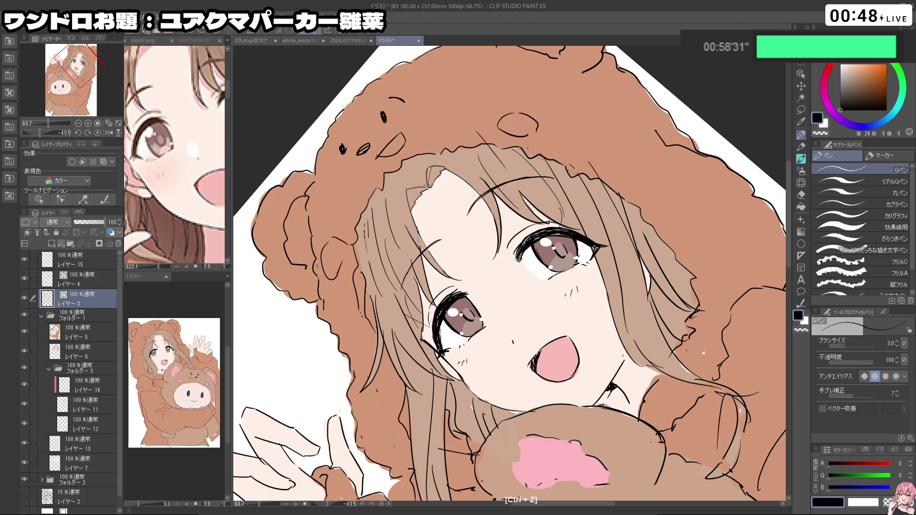
{"action": "key", "text": "ctrl+z"}
{"action": "key", "text": "ctrl+z"}
{"action": "left_click_drag", "start_coordinate": [434, 168], "coordinate": [429, 185]}
{"action": "left_click_drag", "start_coordinate": [703, 353], "coordinate": [619, 96]}
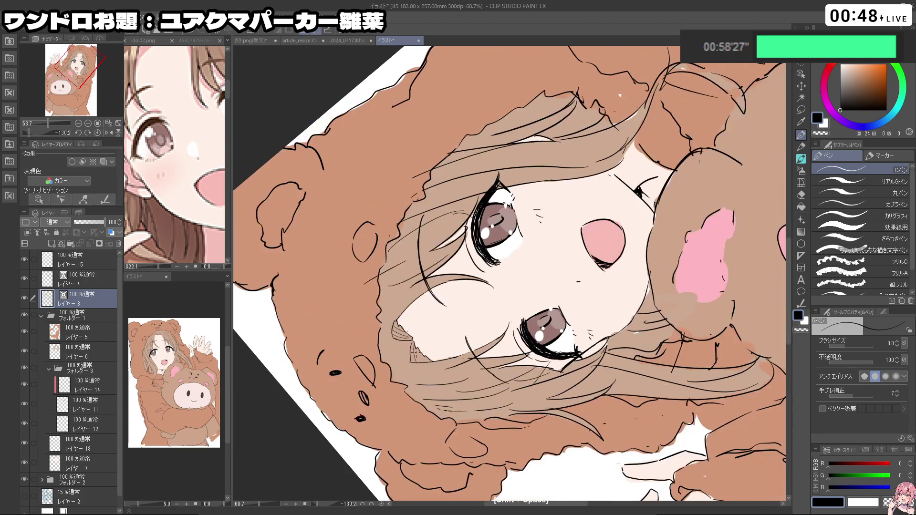
{"action": "left_click_drag", "start_coordinate": [421, 356], "coordinate": [420, 239]}
- Draw black strand lines through the hair right of the face with a brush size of 8.8
{"action": "left_click_drag", "start_coordinate": [379, 332], "coordinate": [414, 470]}
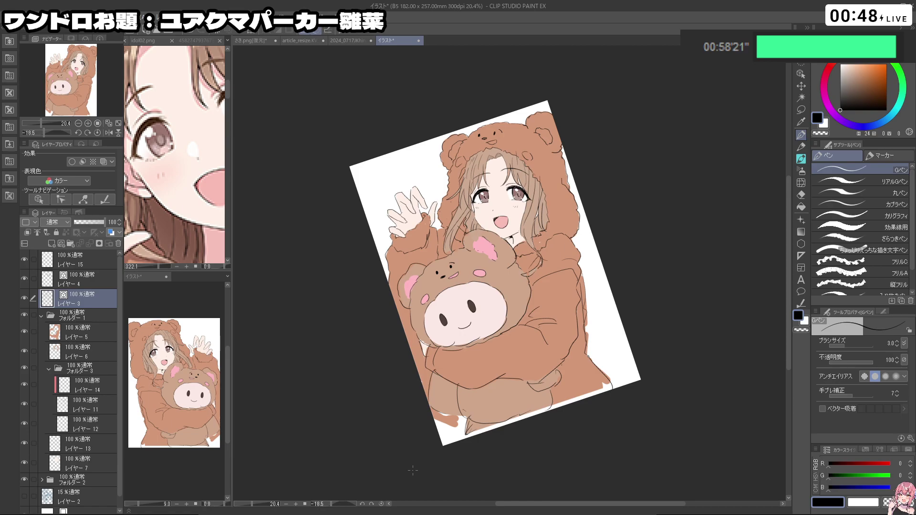
{"action": "left_click_drag", "start_coordinate": [468, 165], "coordinate": [544, 167]}
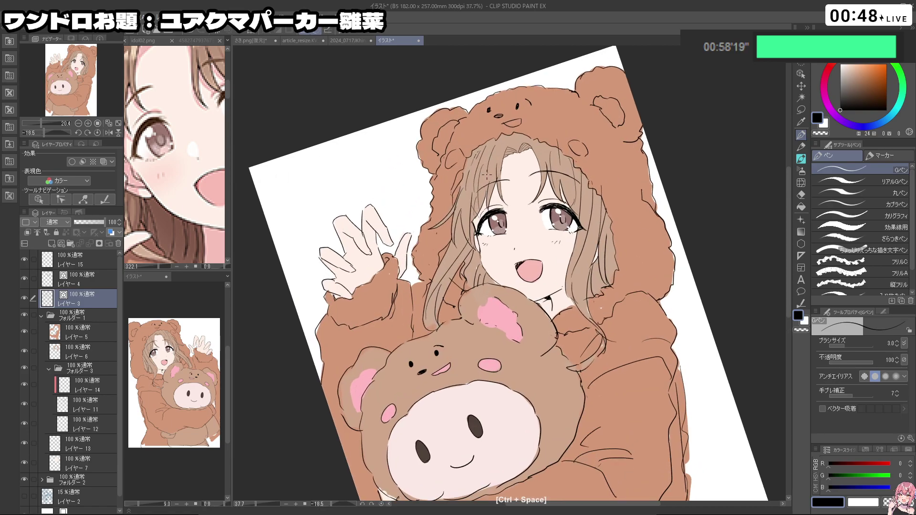
{"action": "left_click", "coordinate": [462, 170], "text": "ctrl"}
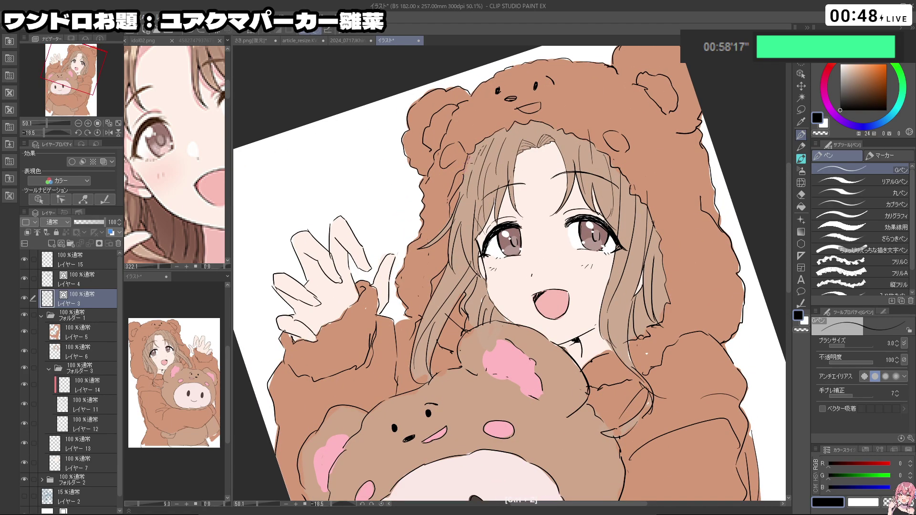
{"action": "left_click_drag", "start_coordinate": [469, 169], "coordinate": [468, 169]}
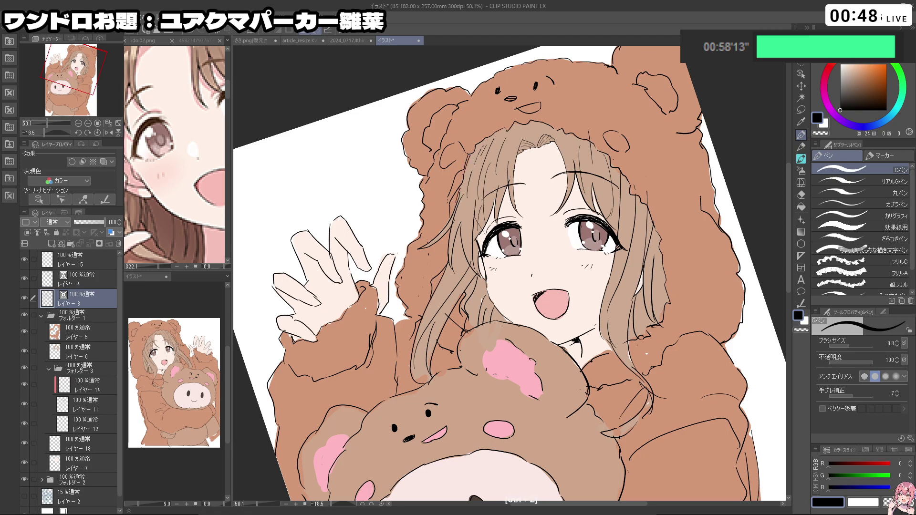
{"action": "left_click_drag", "start_coordinate": [622, 191], "coordinate": [614, 284]}
{"action": "key", "text": "ctrl+z"}
{"action": "key", "text": "ctrl+z"}
{"action": "left_click_drag", "start_coordinate": [642, 242], "coordinate": [615, 353]}
{"action": "key", "text": "shift+space"}
{"action": "left_click_drag", "start_coordinate": [405, 388], "coordinate": [488, 411]}
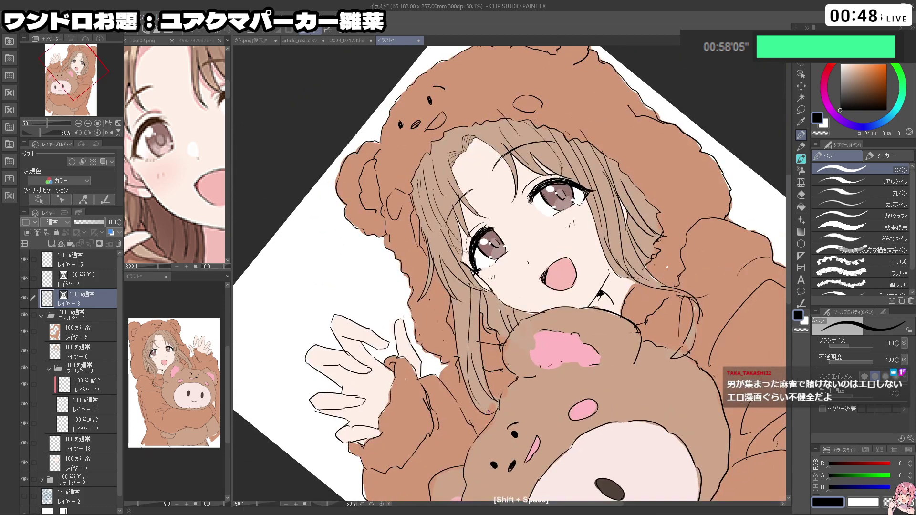
- Add thin strand lines to the hair beside the hood's inner edge with a brush size of 5.2
{"action": "key", "text": "shift+space"}
{"action": "left_click_drag", "start_coordinate": [430, 258], "coordinate": [459, 213]}
{"action": "key", "text": "ctrl+alt"}
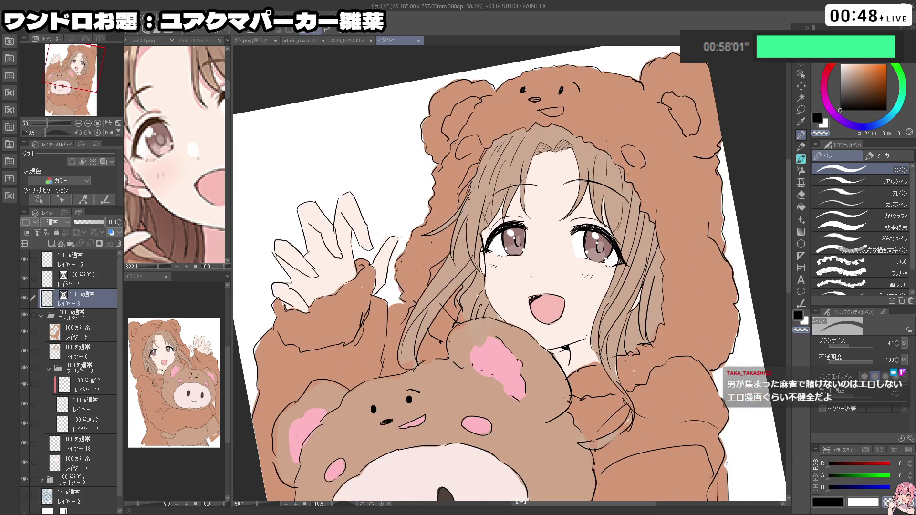
{"action": "key", "text": "c"}
{"action": "key", "text": "c"}
{"action": "key", "text": "ctrl+alt"}
{"action": "left_click_drag", "start_coordinate": [481, 195], "coordinate": [466, 193]}
{"action": "key", "text": "c"}
{"action": "key", "text": "ctrl+z"}
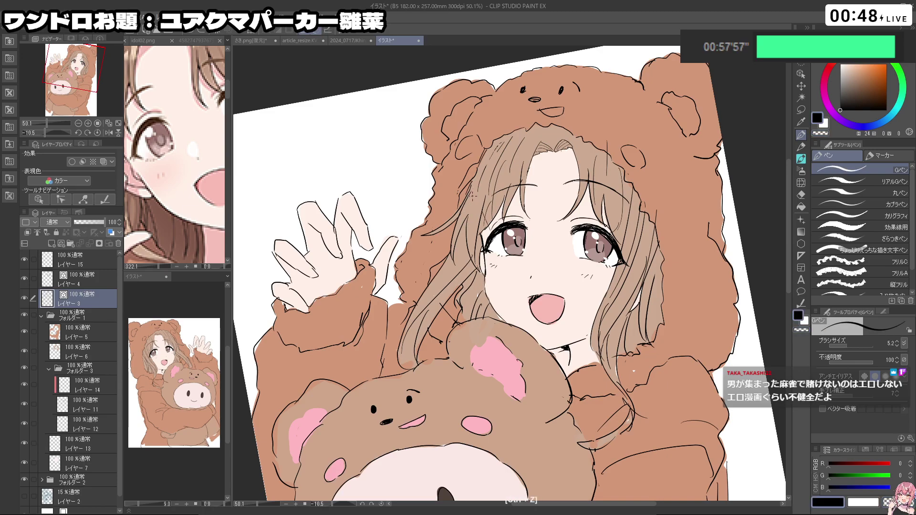
{"action": "mouse_move", "coordinate": [612, 233]}
{"action": "left_mouse_down"}
{"action": "mouse_move", "coordinate": [459, 175]}
{"action": "mouse_move", "coordinate": [451, 180]}
{"action": "mouse_move", "coordinate": [525, 383]}
{"action": "mouse_move", "coordinate": [619, 253]}
{"action": "mouse_move", "coordinate": [574, 183]}
{"action": "mouse_move", "coordinate": [589, 265]}
{"action": "left_mouse_up"}
{"action": "key", "text": "ctrl+z"}
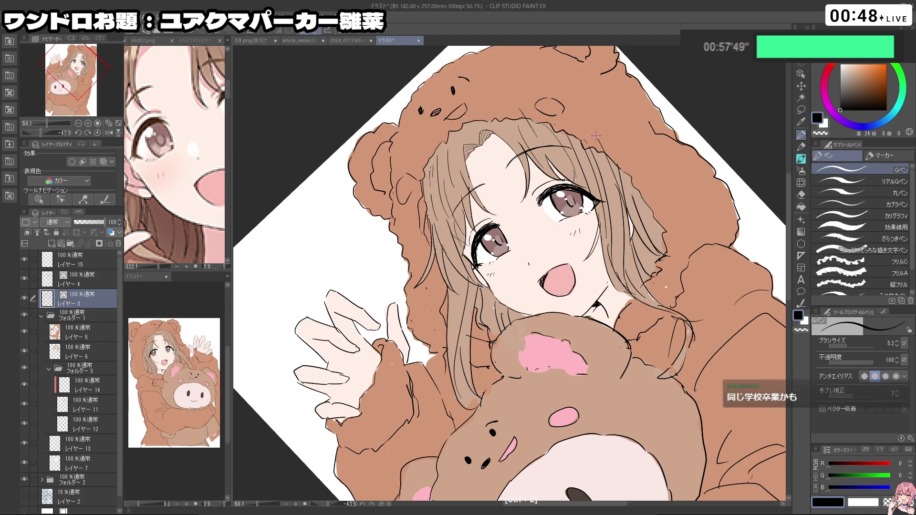
- Touch up the hair colour beside the image-right eye on レイヤー 6 with the sampled hair brown
{"action": "left_click", "coordinate": [66, 352]}
{"action": "left_click_drag", "start_coordinate": [603, 203], "coordinate": [618, 204]}
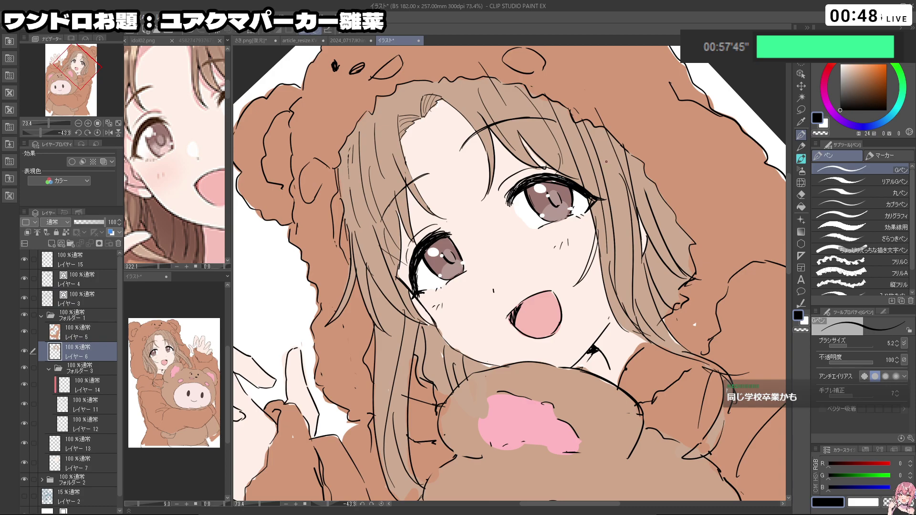
{"action": "left_click", "coordinate": [603, 241], "text": "alt"}
{"action": "left_click_drag", "start_coordinate": [603, 242], "coordinate": [609, 242]}
{"action": "left_click_drag", "start_coordinate": [597, 234], "coordinate": [590, 256]}
{"action": "key", "text": "ctrl+z"}
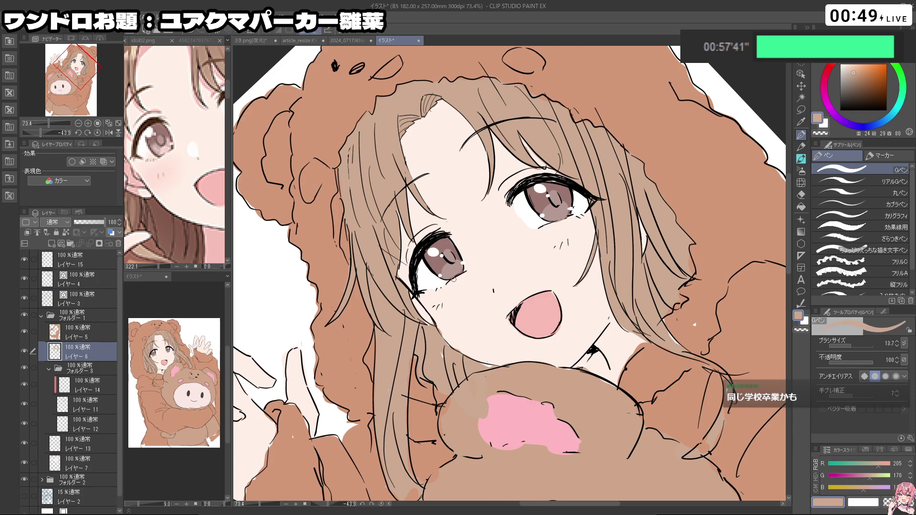
- Clean up stray line work around the hair strands beside the image-right eye on レイヤー 3 with transparent colour
{"action": "key", "text": "c"}
{"action": "key", "text": "ctrl+z"}
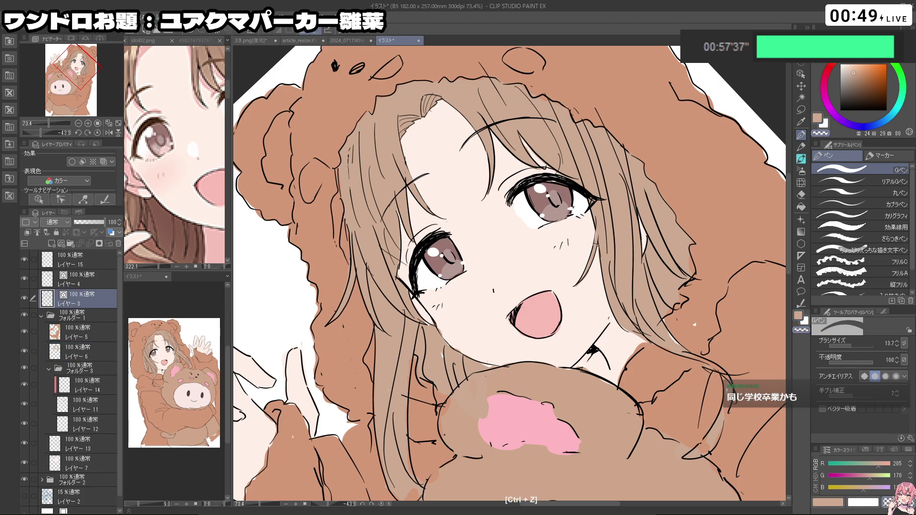
{"action": "left_click_drag", "start_coordinate": [660, 190], "coordinate": [607, 204]}
{"action": "left_click_drag", "start_coordinate": [610, 205], "coordinate": [612, 290]}
{"action": "left_click_drag", "start_coordinate": [616, 227], "coordinate": [599, 229]}
{"action": "mouse_move", "coordinate": [616, 235]}
{"action": "left_mouse_down"}
{"action": "mouse_move", "coordinate": [497, 195]}
{"action": "mouse_move", "coordinate": [523, 188]}
{"action": "left_mouse_up"}
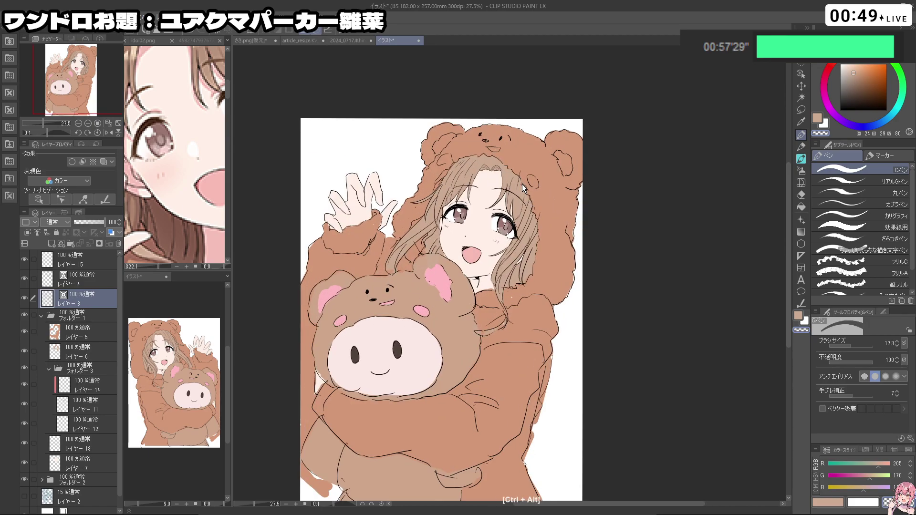
{"action": "left_click_drag", "start_coordinate": [441, 394], "coordinate": [463, 407]}
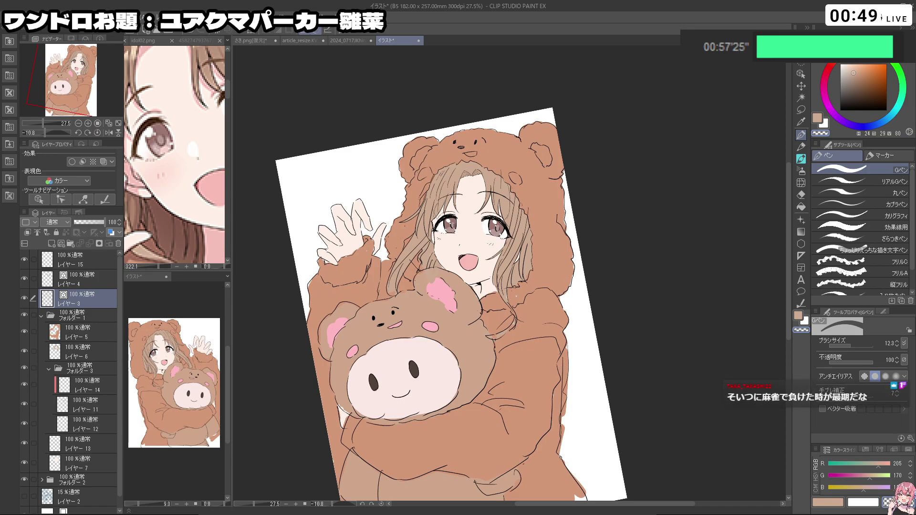
- Sample the hood bear's mouth colour from idol02.png and add a new layer above レイヤー 5
{"action": "left_click_drag", "start_coordinate": [185, 205], "coordinate": [165, 206]}
{"action": "left_click_drag", "start_coordinate": [173, 138], "coordinate": [205, 135]}
{"action": "left_click", "coordinate": [194, 137], "text": "alt"}
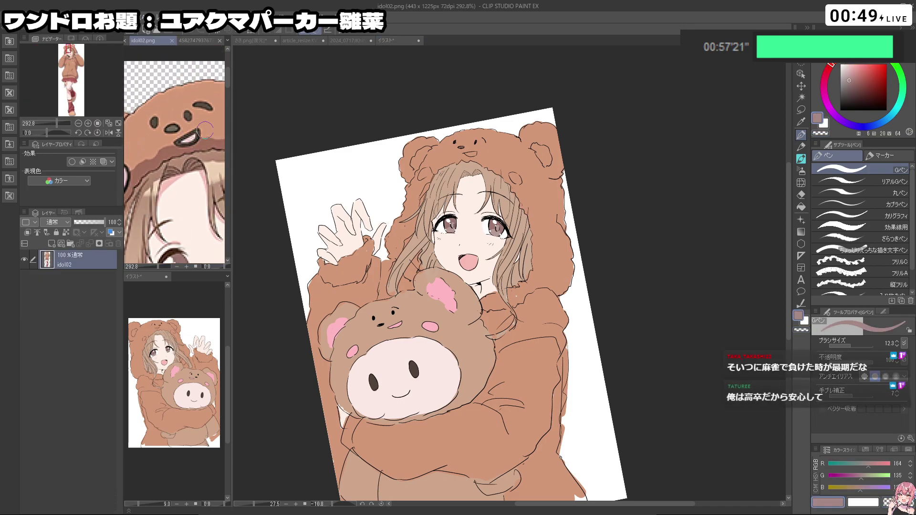
{"action": "left_click", "coordinate": [619, 207]}
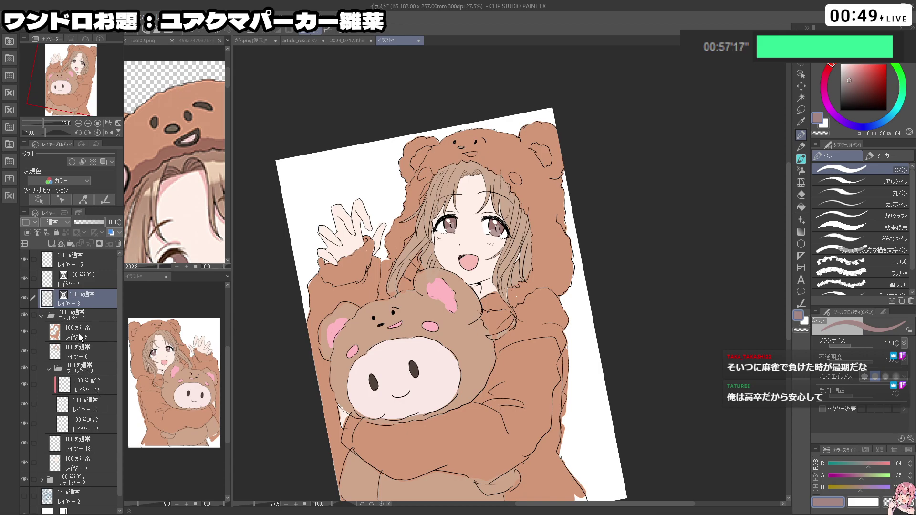
{"action": "left_click", "coordinate": [80, 339]}
{"action": "left_click", "coordinate": [52, 244]}
- Fill the hood bear's mouth on レイヤー 1 with the pale pink sampled from idol02.png
{"action": "left_click_drag", "start_coordinate": [578, 249], "coordinate": [507, 248]}
{"action": "mouse_move", "coordinate": [373, 262]}
{"action": "left_mouse_down"}
{"action": "mouse_move", "coordinate": [439, 262]}
{"action": "mouse_move", "coordinate": [411, 281]}
{"action": "mouse_move", "coordinate": [407, 270]}
{"action": "left_mouse_up"}
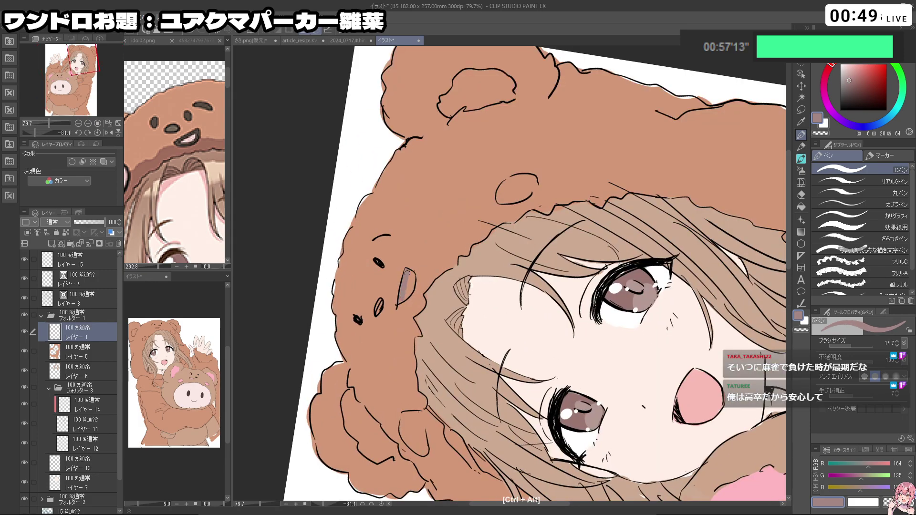
{"action": "key", "text": "ctrl+z"}
{"action": "left_click", "coordinate": [194, 142]}
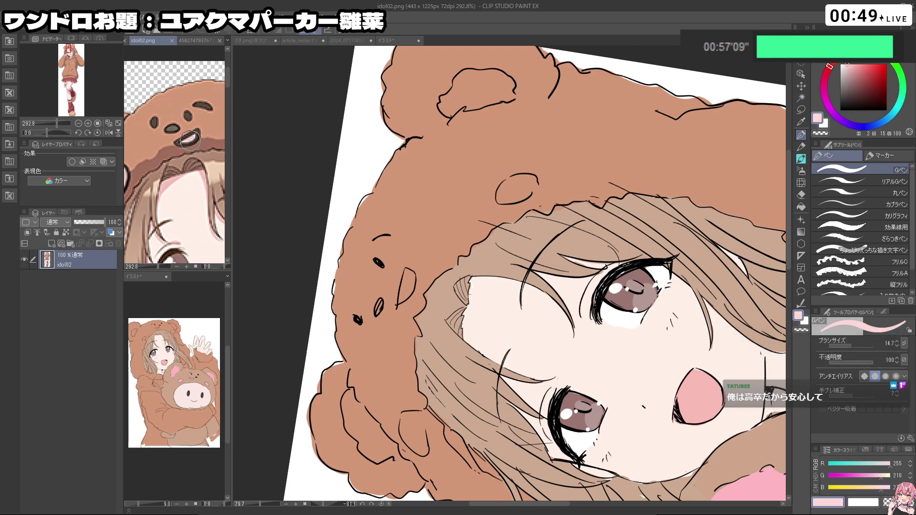
{"action": "left_click", "coordinate": [408, 284]}
{"action": "mouse_move", "coordinate": [405, 270]}
{"action": "left_mouse_down"}
{"action": "mouse_move", "coordinate": [403, 298]}
{"action": "mouse_move", "coordinate": [412, 220]}
{"action": "mouse_move", "coordinate": [442, 185]}
{"action": "left_mouse_up"}
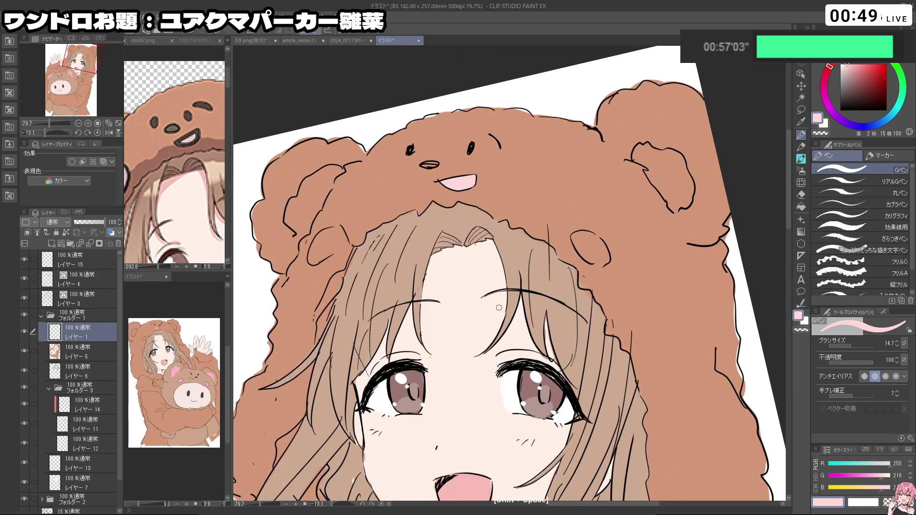
- Erase the hood bear's solid black eyes and part of its nose outline on レイヤー 3
{"action": "left_click", "coordinate": [82, 282]}
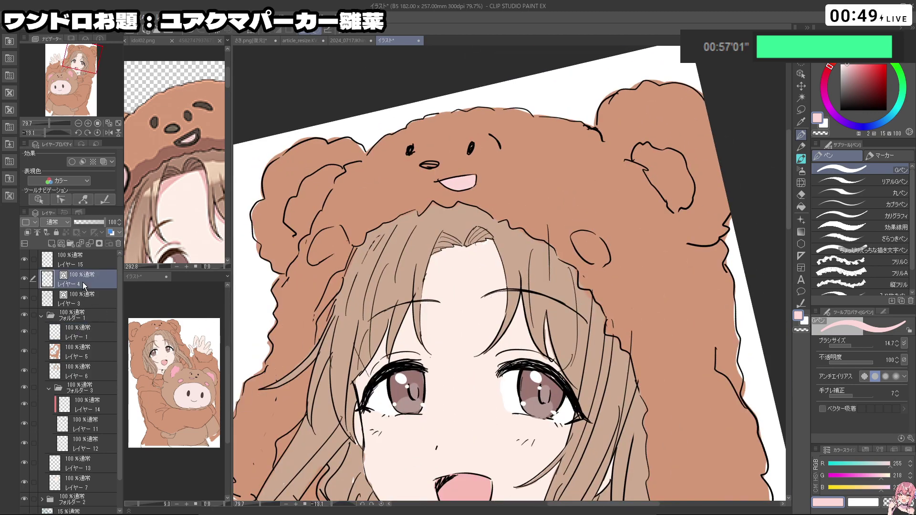
{"action": "left_click", "coordinate": [87, 299]}
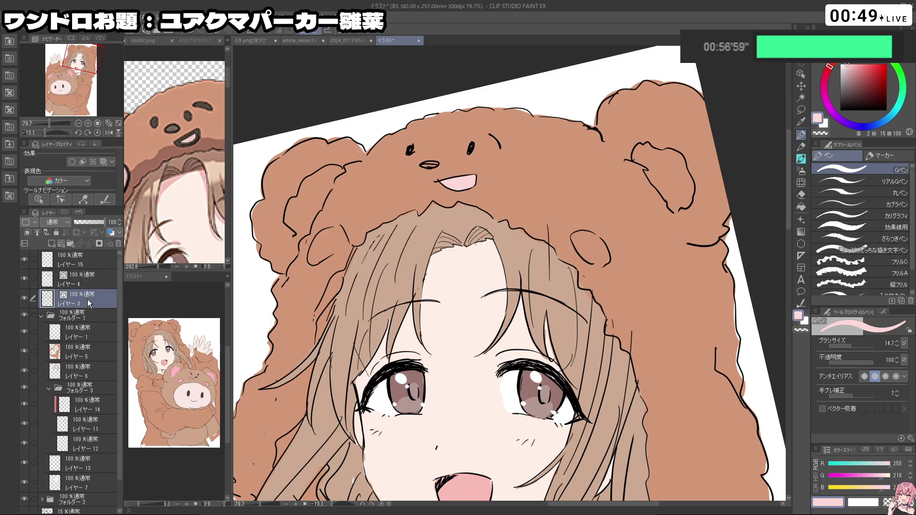
{"action": "left_click_drag", "start_coordinate": [431, 166], "coordinate": [425, 165]}
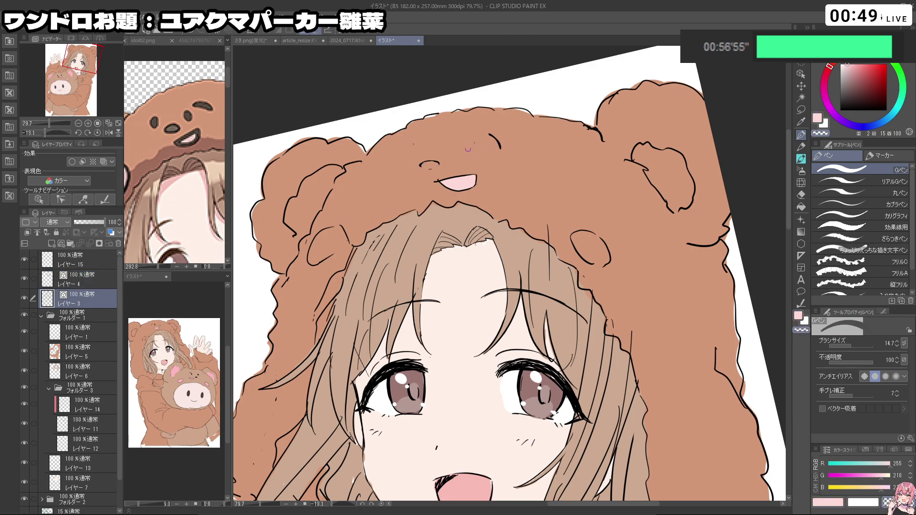
- Draw oval outlines for the hood bear's two eyes in black with the G-pen at size 6.2
{"action": "left_click_drag", "start_coordinate": [842, 97], "coordinate": [771, 134]}
{"action": "left_click_drag", "start_coordinate": [485, 129], "coordinate": [422, 139], "text": "ctrl+alt"}
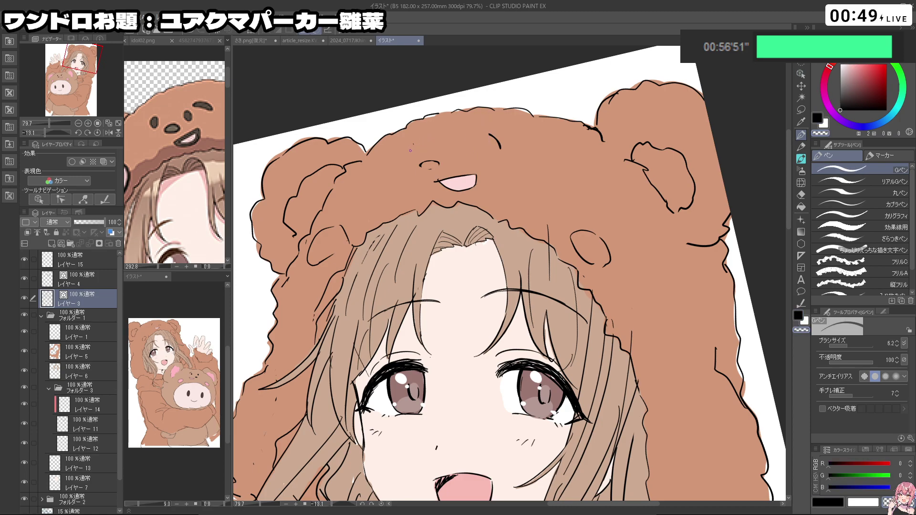
{"action": "key", "text": "c"}
{"action": "left_click_drag", "start_coordinate": [492, 142], "coordinate": [499, 155]}
{"action": "key", "text": "ctrl+z"}
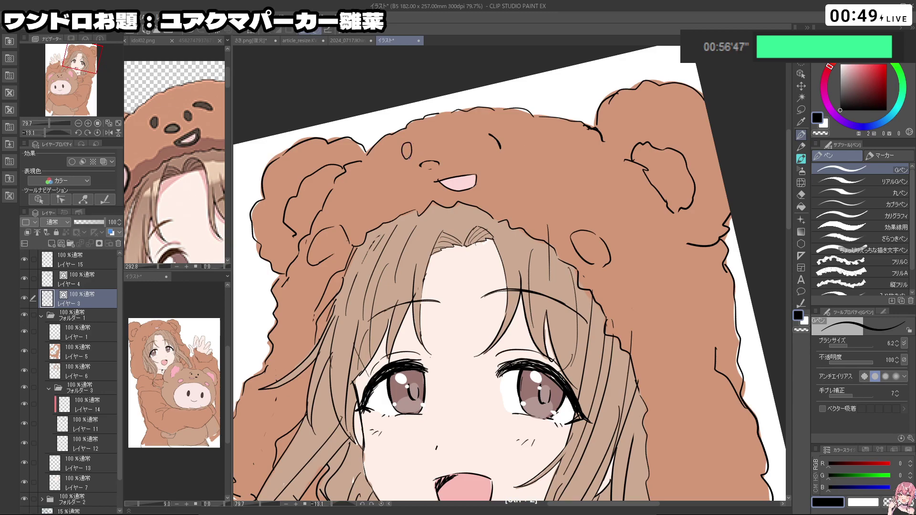
{"action": "mouse_move", "coordinate": [450, 148]}
{"action": "left_mouse_down"}
{"action": "mouse_move", "coordinate": [459, 155]}
{"action": "mouse_move", "coordinate": [452, 141]}
{"action": "mouse_move", "coordinate": [383, 298]}
{"action": "left_mouse_up"}
{"action": "key", "text": "ctrl+z"}
{"action": "key", "text": "ctrl+z"}
{"action": "key", "text": "c"}
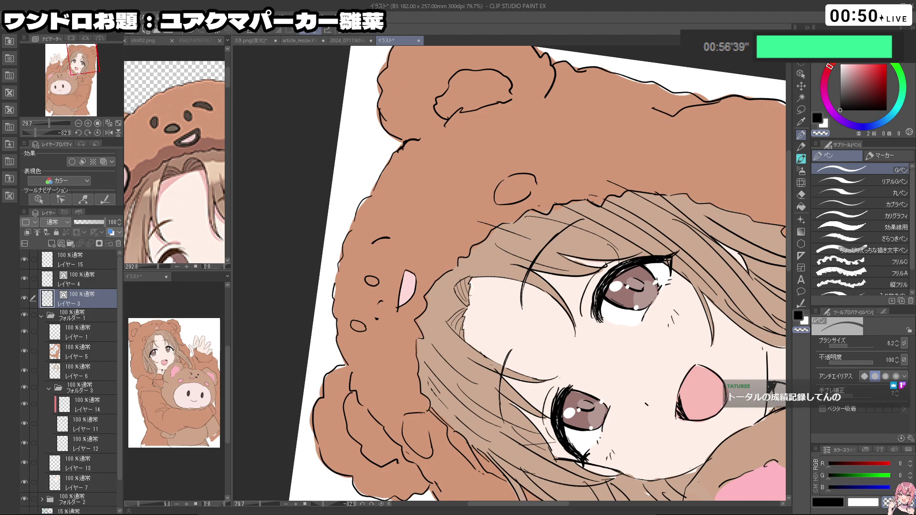
- Redraw the hood bear's nose as an oval outline and turn its eyebrow into a closed shape
{"action": "left_click_drag", "start_coordinate": [383, 301], "coordinate": [298, 185]}
{"action": "key", "text": "ctrl+z"}
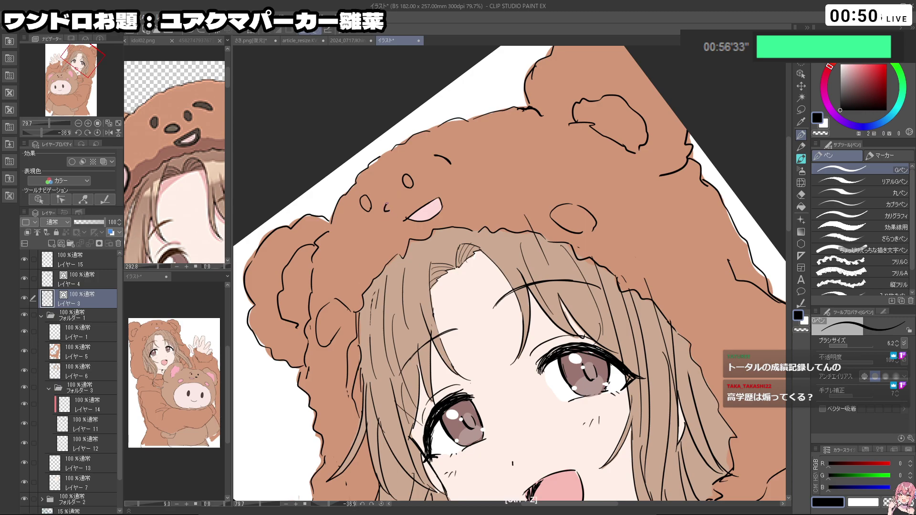
{"action": "mouse_move", "coordinate": [406, 220]}
{"action": "left_mouse_down"}
{"action": "mouse_move", "coordinate": [395, 257]}
{"action": "mouse_move", "coordinate": [424, 353]}
{"action": "left_mouse_up"}
{"action": "key", "text": "c"}
{"action": "key", "text": "c"}
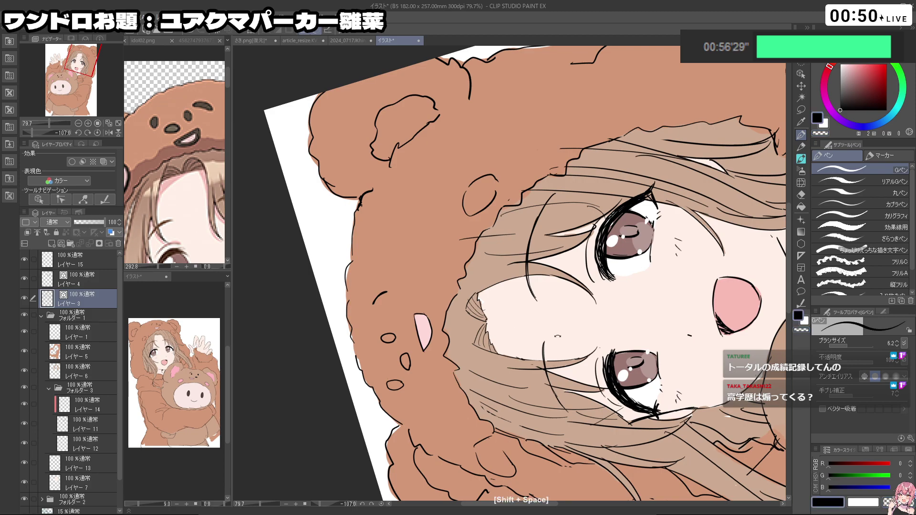
{"action": "left_click_drag", "start_coordinate": [477, 328], "coordinate": [459, 297]}
{"action": "mouse_move", "coordinate": [402, 254]}
{"action": "left_mouse_down"}
{"action": "mouse_move", "coordinate": [435, 191]}
{"action": "mouse_move", "coordinate": [510, 138]}
{"action": "left_mouse_up"}
{"action": "key", "text": "ctrl+z"}
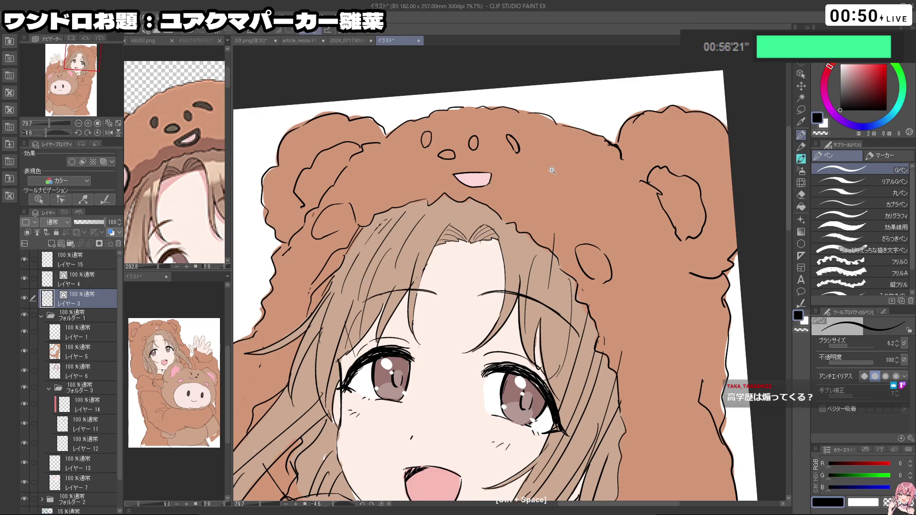
- Fill the hood bear's eyes, nose and eyebrow on レイヤー 1 with the dark brown sampled from idol02.png
{"action": "left_click_drag", "start_coordinate": [544, 166], "coordinate": [501, 191]}
{"action": "mouse_move", "coordinate": [493, 370]}
{"action": "left_mouse_down"}
{"action": "mouse_move", "coordinate": [625, 317]}
{"action": "mouse_move", "coordinate": [527, 376]}
{"action": "mouse_move", "coordinate": [505, 370]}
{"action": "left_mouse_up"}
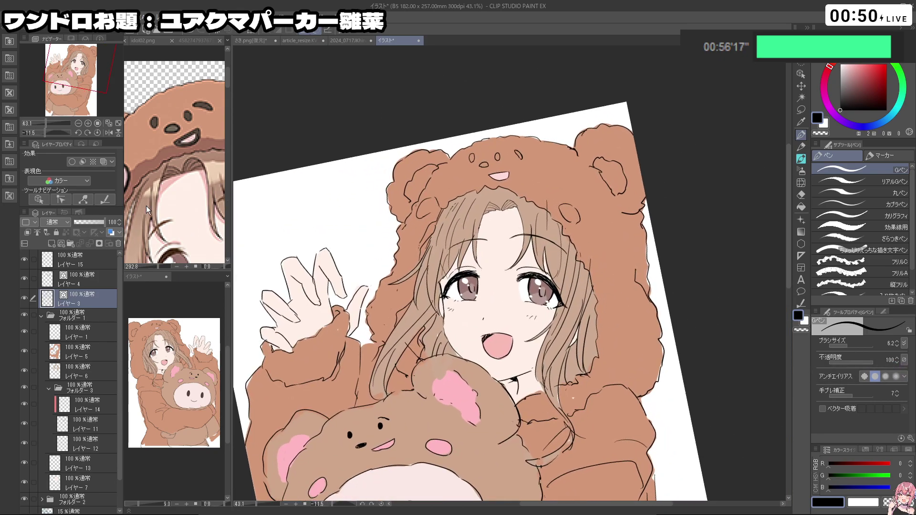
{"action": "right_click", "coordinate": [154, 122]}
{"action": "left_click", "coordinate": [258, 111]}
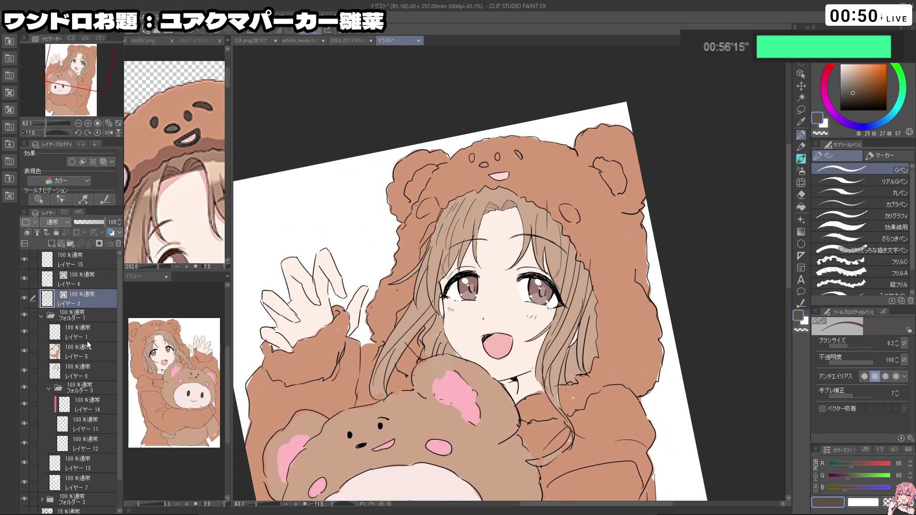
{"action": "left_click", "coordinate": [98, 327]}
{"action": "mouse_move", "coordinate": [475, 165]}
{"action": "left_mouse_down"}
{"action": "mouse_move", "coordinate": [478, 190]}
{"action": "mouse_move", "coordinate": [525, 180]}
{"action": "left_mouse_up"}
{"action": "mouse_move", "coordinate": [471, 192]}
{"action": "left_mouse_down"}
{"action": "mouse_move", "coordinate": [472, 183]}
{"action": "mouse_move", "coordinate": [471, 191]}
{"action": "mouse_move", "coordinate": [571, 182]}
{"action": "left_mouse_up"}
{"action": "key", "text": "ctrl+z"}
{"action": "key", "text": "ctrl+z"}
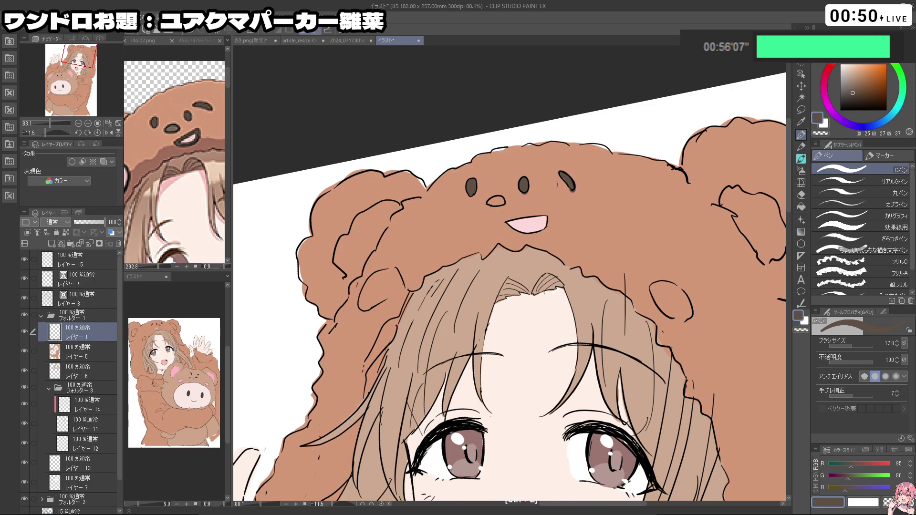
{"action": "left_click_drag", "start_coordinate": [491, 203], "coordinate": [501, 202]}
{"action": "left_click_drag", "start_coordinate": [504, 423], "coordinate": [449, 279]}
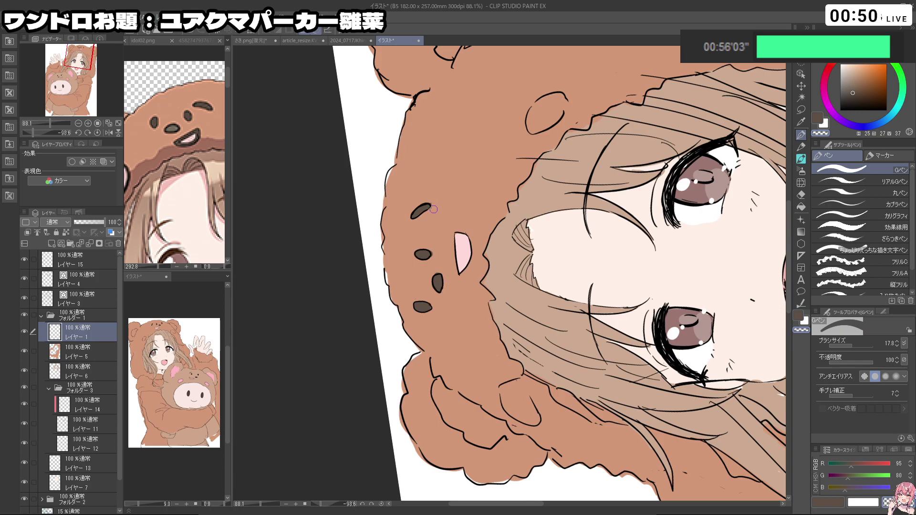
{"action": "left_click_drag", "start_coordinate": [460, 184], "coordinate": [583, 201]}
- Fill the hood bear's image-left inner ear and both cheek patches with the pink sampled from idol02.png
{"action": "left_click_drag", "start_coordinate": [183, 201], "coordinate": [187, 169]}
{"action": "left_click", "coordinate": [162, 162], "text": "alt"}
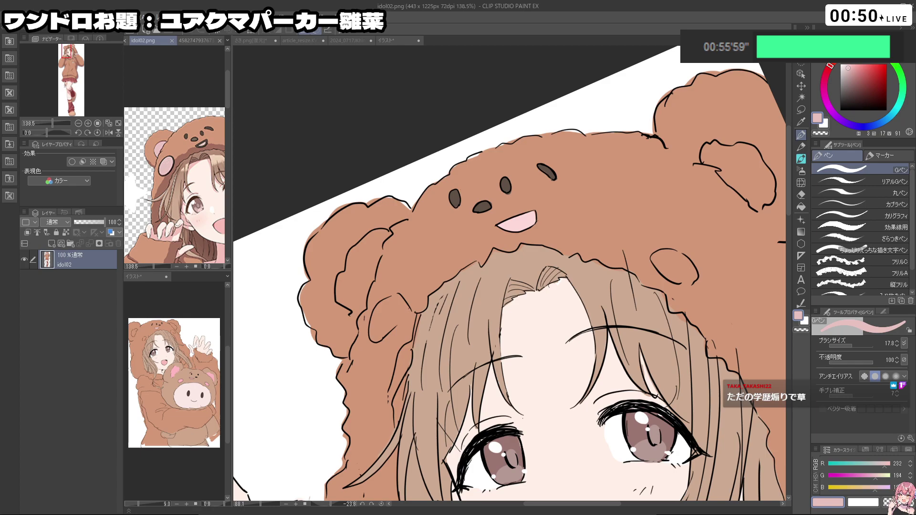
{"action": "left_click", "coordinate": [327, 128]}
{"action": "left_click_drag", "start_coordinate": [377, 314], "coordinate": [395, 303]}
{"action": "mouse_move", "coordinate": [683, 272]}
{"action": "left_mouse_down"}
{"action": "mouse_move", "coordinate": [661, 262]}
{"action": "mouse_move", "coordinate": [668, 279]}
{"action": "mouse_move", "coordinate": [673, 272]}
{"action": "mouse_move", "coordinate": [642, 296]}
{"action": "left_mouse_up"}
{"action": "left_click_drag", "start_coordinate": [668, 367], "coordinate": [572, 273]}
{"action": "mouse_move", "coordinate": [448, 213]}
{"action": "left_mouse_down"}
{"action": "mouse_move", "coordinate": [464, 215]}
{"action": "mouse_move", "coordinate": [444, 221]}
{"action": "mouse_move", "coordinate": [441, 263]}
{"action": "mouse_move", "coordinate": [460, 277]}
{"action": "mouse_move", "coordinate": [444, 210]}
{"action": "mouse_move", "coordinate": [476, 368]}
{"action": "mouse_move", "coordinate": [415, 329]}
{"action": "left_mouse_up"}
{"action": "key", "text": "ctrl+z"}
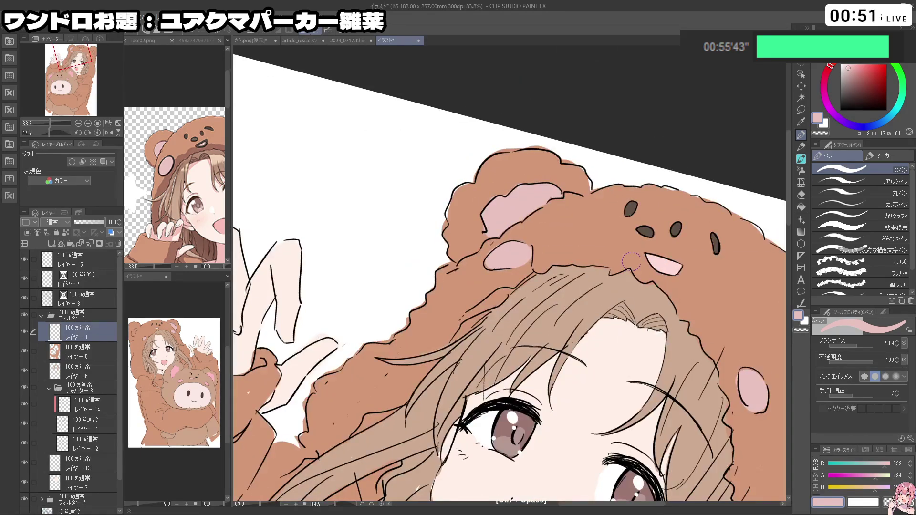
- Fill the hood bear's image-right inner ear with the same pink
{"action": "left_click_drag", "start_coordinate": [572, 281], "coordinate": [499, 387]}
{"action": "left_click_drag", "start_coordinate": [680, 290], "coordinate": [735, 287]}
{"action": "mouse_move", "coordinate": [599, 225]}
{"action": "left_mouse_down"}
{"action": "mouse_move", "coordinate": [604, 276]}
{"action": "mouse_move", "coordinate": [614, 277]}
{"action": "mouse_move", "coordinate": [624, 238]}
{"action": "mouse_move", "coordinate": [599, 224]}
{"action": "mouse_move", "coordinate": [609, 259]}
{"action": "left_mouse_up"}
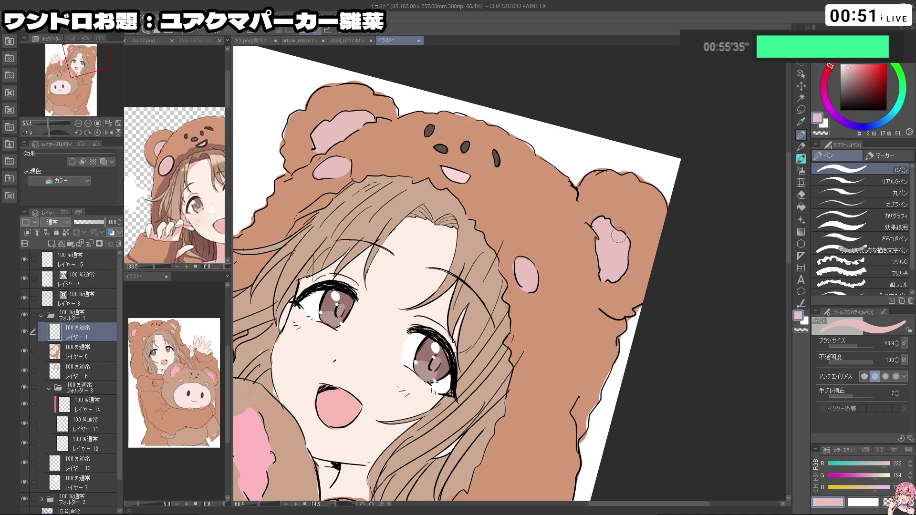
- Compare the whole illustration with the full upper body of the character in idol02.png
{"action": "key", "text": "ctrl+space"}
{"action": "scroll", "coordinate": [644, 182], "scroll_direction": "down", "scroll_amount": 5}
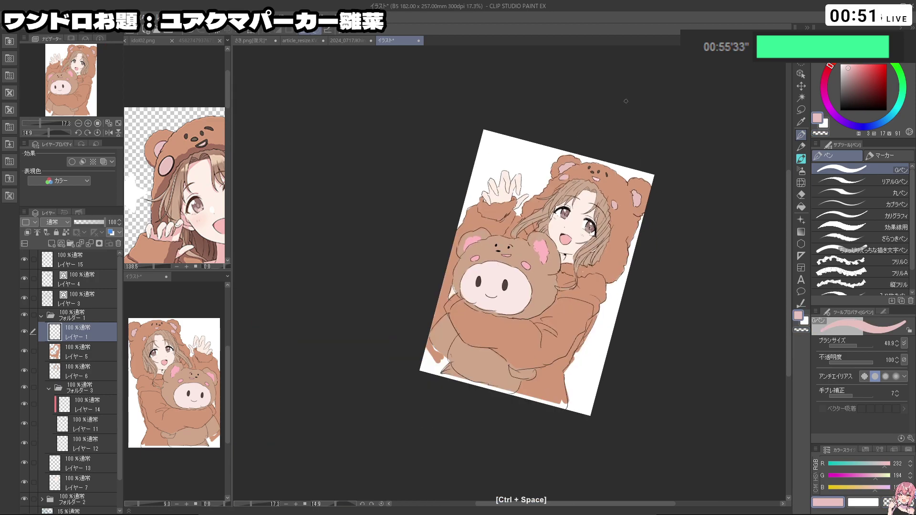
{"action": "key", "text": "shift+space"}
{"action": "left_click_drag", "start_coordinate": [296, 421], "coordinate": [345, 470]}
{"action": "left_click", "coordinate": [158, 238]}
{"action": "key", "text": "ctrl+space"}
{"action": "left_click_drag", "start_coordinate": [167, 241], "coordinate": [148, 241]}
{"action": "key", "text": "space"}
{"action": "left_click_drag", "start_coordinate": [162, 243], "coordinate": [145, 201]}
{"action": "left_click", "coordinate": [298, 234]}
{"action": "left_click_drag", "start_coordinate": [300, 231], "coordinate": [296, 205]}
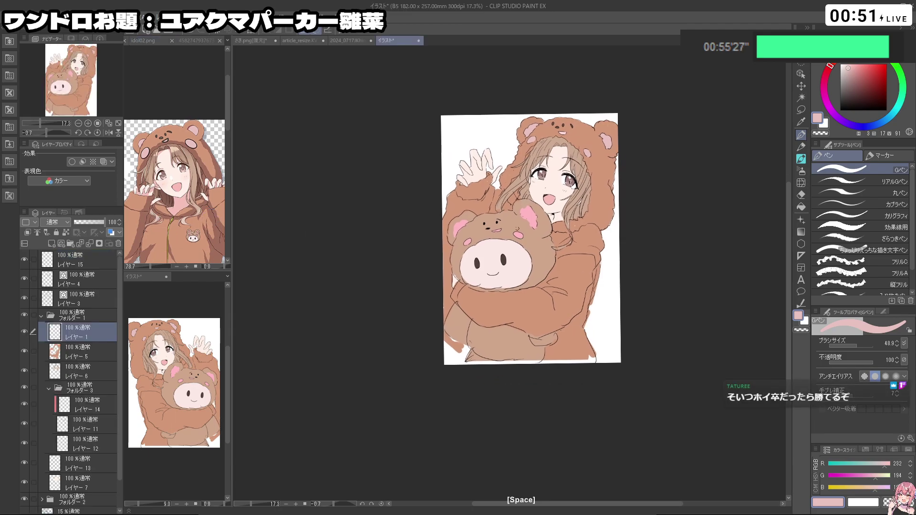
- Erase the stray line where the sleeve cuff meets the raised hand near the thumb on レイヤー 3
{"action": "key", "text": "shift+space"}
{"action": "left_click_drag", "start_coordinate": [414, 409], "coordinate": [570, 421]}
{"action": "key", "text": "ctrl+space"}
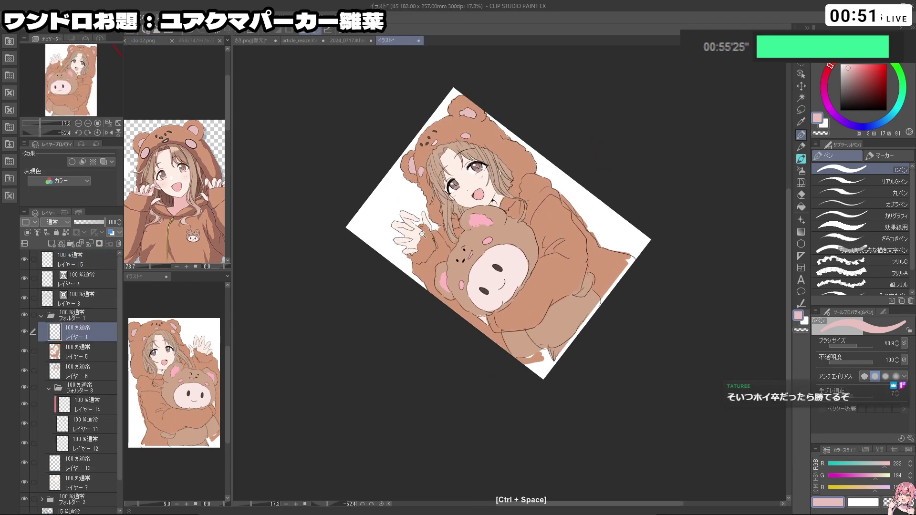
{"action": "left_click_drag", "start_coordinate": [420, 232], "coordinate": [448, 232]}
{"action": "left_click", "coordinate": [92, 299]}
{"action": "key", "text": "shift+space"}
{"action": "left_click_drag", "start_coordinate": [414, 406], "coordinate": [503, 438]}
{"action": "key", "text": "ctrl+space"}
{"action": "left_click_drag", "start_coordinate": [403, 282], "coordinate": [420, 283]}
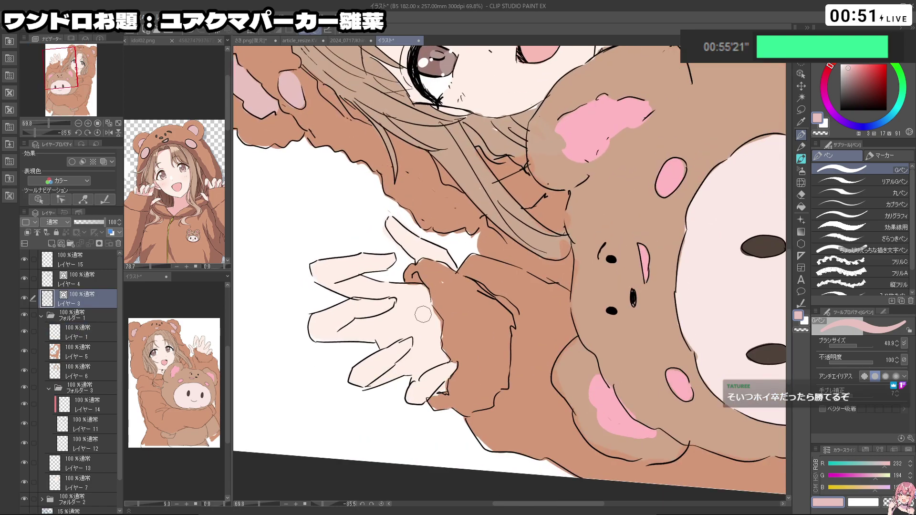
{"action": "key", "text": "ctrl+space"}
{"action": "mouse_move", "coordinate": [400, 278]}
{"action": "left_mouse_down"}
{"action": "mouse_move", "coordinate": [418, 278]}
{"action": "mouse_move", "coordinate": [386, 278]}
{"action": "left_mouse_up"}
{"action": "key", "text": "c"}
{"action": "key", "text": "ctrl+alt"}
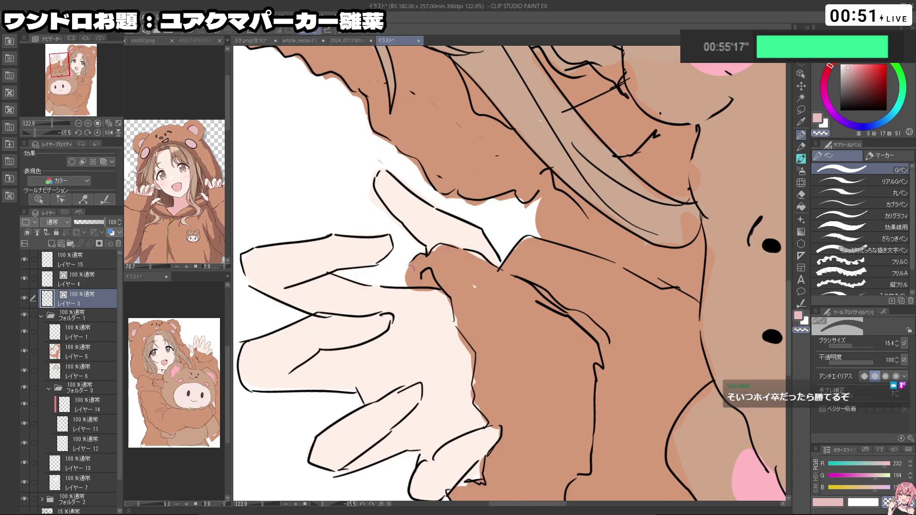
- Redraw the cuff's edge beside the thumb of the raised hand in black at size 6.6
{"action": "key", "text": "c"}
{"action": "left_click", "coordinate": [869, 110]}
{"action": "key", "text": "ctrl+alt"}
{"action": "mouse_move", "coordinate": [398, 260]}
{"action": "left_mouse_down"}
{"action": "mouse_move", "coordinate": [411, 261]}
{"action": "mouse_move", "coordinate": [393, 290]}
{"action": "left_mouse_up"}
{"action": "key", "text": "ctrl+z"}
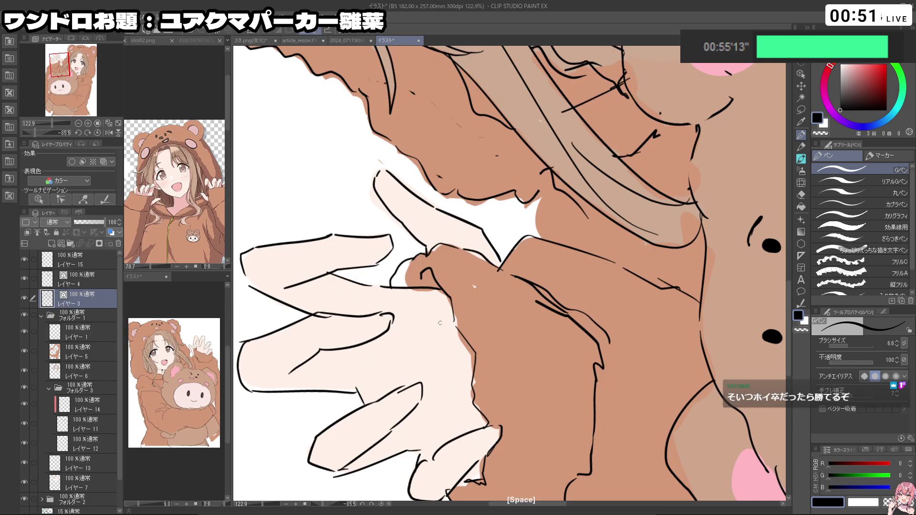
- Clean up the lines around the little finger and draw the missing palm edge below it in black
{"action": "key", "text": "ctrl+space"}
{"action": "left_click_drag", "start_coordinate": [470, 313], "coordinate": [448, 344]}
{"action": "key", "text": "ctrl+space"}
{"action": "left_click", "coordinate": [448, 345]}
{"action": "key", "text": "c"}
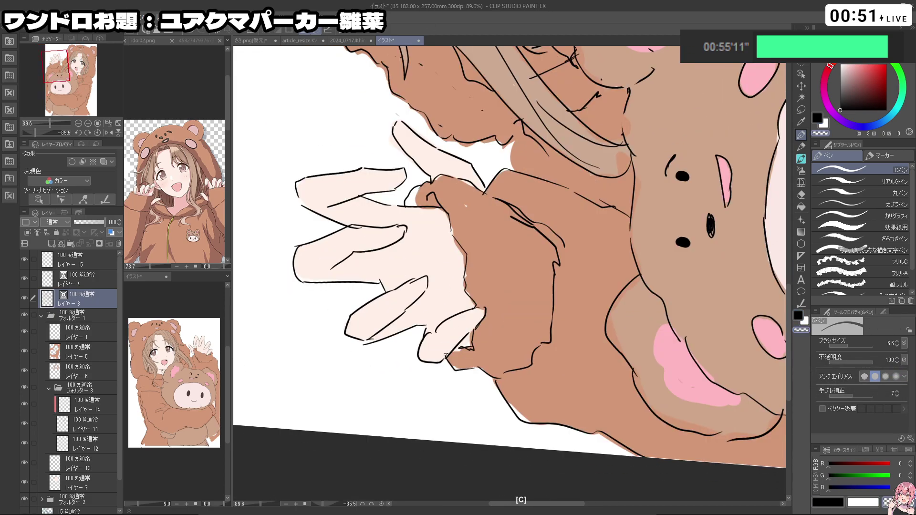
{"action": "key", "text": "c"}
{"action": "key", "text": "ctrl+z"}
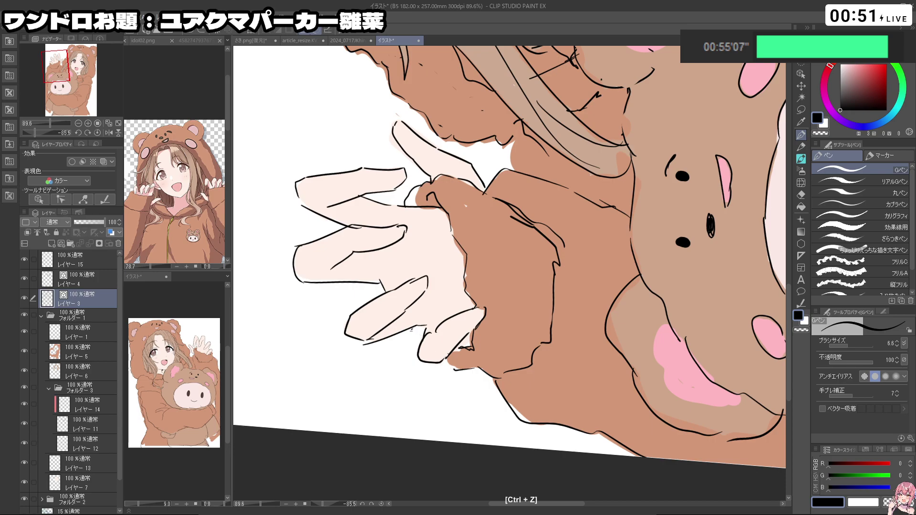
{"action": "left_click_drag", "start_coordinate": [412, 329], "coordinate": [425, 352]}
- On レイヤー 5, sample the sleeve's brown and clean up the fill along the cuff beside the raised palm
{"action": "left_click", "coordinate": [80, 358]}
{"action": "right_click", "coordinate": [567, 139]}
{"action": "left_click_drag", "start_coordinate": [463, 237], "coordinate": [460, 233]}
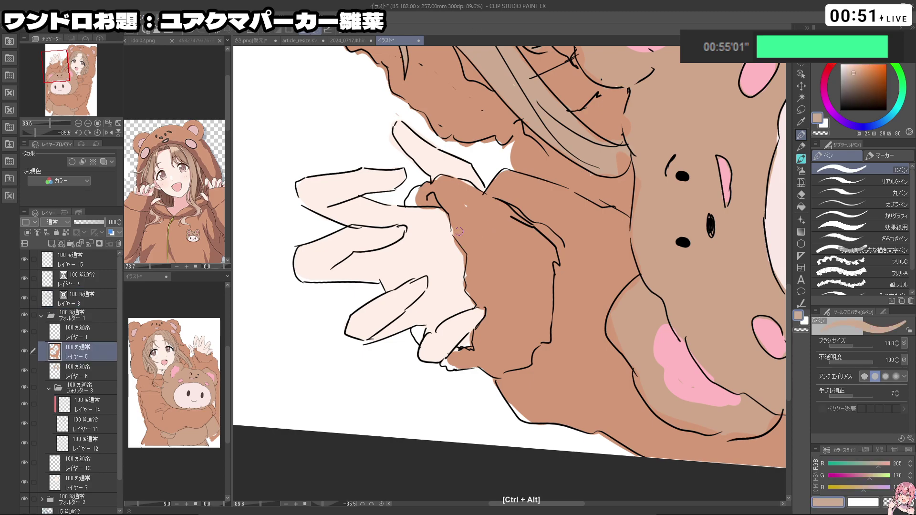
{"action": "right_click", "coordinate": [459, 226]}
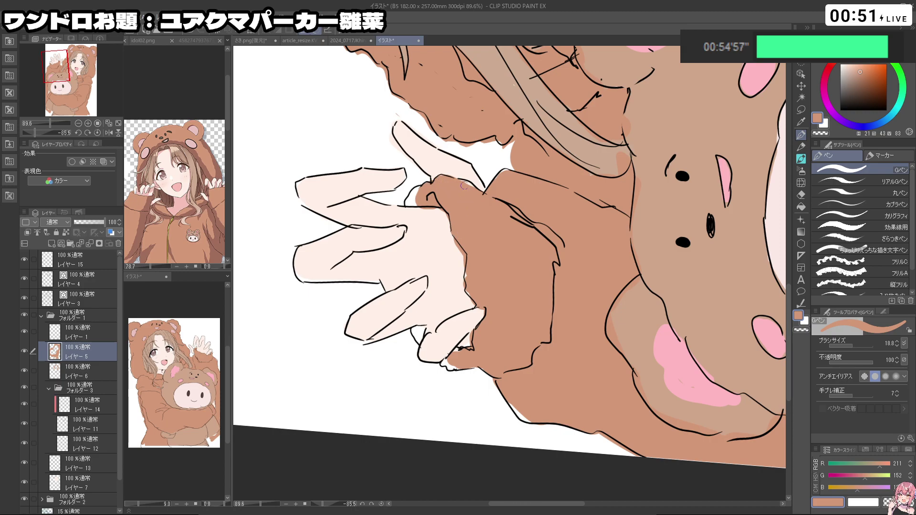
{"action": "key", "text": "shift+space"}
{"action": "left_click_drag", "start_coordinate": [470, 188], "coordinate": [547, 296]}
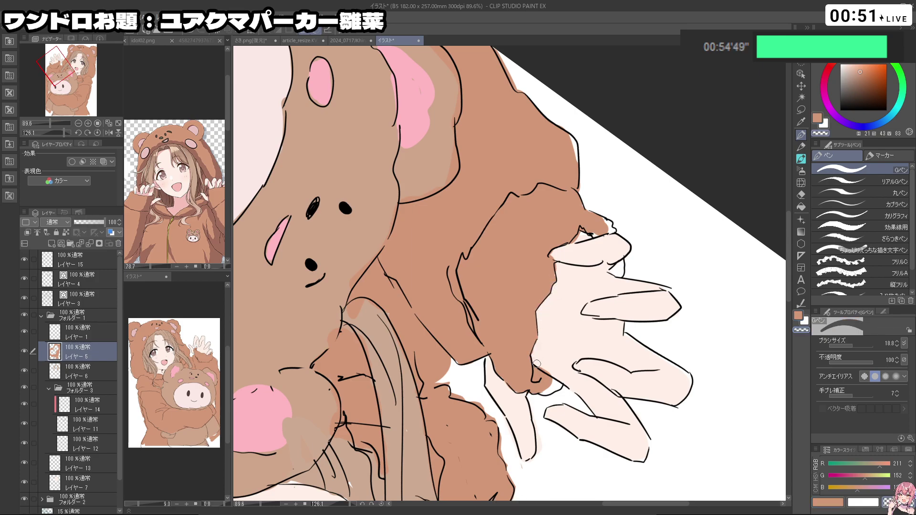
- Erase excess sleeve colour near the thumb and fill the cuff behind the little finger in the hoodie's brown
{"action": "key", "text": "c"}
{"action": "left_click_drag", "start_coordinate": [554, 391], "coordinate": [548, 390]}
{"action": "mouse_move", "coordinate": [599, 238]}
{"action": "left_mouse_down"}
{"action": "mouse_move", "coordinate": [437, 208]}
{"action": "mouse_move", "coordinate": [425, 226]}
{"action": "left_mouse_up"}
{"action": "key", "text": "c"}
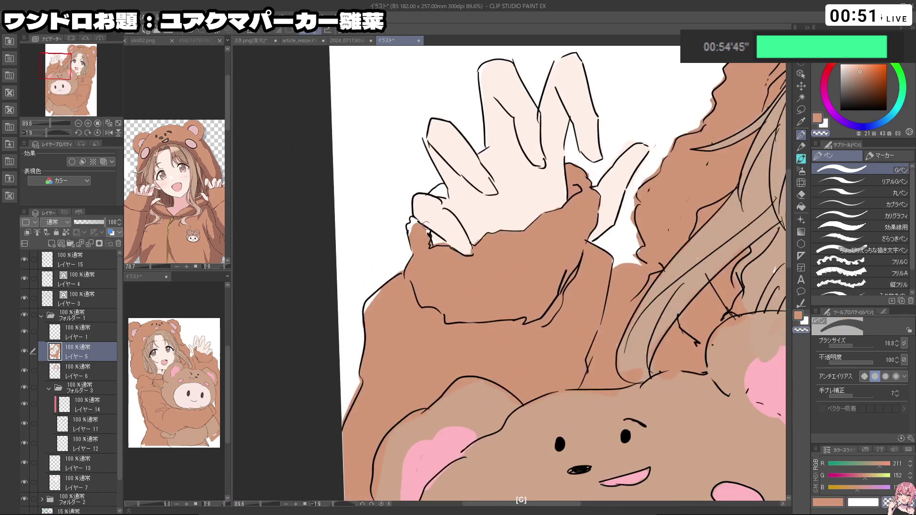
{"action": "key", "text": "c"}
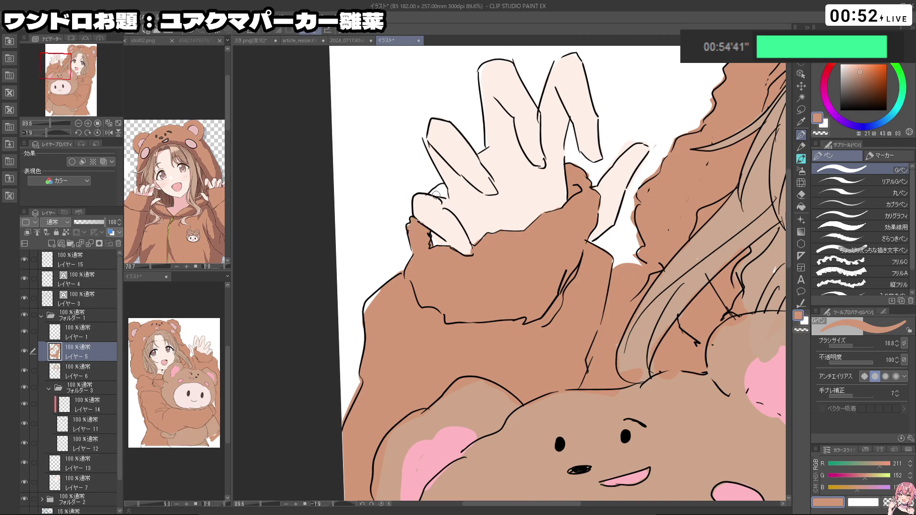
- Touch up the hoodie's brown fill along the outer edge of the hood near the shoulder
{"action": "key", "text": "ctrl+space"}
{"action": "left_click_drag", "start_coordinate": [521, 198], "coordinate": [430, 210]}
{"action": "key", "text": "shift+space"}
{"action": "left_click_drag", "start_coordinate": [458, 381], "coordinate": [436, 348]}
{"action": "key", "text": "shift+space"}
{"action": "key", "text": "ctrl+space"}
{"action": "mouse_move", "coordinate": [764, 261]}
{"action": "left_mouse_down"}
{"action": "mouse_move", "coordinate": [737, 269]}
{"action": "mouse_move", "coordinate": [669, 234]}
{"action": "mouse_move", "coordinate": [665, 274]}
{"action": "left_mouse_up"}
{"action": "key", "text": "ctrl+z"}
{"action": "key", "text": "space"}
{"action": "left_click_drag", "start_coordinate": [661, 360], "coordinate": [669, 321]}
{"action": "key", "text": "c"}
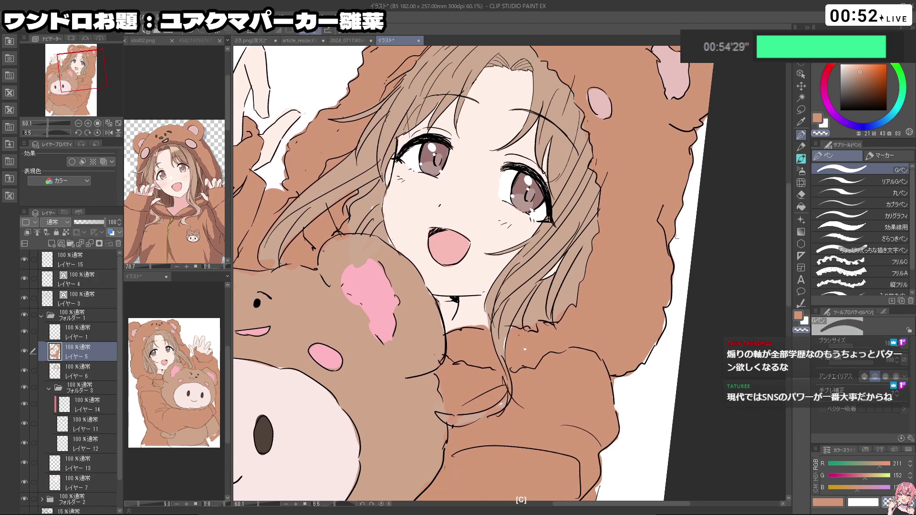
{"action": "key", "text": "ctrl+z"}
{"action": "key", "text": "c"}
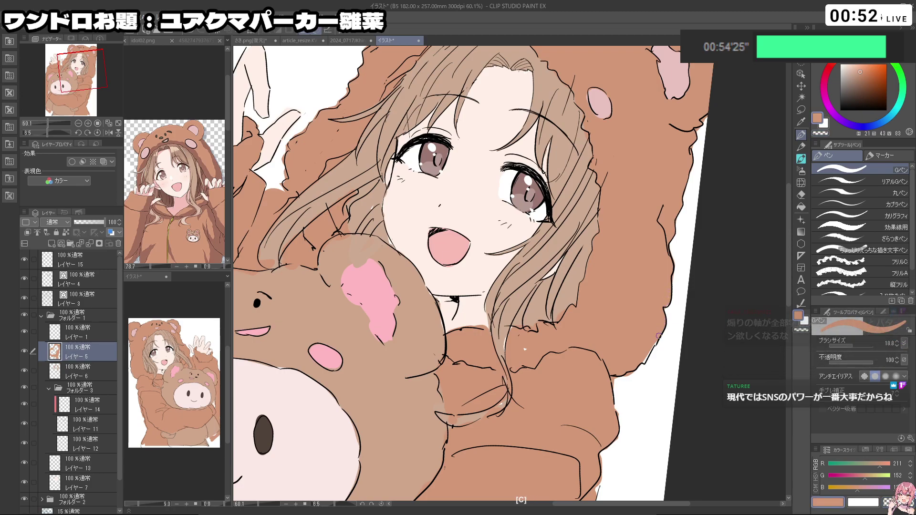
- Set the brush size to 85.2 and remove the hoodie brown that spills over the plush's ear beside the hair
{"action": "key", "text": "c"}
{"action": "left_click_drag", "start_coordinate": [612, 376], "coordinate": [616, 395]}
{"action": "mouse_move", "coordinate": [625, 347]}
{"action": "left_mouse_down"}
{"action": "mouse_move", "coordinate": [571, 372]}
{"action": "mouse_move", "coordinate": [568, 339]}
{"action": "left_mouse_up"}
{"action": "left_click_drag", "start_coordinate": [536, 319], "coordinate": [566, 324]}
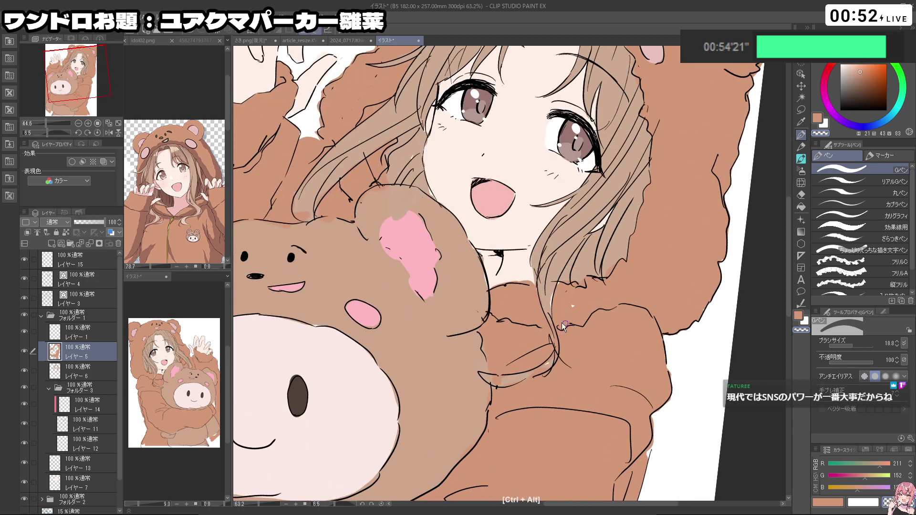
{"action": "key", "text": "c"}
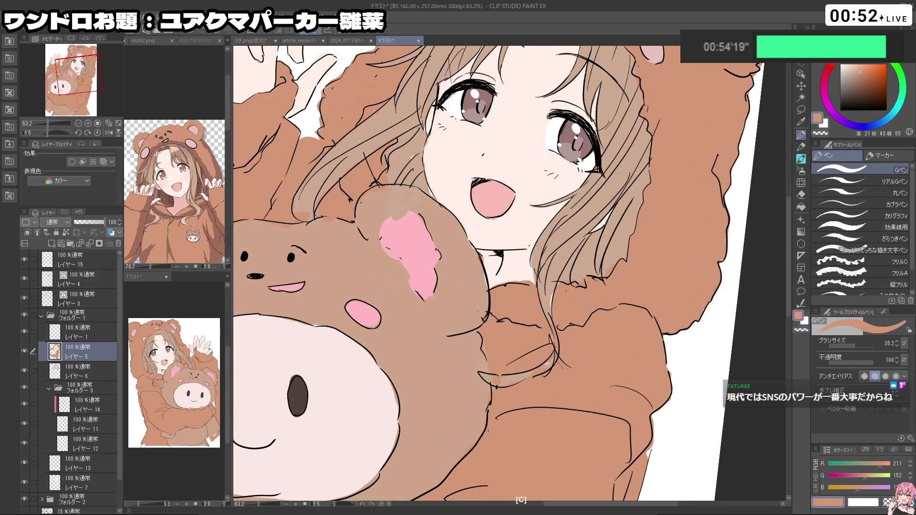
{"action": "left_click_drag", "start_coordinate": [605, 366], "coordinate": [570, 366]}
{"action": "left_click_drag", "start_coordinate": [551, 351], "coordinate": [536, 222]}
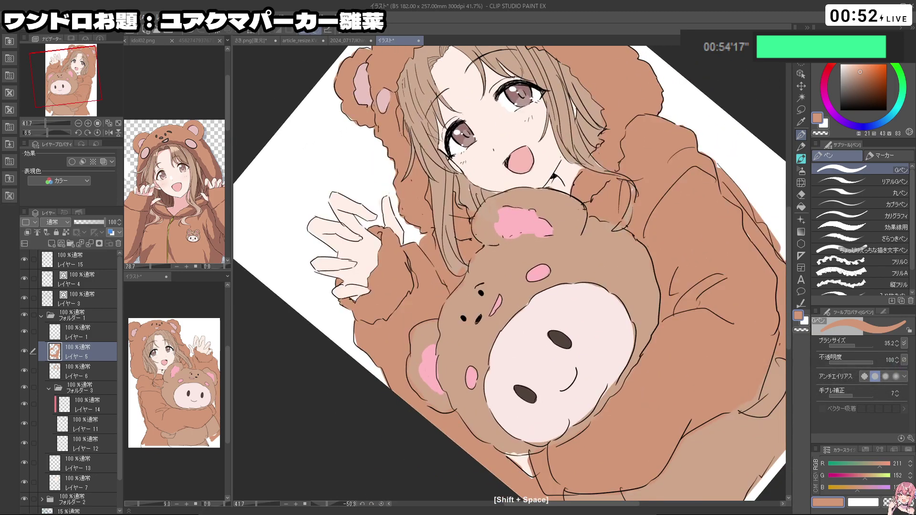
{"action": "scroll", "coordinate": [456, 214], "scroll_direction": "up", "scroll_amount": 6}
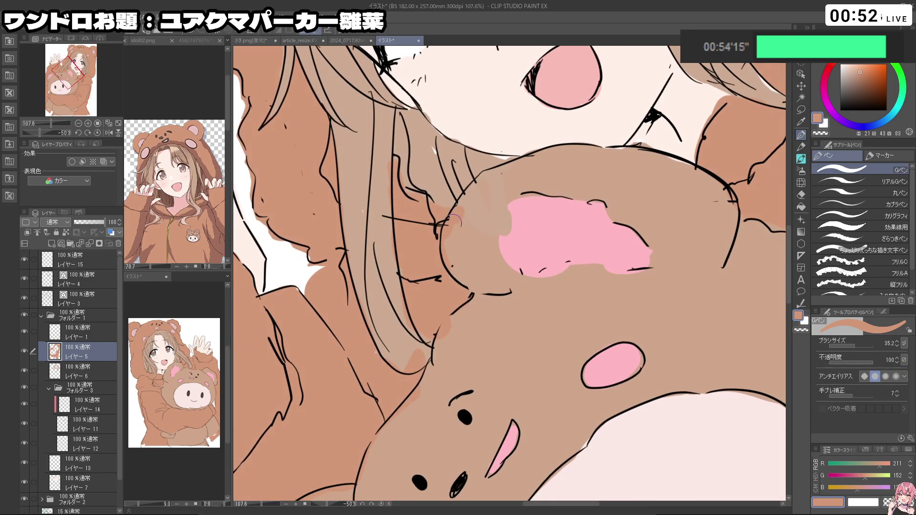
{"action": "key", "text": "c"}
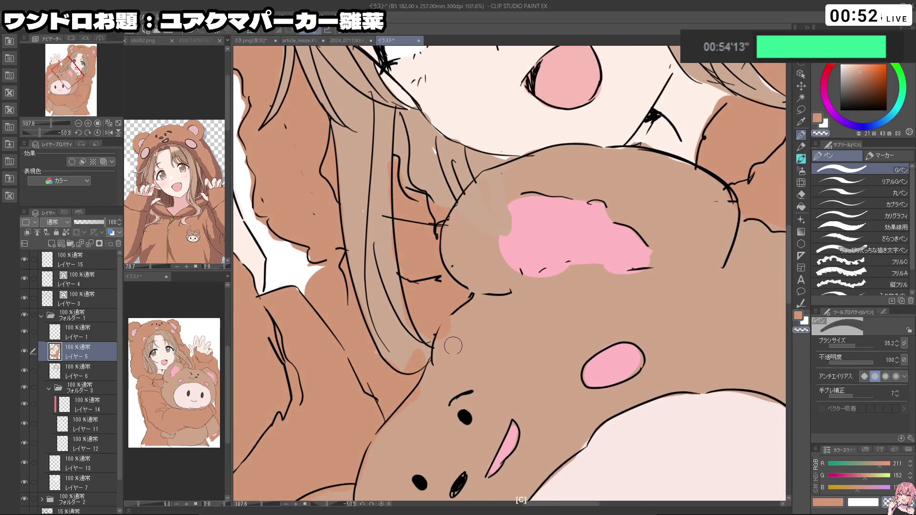
- Erase the hoodie brown from the tip of the long hair lock and the adjoining edge of the plush's head
{"action": "key", "text": "space"}
{"action": "left_click_drag", "start_coordinate": [529, 296], "coordinate": [560, 214]}
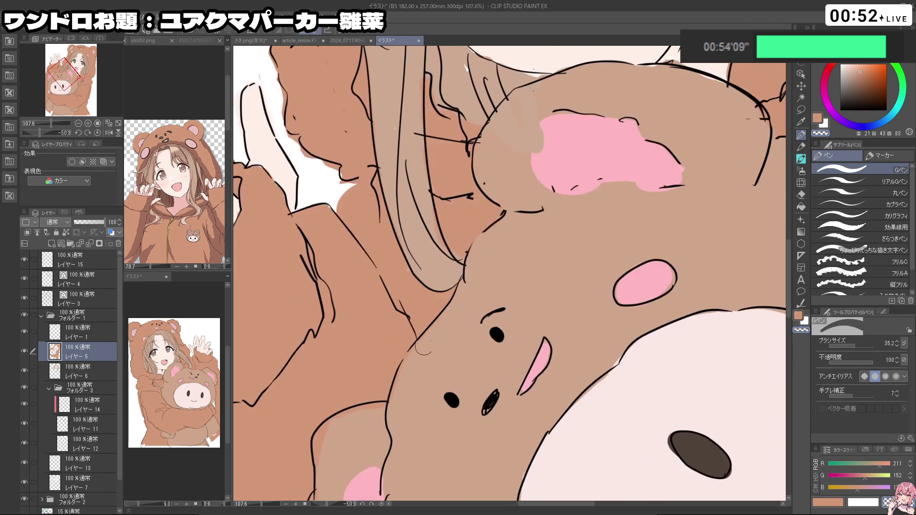
{"action": "key", "text": "ctrl+space"}
{"action": "left_click_drag", "start_coordinate": [525, 267], "coordinate": [429, 270]}
{"action": "key", "text": "space"}
{"action": "left_click_drag", "start_coordinate": [563, 306], "coordinate": [543, 267]}
{"action": "key", "text": "shift+space"}
{"action": "mouse_move", "coordinate": [655, 352]}
{"action": "left_mouse_down"}
{"action": "mouse_move", "coordinate": [583, 422]}
{"action": "mouse_move", "coordinate": [443, 448]}
{"action": "left_mouse_up"}
{"action": "key", "text": "space"}
{"action": "left_click_drag", "start_coordinate": [617, 274], "coordinate": [531, 295]}
{"action": "key", "text": "shift+space"}
{"action": "left_click_drag", "start_coordinate": [563, 387], "coordinate": [605, 354]}
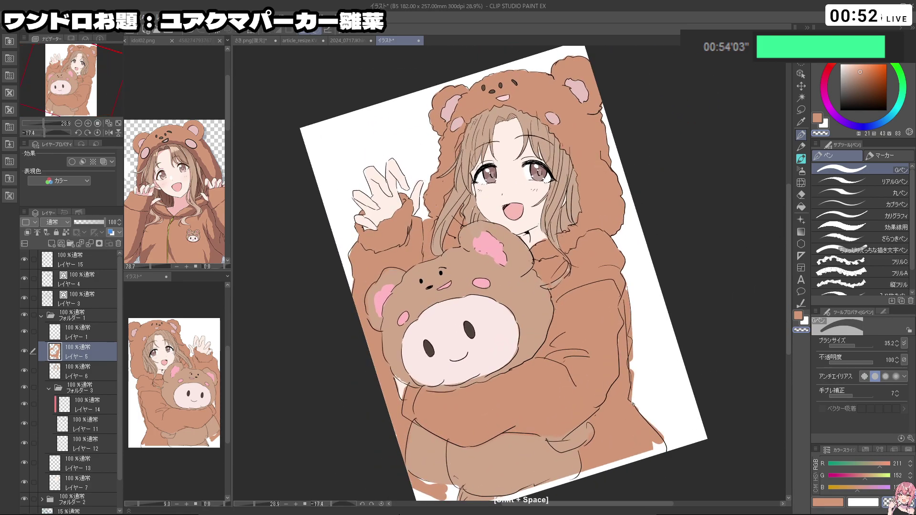
- Erase the outline of the plush's paw below the hugging arm on レイヤー 3
{"action": "key", "text": "space"}
{"action": "left_click_drag", "start_coordinate": [576, 421], "coordinate": [556, 365]}
{"action": "key", "text": "ctrl+space"}
{"action": "left_click_drag", "start_coordinate": [520, 380], "coordinate": [589, 375]}
{"action": "left_click", "coordinate": [85, 296]}
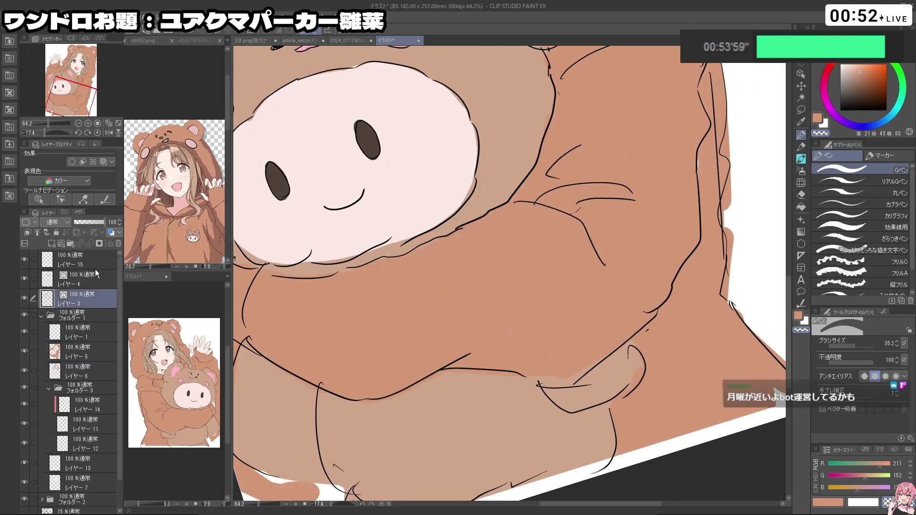
{"action": "mouse_move", "coordinate": [549, 399]}
{"action": "left_mouse_down"}
{"action": "mouse_move", "coordinate": [596, 409]}
{"action": "mouse_move", "coordinate": [636, 385]}
{"action": "mouse_move", "coordinate": [527, 410]}
{"action": "left_mouse_up"}
{"action": "mouse_move", "coordinate": [600, 385]}
{"action": "left_mouse_down"}
{"action": "mouse_move", "coordinate": [539, 389]}
{"action": "mouse_move", "coordinate": [527, 325]}
{"action": "left_mouse_up"}
- Redraw the plush's paw outline below the hugging arm in black at brush size 7.8
{"action": "left_click_drag", "start_coordinate": [862, 87], "coordinate": [811, 125]}
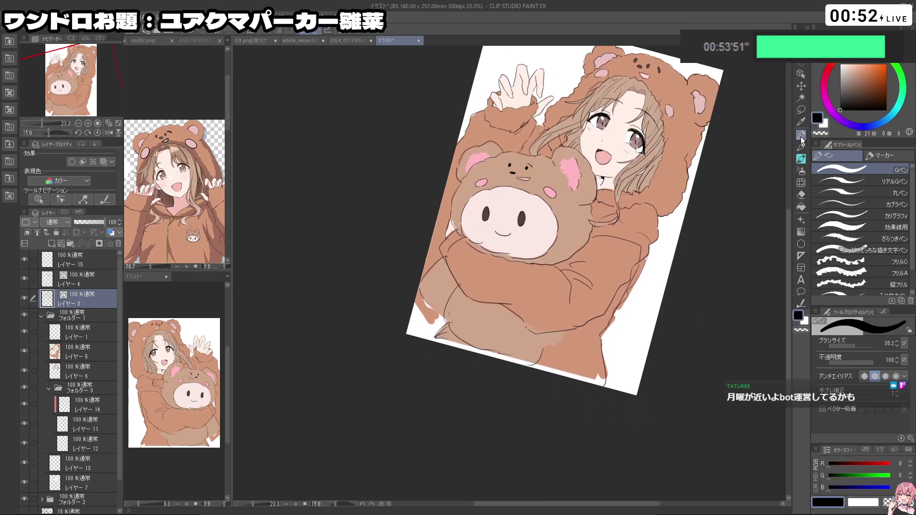
{"action": "left_click", "coordinate": [511, 323], "text": "ctrl"}
{"action": "mouse_move", "coordinate": [510, 323]}
{"action": "left_mouse_down"}
{"action": "mouse_move", "coordinate": [513, 352]}
{"action": "mouse_move", "coordinate": [539, 359]}
{"action": "left_mouse_up"}
{"action": "key", "text": "ctrl+z"}
{"action": "key", "text": "ctrl+z"}
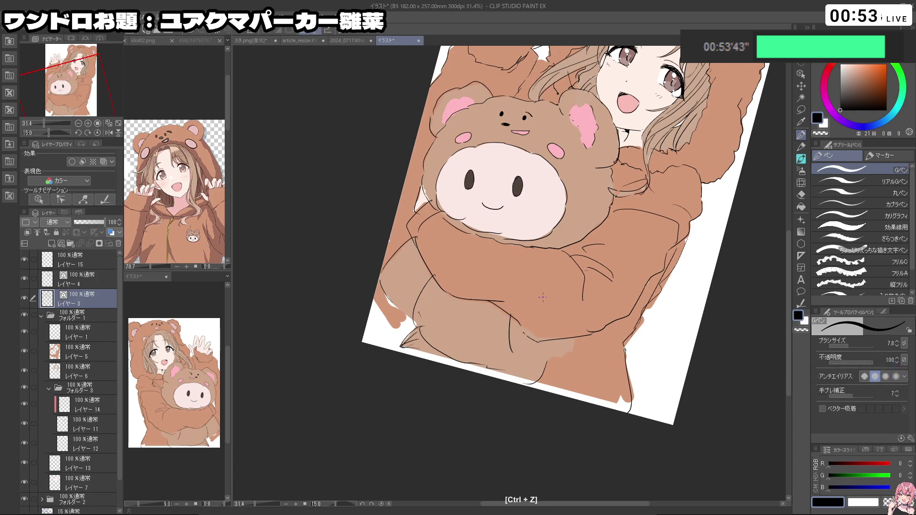
{"action": "key", "text": "ctrl+z"}
{"action": "left_click_drag", "start_coordinate": [527, 360], "coordinate": [560, 355]}
{"action": "key", "text": "shift+space"}
{"action": "left_click_drag", "start_coordinate": [547, 454], "coordinate": [582, 353]}
{"action": "left_click_drag", "start_coordinate": [567, 441], "coordinate": [528, 461]}
{"action": "key", "text": "space"}
- Sketch the first strands of a hair lock falling over the plush's ear below the girl's cheek
{"action": "key", "text": "ctrl+space"}
{"action": "mouse_move", "coordinate": [534, 83]}
{"action": "left_mouse_down"}
{"action": "mouse_move", "coordinate": [519, 171]}
{"action": "mouse_move", "coordinate": [549, 172]}
{"action": "left_mouse_up"}
{"action": "key", "text": "c"}
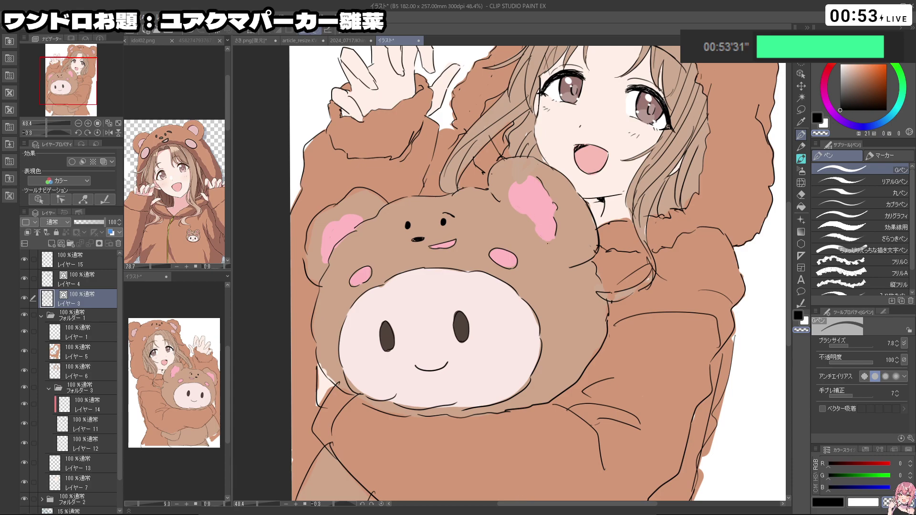
{"action": "key", "text": "c"}
{"action": "key", "text": "c"}
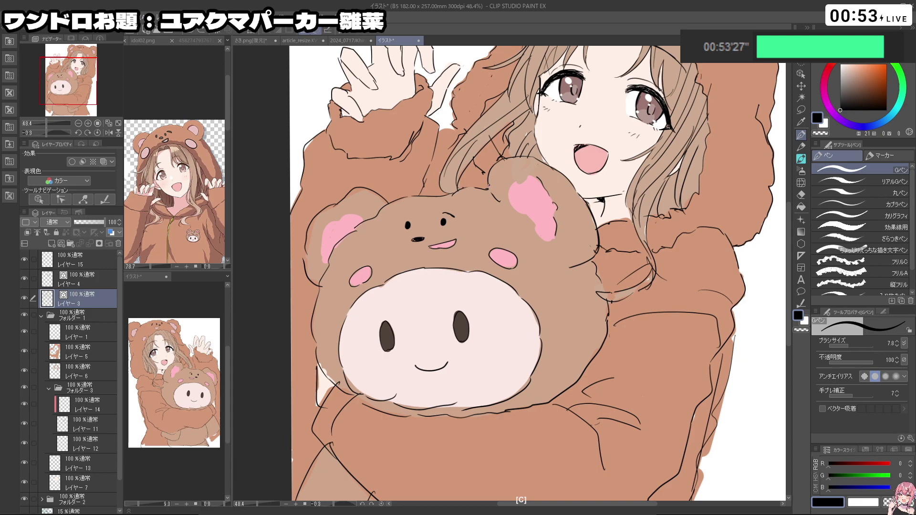
{"action": "key", "text": "ctrl+z"}
{"action": "key", "text": "c"}
{"action": "key", "text": "c"}
{"action": "key", "text": "ctrl+space"}
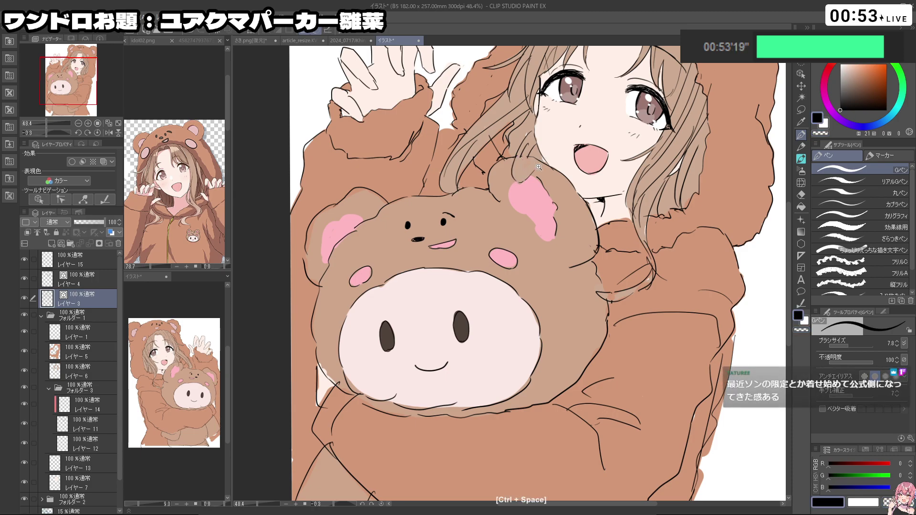
{"action": "left_click", "coordinate": [536, 166]}
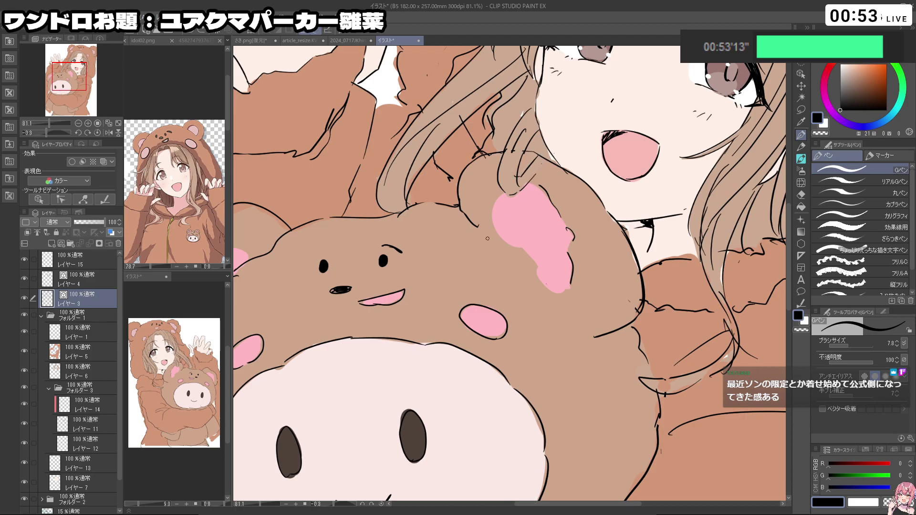
{"action": "left_click_drag", "start_coordinate": [529, 340], "coordinate": [567, 313], "text": "shift"}
{"action": "mouse_move", "coordinate": [463, 157]}
{"action": "left_mouse_down", "text": "ctrl"}
{"action": "mouse_move", "coordinate": [510, 159]}
{"action": "mouse_move", "coordinate": [453, 214]}
{"action": "mouse_move", "coordinate": [452, 180]}
{"action": "left_mouse_up", "text": "ctrl"}
{"action": "key", "text": "ctrl+z"}
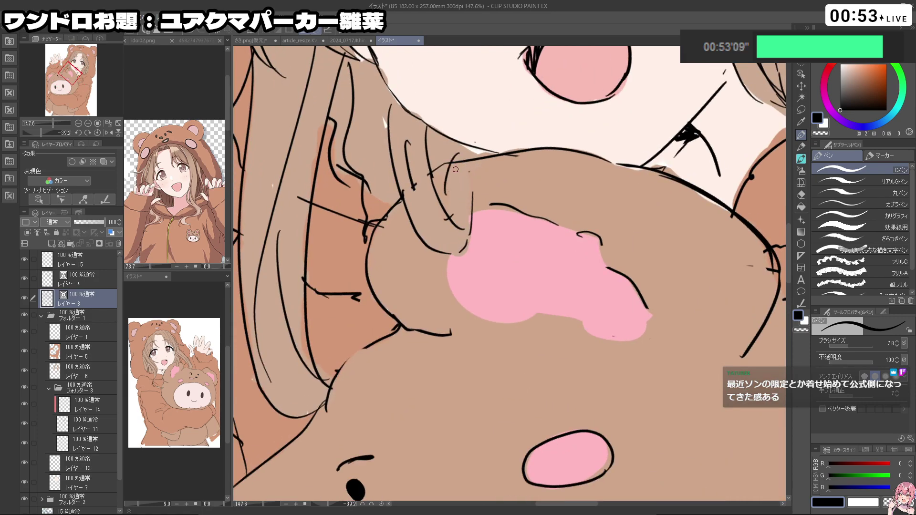
{"action": "key", "text": "ctrl+z"}
{"action": "key", "text": "ctrl+z"}
- Refine the hair lock over the plush's ear with additional inner strands and a cleaner outer curve
{"action": "left_click_drag", "start_coordinate": [458, 158], "coordinate": [450, 209]}
{"action": "mouse_move", "coordinate": [483, 154]}
{"action": "left_mouse_down"}
{"action": "mouse_move", "coordinate": [470, 191]}
{"action": "mouse_move", "coordinate": [454, 169]}
{"action": "mouse_move", "coordinate": [453, 205]}
{"action": "mouse_move", "coordinate": [467, 223]}
{"action": "left_mouse_up"}
{"action": "key", "text": "ctrl+z"}
{"action": "key", "text": "c"}
{"action": "key", "text": "c"}
{"action": "key", "text": "ctrl+z"}
{"action": "key", "text": "c"}
{"action": "mouse_move", "coordinate": [412, 180]}
{"action": "left_mouse_down"}
{"action": "mouse_move", "coordinate": [405, 137]}
{"action": "mouse_move", "coordinate": [417, 231]}
{"action": "left_mouse_up"}
{"action": "key", "text": "c"}
{"action": "key", "text": "ctrl+z"}
{"action": "mouse_move", "coordinate": [406, 117]}
{"action": "left_mouse_down"}
{"action": "mouse_move", "coordinate": [409, 203]}
{"action": "mouse_move", "coordinate": [437, 244]}
{"action": "left_mouse_up"}
{"action": "mouse_move", "coordinate": [405, 148]}
{"action": "left_mouse_down"}
{"action": "mouse_move", "coordinate": [426, 205]}
{"action": "mouse_move", "coordinate": [457, 232]}
{"action": "left_mouse_up"}
{"action": "key", "text": "ctrl+z"}
- Outline the pink inner area of the plush's ear beneath the hair lock with a wavy black line
{"action": "left_click_drag", "start_coordinate": [610, 232], "coordinate": [568, 236]}
{"action": "left_click_drag", "start_coordinate": [671, 231], "coordinate": [599, 268]}
{"action": "left_click_drag", "start_coordinate": [599, 268], "coordinate": [527, 293]}
{"action": "left_click_drag", "start_coordinate": [441, 286], "coordinate": [433, 239]}
{"action": "left_click_drag", "start_coordinate": [524, 264], "coordinate": [586, 264]}
{"action": "key", "text": "ctrl+z"}
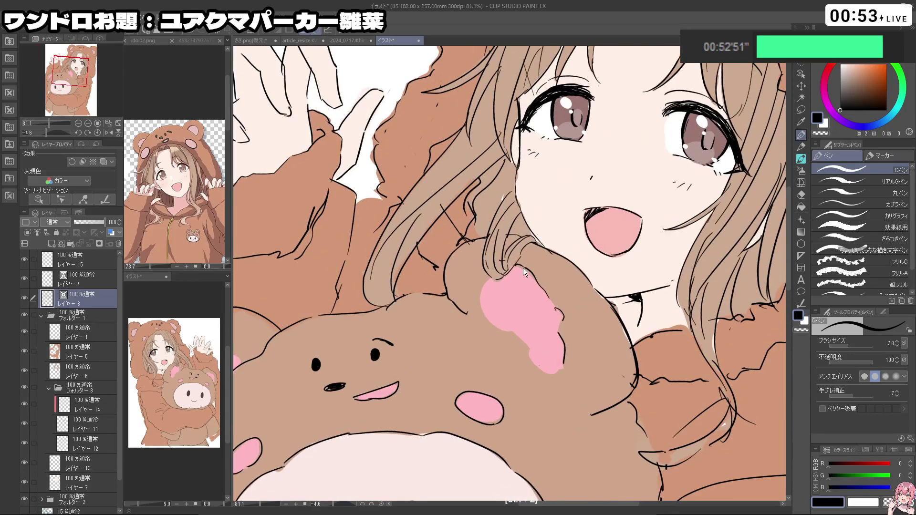
{"action": "key", "text": "c"}
{"action": "mouse_move", "coordinate": [526, 270]}
{"action": "left_mouse_down"}
{"action": "mouse_move", "coordinate": [535, 279]}
{"action": "mouse_move", "coordinate": [526, 268]}
{"action": "left_mouse_up"}
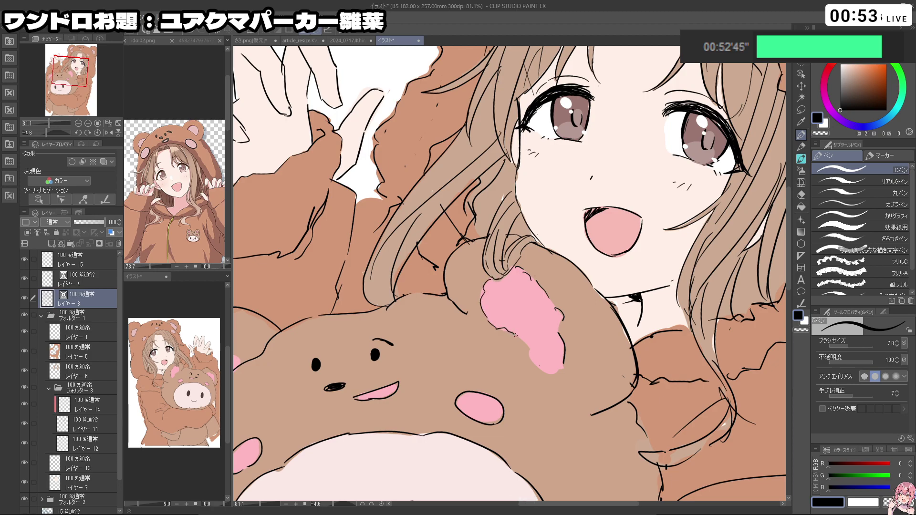
- Outline the pink inner area of the plush's other ear in the same wavy black line
{"action": "left_click_drag", "start_coordinate": [578, 330], "coordinate": [477, 336]}
{"action": "mouse_move", "coordinate": [478, 337]}
{"action": "left_mouse_down"}
{"action": "mouse_move", "coordinate": [431, 304]}
{"action": "mouse_move", "coordinate": [528, 375]}
{"action": "mouse_move", "coordinate": [491, 374]}
{"action": "mouse_move", "coordinate": [496, 401]}
{"action": "mouse_move", "coordinate": [513, 418]}
{"action": "left_mouse_up"}
{"action": "key", "text": "ctrl+z"}
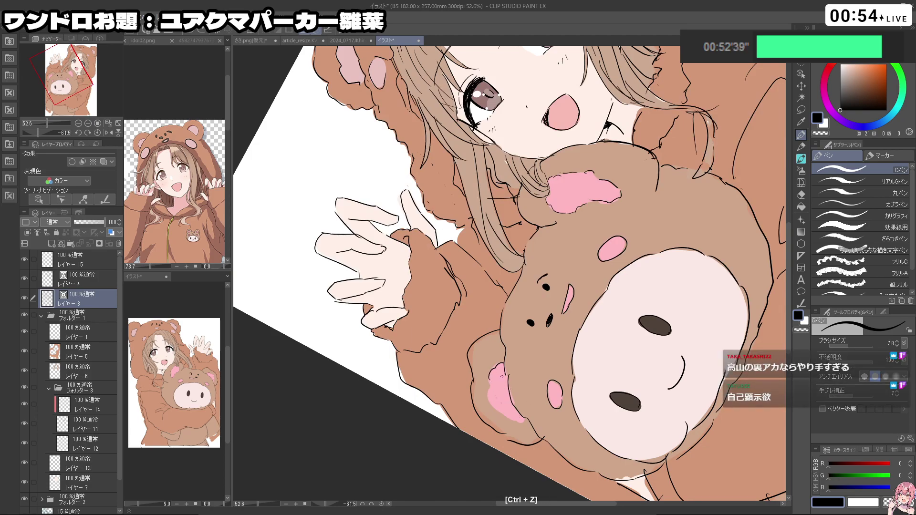
{"action": "mouse_move", "coordinate": [489, 387]}
{"action": "left_mouse_down"}
{"action": "mouse_move", "coordinate": [494, 407]}
{"action": "mouse_move", "coordinate": [514, 420]}
{"action": "mouse_move", "coordinate": [616, 406]}
{"action": "mouse_move", "coordinate": [448, 424]}
{"action": "mouse_move", "coordinate": [382, 315]}
{"action": "left_mouse_up"}
{"action": "left_click_drag", "start_coordinate": [611, 376], "coordinate": [548, 283]}
{"action": "key", "text": "shift+space"}
{"action": "left_click_drag", "start_coordinate": [403, 415], "coordinate": [631, 467]}
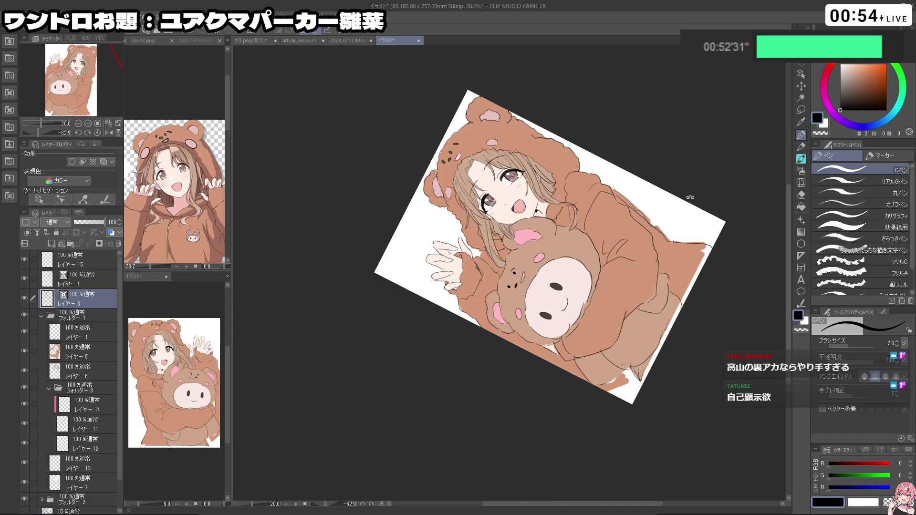
- Hatch the shadowed gaps between the hair locks and the hood on the raised-hand side of the face
{"action": "left_click_drag", "start_coordinate": [690, 195], "coordinate": [644, 365]}
{"action": "left_click_drag", "start_coordinate": [616, 197], "coordinate": [637, 197]}
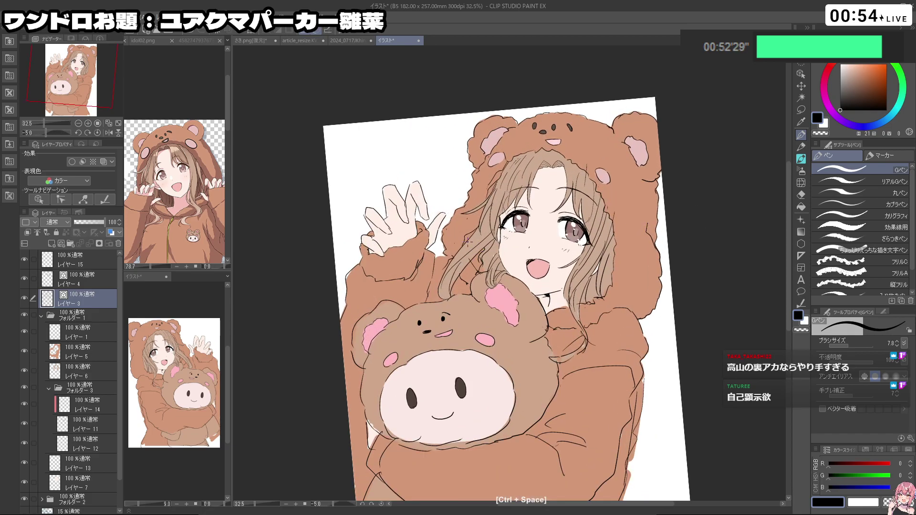
{"action": "left_click_drag", "start_coordinate": [465, 242], "coordinate": [497, 241]}
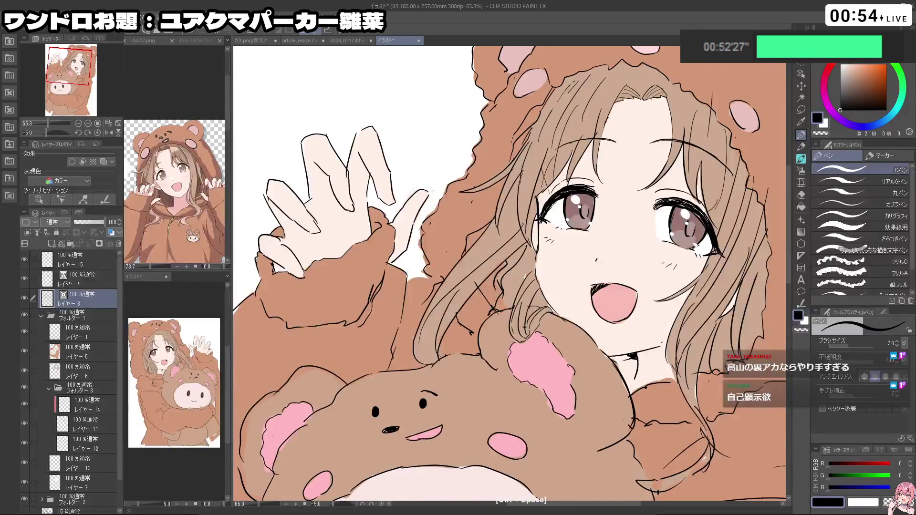
{"action": "key", "text": "ctrl+z"}
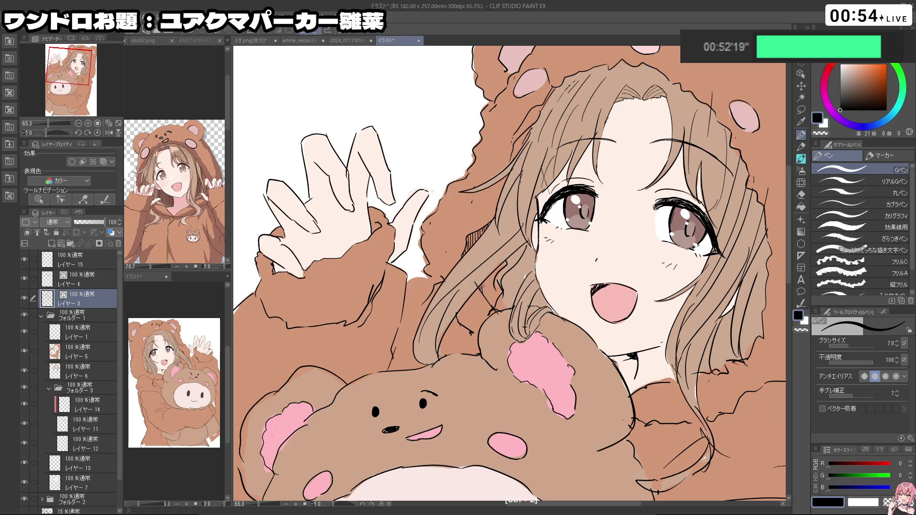
{"action": "left_click_drag", "start_coordinate": [487, 279], "coordinate": [495, 304]}
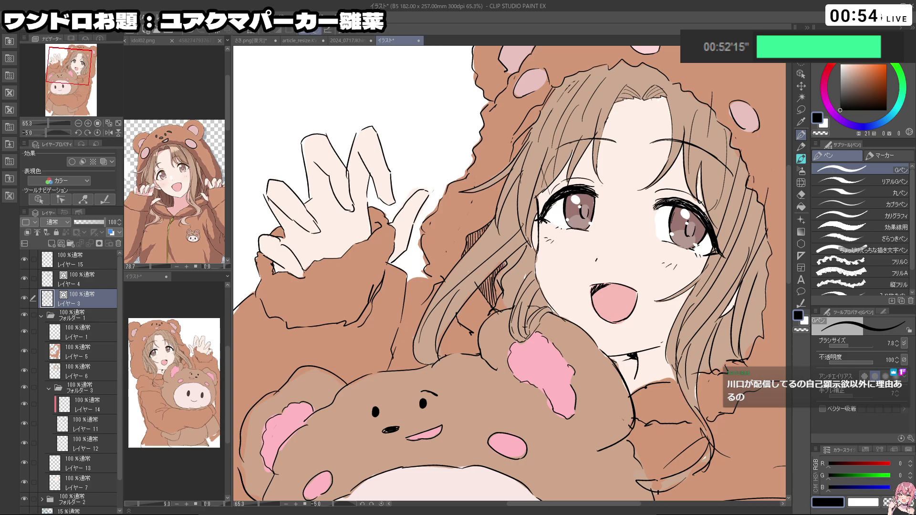
{"action": "left_click_drag", "start_coordinate": [742, 215], "coordinate": [677, 224]}
{"action": "left_click_drag", "start_coordinate": [668, 258], "coordinate": [548, 208]}
{"action": "left_click_drag", "start_coordinate": [522, 375], "coordinate": [501, 286]}
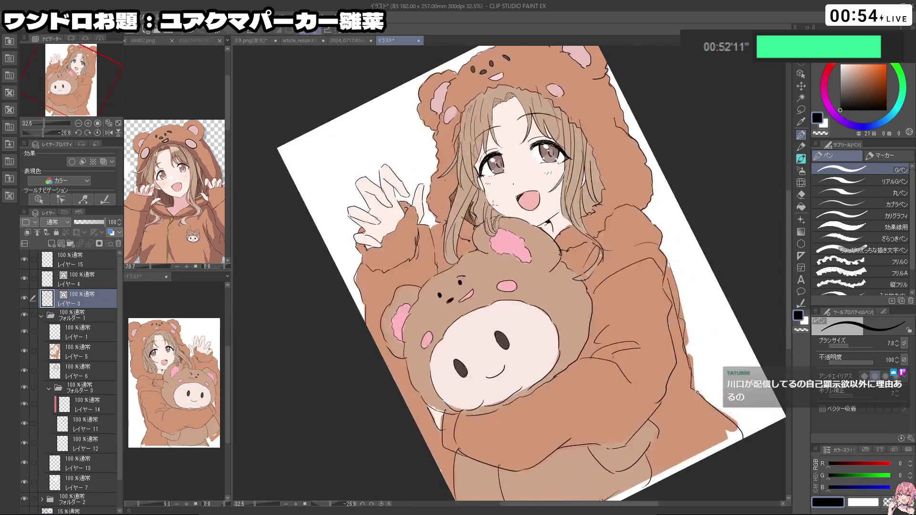
{"action": "left_click_drag", "start_coordinate": [477, 213], "coordinate": [538, 210]}
{"action": "left_click_drag", "start_coordinate": [488, 173], "coordinate": [488, 234]}
{"action": "key", "text": "ctrl+z"}
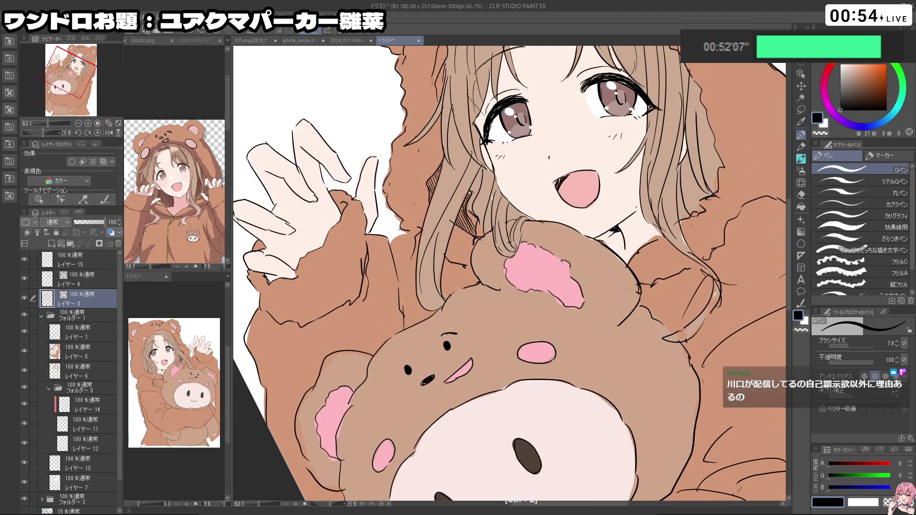
{"action": "left_click_drag", "start_coordinate": [603, 225], "coordinate": [513, 229]}
{"action": "left_click_drag", "start_coordinate": [557, 261], "coordinate": [427, 277]}
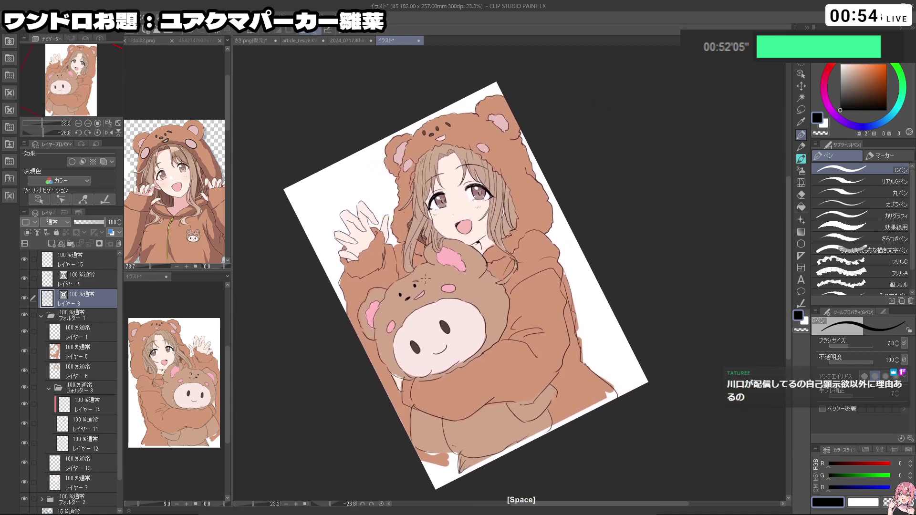
{"action": "left_click_drag", "start_coordinate": [334, 342], "coordinate": [391, 419]}
{"action": "left_click_drag", "start_coordinate": [425, 285], "coordinate": [403, 307]}
{"action": "left_click_drag", "start_coordinate": [447, 385], "coordinate": [400, 339]}
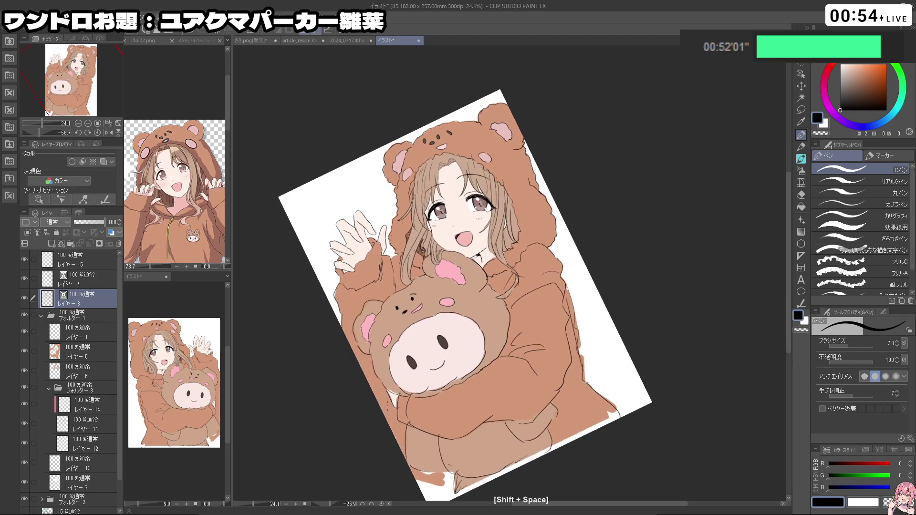
{"action": "left_click_drag", "start_coordinate": [623, 213], "coordinate": [529, 467]}
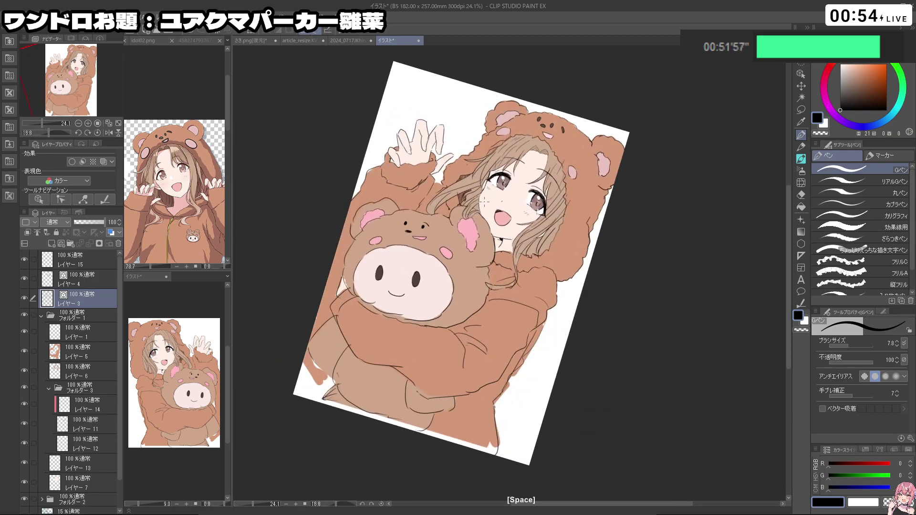
- Retouch the line art of the loose hair lock and collar beside the plush's ear, undoing unsatisfactory strokes
{"action": "left_click_drag", "start_coordinate": [475, 202], "coordinate": [525, 210]}
{"action": "key", "text": "ctrl+z"}
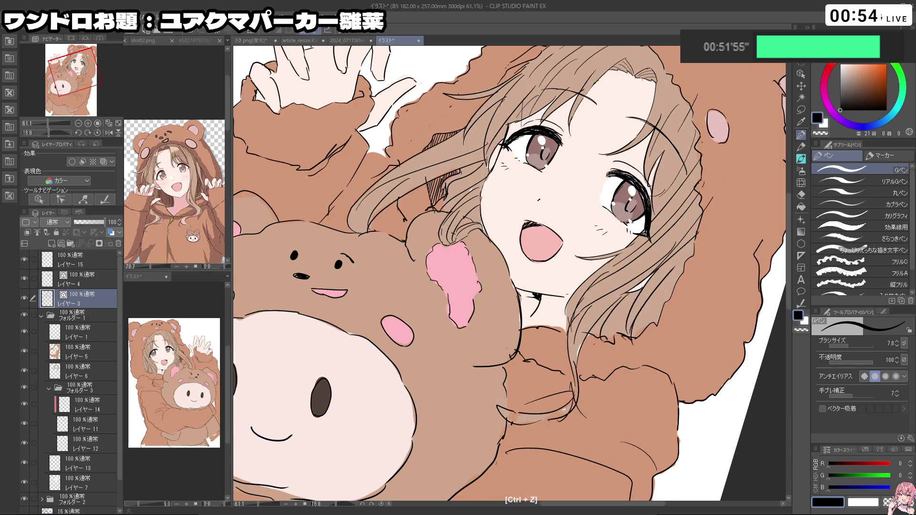
{"action": "mouse_move", "coordinate": [563, 410]}
{"action": "left_mouse_down"}
{"action": "mouse_move", "coordinate": [656, 265]}
{"action": "mouse_move", "coordinate": [470, 131]}
{"action": "left_mouse_up"}
{"action": "key", "text": "c"}
{"action": "key", "text": "c"}
{"action": "left_click_drag", "start_coordinate": [535, 296], "coordinate": [522, 284]}
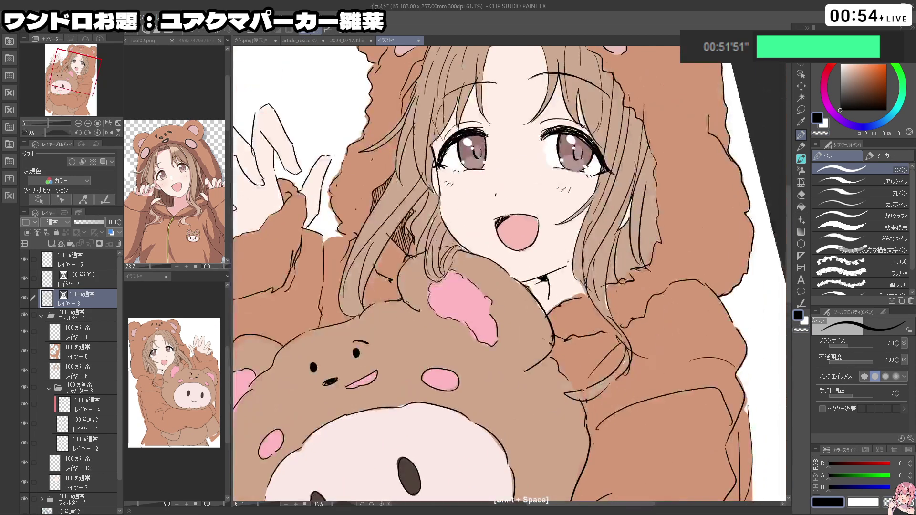
{"action": "left_click_drag", "start_coordinate": [423, 415], "coordinate": [538, 235]}
{"action": "key", "text": "ctrl+z"}
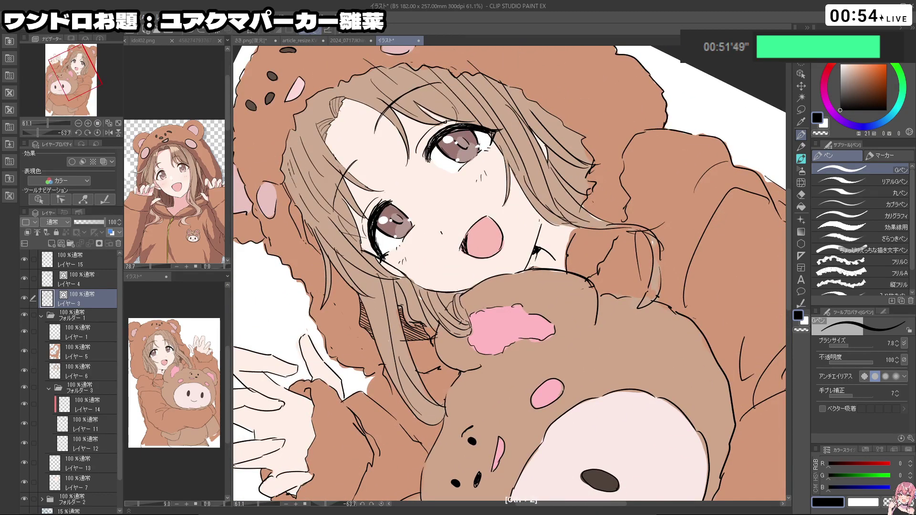
- Clean up the curled end of the loose hair lock by alternately redrawing and erasing its strands
{"action": "key", "text": "c"}
{"action": "key", "text": "c"}
{"action": "key", "text": "c"}
{"action": "key", "text": "c"}
{"action": "key", "text": "shift+space"}
{"action": "left_click_drag", "start_coordinate": [511, 353], "coordinate": [439, 303]}
{"action": "key", "text": "ctrl+space"}
{"action": "left_click_drag", "start_coordinate": [608, 152], "coordinate": [592, 151]}
{"action": "left_click_drag", "start_coordinate": [592, 151], "coordinate": [564, 177]}
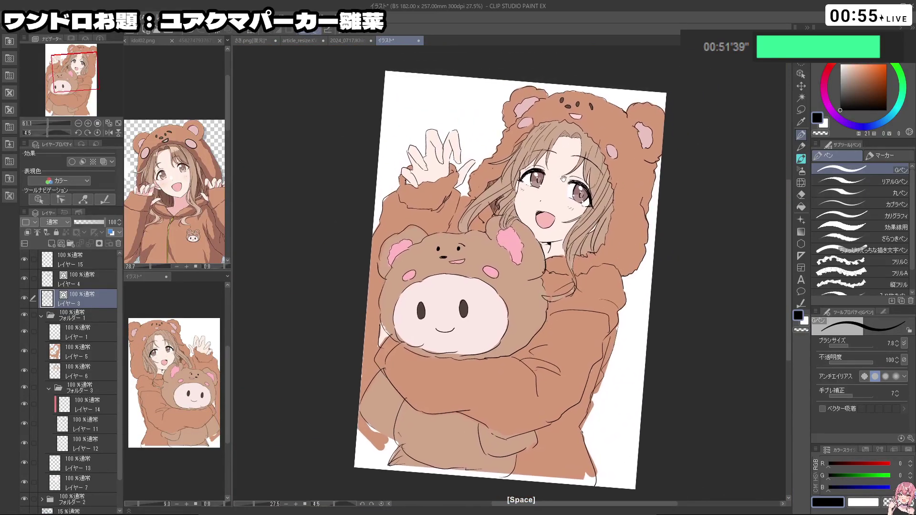
{"action": "scroll", "coordinate": [564, 177], "scroll_direction": "up", "scroll_amount": 4}
{"action": "key", "text": "ctrl+z"}
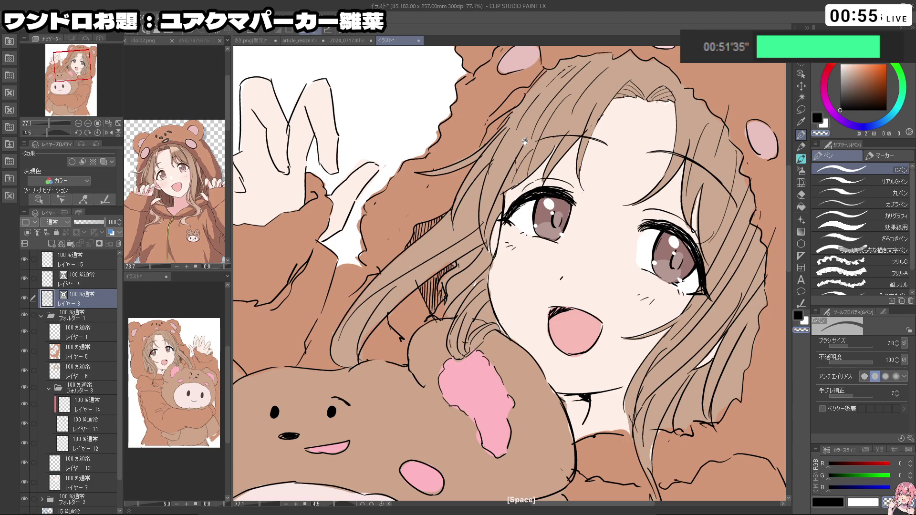
{"action": "key", "text": "ctrl+space"}
{"action": "left_click_drag", "start_coordinate": [523, 142], "coordinate": [484, 157]}
{"action": "key", "text": "shift+space"}
{"action": "left_click_drag", "start_coordinate": [516, 401], "coordinate": [550, 399]}
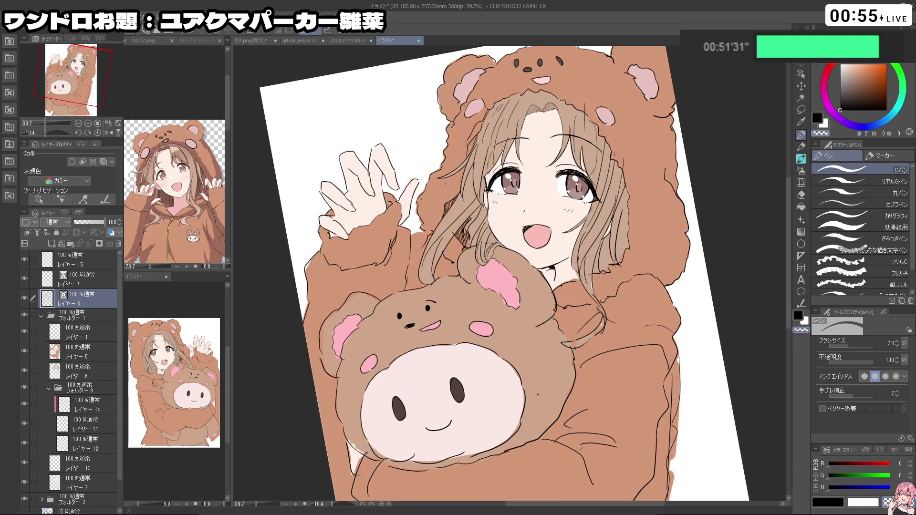
- Touch up the black lines where the hair lock's tip meets the plush's outline below the collar
{"action": "key", "text": "space"}
{"action": "key", "text": "ctrl+space"}
{"action": "left_click_drag", "start_coordinate": [675, 320], "coordinate": [604, 290]}
{"action": "key", "text": "ctrl+space"}
{"action": "left_click_drag", "start_coordinate": [603, 290], "coordinate": [662, 287]}
{"action": "key", "text": "c"}
{"action": "left_click_drag", "start_coordinate": [636, 364], "coordinate": [614, 380]}
{"action": "left_click_drag", "start_coordinate": [606, 317], "coordinate": [613, 223]}
- On レイヤー 6, sample the hoodie orange and the hair's light brown to retouch the fill at the lock's tip
{"action": "left_click", "coordinate": [90, 351]}
{"action": "key", "text": "c"}
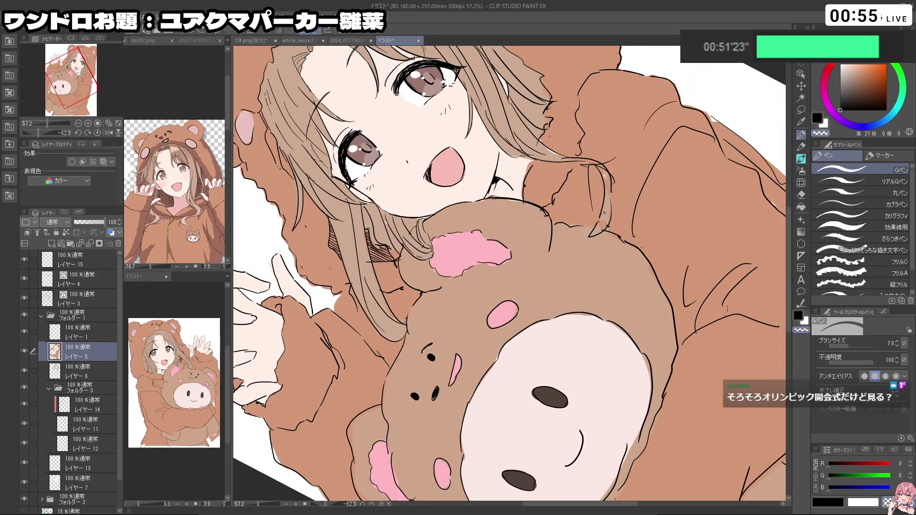
{"action": "left_click", "coordinate": [83, 377]}
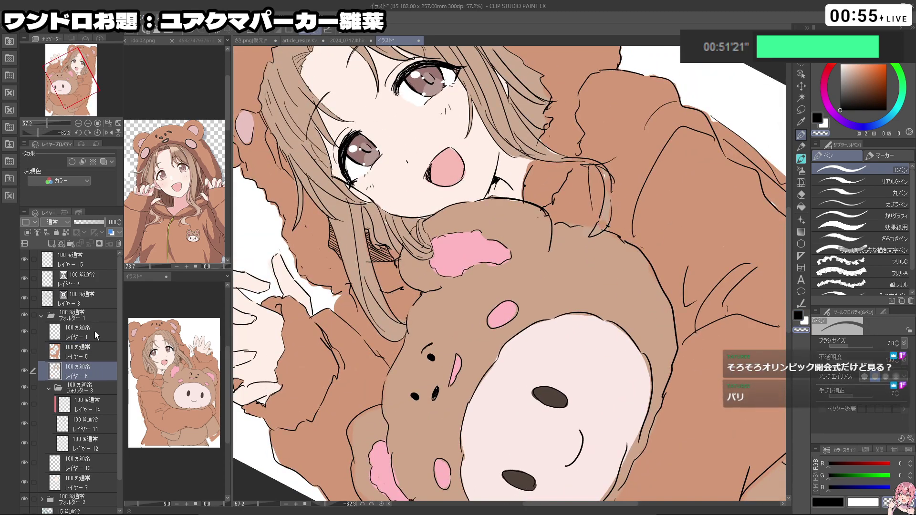
{"action": "scroll", "coordinate": [604, 222], "scroll_direction": "up", "scroll_amount": 3}
{"action": "left_click", "coordinate": [604, 222], "text": "alt"}
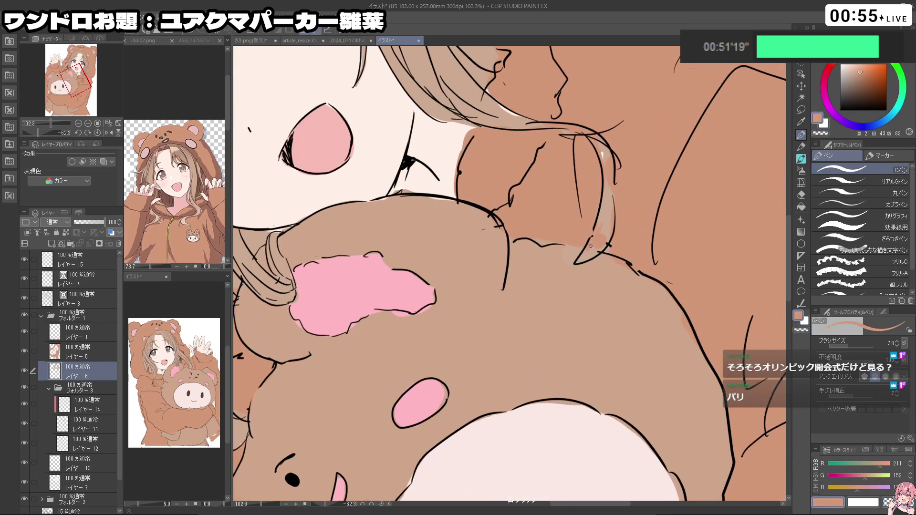
{"action": "left_click", "coordinate": [601, 212], "text": "alt"}
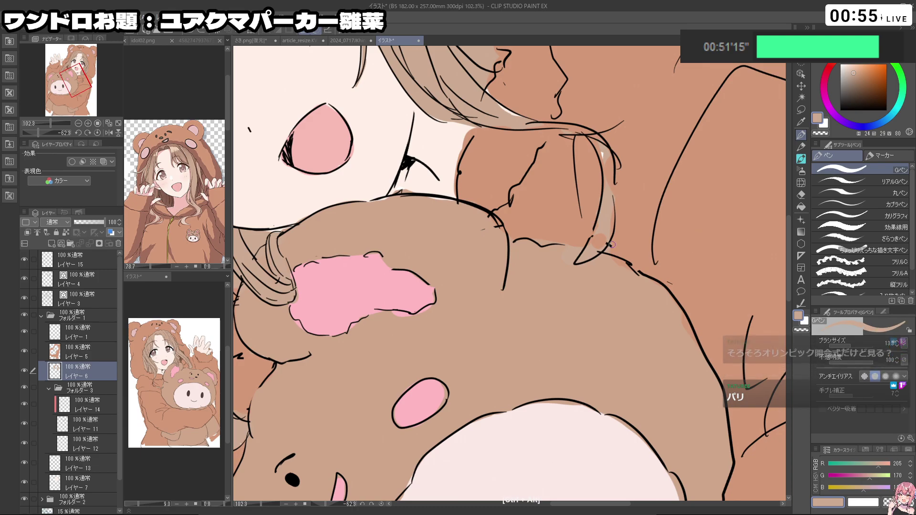
{"action": "left_click_drag", "start_coordinate": [599, 241], "coordinate": [605, 241]}
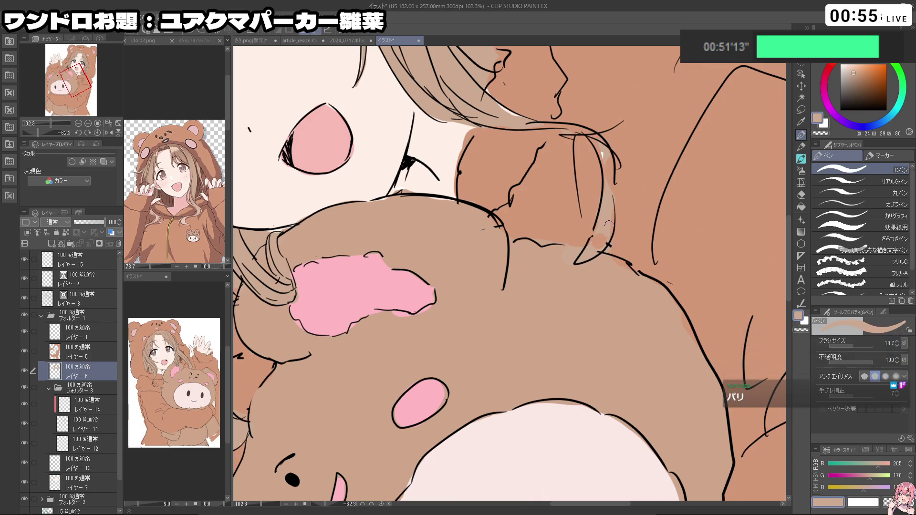
- Hide the hoodie colour on レイヤー 5 and check which layer holds the stray orange strokes beside the hair lock's tip
{"action": "left_click", "coordinate": [615, 162], "text": "alt"}
{"action": "left_click", "coordinate": [24, 352]}
{"action": "left_click_drag", "start_coordinate": [656, 286], "coordinate": [570, 407]}
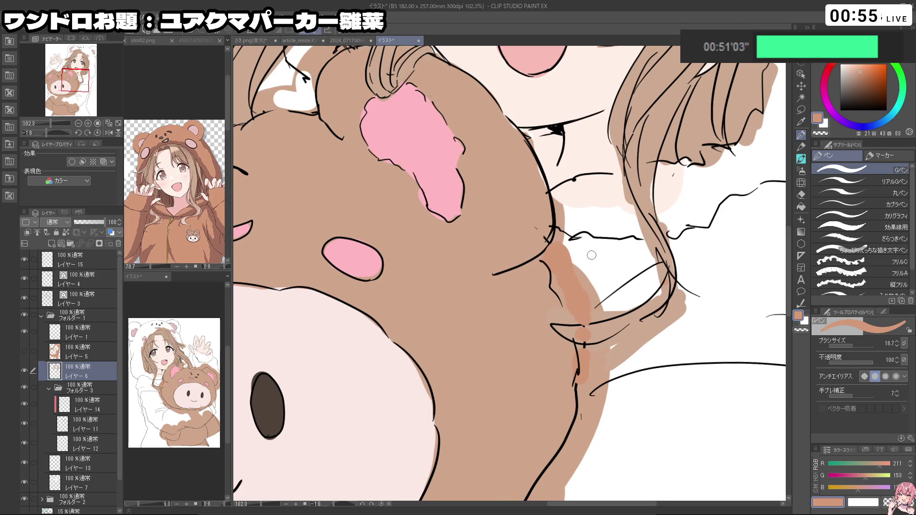
{"action": "left_click", "coordinate": [576, 296], "text": "ctrl"}
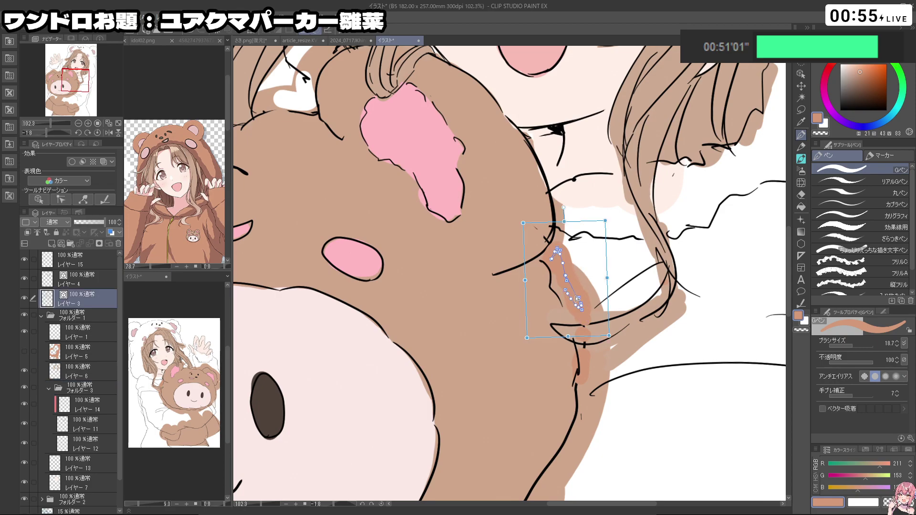
{"action": "left_click", "coordinate": [588, 321], "text": "ctrl"}
{"action": "left_click", "coordinate": [580, 309], "text": "ctrl"}
{"action": "left_click", "coordinate": [575, 298], "text": "ctrl+shift"}
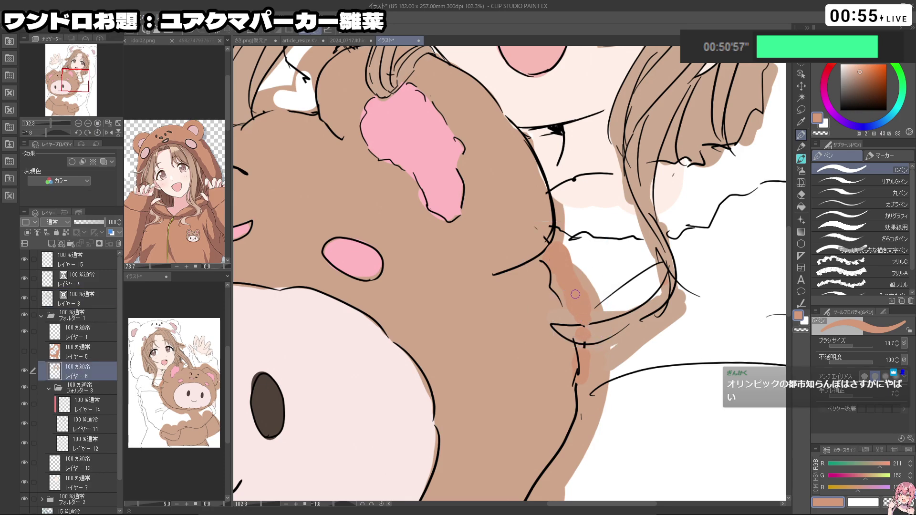
- Erase the stray orange strokes along the plush's outline and hair lock tip from line art layer レイヤー 3
{"action": "left_click", "coordinate": [24, 299]}
{"action": "left_click", "coordinate": [25, 298]}
{"action": "left_click", "coordinate": [74, 304]}
{"action": "key", "text": "c"}
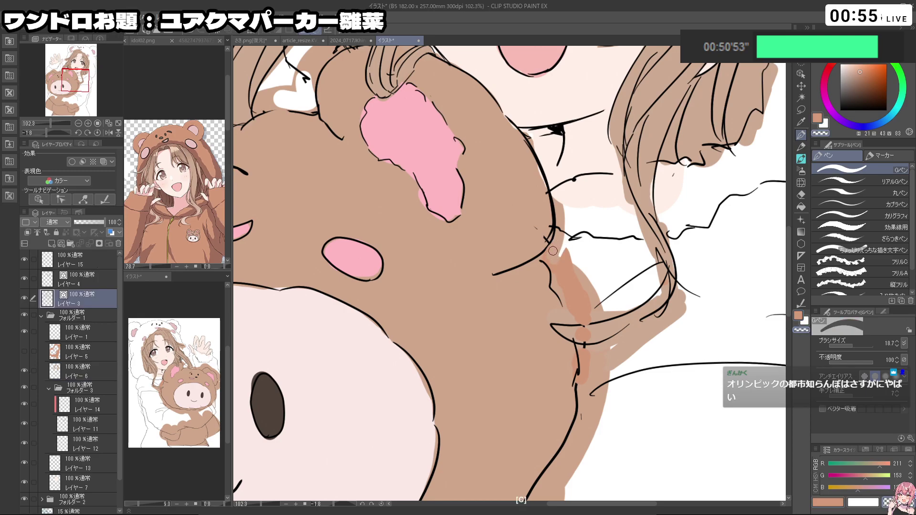
{"action": "mouse_move", "coordinate": [553, 265]}
{"action": "left_mouse_down"}
{"action": "mouse_move", "coordinate": [564, 244]}
{"action": "mouse_move", "coordinate": [575, 319]}
{"action": "mouse_move", "coordinate": [593, 317]}
{"action": "mouse_move", "coordinate": [585, 319]}
{"action": "mouse_move", "coordinate": [588, 211]}
{"action": "left_mouse_up"}
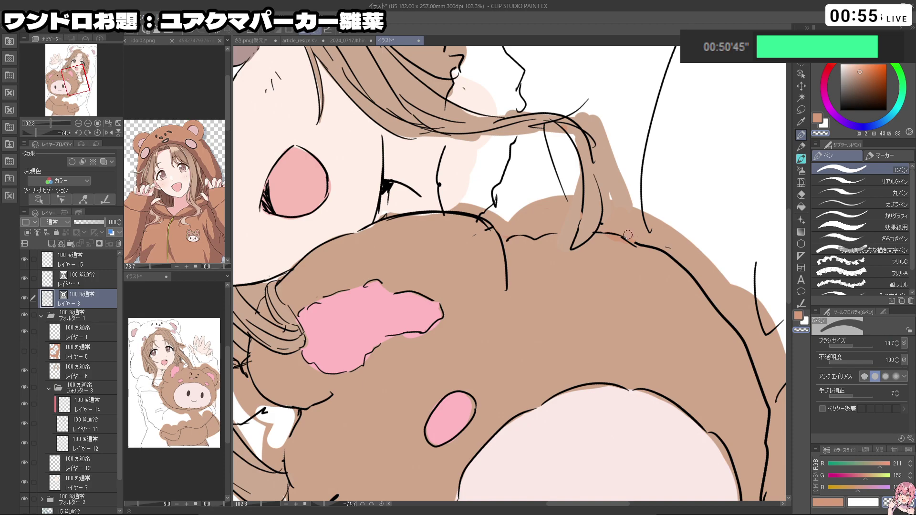
{"action": "left_click_drag", "start_coordinate": [602, 183], "coordinate": [630, 308]}
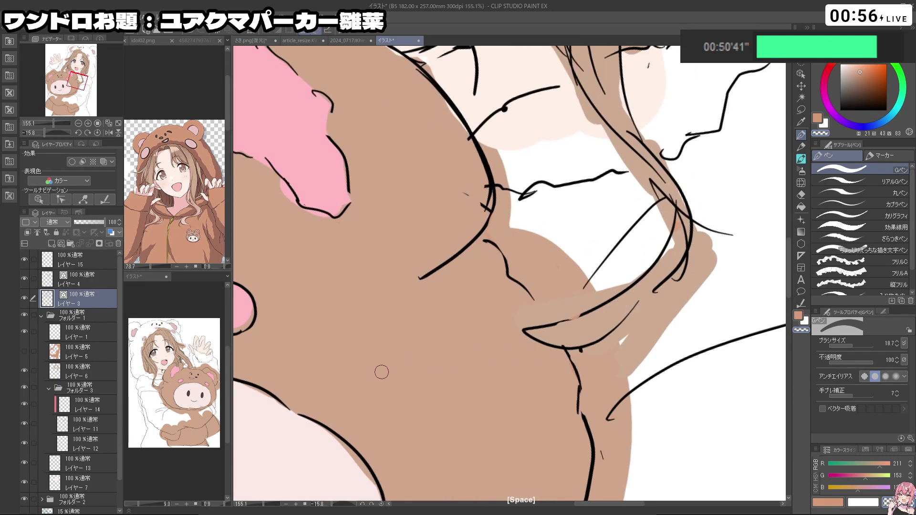
- Show レイヤー 5 again and tidy the colour fill around the hair lock's tip on レイヤー 6
{"action": "left_click", "coordinate": [23, 349]}
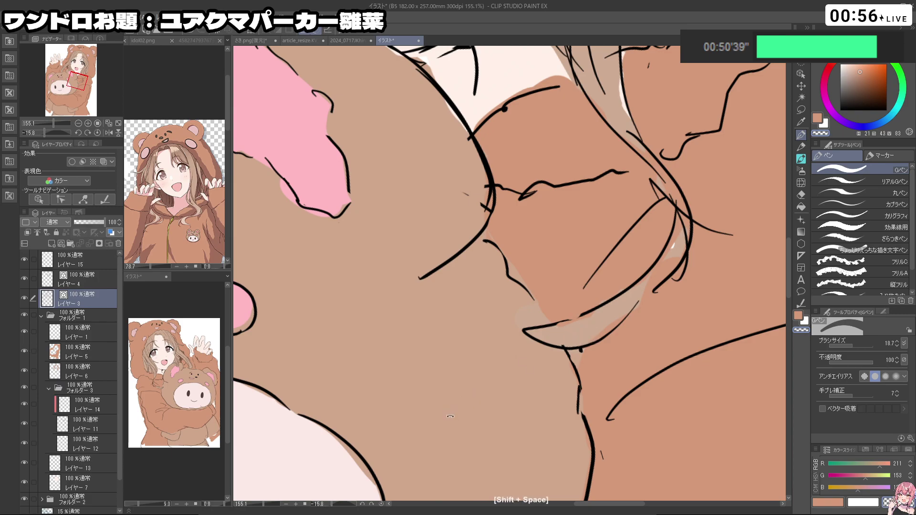
{"action": "left_click", "coordinate": [67, 372]}
{"action": "key", "text": "c"}
{"action": "mouse_move", "coordinate": [563, 329]}
{"action": "left_mouse_down"}
{"action": "mouse_move", "coordinate": [586, 264]}
{"action": "mouse_move", "coordinate": [549, 296]}
{"action": "mouse_move", "coordinate": [563, 289]}
{"action": "left_mouse_up"}
{"action": "key", "text": "ctrl+z"}
{"action": "key", "text": "c"}
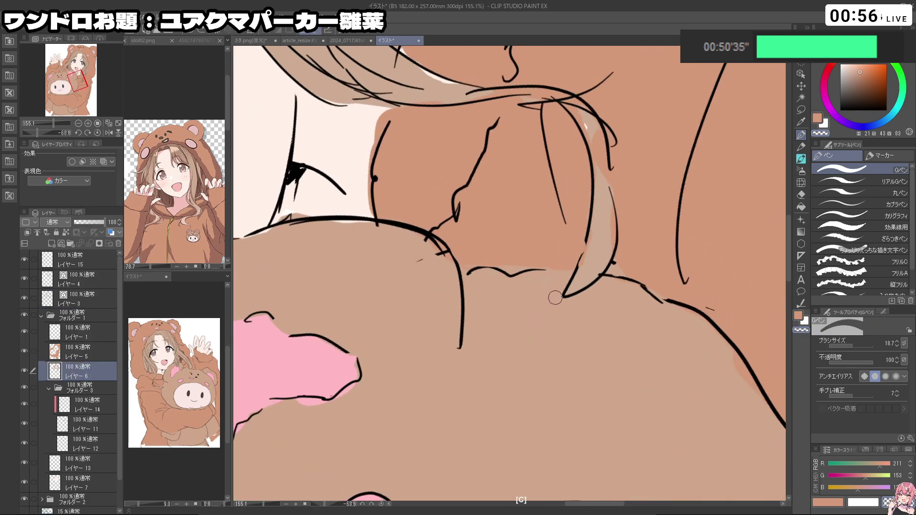
{"action": "left_click_drag", "start_coordinate": [672, 227], "coordinate": [572, 299]}
{"action": "left_click_drag", "start_coordinate": [590, 258], "coordinate": [608, 258]}
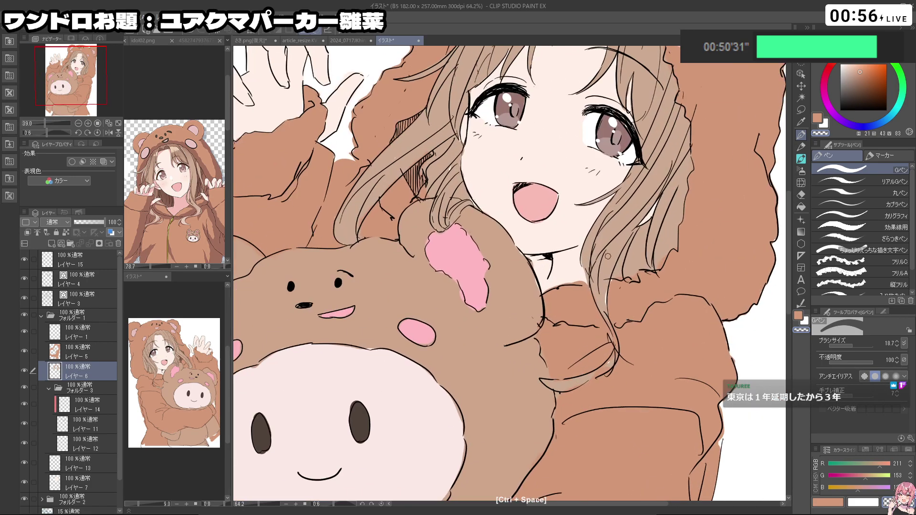
- Sample the hair's light brown and toggle レイヤー 3's visibility to check the fill beneath the line art
{"action": "right_click", "coordinate": [608, 257]}
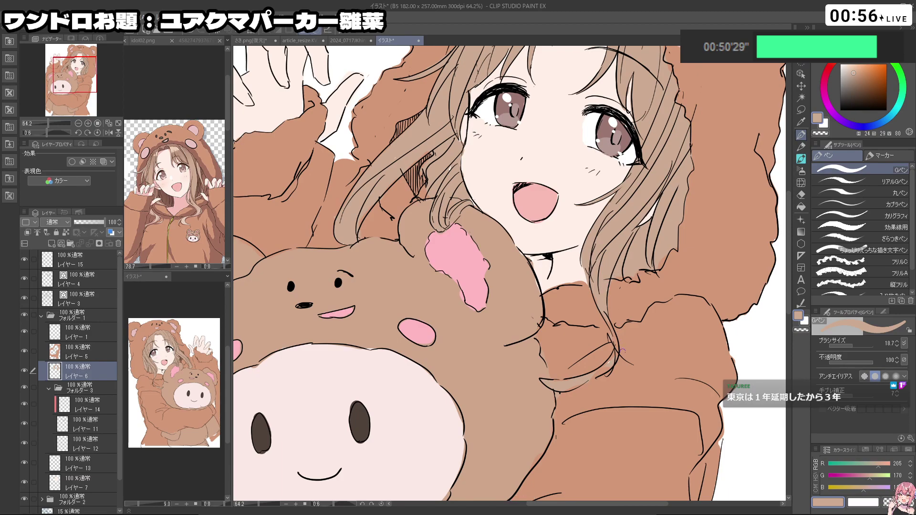
{"action": "key", "text": "shift+space"}
{"action": "left_click_drag", "start_coordinate": [613, 359], "coordinate": [641, 259]}
{"action": "left_click", "coordinate": [24, 297]}
{"action": "left_click", "coordinate": [24, 297]}
{"action": "left_click", "coordinate": [24, 297]}
{"action": "left_click", "coordinate": [24, 297]}
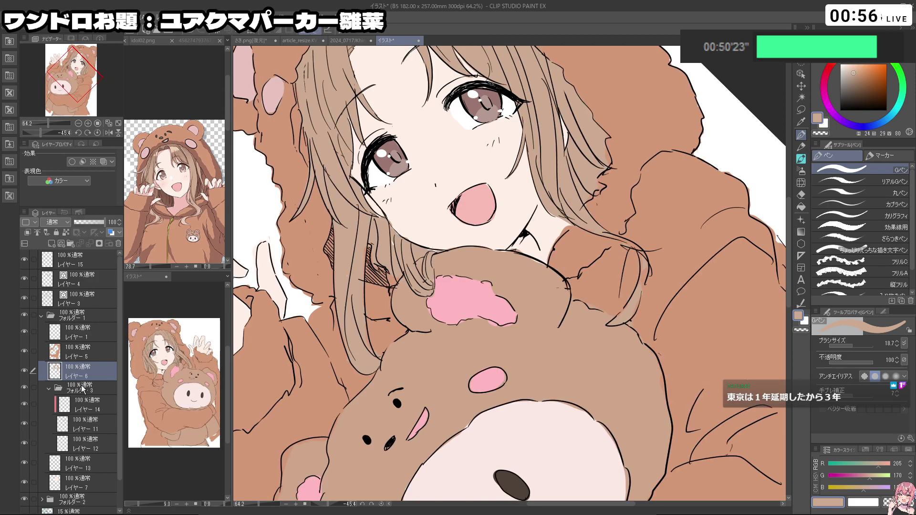
{"action": "left_click", "coordinate": [84, 354]}
{"action": "key", "text": "c"}
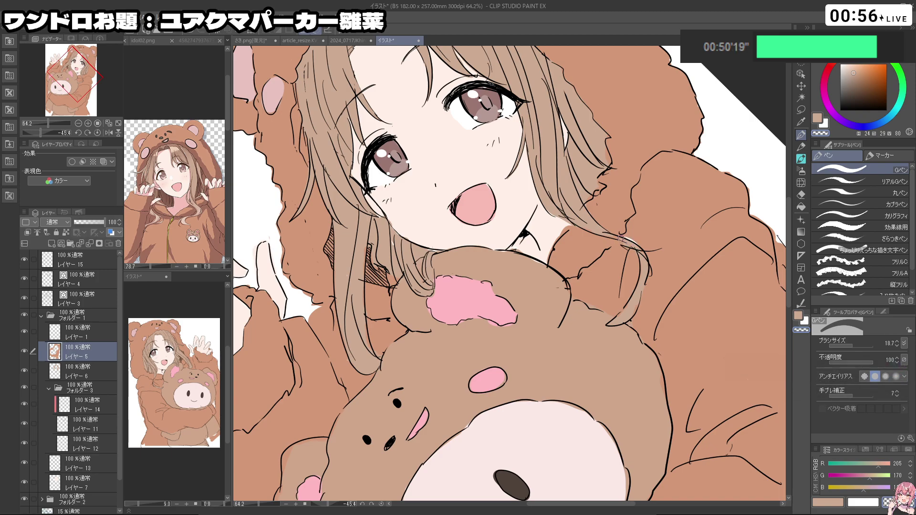
{"action": "key", "text": "ctrl+z"}
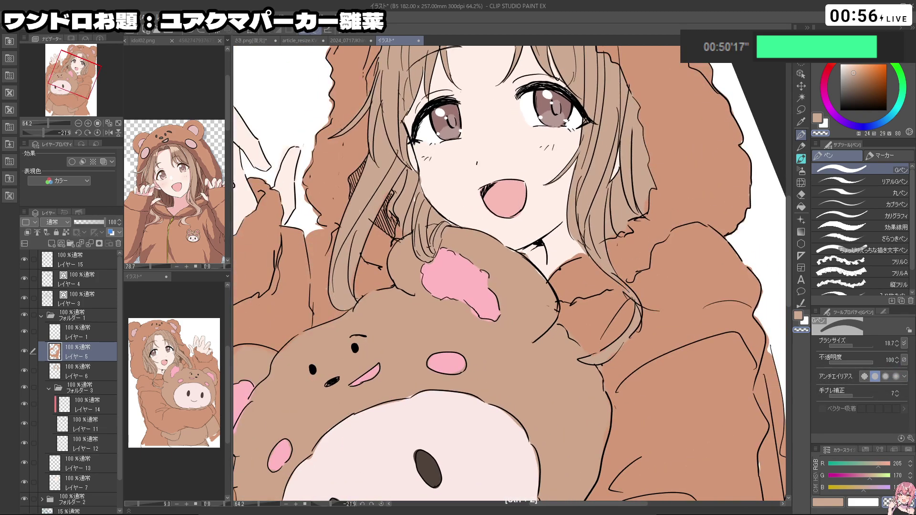
- On レイヤー 7, fill the pale gap along the plush's lower cheek outline above the hugging arm with light brown
{"action": "left_click_drag", "start_coordinate": [570, 299], "coordinate": [530, 328]}
{"action": "left_click_drag", "start_coordinate": [402, 417], "coordinate": [424, 336]}
{"action": "left_click", "coordinate": [598, 275], "text": "ctrl"}
{"action": "left_click_drag", "start_coordinate": [592, 306], "coordinate": [599, 200]}
{"action": "left_click_drag", "start_coordinate": [463, 441], "coordinate": [524, 446]}
{"action": "mouse_move", "coordinate": [389, 307]}
{"action": "left_mouse_down"}
{"action": "mouse_move", "coordinate": [437, 328]}
{"action": "mouse_move", "coordinate": [413, 368]}
{"action": "mouse_move", "coordinate": [419, 379]}
{"action": "mouse_move", "coordinate": [434, 367]}
{"action": "left_mouse_up"}
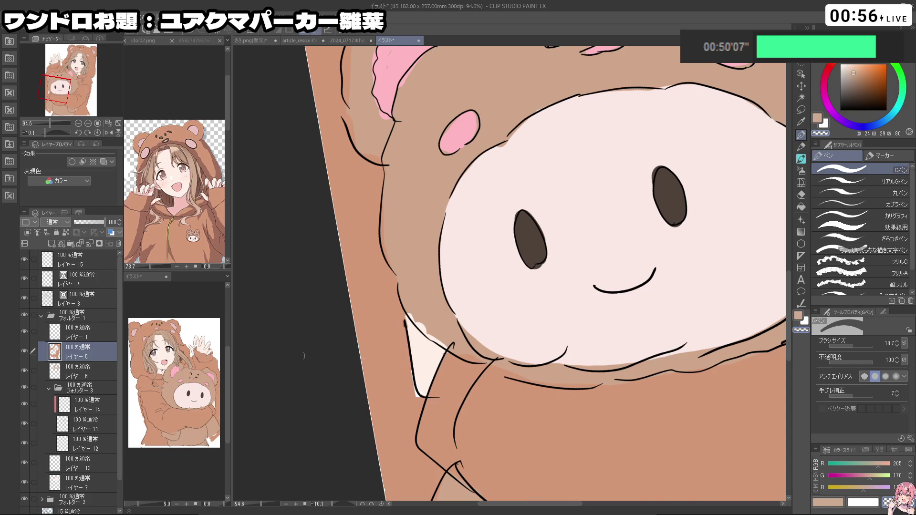
{"action": "left_click", "coordinate": [92, 478]}
{"action": "key", "text": "c"}
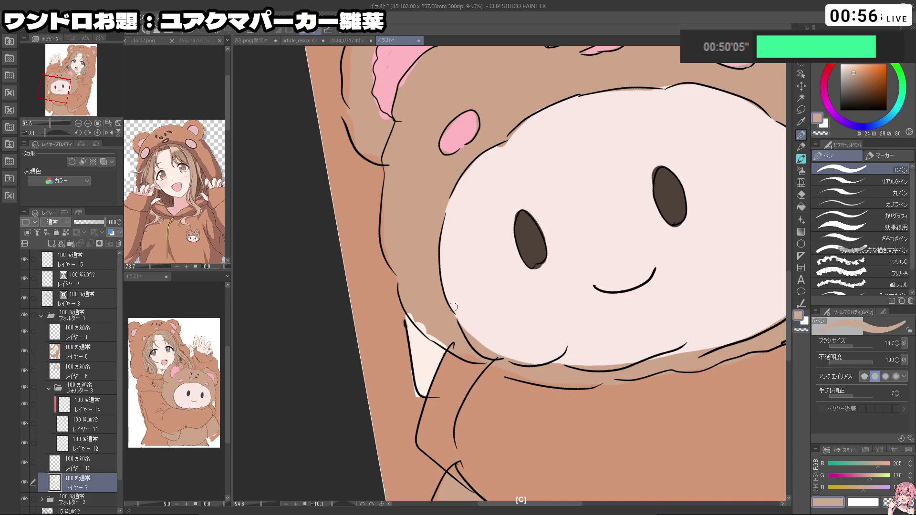
{"action": "key", "text": "ctrl+z"}
{"action": "key", "text": "c"}
{"action": "mouse_move", "coordinate": [418, 319]}
{"action": "left_mouse_down"}
{"action": "mouse_move", "coordinate": [456, 351]}
{"action": "mouse_move", "coordinate": [448, 341]}
{"action": "mouse_move", "coordinate": [467, 316]}
{"action": "mouse_move", "coordinate": [462, 427]}
{"action": "mouse_move", "coordinate": [452, 431]}
{"action": "mouse_move", "coordinate": [495, 414]}
{"action": "mouse_move", "coordinate": [484, 377]}
{"action": "mouse_move", "coordinate": [412, 301]}
{"action": "mouse_move", "coordinate": [419, 334]}
{"action": "left_mouse_up"}
{"action": "key", "text": "c"}
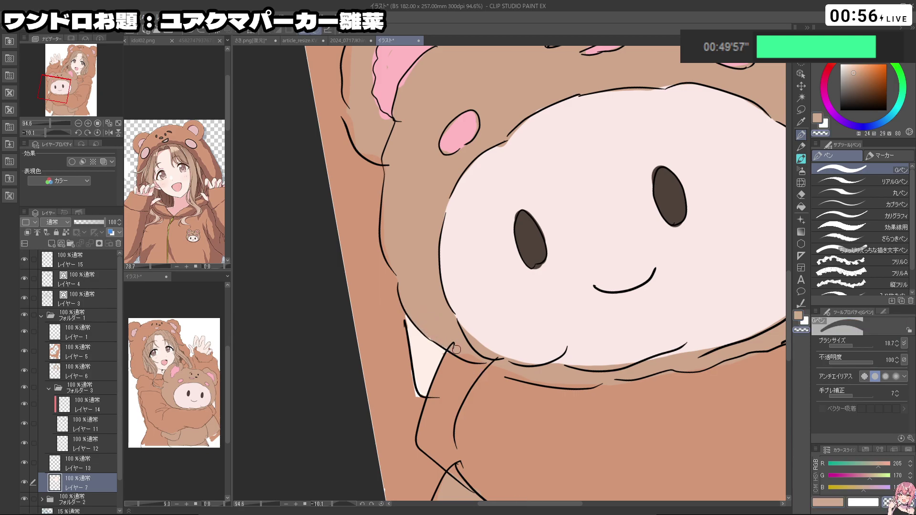
- Examine the whole illustration from a distance for remaining colour gaps and proportion problems
{"action": "left_click_drag", "start_coordinate": [585, 367], "coordinate": [510, 382]}
{"action": "left_click_drag", "start_coordinate": [496, 429], "coordinate": [408, 370]}
{"action": "left_click_drag", "start_coordinate": [460, 396], "coordinate": [409, 466]}
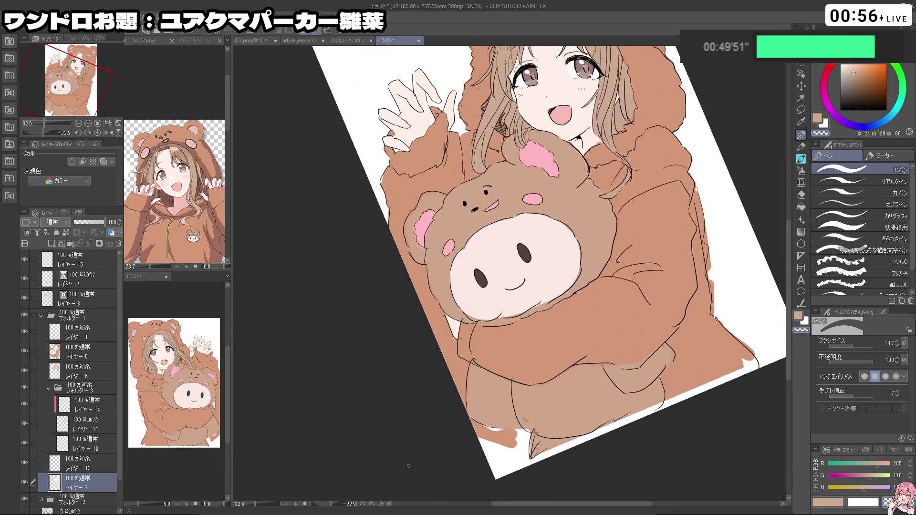
{"action": "left_click_drag", "start_coordinate": [605, 283], "coordinate": [585, 331]}
{"action": "left_click_drag", "start_coordinate": [663, 278], "coordinate": [510, 293]}
{"action": "left_click_drag", "start_coordinate": [450, 382], "coordinate": [438, 316]}
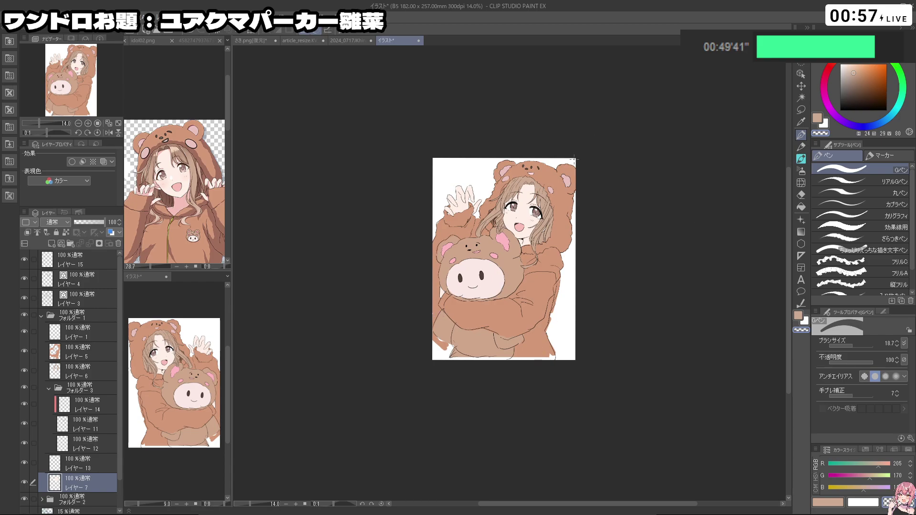
{"action": "scroll", "coordinate": [575, 161], "scroll_direction": "up", "scroll_amount": 4}
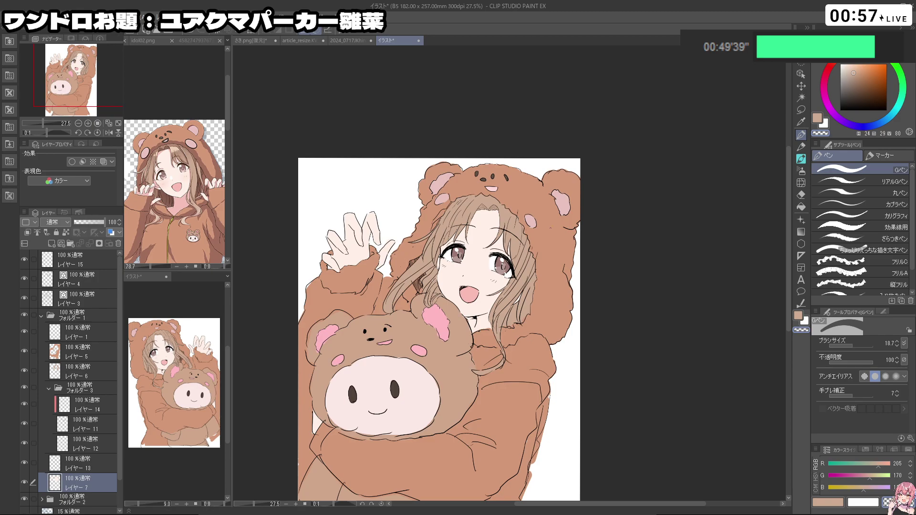
- Lasso the pink cheek patch beside the hood's outer ear on レイヤー 3 and レイヤー 1 and scale it to 167%
{"action": "left_click", "coordinate": [89, 300]}
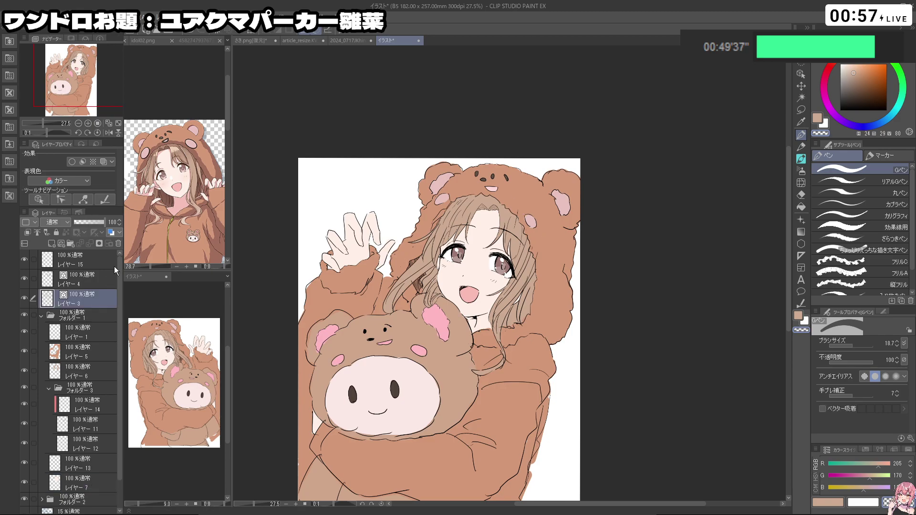
{"action": "left_click", "coordinate": [92, 332], "text": "ctrl"}
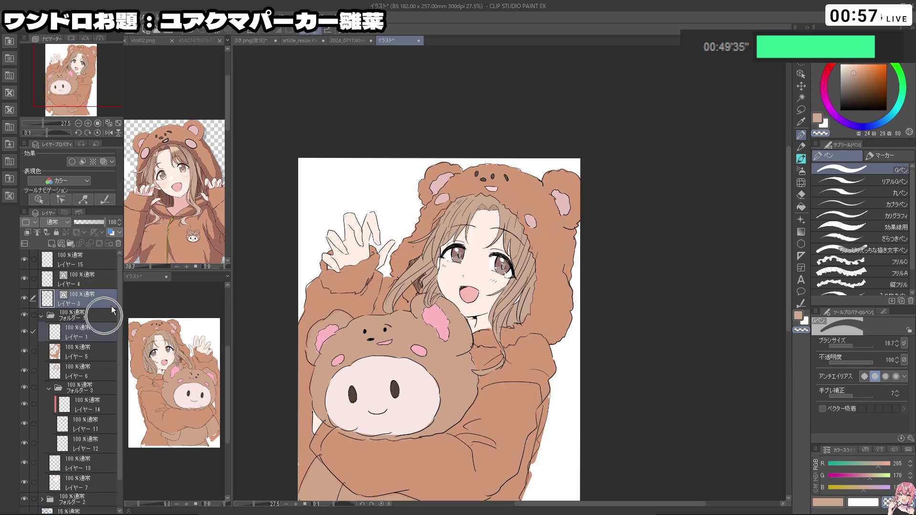
{"action": "key", "text": "m"}
{"action": "mouse_move", "coordinate": [530, 204]}
{"action": "left_mouse_down"}
{"action": "mouse_move", "coordinate": [544, 228]}
{"action": "mouse_move", "coordinate": [563, 228]}
{"action": "left_mouse_up"}
{"action": "key", "text": "ctrl+t"}
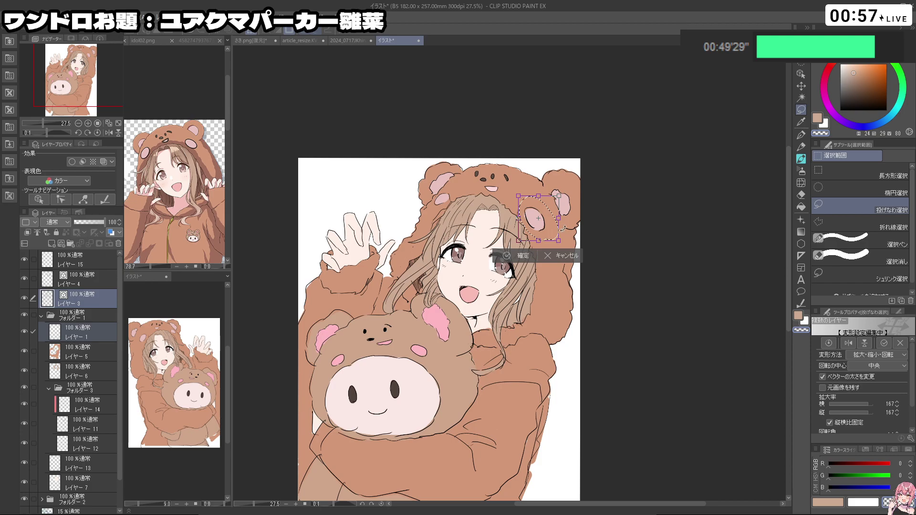
{"action": "left_click", "coordinate": [515, 256]}
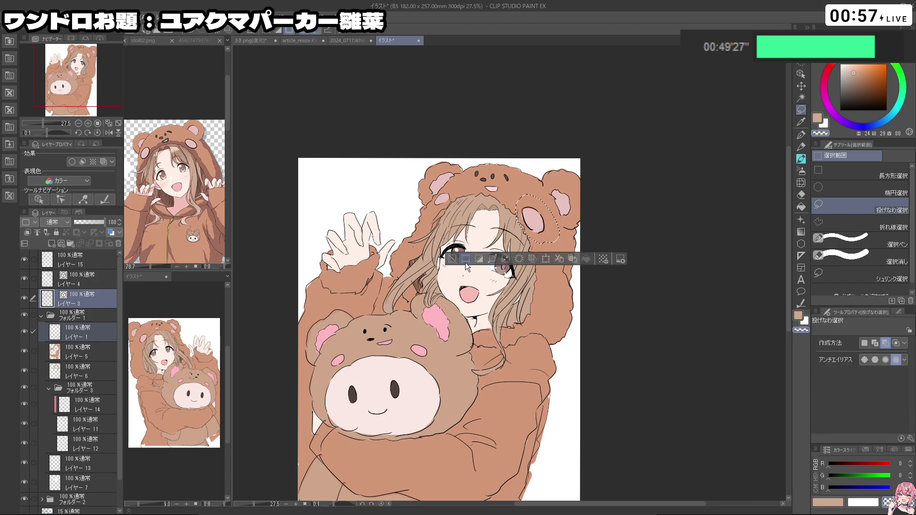
- Lasso the pink cheek patch beside the hood's ear nearer the raised hand, scale it to about 184% and adjust its placement
{"action": "left_click_drag", "start_coordinate": [466, 266], "coordinate": [414, 271]}
{"action": "key", "text": "ctrl+z"}
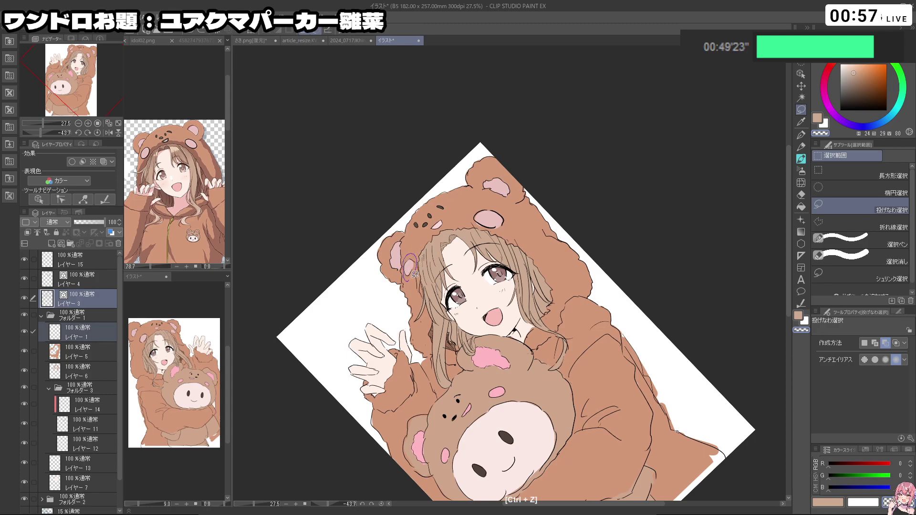
{"action": "left_click_drag", "start_coordinate": [415, 275], "coordinate": [414, 276]}
{"action": "left_click", "coordinate": [417, 297]}
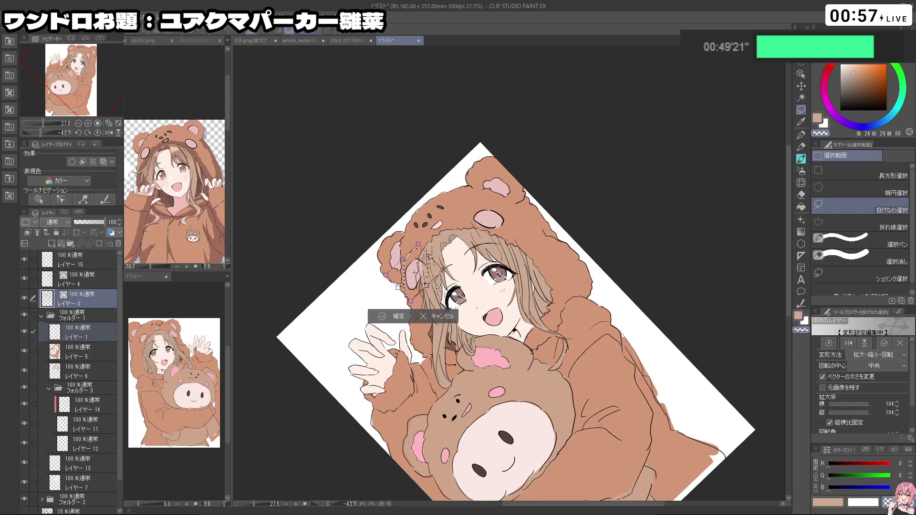
{"action": "left_click_drag", "start_coordinate": [424, 278], "coordinate": [431, 260]}
{"action": "key", "text": "Return"}
{"action": "left_click", "coordinate": [326, 308]}
- Examine the enlarged hood cheek patches against the face, both close up and with the whole illustration in view
{"action": "left_click_drag", "start_coordinate": [552, 213], "coordinate": [498, 396]}
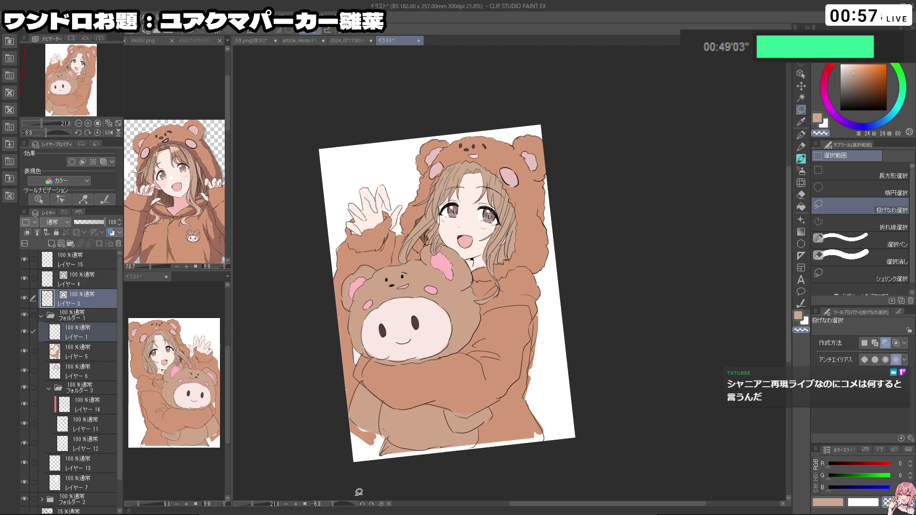
{"action": "key", "text": "ctrl+space"}
{"action": "left_click_drag", "start_coordinate": [470, 165], "coordinate": [498, 161]}
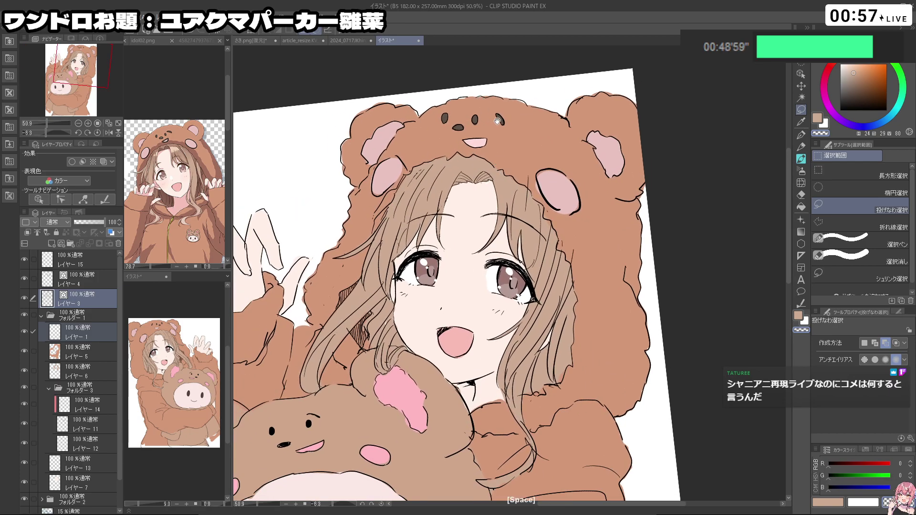
{"action": "key", "text": "ctrl+space"}
{"action": "left_click_drag", "start_coordinate": [555, 157], "coordinate": [524, 179]}
{"action": "key", "text": "space"}
{"action": "left_click_drag", "start_coordinate": [502, 221], "coordinate": [451, 185]}
{"action": "key", "text": "shift+space"}
{"action": "left_click_drag", "start_coordinate": [240, 461], "coordinate": [512, 415]}
- On レイヤー 4, lasso the eyebrow nearer the raised hand and rotate it slightly
{"action": "left_click", "coordinate": [91, 280]}
{"action": "key", "text": "space"}
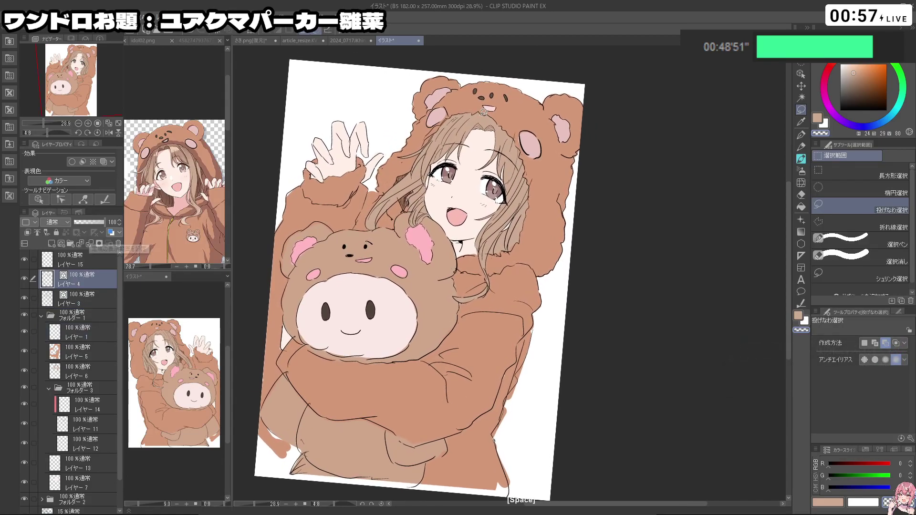
{"action": "scroll", "coordinate": [486, 110], "scroll_direction": "up", "scroll_amount": 3}
{"action": "mouse_move", "coordinate": [465, 167]}
{"action": "left_mouse_down"}
{"action": "mouse_move", "coordinate": [473, 133]}
{"action": "mouse_move", "coordinate": [472, 164]}
{"action": "left_mouse_up"}
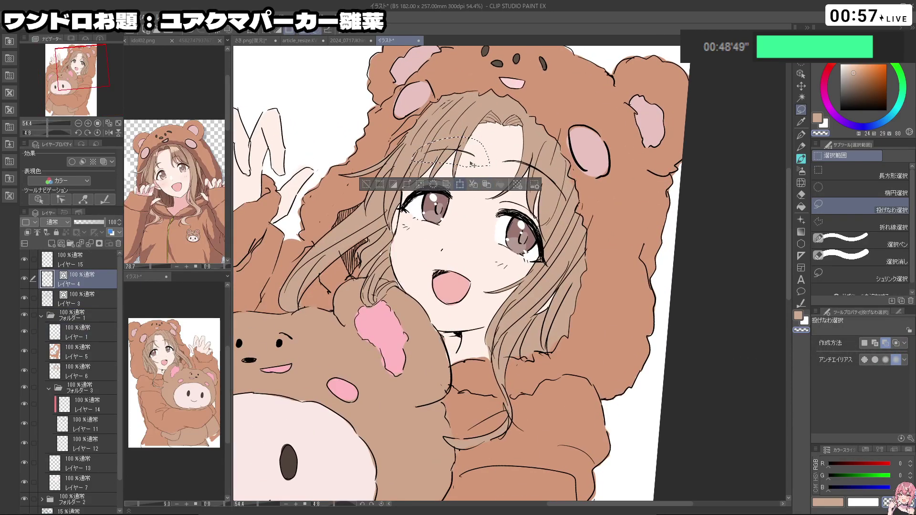
{"action": "key", "text": "ctrl+t"}
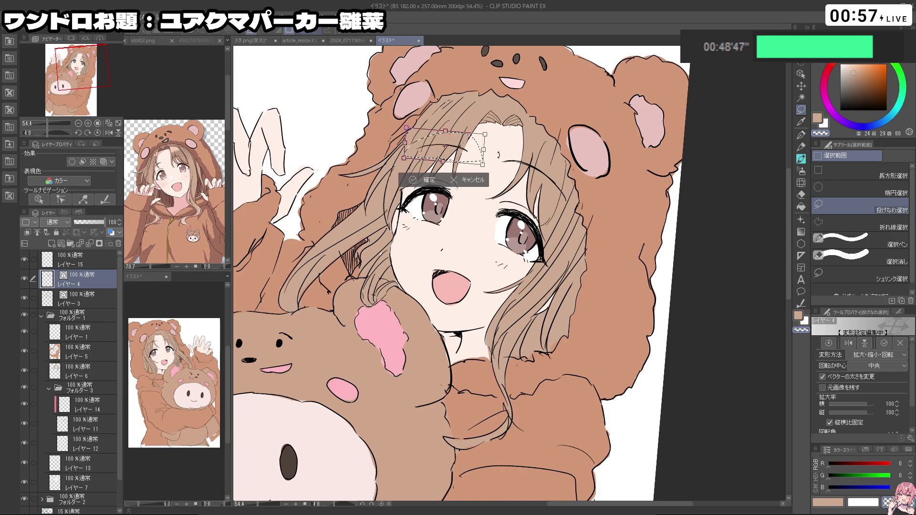
{"action": "left_click_drag", "start_coordinate": [501, 155], "coordinate": [504, 148]}
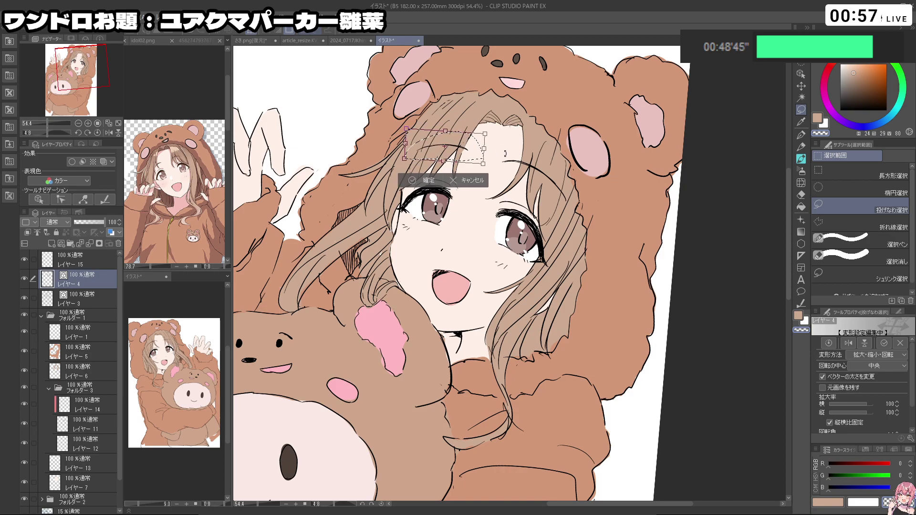
{"action": "left_click", "coordinate": [428, 181]}
{"action": "left_click", "coordinate": [362, 180]}
{"action": "left_click_drag", "start_coordinate": [543, 180], "coordinate": [458, 239]}
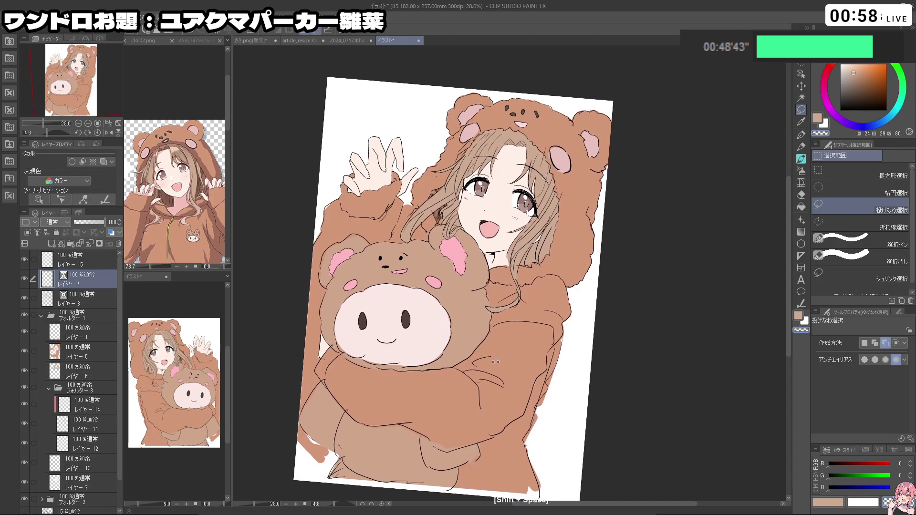
- Add a new layer above レイヤー 5, clip it to that layer and set its blending mode to 乗算
{"action": "left_click_drag", "start_coordinate": [518, 382], "coordinate": [584, 355]}
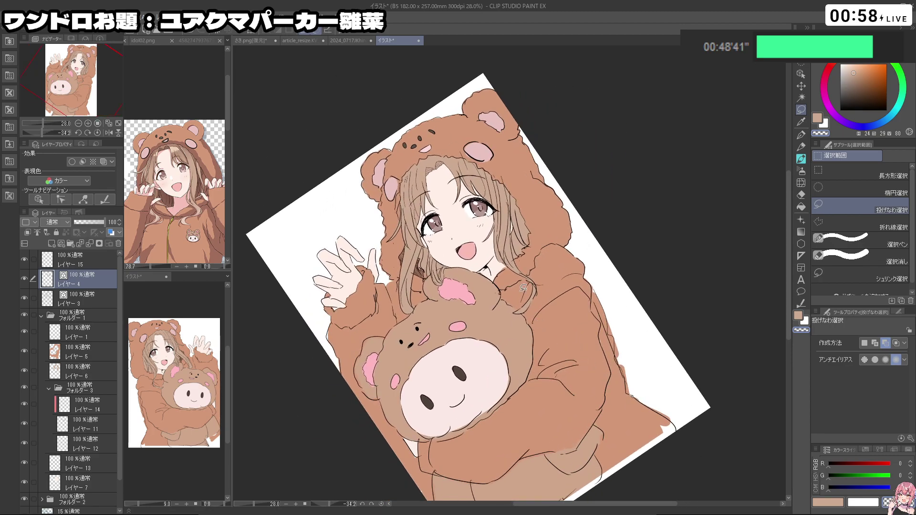
{"action": "left_click_drag", "start_coordinate": [624, 192], "coordinate": [624, 213]}
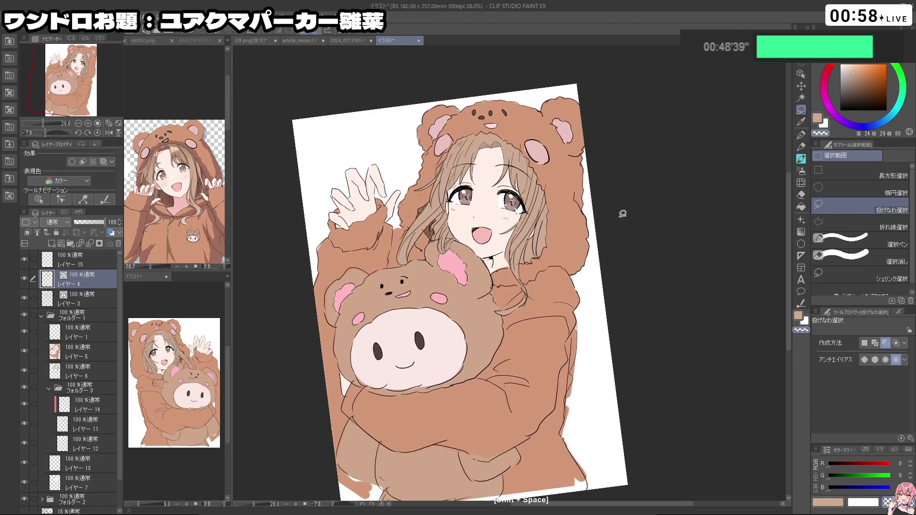
{"action": "key", "text": "shift+space"}
{"action": "left_click", "coordinate": [60, 352]}
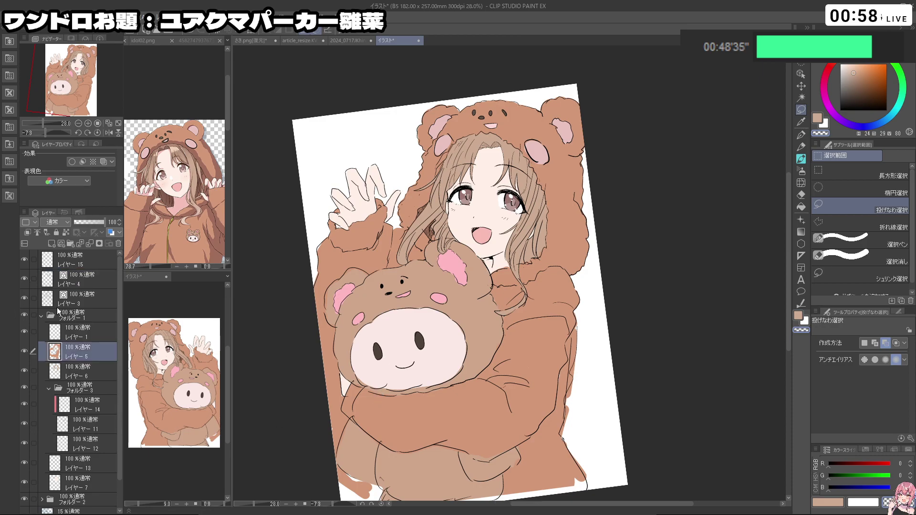
{"action": "left_click", "coordinate": [52, 244]}
{"action": "left_click", "coordinate": [27, 232]}
{"action": "left_click", "coordinate": [55, 222]}
{"action": "left_click", "coordinate": [54, 250]}
- Choose a muted pink shadow colour (H 339, S 21, V 86) and the Gペン brush
{"action": "left_click", "coordinate": [825, 81]}
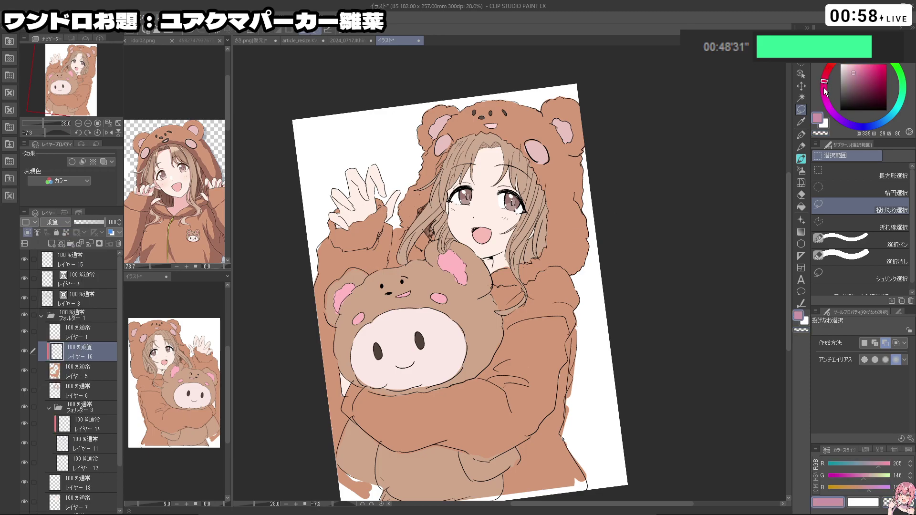
{"action": "left_click", "coordinate": [852, 69]}
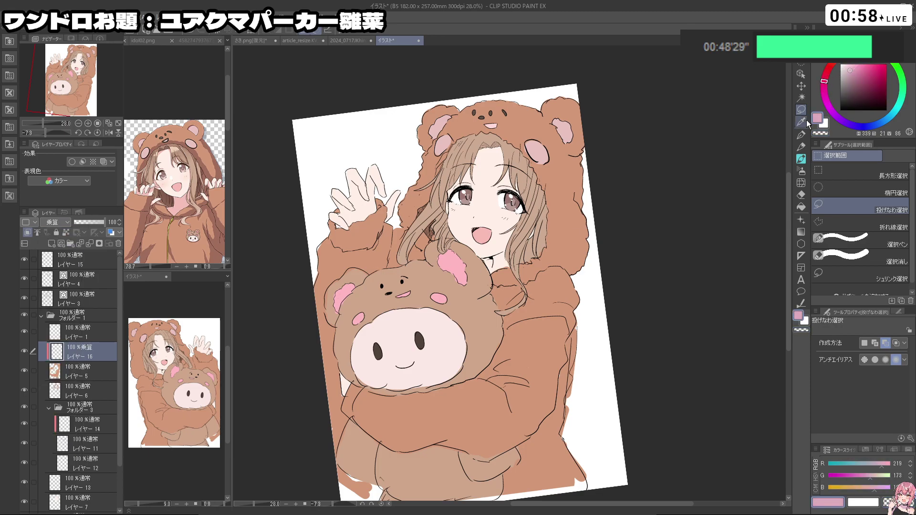
{"action": "left_click", "coordinate": [801, 135]}
- Paint a broad pink shadow on the hoodie's torso below the hugging arm's elbow, redoing the first stroke
{"action": "key", "text": "shift+space"}
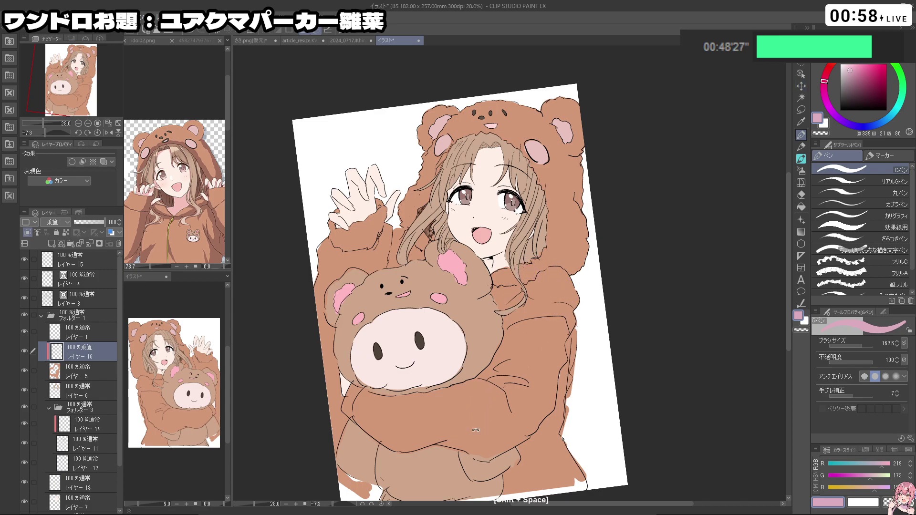
{"action": "key", "text": "space"}
{"action": "mouse_move", "coordinate": [528, 441]}
{"action": "left_mouse_down"}
{"action": "mouse_move", "coordinate": [531, 396]}
{"action": "mouse_move", "coordinate": [513, 449]}
{"action": "left_mouse_up"}
{"action": "key", "text": "ctrl+z"}
{"action": "mouse_move", "coordinate": [554, 375]}
{"action": "left_mouse_down"}
{"action": "mouse_move", "coordinate": [511, 461]}
{"action": "mouse_move", "coordinate": [543, 386]}
{"action": "mouse_move", "coordinate": [522, 407]}
{"action": "mouse_move", "coordinate": [502, 450]}
{"action": "left_mouse_up"}
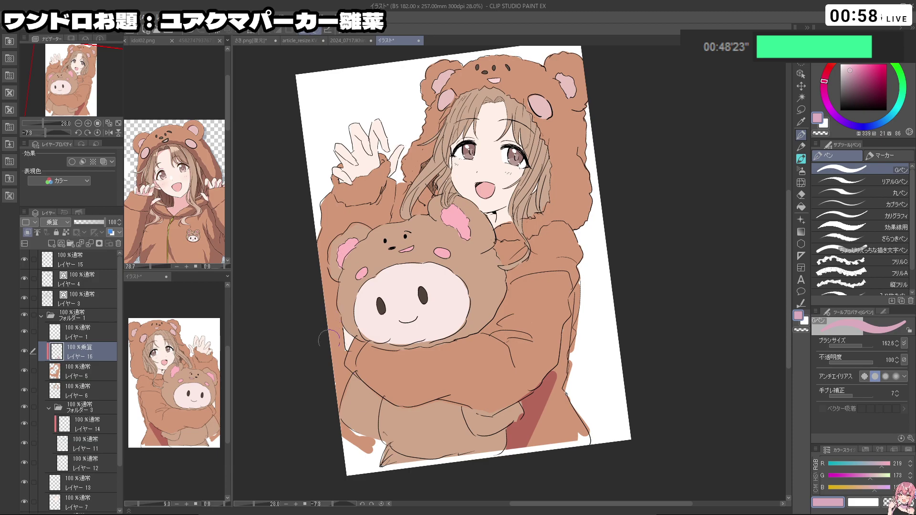
- Shade the hoodie's side behind the plush and the hugging sleeve's cuff where it meets the plush, cleaning up stray strokes
{"action": "key", "text": "ctrl+z"}
{"action": "mouse_move", "coordinate": [321, 267]}
{"action": "left_mouse_down"}
{"action": "mouse_move", "coordinate": [336, 311]}
{"action": "mouse_move", "coordinate": [336, 288]}
{"action": "mouse_move", "coordinate": [353, 365]}
{"action": "mouse_move", "coordinate": [398, 401]}
{"action": "left_mouse_up"}
{"action": "key", "text": "ctrl+z"}
{"action": "key", "text": "ctrl+z"}
{"action": "mouse_move", "coordinate": [367, 342]}
{"action": "left_mouse_down"}
{"action": "mouse_move", "coordinate": [433, 365]}
{"action": "mouse_move", "coordinate": [477, 340]}
{"action": "mouse_move", "coordinate": [420, 353]}
{"action": "mouse_move", "coordinate": [385, 344]}
{"action": "mouse_move", "coordinate": [356, 367]}
{"action": "mouse_move", "coordinate": [367, 386]}
{"action": "mouse_move", "coordinate": [424, 406]}
{"action": "mouse_move", "coordinate": [470, 394]}
{"action": "mouse_move", "coordinate": [484, 397]}
{"action": "mouse_move", "coordinate": [451, 400]}
{"action": "mouse_move", "coordinate": [565, 396]}
{"action": "mouse_move", "coordinate": [632, 333]}
{"action": "left_mouse_up"}
{"action": "key", "text": "ctrl+z"}
{"action": "key", "text": "c"}
{"action": "key", "text": "ctrl+z"}
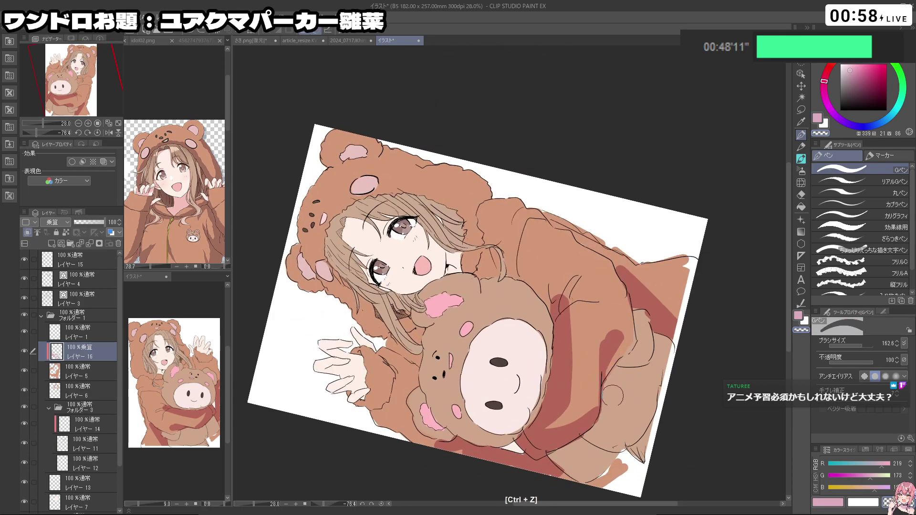
- Shade the hugging sleeve along its edge against the plush and its underside, undoing the misplaced strokes
{"action": "left_click_drag", "start_coordinate": [608, 391], "coordinate": [645, 269]}
{"action": "mouse_move", "coordinate": [542, 344]}
{"action": "left_mouse_down"}
{"action": "mouse_move", "coordinate": [578, 329]}
{"action": "mouse_move", "coordinate": [600, 277]}
{"action": "mouse_move", "coordinate": [600, 227]}
{"action": "left_mouse_up"}
{"action": "key", "text": "ctrl+z"}
{"action": "mouse_move", "coordinate": [522, 328]}
{"action": "left_mouse_down"}
{"action": "mouse_move", "coordinate": [550, 336]}
{"action": "mouse_move", "coordinate": [520, 333]}
{"action": "mouse_move", "coordinate": [554, 326]}
{"action": "mouse_move", "coordinate": [526, 329]}
{"action": "mouse_move", "coordinate": [550, 348]}
{"action": "left_mouse_up"}
{"action": "key", "text": "ctrl+z"}
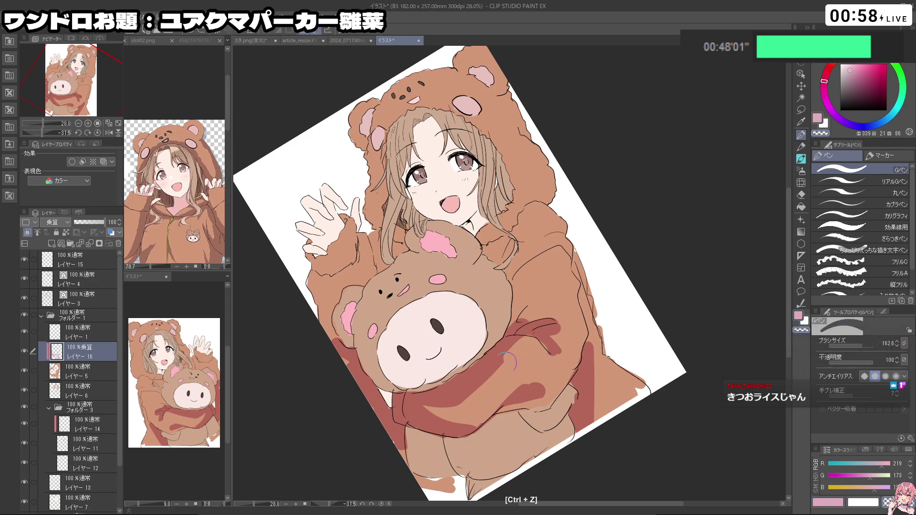
{"action": "left_click_drag", "start_coordinate": [514, 356], "coordinate": [498, 359]}
{"action": "key", "text": "ctrl+z"}
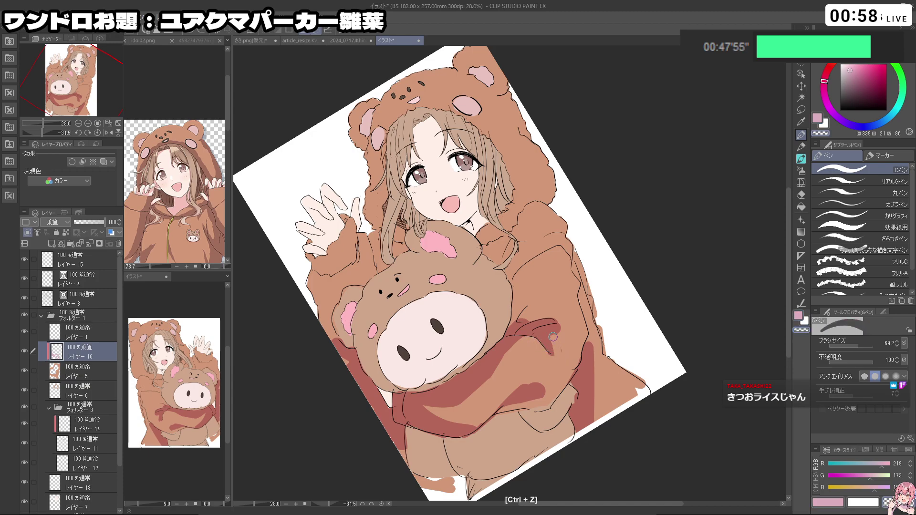
- Refine the branching fold shadows at the hugging sleeve's elbow crease, alternating between pink and transparent colour
{"action": "key", "text": "shift+space"}
{"action": "left_click_drag", "start_coordinate": [556, 330], "coordinate": [484, 185]}
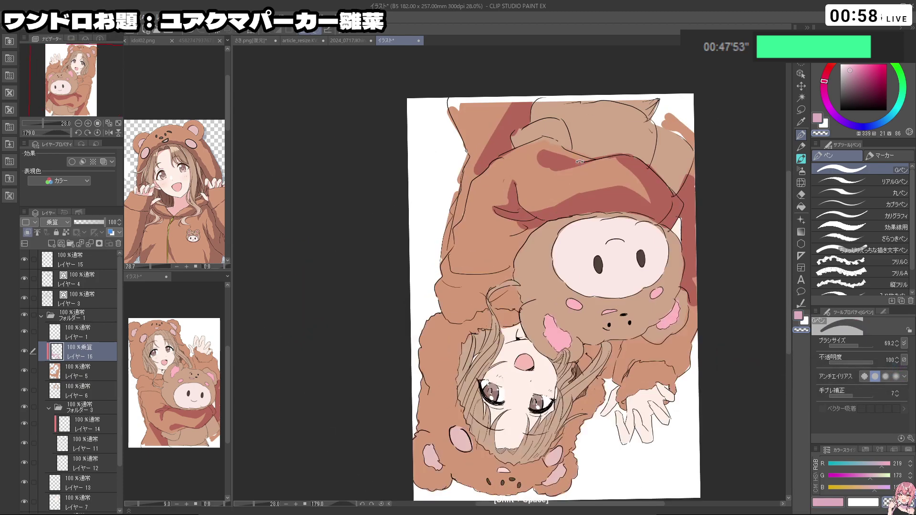
{"action": "key", "text": "shift+space"}
{"action": "left_click_drag", "start_coordinate": [580, 161], "coordinate": [451, 258]}
{"action": "key", "text": "c"}
{"action": "key", "text": "c"}
{"action": "key", "text": "c"}
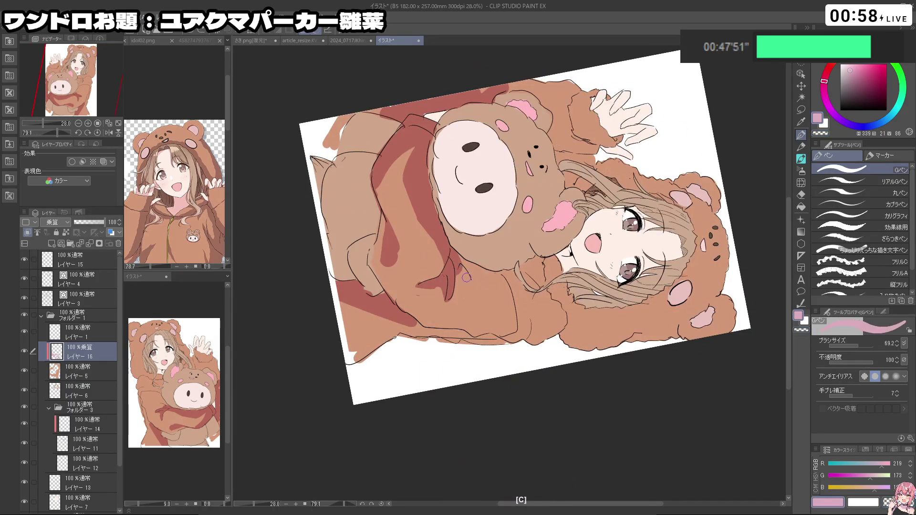
{"action": "key", "text": "ctrl+z"}
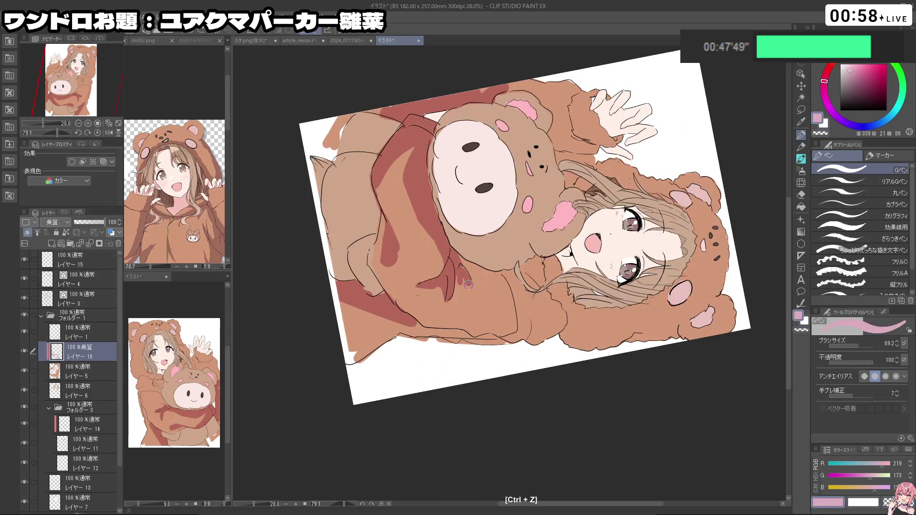
{"action": "key", "text": "c"}
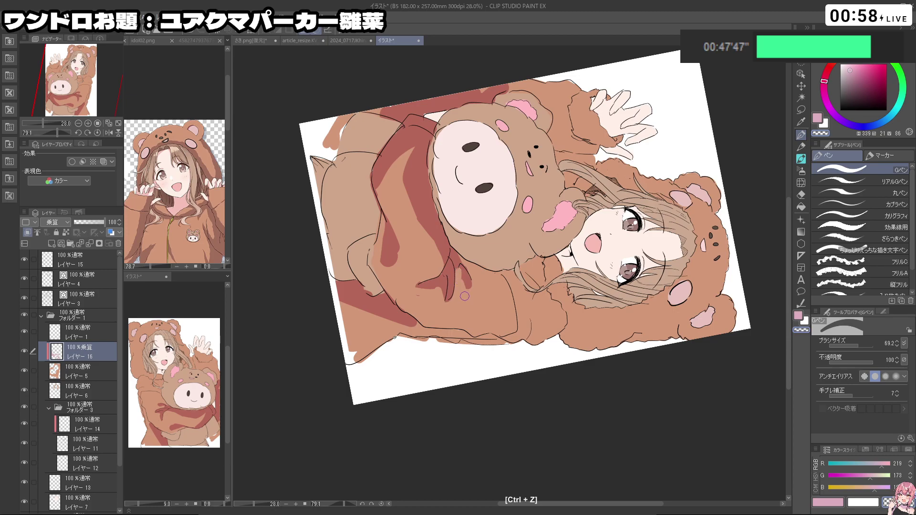
{"action": "key", "text": "c"}
{"action": "mouse_move", "coordinate": [462, 284]}
{"action": "left_mouse_down"}
{"action": "mouse_move", "coordinate": [535, 294]}
{"action": "mouse_move", "coordinate": [526, 279]}
{"action": "left_mouse_up"}
{"action": "key", "text": "ctrl+z"}
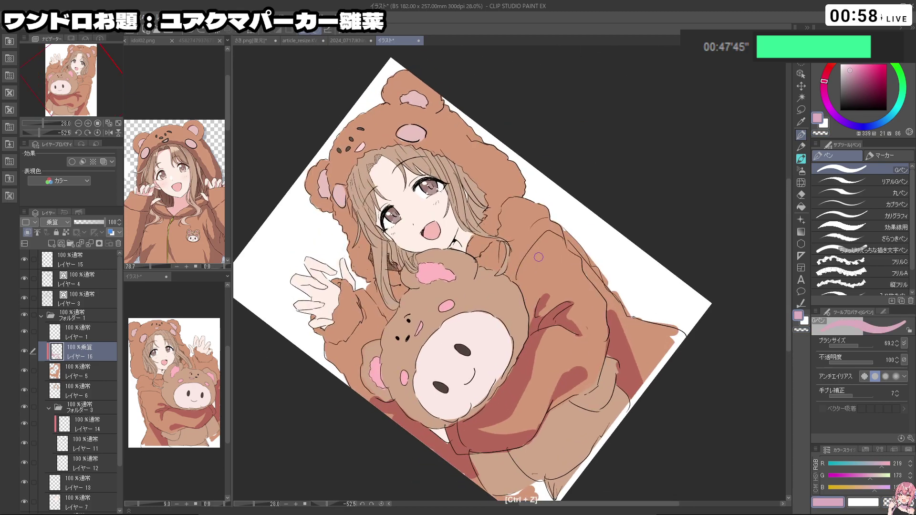
- Add tapered fold shadows down the inner side of the hugging arm's upper sleeve next to the plush
{"action": "key", "text": "c"}
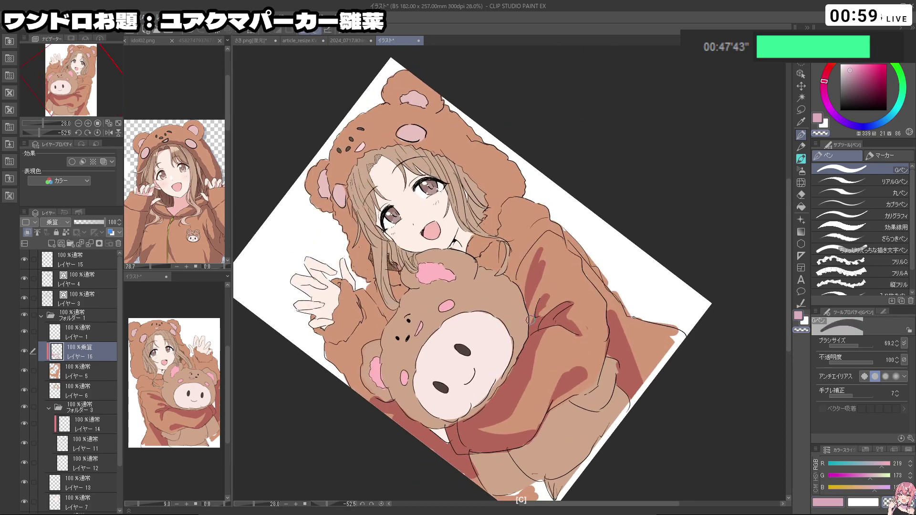
{"action": "key", "text": "ctrl+z"}
{"action": "key", "text": "c"}
{"action": "left_click_drag", "start_coordinate": [518, 276], "coordinate": [522, 300]}
{"action": "key", "text": "ctrl+z"}
{"action": "key", "text": "shift+space"}
{"action": "mouse_move", "coordinate": [528, 405]}
{"action": "left_mouse_down"}
{"action": "mouse_move", "coordinate": [604, 390]}
{"action": "mouse_move", "coordinate": [625, 296]}
{"action": "mouse_move", "coordinate": [612, 253]}
{"action": "left_mouse_up"}
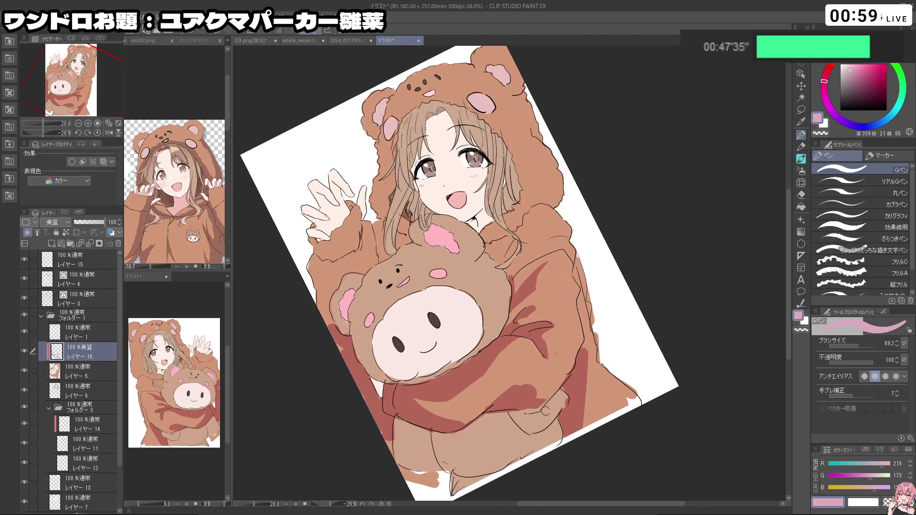
- Shade the hoodie's back strip behind the upper arm and fill the remaining torso area below the elbow with shadow
{"action": "mouse_move", "coordinate": [578, 296]}
{"action": "left_mouse_down"}
{"action": "mouse_move", "coordinate": [555, 310]}
{"action": "mouse_move", "coordinate": [569, 318]}
{"action": "mouse_move", "coordinate": [574, 308]}
{"action": "mouse_move", "coordinate": [581, 254]}
{"action": "mouse_move", "coordinate": [586, 333]}
{"action": "mouse_move", "coordinate": [608, 419]}
{"action": "left_mouse_up"}
{"action": "key", "text": "ctrl+z"}
{"action": "key", "text": "shift+space"}
{"action": "left_click_drag", "start_coordinate": [678, 293], "coordinate": [679, 254]}
{"action": "mouse_move", "coordinate": [649, 379]}
{"action": "left_mouse_down"}
{"action": "mouse_move", "coordinate": [512, 389]}
{"action": "mouse_move", "coordinate": [467, 373]}
{"action": "left_mouse_up"}
{"action": "key", "text": "ctrl+z"}
{"action": "mouse_move", "coordinate": [554, 310]}
{"action": "left_mouse_down"}
{"action": "mouse_move", "coordinate": [537, 309]}
{"action": "mouse_move", "coordinate": [569, 375]}
{"action": "left_mouse_up"}
- Shade the inside of the raised arm's cuff and the hood lining visible through the hair strands beside the face
{"action": "key", "text": "shift+space"}
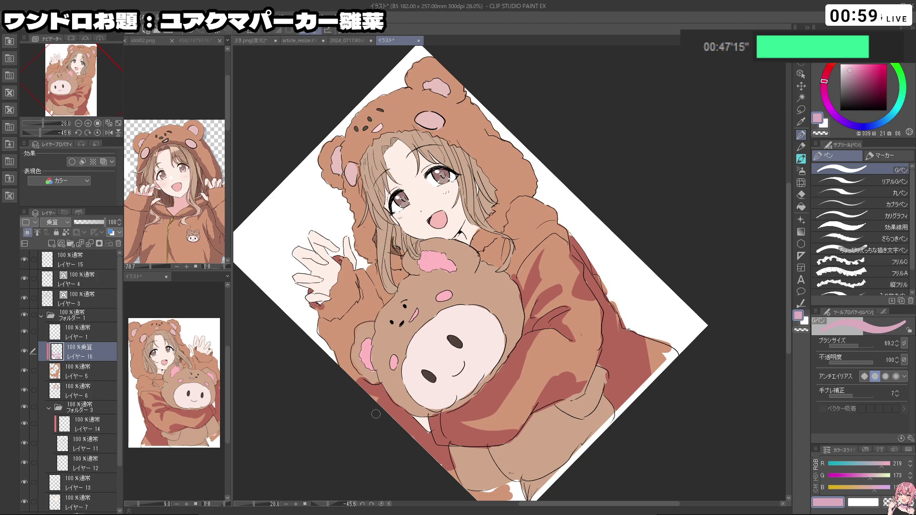
{"action": "key", "text": "shift+space"}
{"action": "left_click_drag", "start_coordinate": [368, 443], "coordinate": [362, 337]}
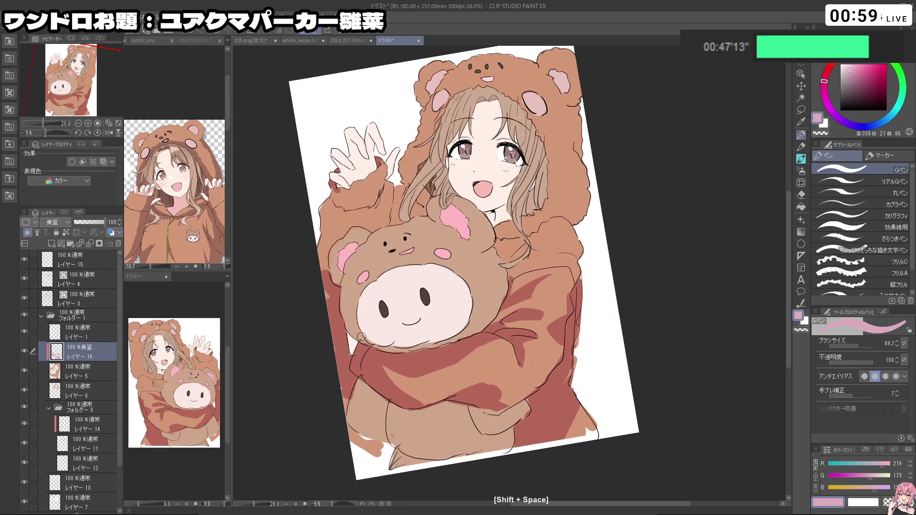
{"action": "left_click_drag", "start_coordinate": [433, 193], "coordinate": [423, 166]}
{"action": "key", "text": "shift+space"}
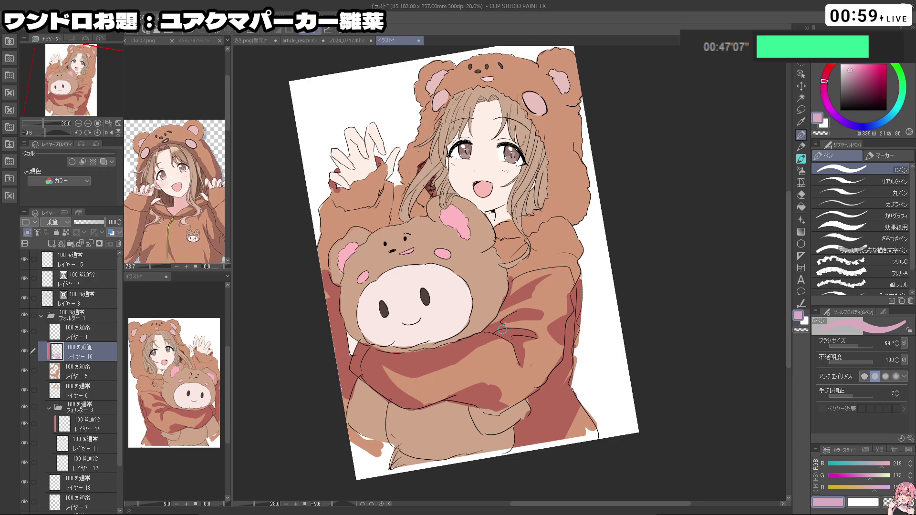
- Shade the hood's outer edges, the base of the far ear and the ear nearer the raised hand
{"action": "key", "text": "space"}
{"action": "left_click_drag", "start_coordinate": [575, 112], "coordinate": [576, 145]}
{"action": "key", "text": "ctrl+z"}
{"action": "key", "text": "shift+space"}
{"action": "mouse_move", "coordinate": [463, 115]}
{"action": "left_mouse_down"}
{"action": "mouse_move", "coordinate": [324, 229]}
{"action": "mouse_move", "coordinate": [308, 299]}
{"action": "mouse_move", "coordinate": [319, 333]}
{"action": "mouse_move", "coordinate": [332, 331]}
{"action": "left_mouse_up"}
{"action": "mouse_move", "coordinate": [299, 306]}
{"action": "left_mouse_down"}
{"action": "mouse_move", "coordinate": [305, 338]}
{"action": "mouse_move", "coordinate": [404, 411]}
{"action": "mouse_move", "coordinate": [503, 439]}
{"action": "mouse_move", "coordinate": [338, 310]}
{"action": "mouse_move", "coordinate": [337, 275]}
{"action": "left_mouse_up"}
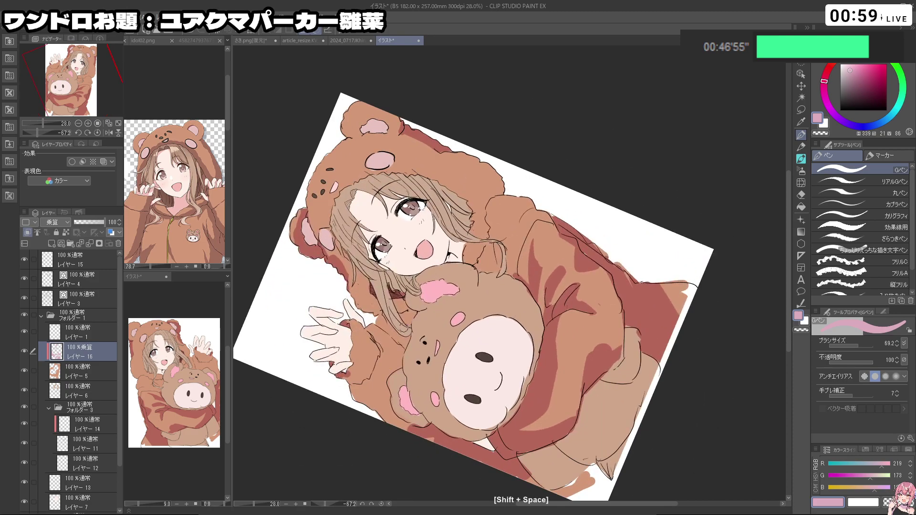
{"action": "key", "text": "ctrl+z"}
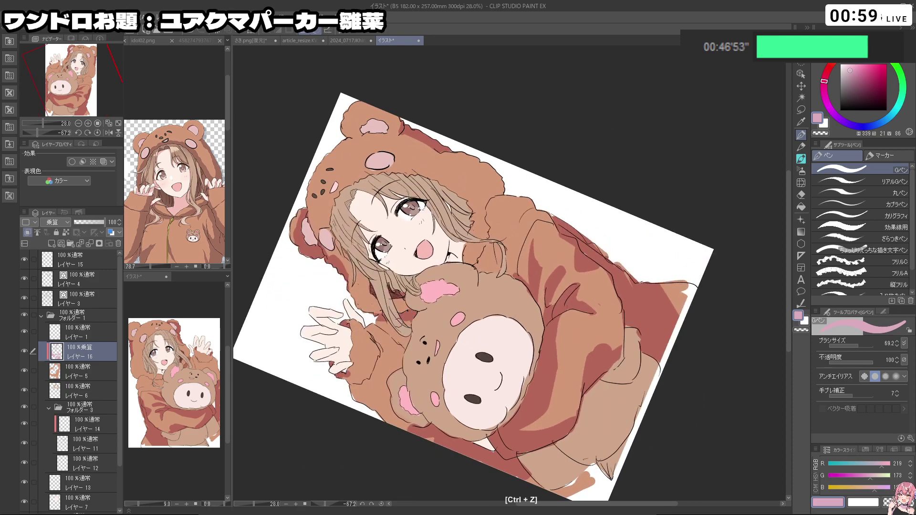
- Reshape the hugging sleeve's shadow and shade the raised arm's sleeve where it meets the plush and hair
{"action": "left_click_drag", "start_coordinate": [578, 367], "coordinate": [594, 195]}
{"action": "left_click_drag", "start_coordinate": [654, 272], "coordinate": [454, 411]}
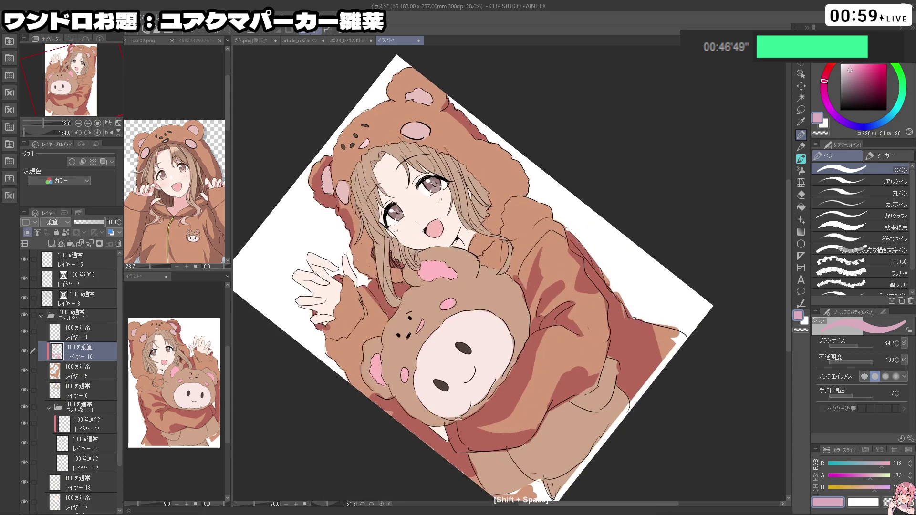
{"action": "left_click_drag", "start_coordinate": [558, 344], "coordinate": [534, 362]}
{"action": "key", "text": "ctrl+z"}
{"action": "mouse_move", "coordinate": [408, 394]}
{"action": "left_mouse_down"}
{"action": "mouse_move", "coordinate": [422, 410]}
{"action": "mouse_move", "coordinate": [472, 367]}
{"action": "mouse_move", "coordinate": [419, 444]}
{"action": "left_mouse_up"}
{"action": "key", "text": "ctrl+z"}
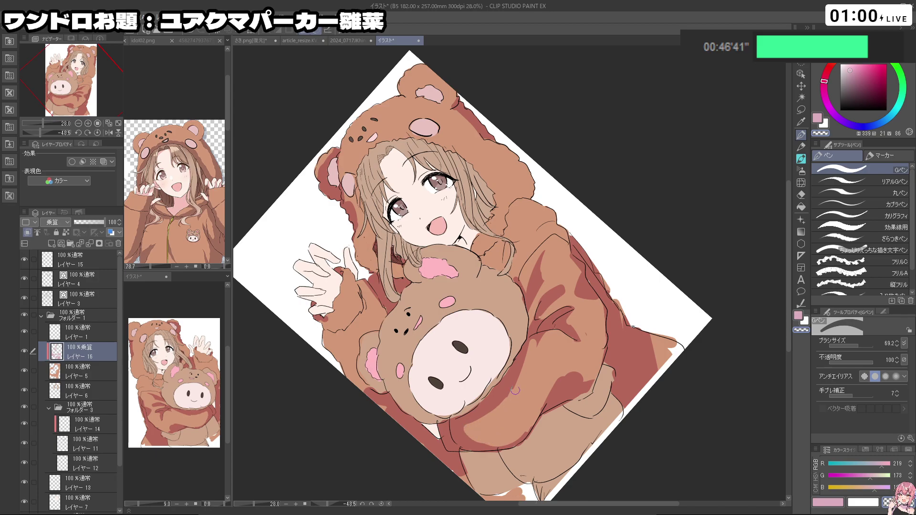
- Trim the hugging sleeve's shadow with transparent colour and shade the collar and shoulder beneath the hair
{"action": "key", "text": "c"}
{"action": "key", "text": "ctrl+z"}
{"action": "mouse_move", "coordinate": [476, 253]}
{"action": "left_mouse_down"}
{"action": "mouse_move", "coordinate": [503, 236]}
{"action": "mouse_move", "coordinate": [513, 205]}
{"action": "mouse_move", "coordinate": [538, 199]}
{"action": "mouse_move", "coordinate": [485, 200]}
{"action": "left_mouse_up"}
{"action": "key", "text": "ctrl+z"}
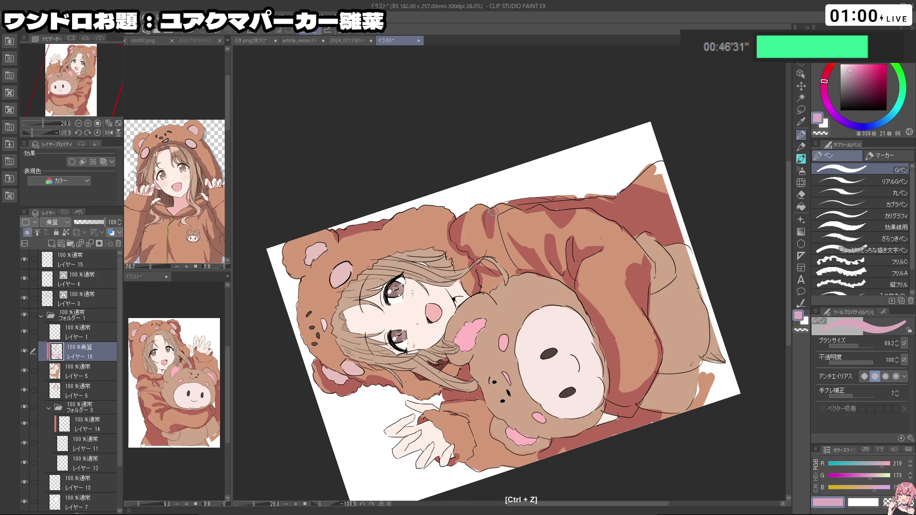
- Refine the shadow edges on the shoulder and raised sleeve, alternating between pink and transparent colour
{"action": "key", "text": "c"}
{"action": "key", "text": "c"}
{"action": "left_click_drag", "start_coordinate": [491, 247], "coordinate": [566, 185]}
{"action": "left_click_drag", "start_coordinate": [379, 394], "coordinate": [441, 438]}
{"action": "key", "text": "c"}
{"action": "key", "text": "ctrl+z"}
{"action": "key", "text": "c"}
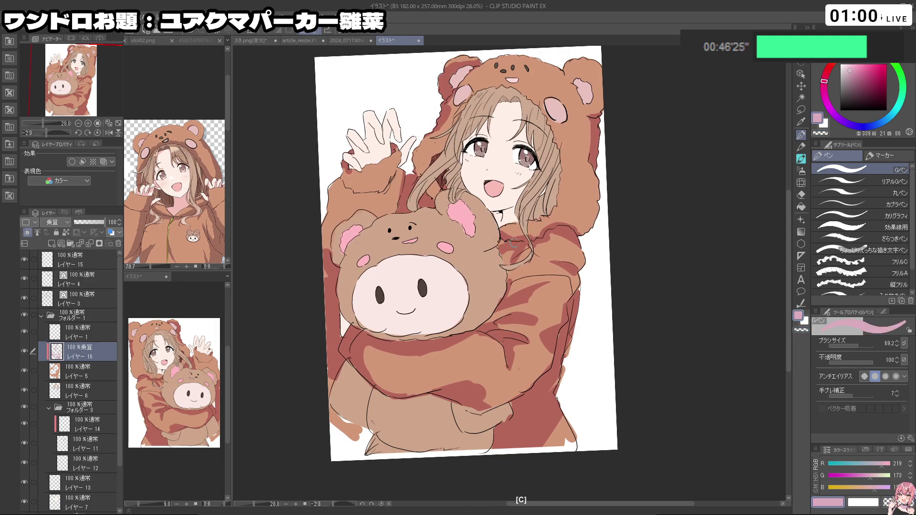
- Shade the raised sleeve's cuff and the folds just beneath the wrist, undoing the unwanted strokes
{"action": "left_click_drag", "start_coordinate": [393, 192], "coordinate": [374, 225]}
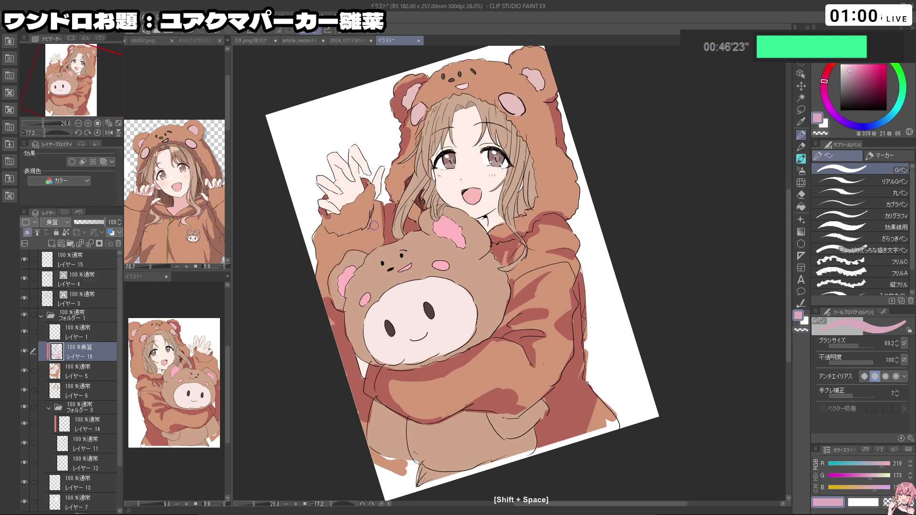
{"action": "key", "text": "ctrl+z"}
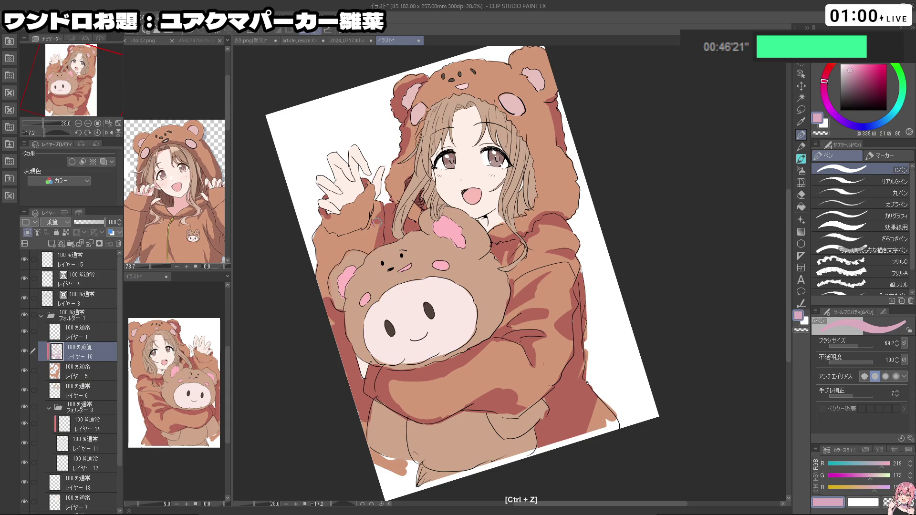
{"action": "mouse_move", "coordinate": [324, 215]}
{"action": "left_mouse_down"}
{"action": "mouse_move", "coordinate": [319, 233]}
{"action": "mouse_move", "coordinate": [341, 243]}
{"action": "mouse_move", "coordinate": [363, 234]}
{"action": "mouse_move", "coordinate": [356, 241]}
{"action": "left_mouse_up"}
{"action": "key", "text": "ctrl+z"}
{"action": "key", "text": "ctrl+z"}
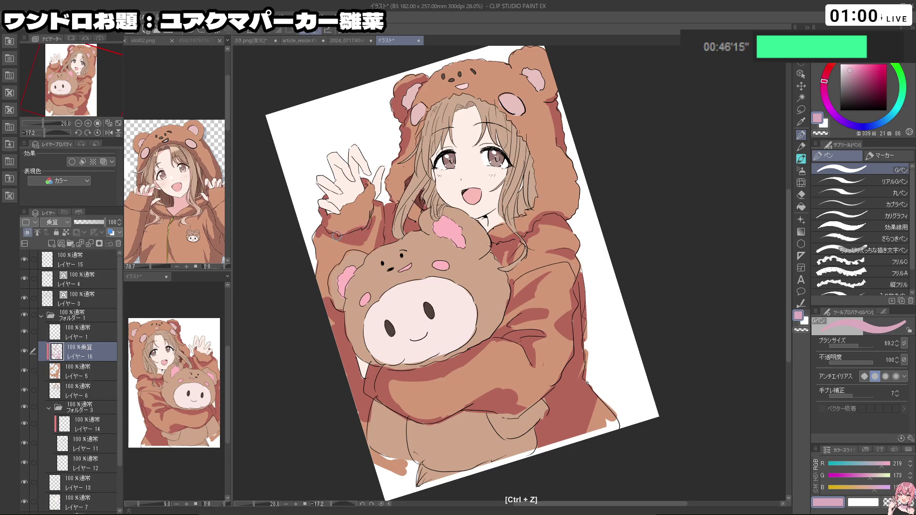
{"action": "left_click_drag", "start_coordinate": [368, 191], "coordinate": [370, 217]}
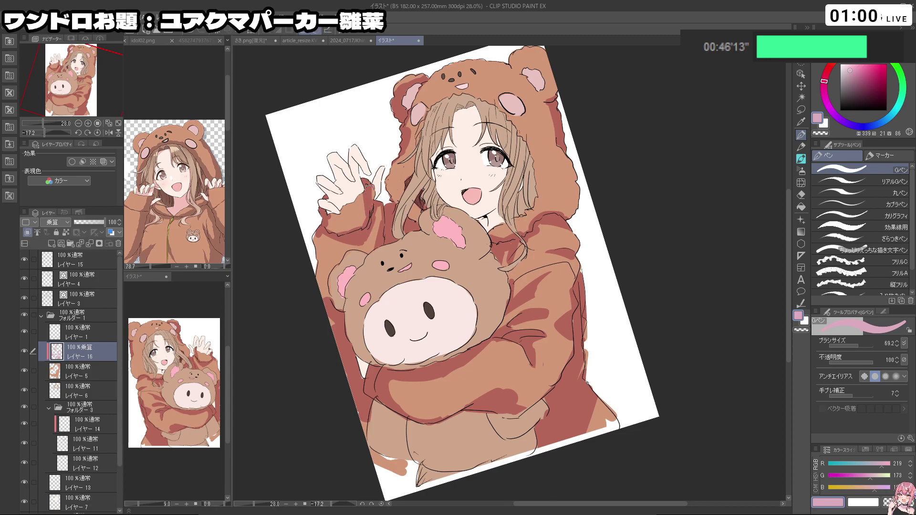
{"action": "key", "text": "c"}
{"action": "key", "text": "c"}
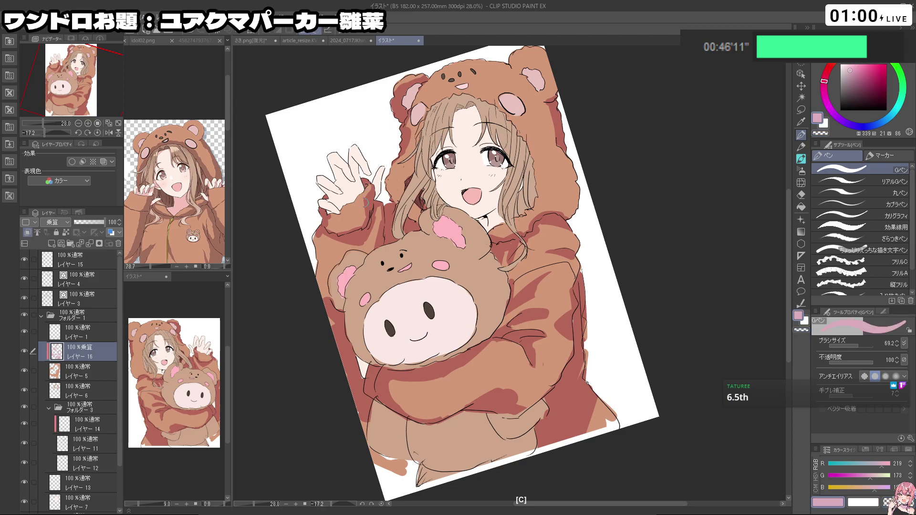
{"action": "key", "text": "ctrl+z"}
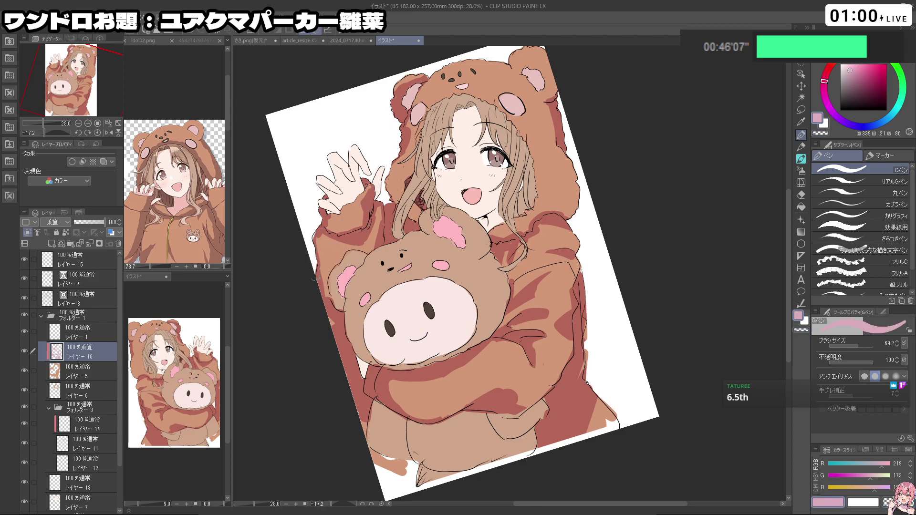
- Touch up the hood's shadow edge beside the far ear and along the crown, switching between pink and transparent colour
{"action": "key", "text": "shift+space"}
{"action": "left_click_drag", "start_coordinate": [350, 366], "coordinate": [389, 362]}
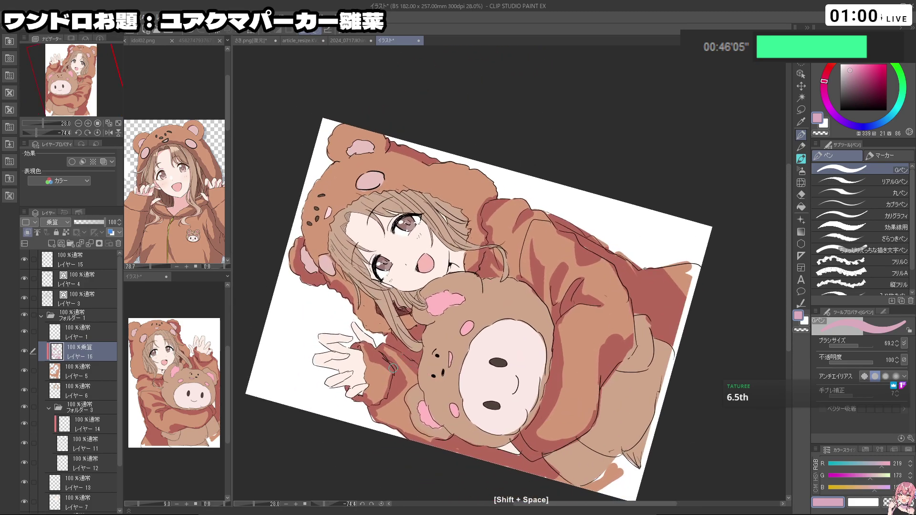
{"action": "key", "text": "shift+space"}
{"action": "mouse_move", "coordinate": [386, 358]}
{"action": "left_mouse_down"}
{"action": "mouse_move", "coordinate": [375, 286]}
{"action": "mouse_move", "coordinate": [410, 158]}
{"action": "left_mouse_up"}
{"action": "key", "text": "c"}
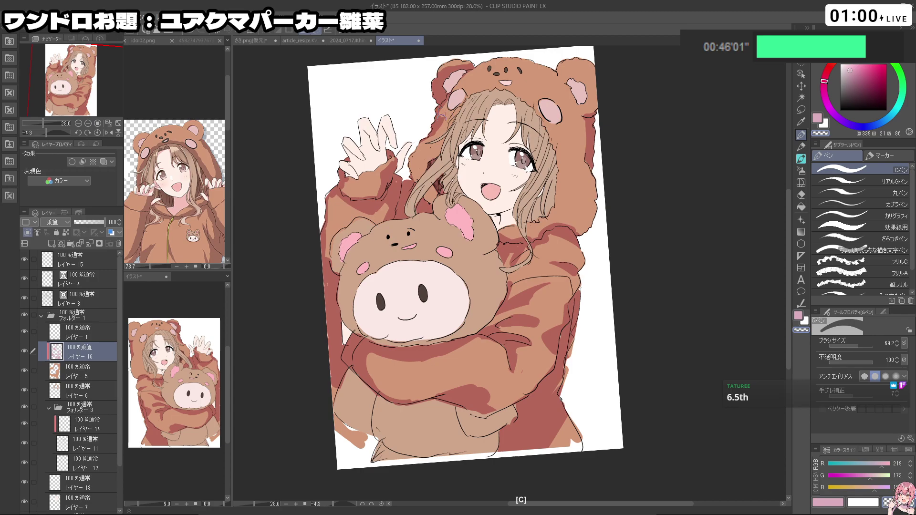
{"action": "key", "text": "c"}
{"action": "key", "text": "ctrl+z"}
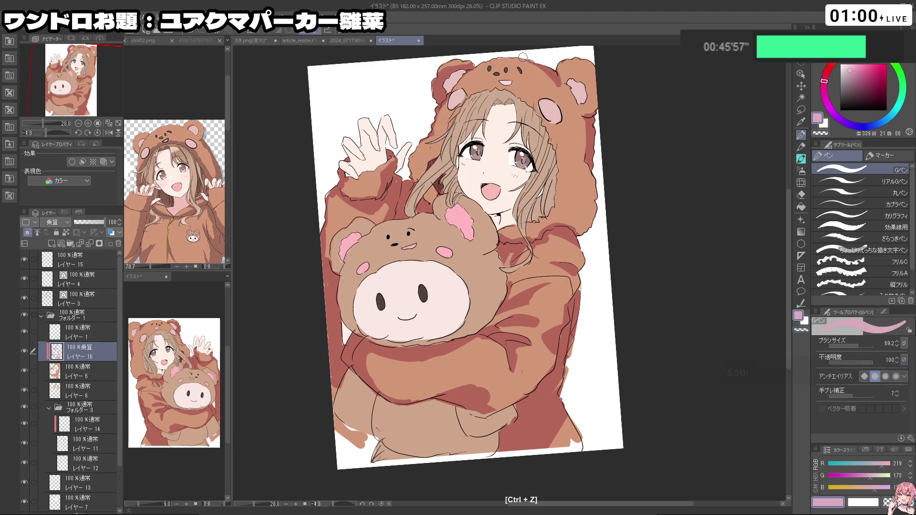
{"action": "key", "text": "c"}
{"action": "key", "text": "c"}
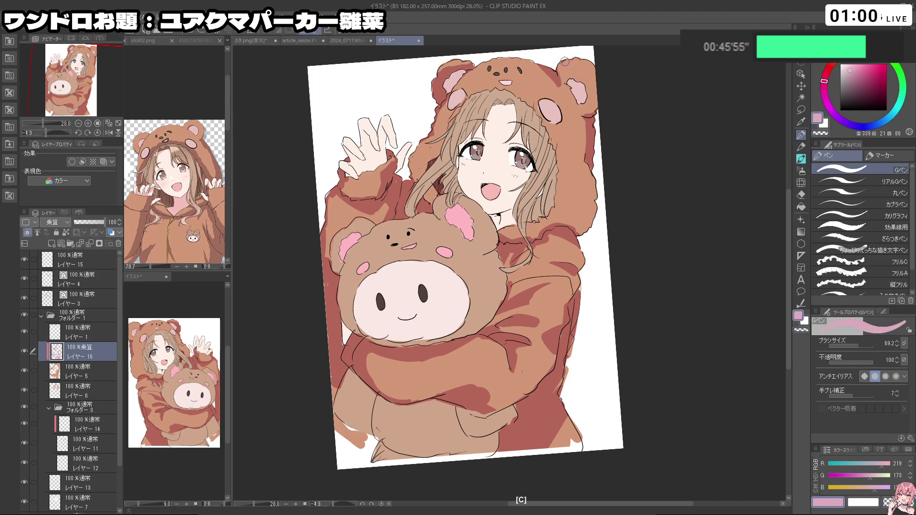
{"action": "key", "text": "ctrl+z"}
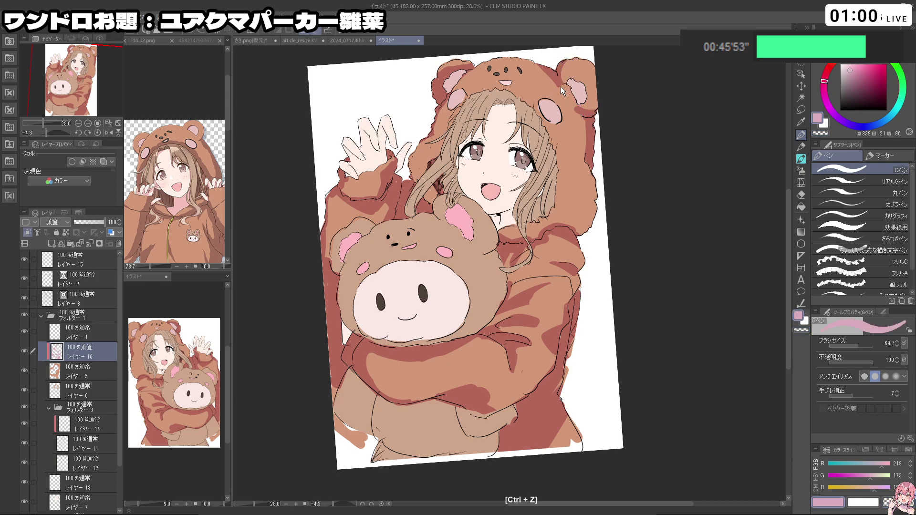
- Refine the shadow down the hood's side below the near ear to where it meets the shoulder
{"action": "key", "text": "shift+space"}
{"action": "left_click_drag", "start_coordinate": [585, 136], "coordinate": [565, 191]}
{"action": "key", "text": "ctrl+z"}
{"action": "key", "text": "shift+space"}
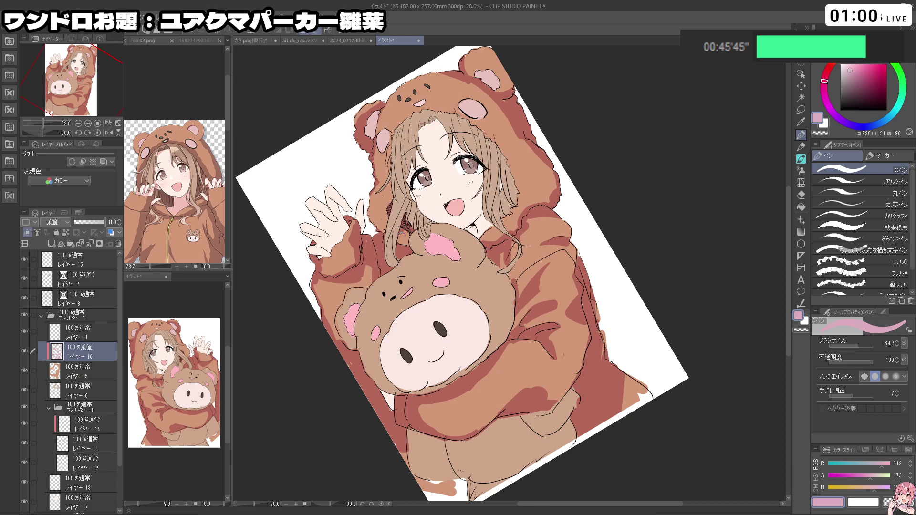
{"action": "key", "text": "shift+space"}
{"action": "left_click_drag", "start_coordinate": [412, 248], "coordinate": [485, 239]}
{"action": "key", "text": "c"}
{"action": "key", "text": "c"}
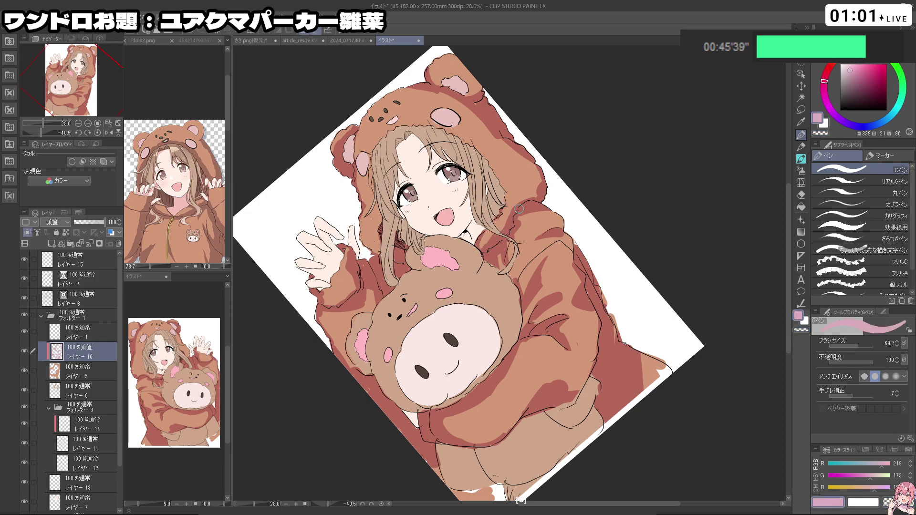
{"action": "key", "text": "shift+space"}
{"action": "left_click_drag", "start_coordinate": [519, 208], "coordinate": [490, 254]}
{"action": "left_click_drag", "start_coordinate": [510, 301], "coordinate": [551, 331]}
{"action": "key", "text": "shift+space"}
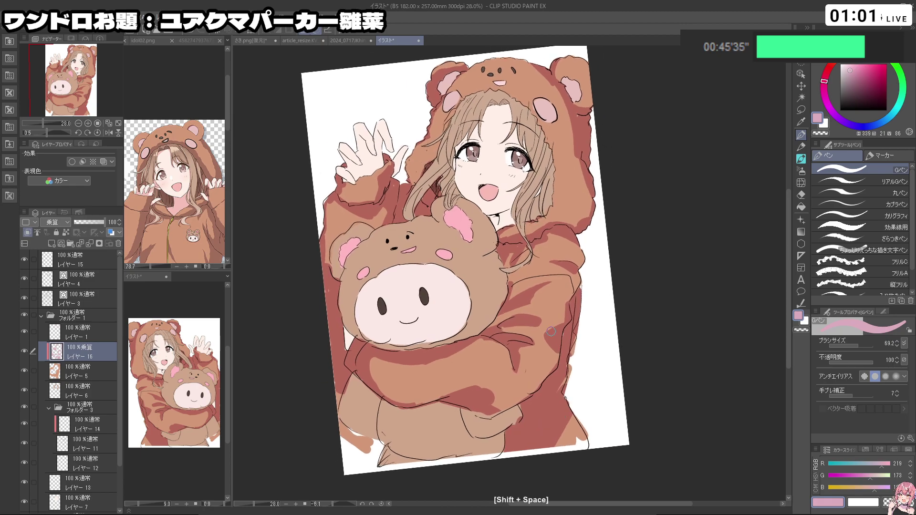
- Try extra shadow strokes along the hood's face opening and beside the near ear, and undo them
{"action": "left_click_drag", "start_coordinate": [444, 135], "coordinate": [428, 165]}
{"action": "key", "text": "ctrl+z"}
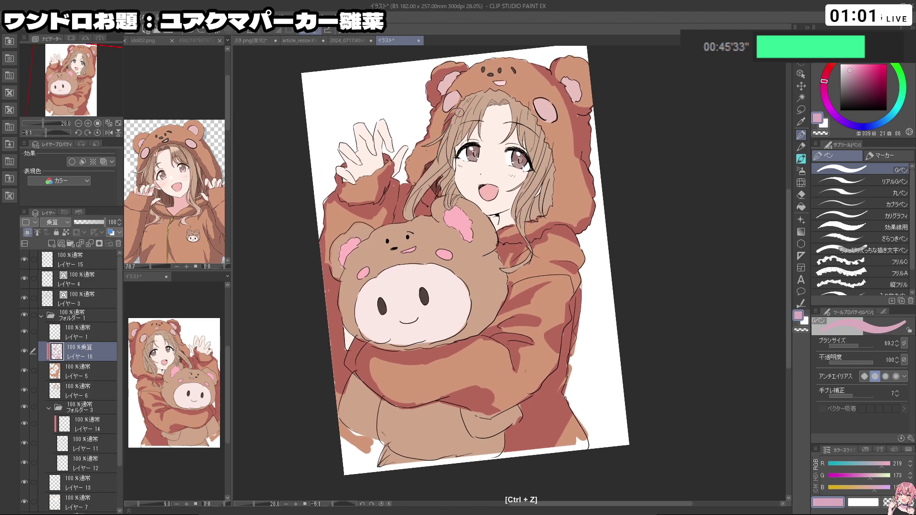
{"action": "key", "text": "shift+space"}
{"action": "mouse_move", "coordinate": [475, 60]}
{"action": "left_mouse_down"}
{"action": "mouse_move", "coordinate": [298, 233]}
{"action": "mouse_move", "coordinate": [319, 217]}
{"action": "mouse_move", "coordinate": [430, 229]}
{"action": "mouse_move", "coordinate": [529, 276]}
{"action": "left_mouse_up"}
{"action": "key", "text": "ctrl+z"}
{"action": "key", "text": "ctrl+z"}
{"action": "key", "text": "shift+space"}
{"action": "key", "text": "ctrl+z"}
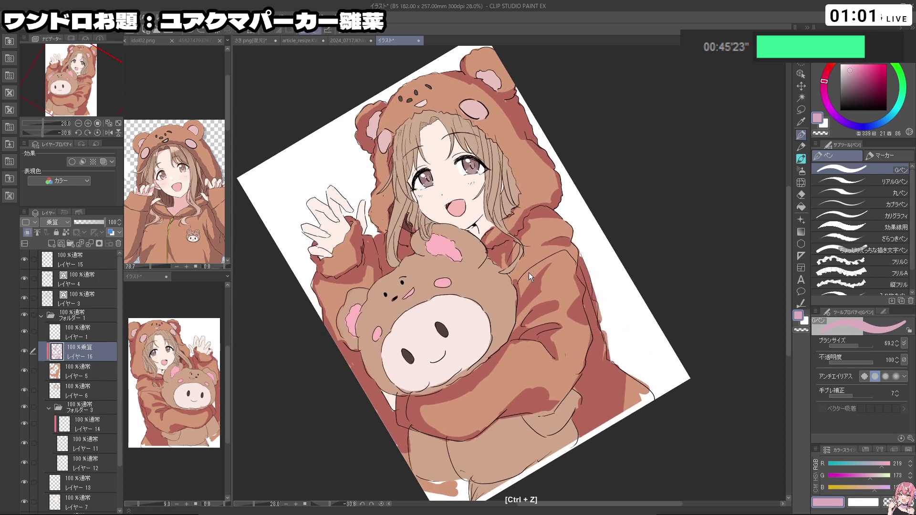
{"action": "mouse_move", "coordinate": [475, 86]}
{"action": "left_mouse_down"}
{"action": "mouse_move", "coordinate": [440, 77]}
{"action": "mouse_move", "coordinate": [473, 84]}
{"action": "left_mouse_up"}
{"action": "key", "text": "ctrl+z"}
{"action": "key", "text": "c"}
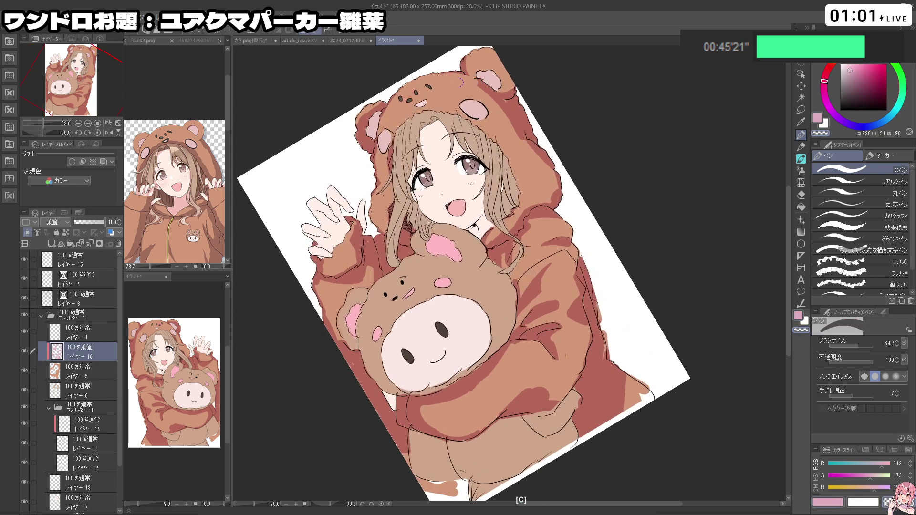
{"action": "key", "text": "c"}
- Adjust the shadow around the far ear with pink and transparent colour, undoing the unwanted strokes
{"action": "key", "text": "shift+space"}
{"action": "left_click_drag", "start_coordinate": [506, 119], "coordinate": [592, 197]}
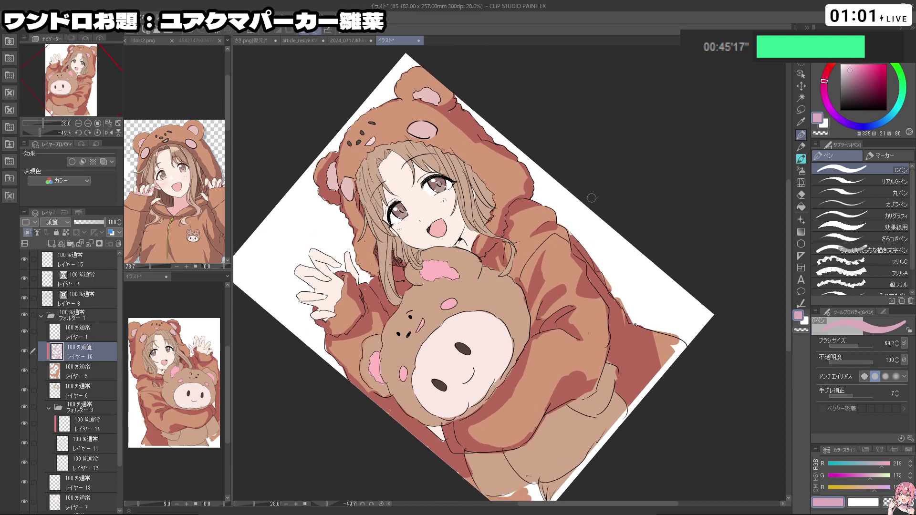
{"action": "key", "text": "c"}
{"action": "mouse_move", "coordinate": [322, 167]}
{"action": "left_mouse_down"}
{"action": "mouse_move", "coordinate": [335, 195]}
{"action": "mouse_move", "coordinate": [330, 155]}
{"action": "mouse_move", "coordinate": [338, 164]}
{"action": "mouse_move", "coordinate": [331, 191]}
{"action": "left_mouse_up"}
{"action": "key", "text": "ctrl+z"}
{"action": "key", "text": "ctrl+z"}
{"action": "key", "text": "c"}
{"action": "key", "text": "ctrl+z"}
{"action": "key", "text": "c"}
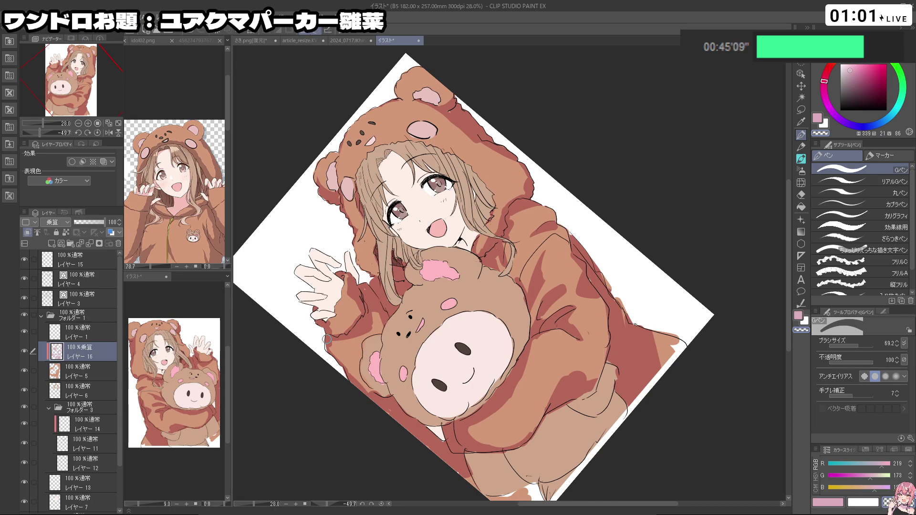
{"action": "key", "text": "c"}
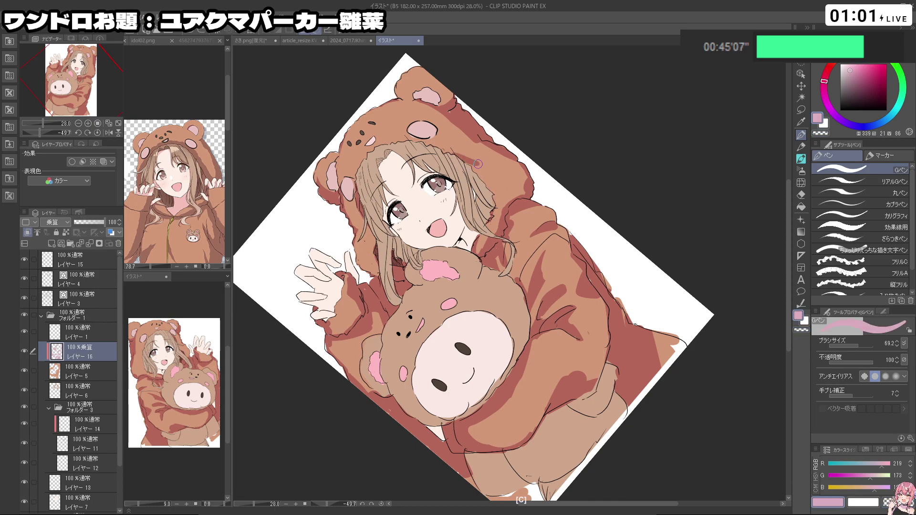
{"action": "left_click_drag", "start_coordinate": [444, 155], "coordinate": [575, 153]}
{"action": "key", "text": "ctrl+z"}
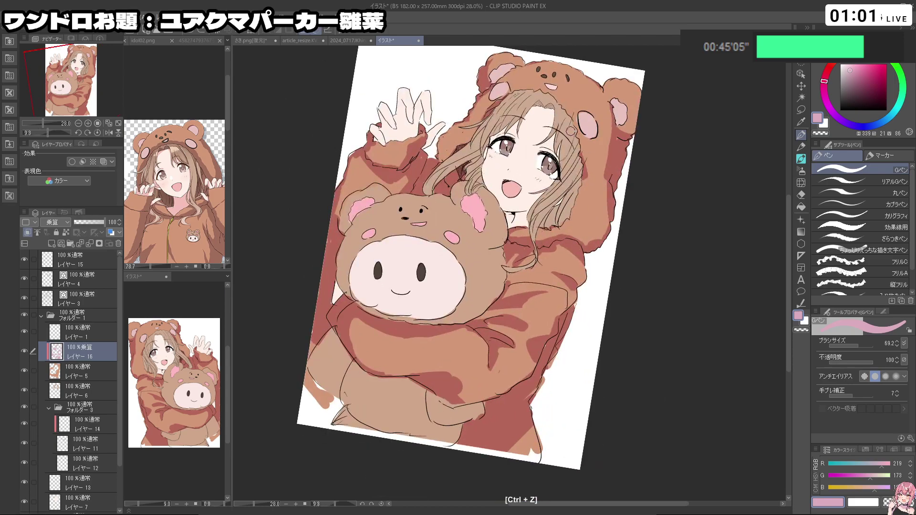
- Add a clipped multiply layer directly above Layer 6, which holds the hair colour
{"action": "left_click_drag", "start_coordinate": [579, 188], "coordinate": [561, 176]}
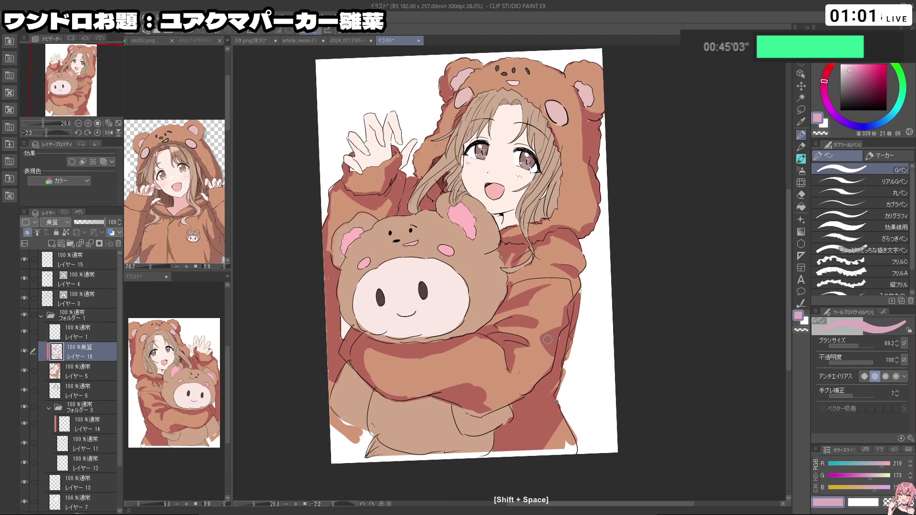
{"action": "left_click", "coordinate": [63, 386]}
{"action": "left_click", "coordinate": [51, 243]}
{"action": "left_click", "coordinate": [55, 222]}
{"action": "left_click", "coordinate": [50, 251]}
- Shade the hair beneath the hood's edge, from the parting above the forehead down to the side strands
{"action": "left_click_drag", "start_coordinate": [461, 167], "coordinate": [422, 311]}
{"action": "key", "text": "ctrl+z"}
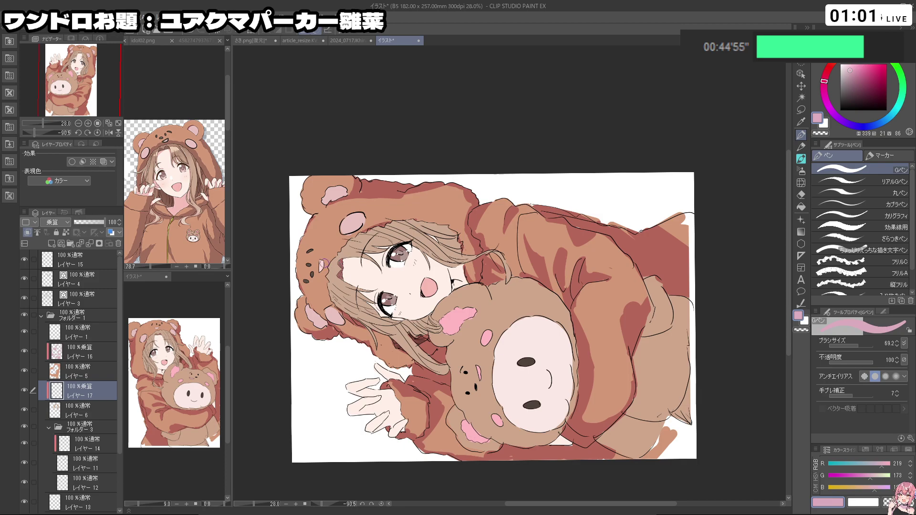
{"action": "left_click_drag", "start_coordinate": [336, 277], "coordinate": [344, 311]}
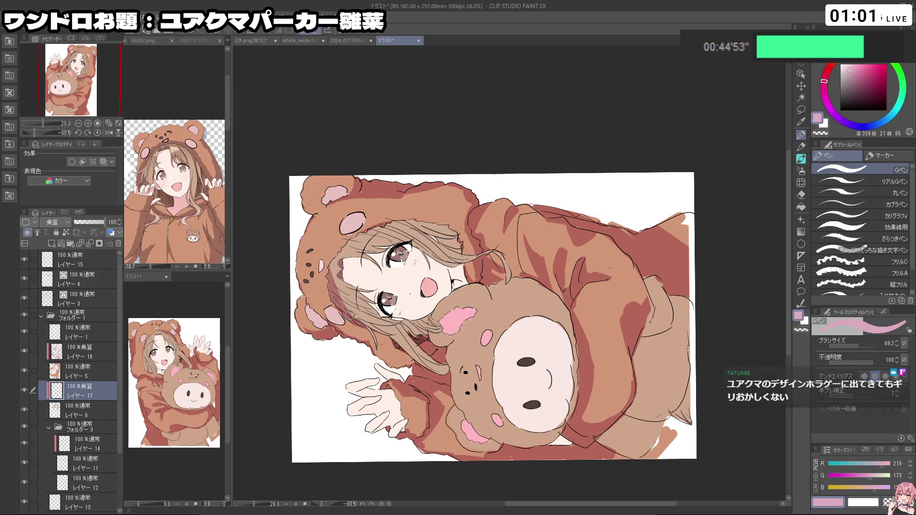
{"action": "mouse_move", "coordinate": [482, 366]}
{"action": "left_mouse_down"}
{"action": "mouse_move", "coordinate": [525, 281]}
{"action": "mouse_move", "coordinate": [491, 365]}
{"action": "mouse_move", "coordinate": [468, 359]}
{"action": "mouse_move", "coordinate": [554, 353]}
{"action": "left_mouse_up"}
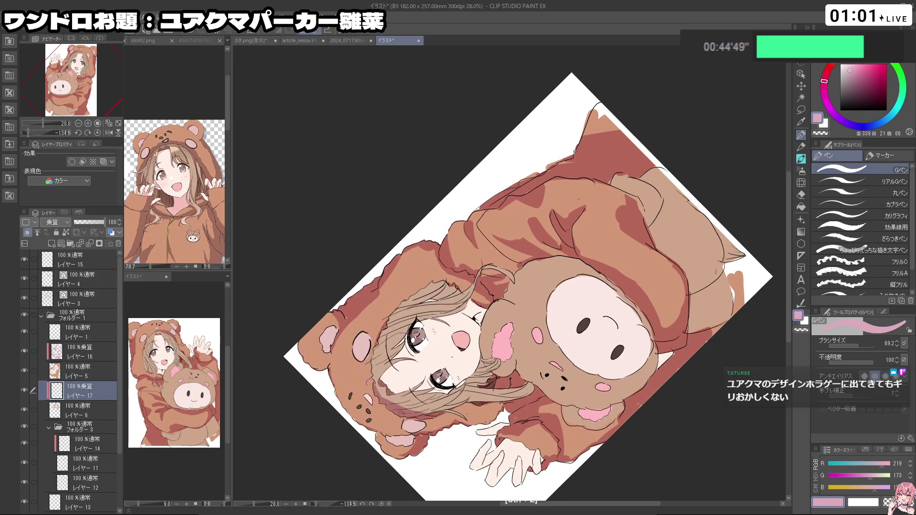
{"action": "left_click_drag", "start_coordinate": [601, 369], "coordinate": [501, 405]}
{"action": "key", "text": "ctrl+z"}
{"action": "key", "text": "ctrl+z"}
{"action": "mouse_move", "coordinate": [469, 171]}
{"action": "left_mouse_down"}
{"action": "mouse_move", "coordinate": [504, 212]}
{"action": "mouse_move", "coordinate": [480, 207]}
{"action": "mouse_move", "coordinate": [490, 223]}
{"action": "left_mouse_up"}
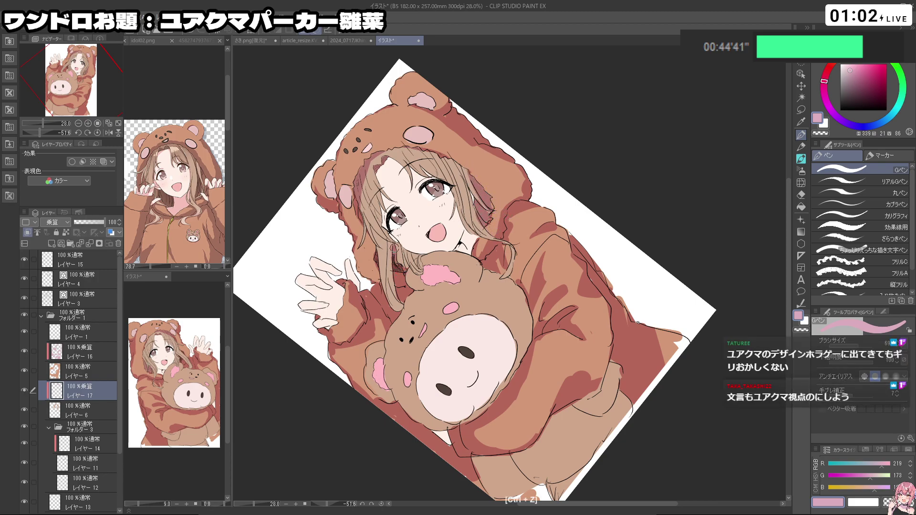
- Reduce the brush size to 33.3 and shade the hair tip where it meets the plush's ear
{"action": "key", "text": "shift+space"}
{"action": "left_click_drag", "start_coordinate": [491, 419], "coordinate": [431, 398]}
{"action": "key", "text": "ctrl+space"}
{"action": "mouse_move", "coordinate": [408, 207]}
{"action": "left_mouse_down"}
{"action": "mouse_move", "coordinate": [474, 208]}
{"action": "mouse_move", "coordinate": [423, 217]}
{"action": "left_mouse_up"}
{"action": "key", "text": "c"}
{"action": "key", "text": "ctrl+alt"}
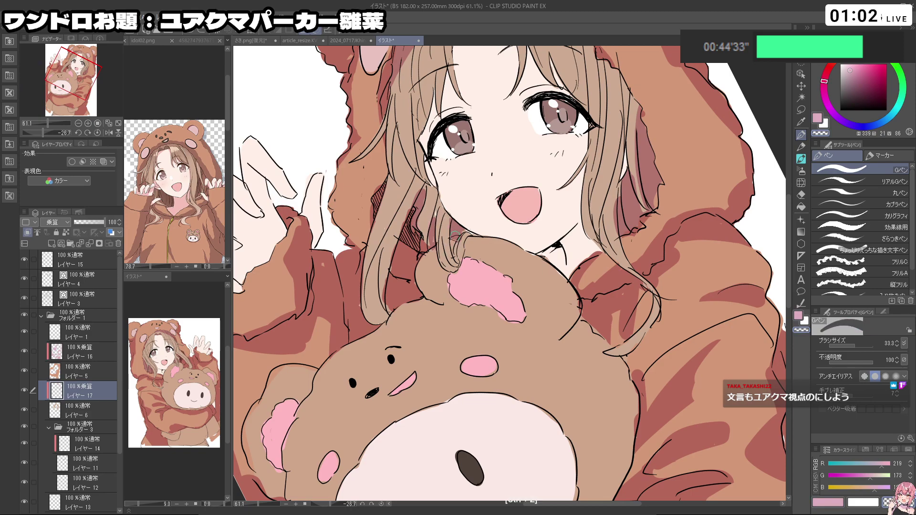
{"action": "key", "text": "c"}
{"action": "key", "text": "ctrl+z"}
{"action": "left_click_drag", "start_coordinate": [458, 237], "coordinate": [456, 253]}
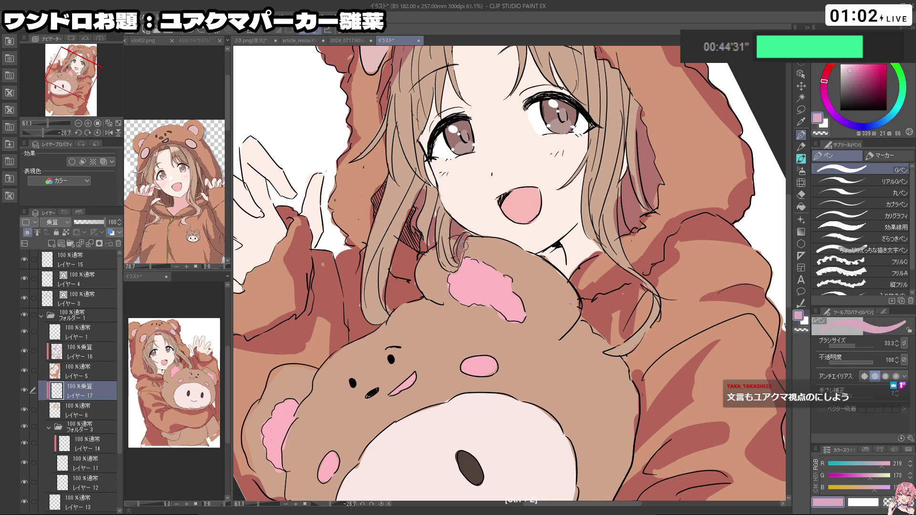
- Refine the hair shadow between the hood's edge and the cheek on the raised-hand side, alternating with transparent colour
{"action": "key", "text": "shift+space"}
{"action": "left_click_drag", "start_coordinate": [423, 188], "coordinate": [389, 257]}
{"action": "key", "text": "c"}
{"action": "key", "text": "c"}
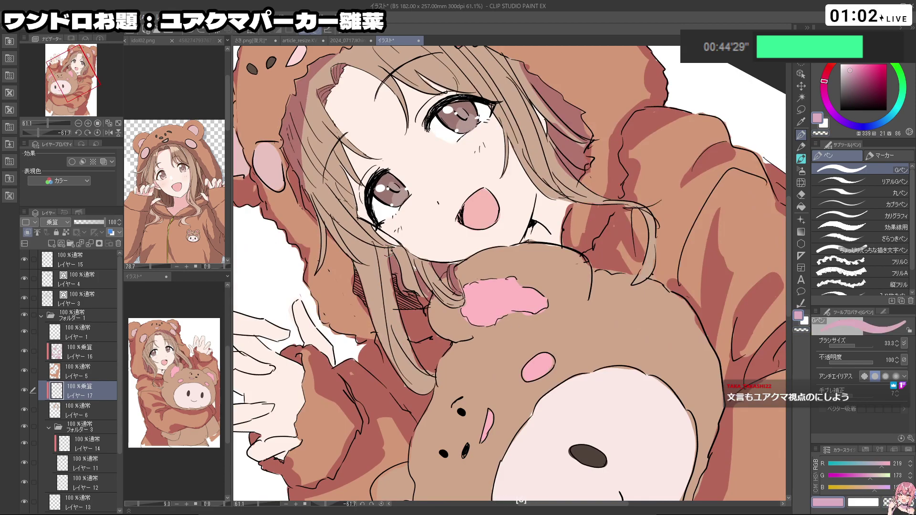
{"action": "key", "text": "c"}
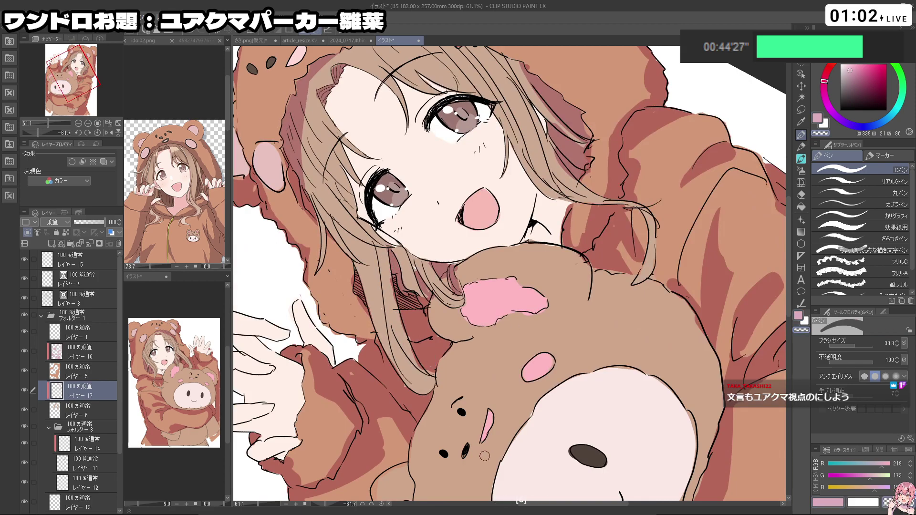
{"action": "key", "text": "shift+space"}
{"action": "mouse_move", "coordinate": [348, 228]}
{"action": "left_mouse_down"}
{"action": "mouse_move", "coordinate": [427, 119]}
{"action": "mouse_move", "coordinate": [431, 151]}
{"action": "left_mouse_up"}
{"action": "key", "text": "c"}
{"action": "key", "text": "ctrl+z"}
{"action": "mouse_move", "coordinate": [425, 119]}
{"action": "left_mouse_down"}
{"action": "mouse_move", "coordinate": [436, 181]}
{"action": "mouse_move", "coordinate": [438, 153]}
{"action": "mouse_move", "coordinate": [434, 180]}
{"action": "mouse_move", "coordinate": [417, 149]}
{"action": "mouse_move", "coordinate": [424, 158]}
{"action": "mouse_move", "coordinate": [368, 265]}
{"action": "mouse_move", "coordinate": [451, 397]}
{"action": "mouse_move", "coordinate": [395, 351]}
{"action": "mouse_move", "coordinate": [393, 218]}
{"action": "mouse_move", "coordinate": [407, 195]}
{"action": "left_mouse_up"}
{"action": "key", "text": "ctrl+z"}
{"action": "key", "text": "ctrl+z"}
- Reduce the brush size to 15.2 and paint fine shadow strokes in the hair beside the eye nearer the raised hand
{"action": "key", "text": "shift+space"}
{"action": "key", "text": "shift+space"}
{"action": "key", "text": "ctrl+space"}
{"action": "left_click_drag", "start_coordinate": [529, 305], "coordinate": [465, 199]}
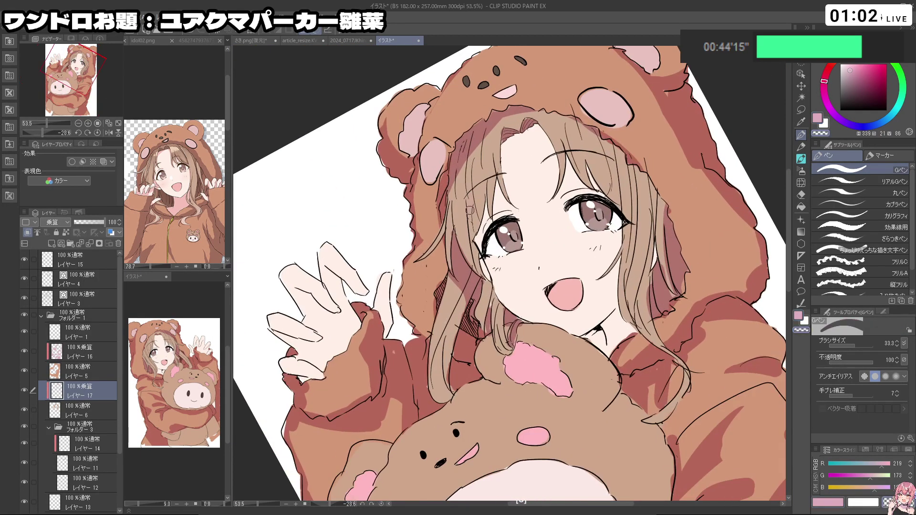
{"action": "key", "text": "ctrl+z"}
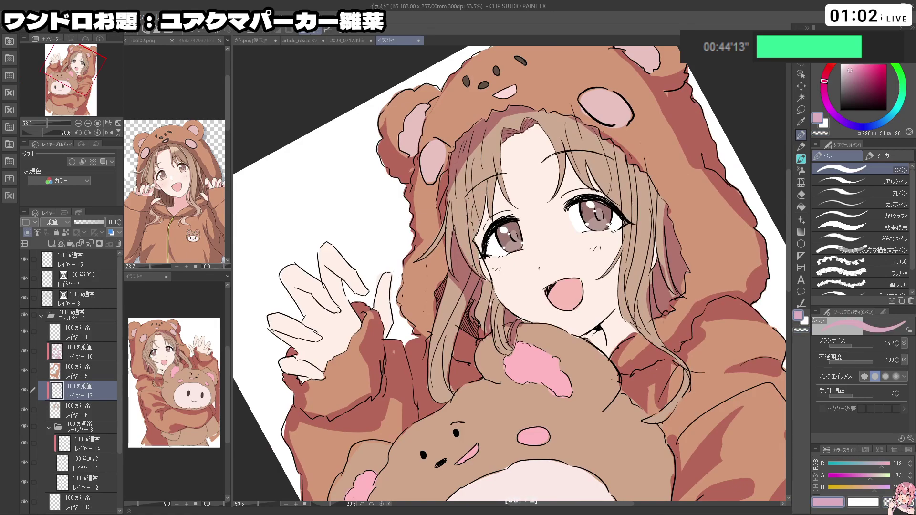
{"action": "left_click_drag", "start_coordinate": [474, 256], "coordinate": [481, 270]}
{"action": "key", "text": "shift+space"}
{"action": "mouse_move", "coordinate": [463, 229]}
{"action": "left_mouse_down"}
{"action": "mouse_move", "coordinate": [445, 307]}
{"action": "mouse_move", "coordinate": [592, 320]}
{"action": "mouse_move", "coordinate": [555, 328]}
{"action": "mouse_move", "coordinate": [580, 268]}
{"action": "mouse_move", "coordinate": [489, 199]}
{"action": "mouse_move", "coordinate": [476, 235]}
{"action": "left_mouse_up"}
{"action": "key", "text": "ctrl+z"}
{"action": "key", "text": "shift+space"}
{"action": "key", "text": "ctrl+z"}
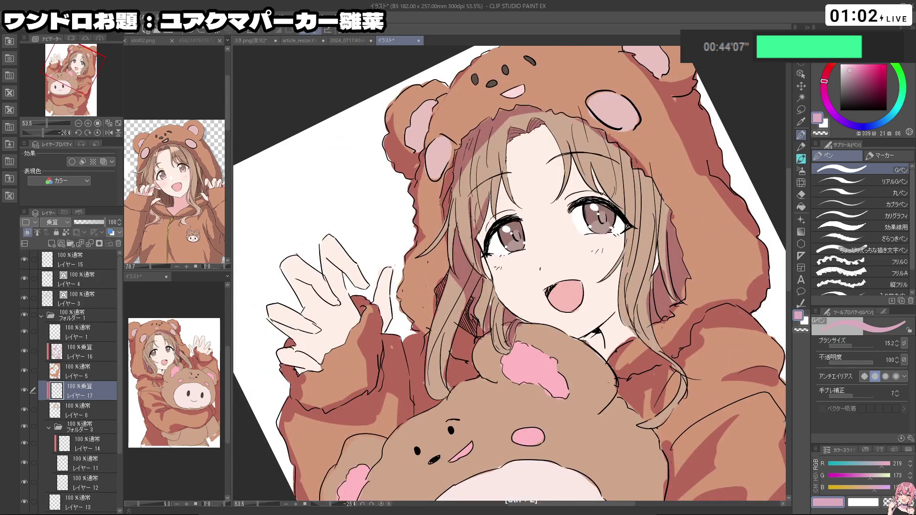
- Refine the fine hair shadows on the raised-hand side, alternating between the shadow colour and transparent colour
{"action": "key", "text": "ctrl+z"}
{"action": "left_click_drag", "start_coordinate": [456, 207], "coordinate": [454, 239]}
{"action": "left_click_drag", "start_coordinate": [518, 382], "coordinate": [416, 262]}
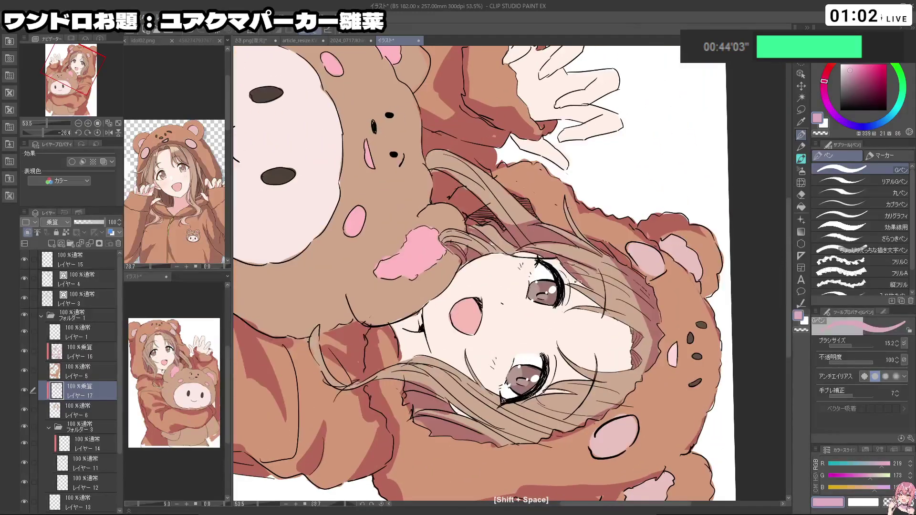
{"action": "key", "text": "shift+space"}
{"action": "left_click_drag", "start_coordinate": [594, 246], "coordinate": [496, 184]}
{"action": "key", "text": "c"}
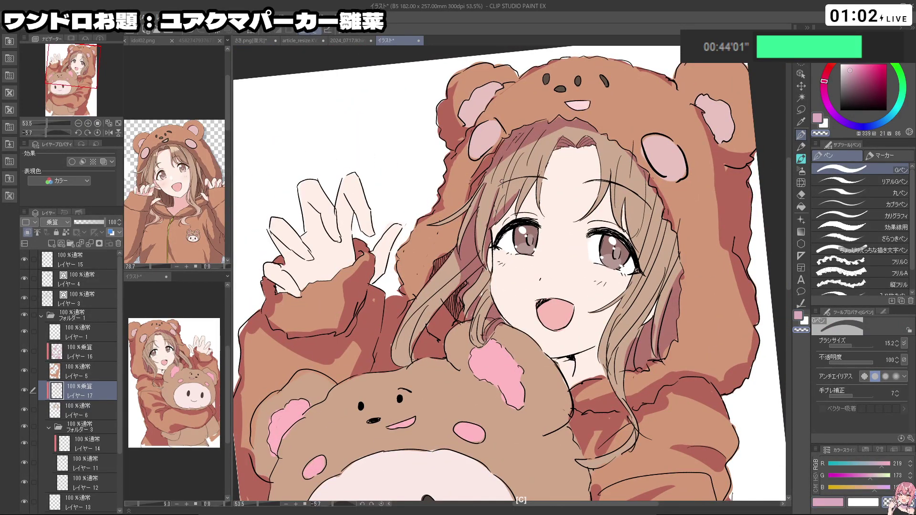
{"action": "key", "text": "c"}
{"action": "key", "text": "ctrl+z"}
- Try fine shadow strokes in the hair strands beside the eye farther from the raised hand
{"action": "key", "text": "shift+space"}
{"action": "mouse_move", "coordinate": [500, 197]}
{"action": "left_mouse_down"}
{"action": "mouse_move", "coordinate": [497, 214]}
{"action": "mouse_move", "coordinate": [452, 265]}
{"action": "mouse_move", "coordinate": [503, 214]}
{"action": "left_mouse_up"}
{"action": "left_click_drag", "start_coordinate": [625, 193], "coordinate": [621, 234]}
{"action": "key", "text": "ctrl+z"}
{"action": "mouse_move", "coordinate": [656, 207]}
{"action": "left_mouse_down"}
{"action": "mouse_move", "coordinate": [638, 268]}
{"action": "mouse_move", "coordinate": [642, 256]}
{"action": "left_mouse_up"}
{"action": "key", "text": "ctrl+z"}
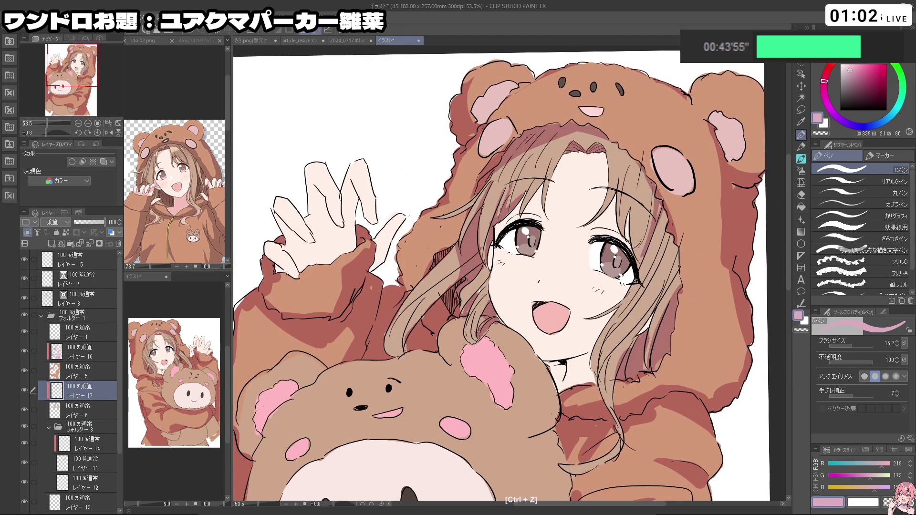
{"action": "left_click_drag", "start_coordinate": [662, 203], "coordinate": [670, 281]}
{"action": "key", "text": "ctrl+z"}
{"action": "left_click_drag", "start_coordinate": [672, 234], "coordinate": [674, 255]}
{"action": "key", "text": "shift+space"}
{"action": "mouse_move", "coordinate": [631, 370]}
{"action": "left_mouse_down"}
{"action": "mouse_move", "coordinate": [642, 354]}
{"action": "mouse_move", "coordinate": [580, 177]}
{"action": "mouse_move", "coordinate": [555, 163]}
{"action": "mouse_move", "coordinate": [459, 165]}
{"action": "left_mouse_up"}
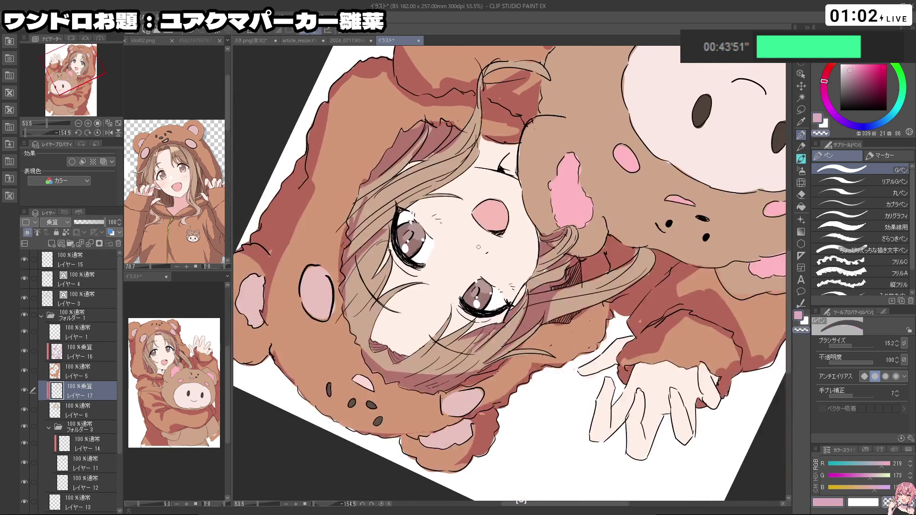
- Increase the brush size to 32.8 and paint the hood's cast shadow across the hair on the side away from the raised hand
{"action": "left_click", "coordinate": [857, 346]}
{"action": "key", "text": "ctrl+z"}
{"action": "mouse_move", "coordinate": [374, 186]}
{"action": "left_mouse_down"}
{"action": "mouse_move", "coordinate": [377, 381]}
{"action": "mouse_move", "coordinate": [352, 279]}
{"action": "mouse_move", "coordinate": [361, 189]}
{"action": "mouse_move", "coordinate": [661, 283]}
{"action": "left_mouse_up"}
{"action": "key", "text": "c"}
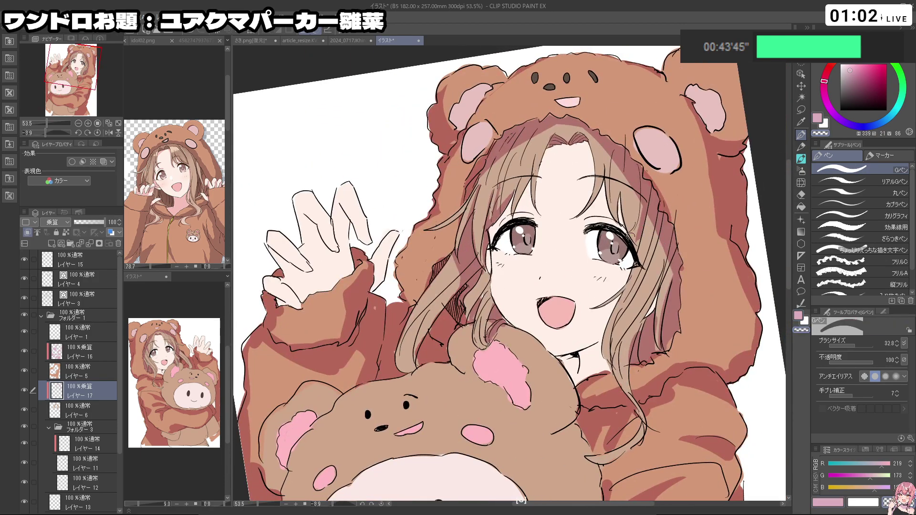
{"action": "key", "text": "c"}
{"action": "mouse_move", "coordinate": [614, 235]}
{"action": "left_mouse_down"}
{"action": "mouse_move", "coordinate": [556, 244]}
{"action": "mouse_move", "coordinate": [441, 222]}
{"action": "left_mouse_up"}
{"action": "mouse_move", "coordinate": [441, 222]}
{"action": "left_mouse_down"}
{"action": "mouse_move", "coordinate": [467, 232]}
{"action": "mouse_move", "coordinate": [427, 245]}
{"action": "left_mouse_up"}
{"action": "key", "text": "ctrl+z"}
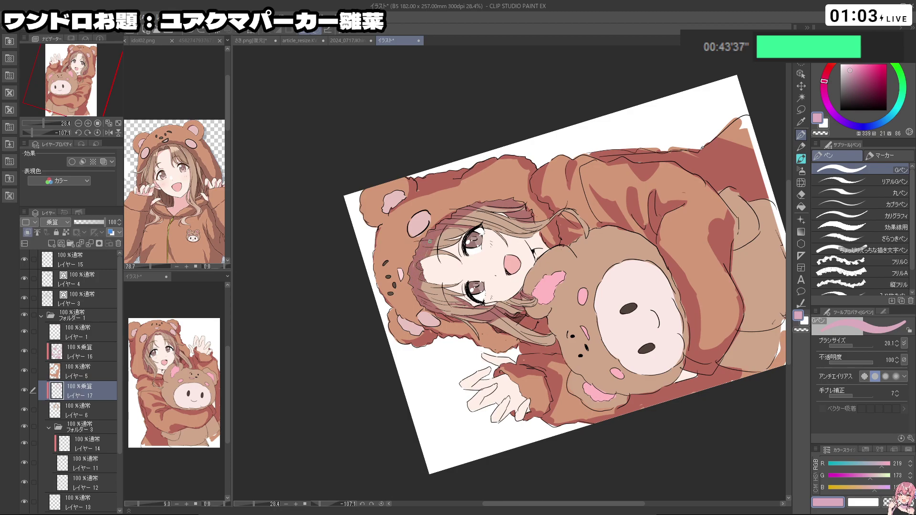
- Trim the hood's cast shadow on the hair with transparent colour, reducing the brush size to 15.8
{"action": "key", "text": "c"}
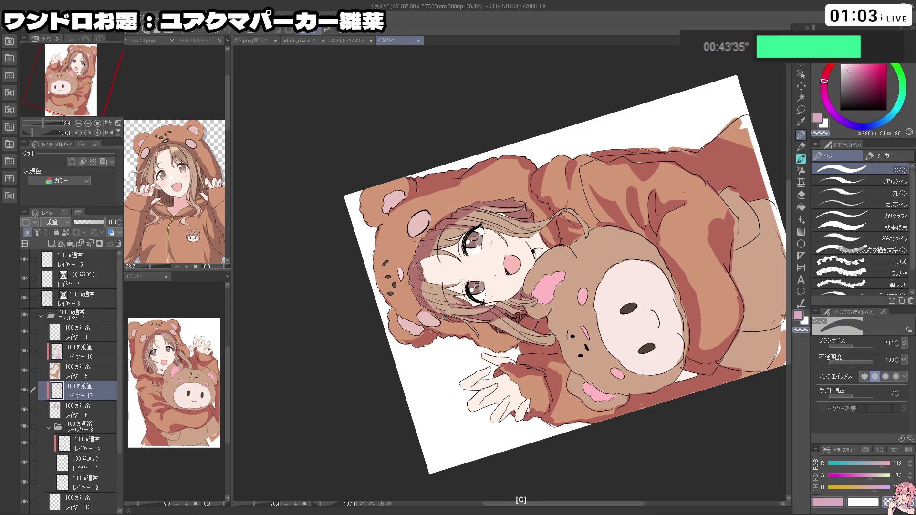
{"action": "left_click_drag", "start_coordinate": [426, 262], "coordinate": [434, 255]}
{"action": "mouse_move", "coordinate": [420, 290]}
{"action": "left_mouse_down"}
{"action": "mouse_move", "coordinate": [430, 307]}
{"action": "mouse_move", "coordinate": [424, 300]}
{"action": "mouse_move", "coordinate": [458, 271]}
{"action": "mouse_move", "coordinate": [478, 212]}
{"action": "mouse_move", "coordinate": [571, 279]}
{"action": "mouse_move", "coordinate": [540, 280]}
{"action": "left_mouse_up"}
{"action": "key", "text": "c"}
{"action": "key", "text": "c"}
{"action": "key", "text": "c"}
{"action": "left_click_drag", "start_coordinate": [539, 279], "coordinate": [535, 258]}
{"action": "mouse_move", "coordinate": [498, 219]}
{"action": "left_mouse_down"}
{"action": "mouse_move", "coordinate": [516, 219]}
{"action": "mouse_move", "coordinate": [495, 219]}
{"action": "mouse_move", "coordinate": [476, 299]}
{"action": "left_mouse_up"}
{"action": "key", "text": "ctrl+z"}
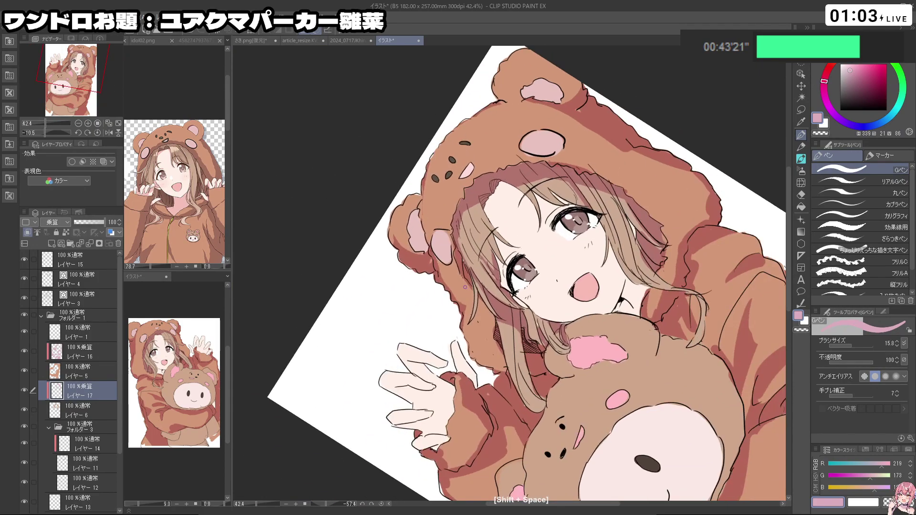
- Touch up the hair shadow beneath the hood and undo the unwanted strokes
{"action": "left_click_drag", "start_coordinate": [477, 428], "coordinate": [351, 415]}
{"action": "key", "text": "ctrl+z"}
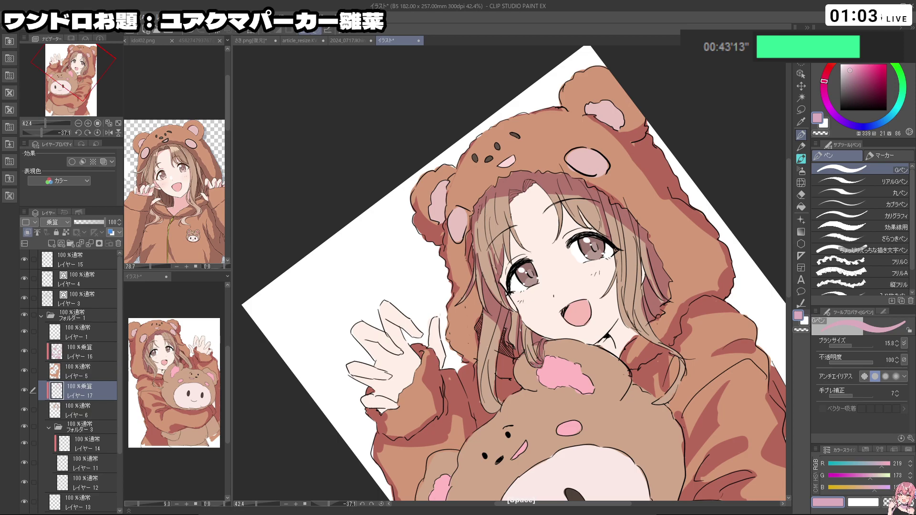
{"action": "left_click_drag", "start_coordinate": [693, 301], "coordinate": [778, 296]}
{"action": "key", "text": "ctrl+z"}
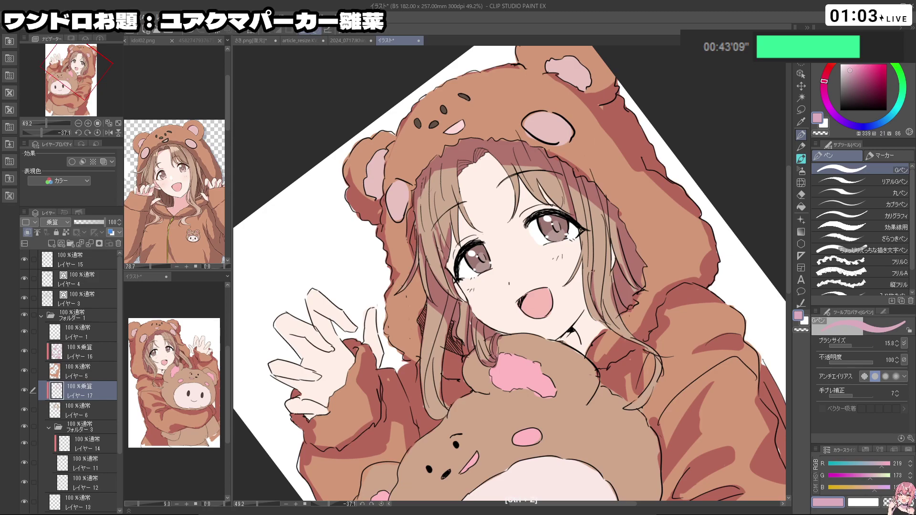
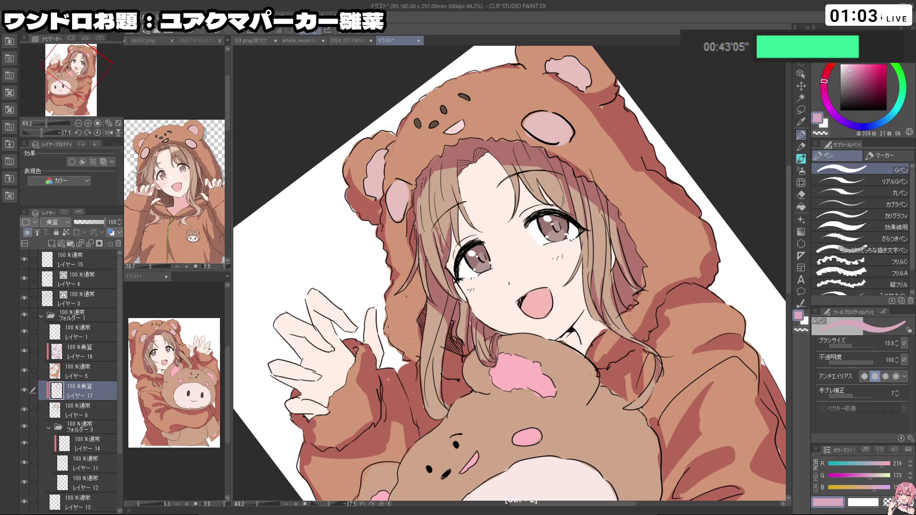
{"action": "left_click_drag", "start_coordinate": [622, 230], "coordinate": [542, 239]}
{"action": "left_click_drag", "start_coordinate": [563, 296], "coordinate": [508, 253]}
{"action": "left_click_drag", "start_coordinate": [477, 329], "coordinate": [494, 413]}
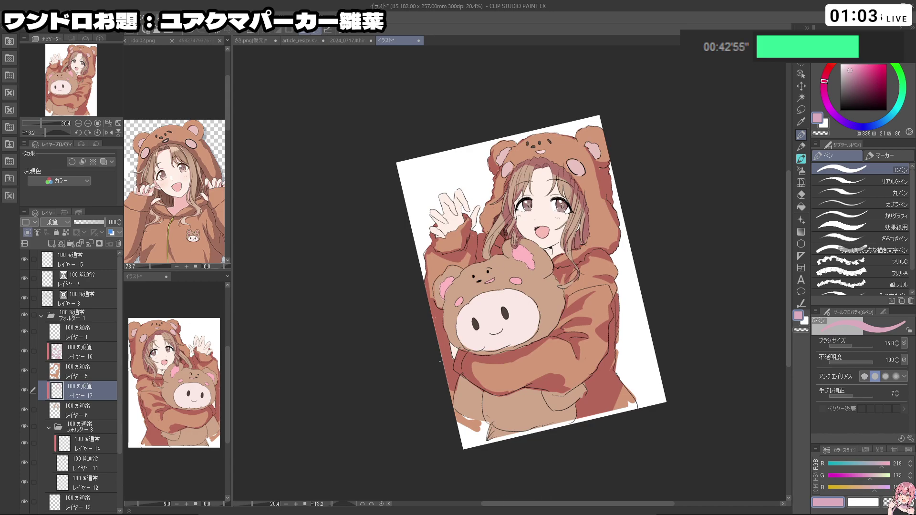
- On the hair's base colour layer (レイヤー 6), touch up the strands along the cheek and sample the tan hair colour
{"action": "scroll", "coordinate": [520, 223], "scroll_direction": "up", "scroll_amount": 8}
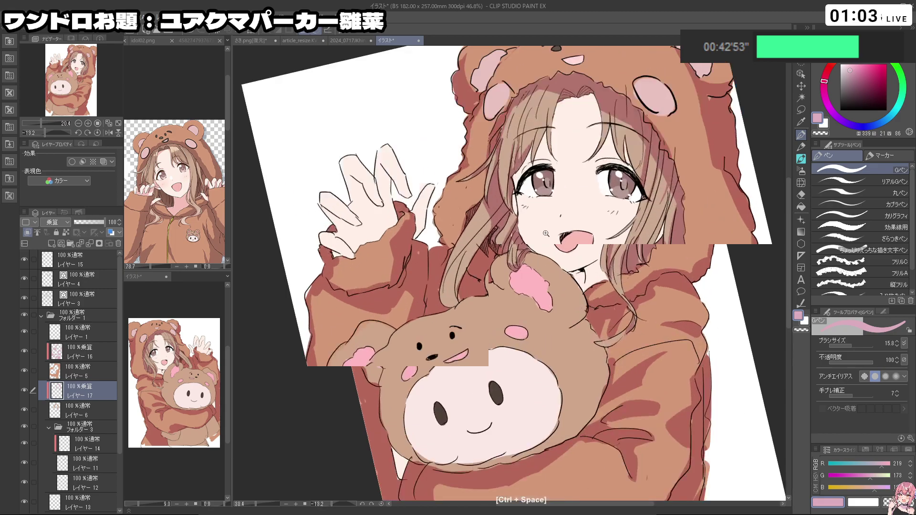
{"action": "key", "text": "ctrl+z"}
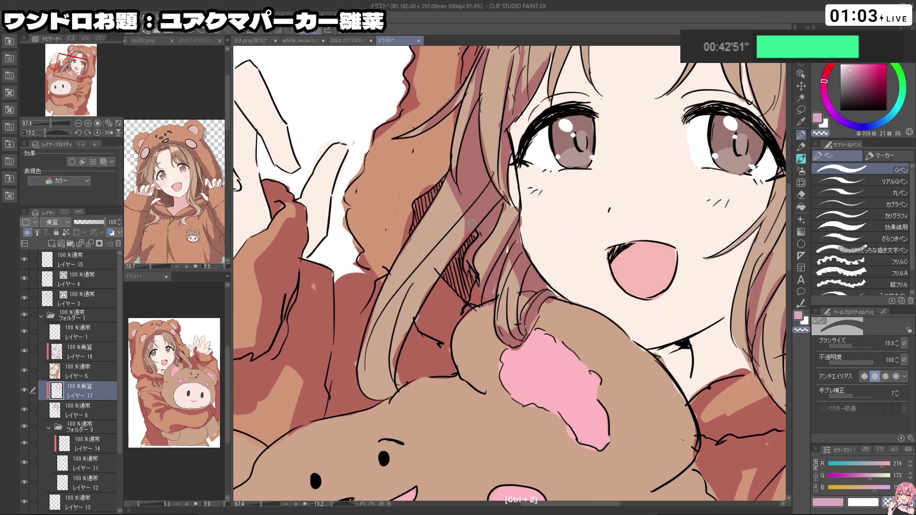
{"action": "left_click", "coordinate": [77, 410]}
{"action": "key", "text": "c"}
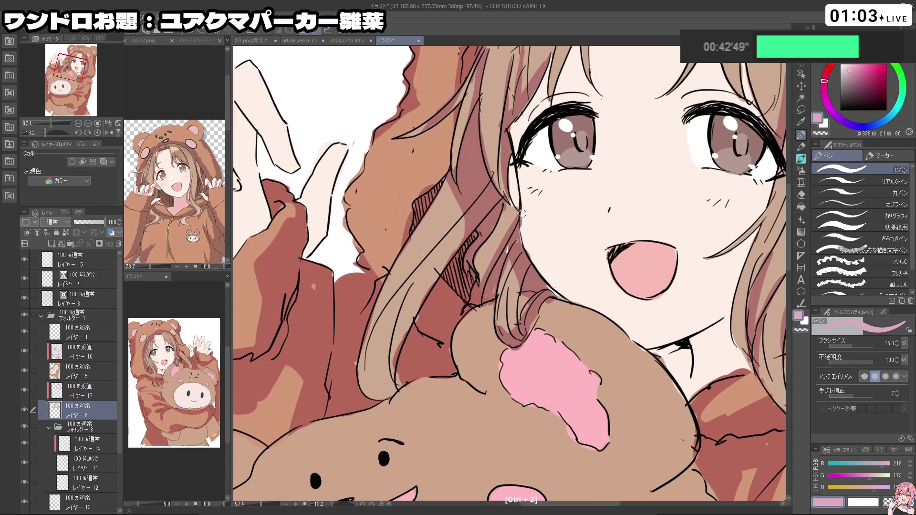
{"action": "key", "text": "c"}
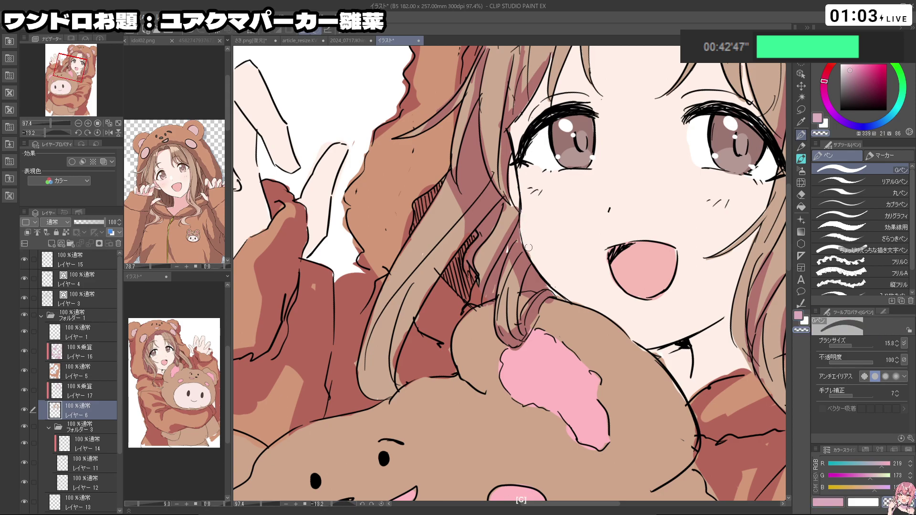
{"action": "left_click_drag", "start_coordinate": [638, 289], "coordinate": [523, 279]}
{"action": "left_click_drag", "start_coordinate": [522, 444], "coordinate": [639, 155]}
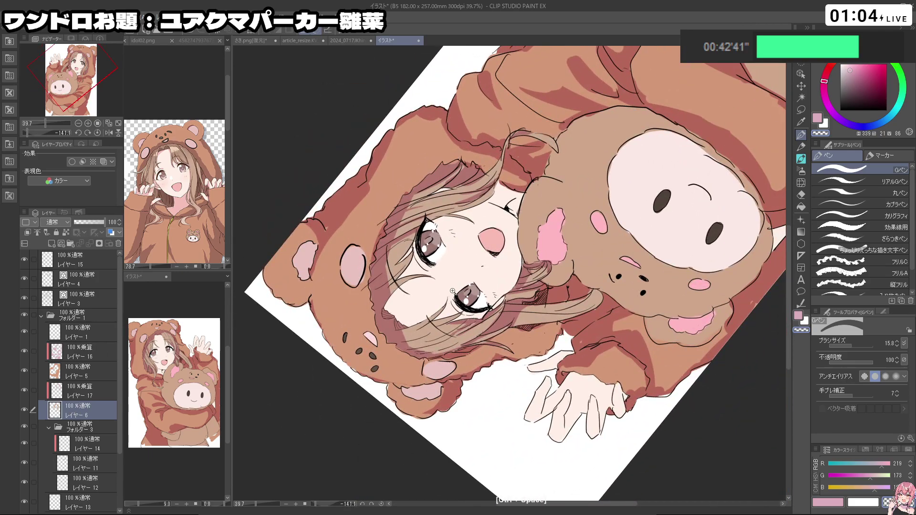
{"action": "scroll", "coordinate": [447, 289], "scroll_direction": "up", "scroll_amount": 4}
{"action": "left_click", "coordinate": [428, 365], "text": "alt"}
{"action": "key", "text": "ctrl+z"}
- Examine the shading of the whole illustration at several zoom levels and canvas rotations
{"action": "key", "text": "ctrl+space"}
{"action": "left_click_drag", "start_coordinate": [652, 264], "coordinate": [415, 343]}
{"action": "key", "text": "shift+space"}
{"action": "key", "text": "ctrl+space"}
{"action": "left_click_drag", "start_coordinate": [543, 305], "coordinate": [525, 259]}
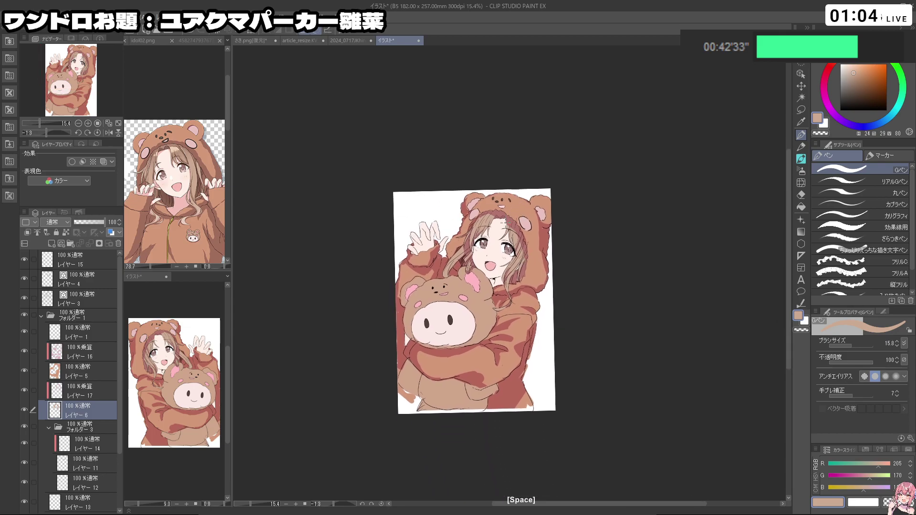
{"action": "left_click_drag", "start_coordinate": [584, 394], "coordinate": [641, 214]}
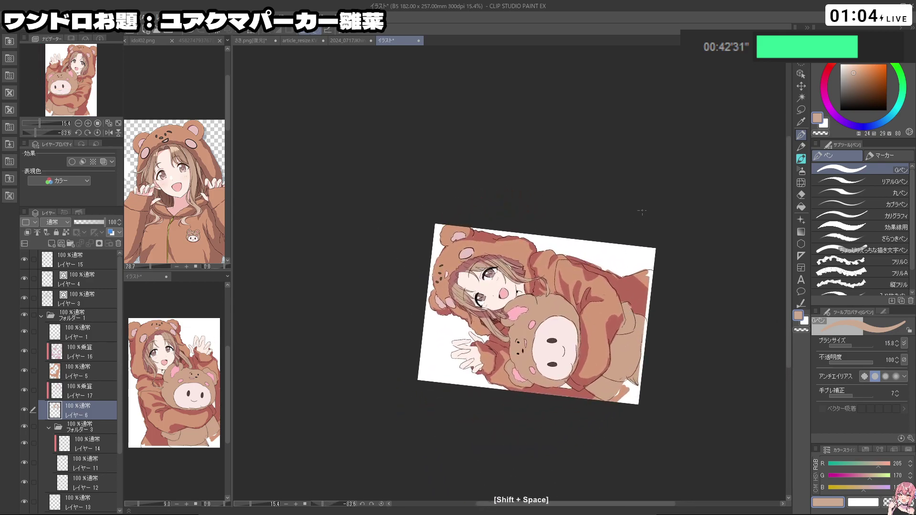
{"action": "left_click_drag", "start_coordinate": [616, 303], "coordinate": [469, 377]}
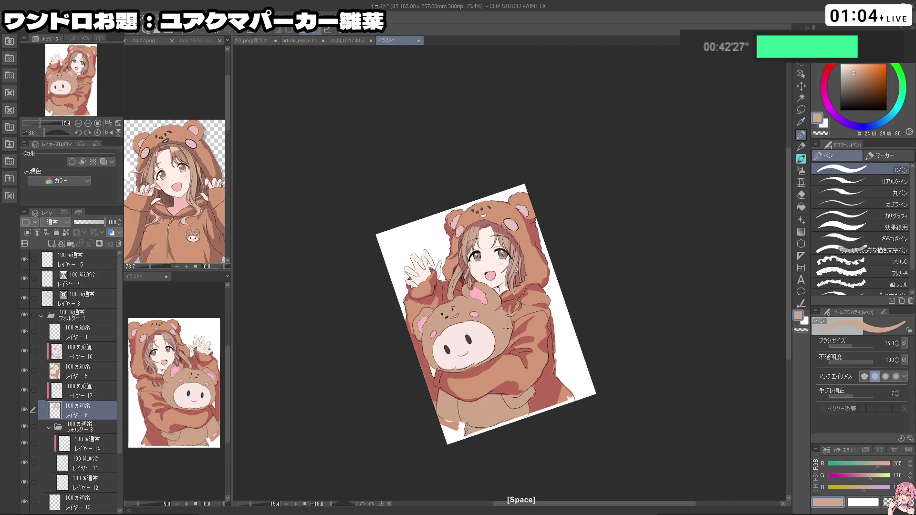
{"action": "left_click_drag", "start_coordinate": [522, 315], "coordinate": [567, 314]}
- Switch the hoodie shadow layer (レイヤー 16) to normal blending, sample its pink shadow colour, and restore multiply blending
{"action": "left_click", "coordinate": [82, 352]}
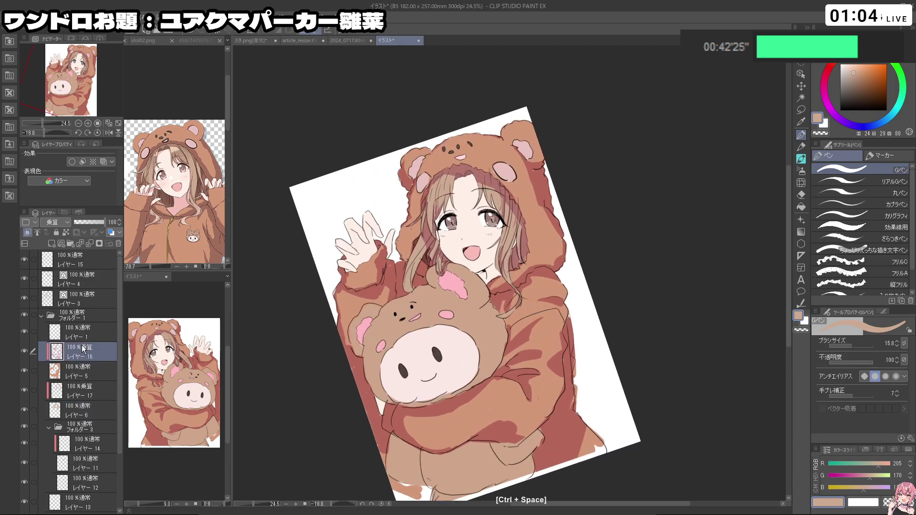
{"action": "left_click", "coordinate": [53, 222]}
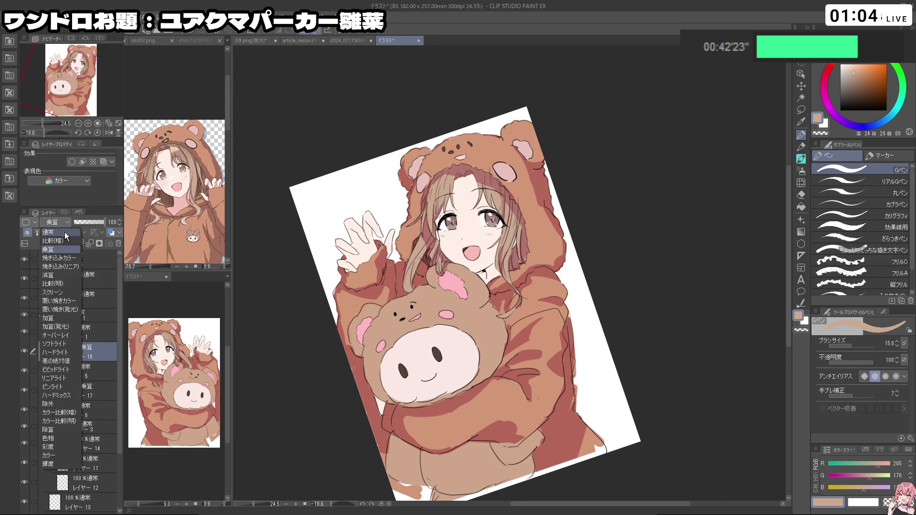
{"action": "left_click", "coordinate": [60, 234]}
{"action": "left_click_drag", "start_coordinate": [489, 227], "coordinate": [501, 227]}
{"action": "left_click_drag", "start_coordinate": [578, 219], "coordinate": [611, 219]}
{"action": "left_click", "coordinate": [566, 260], "text": "alt"}
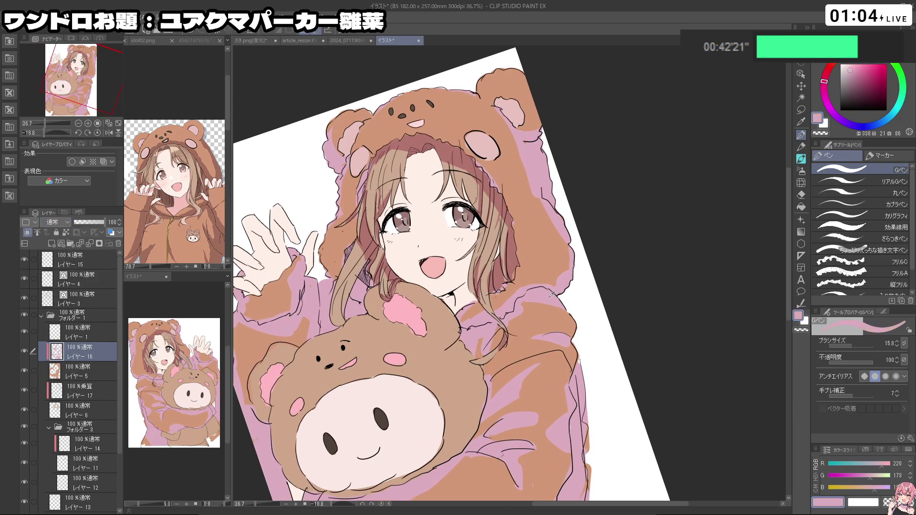
{"action": "left_click", "coordinate": [58, 222]}
{"action": "left_click", "coordinate": [59, 252]}
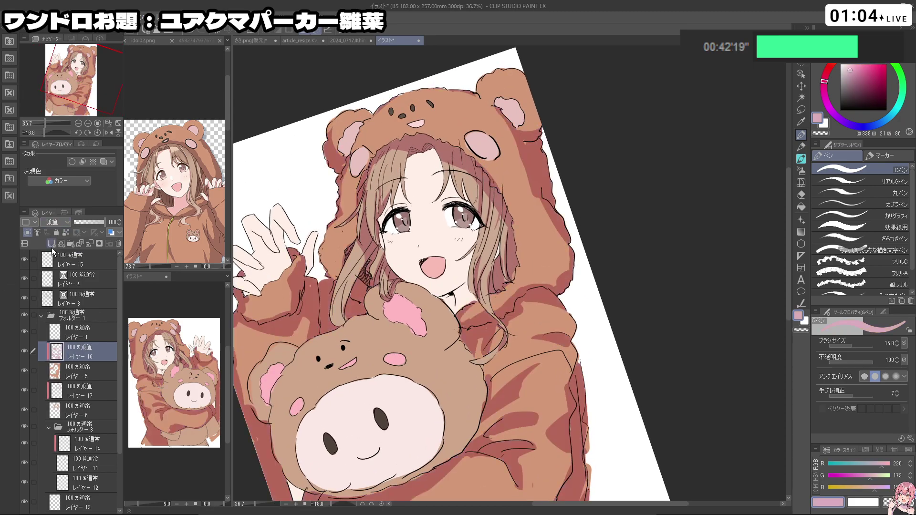
- Increase the brush size to 81.9 and try a broader shadow on the hoodie's shoulder beneath the hood
{"action": "mouse_move", "coordinate": [496, 318]}
{"action": "left_mouse_down"}
{"action": "mouse_move", "coordinate": [510, 319]}
{"action": "mouse_move", "coordinate": [507, 341]}
{"action": "left_mouse_up"}
{"action": "key", "text": "ctrl+z"}
{"action": "mouse_move", "coordinate": [545, 302]}
{"action": "left_mouse_down"}
{"action": "mouse_move", "coordinate": [494, 329]}
{"action": "mouse_move", "coordinate": [591, 318]}
{"action": "mouse_move", "coordinate": [513, 320]}
{"action": "mouse_move", "coordinate": [561, 273]}
{"action": "left_mouse_up"}
{"action": "key", "text": "ctrl+z"}
{"action": "mouse_move", "coordinate": [586, 245]}
{"action": "left_mouse_down"}
{"action": "mouse_move", "coordinate": [556, 258]}
{"action": "mouse_move", "coordinate": [572, 263]}
{"action": "mouse_move", "coordinate": [563, 310]}
{"action": "mouse_move", "coordinate": [573, 239]}
{"action": "mouse_move", "coordinate": [621, 298]}
{"action": "mouse_move", "coordinate": [609, 332]}
{"action": "mouse_move", "coordinate": [553, 344]}
{"action": "mouse_move", "coordinate": [495, 334]}
{"action": "left_mouse_up"}
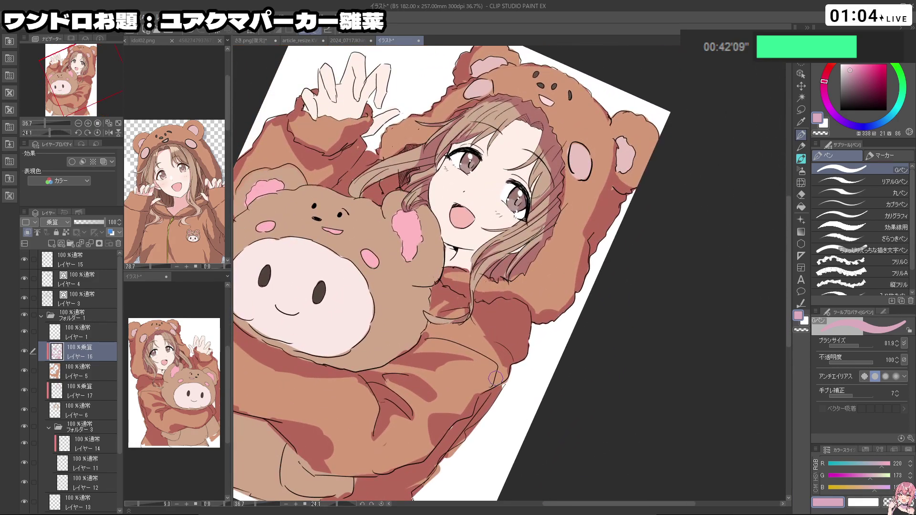
{"action": "key", "text": "ctrl+z"}
{"action": "key", "text": "shift+space"}
{"action": "left_click_drag", "start_coordinate": [425, 432], "coordinate": [658, 179]}
{"action": "key", "text": "shift+space"}
{"action": "mouse_move", "coordinate": [632, 229]}
{"action": "left_mouse_down"}
{"action": "mouse_move", "coordinate": [615, 251]}
{"action": "mouse_move", "coordinate": [599, 236]}
{"action": "left_mouse_up"}
- Try reshaping the shoulder shadow with transparent colour and undo the recent strokes
{"action": "key", "text": "c"}
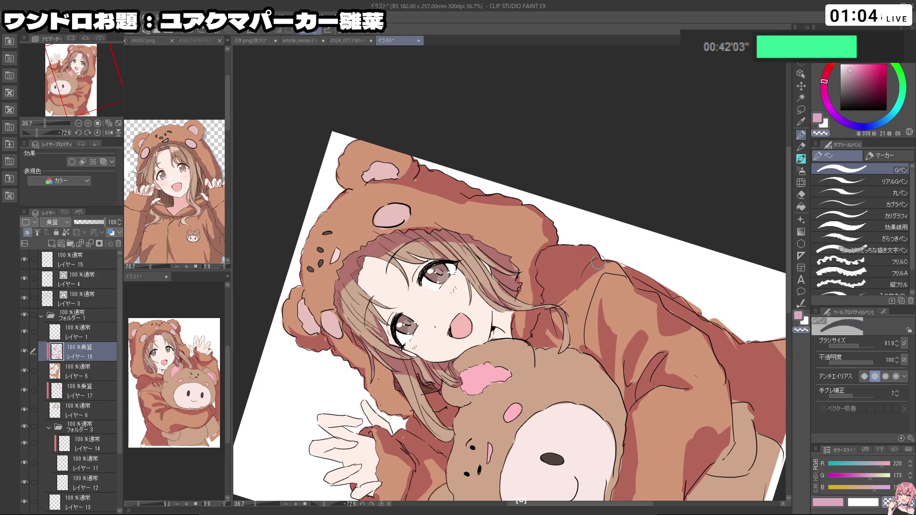
{"action": "left_click_drag", "start_coordinate": [566, 302], "coordinate": [593, 425]}
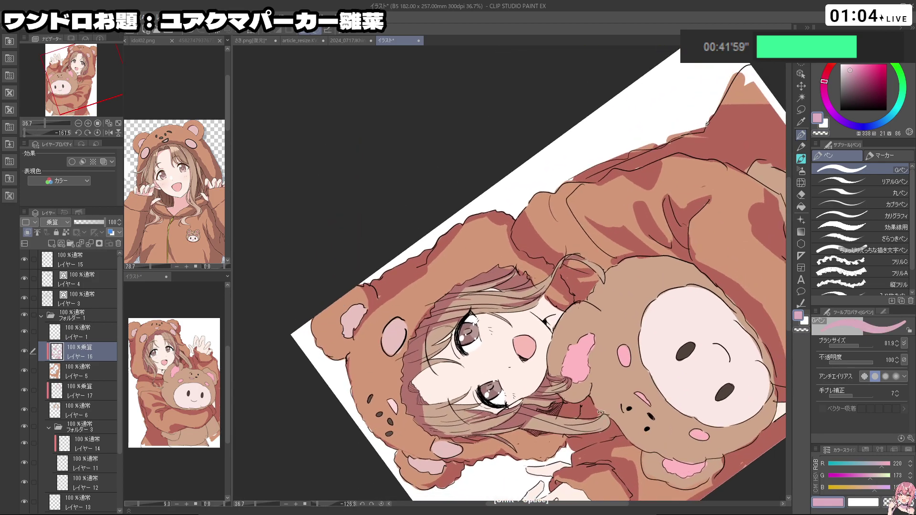
{"action": "key", "text": "ctrl+z"}
{"action": "key", "text": "ctrl+z"}
{"action": "left_click_drag", "start_coordinate": [515, 211], "coordinate": [564, 240]}
{"action": "key", "text": "ctrl+z"}
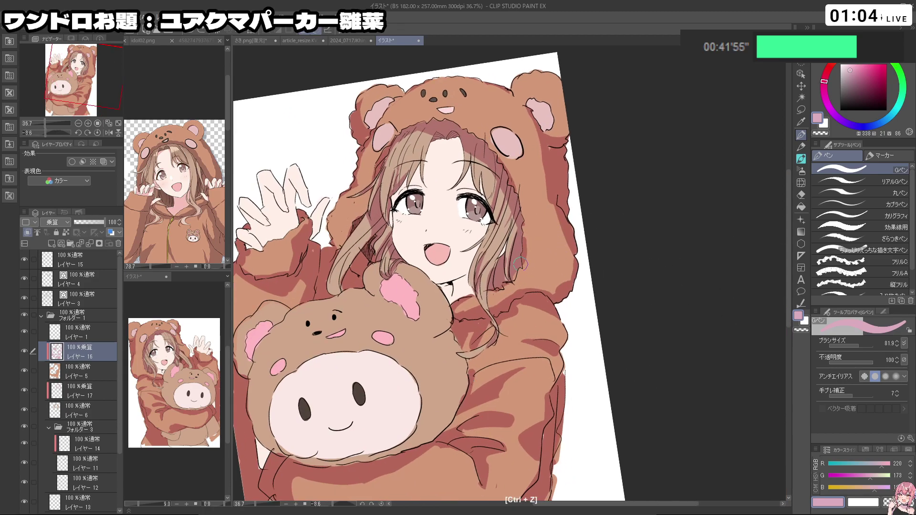
- Add a new clipped layer above the plush's colour folder (フォルダー 2) and set its blending mode to multiply
{"action": "left_click_drag", "start_coordinate": [537, 318], "coordinate": [483, 296]}
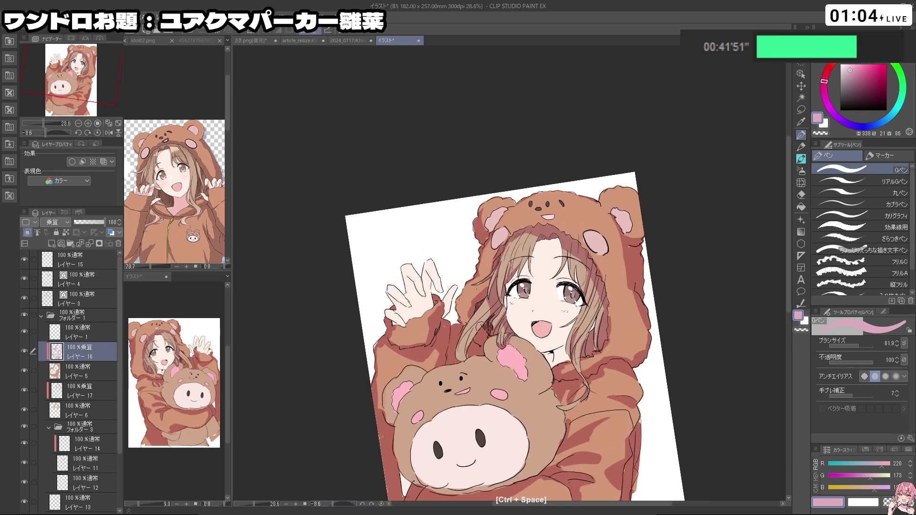
{"action": "left_click_drag", "start_coordinate": [439, 348], "coordinate": [419, 386]}
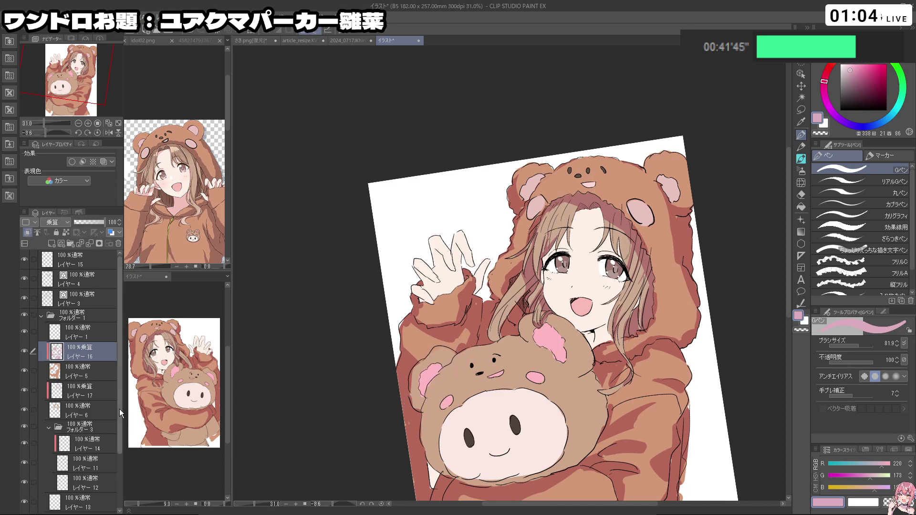
{"action": "left_click_drag", "start_coordinate": [119, 408], "coordinate": [127, 480]}
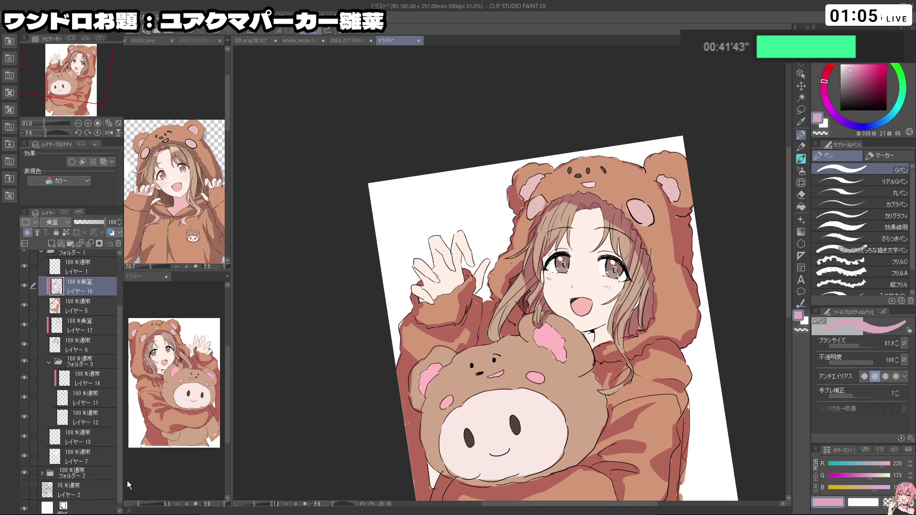
{"action": "left_click", "coordinate": [60, 473]}
{"action": "left_click", "coordinate": [51, 243]}
{"action": "left_click", "coordinate": [55, 222]}
{"action": "left_click", "coordinate": [60, 252]}
- Try a broad shadow across the upper part of the plush's pale face
{"action": "key", "text": "space"}
{"action": "scroll", "coordinate": [566, 305], "scroll_direction": "down", "scroll_amount": 5}
{"action": "left_click_drag", "start_coordinate": [565, 306], "coordinate": [554, 283]}
{"action": "key", "text": "ctrl+space"}
{"action": "mouse_move", "coordinate": [537, 301]}
{"action": "left_mouse_down"}
{"action": "mouse_move", "coordinate": [560, 301]}
{"action": "mouse_move", "coordinate": [548, 300]}
{"action": "left_mouse_up"}
{"action": "mouse_move", "coordinate": [490, 296]}
{"action": "left_mouse_down"}
{"action": "mouse_move", "coordinate": [537, 298]}
{"action": "mouse_move", "coordinate": [536, 310]}
{"action": "left_mouse_up"}
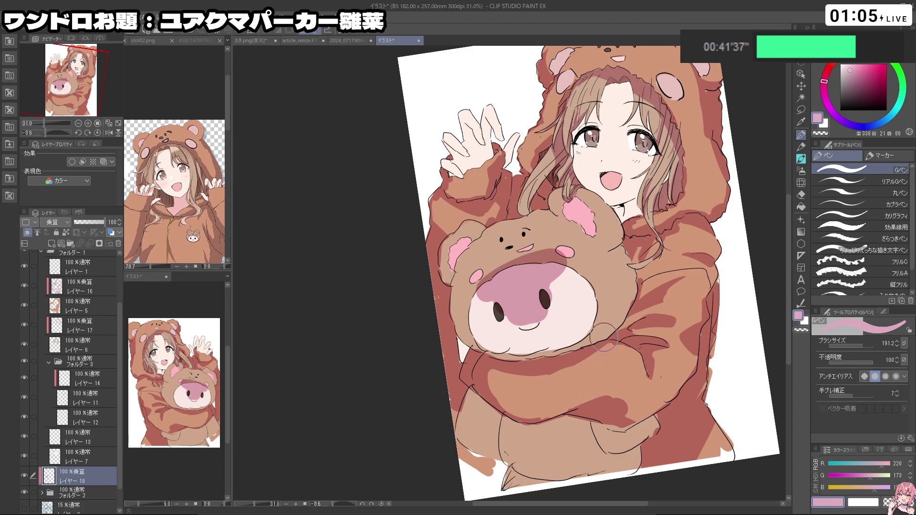
{"action": "key", "text": "ctrl+z"}
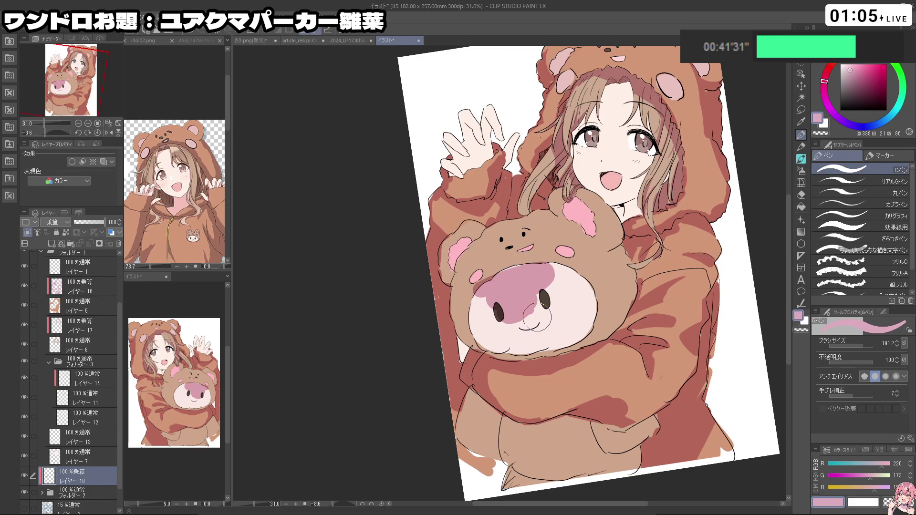
{"action": "key", "text": "ctrl+z"}
{"action": "key", "text": "ctrl+z"}
- Shade the plush's head on the side nearest the hugging arm and its body beneath the sleeve at brush size 191.2
{"action": "mouse_move", "coordinate": [614, 254]}
{"action": "left_mouse_down"}
{"action": "mouse_move", "coordinate": [600, 332]}
{"action": "mouse_move", "coordinate": [608, 343]}
{"action": "left_mouse_up"}
{"action": "mouse_move", "coordinate": [513, 416]}
{"action": "left_mouse_down"}
{"action": "mouse_move", "coordinate": [621, 456]}
{"action": "mouse_move", "coordinate": [574, 425]}
{"action": "mouse_move", "coordinate": [600, 426]}
{"action": "left_mouse_up"}
{"action": "key", "text": "ctrl+z"}
{"action": "key", "text": "space"}
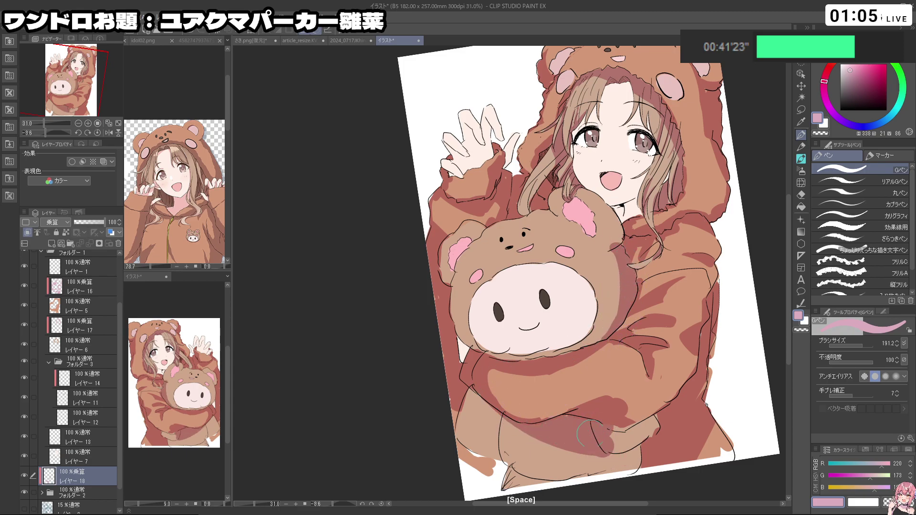
{"action": "key", "text": "c"}
{"action": "key", "text": "c"}
{"action": "key", "text": "ctrl+z"}
{"action": "mouse_move", "coordinate": [605, 451]}
{"action": "left_mouse_down"}
{"action": "mouse_move", "coordinate": [578, 453]}
{"action": "mouse_move", "coordinate": [626, 463]}
{"action": "left_mouse_up"}
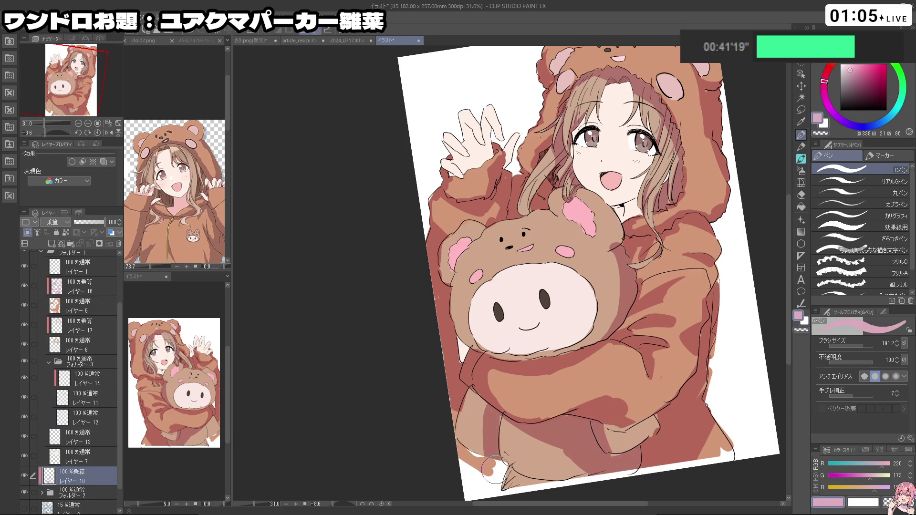
- Shade the inside of the plush's ear below the raised hand at brush size 126.3
{"action": "key", "text": "c"}
{"action": "key", "text": "c"}
{"action": "key", "text": "ctrl+space"}
{"action": "left_click_drag", "start_coordinate": [580, 408], "coordinate": [525, 464]}
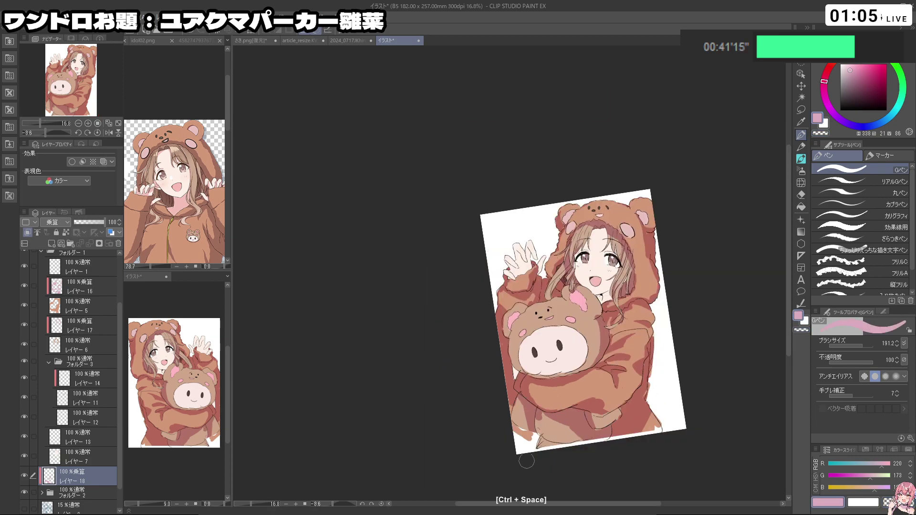
{"action": "key", "text": "c"}
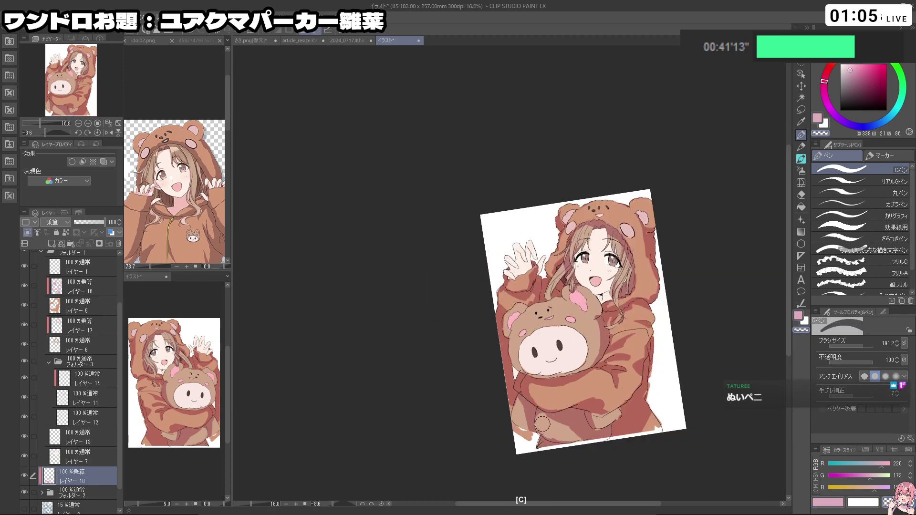
{"action": "key", "text": "c"}
{"action": "key", "text": "ctrl+space"}
{"action": "left_click_drag", "start_coordinate": [571, 323], "coordinate": [534, 311]}
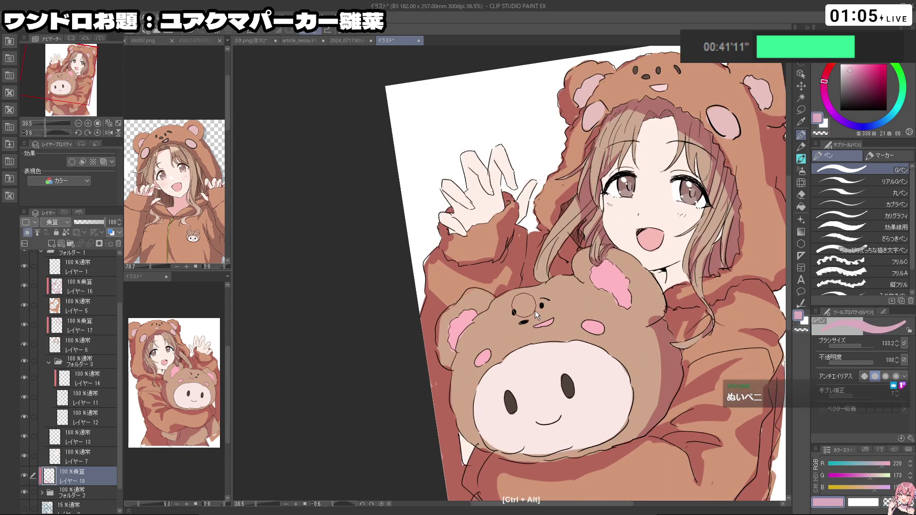
{"action": "key", "text": "ctrl+z"}
{"action": "left_click_drag", "start_coordinate": [446, 364], "coordinate": [457, 313]}
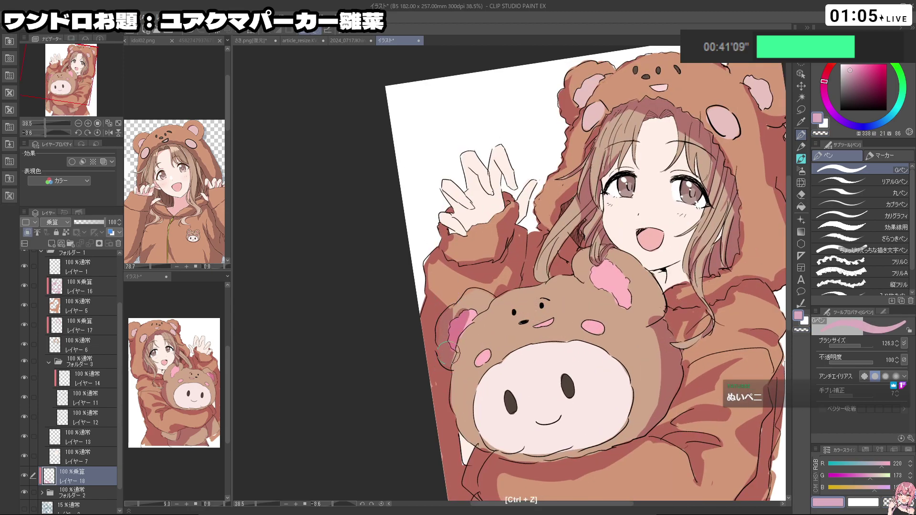
{"action": "key", "text": "shift+space"}
{"action": "mouse_move", "coordinate": [450, 355]}
{"action": "left_mouse_down"}
{"action": "mouse_move", "coordinate": [567, 387]}
{"action": "mouse_move", "coordinate": [477, 190]}
{"action": "left_mouse_up"}
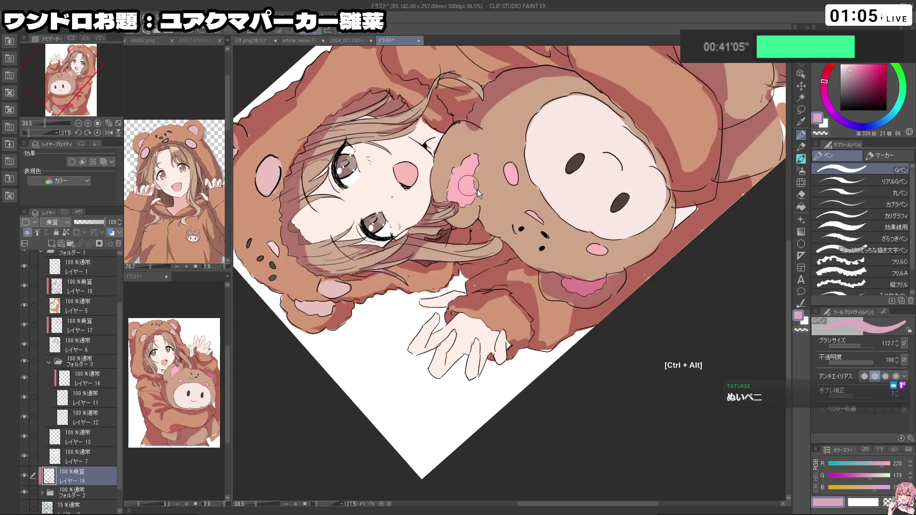
- Undo the last shadow stroke on the plush's ear and retouch the plush's shading at brush size 94.1
{"action": "key", "text": "ctrl+z"}
{"action": "key", "text": "shift+space"}
{"action": "left_click_drag", "start_coordinate": [477, 369], "coordinate": [525, 162]}
{"action": "key", "text": "ctrl+space"}
{"action": "left_click_drag", "start_coordinate": [598, 242], "coordinate": [573, 272]}
{"action": "key", "text": "space"}
{"action": "left_click_drag", "start_coordinate": [577, 276], "coordinate": [523, 255]}
{"action": "key", "text": "shift+space"}
{"action": "mouse_move", "coordinate": [494, 423]}
{"action": "left_mouse_down"}
{"action": "mouse_move", "coordinate": [528, 423]}
{"action": "mouse_move", "coordinate": [624, 373]}
{"action": "left_mouse_up"}
{"action": "key", "text": "ctrl+space"}
{"action": "key", "text": "c"}
{"action": "mouse_move", "coordinate": [523, 251]}
{"action": "left_mouse_down"}
{"action": "mouse_move", "coordinate": [544, 252]}
{"action": "mouse_move", "coordinate": [539, 260]}
{"action": "left_mouse_up"}
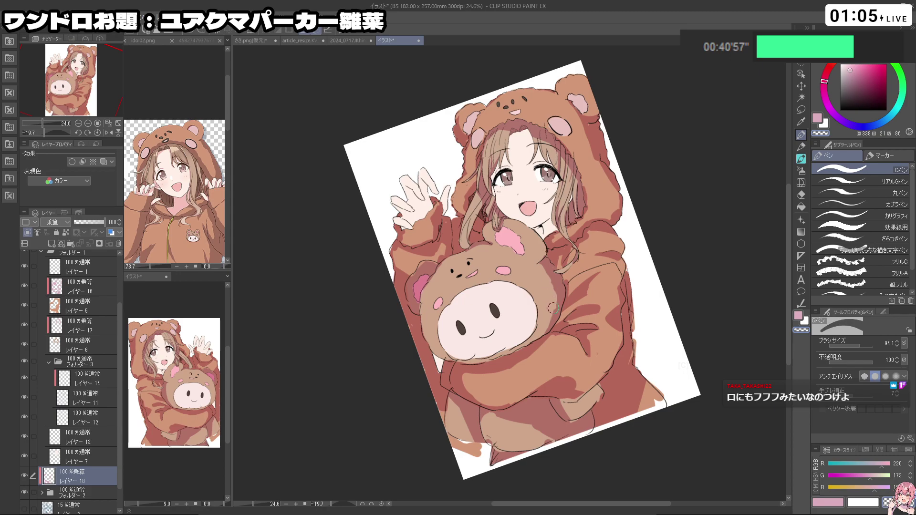
- Refine the plush's head shadow beside the hugging arm with transparent colour and undo the last stroke
{"action": "key", "text": "shift+space"}
{"action": "left_click_drag", "start_coordinate": [543, 330], "coordinate": [562, 310]}
{"action": "left_click_drag", "start_coordinate": [608, 389], "coordinate": [487, 337]}
{"action": "key", "text": "shift+space"}
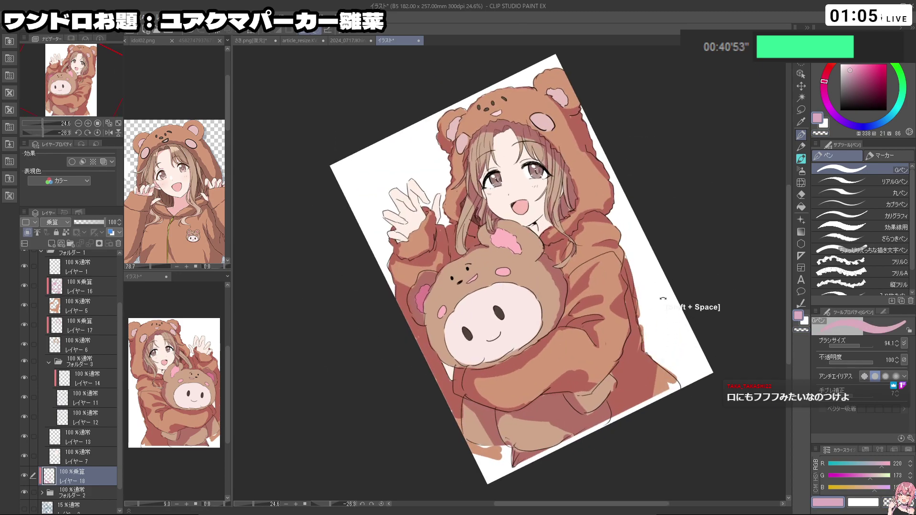
{"action": "mouse_move", "coordinate": [653, 418]}
{"action": "left_mouse_down"}
{"action": "mouse_move", "coordinate": [701, 312]}
{"action": "mouse_move", "coordinate": [661, 406]}
{"action": "left_mouse_up"}
{"action": "key", "text": "shift+space"}
{"action": "mouse_move", "coordinate": [699, 312]}
{"action": "left_mouse_down"}
{"action": "mouse_move", "coordinate": [695, 323]}
{"action": "mouse_move", "coordinate": [702, 304]}
{"action": "left_mouse_up"}
{"action": "key", "text": "ctrl+z"}
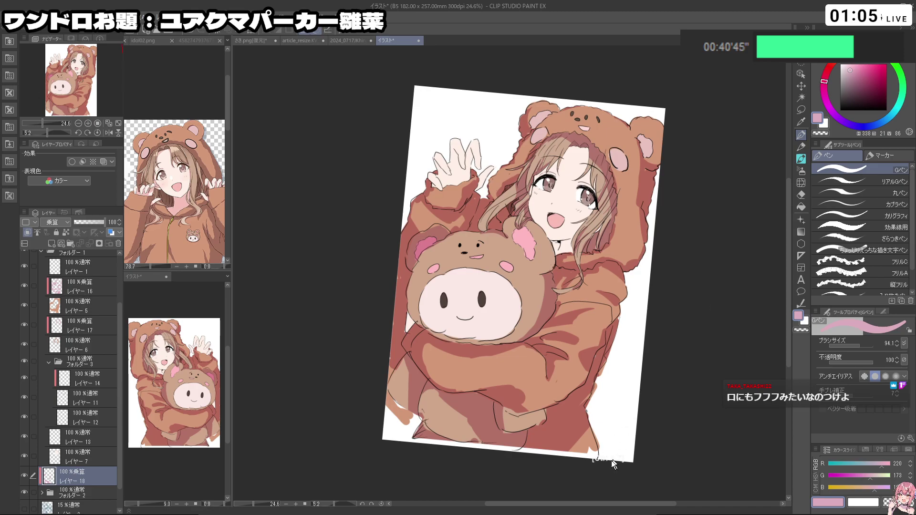
{"action": "left_click_drag", "start_coordinate": [687, 377], "coordinate": [667, 356]}
{"action": "left_click_drag", "start_coordinate": [667, 354], "coordinate": [590, 335]}
- Select the hoodie's multiply layer (レイヤー 16), try retouching the hugging sleeve's shadow and undo the strokes
{"action": "left_click", "coordinate": [98, 285]}
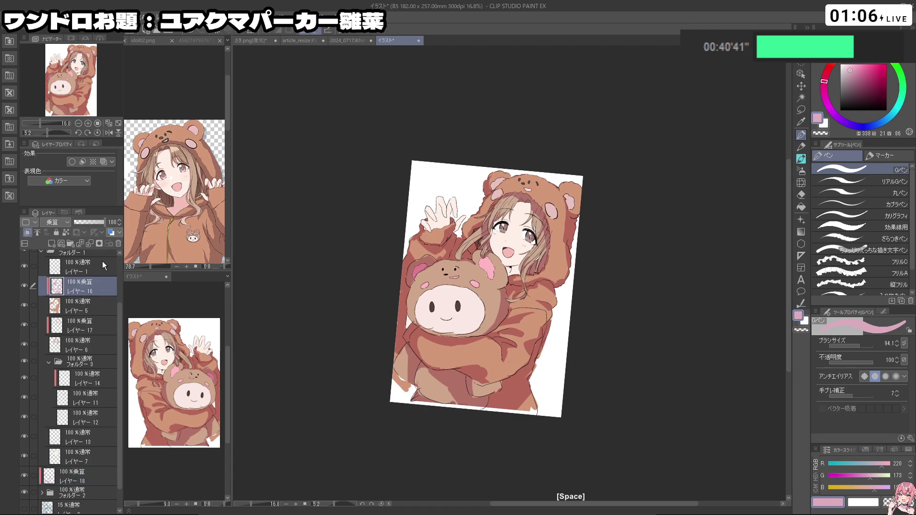
{"action": "left_click_drag", "start_coordinate": [512, 432], "coordinate": [538, 432]}
{"action": "left_click_drag", "start_coordinate": [524, 436], "coordinate": [615, 405]}
{"action": "key", "text": "ctrl+z"}
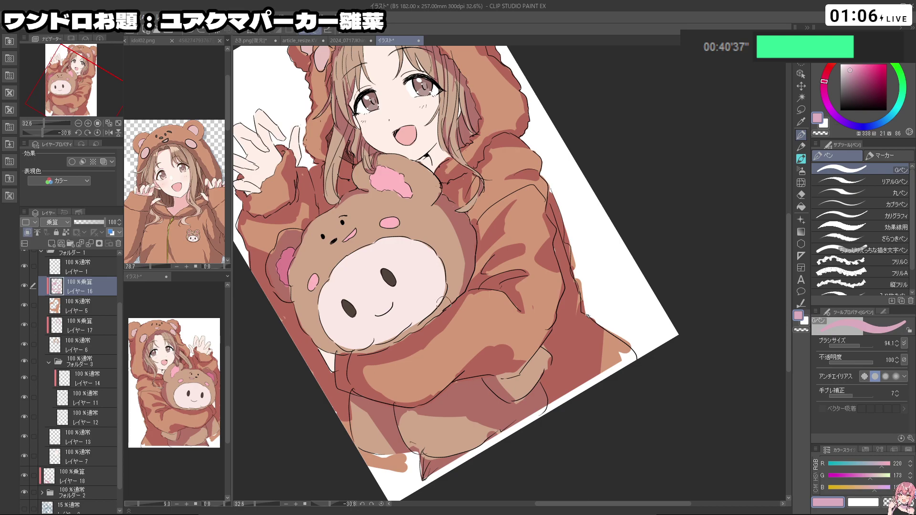
{"action": "key", "text": "ctrl+z"}
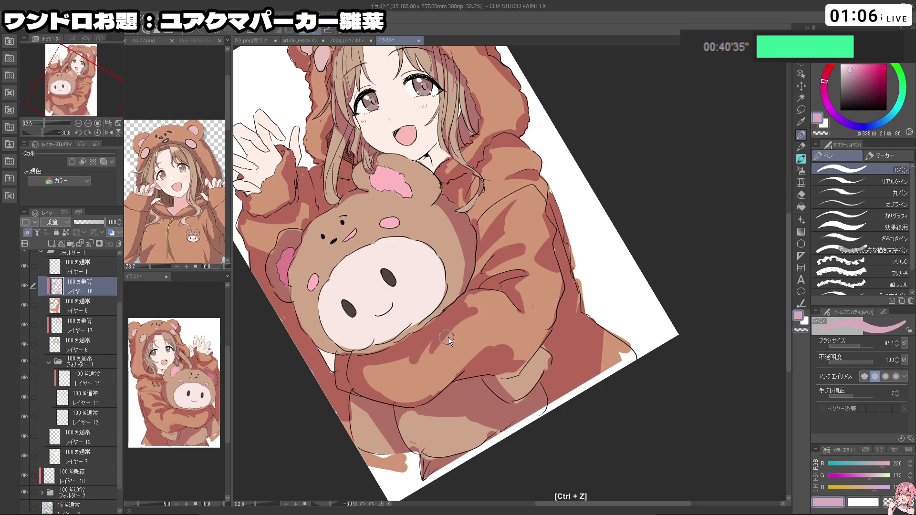
{"action": "key", "text": "c"}
{"action": "key", "text": "ctrl+z"}
{"action": "key", "text": "c"}
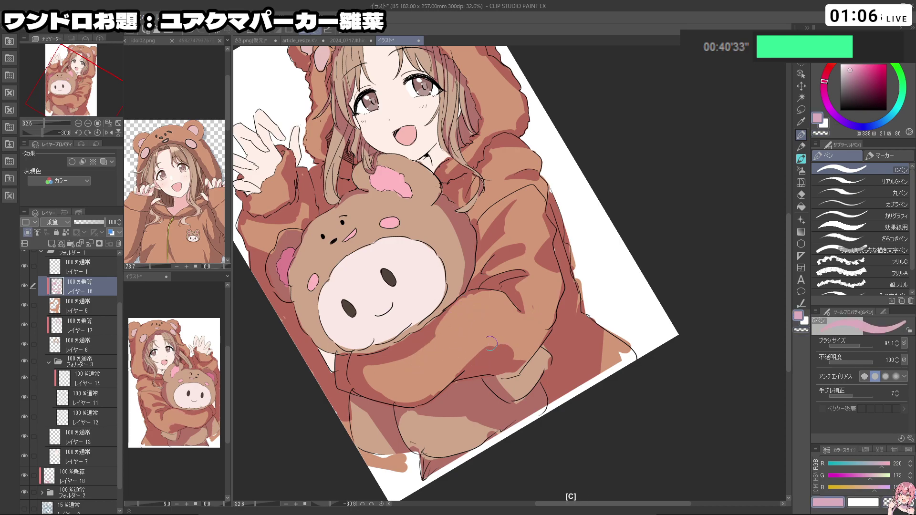
{"action": "key", "text": "ctrl+z"}
- Rework the shadow edges on the hugging sleeve, alternating the pink shadow colour with transparent colour
{"action": "mouse_move", "coordinate": [500, 359]}
{"action": "left_mouse_down"}
{"action": "mouse_move", "coordinate": [518, 341]}
{"action": "mouse_move", "coordinate": [511, 366]}
{"action": "mouse_move", "coordinate": [506, 359]}
{"action": "mouse_move", "coordinate": [525, 358]}
{"action": "mouse_move", "coordinate": [539, 342]}
{"action": "mouse_move", "coordinate": [544, 294]}
{"action": "left_mouse_up"}
{"action": "left_click_drag", "start_coordinate": [479, 304], "coordinate": [537, 306]}
{"action": "left_click_drag", "start_coordinate": [566, 257], "coordinate": [505, 277]}
{"action": "left_click_drag", "start_coordinate": [482, 306], "coordinate": [449, 305]}
{"action": "left_click_drag", "start_coordinate": [427, 382], "coordinate": [588, 319]}
{"action": "key", "text": "c"}
{"action": "key", "text": "ctrl+z"}
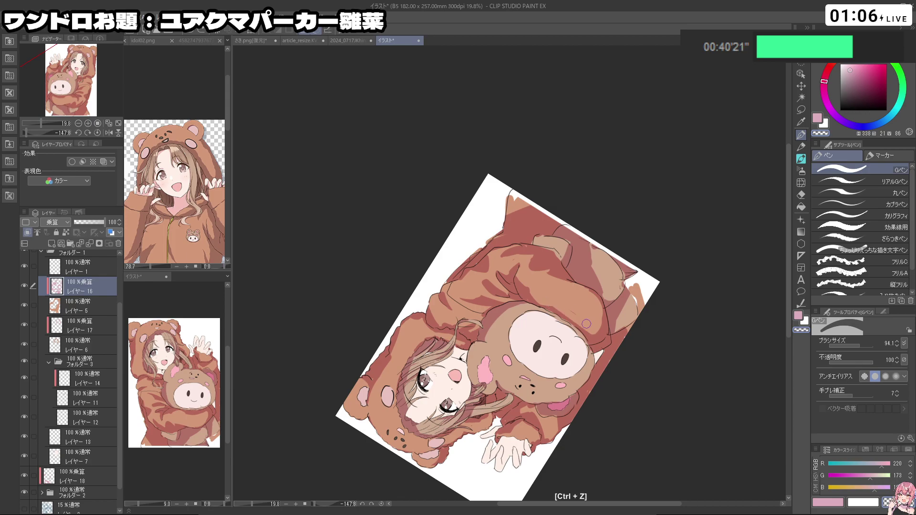
{"action": "left_click_drag", "start_coordinate": [585, 315], "coordinate": [452, 343]}
{"action": "key", "text": "ctrl+z"}
{"action": "key", "text": "c"}
{"action": "key", "text": "ctrl+z"}
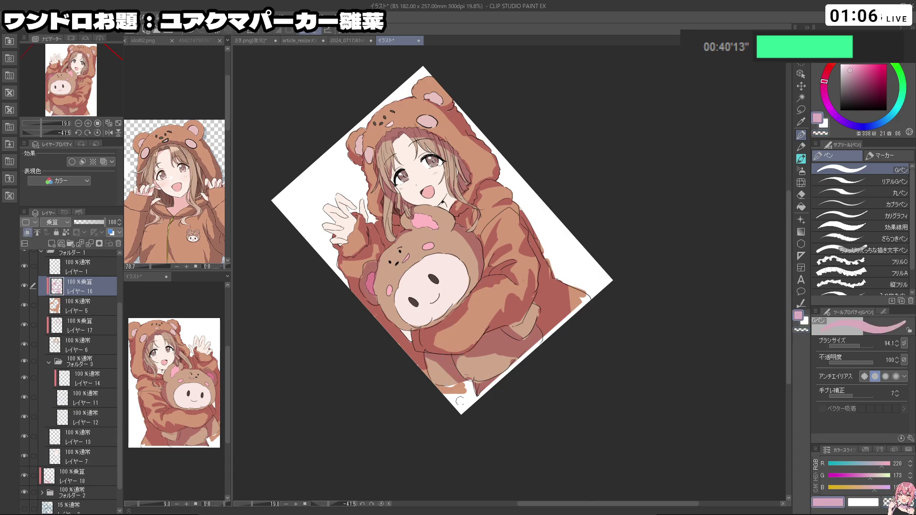
{"action": "key", "text": "shift+space"}
{"action": "left_click_drag", "start_coordinate": [480, 447], "coordinate": [421, 336]}
{"action": "left_click_drag", "start_coordinate": [538, 156], "coordinate": [510, 253]}
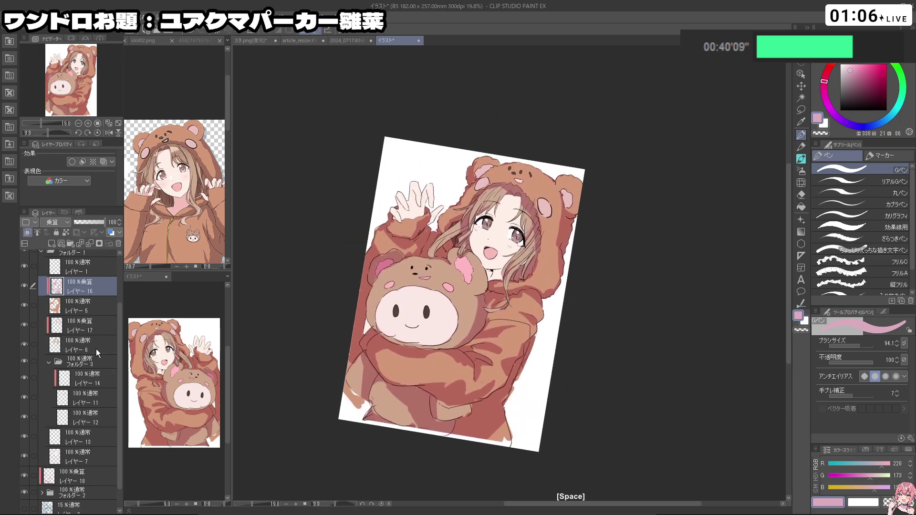
- Add a new clipped layer above the skin layer (レイヤー 7) and set its blending mode to multiply
{"action": "scroll", "coordinate": [119, 361], "scroll_direction": "down", "scroll_amount": 2}
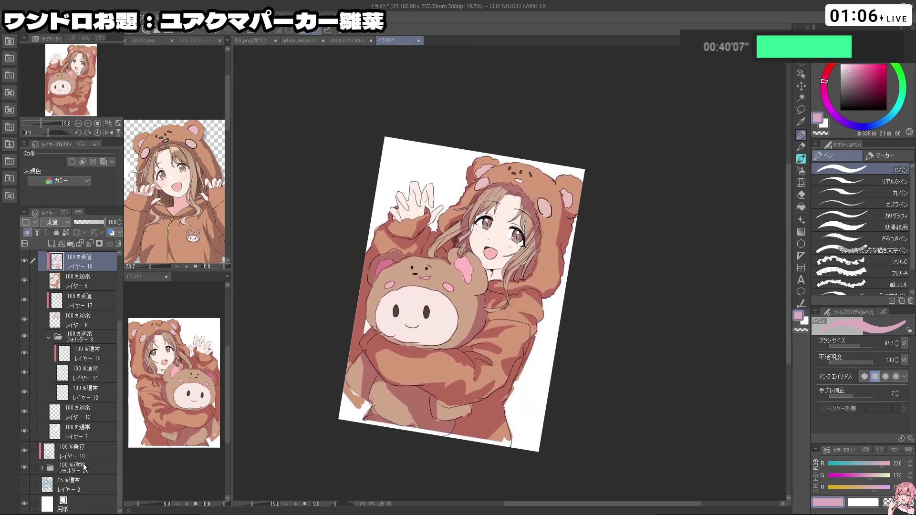
{"action": "left_click", "coordinate": [86, 430]}
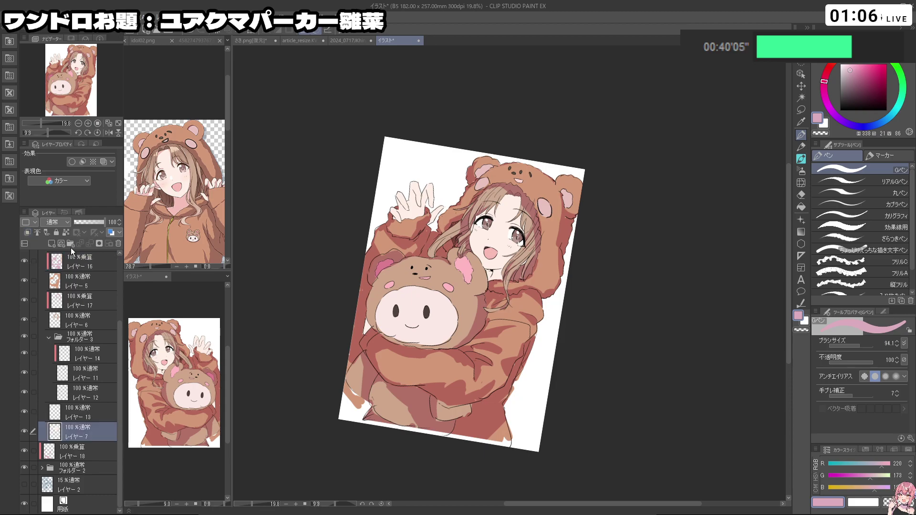
{"action": "left_click", "coordinate": [52, 243]}
{"action": "left_click", "coordinate": [54, 222]}
{"action": "left_click", "coordinate": [53, 250]}
- Shade the neck beneath the chin and the cheek edge beside the hair at brush size 52.5
{"action": "mouse_move", "coordinate": [507, 205]}
{"action": "left_mouse_down"}
{"action": "mouse_move", "coordinate": [536, 205]}
{"action": "mouse_move", "coordinate": [525, 197]}
{"action": "mouse_move", "coordinate": [533, 185]}
{"action": "left_mouse_up"}
{"action": "key", "text": "ctrl+z"}
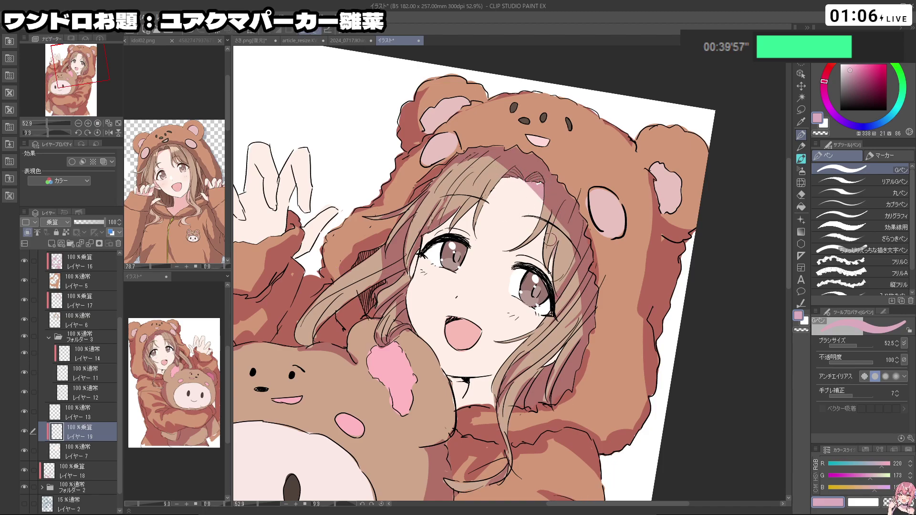
{"action": "mouse_move", "coordinate": [560, 348]}
{"action": "left_mouse_down"}
{"action": "mouse_move", "coordinate": [587, 319]}
{"action": "mouse_move", "coordinate": [585, 336]}
{"action": "left_mouse_up"}
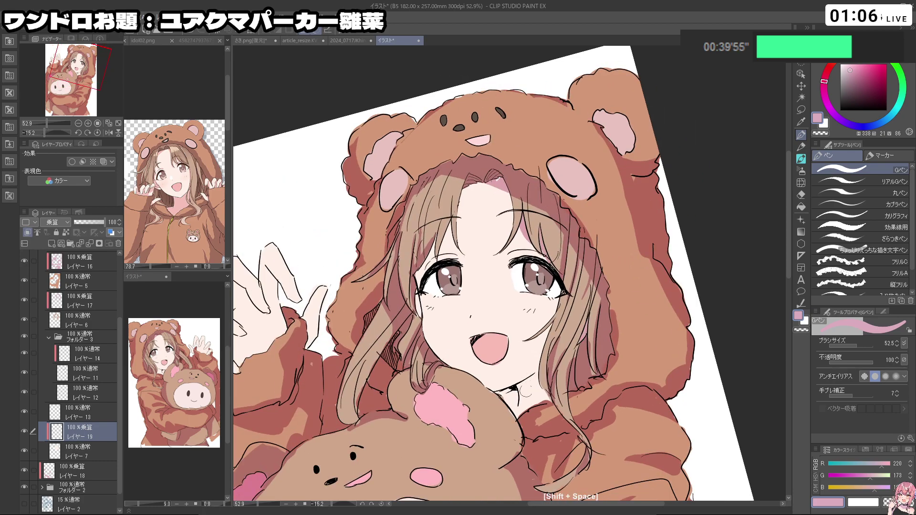
{"action": "left_click_drag", "start_coordinate": [522, 392], "coordinate": [550, 377]}
{"action": "mouse_move", "coordinate": [499, 394]}
{"action": "left_mouse_down"}
{"action": "mouse_move", "coordinate": [520, 410]}
{"action": "mouse_move", "coordinate": [542, 408]}
{"action": "left_mouse_up"}
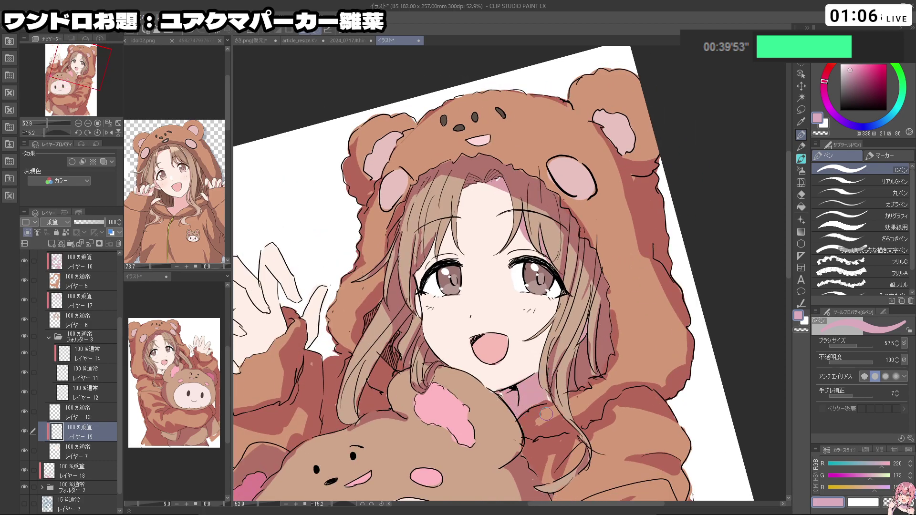
{"action": "left_click_drag", "start_coordinate": [419, 286], "coordinate": [411, 317]}
{"action": "key", "text": "ctrl+z"}
{"action": "left_click_drag", "start_coordinate": [420, 283], "coordinate": [412, 313]}
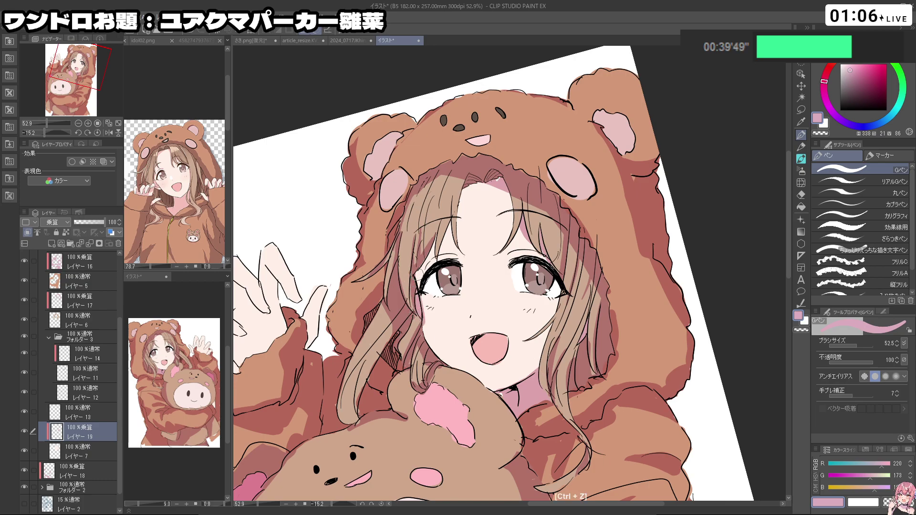
- Try shadow strokes on the raised hand and undo the misplaced ones
{"action": "key", "text": "c"}
{"action": "key", "text": "c"}
{"action": "left_click_drag", "start_coordinate": [549, 301], "coordinate": [458, 303]}
{"action": "left_click_drag", "start_coordinate": [568, 148], "coordinate": [571, 188]}
{"action": "mouse_move", "coordinate": [425, 296]}
{"action": "left_mouse_down"}
{"action": "mouse_move", "coordinate": [484, 318]}
{"action": "mouse_move", "coordinate": [471, 337]}
{"action": "mouse_move", "coordinate": [460, 320]}
{"action": "mouse_move", "coordinate": [481, 313]}
{"action": "left_mouse_up"}
{"action": "key", "text": "ctrl+z"}
{"action": "key", "text": "ctrl+z"}
{"action": "mouse_move", "coordinate": [456, 285]}
{"action": "left_mouse_down"}
{"action": "mouse_move", "coordinate": [474, 310]}
{"action": "mouse_move", "coordinate": [476, 278]}
{"action": "mouse_move", "coordinate": [475, 316]}
{"action": "left_mouse_up"}
{"action": "key", "text": "ctrl+z"}
{"action": "key", "text": "ctrl+z"}
{"action": "key", "text": "ctrl+z"}
- Shade the palm and inner fingers of the raised hand, clearing the shadow edges with transparent colour
{"action": "mouse_move", "coordinate": [459, 267]}
{"action": "left_mouse_down"}
{"action": "mouse_move", "coordinate": [461, 253]}
{"action": "mouse_move", "coordinate": [456, 266]}
{"action": "mouse_move", "coordinate": [470, 287]}
{"action": "mouse_move", "coordinate": [496, 298]}
{"action": "mouse_move", "coordinate": [501, 286]}
{"action": "mouse_move", "coordinate": [501, 254]}
{"action": "mouse_move", "coordinate": [494, 319]}
{"action": "mouse_move", "coordinate": [475, 330]}
{"action": "mouse_move", "coordinate": [456, 303]}
{"action": "mouse_move", "coordinate": [447, 324]}
{"action": "left_mouse_up"}
{"action": "key", "text": "c"}
{"action": "key", "text": "ctrl+z"}
{"action": "mouse_move", "coordinate": [431, 293]}
{"action": "left_mouse_down"}
{"action": "mouse_move", "coordinate": [450, 333]}
{"action": "mouse_move", "coordinate": [463, 320]}
{"action": "mouse_move", "coordinate": [467, 336]}
{"action": "left_mouse_up"}
{"action": "key", "text": "c"}
{"action": "key", "text": "c"}
{"action": "key", "text": "c"}
{"action": "key", "text": "c"}
{"action": "left_click_drag", "start_coordinate": [469, 313], "coordinate": [452, 242]}
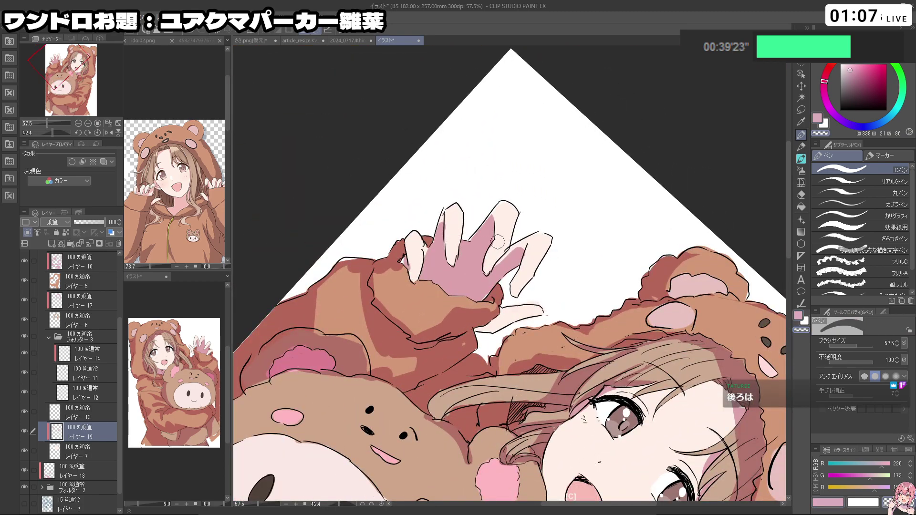
{"action": "left_click_drag", "start_coordinate": [535, 232], "coordinate": [501, 238]}
{"action": "key", "text": "c"}
{"action": "key", "text": "c"}
- Extend the skin shadow onto the thumb of the raised hand
{"action": "left_click_drag", "start_coordinate": [543, 287], "coordinate": [532, 334]}
{"action": "left_click_drag", "start_coordinate": [617, 285], "coordinate": [558, 305]}
{"action": "left_click_drag", "start_coordinate": [563, 308], "coordinate": [446, 293]}
{"action": "left_click_drag", "start_coordinate": [452, 449], "coordinate": [546, 212]}
{"action": "left_click_drag", "start_coordinate": [650, 234], "coordinate": [444, 322]}
{"action": "left_click_drag", "start_coordinate": [530, 305], "coordinate": [578, 281]}
{"action": "left_click_drag", "start_coordinate": [592, 244], "coordinate": [577, 231]}
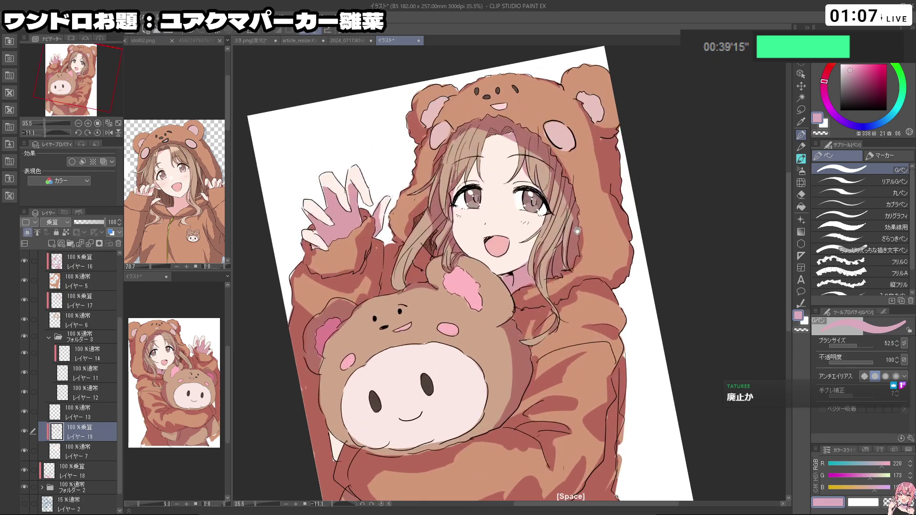
- Undo the last skin shadow stroke and refine small skin shadows around the face at brush size 24.4
{"action": "key", "text": "ctrl+z"}
{"action": "key", "text": "ctrl+alt"}
{"action": "mouse_move", "coordinate": [562, 235]}
{"action": "left_mouse_down"}
{"action": "mouse_move", "coordinate": [518, 279]}
{"action": "mouse_move", "coordinate": [523, 289]}
{"action": "mouse_move", "coordinate": [558, 263]}
{"action": "mouse_move", "coordinate": [520, 306]}
{"action": "left_mouse_up"}
{"action": "left_click_drag", "start_coordinate": [506, 214], "coordinate": [531, 218]}
{"action": "key", "text": "ctrl+z"}
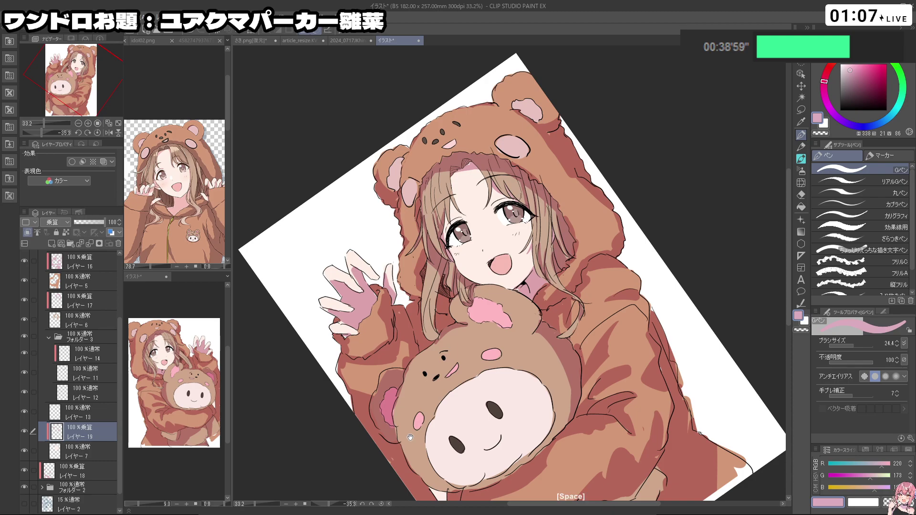
{"action": "left_click_drag", "start_coordinate": [667, 208], "coordinate": [644, 316]}
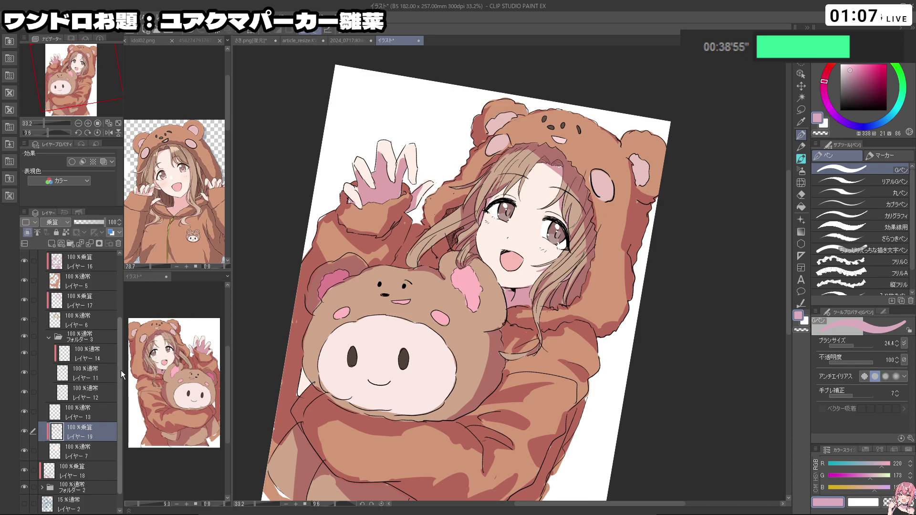
- Collapse the eye folder (フォルダー 3), add a clipped layer above it and set its blending mode to multiply
{"action": "scroll", "coordinate": [72, 430], "scroll_direction": "down", "scroll_amount": 1}
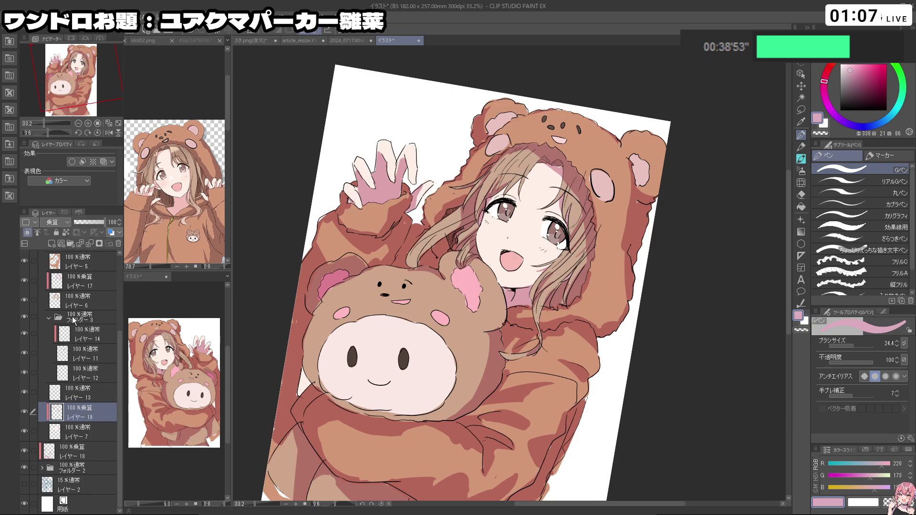
{"action": "left_click", "coordinate": [74, 321]}
{"action": "left_click", "coordinate": [57, 319]}
{"action": "left_click", "coordinate": [53, 247]}
{"action": "left_click", "coordinate": [56, 222]}
{"action": "left_click", "coordinate": [60, 249]}
- Shade the upper part of the girl's eyes at brush size 60.2, undoing the misplaced strokes
{"action": "left_click_drag", "start_coordinate": [436, 430], "coordinate": [435, 294]}
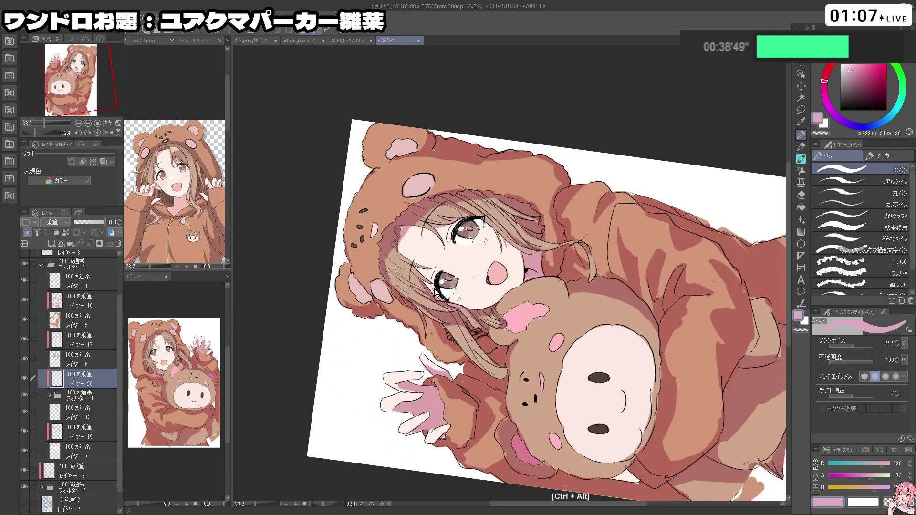
{"action": "key", "text": "ctrl+z"}
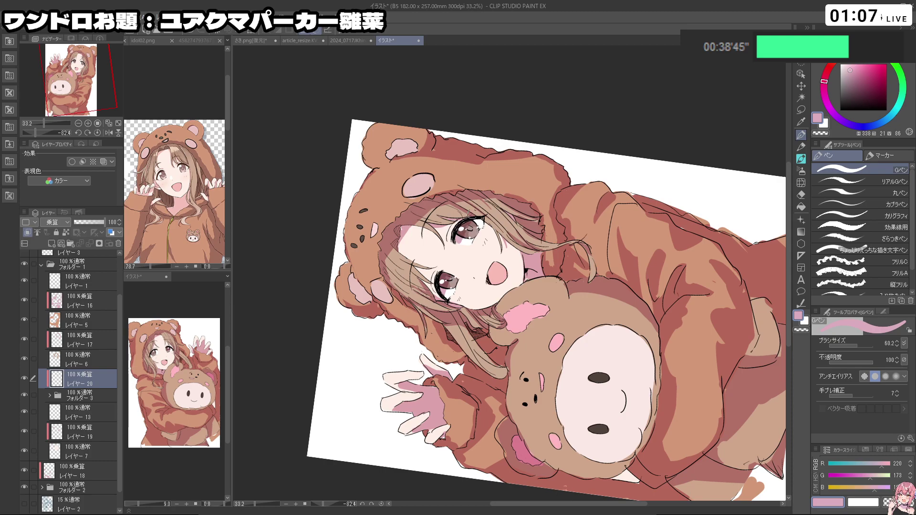
{"action": "left_click_drag", "start_coordinate": [476, 214], "coordinate": [574, 270]}
{"action": "key", "text": "ctrl+z"}
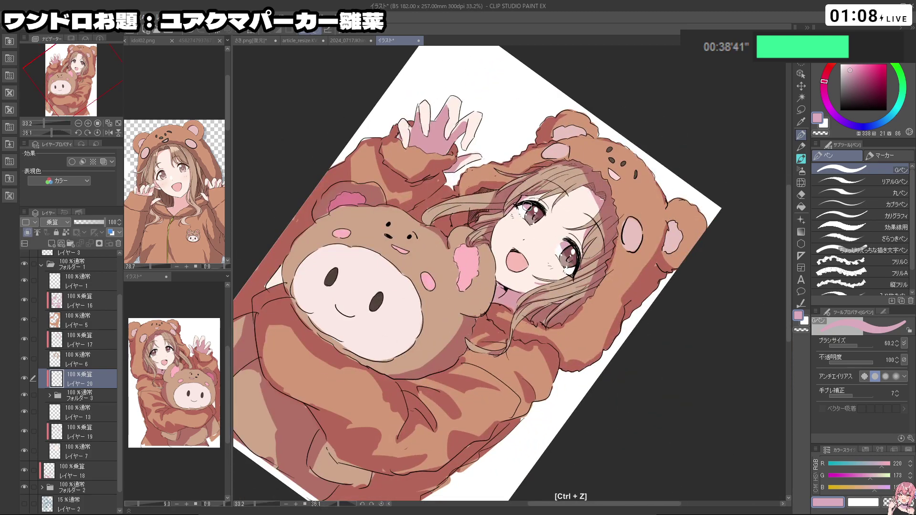
{"action": "left_click_drag", "start_coordinate": [580, 371], "coordinate": [467, 271]}
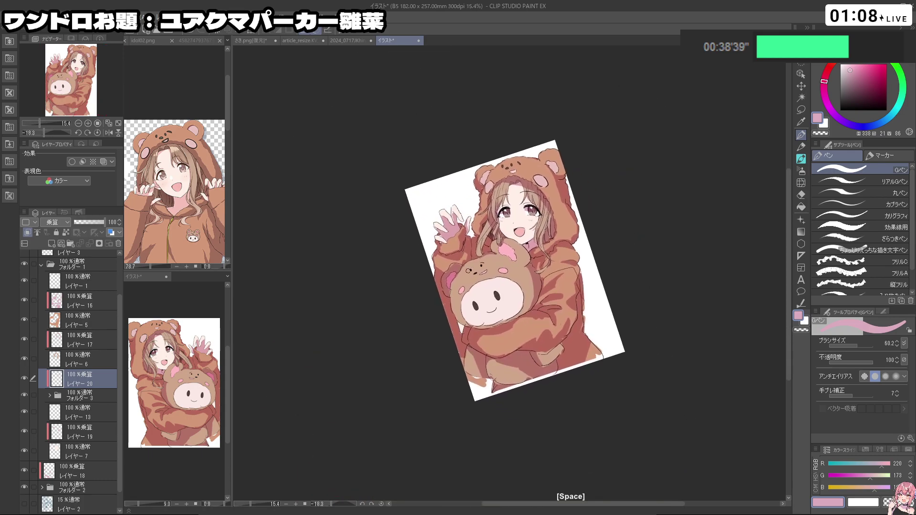
{"action": "key", "text": "ctrl+space"}
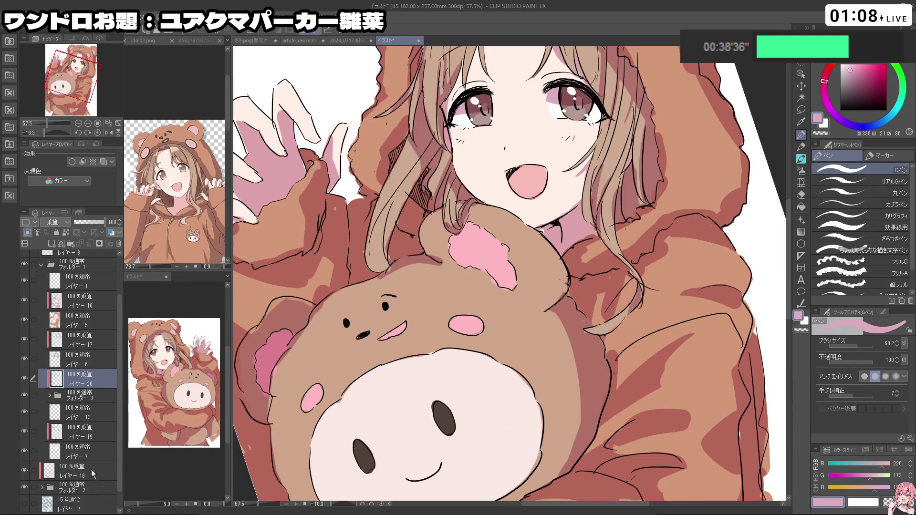
- Add a new clipped layer above レイヤー 13 and set its blending mode to multiply
{"action": "left_click", "coordinate": [82, 412]}
{"action": "left_click", "coordinate": [52, 245]}
{"action": "key", "text": "ctrl+z"}
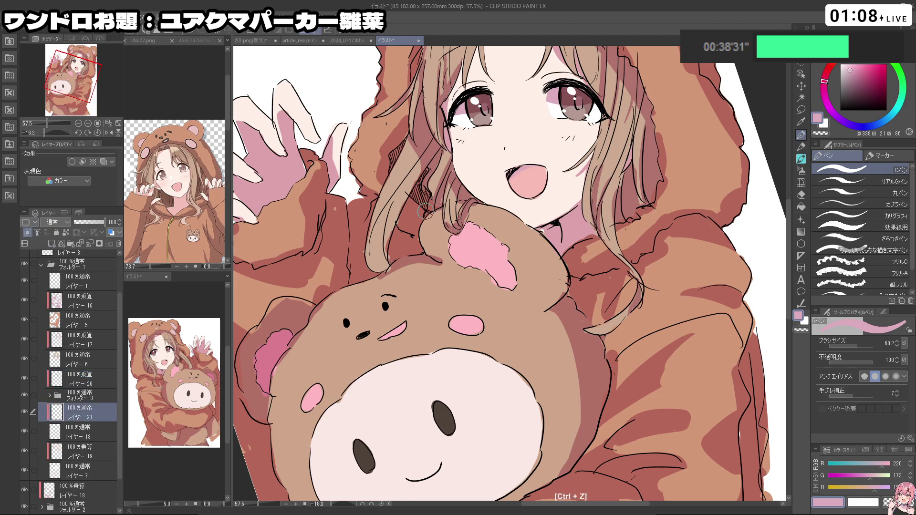
{"action": "left_click", "coordinate": [55, 223]}
{"action": "left_click", "coordinate": [64, 247]}
- On レイヤー 7, sample the skin colour and touch up the skin along the forehead hairline at brush size 60.2
{"action": "key", "text": "ctrl+space"}
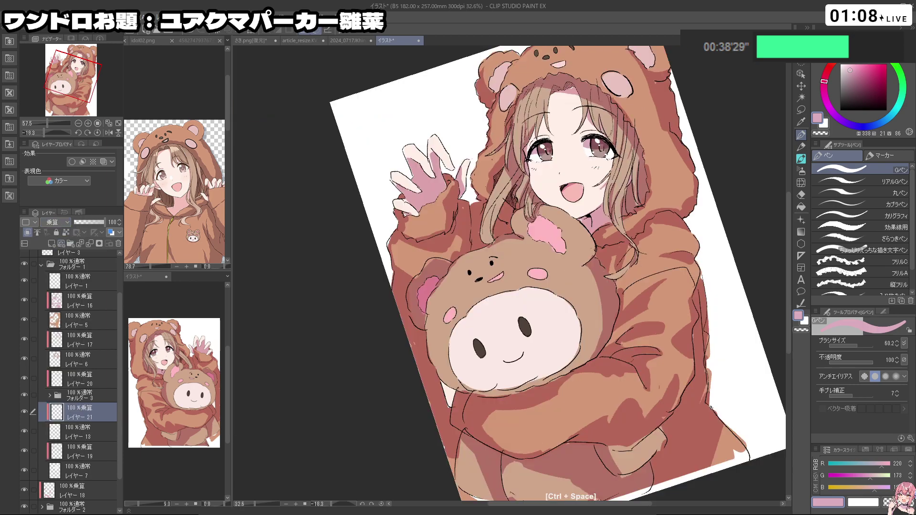
{"action": "key", "text": "shift+space"}
{"action": "left_click_drag", "start_coordinate": [517, 327], "coordinate": [559, 292]}
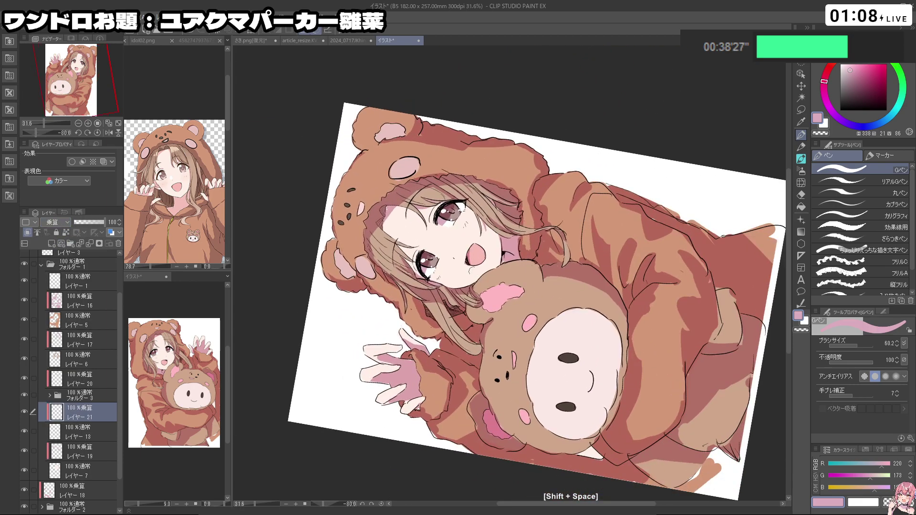
{"action": "left_click", "coordinate": [91, 474]}
{"action": "key", "text": "ctrl+space"}
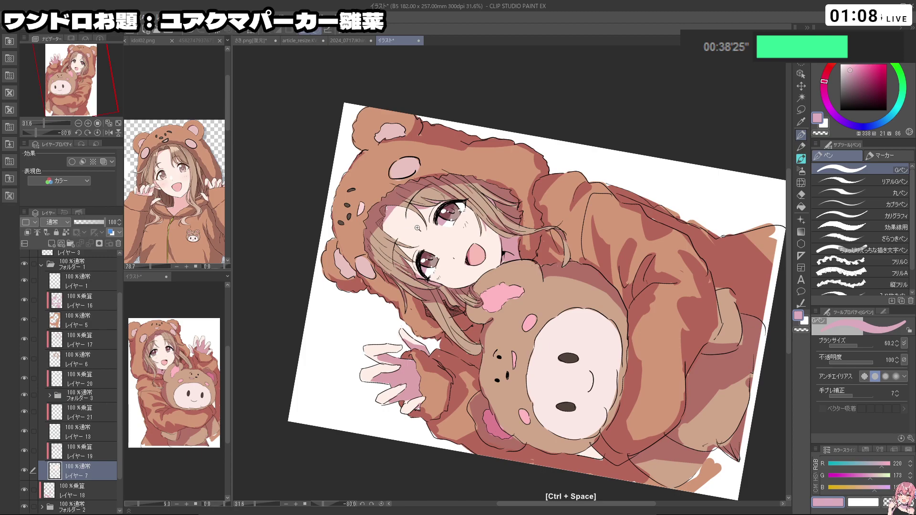
{"action": "left_click_drag", "start_coordinate": [406, 222], "coordinate": [475, 255]}
{"action": "right_click", "coordinate": [329, 143]}
{"action": "left_click_drag", "start_coordinate": [356, 184], "coordinate": [353, 190]}
{"action": "right_click", "coordinate": [368, 205]}
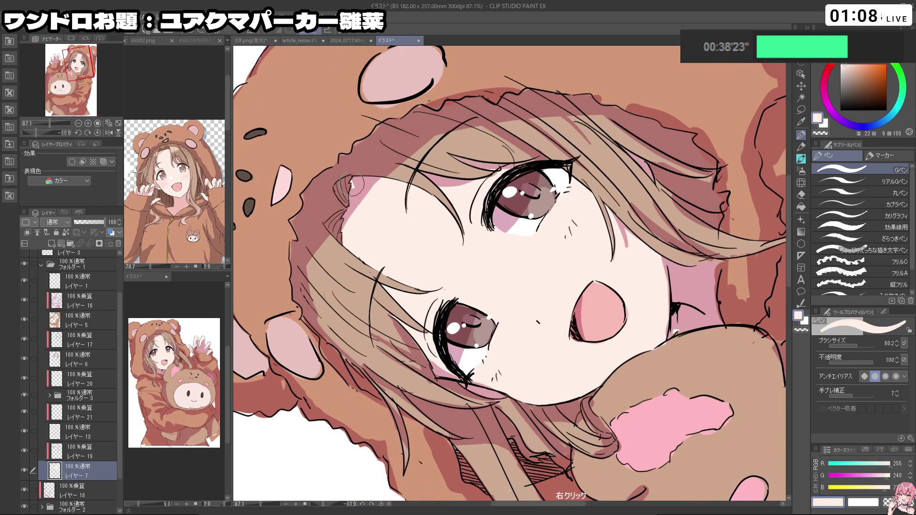
- Examine the overall balance of the colours and shading across the whole illustration
{"action": "key", "text": "ctrl+space"}
{"action": "left_click_drag", "start_coordinate": [574, 275], "coordinate": [539, 272]}
{"action": "key", "text": "shift+space"}
{"action": "left_click_drag", "start_coordinate": [572, 230], "coordinate": [592, 285]}
{"action": "key", "text": "ctrl+space"}
{"action": "key", "text": "space"}
{"action": "left_click_drag", "start_coordinate": [622, 358], "coordinate": [392, 377]}
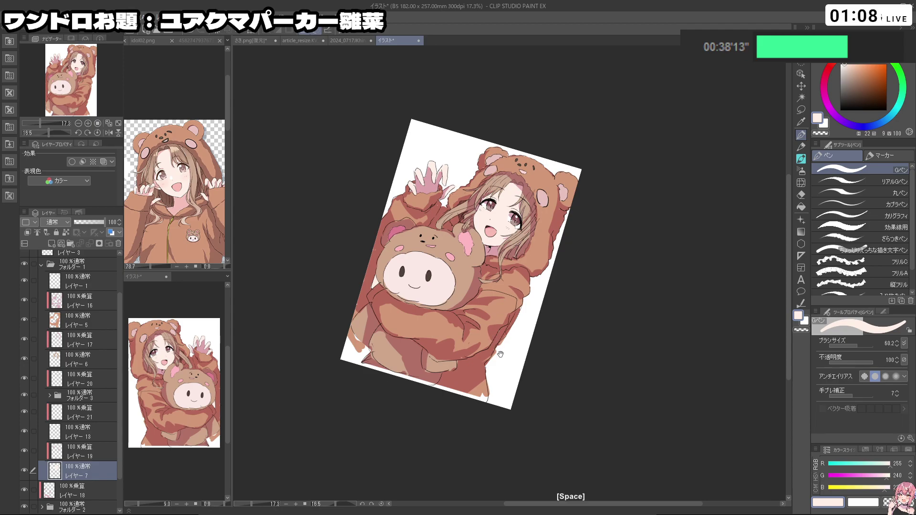
{"action": "left_click", "coordinate": [501, 376], "text": "ctrl"}
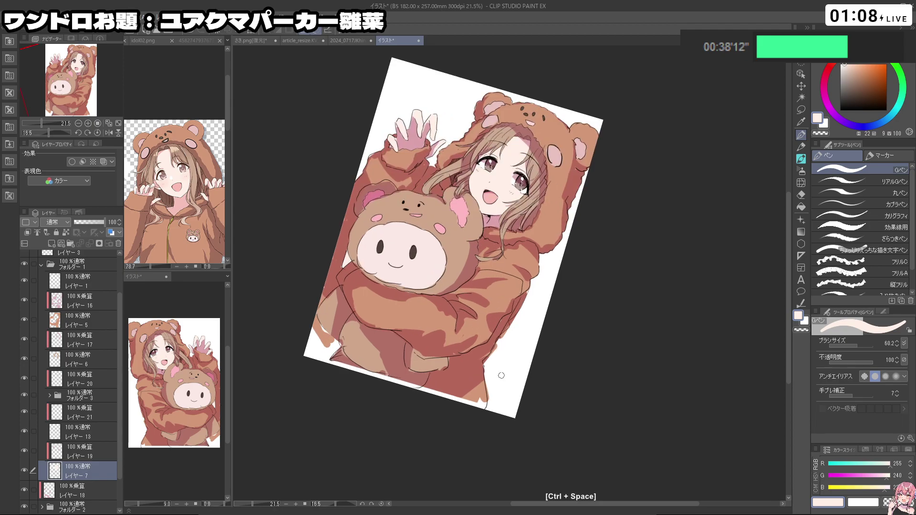
{"action": "left_click", "coordinate": [41, 266]}
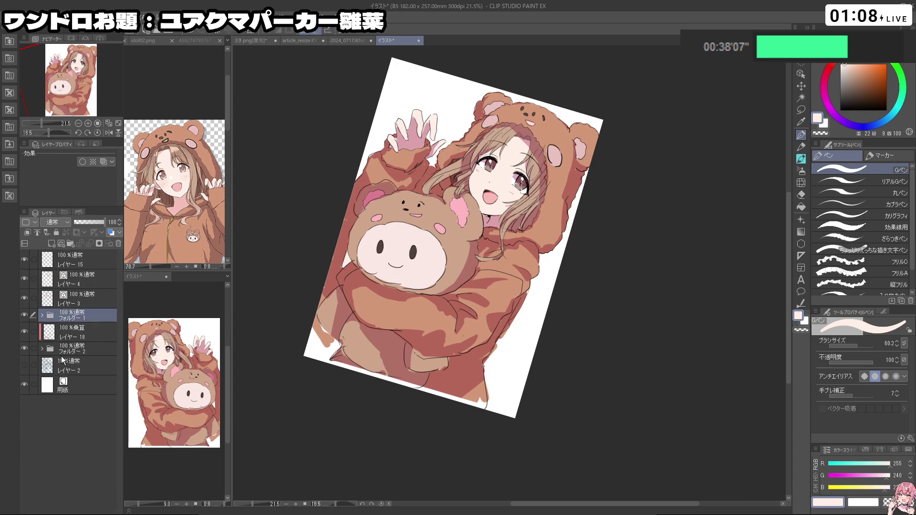
{"action": "left_click", "coordinate": [63, 349]}
{"action": "left_click", "coordinate": [79, 257], "text": "shift"}
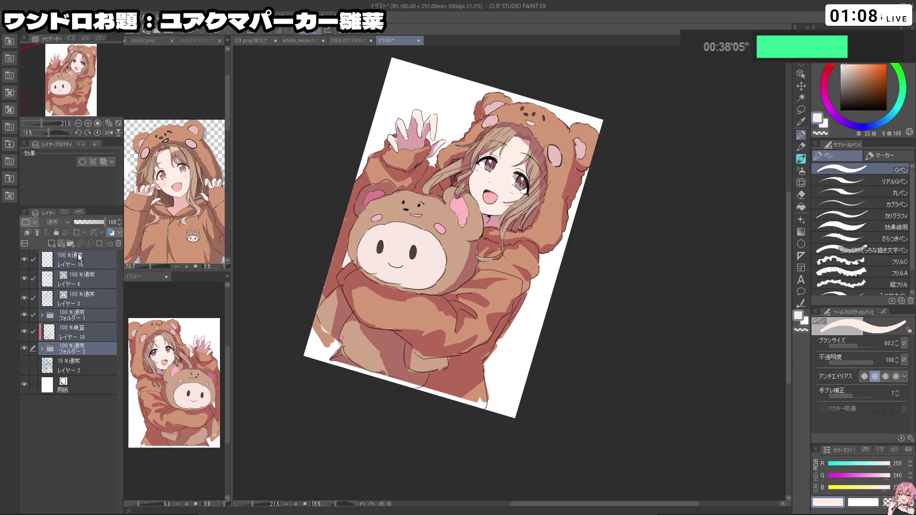
{"action": "left_click", "coordinate": [42, 349]}
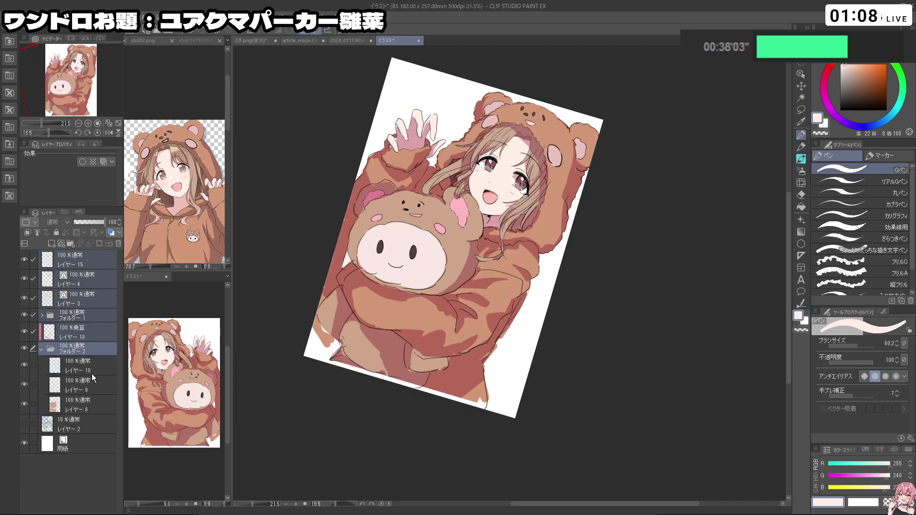
{"action": "left_click", "coordinate": [42, 317]}
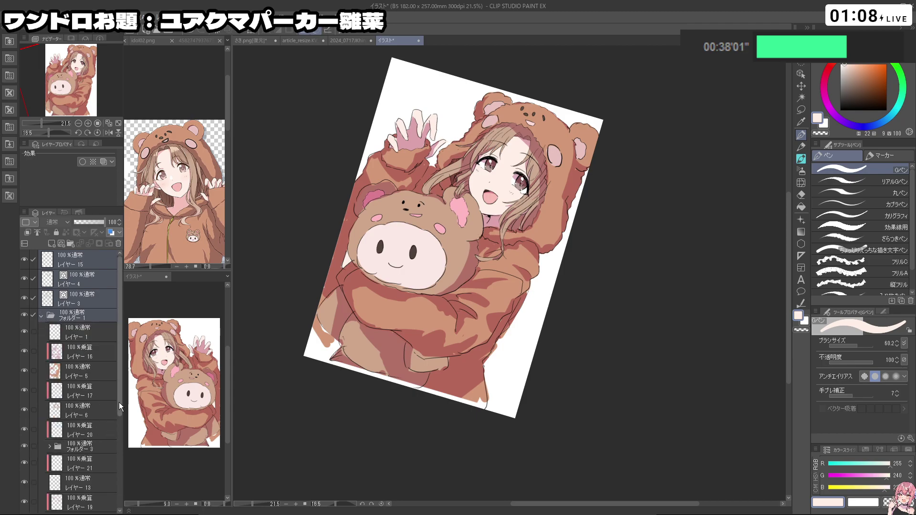
- Add a clipped layer above レイヤー 19 and choose the soft airbrush (柔らか) for painting the face
{"action": "scroll", "coordinate": [123, 458], "scroll_direction": "down", "scroll_amount": 3}
{"action": "left_click", "coordinate": [81, 418]}
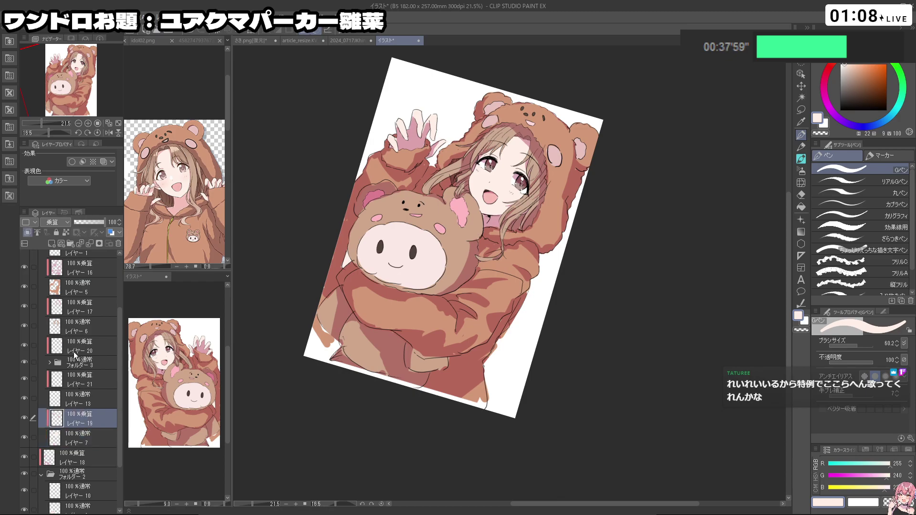
{"action": "left_click", "coordinate": [51, 244]}
{"action": "left_click_drag", "start_coordinate": [489, 175], "coordinate": [505, 189]}
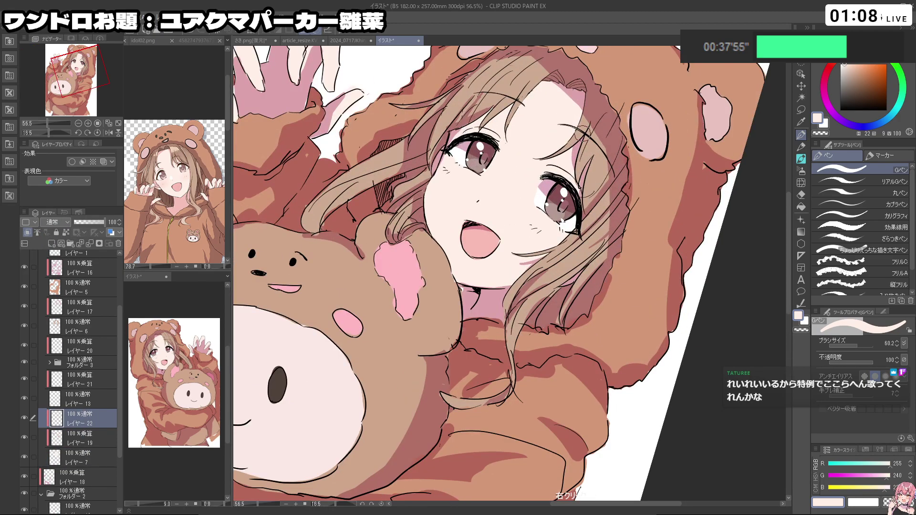
{"action": "mouse_move", "coordinate": [839, 57]}
{"action": "left_mouse_down"}
{"action": "mouse_move", "coordinate": [833, 63]}
{"action": "mouse_move", "coordinate": [846, 51]}
{"action": "left_mouse_up"}
{"action": "left_click", "coordinate": [862, 63]}
{"action": "left_click", "coordinate": [801, 171]}
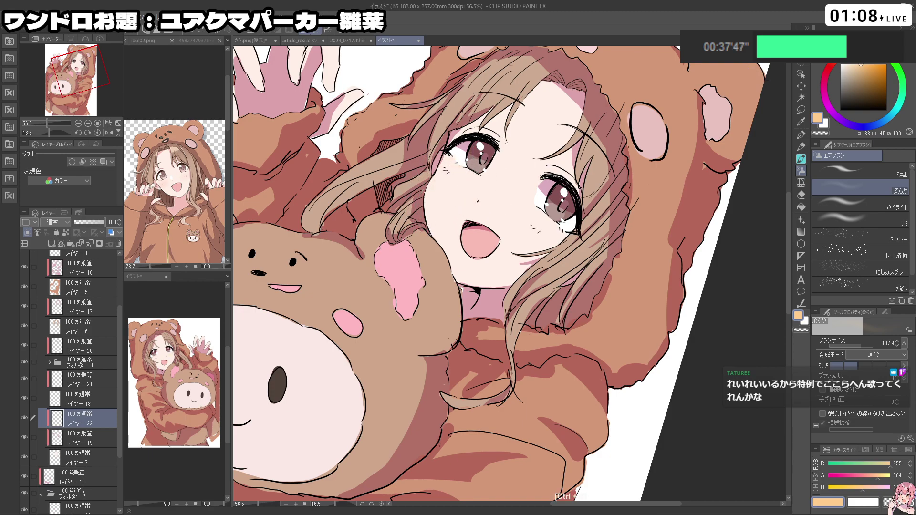
- Airbrush a soft peach-orange blush onto both of the girl's cheeks at brush size 214.9, undoing the trial strokes
{"action": "right_click", "coordinate": [499, 190]}
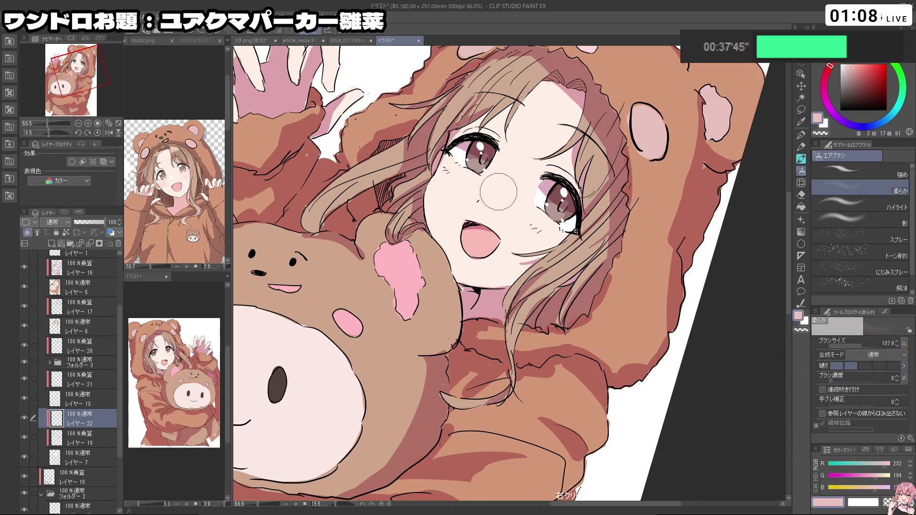
{"action": "right_click", "coordinate": [499, 191]}
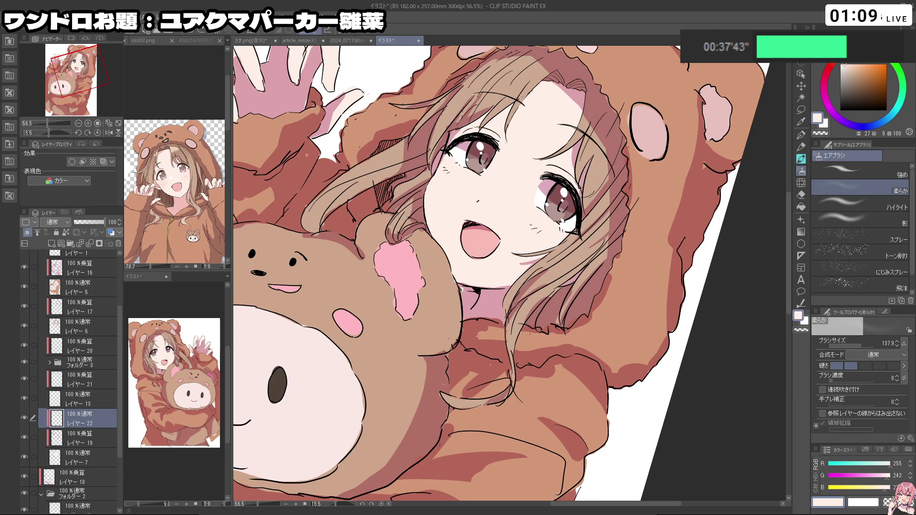
{"action": "left_click", "coordinate": [860, 64]}
{"action": "mouse_move", "coordinate": [440, 173]}
{"action": "left_mouse_down"}
{"action": "mouse_move", "coordinate": [484, 185]}
{"action": "mouse_move", "coordinate": [446, 169]}
{"action": "mouse_move", "coordinate": [456, 188]}
{"action": "left_mouse_up"}
{"action": "key", "text": "ctrl+z"}
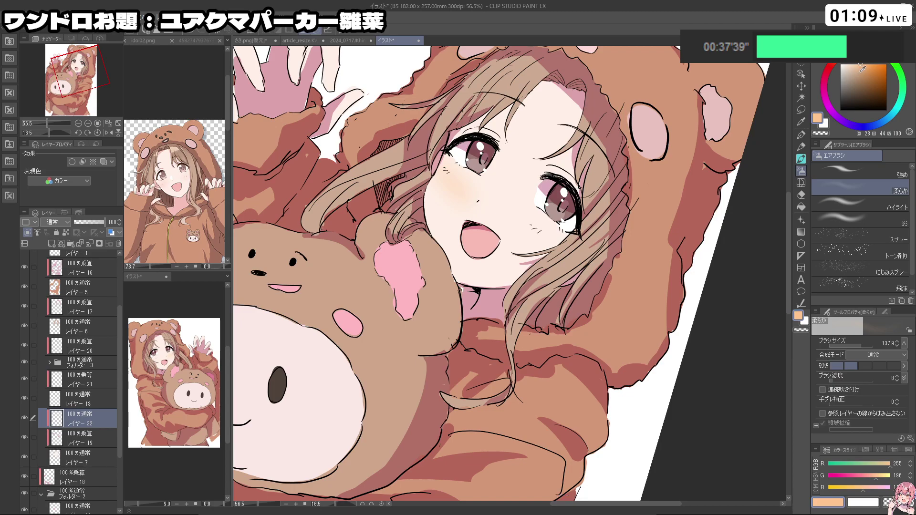
{"action": "key", "text": "ctrl+z"}
{"action": "mouse_move", "coordinate": [453, 182]}
{"action": "left_mouse_down"}
{"action": "mouse_move", "coordinate": [471, 194]}
{"action": "mouse_move", "coordinate": [465, 184]}
{"action": "mouse_move", "coordinate": [450, 196]}
{"action": "mouse_move", "coordinate": [455, 187]}
{"action": "left_mouse_up"}
{"action": "key", "text": "ctrl+z"}
{"action": "key", "text": "bracketright"}
{"action": "left_click_drag", "start_coordinate": [533, 225], "coordinate": [550, 246]}
{"action": "left_click_drag", "start_coordinate": [470, 242], "coordinate": [464, 326]}
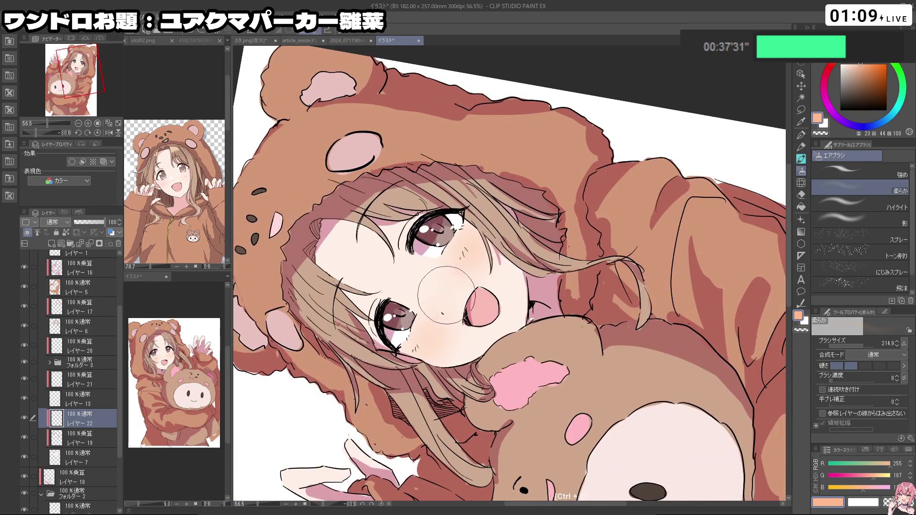
{"action": "left_click_drag", "start_coordinate": [473, 281], "coordinate": [385, 164]}
- On レイヤー 15, draw a small near-white highlight on the nose with the G pen at brush size 12.3, undoing misplaced strokes
{"action": "left_click_drag", "start_coordinate": [120, 317], "coordinate": [121, 255]}
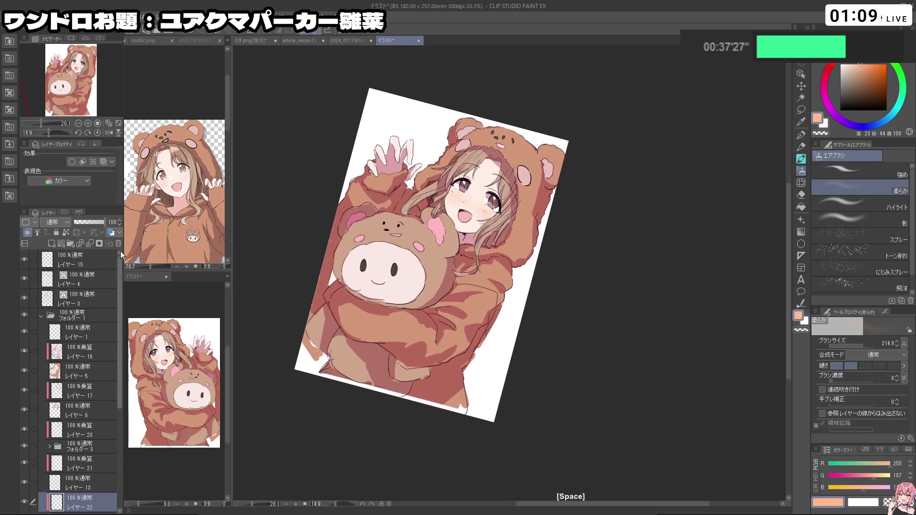
{"action": "left_click", "coordinate": [82, 265]}
{"action": "left_click_drag", "start_coordinate": [413, 242], "coordinate": [410, 292]}
{"action": "left_click_drag", "start_coordinate": [434, 222], "coordinate": [474, 235]}
{"action": "left_click", "coordinate": [452, 238], "text": "alt"}
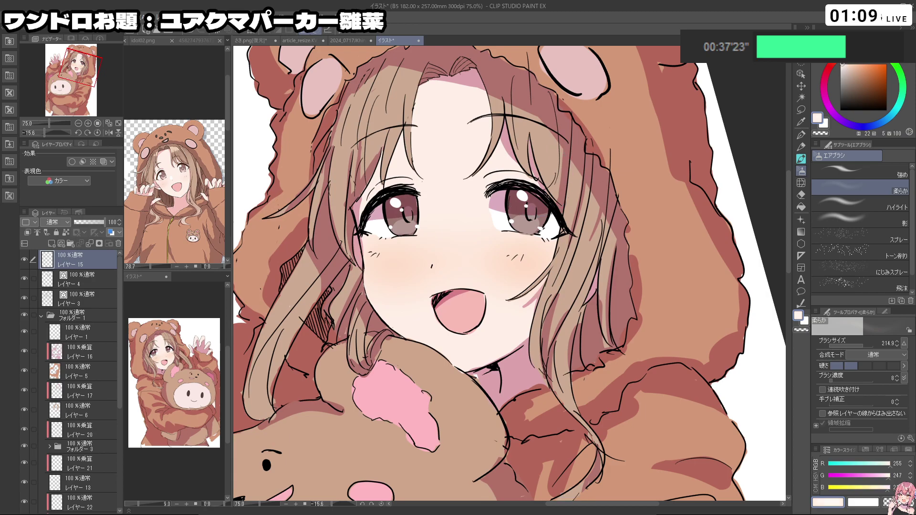
{"action": "key", "text": "p"}
{"action": "left_click_drag", "start_coordinate": [428, 256], "coordinate": [434, 247]}
{"action": "key", "text": "ctrl+z"}
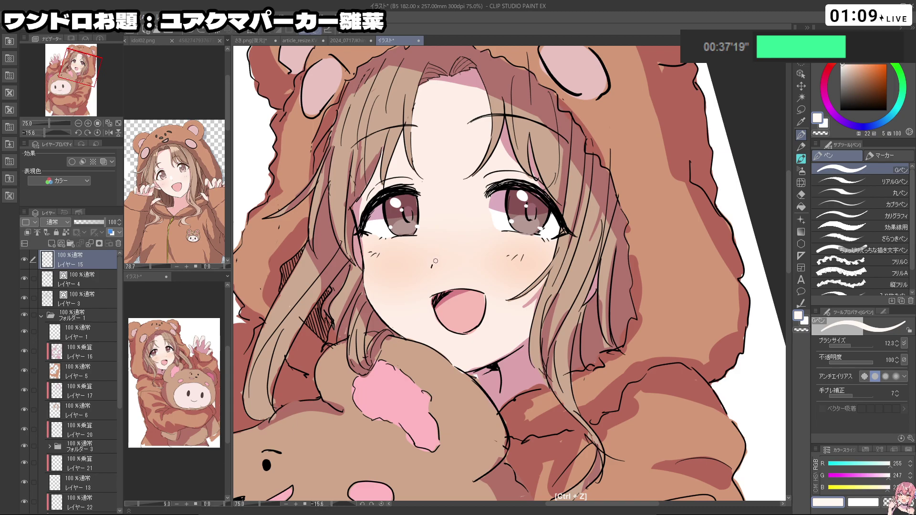
{"action": "key", "text": "ctrl+z"}
{"action": "left_click_drag", "start_coordinate": [526, 325], "coordinate": [590, 218]}
{"action": "left_click_drag", "start_coordinate": [525, 352], "coordinate": [497, 215]}
{"action": "mouse_move", "coordinate": [492, 302]}
{"action": "left_mouse_down"}
{"action": "mouse_move", "coordinate": [526, 313]}
{"action": "mouse_move", "coordinate": [494, 307]}
{"action": "left_mouse_up"}
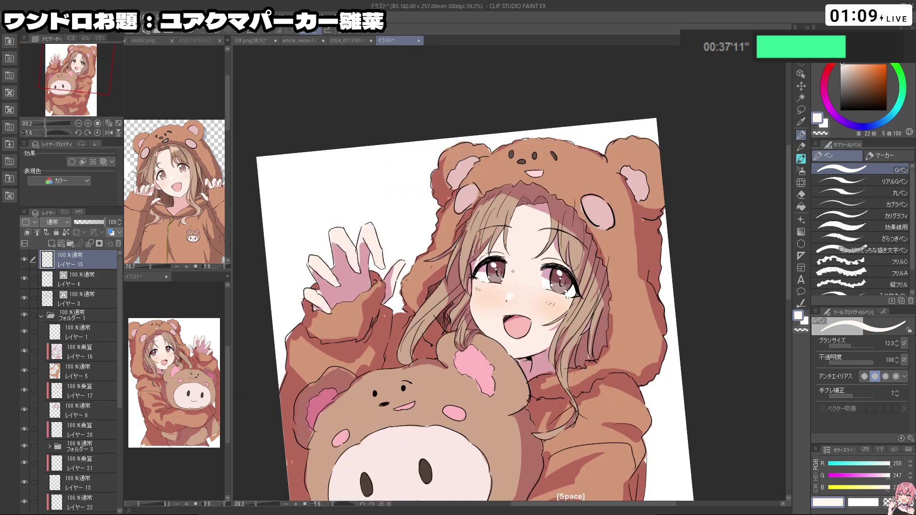
- Add a new layer above the hair shadow layer レイヤー 17 and clip it to the layer below
{"action": "key", "text": "shift+space"}
{"action": "left_click_drag", "start_coordinate": [551, 323], "coordinate": [594, 204]}
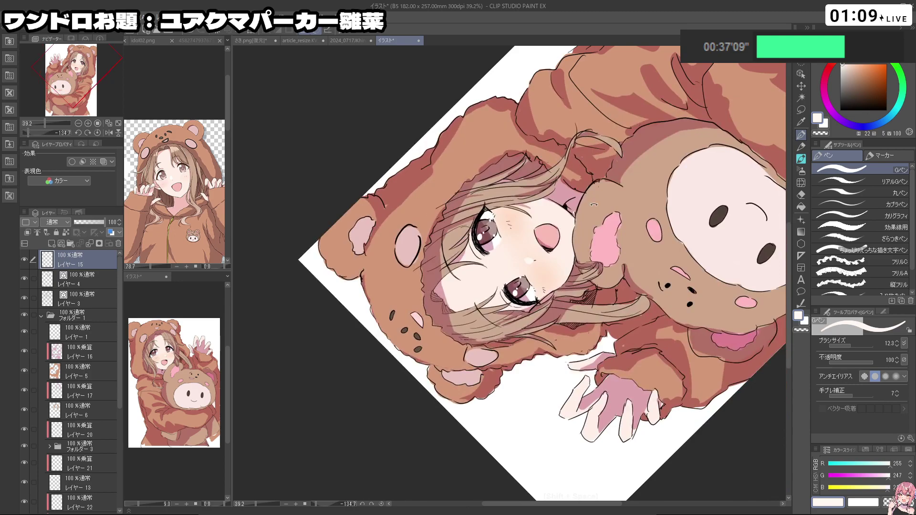
{"action": "left_click_drag", "start_coordinate": [666, 273], "coordinate": [453, 423]}
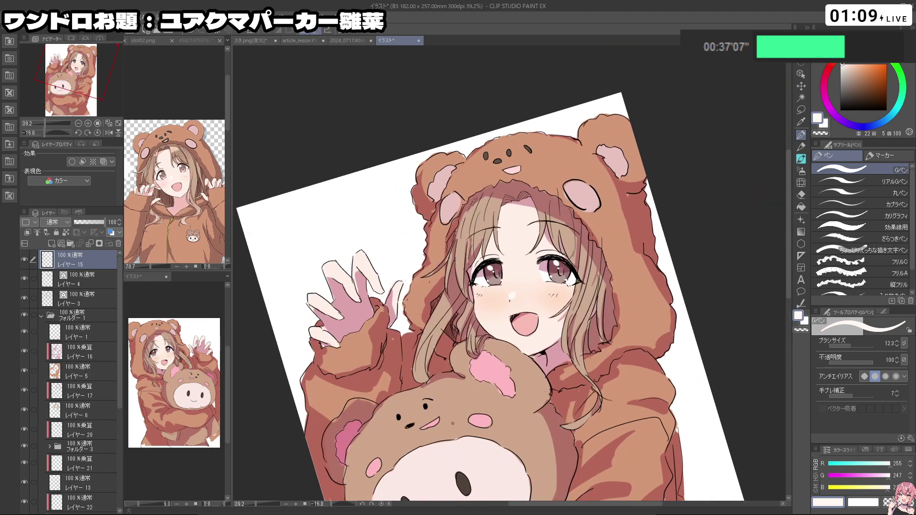
{"action": "key", "text": "shift+space"}
{"action": "mouse_move", "coordinate": [498, 212]}
{"action": "left_mouse_down"}
{"action": "mouse_move", "coordinate": [440, 256]}
{"action": "mouse_move", "coordinate": [492, 213]}
{"action": "left_mouse_up"}
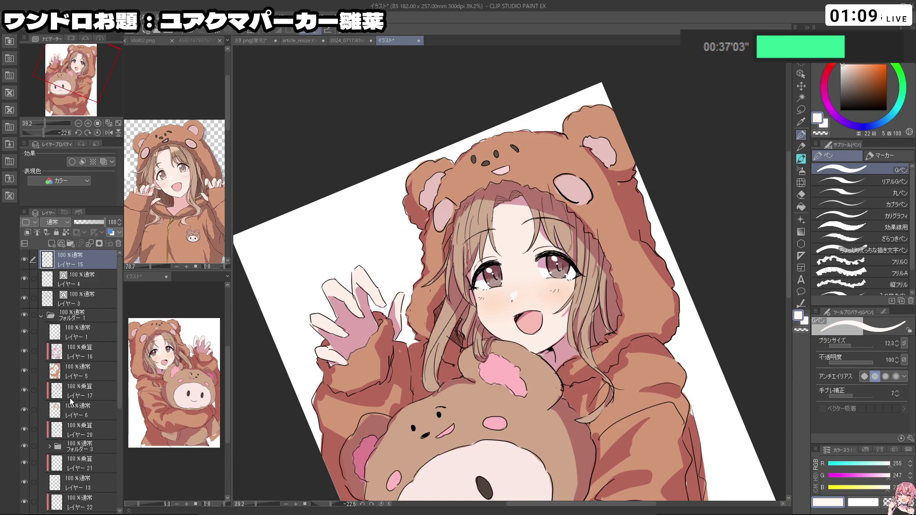
{"action": "left_click", "coordinate": [73, 414]}
{"action": "left_click", "coordinate": [85, 398]}
{"action": "left_click", "coordinate": [52, 244]}
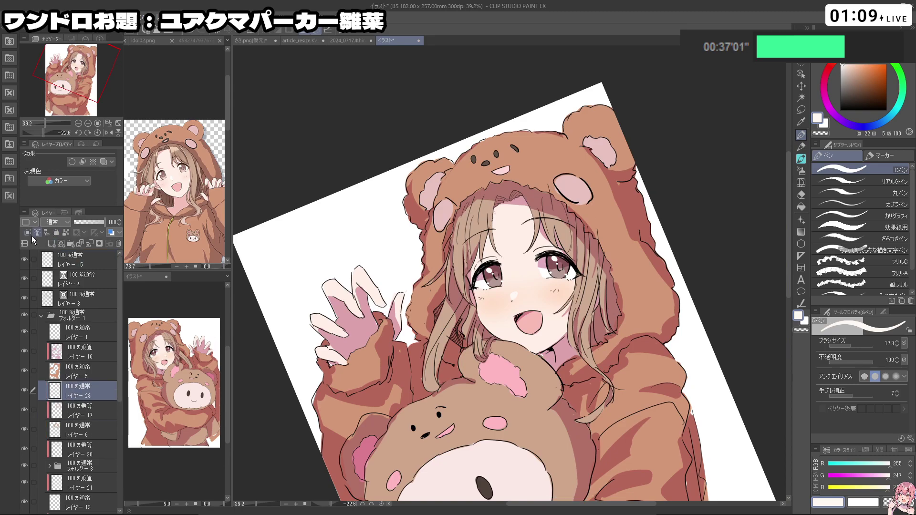
- Sample the hair colour, lighten it to pale peach and paint highlights on the hair beside the parting at brush size 28.9
{"action": "key", "text": "ctrl+space"}
{"action": "left_click", "coordinate": [515, 190]}
{"action": "right_click", "coordinate": [487, 210]}
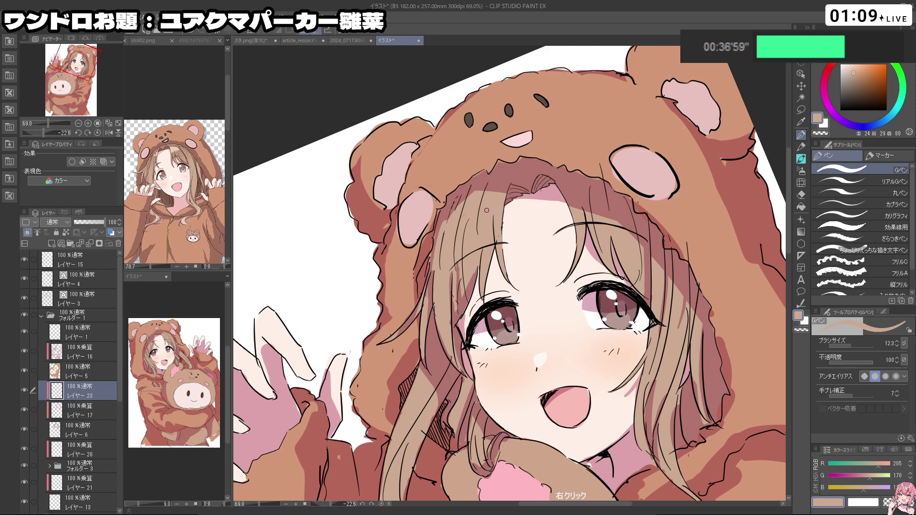
{"action": "left_click", "coordinate": [850, 66]}
{"action": "left_click_drag", "start_coordinate": [459, 225], "coordinate": [463, 220]}
{"action": "left_click", "coordinate": [456, 228]}
{"action": "key", "text": "ctrl+z"}
{"action": "left_click", "coordinate": [452, 225]}
{"action": "mouse_move", "coordinate": [466, 216]}
{"action": "left_mouse_down"}
{"action": "mouse_move", "coordinate": [467, 230]}
{"action": "mouse_move", "coordinate": [464, 219]}
{"action": "mouse_move", "coordinate": [482, 229]}
{"action": "mouse_move", "coordinate": [502, 216]}
{"action": "left_mouse_up"}
{"action": "key", "text": "ctrl+z"}
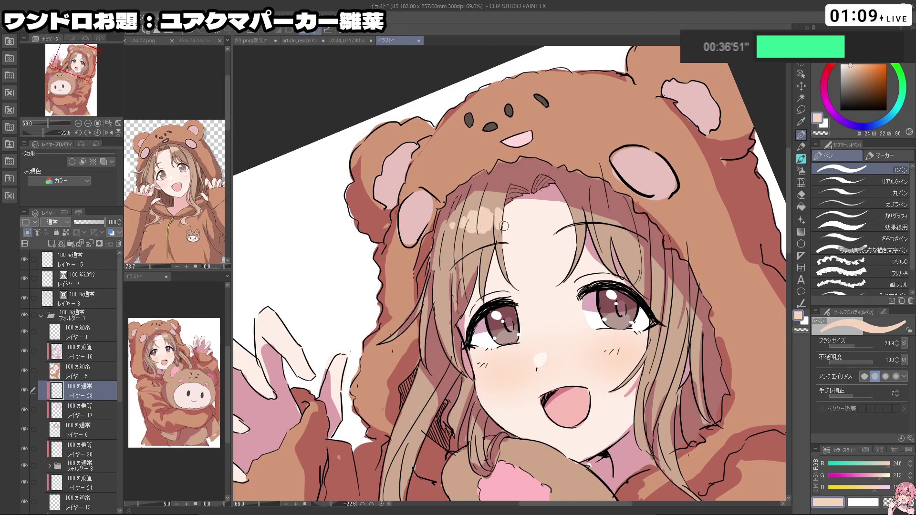
{"action": "key", "text": "space"}
{"action": "scroll", "coordinate": [591, 231], "scroll_direction": "down", "scroll_amount": 3}
{"action": "left_click_drag", "start_coordinate": [591, 231], "coordinate": [585, 221]}
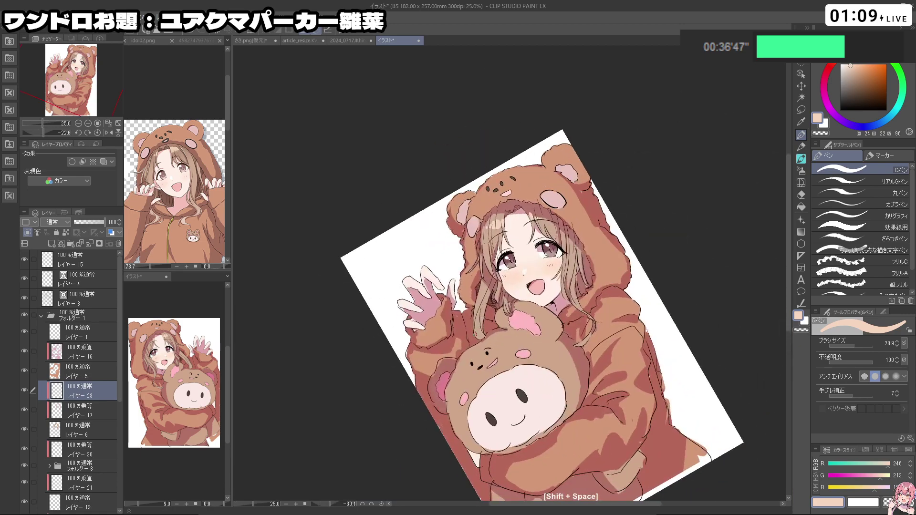
- Undo the last changes to the hair highlight and switch the G pen to the transparent colour
{"action": "key", "text": "ctrl+z"}
{"action": "key", "text": "c"}
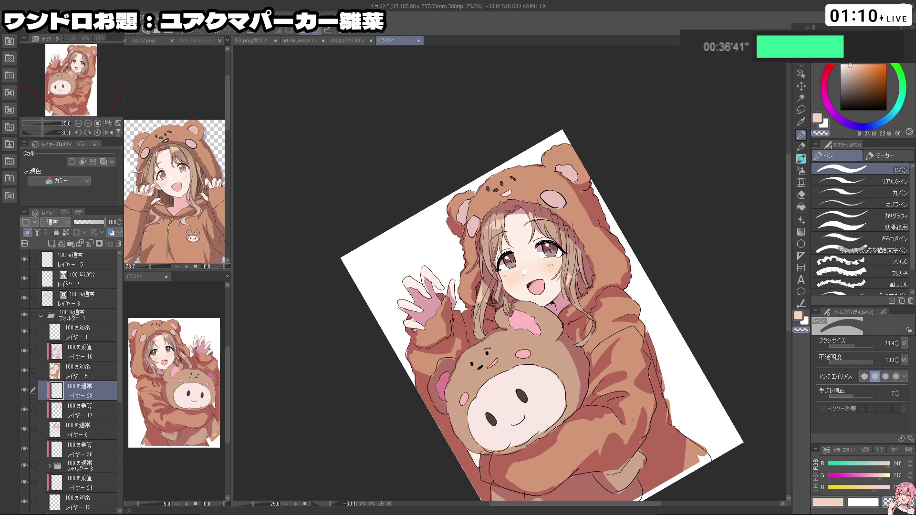
{"action": "key", "text": "c"}
{"action": "key", "text": "ctrl+z"}
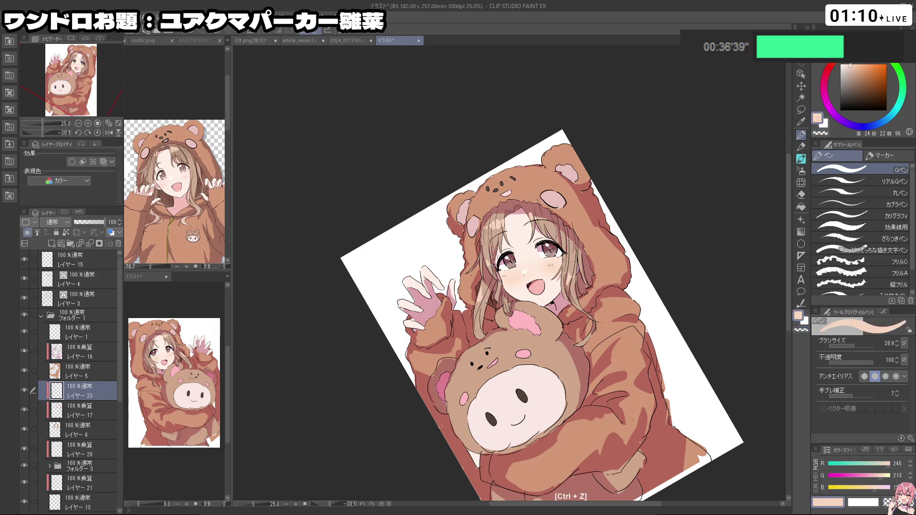
{"action": "key", "text": "c"}
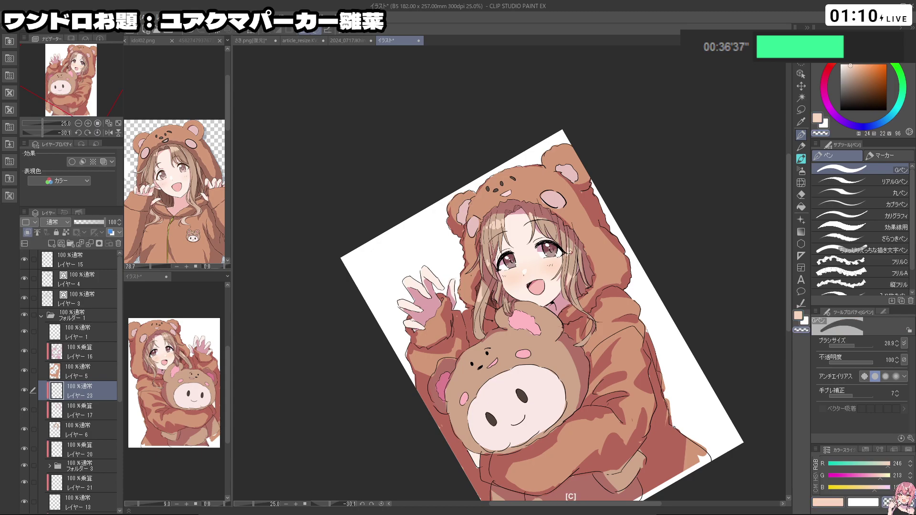
- Examine the hair highlight and the whole illustration from several angles and magnifications
{"action": "key", "text": "shift+space"}
{"action": "left_click_drag", "start_coordinate": [489, 261], "coordinate": [377, 315]}
{"action": "left_click_drag", "start_coordinate": [312, 426], "coordinate": [516, 324]}
{"action": "key", "text": "ctrl+space"}
{"action": "key", "text": "space"}
{"action": "left_click_drag", "start_coordinate": [542, 310], "coordinate": [507, 254]}
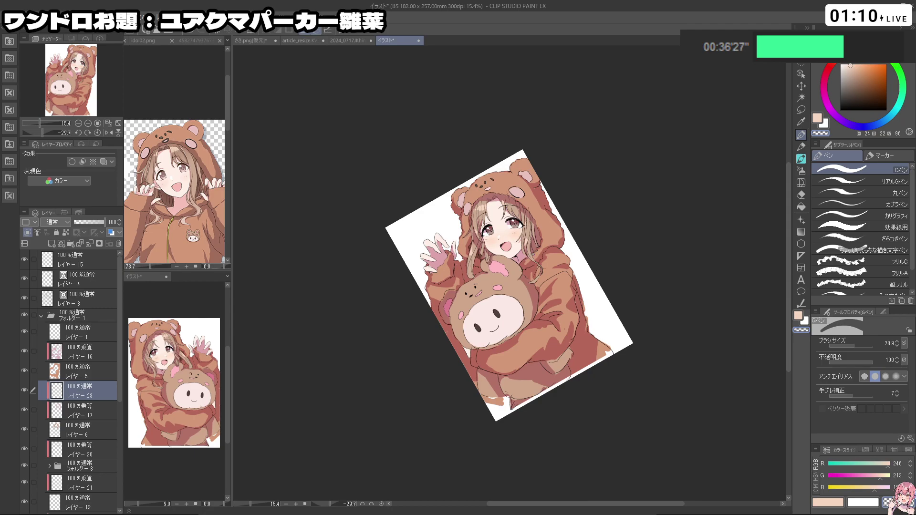
{"action": "key", "text": "ctrl+space"}
{"action": "left_click_drag", "start_coordinate": [469, 226], "coordinate": [621, 254]}
{"action": "key", "text": "shift+space"}
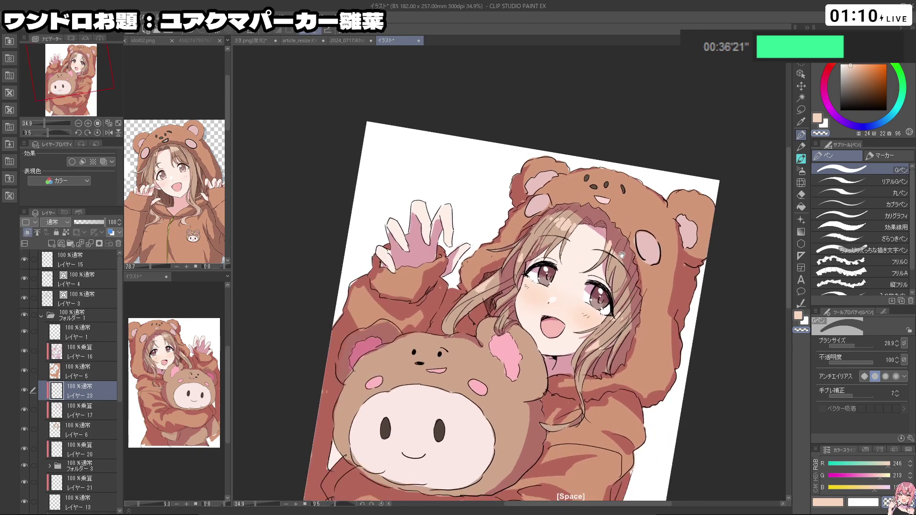
{"action": "key", "text": "ctrl+space"}
{"action": "left_click_drag", "start_coordinate": [633, 341], "coordinate": [580, 268]}
{"action": "key", "text": "space"}
{"action": "key", "text": "shift+space"}
{"action": "left_click_drag", "start_coordinate": [471, 385], "coordinate": [614, 357]}
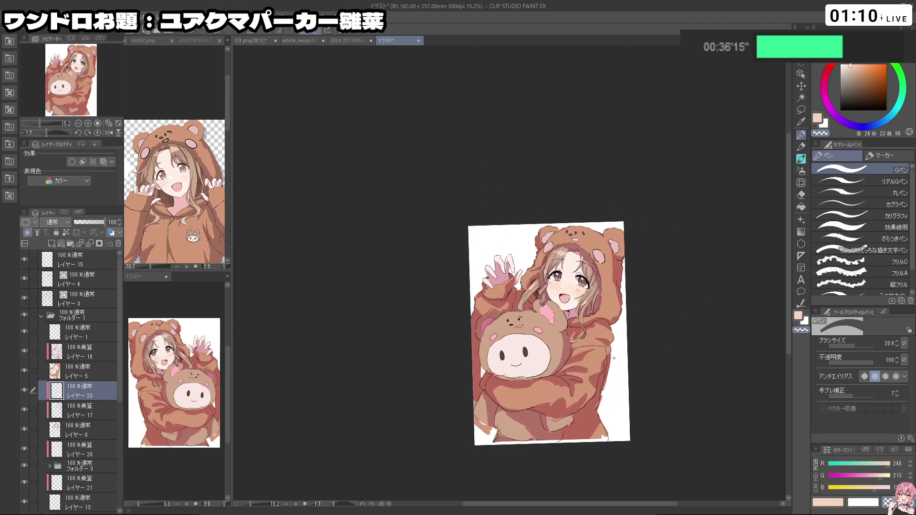
{"action": "key", "text": "ctrl+space"}
{"action": "left_click", "coordinate": [594, 284], "text": "ctrl"}
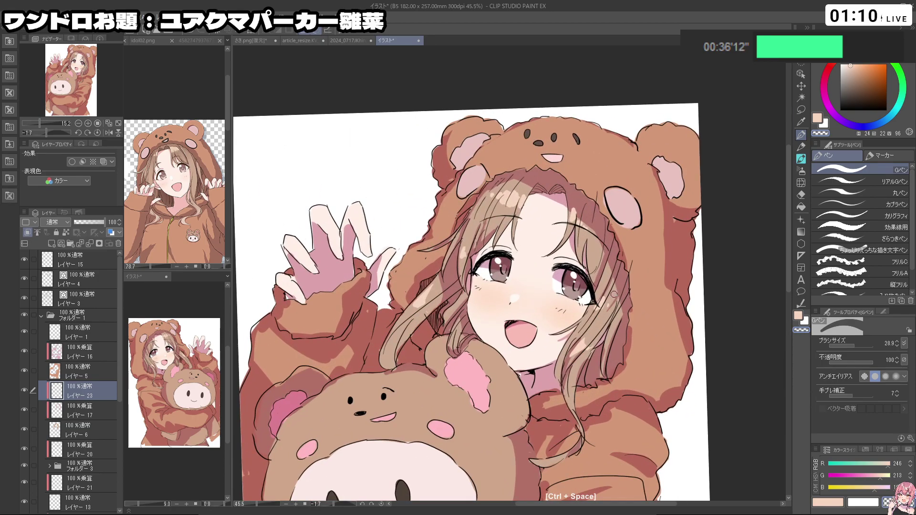
- Refine the black lash lines around both eyes on layer レイヤー 4 with the G pen at size 6.9
{"action": "left_click", "coordinate": [29, 281]}
{"action": "left_click", "coordinate": [840, 110]}
{"action": "key", "text": "shift+space"}
{"action": "mouse_move", "coordinate": [482, 308]}
{"action": "left_mouse_down"}
{"action": "mouse_move", "coordinate": [540, 313]}
{"action": "mouse_move", "coordinate": [536, 338]}
{"action": "mouse_move", "coordinate": [523, 337]}
{"action": "mouse_move", "coordinate": [511, 311]}
{"action": "mouse_move", "coordinate": [489, 309]}
{"action": "mouse_move", "coordinate": [518, 328]}
{"action": "mouse_move", "coordinate": [533, 307]}
{"action": "left_mouse_up"}
{"action": "key", "text": "ctrl+space"}
{"action": "key", "text": "c"}
{"action": "key", "text": "ctrl+alt"}
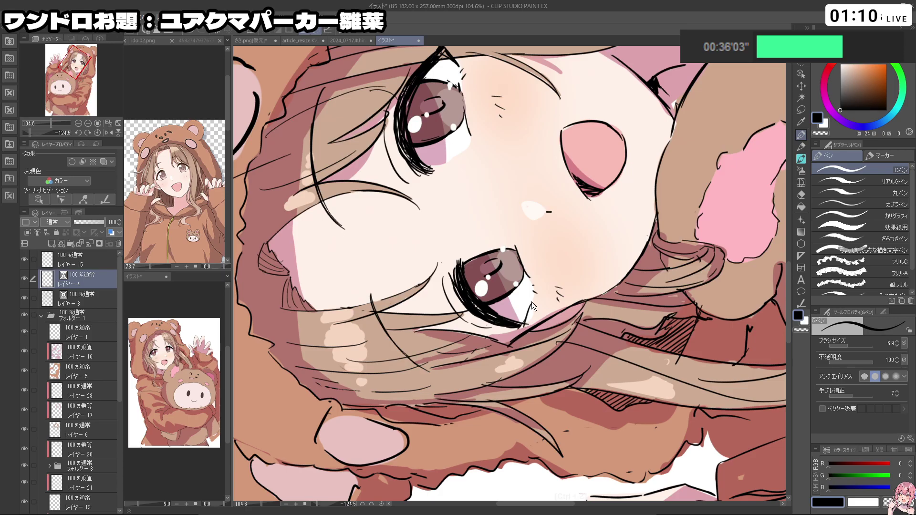
{"action": "left_click_drag", "start_coordinate": [517, 407], "coordinate": [526, 140]}
{"action": "key", "text": "ctrl+space"}
{"action": "left_click_drag", "start_coordinate": [646, 282], "coordinate": [553, 324]}
{"action": "key", "text": "space"}
{"action": "left_click_drag", "start_coordinate": [545, 401], "coordinate": [578, 186]}
{"action": "key", "text": "shift+space"}
{"action": "key", "text": "ctrl+space"}
{"action": "left_click_drag", "start_coordinate": [453, 251], "coordinate": [515, 248]}
{"action": "key", "text": "ctrl+z"}
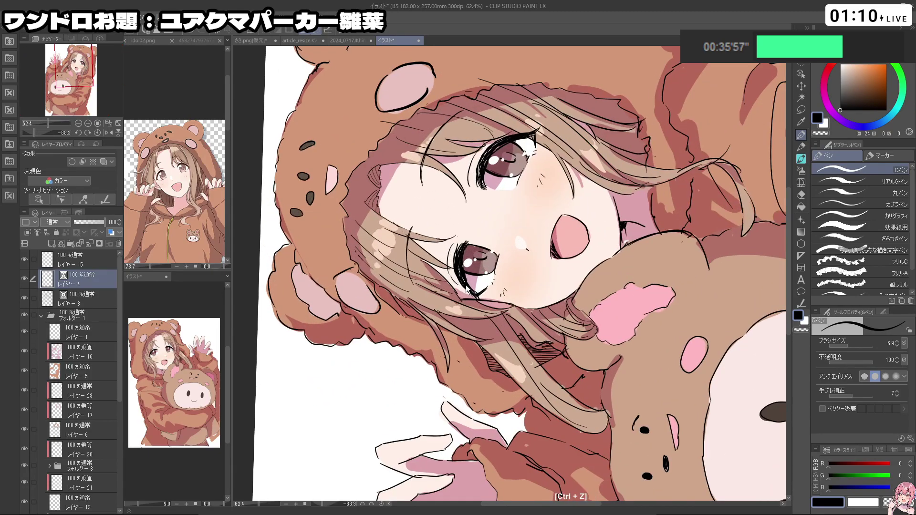
- Touch up the outer lash corner of the eye, alternating black with the transparent colour, and undo the last change
{"action": "key", "text": "shift+space"}
{"action": "mouse_move", "coordinate": [477, 200]}
{"action": "left_mouse_down"}
{"action": "mouse_move", "coordinate": [507, 193]}
{"action": "mouse_move", "coordinate": [588, 264]}
{"action": "left_mouse_up"}
{"action": "key", "text": "c"}
{"action": "key", "text": "c"}
{"action": "left_click_drag", "start_coordinate": [626, 340], "coordinate": [642, 343]}
{"action": "key", "text": "c"}
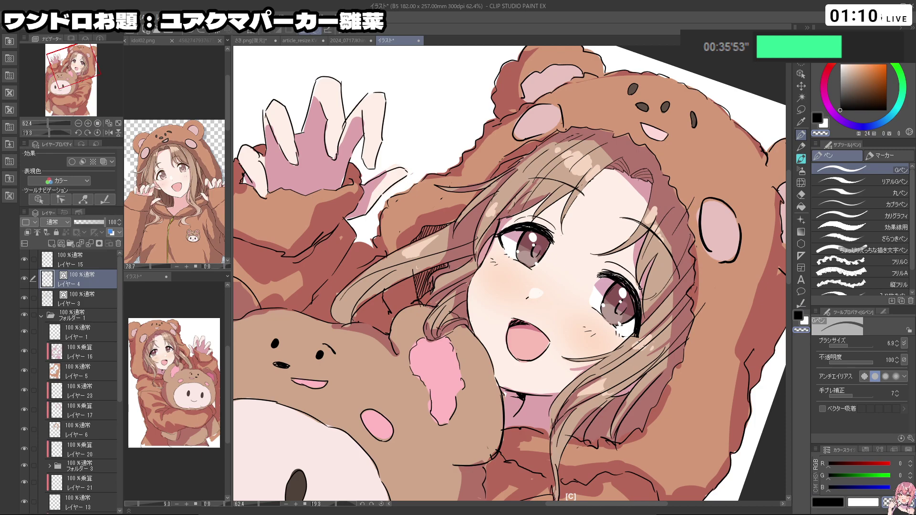
{"action": "key", "text": "c"}
{"action": "key", "text": "ctrl+z"}
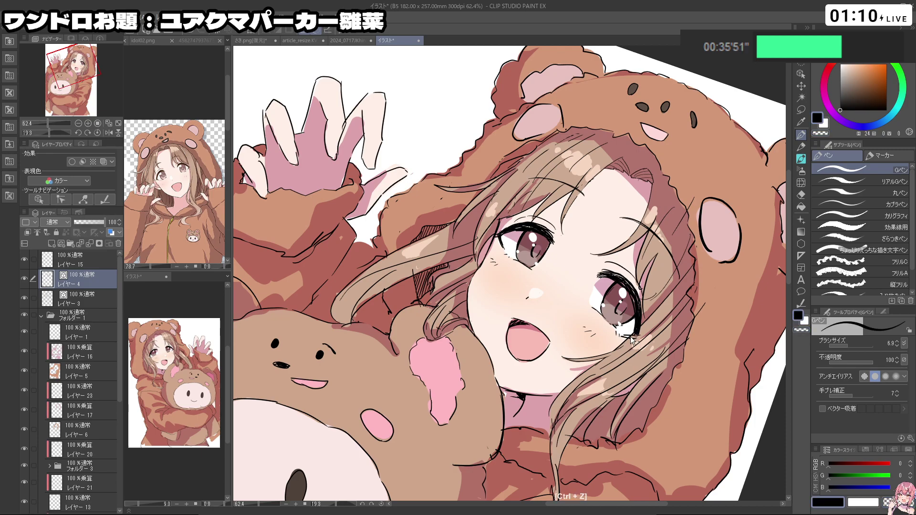
- Examine the retouched eyes close up and the whole illustration from different angles
{"action": "key", "text": "ctrl+space"}
{"action": "left_click_drag", "start_coordinate": [687, 310], "coordinate": [496, 319]}
{"action": "key", "text": "space"}
{"action": "key", "text": "shift+space"}
{"action": "mouse_move", "coordinate": [488, 360]}
{"action": "left_mouse_down"}
{"action": "mouse_move", "coordinate": [615, 287]}
{"action": "mouse_move", "coordinate": [603, 202]}
{"action": "mouse_move", "coordinate": [624, 284]}
{"action": "left_mouse_up"}
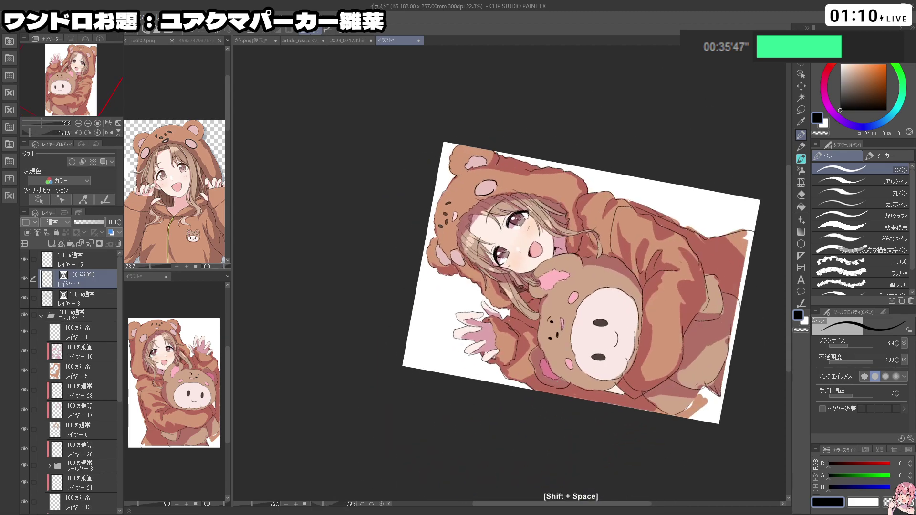
{"action": "key", "text": "ctrl+space"}
{"action": "left_click_drag", "start_coordinate": [525, 197], "coordinate": [606, 200]}
{"action": "mouse_move", "coordinate": [527, 232]}
{"action": "left_mouse_down"}
{"action": "mouse_move", "coordinate": [537, 222]}
{"action": "mouse_move", "coordinate": [532, 236]}
{"action": "left_mouse_up"}
{"action": "key", "text": "ctrl+z"}
{"action": "key", "text": "ctrl+space"}
{"action": "left_click_drag", "start_coordinate": [637, 288], "coordinate": [530, 285]}
{"action": "key", "text": "space"}
{"action": "mouse_move", "coordinate": [531, 286]}
{"action": "left_mouse_down"}
{"action": "mouse_move", "coordinate": [458, 280]}
{"action": "mouse_move", "coordinate": [488, 234]}
{"action": "mouse_move", "coordinate": [562, 265]}
{"action": "mouse_move", "coordinate": [527, 218]}
{"action": "left_mouse_up"}
{"action": "key", "text": "shift+space"}
{"action": "key", "text": "ctrl+space"}
{"action": "key", "text": "shift+space"}
{"action": "key", "text": "ctrl+space"}
{"action": "left_click_drag", "start_coordinate": [466, 283], "coordinate": [547, 285]}
{"action": "key", "text": "ctrl+z"}
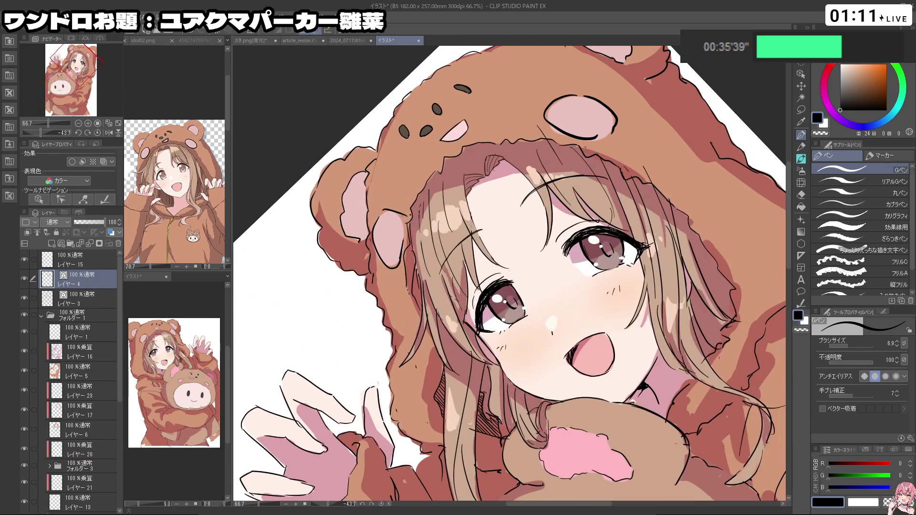
{"action": "scroll", "coordinate": [546, 299], "scroll_direction": "down", "scroll_amount": 4}
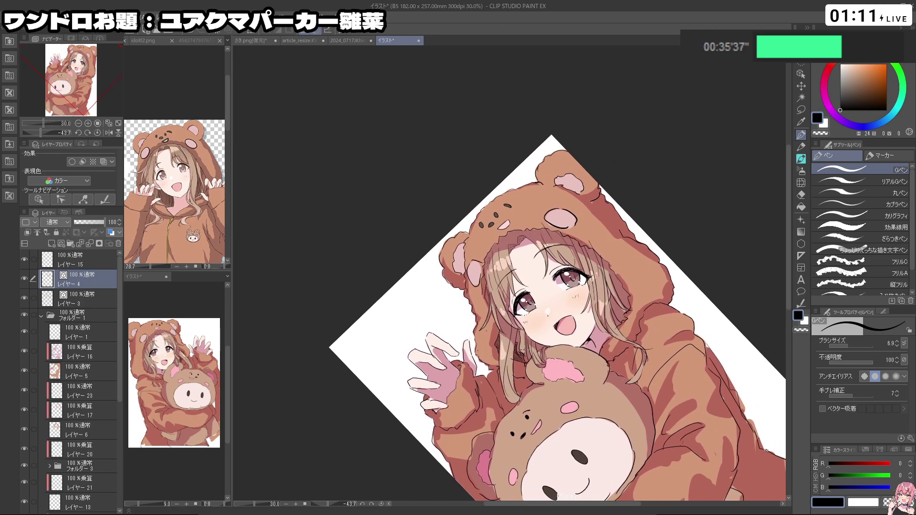
- Sample pale peach and draw fine light strands in the hair beside the face on layer レイヤー 15 at brush size 6.9
{"action": "left_click", "coordinate": [84, 265]}
{"action": "key", "text": "ctrl+space"}
{"action": "left_click_drag", "start_coordinate": [588, 271], "coordinate": [623, 272]}
{"action": "key", "text": "shift+space"}
{"action": "left_click_drag", "start_coordinate": [624, 272], "coordinate": [602, 308]}
{"action": "right_click", "coordinate": [468, 242]}
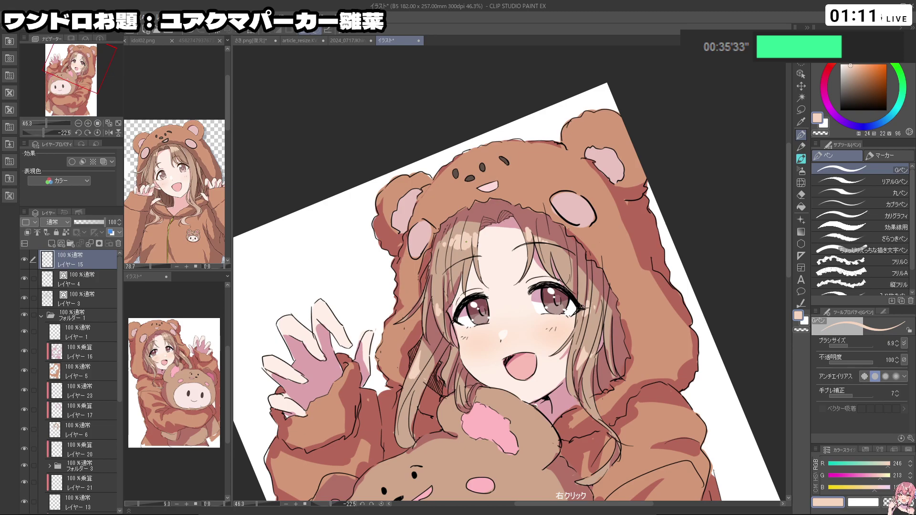
{"action": "key", "text": "ctrl+z"}
{"action": "left_click_drag", "start_coordinate": [561, 250], "coordinate": [575, 289]}
{"action": "left_click_drag", "start_coordinate": [597, 276], "coordinate": [573, 367]}
{"action": "key", "text": "ctrl+z"}
{"action": "mouse_move", "coordinate": [596, 308]}
{"action": "left_mouse_down"}
{"action": "mouse_move", "coordinate": [575, 384]}
{"action": "mouse_move", "coordinate": [567, 377]}
{"action": "left_mouse_up"}
{"action": "mouse_move", "coordinate": [429, 335]}
{"action": "left_mouse_down"}
{"action": "mouse_move", "coordinate": [405, 431]}
{"action": "mouse_move", "coordinate": [413, 452]}
{"action": "left_mouse_up"}
{"action": "key", "text": "ctrl+z"}
{"action": "key", "text": "ctrl+z"}
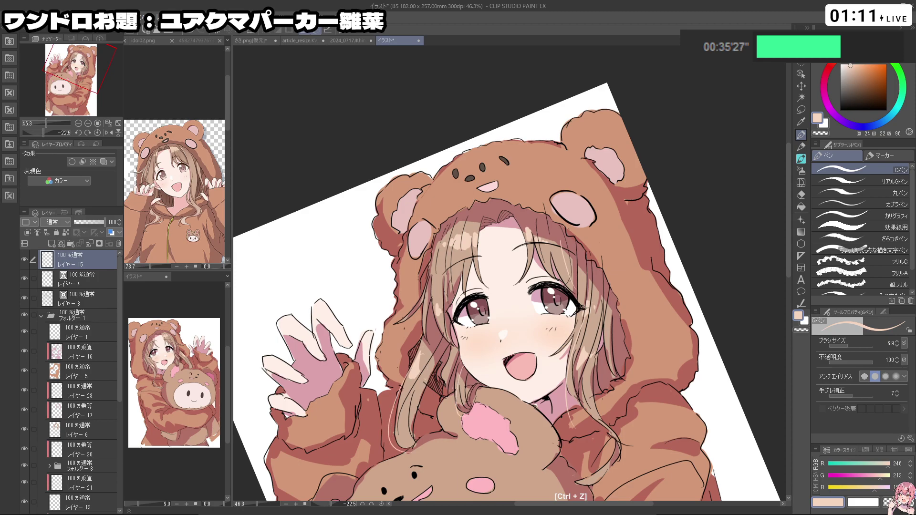
- Draw further thin peach strands along both sides of the hair and toward its tips, undoing and redrawing unwanted strokes
{"action": "mouse_move", "coordinate": [616, 305]}
{"action": "left_mouse_down"}
{"action": "mouse_move", "coordinate": [525, 315]}
{"action": "mouse_move", "coordinate": [601, 324]}
{"action": "left_mouse_up"}
{"action": "key", "text": "ctrl+z"}
{"action": "left_click_drag", "start_coordinate": [567, 274], "coordinate": [573, 325]}
{"action": "key", "text": "ctrl+z"}
{"action": "mouse_move", "coordinate": [415, 216]}
{"action": "left_mouse_down"}
{"action": "mouse_move", "coordinate": [397, 277]}
{"action": "mouse_move", "coordinate": [405, 285]}
{"action": "left_mouse_up"}
{"action": "key", "text": "ctrl+z"}
{"action": "key", "text": "ctrl+z"}
{"action": "key", "text": "ctrl+z"}
{"action": "mouse_move", "coordinate": [419, 218]}
{"action": "left_mouse_down"}
{"action": "mouse_move", "coordinate": [413, 301]}
{"action": "mouse_move", "coordinate": [479, 358]}
{"action": "mouse_move", "coordinate": [516, 363]}
{"action": "mouse_move", "coordinate": [478, 205]}
{"action": "mouse_move", "coordinate": [436, 270]}
{"action": "left_mouse_up"}
{"action": "key", "text": "ctrl+z"}
{"action": "left_click_drag", "start_coordinate": [620, 334], "coordinate": [587, 411]}
{"action": "left_click_drag", "start_coordinate": [606, 470], "coordinate": [512, 387]}
{"action": "left_click_drag", "start_coordinate": [537, 411], "coordinate": [464, 380]}
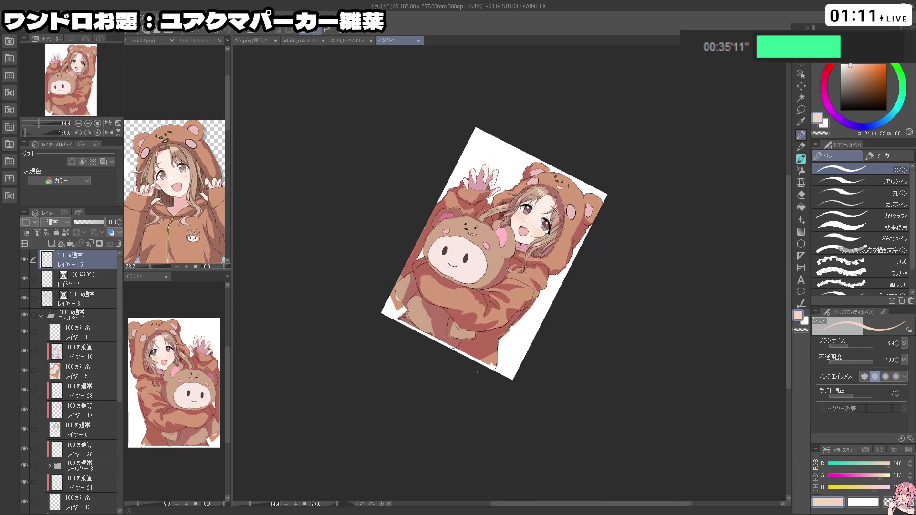
- Collapse フォルダー 1 and フォルダー 2, select everything from フォルダー 2 up to レイヤー 15, and scale the artwork to 109%
{"action": "left_click", "coordinate": [47, 315]}
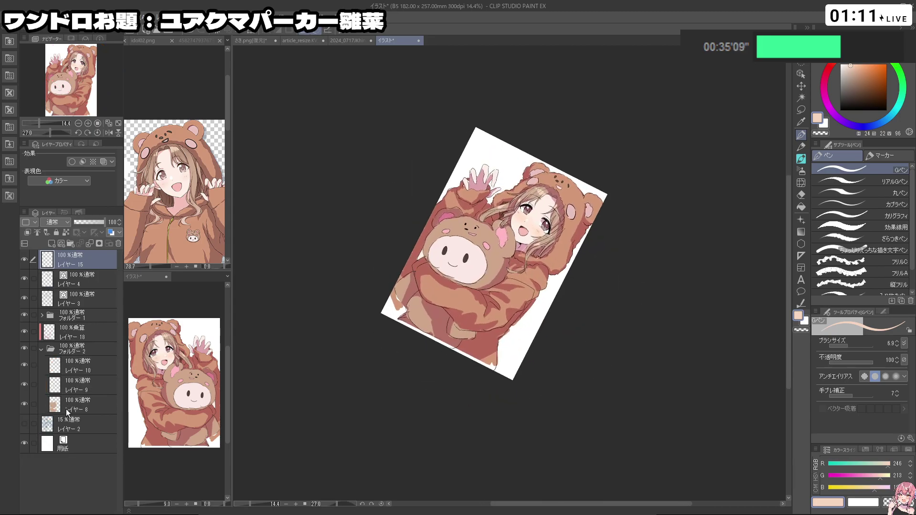
{"action": "left_click", "coordinate": [41, 349]}
{"action": "left_click", "coordinate": [77, 348]}
{"action": "left_click", "coordinate": [87, 255], "text": "shift"}
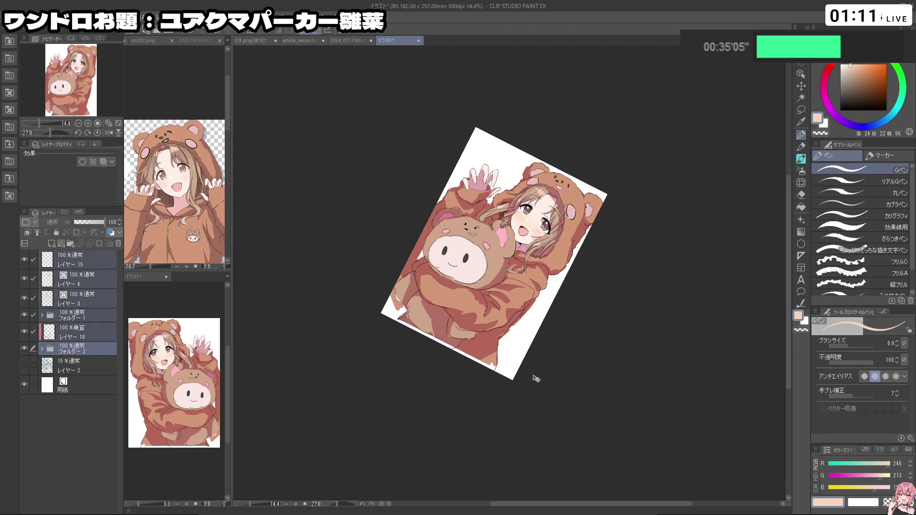
{"action": "key", "text": "ctrl+t"}
{"action": "left_click_drag", "start_coordinate": [575, 309], "coordinate": [599, 342]}
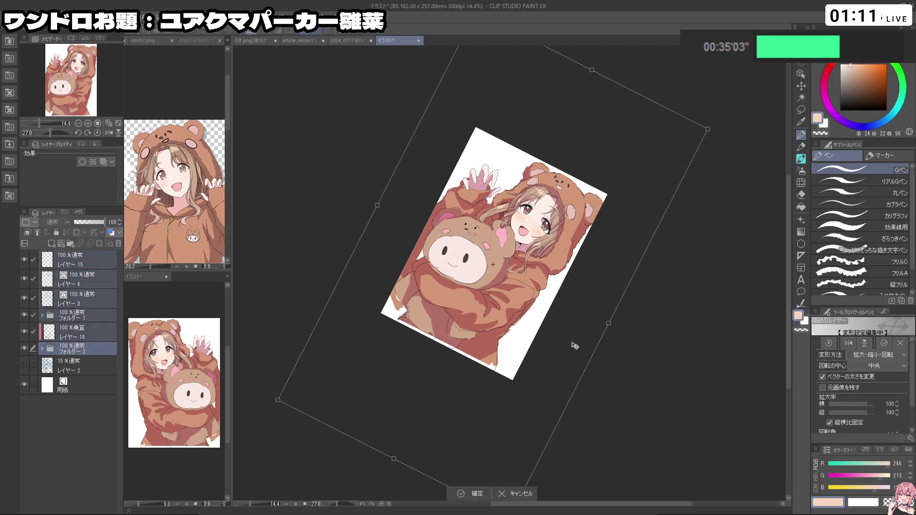
{"action": "key", "text": "shift+space"}
{"action": "left_click_drag", "start_coordinate": [628, 405], "coordinate": [668, 347]}
{"action": "left_click_drag", "start_coordinate": [567, 347], "coordinate": [546, 363]}
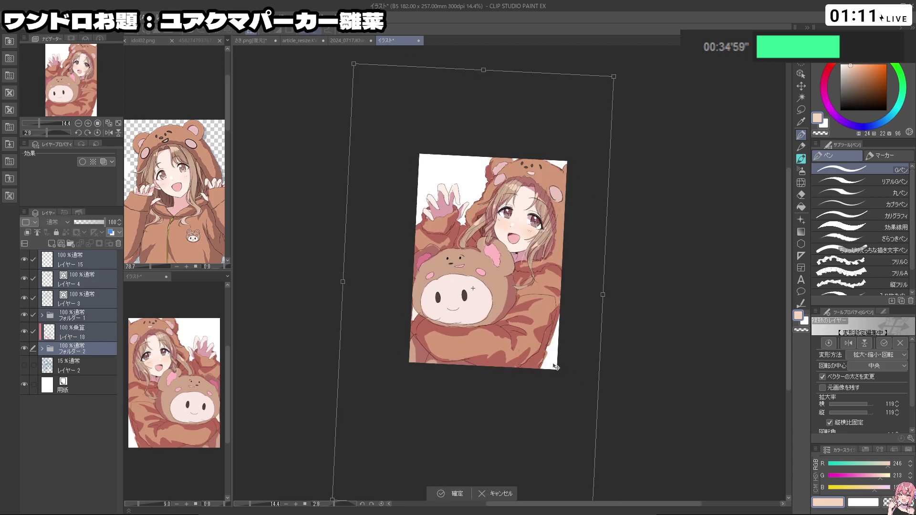
{"action": "left_click_drag", "start_coordinate": [605, 295], "coordinate": [576, 304]}
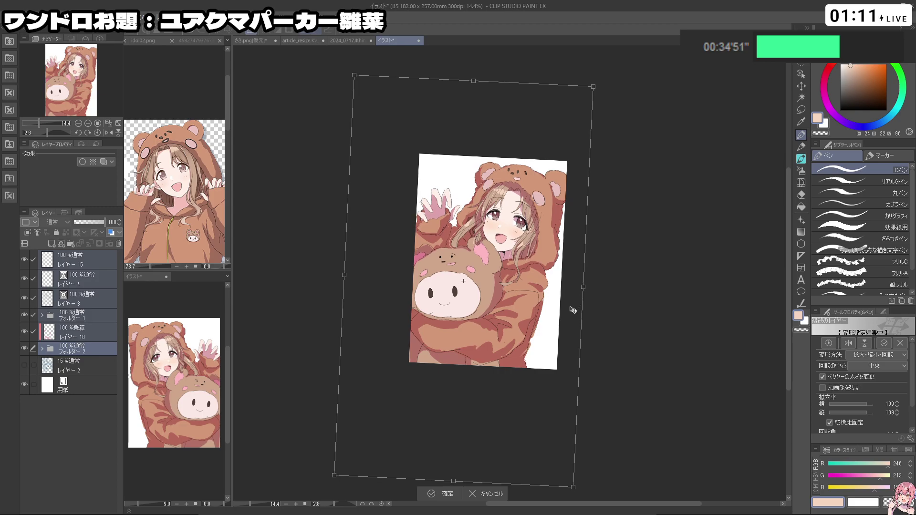
- Rotate and reposition the scaled artwork so the hood and raised hand fit on the page, and apply the transformation
{"action": "left_click_drag", "start_coordinate": [604, 413], "coordinate": [596, 432]}
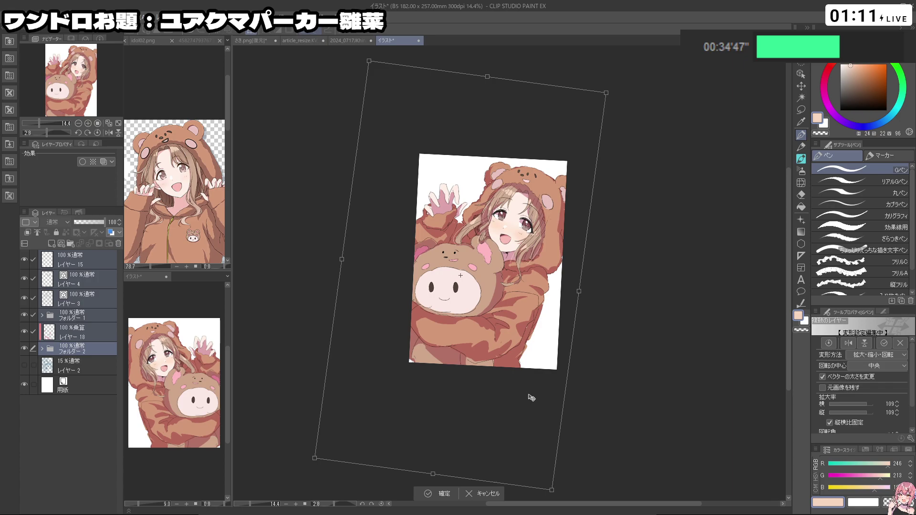
{"action": "left_click_drag", "start_coordinate": [530, 395], "coordinate": [529, 393]}
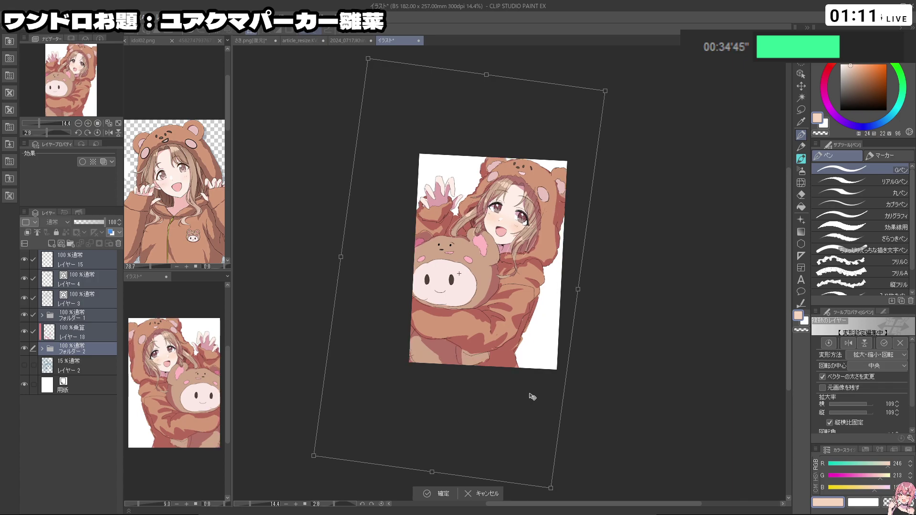
{"action": "left_click_drag", "start_coordinate": [591, 428], "coordinate": [591, 397]}
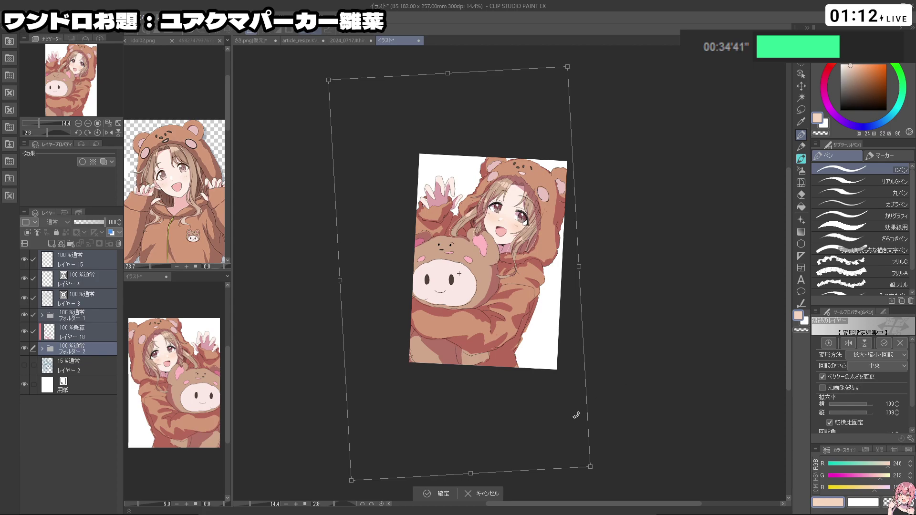
{"action": "left_click_drag", "start_coordinate": [594, 456], "coordinate": [598, 455]}
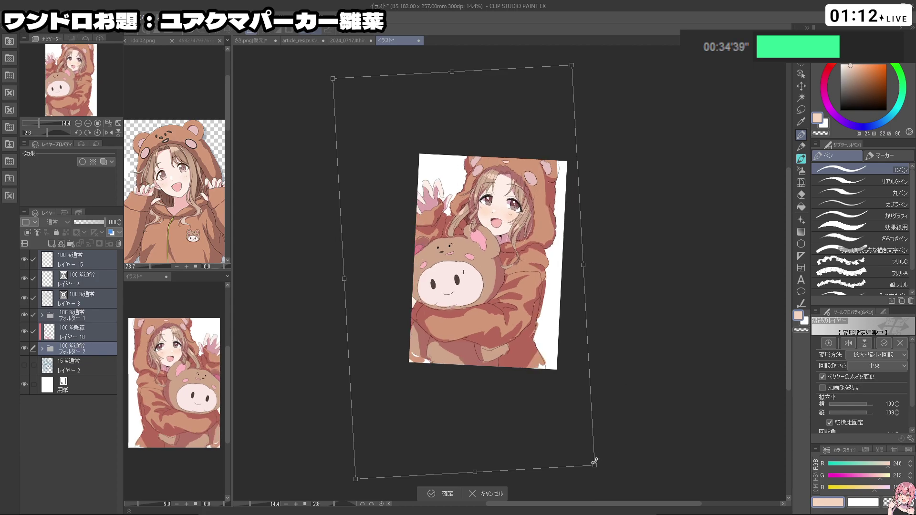
{"action": "left_click_drag", "start_coordinate": [656, 414], "coordinate": [646, 428]}
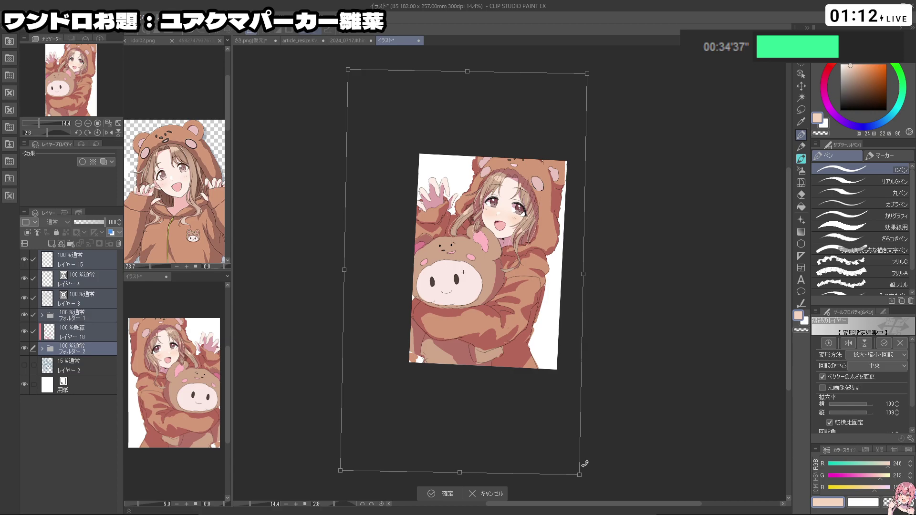
{"action": "left_click_drag", "start_coordinate": [584, 483], "coordinate": [577, 514]}
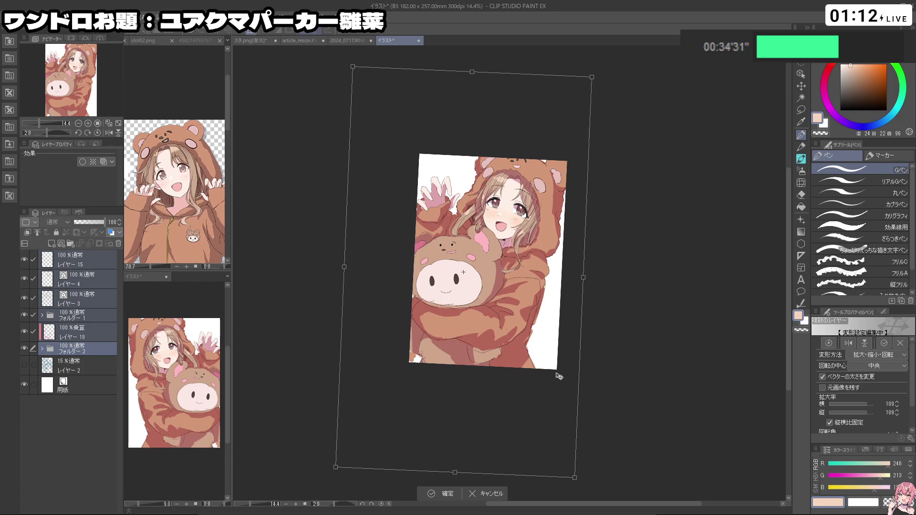
{"action": "left_click_drag", "start_coordinate": [545, 367], "coordinate": [549, 375]}
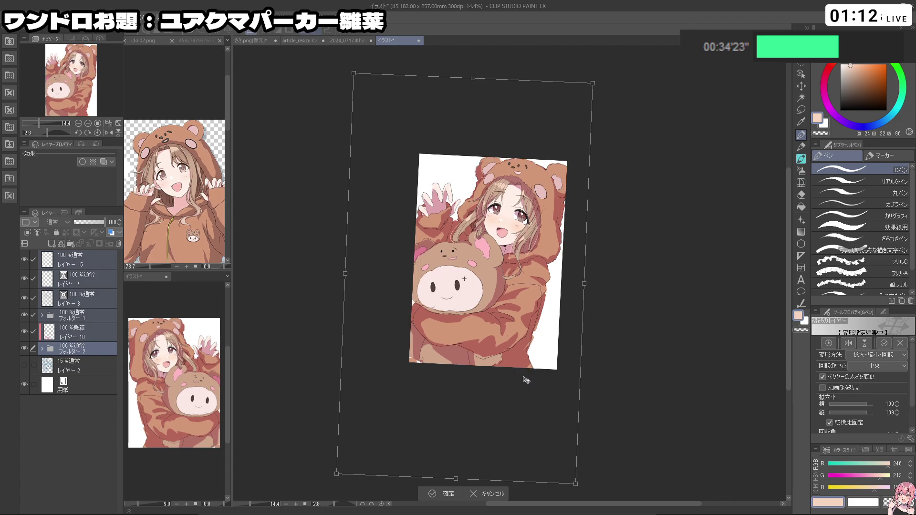
{"action": "left_click_drag", "start_coordinate": [526, 381], "coordinate": [528, 383]}
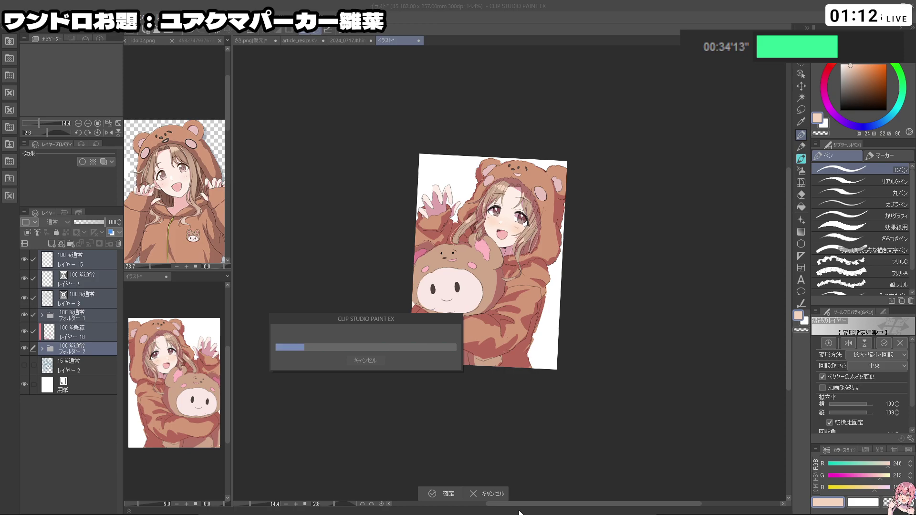
- Draw fingernails on the raised hand in black on layer レイヤー 3 with the G pen at size 9.6
{"action": "left_click", "coordinate": [83, 301]}
{"action": "left_click_drag", "start_coordinate": [853, 85], "coordinate": [840, 110]}
{"action": "left_click_drag", "start_coordinate": [427, 199], "coordinate": [496, 195]}
{"action": "key", "text": "bracketright"}
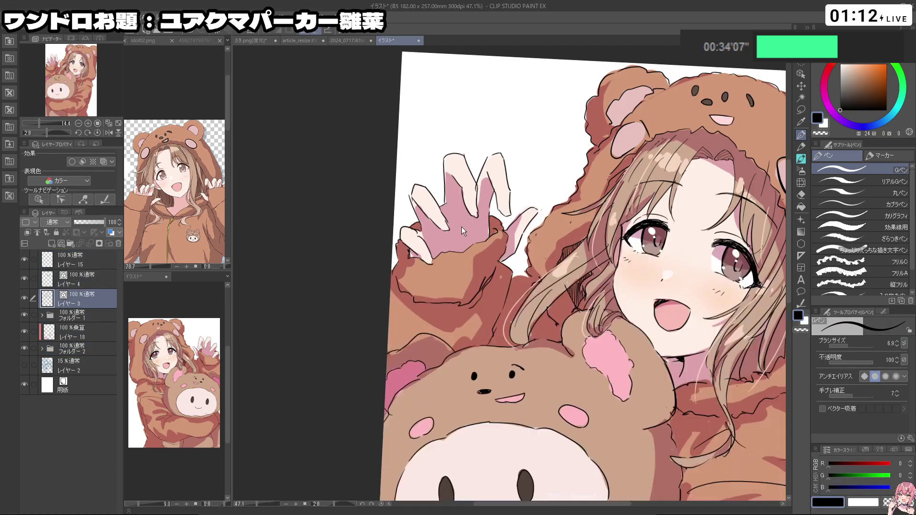
{"action": "left_click_drag", "start_coordinate": [423, 254], "coordinate": [429, 262]}
{"action": "left_click_drag", "start_coordinate": [441, 225], "coordinate": [445, 228]}
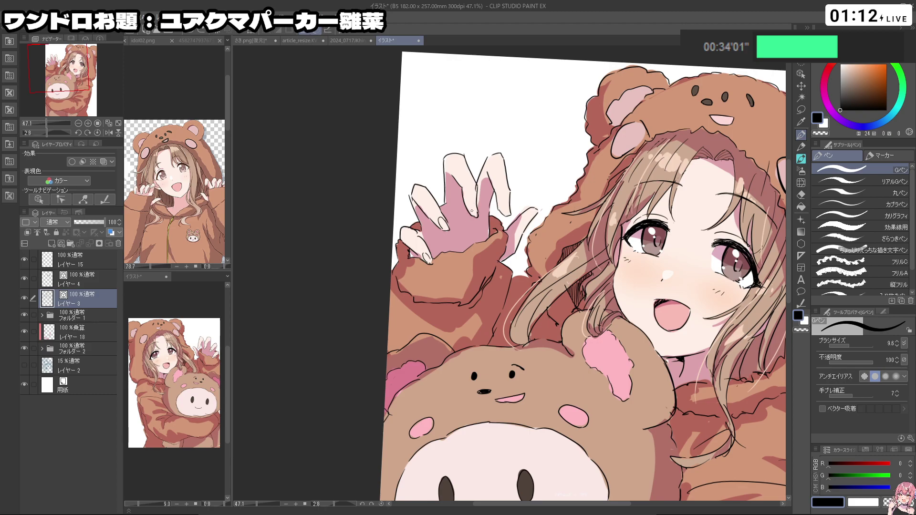
{"action": "mouse_move", "coordinate": [470, 214]}
{"action": "left_mouse_down"}
{"action": "mouse_move", "coordinate": [475, 204]}
{"action": "mouse_move", "coordinate": [509, 210]}
{"action": "mouse_move", "coordinate": [507, 222]}
{"action": "mouse_move", "coordinate": [509, 211]}
{"action": "left_mouse_up"}
{"action": "key", "text": "ctrl+z"}
{"action": "key", "text": "ctrl+z"}
- Draw the remaining fingernails and the crease lines in the palm of the raised hand, undoing unwanted strokes
{"action": "left_click_drag", "start_coordinate": [645, 283], "coordinate": [582, 288]}
{"action": "left_click_drag", "start_coordinate": [582, 289], "coordinate": [465, 281]}
{"action": "left_click_drag", "start_coordinate": [480, 364], "coordinate": [644, 273]}
{"action": "left_click_drag", "start_coordinate": [509, 322], "coordinate": [605, 321]}
{"action": "key", "text": "ctrl+z"}
{"action": "left_click_drag", "start_coordinate": [500, 332], "coordinate": [540, 367]}
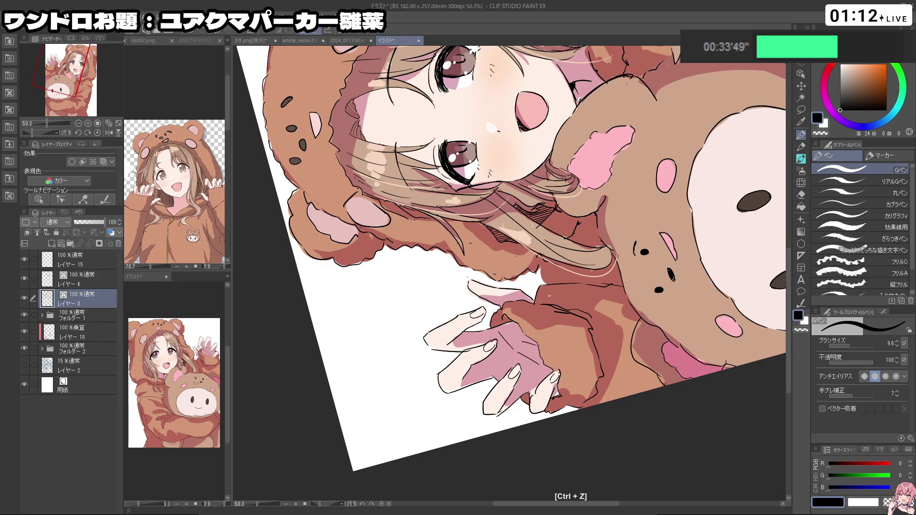
{"action": "key", "text": "ctrl+z"}
{"action": "left_click_drag", "start_coordinate": [524, 340], "coordinate": [534, 343]}
{"action": "key", "text": "ctrl+space"}
{"action": "mouse_move", "coordinate": [605, 343]}
{"action": "left_mouse_down"}
{"action": "mouse_move", "coordinate": [568, 346]}
{"action": "mouse_move", "coordinate": [580, 376]}
{"action": "mouse_move", "coordinate": [396, 302]}
{"action": "left_mouse_up"}
{"action": "key", "text": "ctrl+z"}
- Check the raised hand against the whole illustration at reduced size
{"action": "key", "text": "shift+space"}
{"action": "key", "text": "ctrl+space"}
{"action": "left_click_drag", "start_coordinate": [663, 243], "coordinate": [568, 246]}
{"action": "key", "text": "space"}
{"action": "left_click_drag", "start_coordinate": [597, 291], "coordinate": [624, 267]}
{"action": "key", "text": "ctrl+space"}
{"action": "key", "text": "shift+space"}
{"action": "left_click_drag", "start_coordinate": [531, 394], "coordinate": [563, 295]}
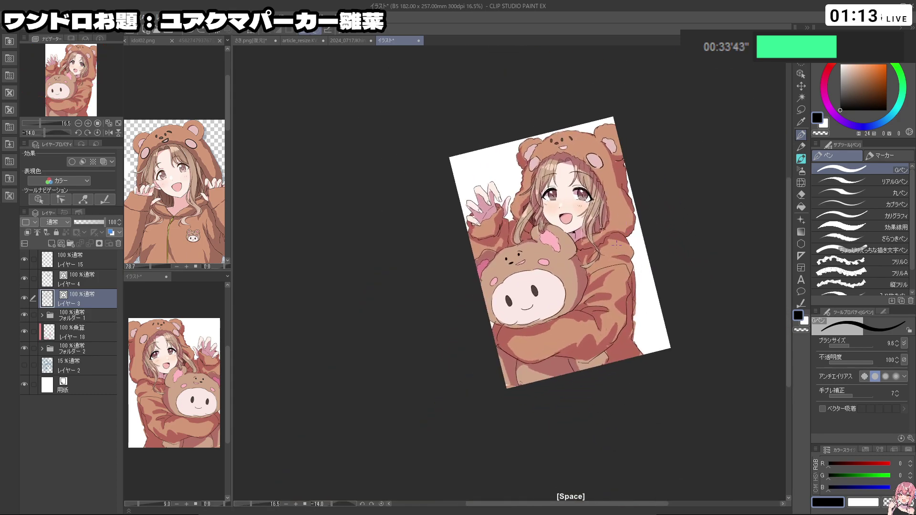
{"action": "left_click", "coordinate": [584, 260], "text": "ctrl"}
{"action": "left_click_drag", "start_coordinate": [583, 260], "coordinate": [544, 261]}
{"action": "key", "text": "ctrl+space"}
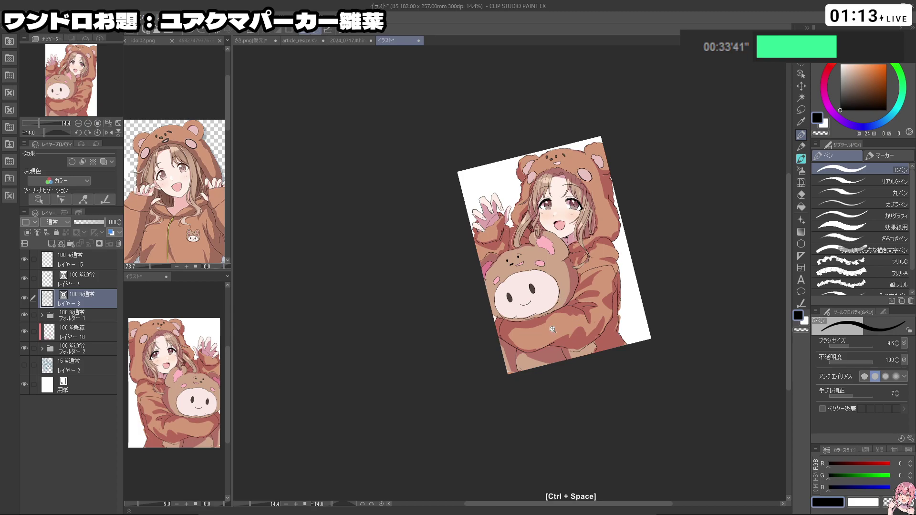
- Touch up the line art with the G pen at size 9.6, switching between black and transparent, and undo unwanted strokes
{"action": "left_click_drag", "start_coordinate": [554, 329], "coordinate": [597, 330]}
{"action": "key", "text": "shift+space"}
{"action": "key", "text": "c"}
{"action": "mouse_move", "coordinate": [578, 429]}
{"action": "left_mouse_down"}
{"action": "mouse_move", "coordinate": [476, 350]}
{"action": "mouse_move", "coordinate": [653, 325]}
{"action": "mouse_move", "coordinate": [663, 261]}
{"action": "left_mouse_up"}
{"action": "key", "text": "ctrl+z"}
{"action": "key", "text": "c"}
{"action": "key", "text": "ctrl+z"}
{"action": "key", "text": "c"}
{"action": "key", "text": "ctrl+z"}
{"action": "mouse_move", "coordinate": [569, 256]}
{"action": "left_mouse_down"}
{"action": "mouse_move", "coordinate": [609, 263]}
{"action": "mouse_move", "coordinate": [616, 276]}
{"action": "left_mouse_up"}
{"action": "key", "text": "ctrl+z"}
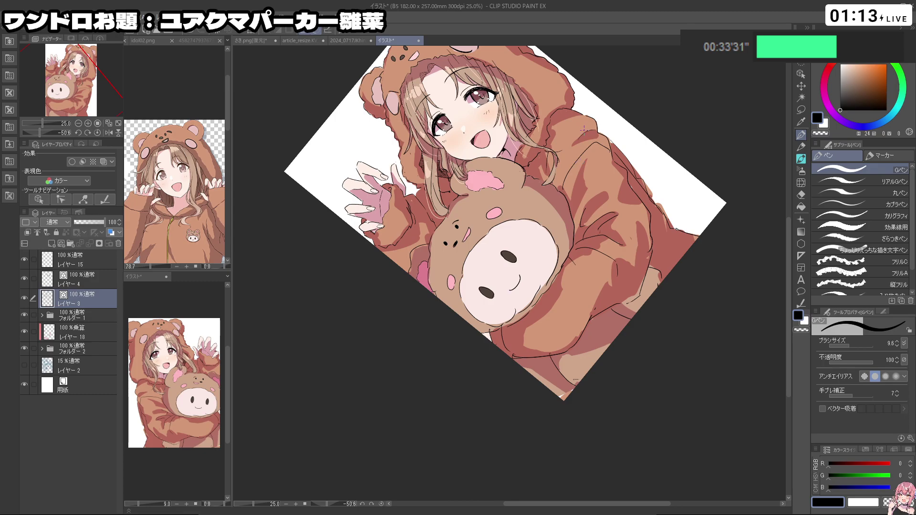
- Clean up the outlines of the hoodie and hand with black and the transparent colour at brush size 15.1
{"action": "mouse_move", "coordinate": [477, 482]}
{"action": "left_mouse_down"}
{"action": "mouse_move", "coordinate": [630, 152]}
{"action": "mouse_move", "coordinate": [609, 134]}
{"action": "left_mouse_up"}
{"action": "key", "text": "c"}
{"action": "mouse_move", "coordinate": [384, 197]}
{"action": "left_mouse_down"}
{"action": "mouse_move", "coordinate": [371, 196]}
{"action": "mouse_move", "coordinate": [355, 220]}
{"action": "mouse_move", "coordinate": [376, 219]}
{"action": "left_mouse_up"}
{"action": "key", "text": "c"}
{"action": "key", "text": "c"}
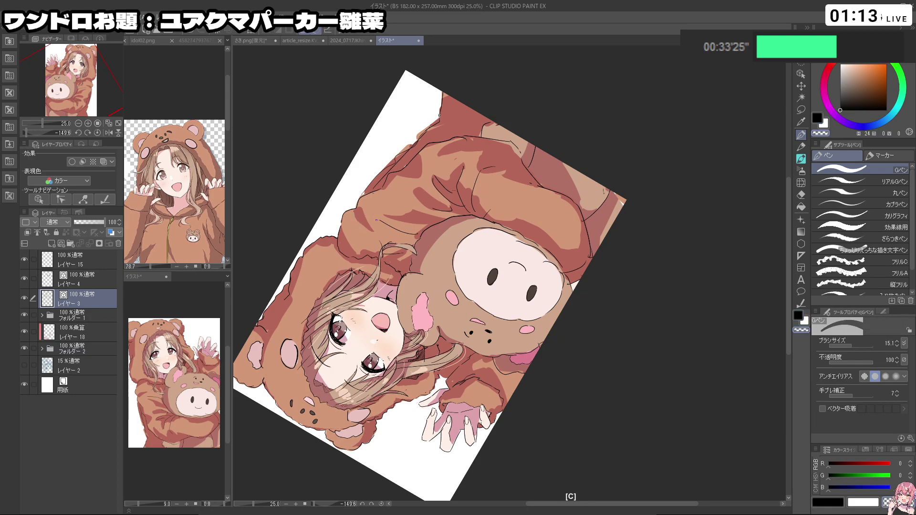
{"action": "key", "text": "ctrl+z"}
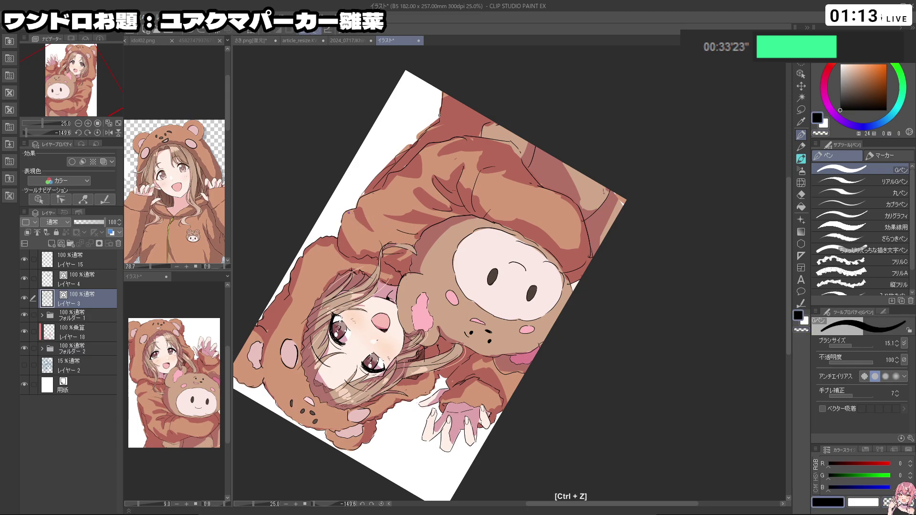
{"action": "key", "text": "ctrl+z"}
{"action": "mouse_move", "coordinate": [351, 219]}
{"action": "left_mouse_down"}
{"action": "mouse_move", "coordinate": [346, 231]}
{"action": "mouse_move", "coordinate": [398, 244]}
{"action": "mouse_move", "coordinate": [433, 370]}
{"action": "mouse_move", "coordinate": [489, 394]}
{"action": "left_mouse_up"}
{"action": "key", "text": "c"}
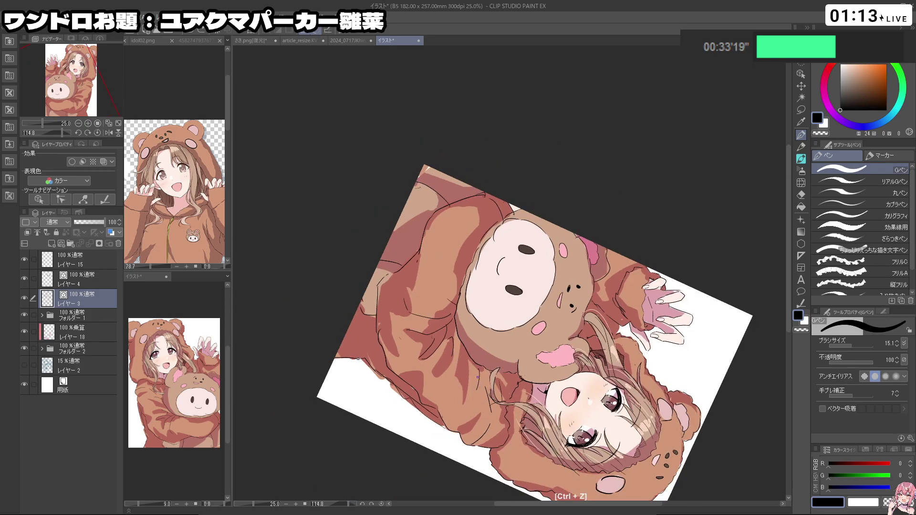
{"action": "key", "text": "c"}
{"action": "key", "text": "ctrl+z"}
{"action": "left_click_drag", "start_coordinate": [408, 409], "coordinate": [638, 231]}
{"action": "left_click_drag", "start_coordinate": [624, 176], "coordinate": [654, 271]}
- Save the illustration as 2024_07_26_1draw_yuakumapa-ka-hinana and export it as a single flattened image
{"action": "left_click", "coordinate": [602, 267], "text": "ctrl"}
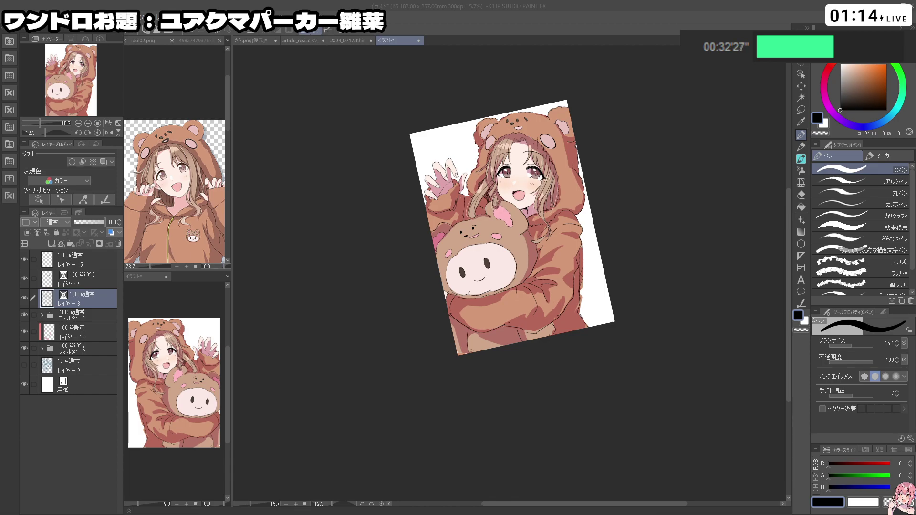
{"action": "key", "text": "Return"}
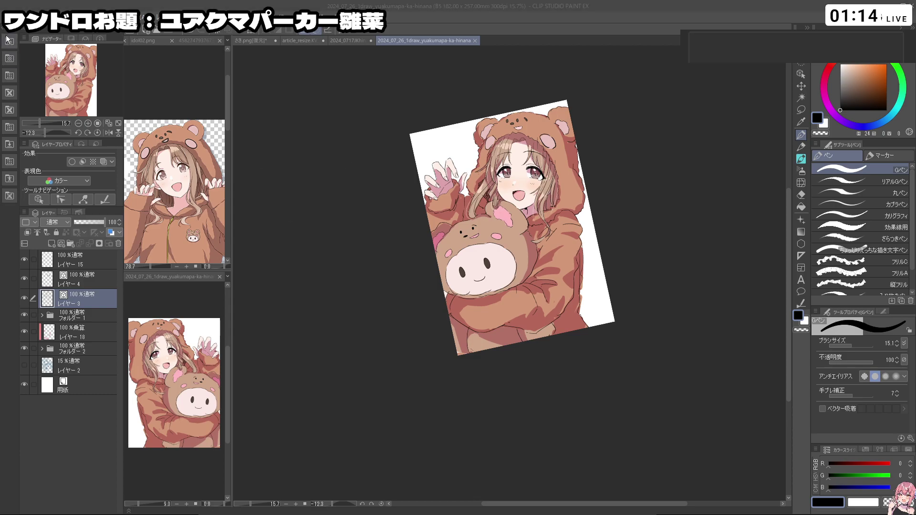
{"action": "left_click", "coordinate": [11, 17]}
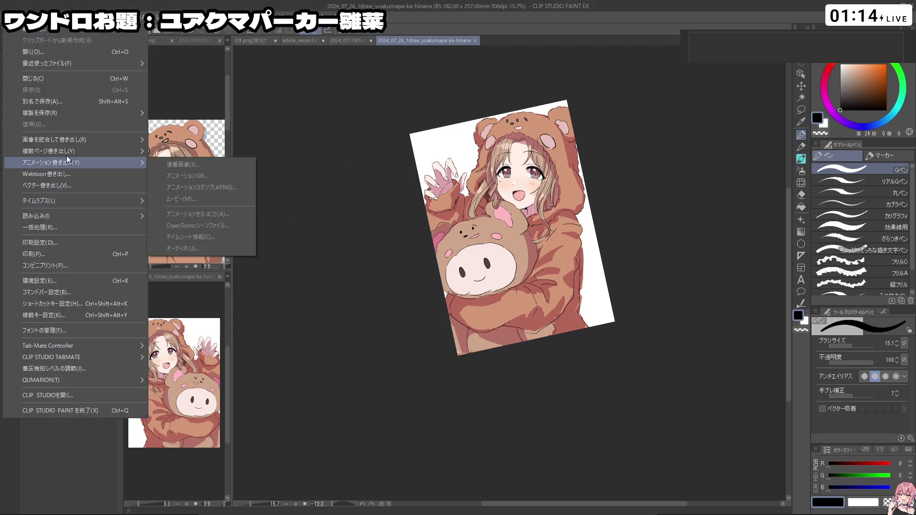
{"action": "mouse_move", "coordinate": [67, 139]}
{"action": "left_click", "coordinate": [223, 165]}
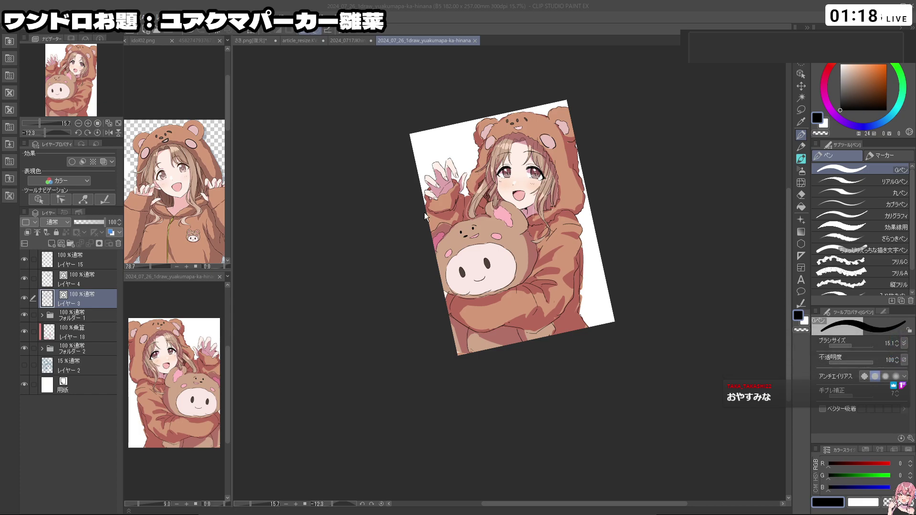
{"action": "scroll", "coordinate": [503, 183], "scroll_direction": "up", "scroll_amount": 6}
{"action": "scroll", "coordinate": [541, 155], "scroll_direction": "down", "scroll_amount": 3}
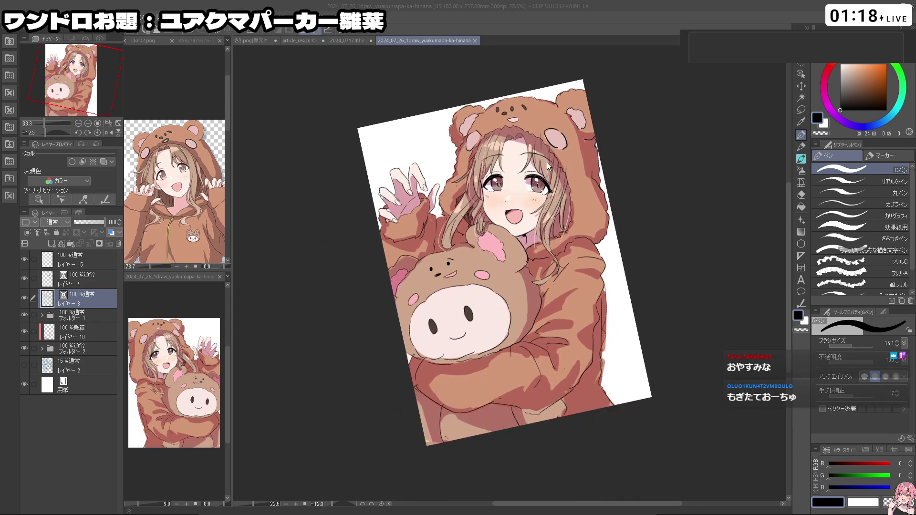
{"action": "scroll", "coordinate": [549, 166], "scroll_direction": "up", "scroll_amount": 2}
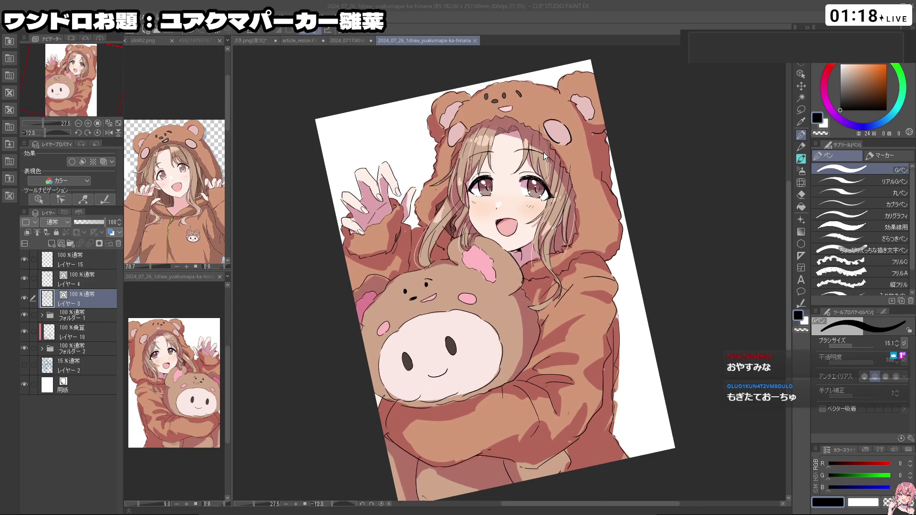